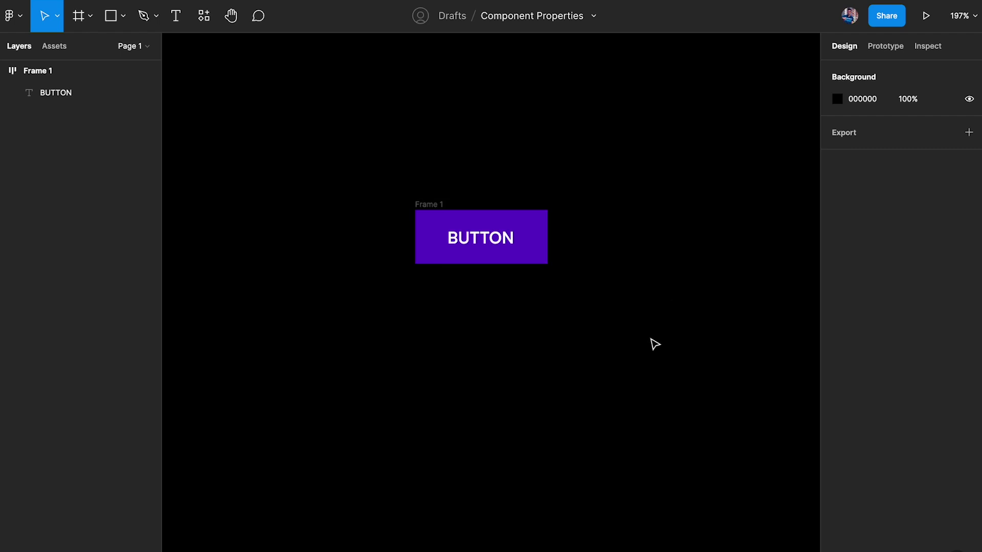
# Turn the purple button frame into a component
pyautogui.scroll(2, 653, 342)
pyautogui.scroll(3, 621, 348)
pyautogui.scroll(2, 614, 349)
pyautogui.scroll(2, 586, 351)
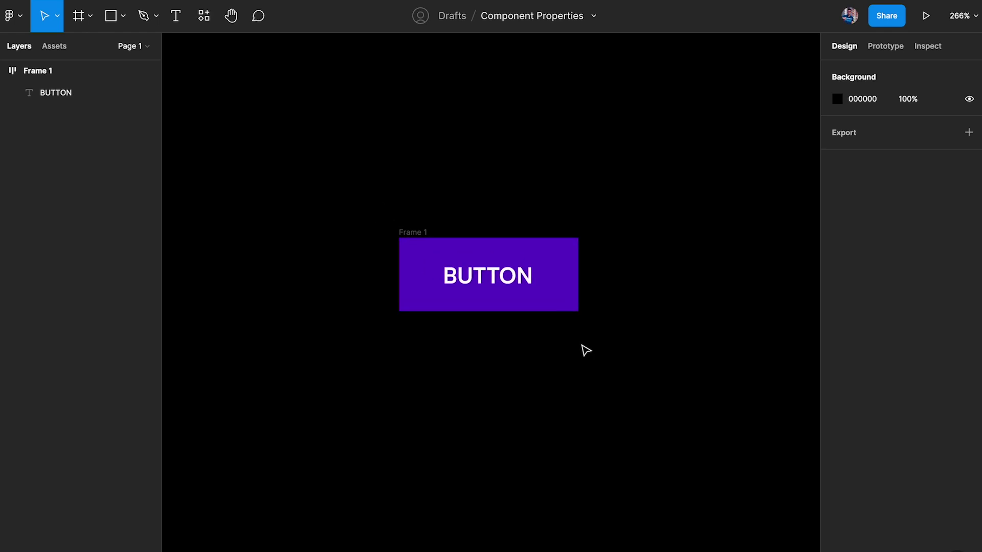
pyautogui.hscroll(2, 585, 350)
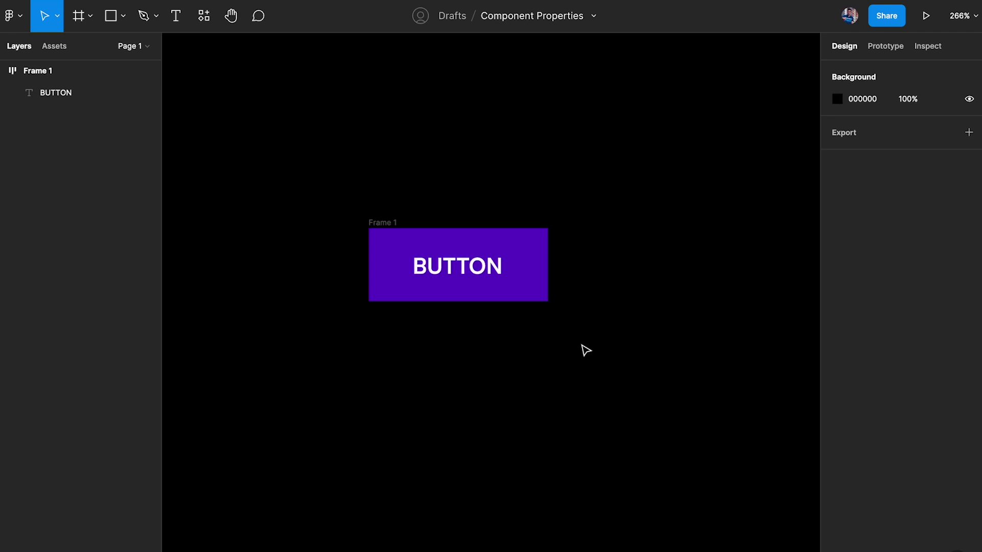
pyautogui.hscroll(-2, 586, 350)
pyautogui.scroll(1, 586, 350)
pyautogui.click(408, 236)
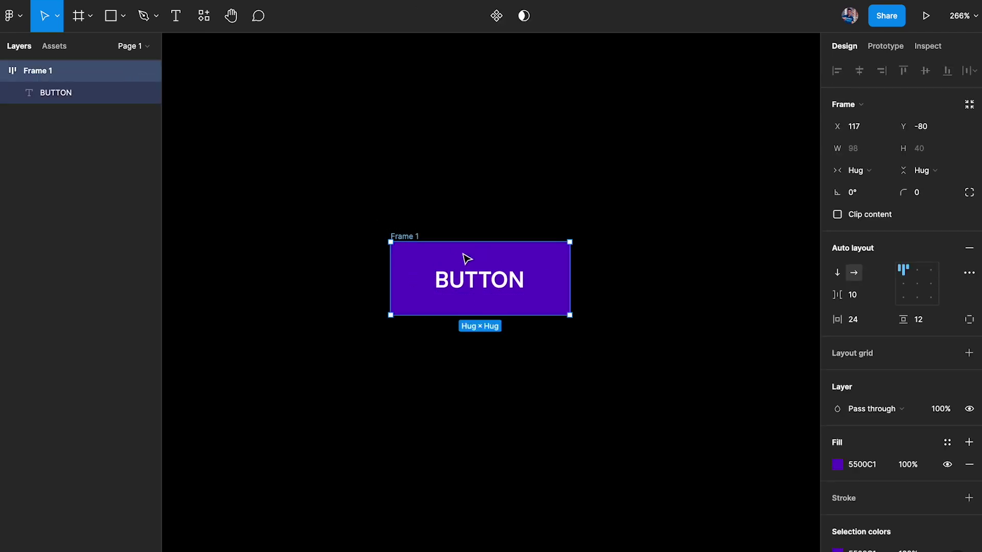
pyautogui.click(497, 18)
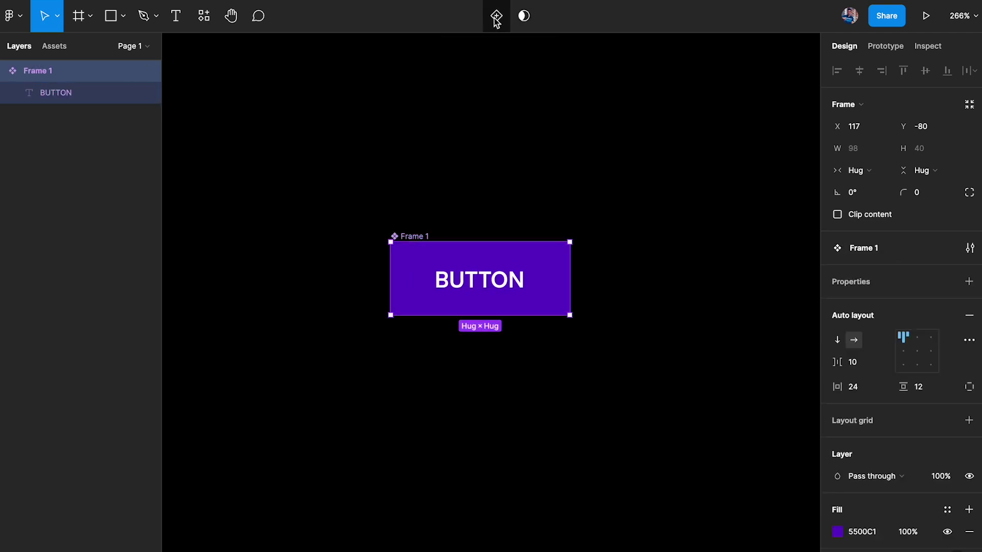
# Rename the new component Button and move it slightly up on the canvas
pyautogui.doubleClick(419, 234)
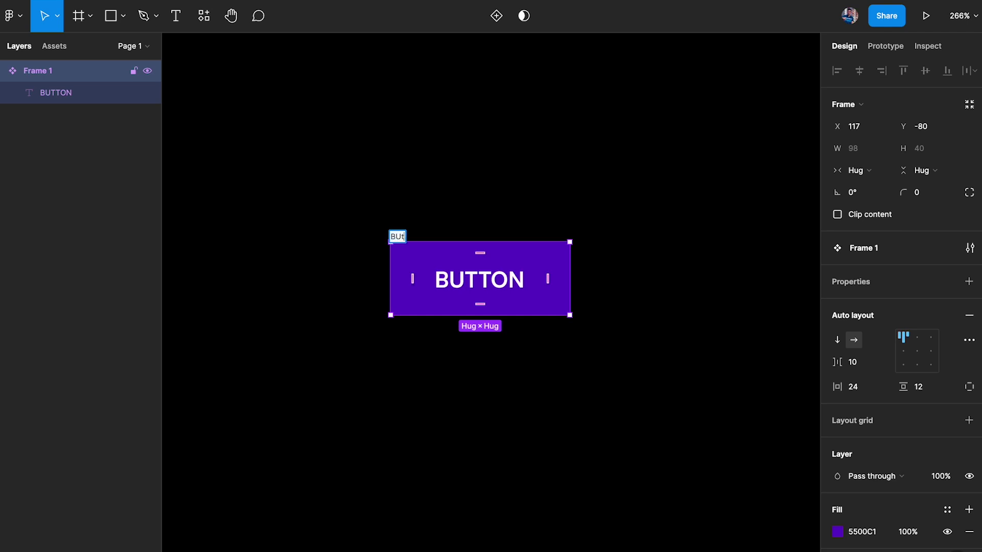
pyautogui.write('Button')
pyautogui.press('Return')
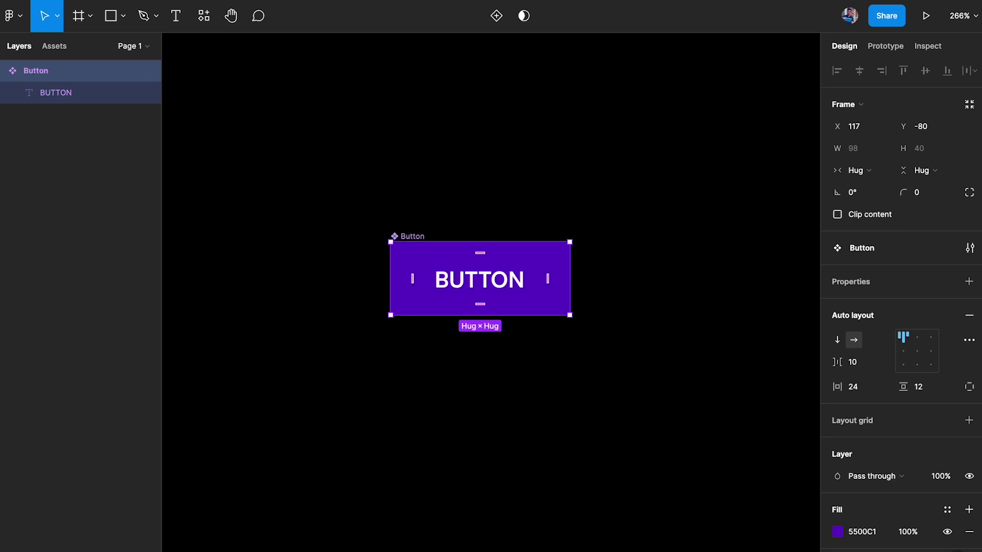
pyautogui.click(491, 193)
pyautogui.moveTo(423, 230); pyautogui.dragTo(410, 210)
pyautogui.click(509, 181)
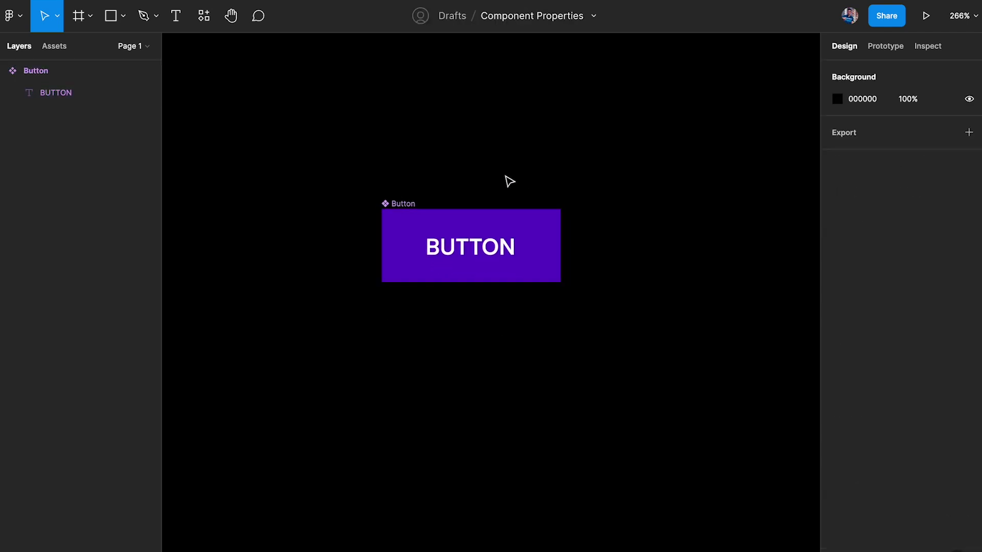
# Place an instance of the Button component on the canvas to the right of the main component
pyautogui.scroll(5, 372, 218)
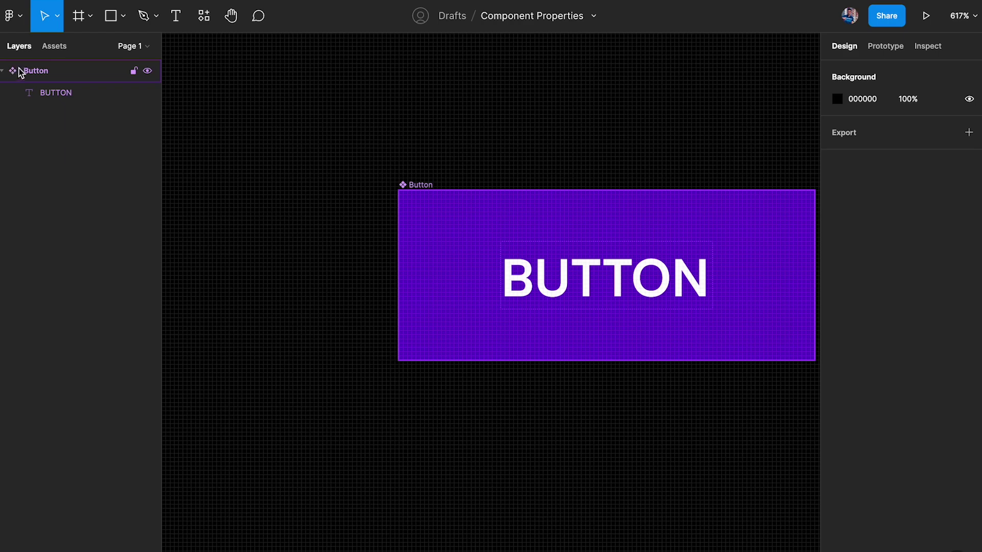
pyautogui.scroll(-5, 359, 115)
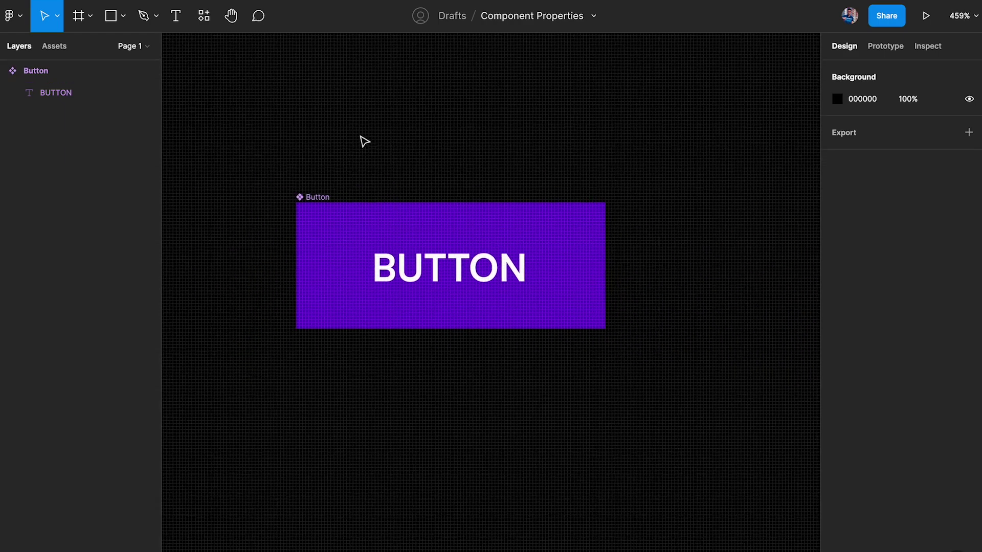
pyautogui.scroll(2, 364, 141)
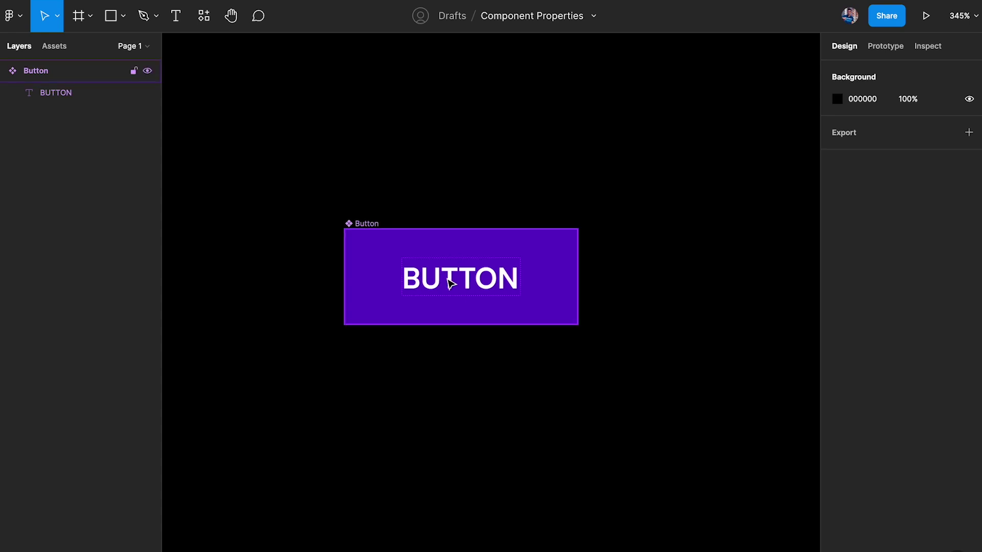
pyautogui.scroll(-4, 450, 283)
pyautogui.moveTo(401, 240); pyautogui.dragTo(663, 240)
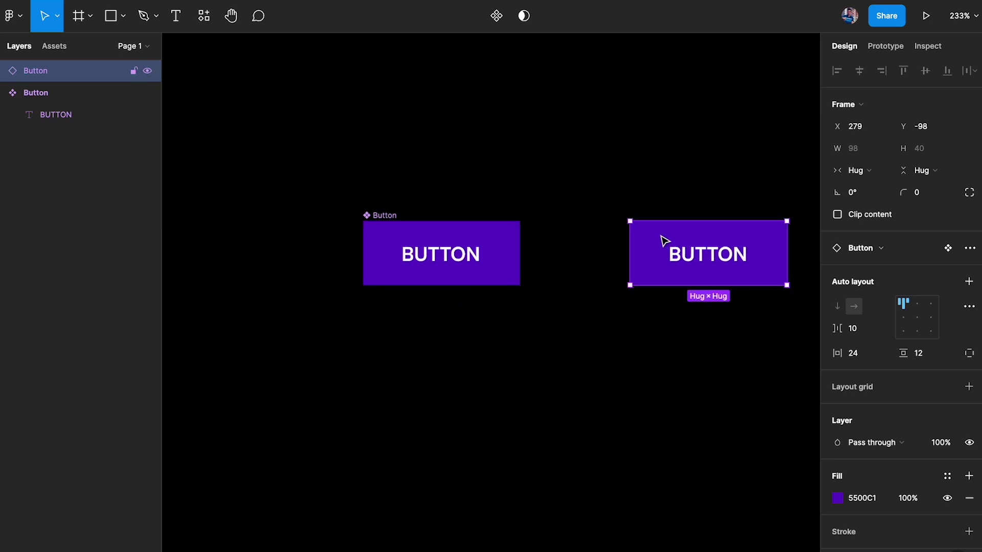
pyautogui.hscroll(3, 663, 241)
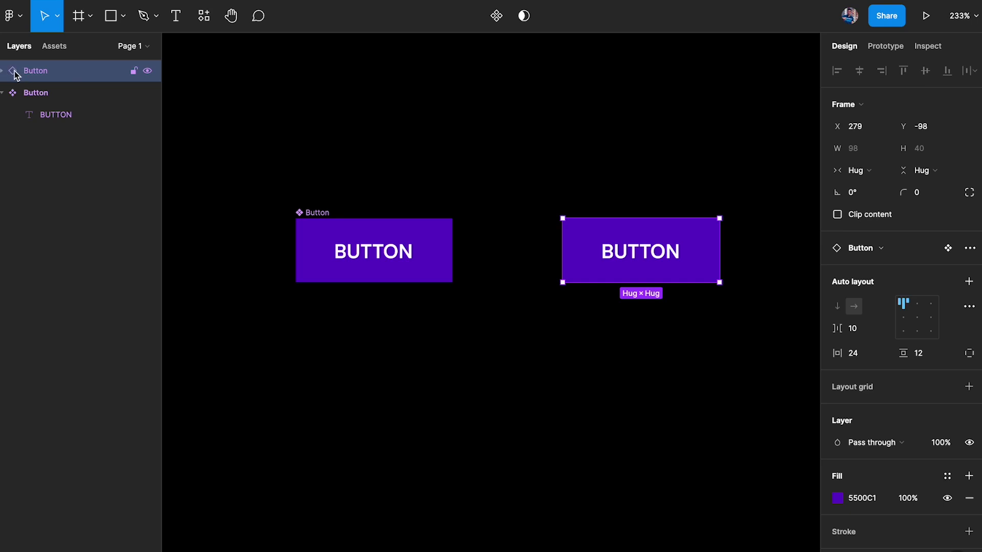
pyautogui.click(634, 367)
pyautogui.hscroll(2, 634, 367)
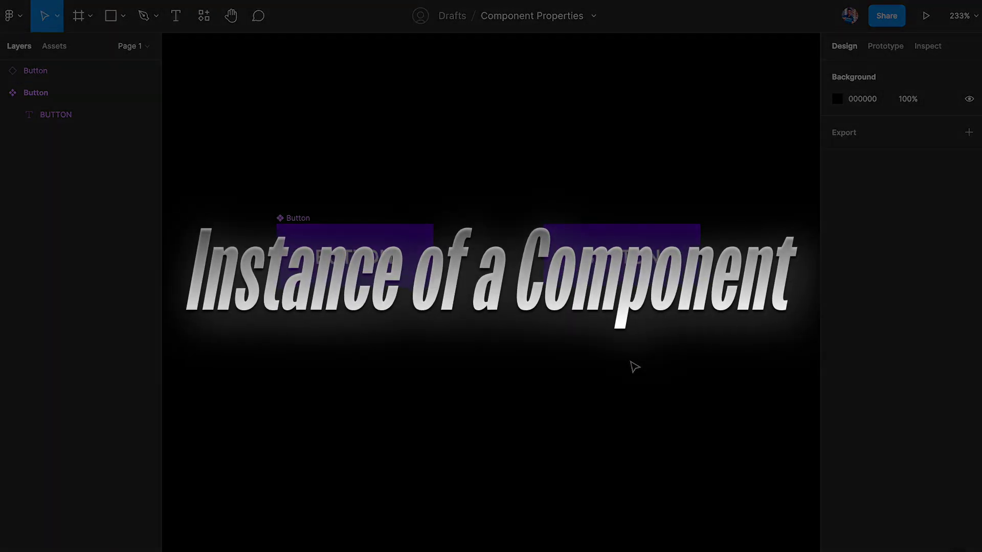
# Change the text of the Button instance to CTA
pyautogui.click(77, 71)
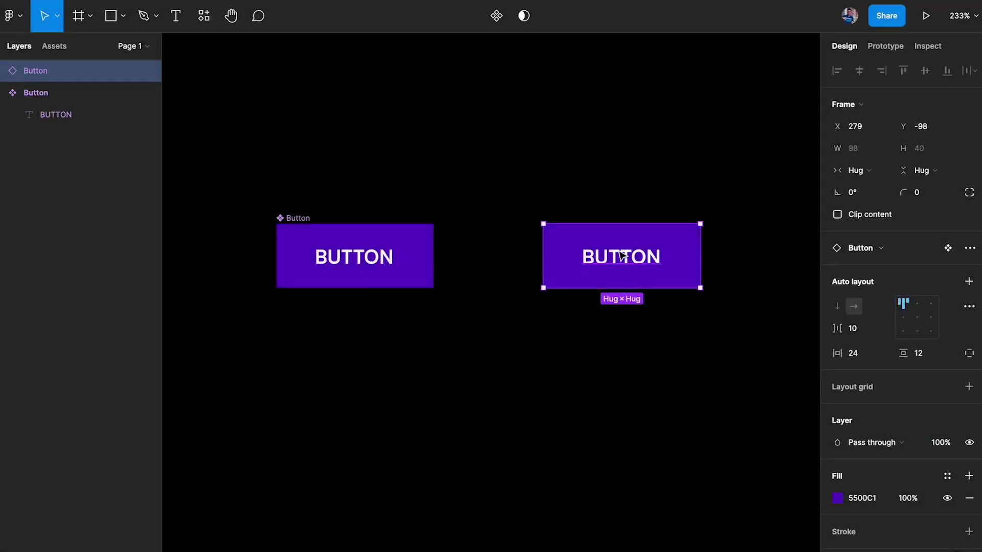
pyautogui.doubleClick(618, 252)
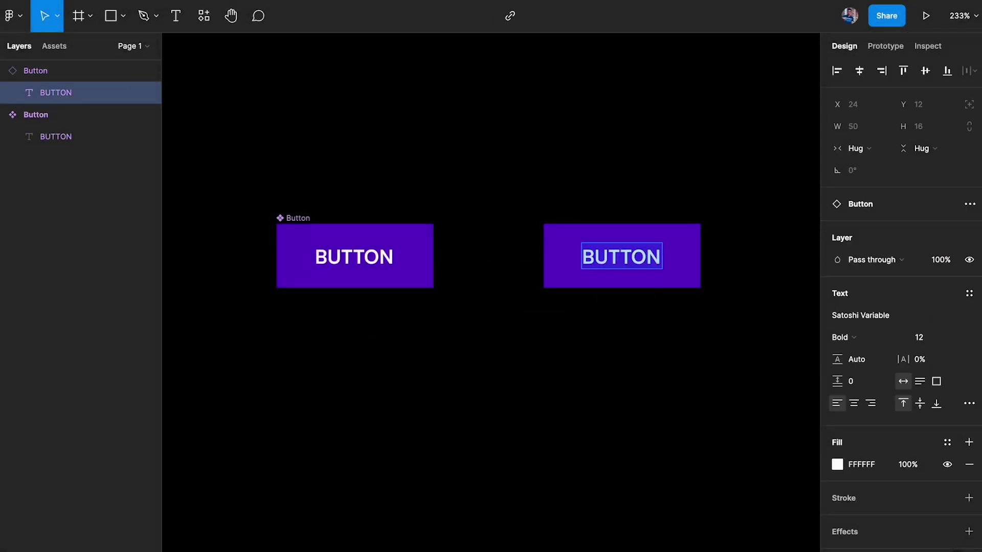
pyautogui.doubleClick(618, 250)
pyautogui.write('CTA')
pyautogui.click(673, 142)
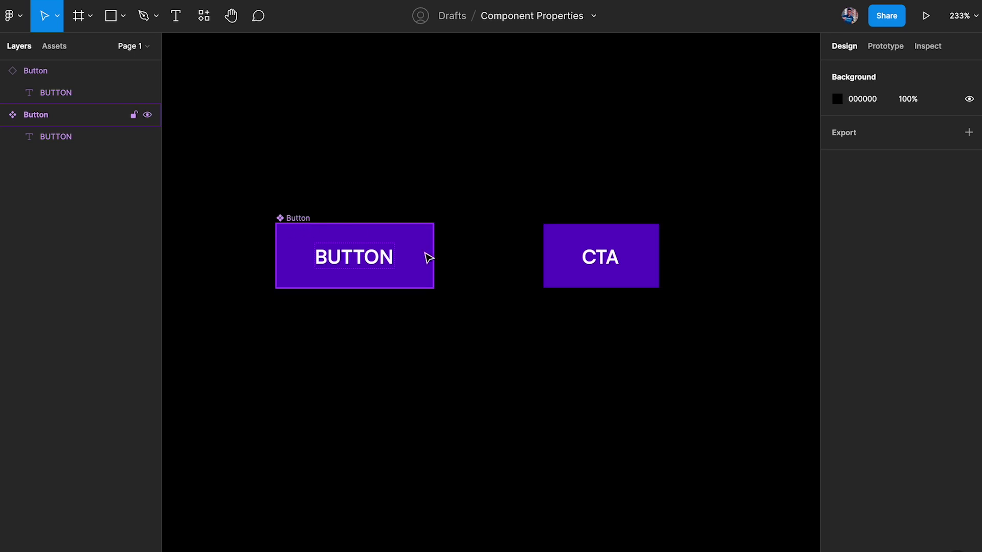
# Enlarge the main component's label text and compare the main component with its CTA instance
pyautogui.click(601, 266)
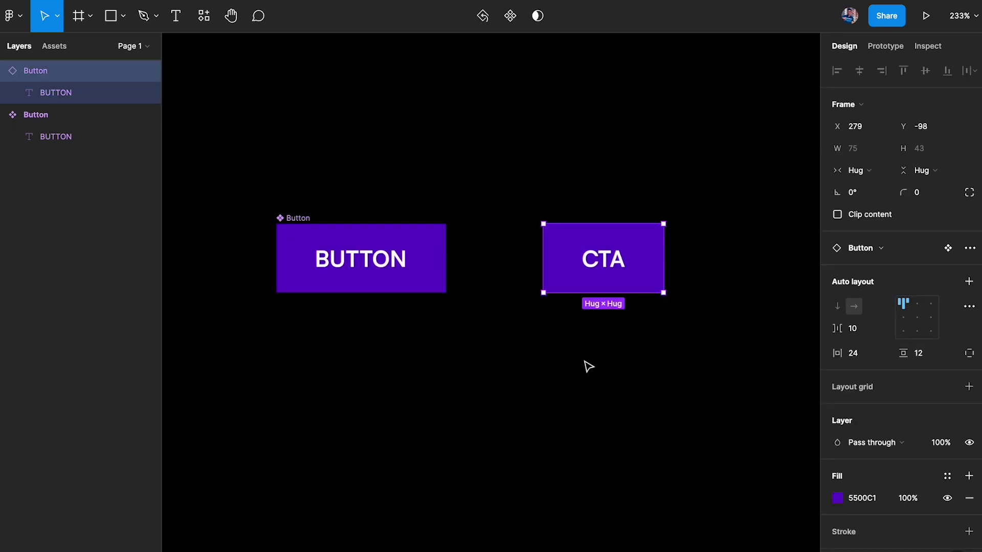
pyautogui.click(289, 222)
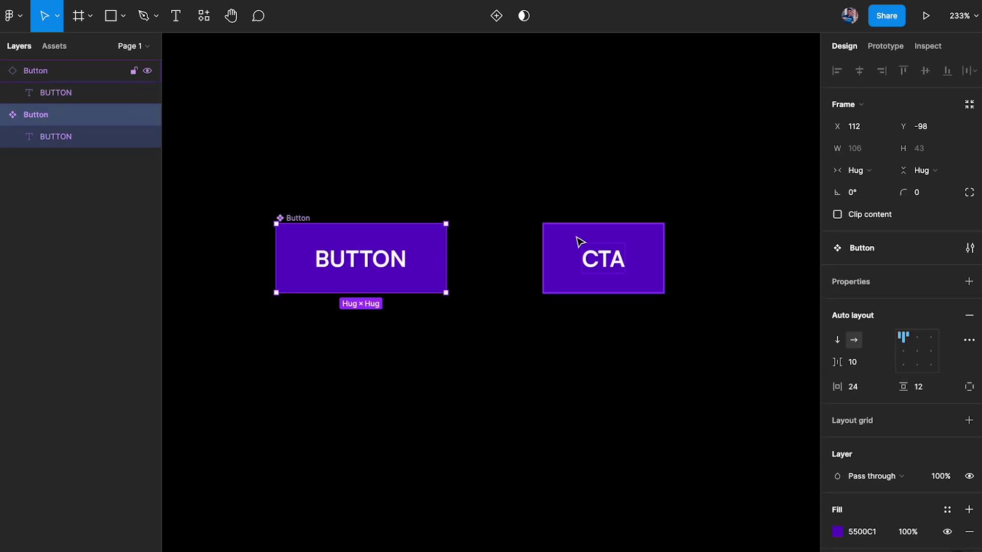
pyautogui.click(580, 240)
pyautogui.click(652, 201)
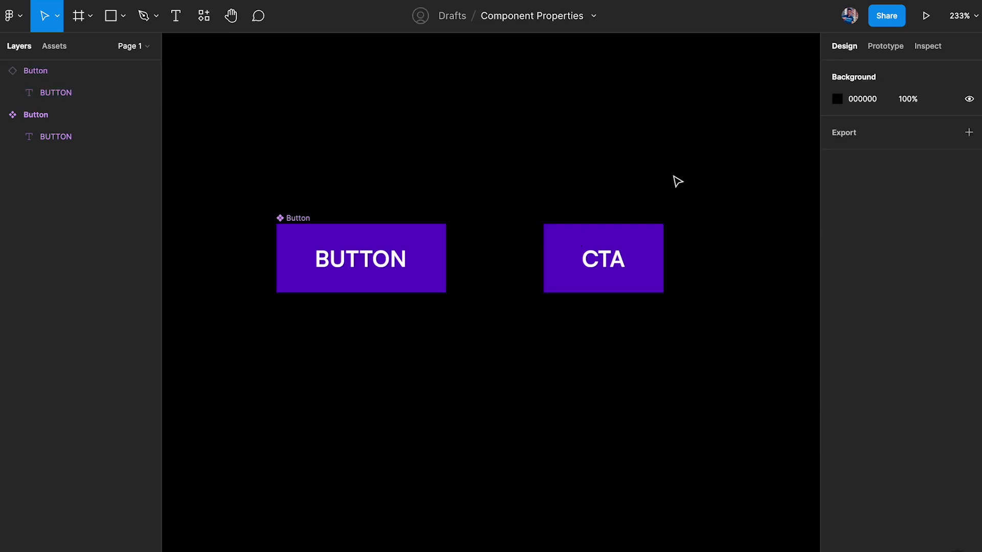
# Delete the CTA instance from the canvas
pyautogui.scroll(-1, 665, 194)
pyautogui.click(634, 223)
pyautogui.press('Delete')
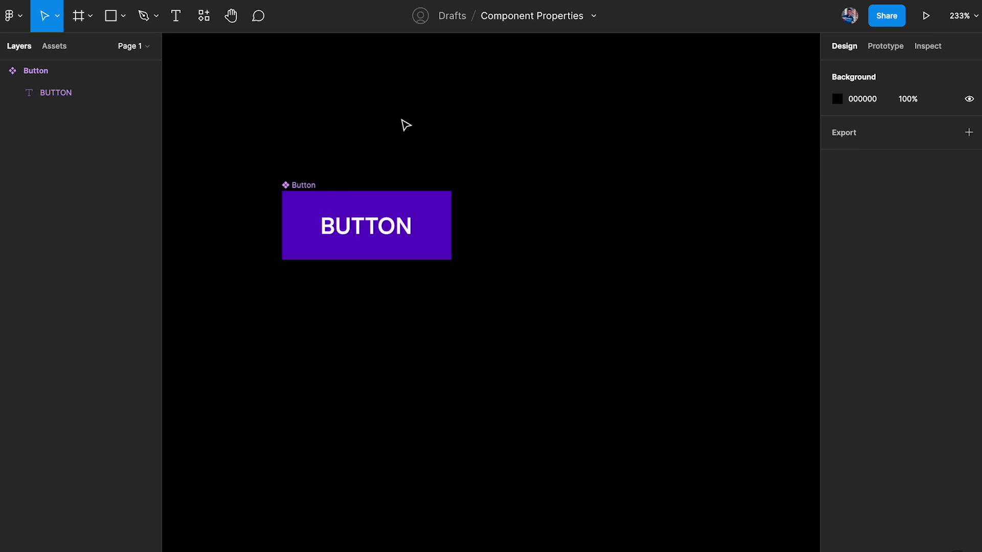
# Draw a frame about 234 × 186 to the right of the Button component and set its width to 375
pyautogui.scroll(-1, 403, 125)
pyautogui.click(315, 181)
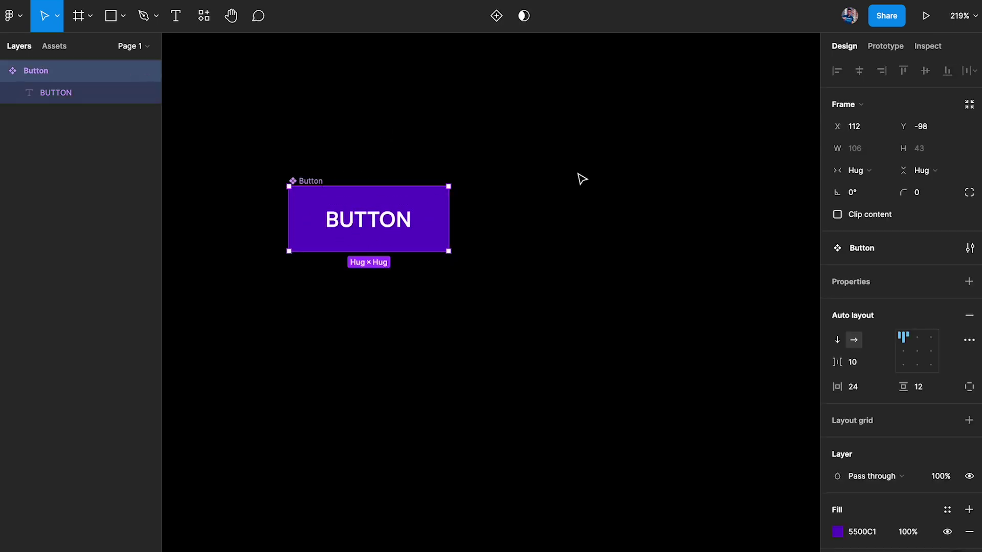
pyautogui.scroll(-3, 468, 167)
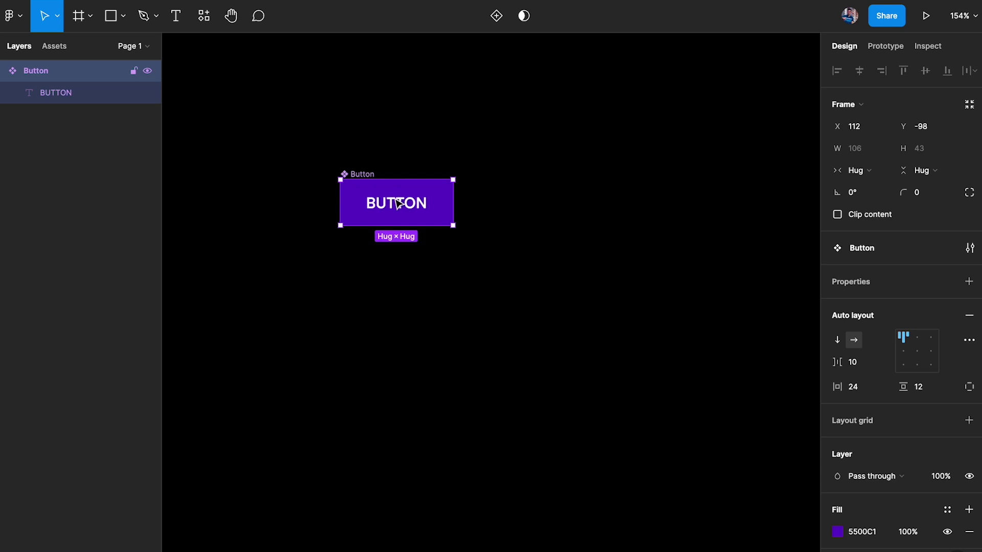
pyautogui.scroll(-2, 563, 259)
pyautogui.press('f')
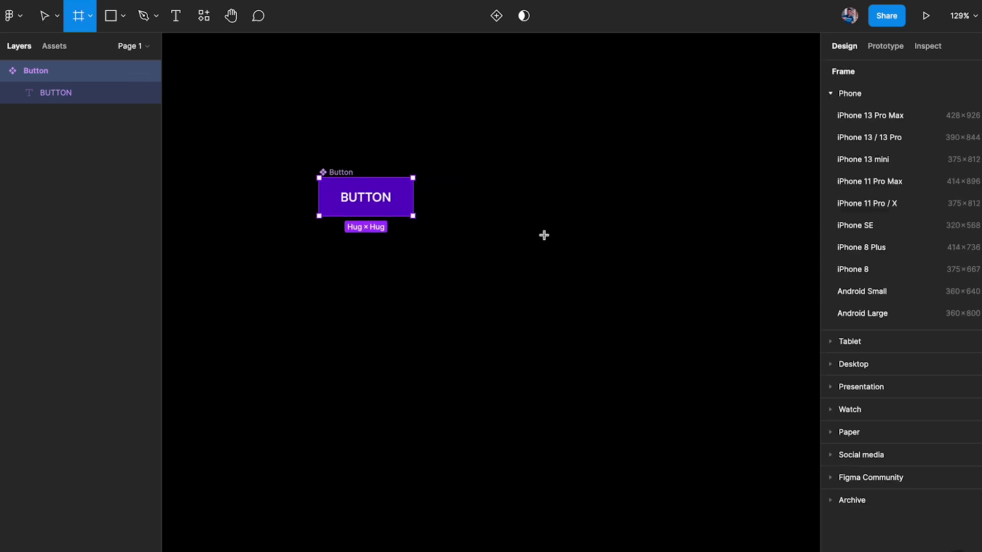
pyautogui.moveTo(495, 168); pyautogui.dragTo(703, 332)
pyautogui.click(866, 151)
pyautogui.write('375')
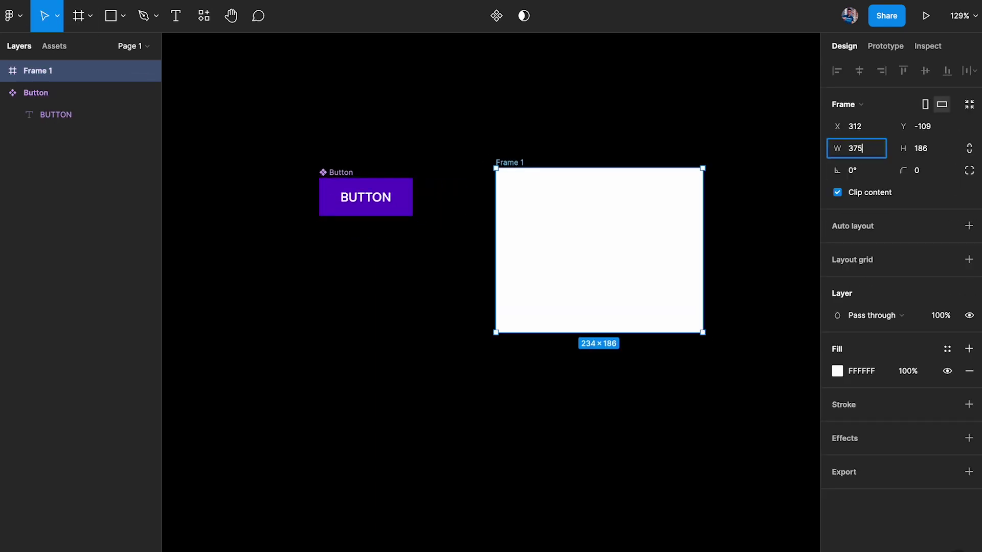
pyautogui.press('Return')
# Place an instance of the Button component inside the white frame, near its left edge
pyautogui.scroll(-3, 586, 189)
pyautogui.moveTo(373, 184); pyautogui.dragTo(482, 204)
pyautogui.scroll(3, 483, 210)
pyautogui.moveTo(483, 243); pyautogui.dragTo(452, 239)
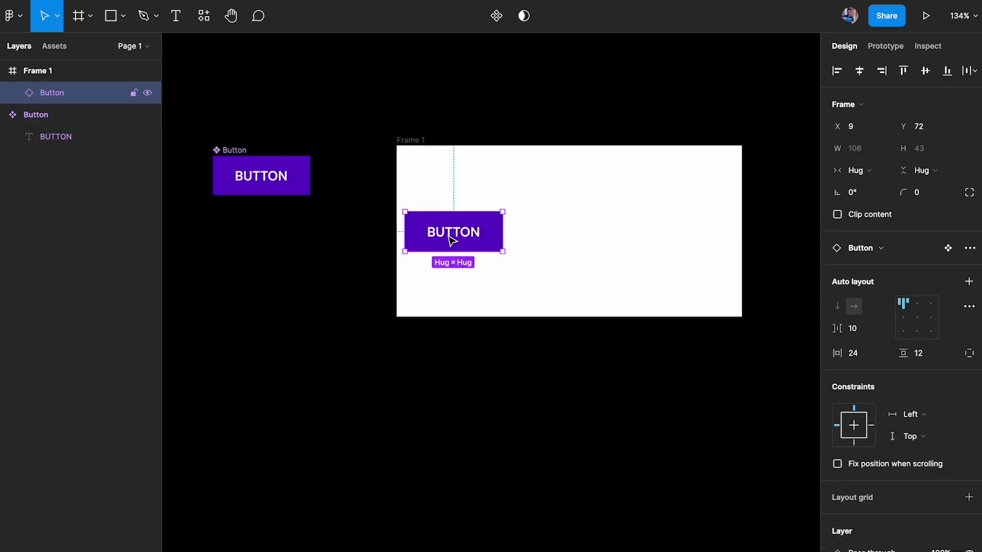
# Nudge the instance right to X 16 and stretch it to about 343 wide, leaving equal side margins in the frame
pyautogui.press('Right')
pyautogui.press('Right')
pyautogui.press('Right')
pyautogui.press('Right')
pyautogui.press('Right')
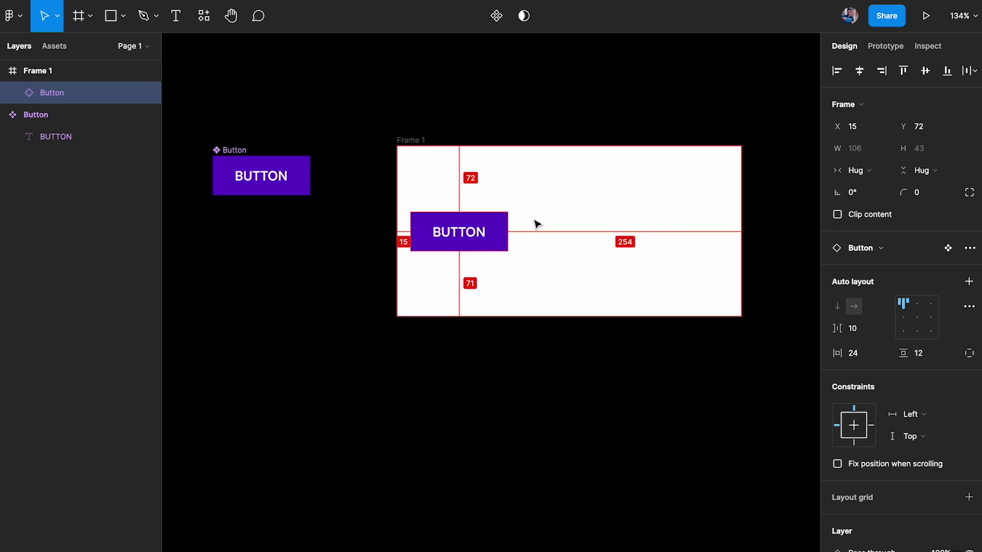
pyautogui.moveTo(513, 227); pyautogui.dragTo(730, 225)
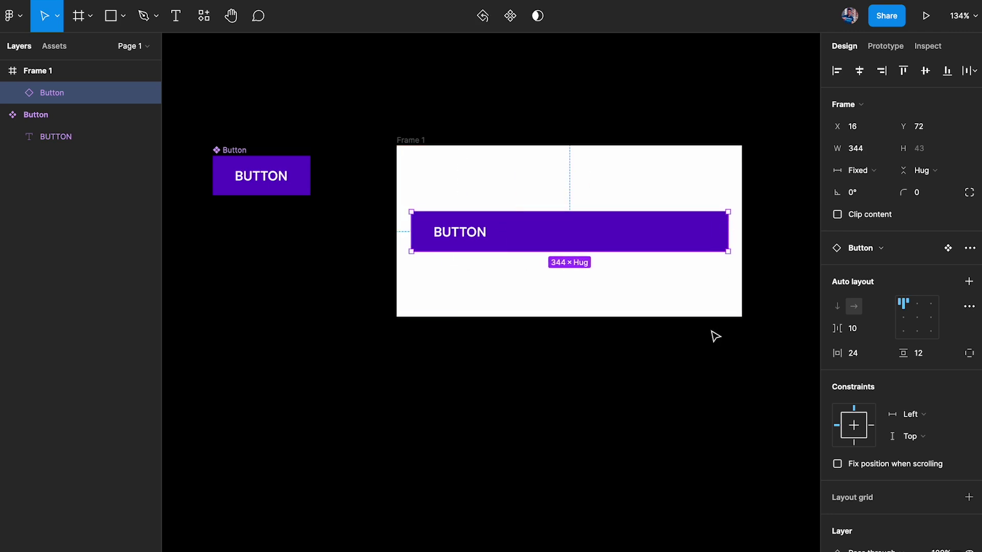
# Set the main Button component's auto layout alignment to centre and check the stretched instance in the frame
pyautogui.click(246, 177)
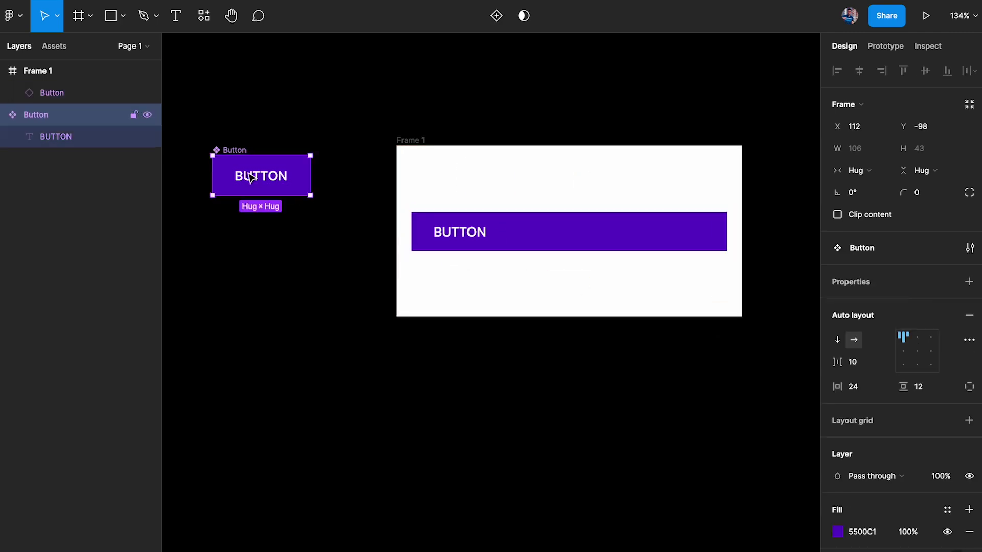
pyautogui.click(917, 352)
pyautogui.click(614, 403)
pyautogui.click(612, 241)
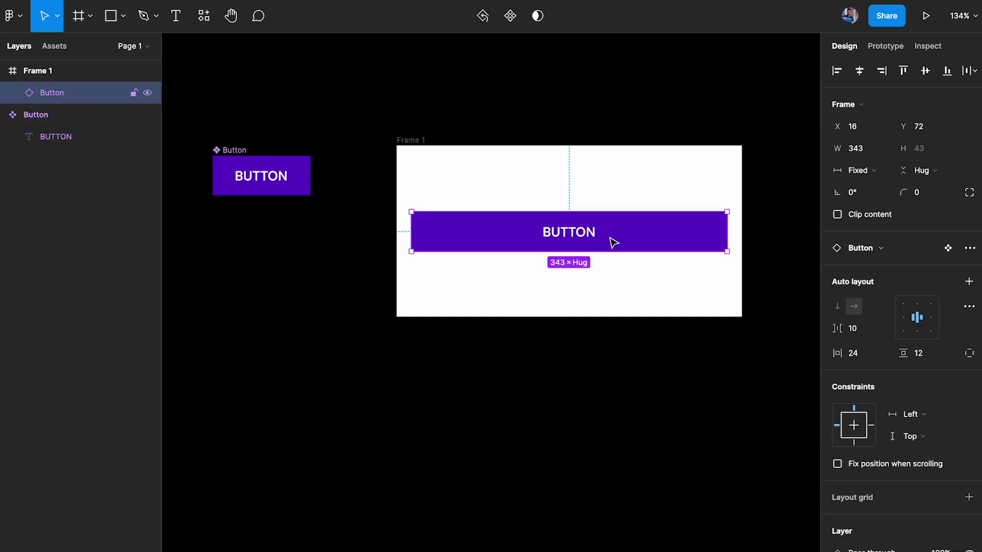
pyautogui.click(240, 157)
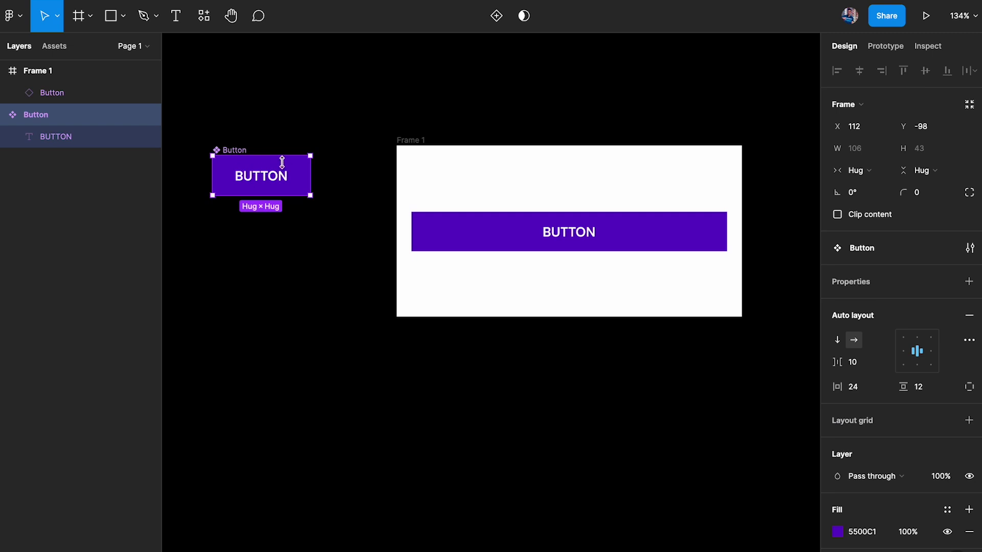
pyautogui.click(517, 240)
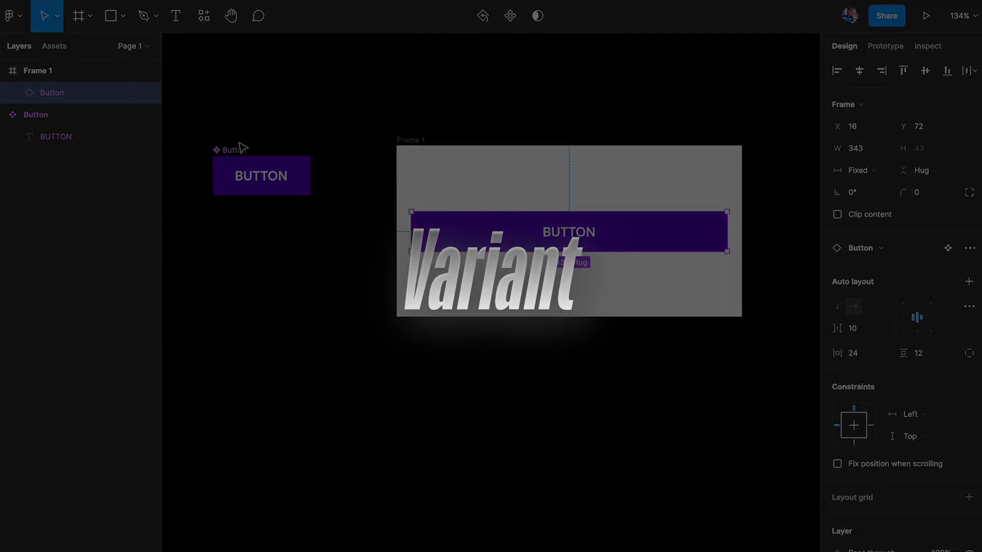
# Move the white frame with the stretched button further right, away from the main component
pyautogui.click(238, 152)
pyautogui.click(375, 136)
pyautogui.moveTo(364, 130); pyautogui.dragTo(735, 355)
pyautogui.moveTo(554, 179); pyautogui.dragTo(745, 176)
# Add a second variant to the Button component
pyautogui.hscroll(-3, 461, 174)
pyautogui.click(316, 160)
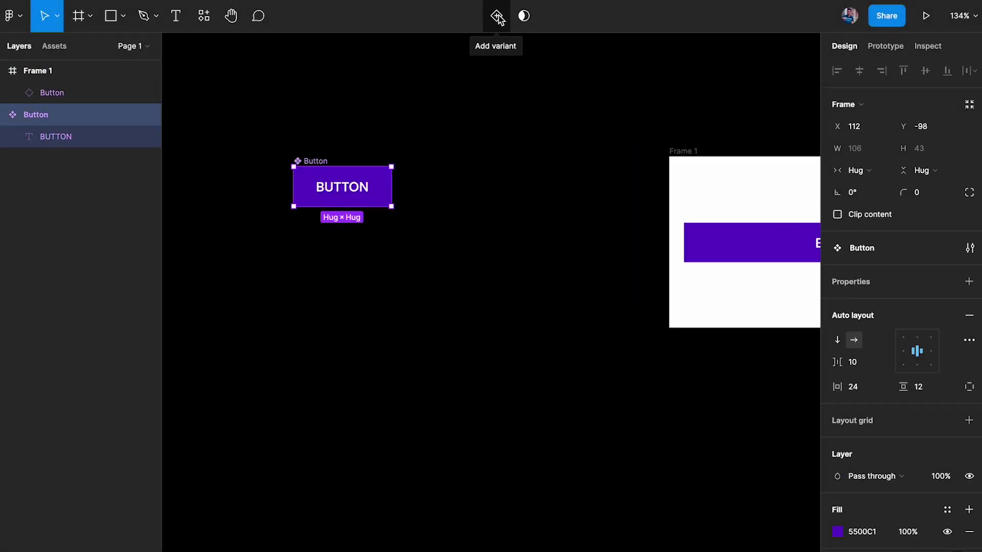
pyautogui.rightClick(344, 173)
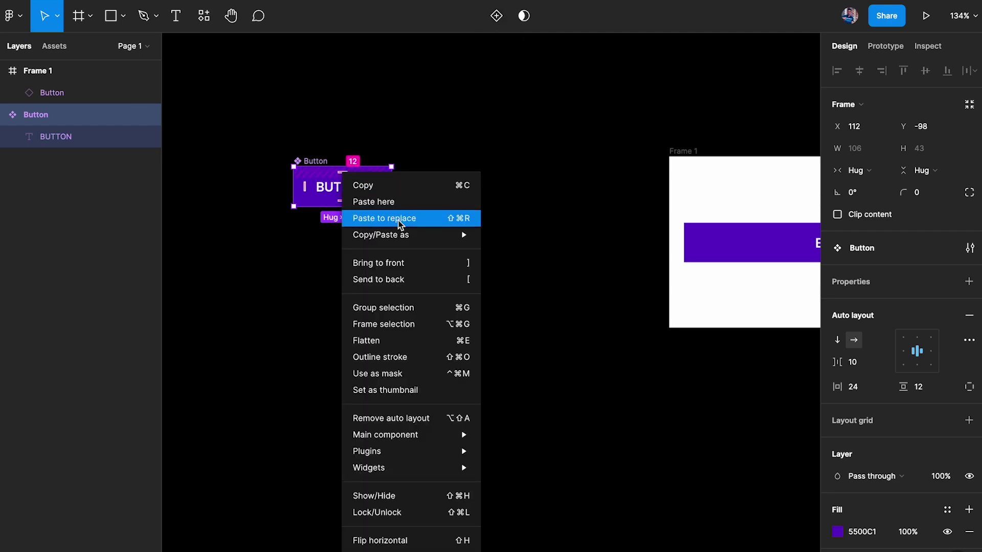
pyautogui.click(493, 99)
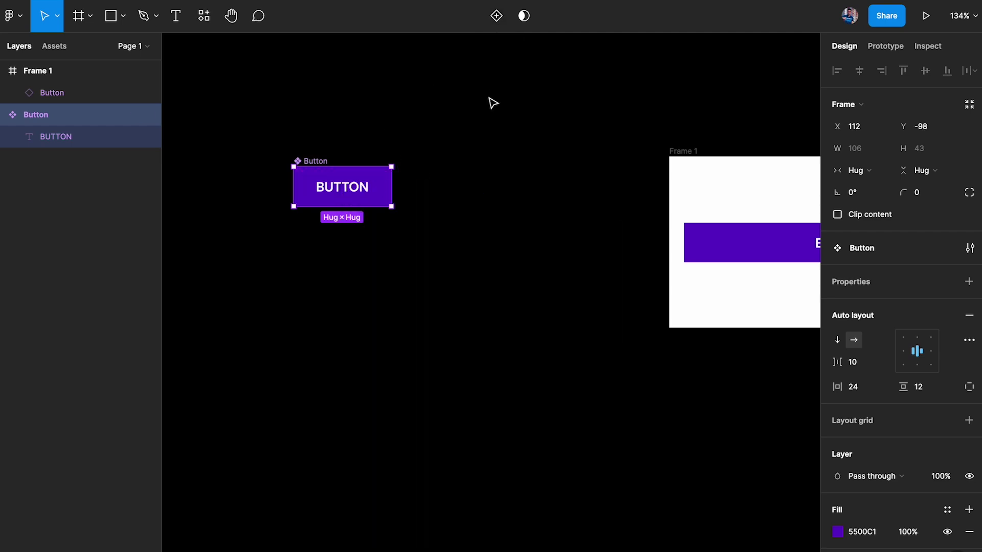
pyautogui.click(497, 17)
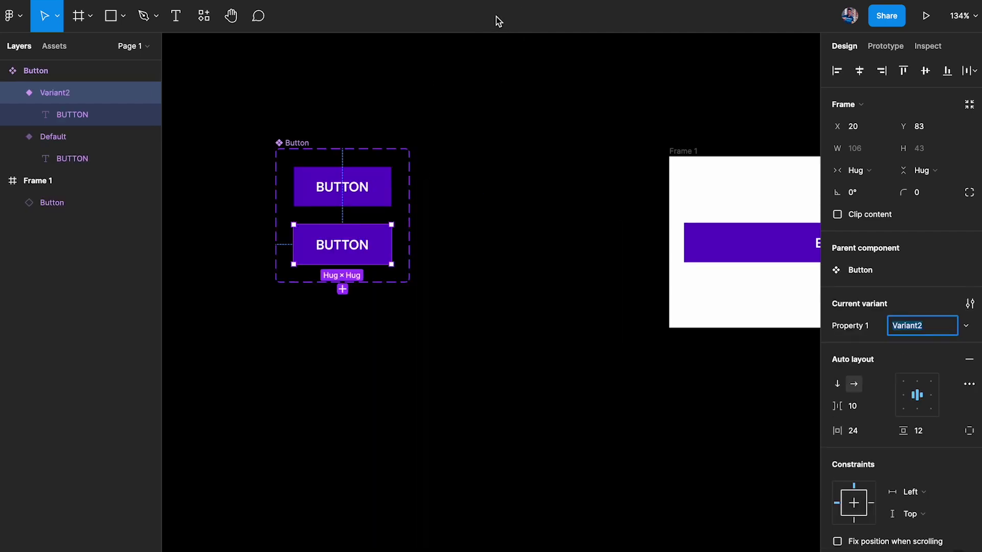
# Give the Button component set a white FFFFFF fill and apply auto layout to it
pyautogui.click(298, 148)
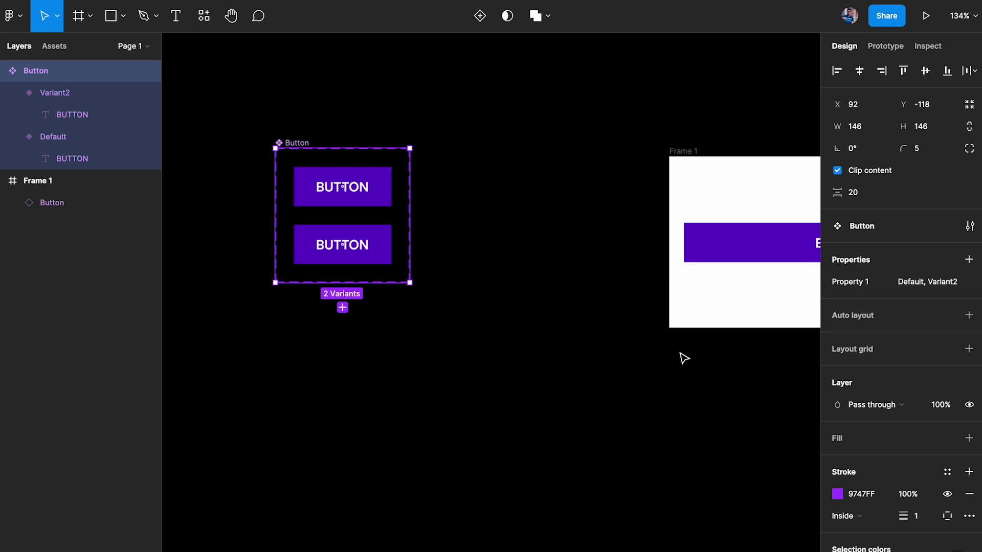
pyautogui.click(969, 439)
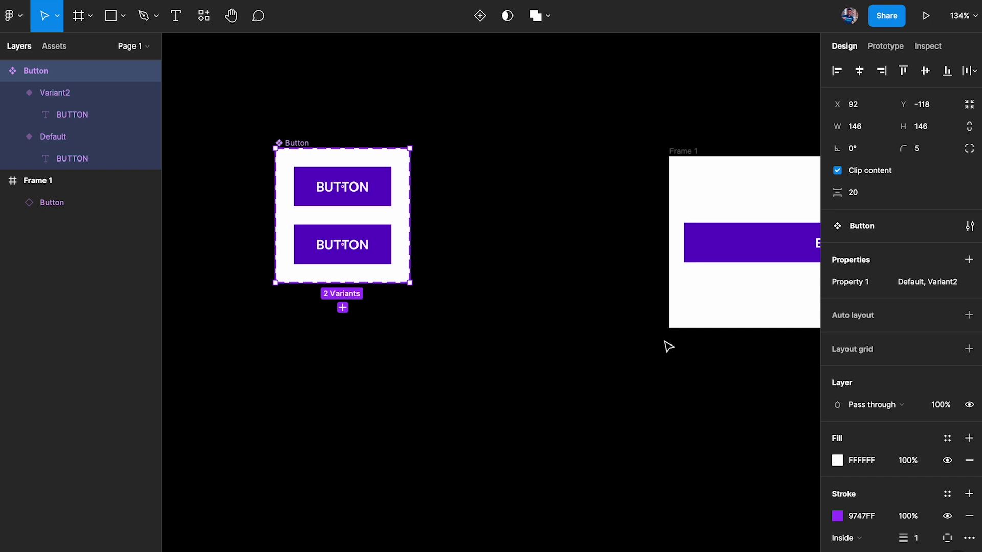
pyautogui.scroll(-1, 854, 409)
pyautogui.click(967, 288)
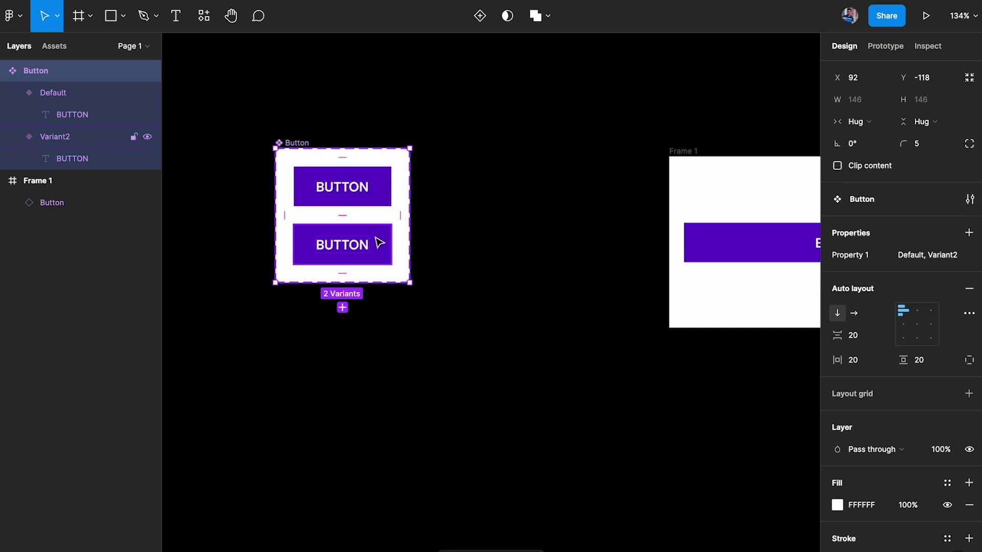
# Try a spacing of 50 between the variants in the component set and bring it back to 20
pyautogui.click(867, 342)
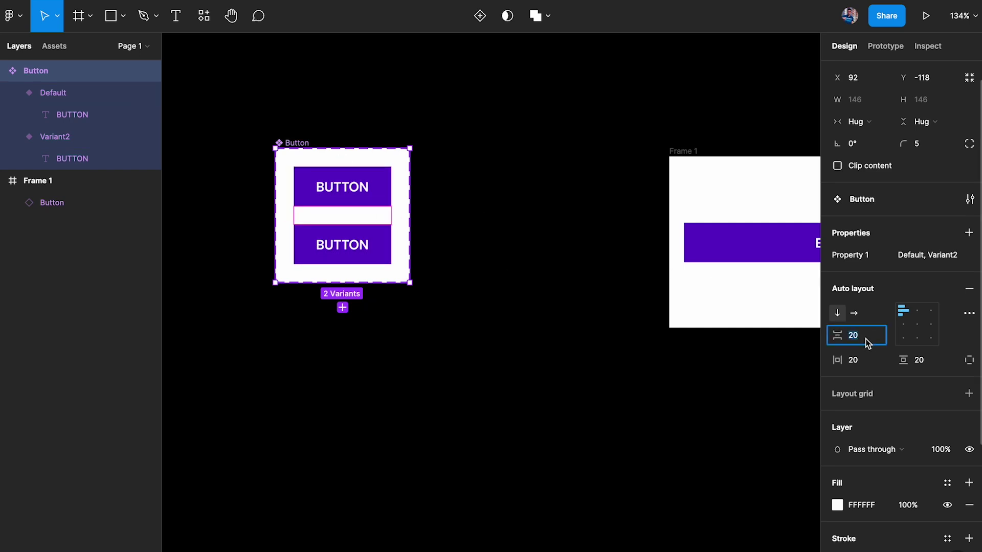
pyautogui.write('50')
pyautogui.press('Return')
pyautogui.hotkey('shift', 'Down')
pyautogui.hotkey('shift', 'Down')
pyautogui.hotkey('shift', 'Down')
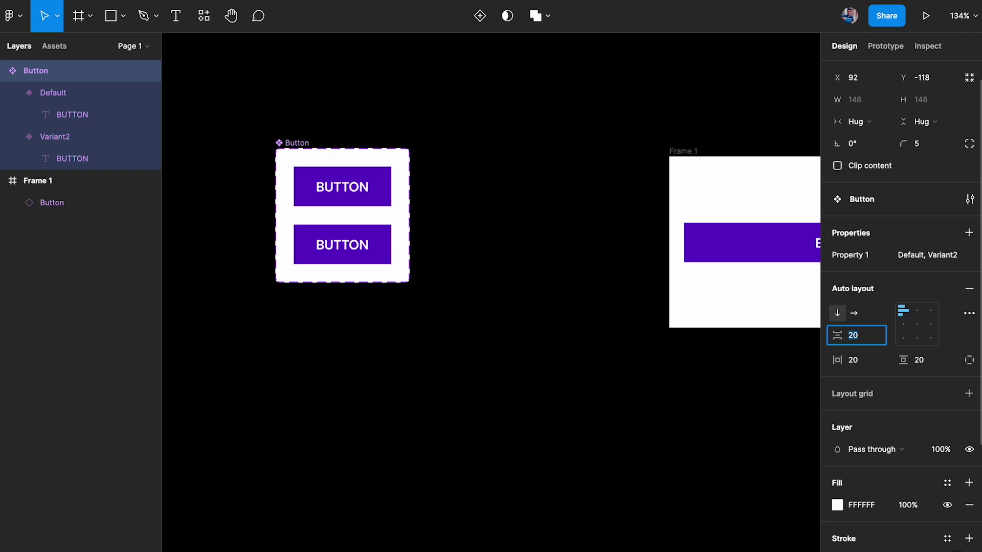
pyautogui.click(561, 285)
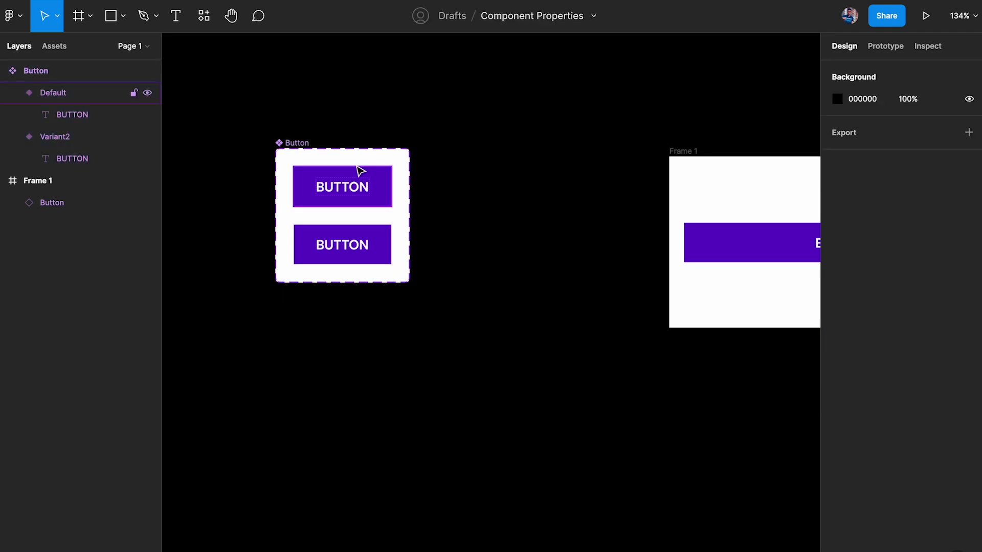
# Widen the second button variant to a fixed width of 343, calculated as 375-16-16
pyautogui.click(294, 143)
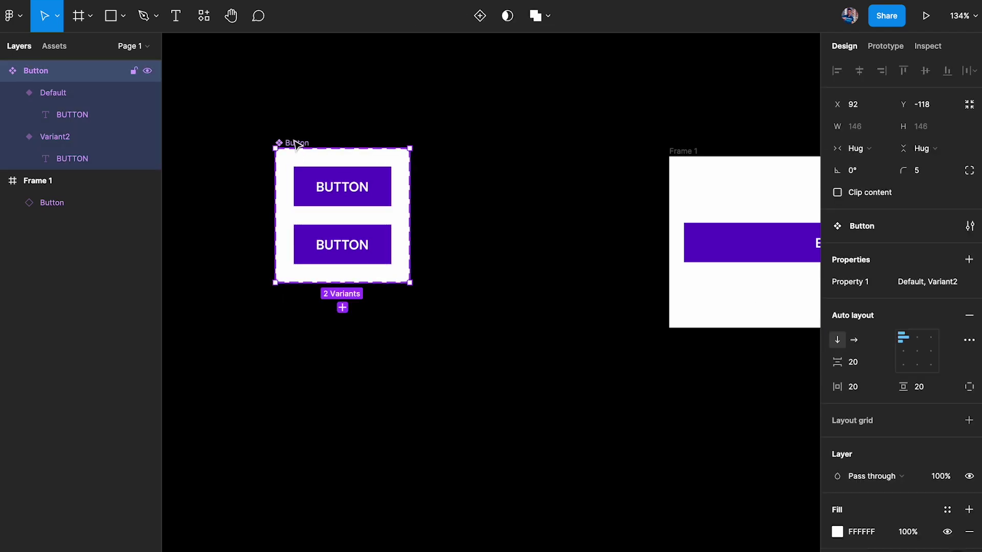
pyautogui.click(340, 247)
pyautogui.moveTo(392, 245); pyautogui.dragTo(496, 246)
pyautogui.write('3')
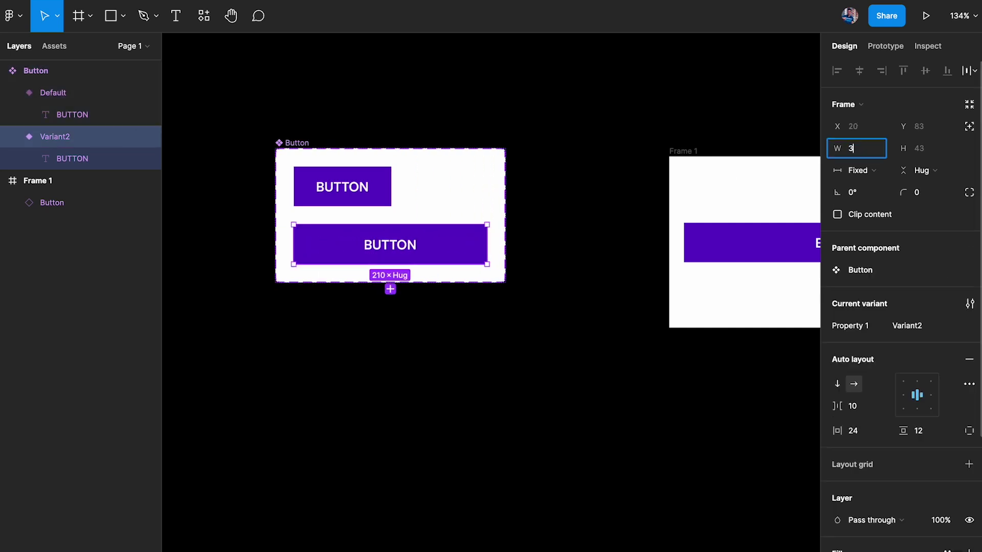
pyautogui.write('75-16-16')
pyautogui.press('Return')
# Move the Button component set to X -102, farther away from Frame 1
pyautogui.hscroll(3, 786, 148)
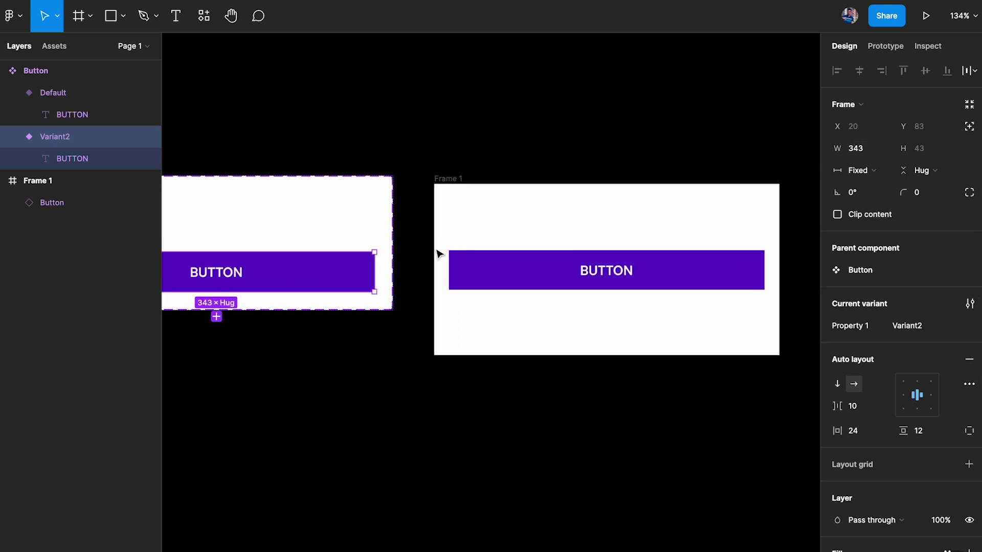
pyautogui.scroll(-5, 612, 256)
pyautogui.hscroll(-2, 614, 260)
pyautogui.moveTo(399, 201); pyautogui.dragTo(311, 201)
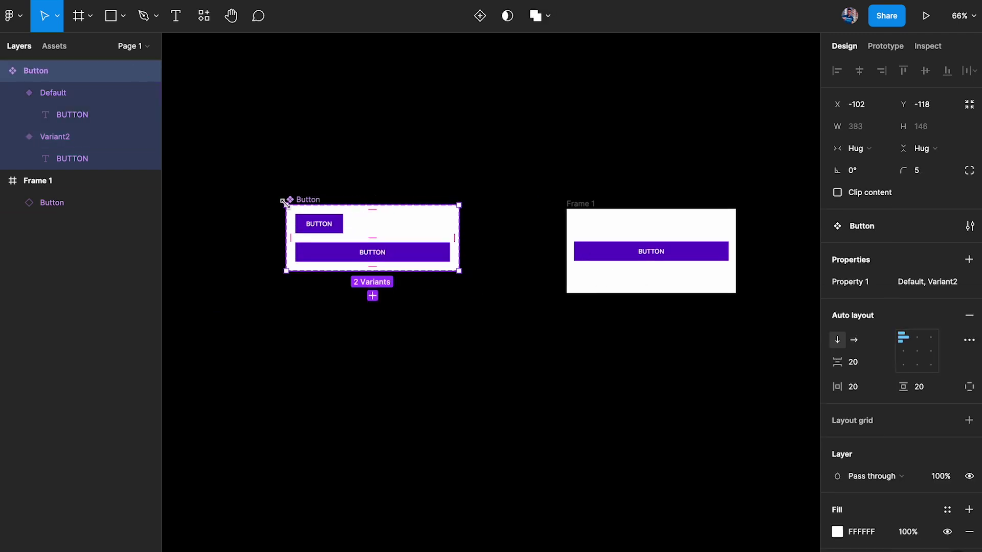
# Rename the component set's variant property to Type
pyautogui.doubleClick(850, 285)
pyautogui.write('T')
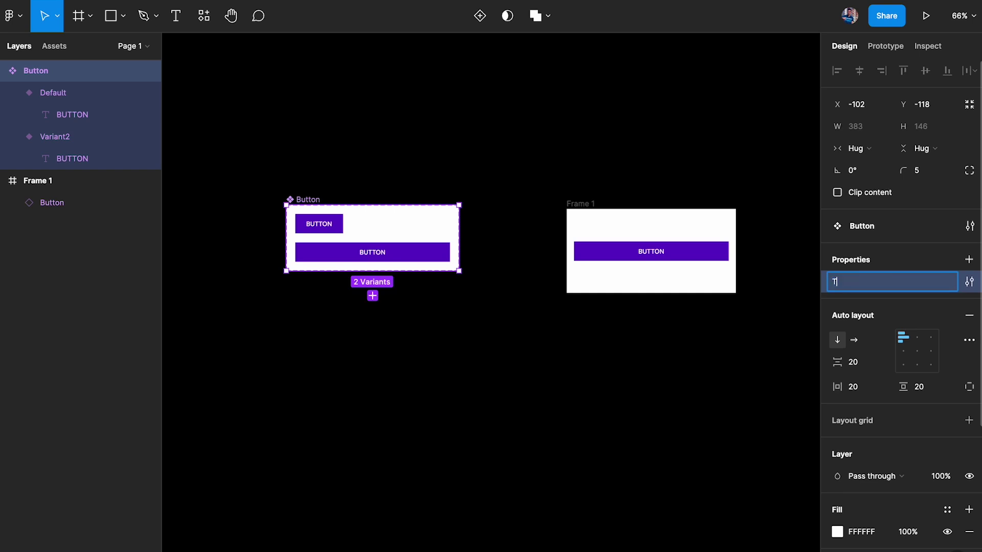
pyautogui.write('ype')
pyautogui.press('Return')
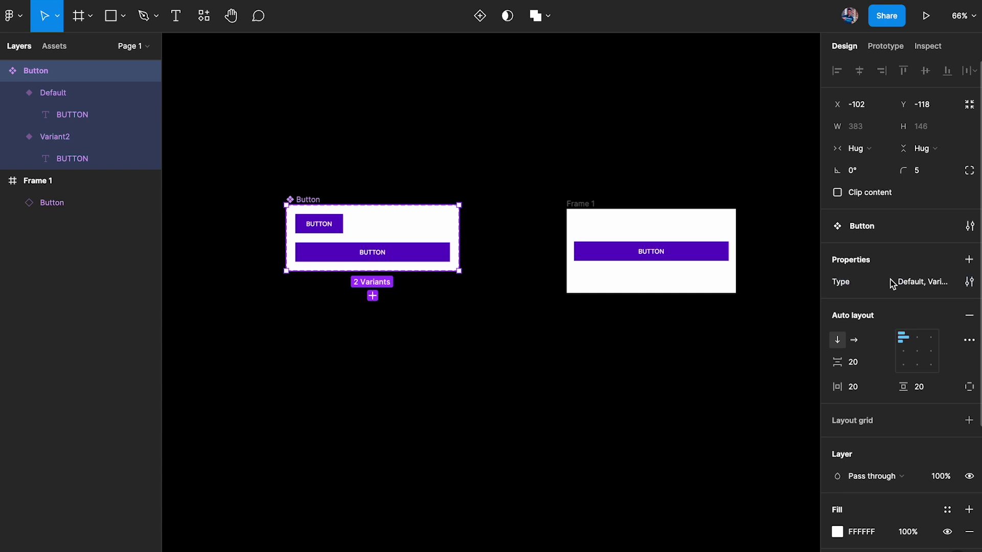
# Set the Type value of the small button variant to Regular
pyautogui.click(329, 228)
pyautogui.click(919, 326)
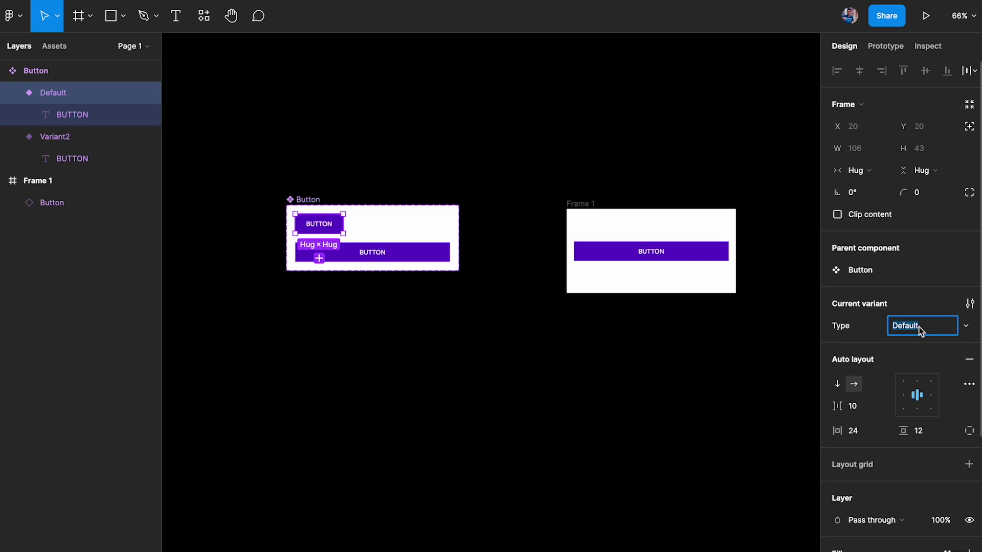
pyautogui.write('SmaRegular')
pyautogui.press('Return')
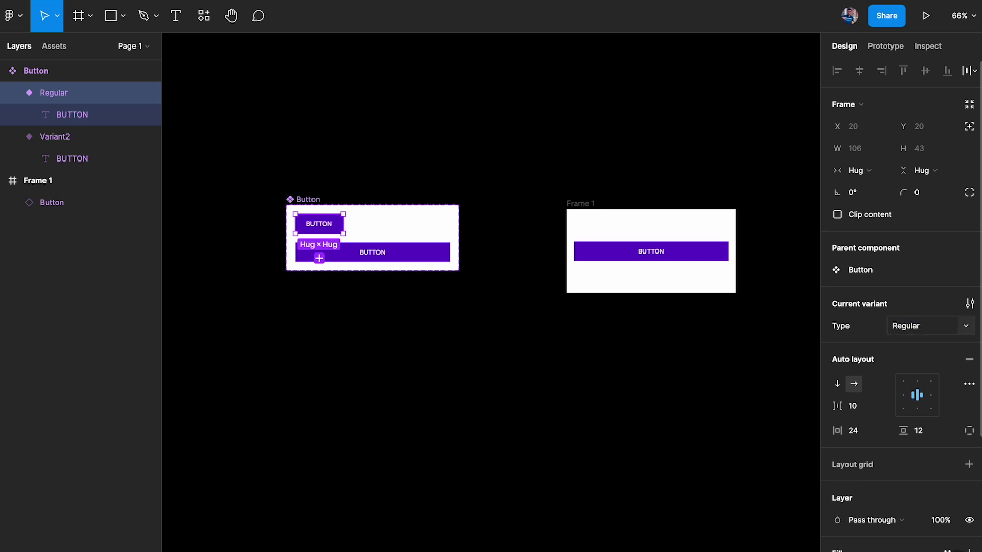
# Set the Type value of the wide button variant to Full Width
pyautogui.click(444, 256)
pyautogui.click(916, 327)
pyautogui.write('F')
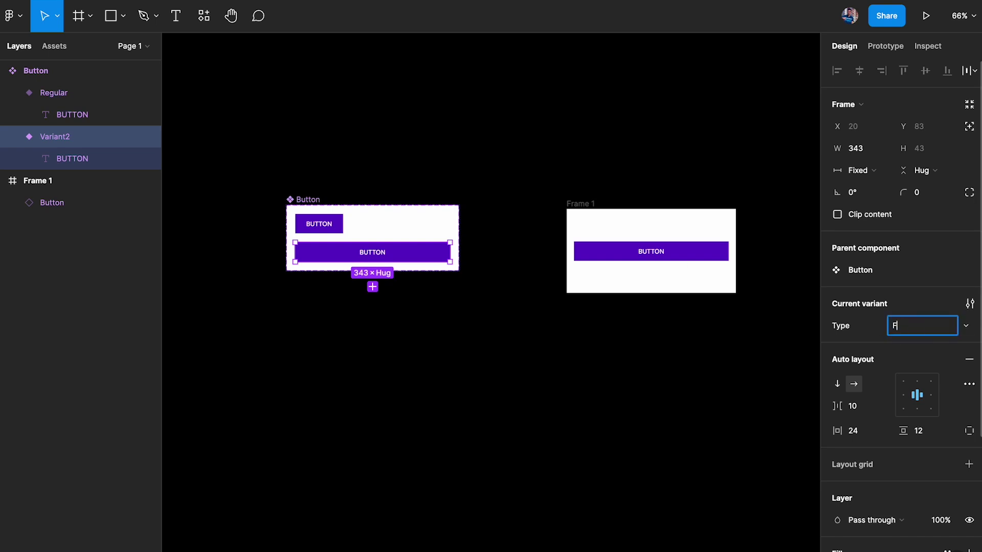
pyautogui.write('ull Width')
pyautogui.press('Return')
pyautogui.click(460, 192)
# Switch the button instance in Frame 1 to the Full Width type and back to Regular
pyautogui.click(629, 250)
pyautogui.hscroll(2, 629, 250)
pyautogui.scroll(-1, 625, 247)
pyautogui.hscroll(1, 624, 247)
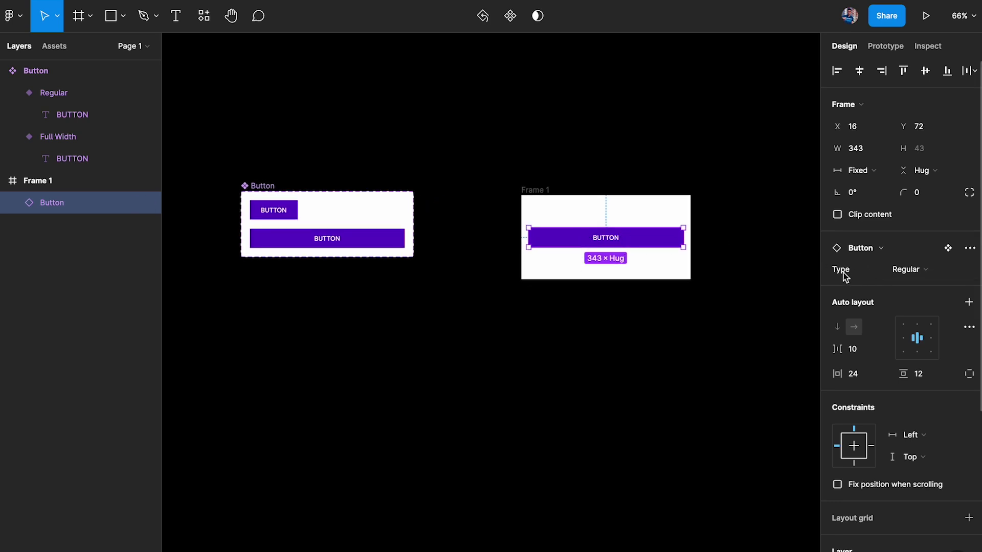
pyautogui.click(906, 269)
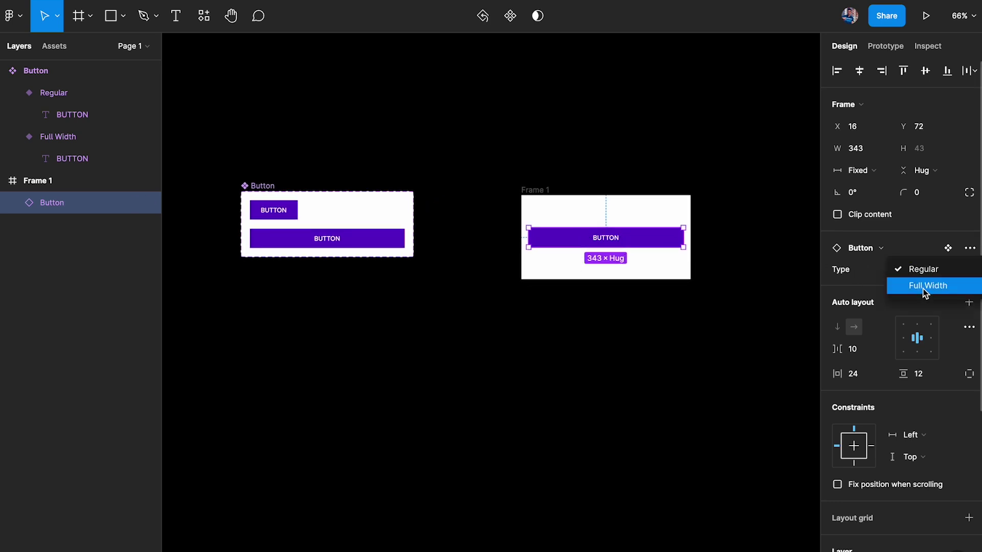
pyautogui.click(926, 286)
pyautogui.click(923, 270)
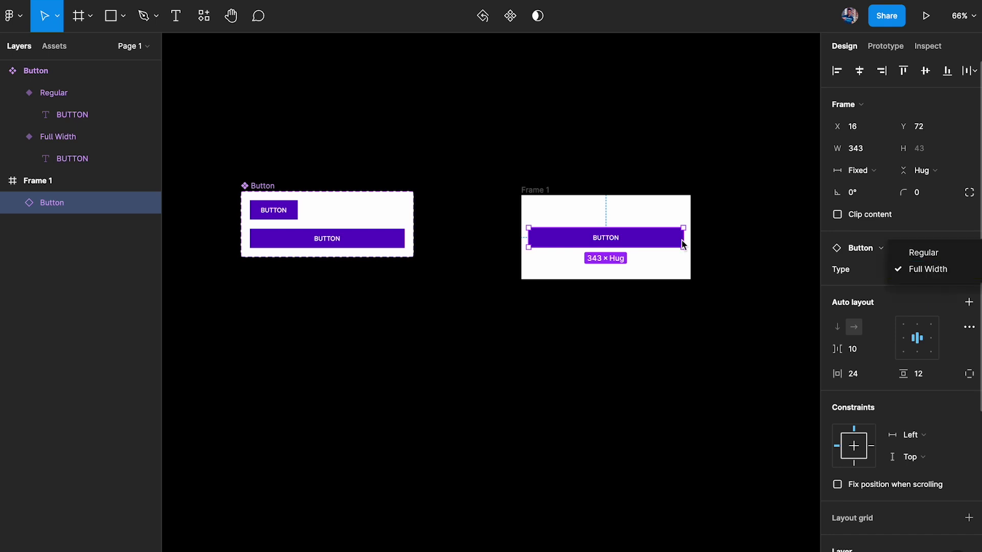
pyautogui.click(923, 252)
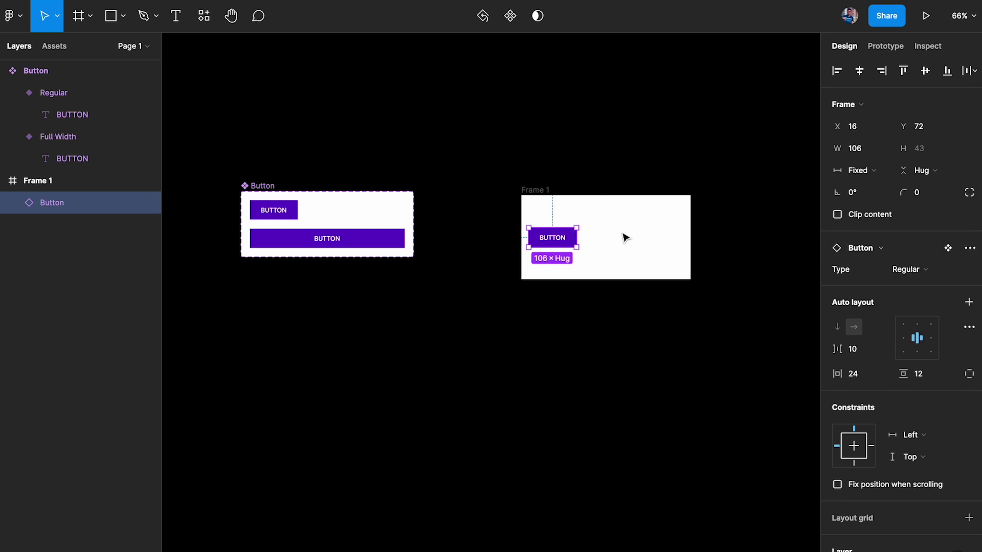
# Reset all changes on the button instance in Frame 1 so it follows its main component
pyautogui.scroll(3, 563, 237)
pyautogui.rightClick(545, 240)
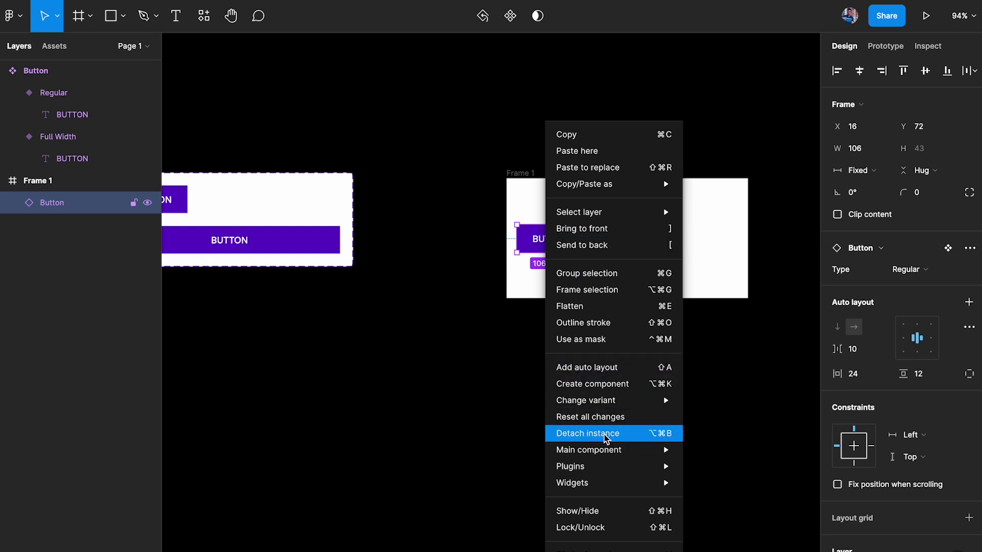
pyautogui.click(607, 417)
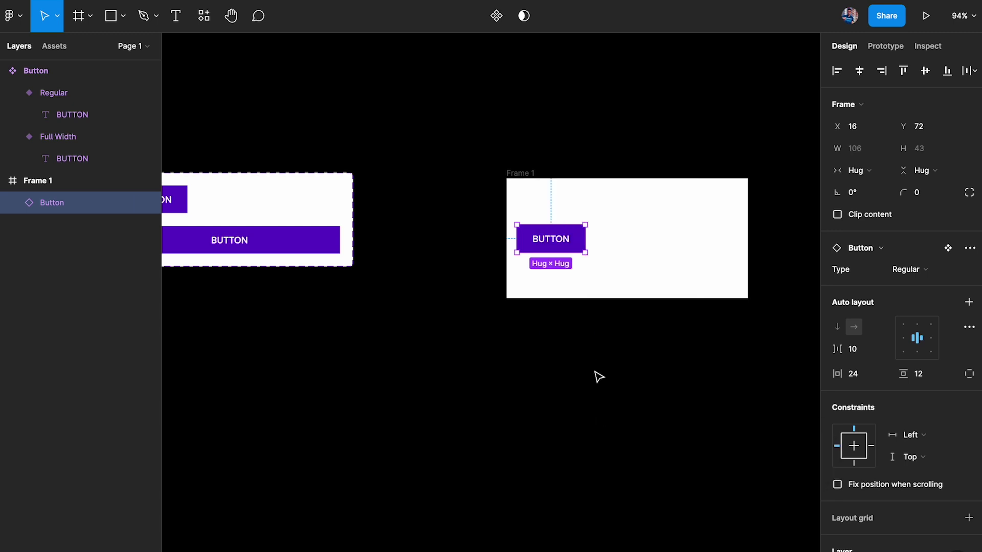
pyautogui.hscroll(-2, 445, 223)
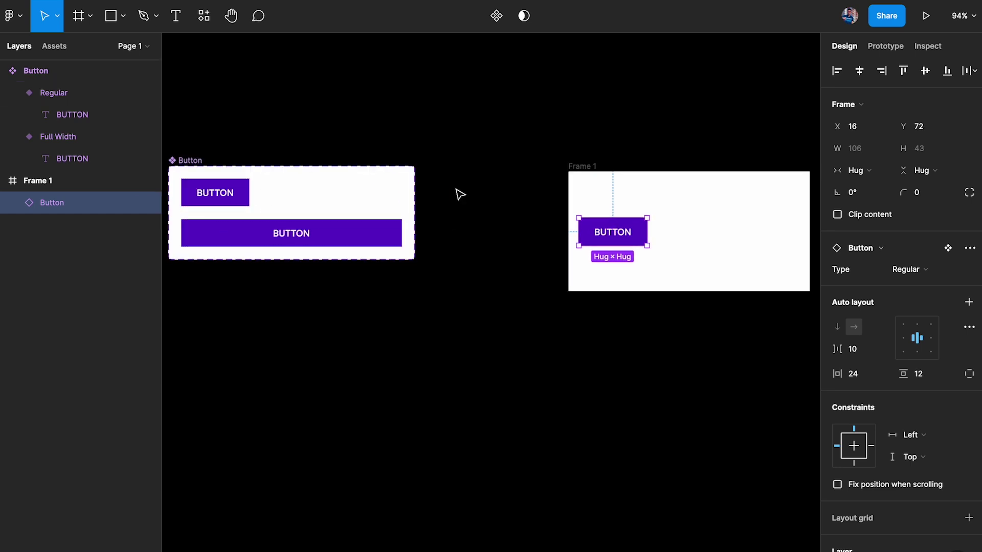
# Test the reset instance by changing its Type to Full Width and returning it to Regular
pyautogui.click(916, 269)
pyautogui.click(923, 285)
pyautogui.click(927, 270)
pyautogui.click(926, 253)
pyautogui.click(745, 328)
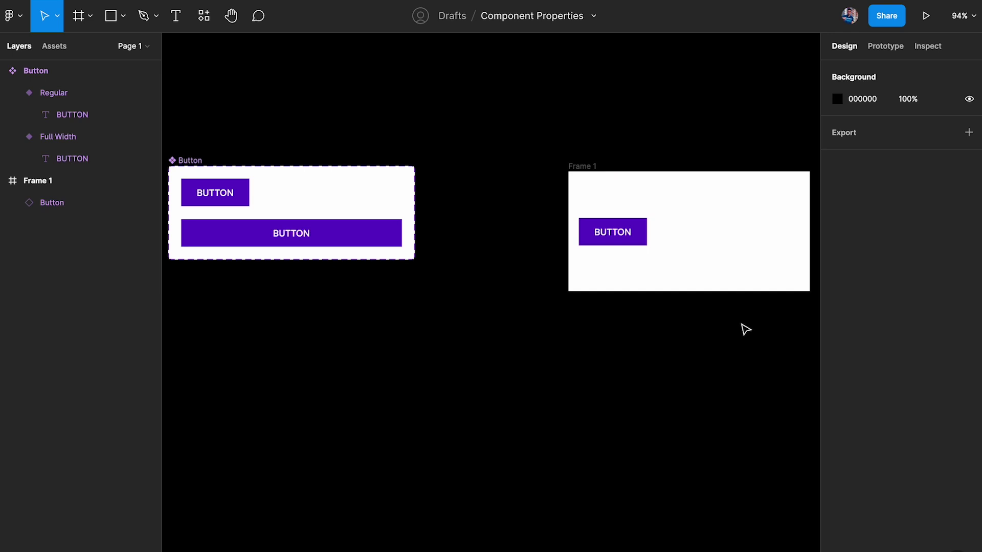
# Duplicate the Regular and Full Width variants together inside the Button component set
pyautogui.hscroll(-1, 745, 329)
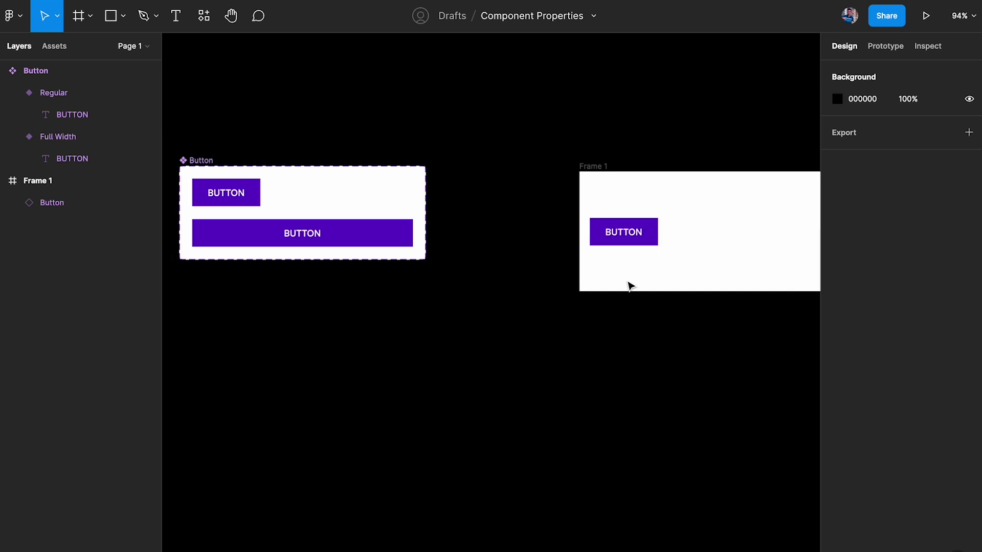
pyautogui.click(250, 201)
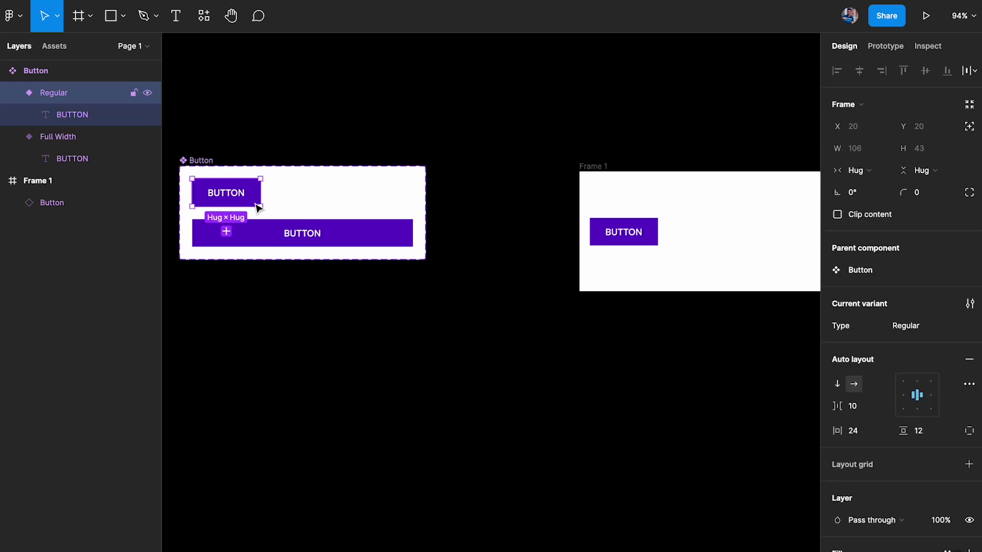
pyautogui.keyDown('shift'); pyautogui.click(278, 241); pyautogui.keyUp('shift')
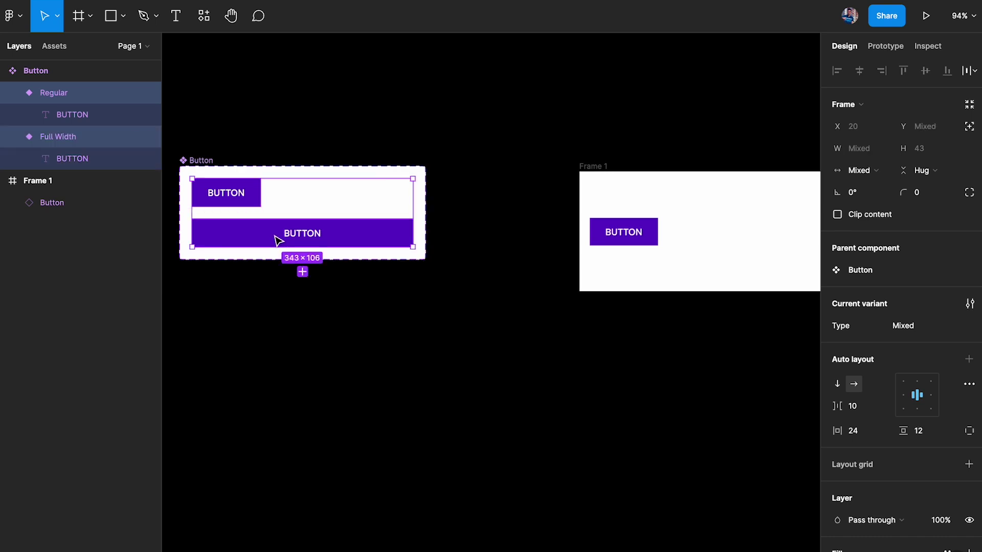
pyautogui.hotkey('ctrl', 'd')
pyautogui.click(483, 274)
pyautogui.scroll(2, 487, 274)
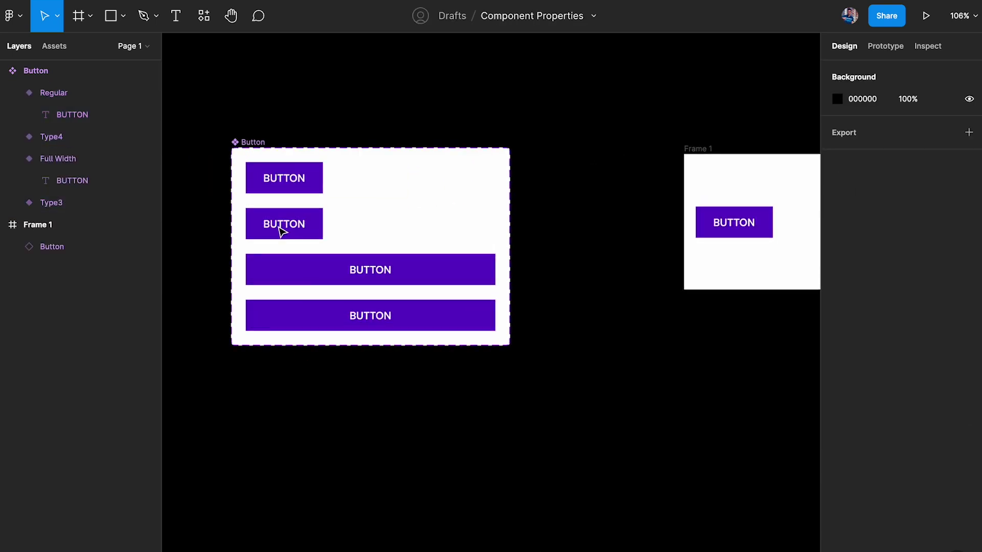
# Paste the SpinnerGap icon beside the Button component set and set its stroke colour to FFFFFF
pyautogui.hotkey('ctrl', 'v')
pyautogui.click(547, 176)
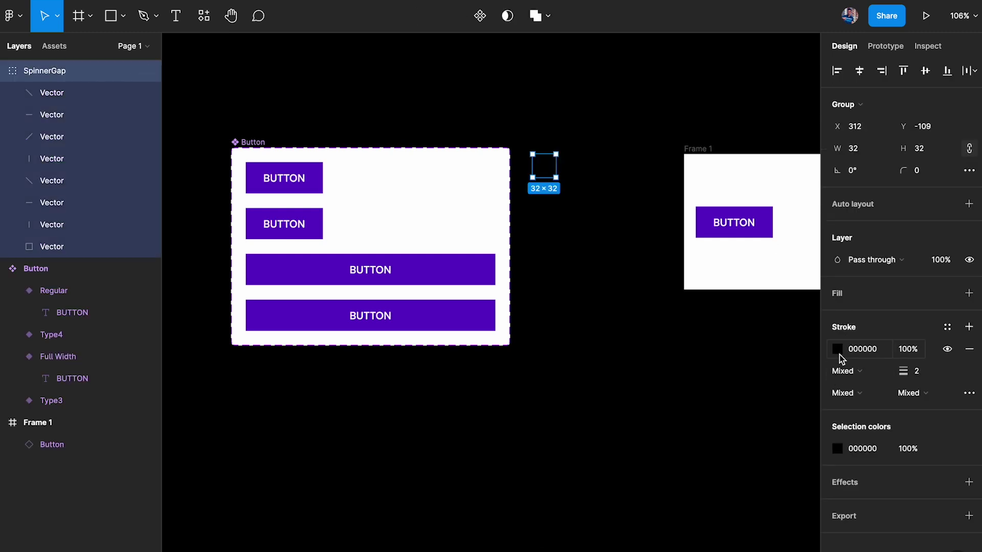
pyautogui.click(837, 349)
pyautogui.write('ffffff')
pyautogui.press('Return')
pyautogui.click(569, 110)
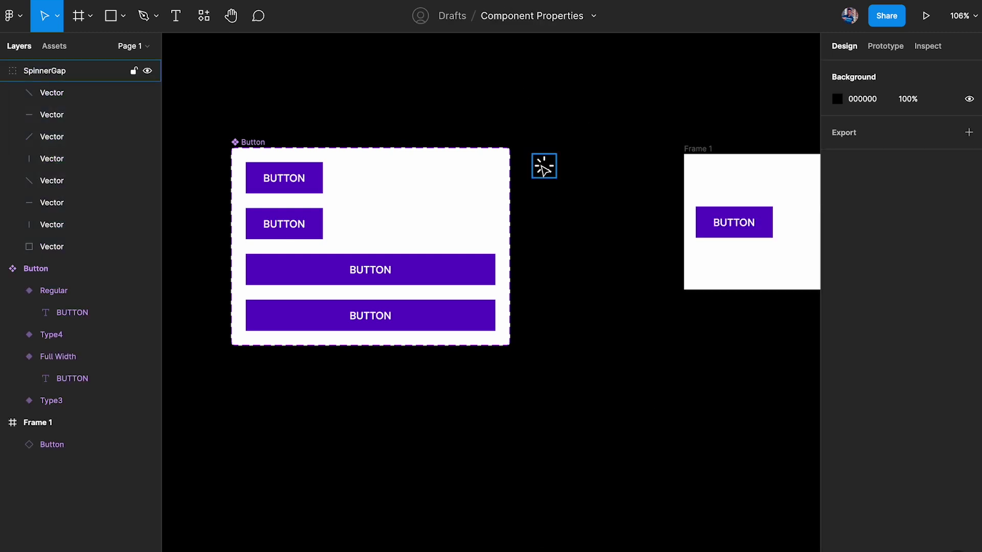
# Resize the SpinnerGap icon proportionally to a height of 24
pyautogui.click(543, 169)
pyautogui.scroll(3, 541, 168)
pyautogui.click(920, 148)
pyautogui.write('24')
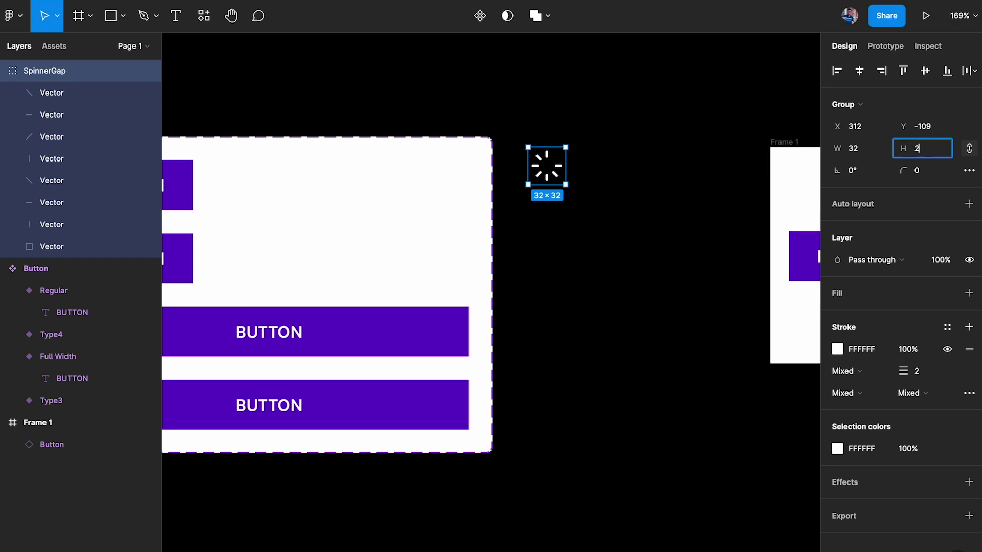
pyautogui.press('Return')
# Move the spinner icon into the duplicated Regular variant and delete that variant's BUTTON text
pyautogui.hscroll(-1, 639, 194)
pyautogui.hscroll(-5, 555, 194)
pyautogui.moveTo(643, 155); pyautogui.dragTo(276, 252)
pyautogui.doubleClick(234, 253)
pyautogui.press('Delete')
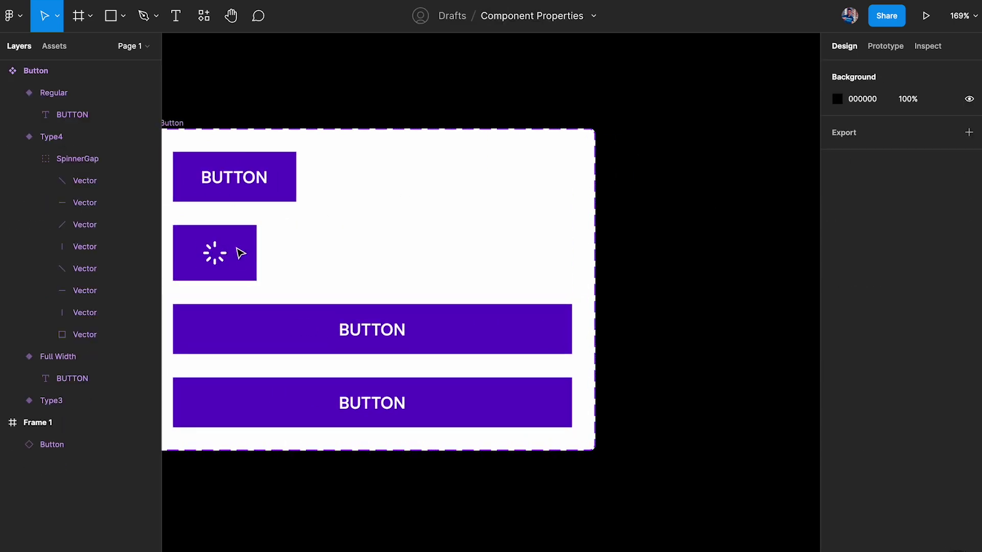
# Compare the spinner variant with the Regular button and set the spinner variant's vertical padding to 10
pyautogui.click(225, 251)
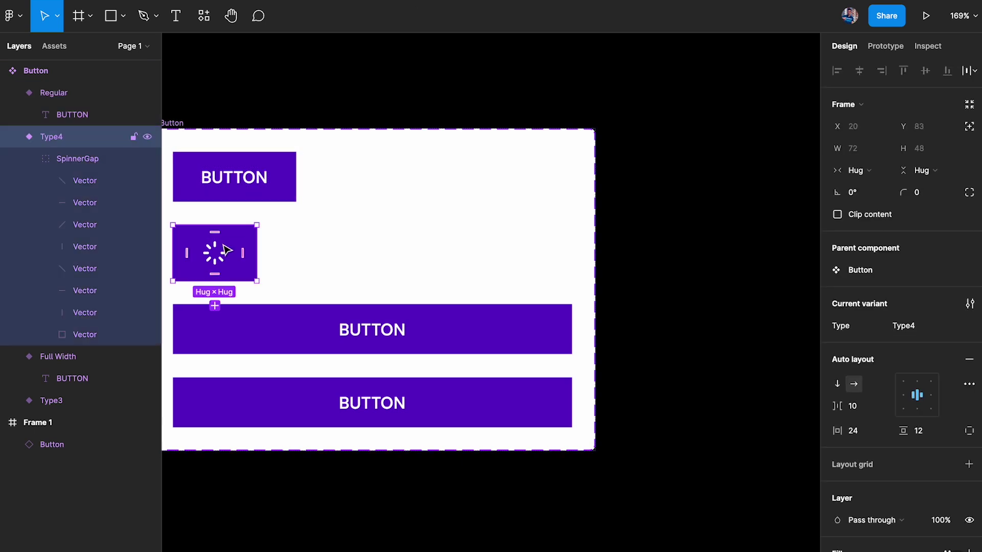
pyautogui.click(240, 192)
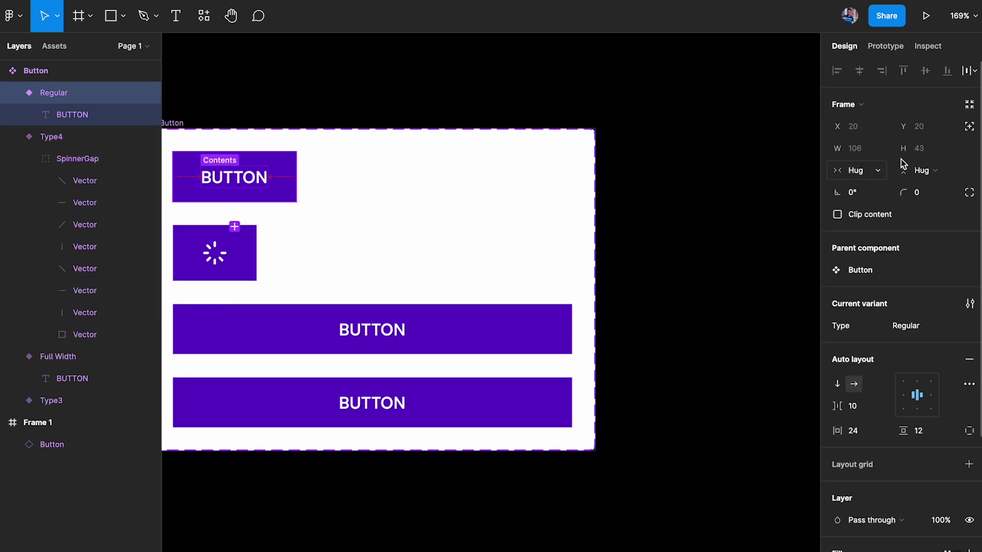
pyautogui.click(244, 258)
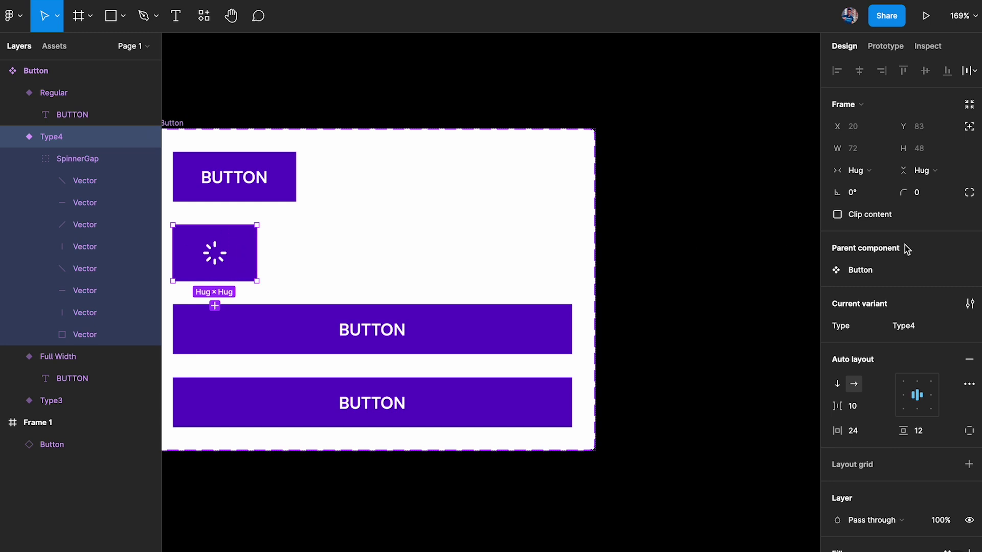
pyautogui.click(919, 433)
pyautogui.write('10')
pyautogui.press('Return')
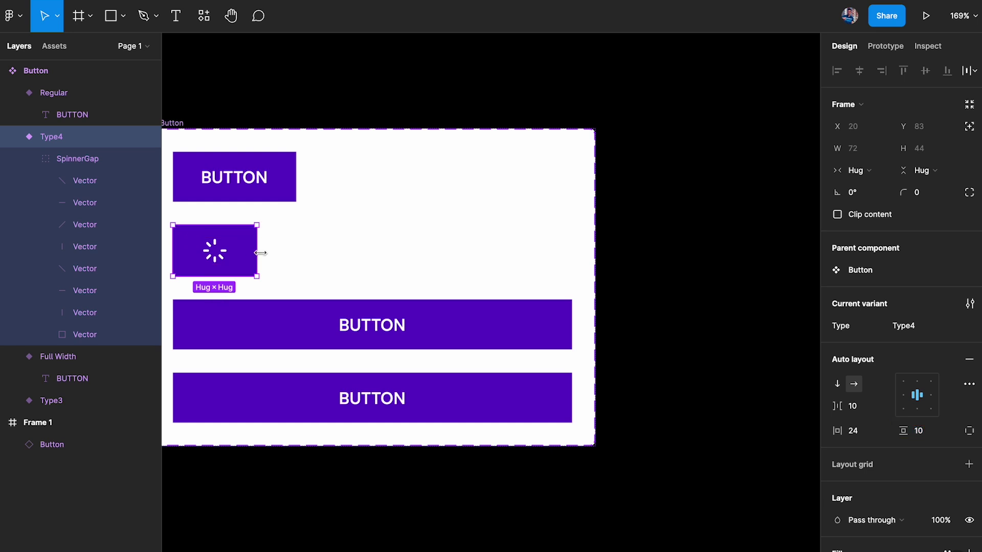
# Widen the Regular spinner variant to 106 so it matches the Regular button above it
pyautogui.moveTo(261, 253); pyautogui.dragTo(297, 253)
pyautogui.click(373, 237)
pyautogui.scroll(-2, 373, 237)
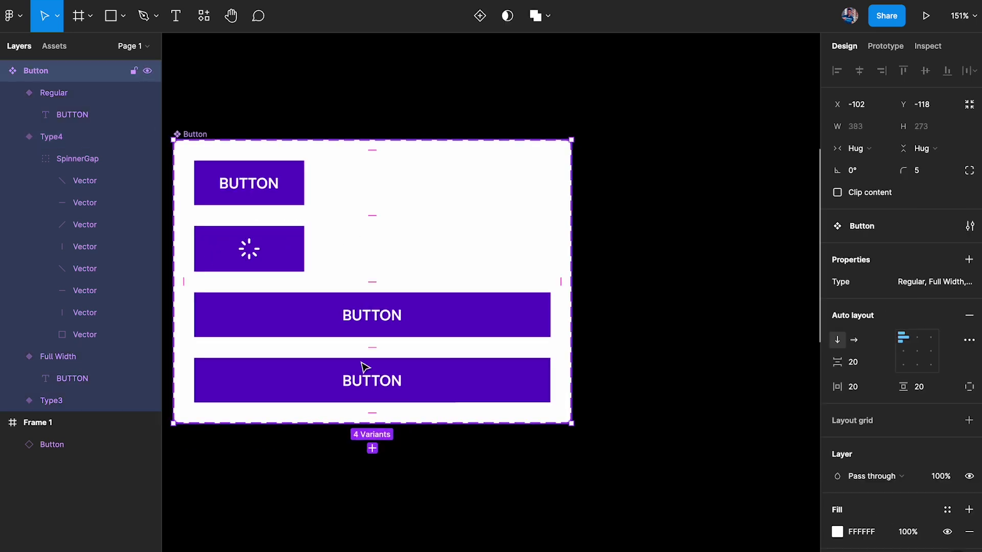
# Copy the SpinnerGap icon into the duplicated Full Width variant and delete that variant's BUTTON text
pyautogui.doubleClick(259, 252)
pyautogui.hotkey('ctrl', 'c')
pyautogui.click(423, 391)
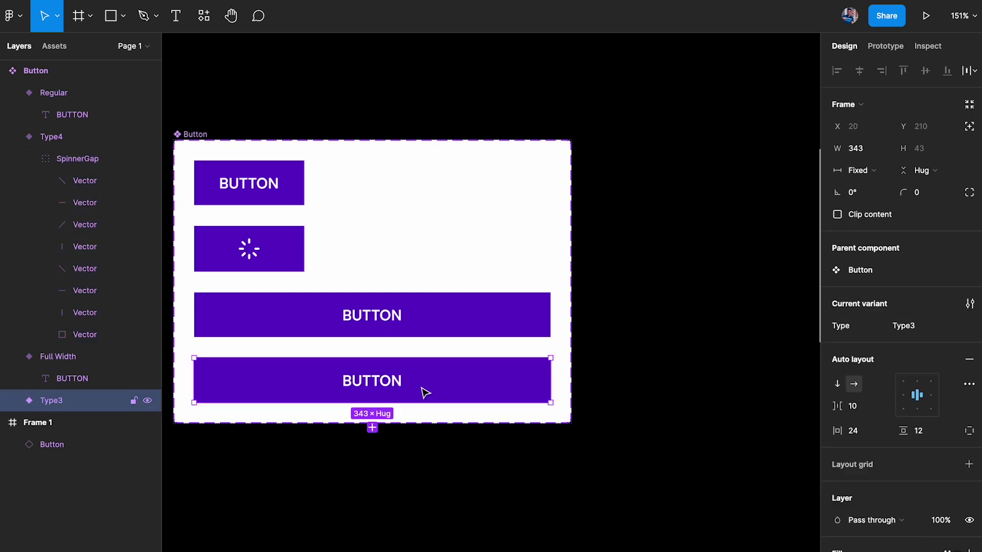
pyautogui.hotkey('ctrl', 'v')
pyautogui.click(358, 391)
pyautogui.press('Delete')
# Set the full-width spinner variant's vertical padding to 10
pyautogui.click(445, 388)
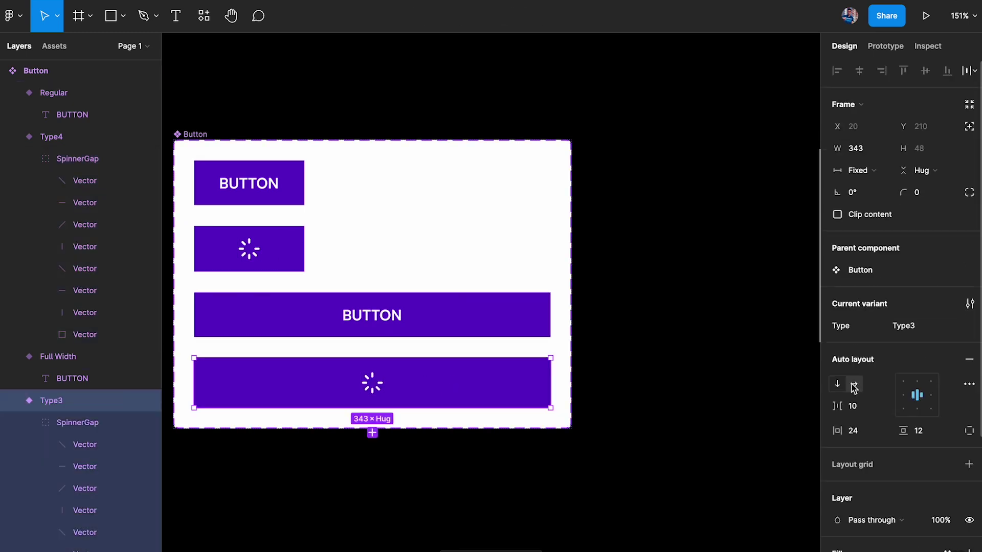
pyautogui.click(921, 429)
pyautogui.write('10')
pyautogui.press('Return')
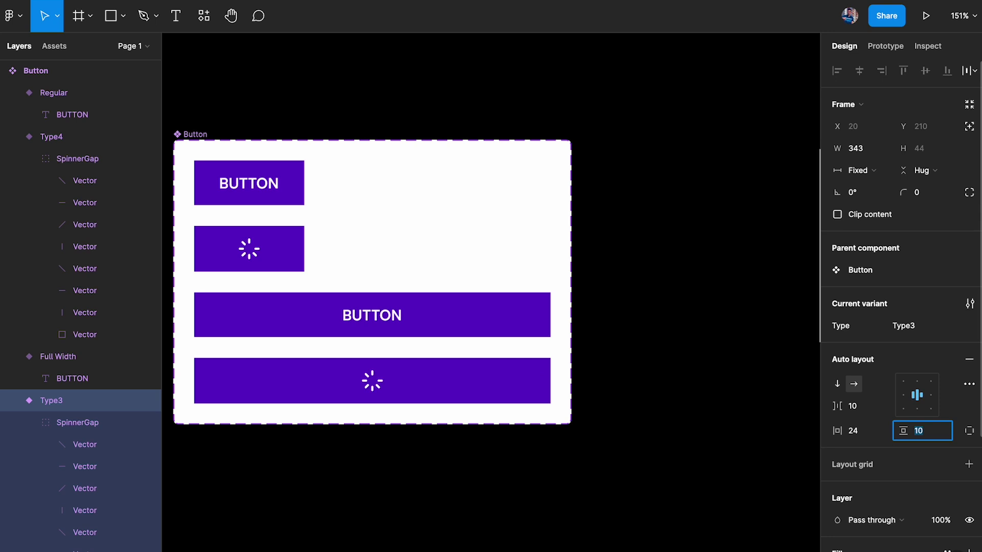
pyautogui.click(591, 355)
pyautogui.click(197, 134)
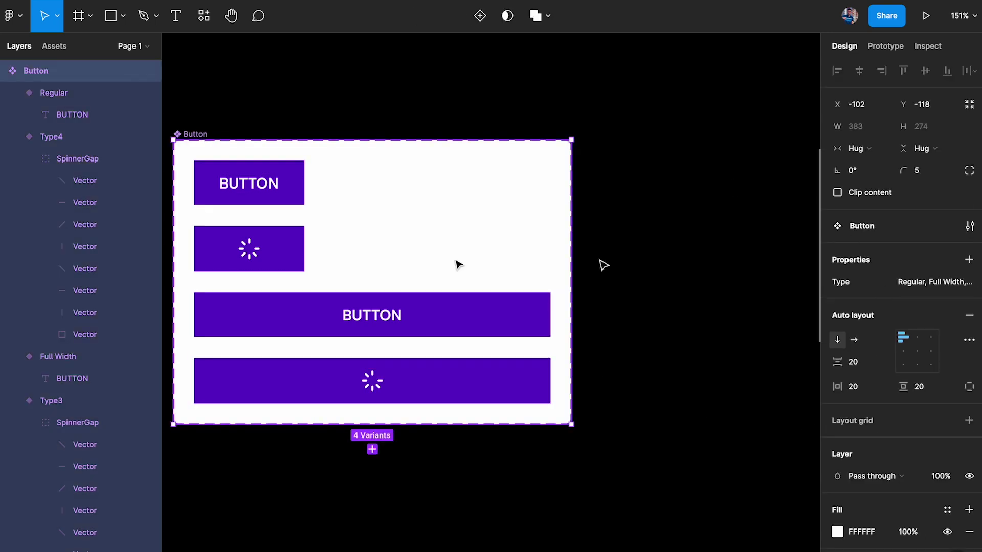
# Set the Type value of the small spinner variant to Regular Loader
pyautogui.click(268, 204)
pyautogui.click(265, 228)
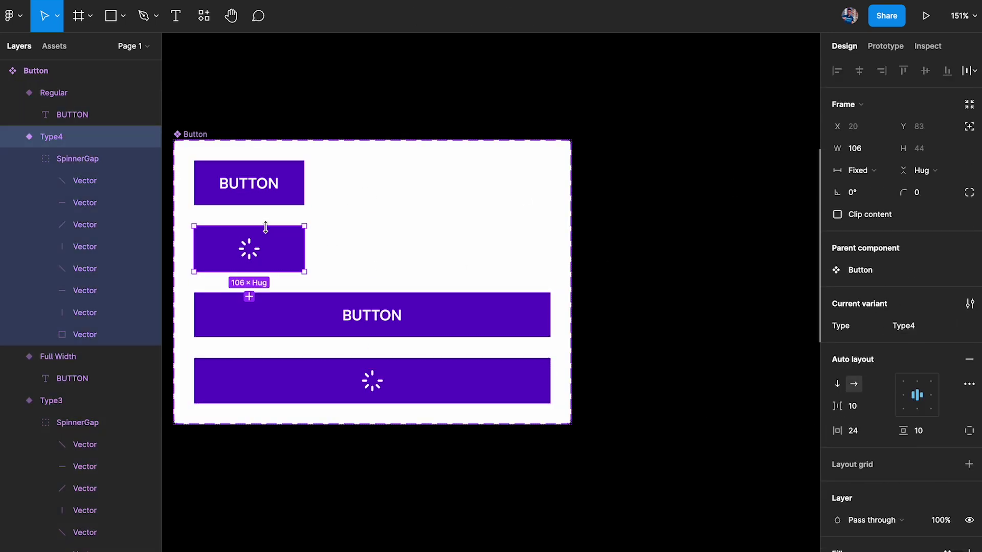
pyautogui.click(938, 328)
pyautogui.write('Re')
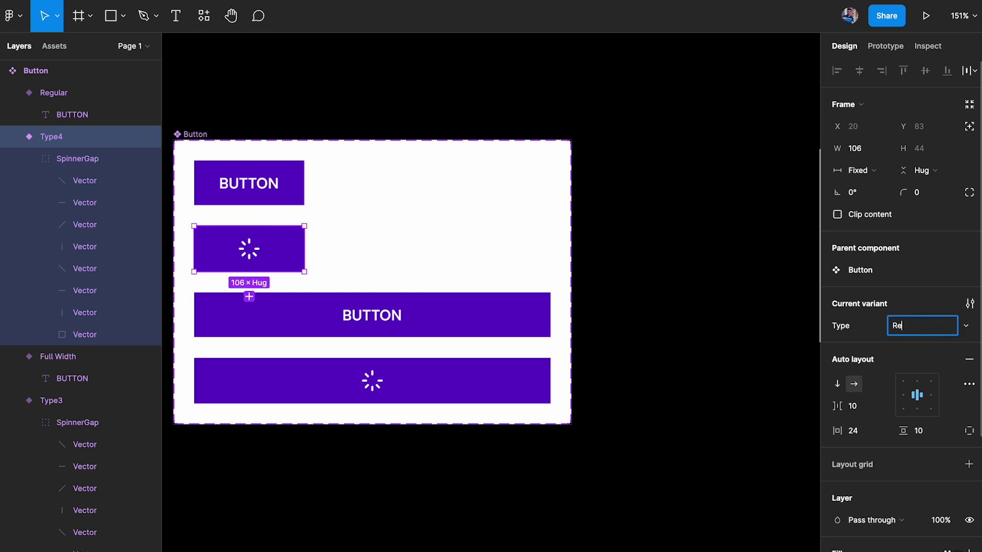
pyautogui.write('agular Loader')
pyautogui.press('Return')
# Set the Type value of the wide spinner variant to Full Width Loader
pyautogui.click(385, 325)
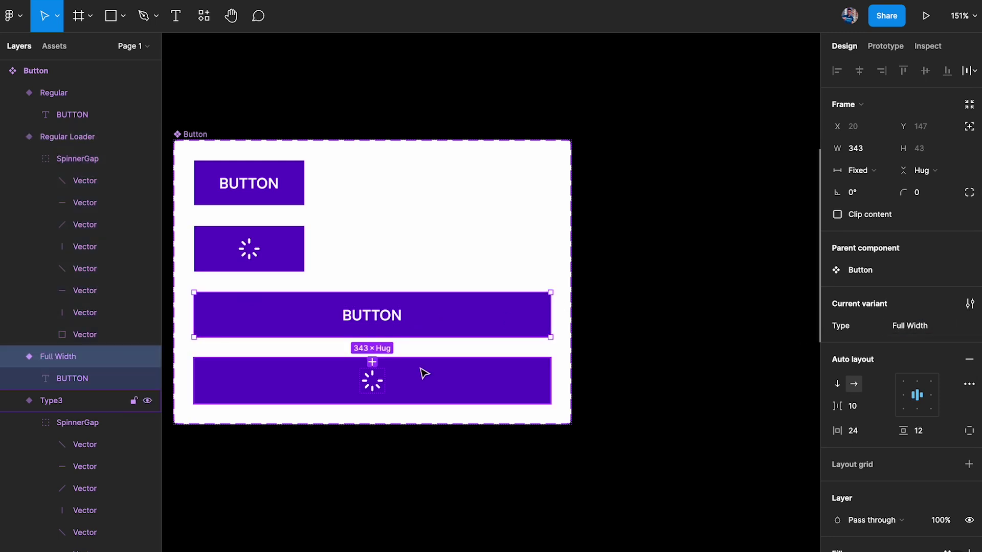
pyautogui.click(425, 374)
pyautogui.click(908, 328)
pyautogui.write('Full ')
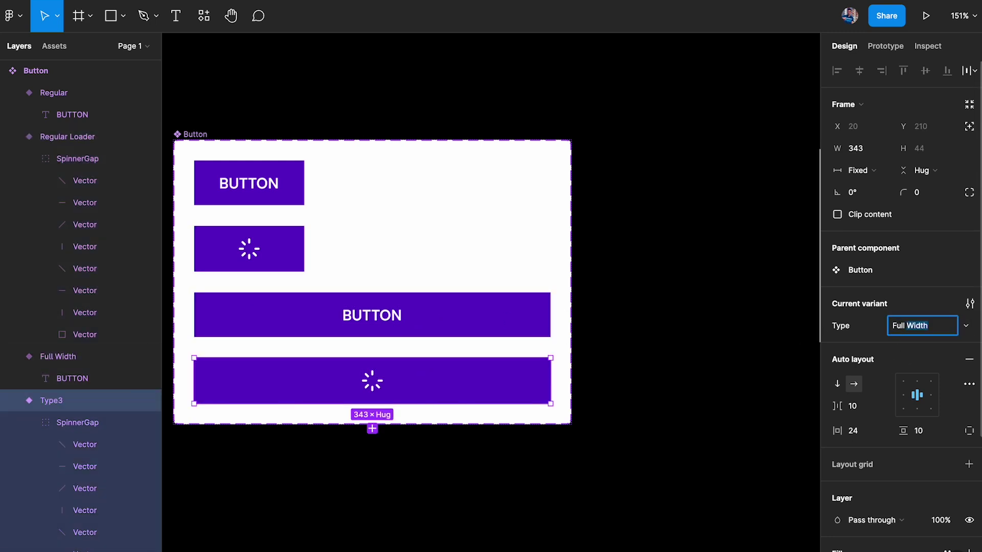
pyautogui.write('Widt')
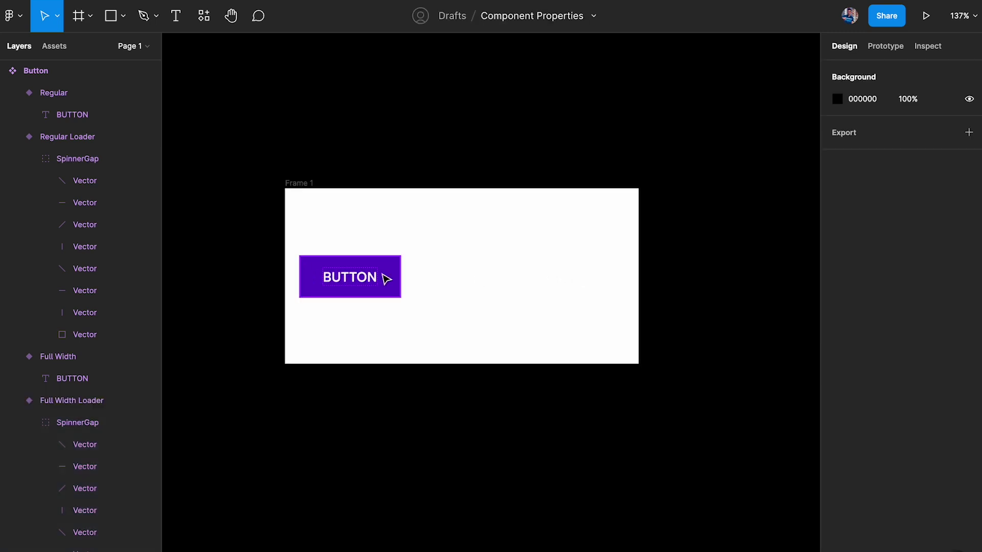
# Check which Type options the Button instance in Frame 1 offers
pyautogui.click(367, 279)
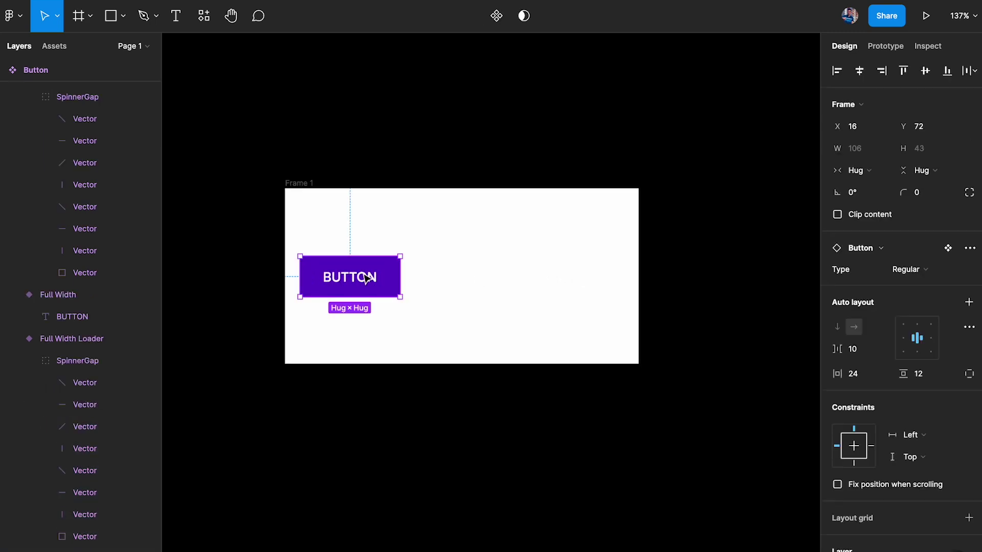
pyautogui.click(924, 269)
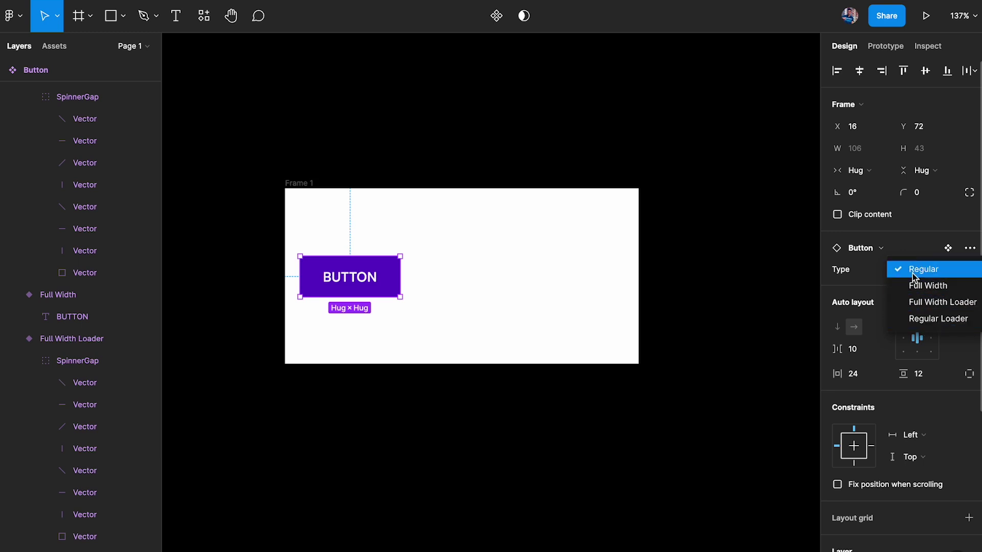
pyautogui.hscroll(-10, 559, 399)
# Add a second variant property to the Button component set, keeping the default name and value
pyautogui.click(380, 173)
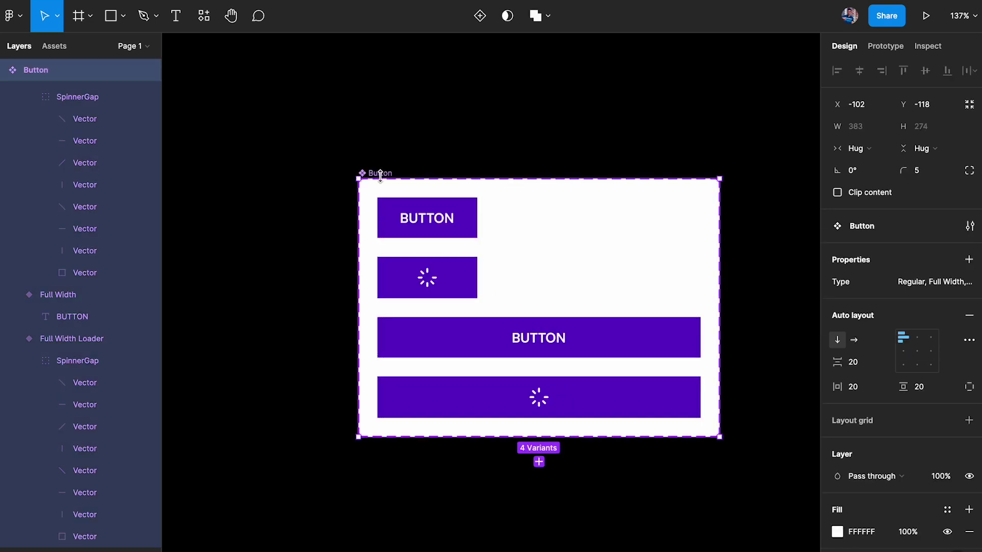
pyautogui.hscroll(2, 384, 177)
pyautogui.scroll(-1, 383, 176)
pyautogui.scroll(2, 383, 219)
pyautogui.hscroll(1, 588, 245)
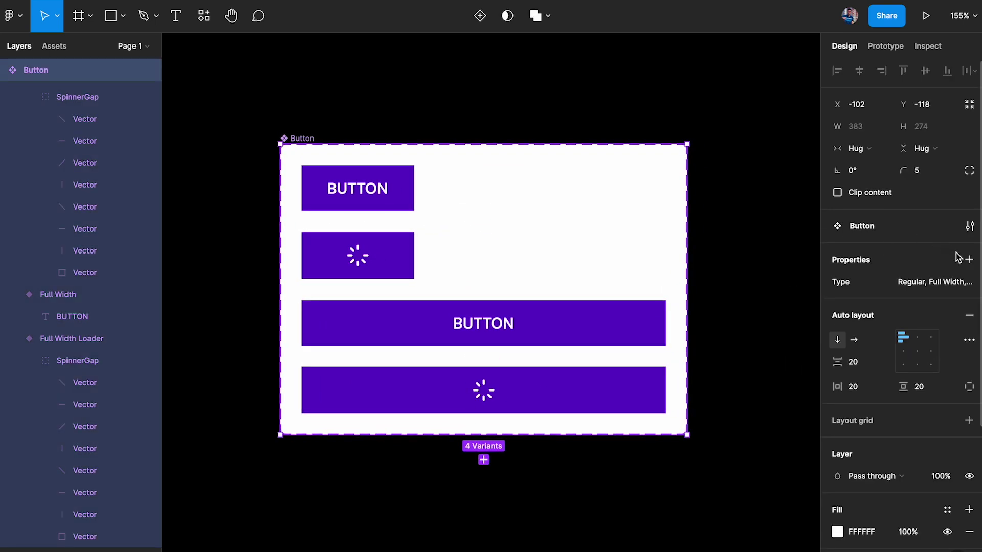
pyautogui.click(968, 262)
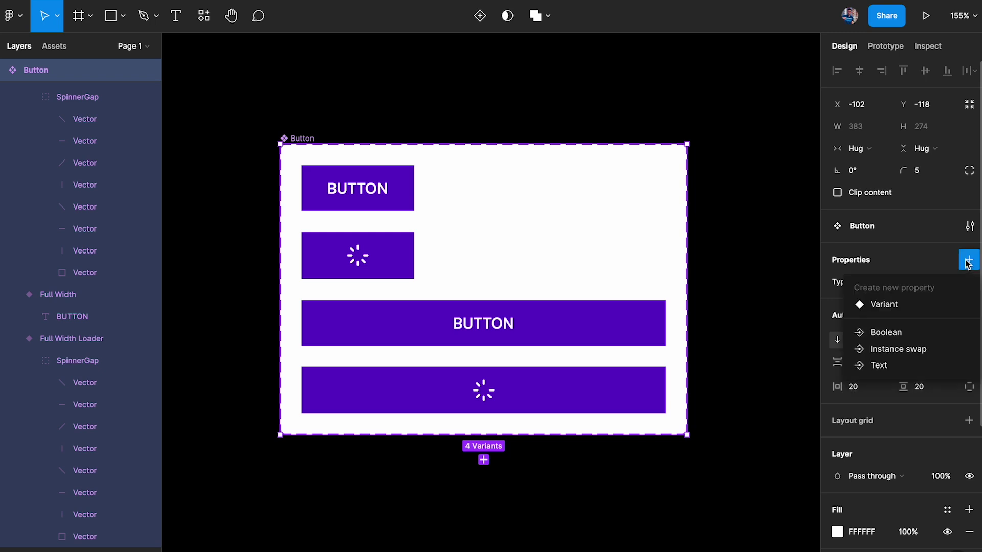
pyautogui.click(892, 306)
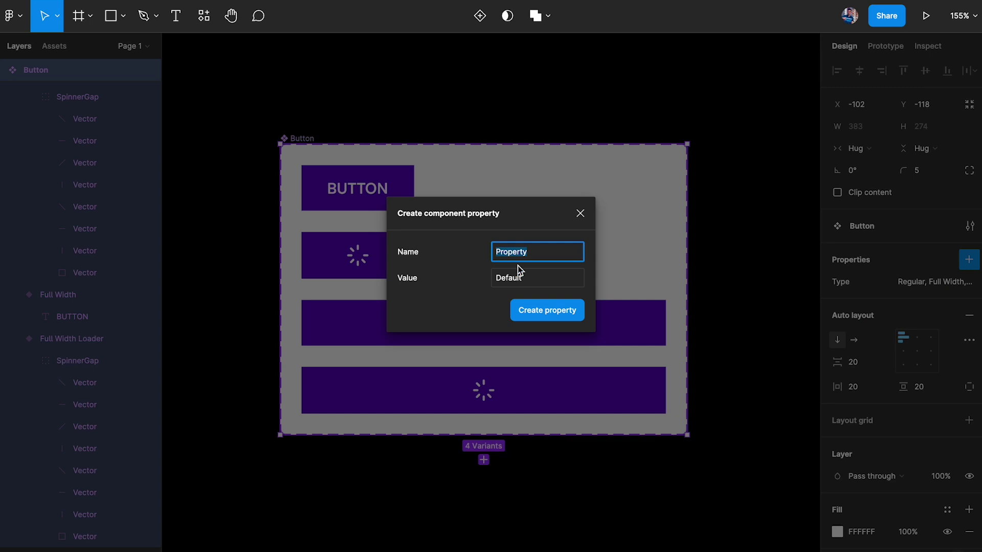
pyautogui.press('Return')
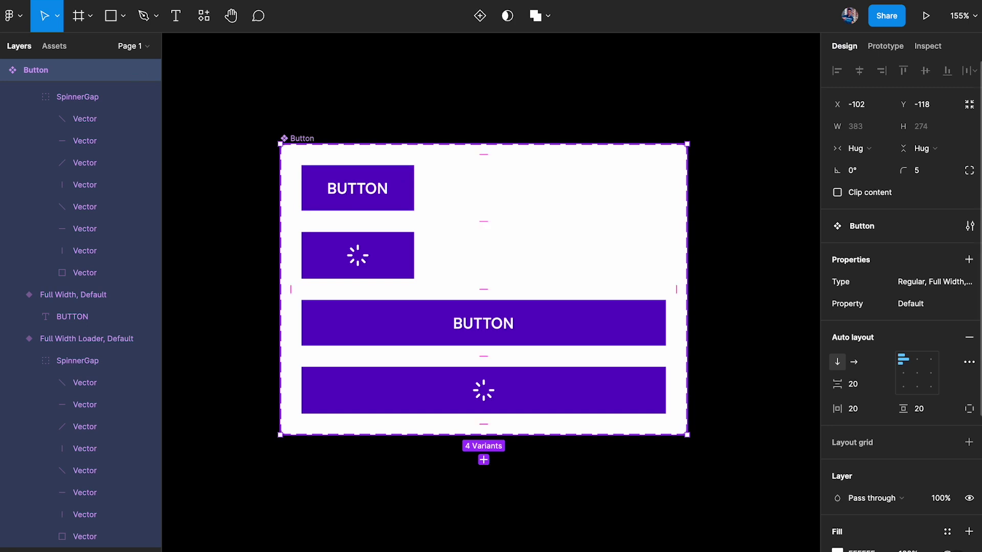
# Rename the new variant property to Size
pyautogui.doubleClick(849, 303)
pyautogui.write('Size')
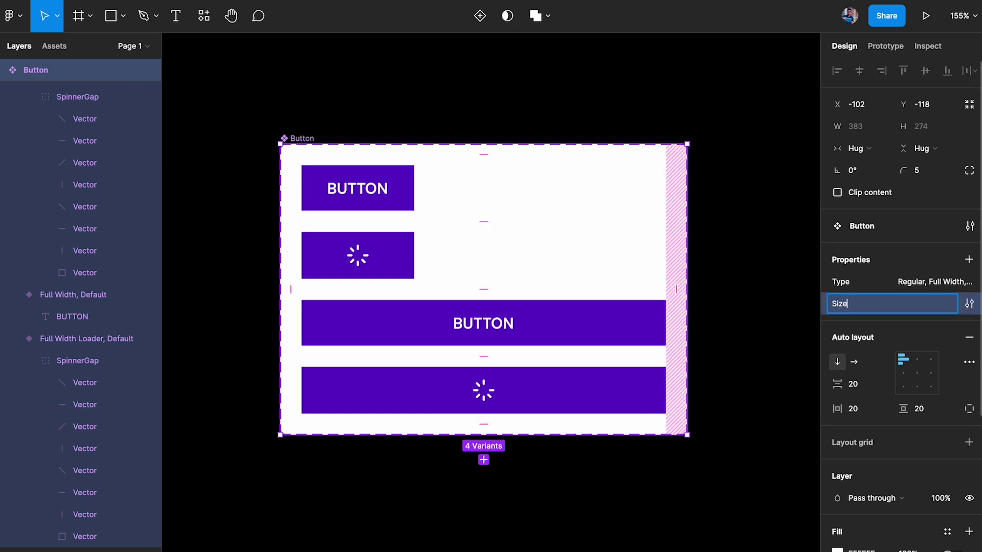
pyautogui.press('Return')
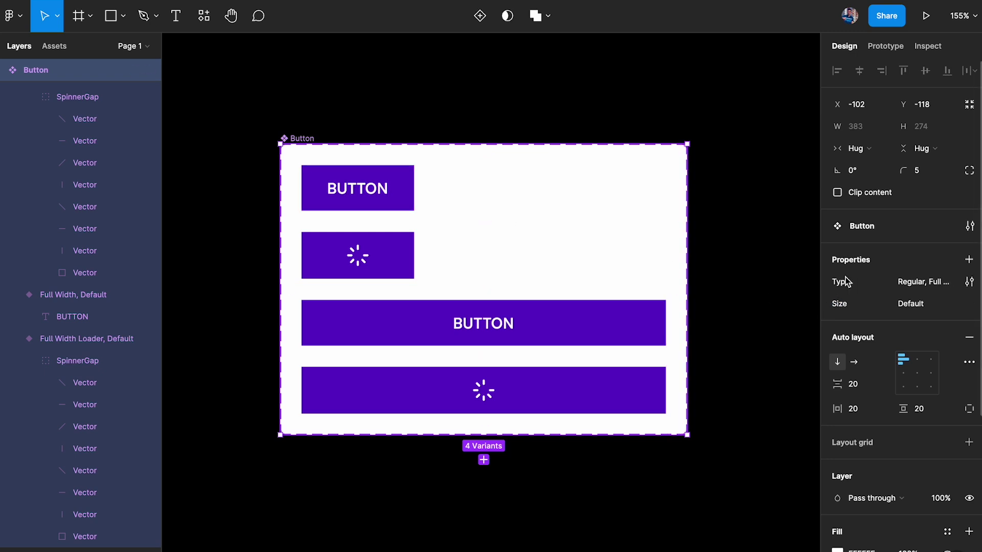
# Change the small spinner variant's Type value to Loader
pyautogui.click(404, 202)
pyautogui.click(920, 330)
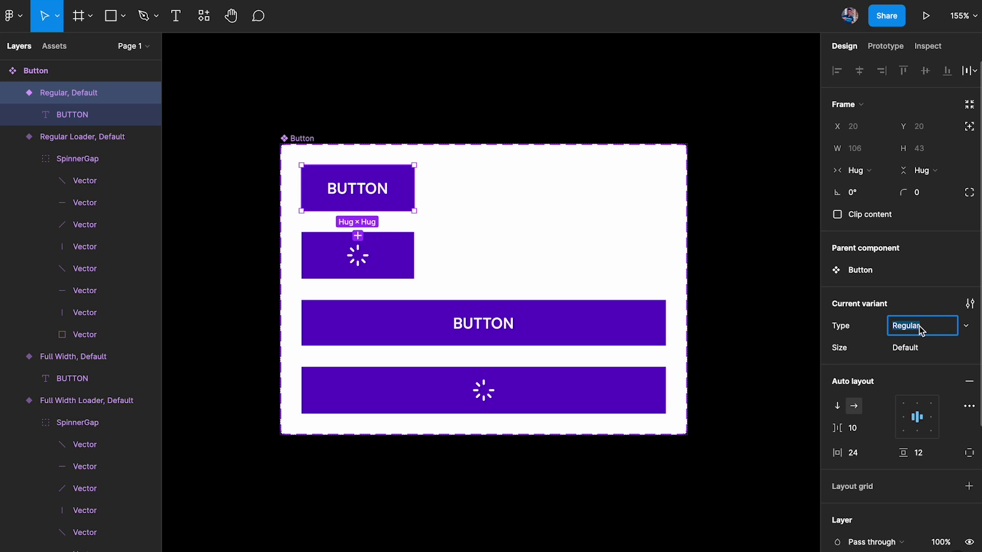
pyautogui.click(398, 271)
pyautogui.click(922, 332)
pyautogui.write('Loader')
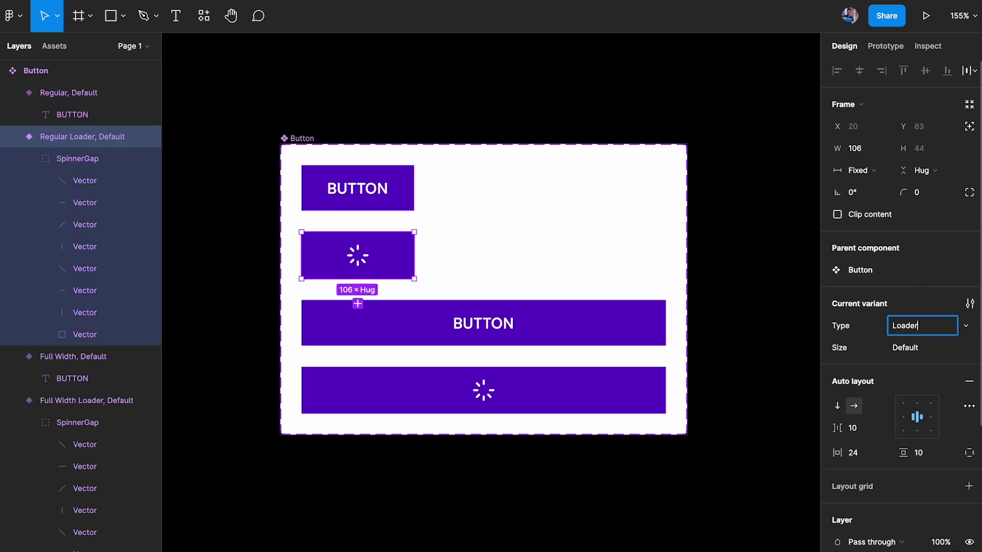
pyautogui.press('Return')
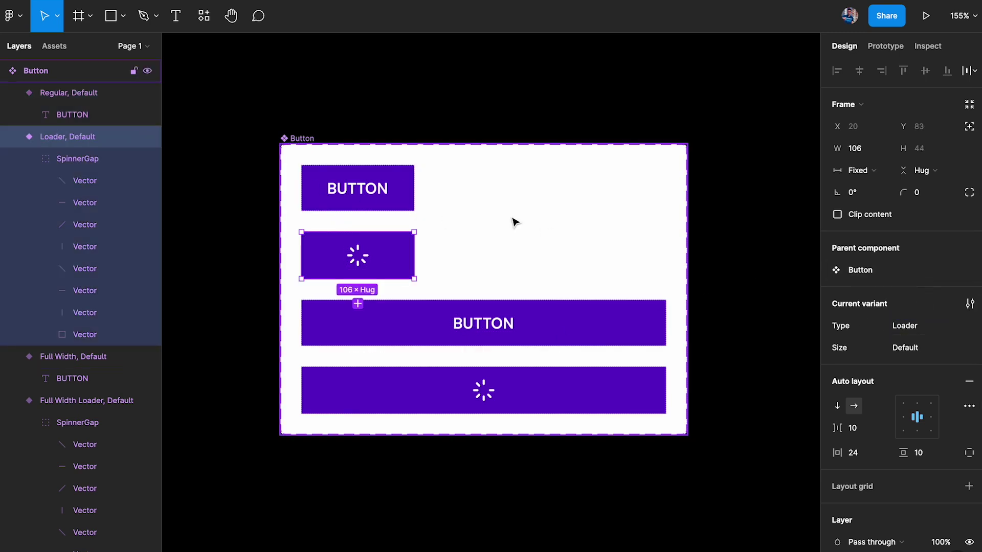
# Set the Size value of both small variants, the BUTTON one and the spinner one, to Regular
pyautogui.keyDown('shift'); pyautogui.click(358, 189); pyautogui.keyUp('shift')
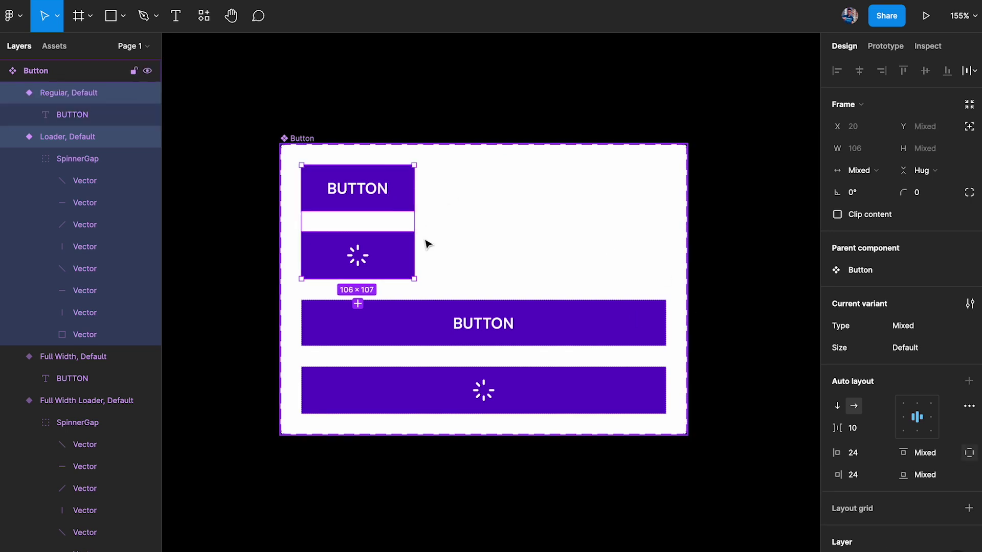
pyautogui.click(924, 350)
pyautogui.write('R')
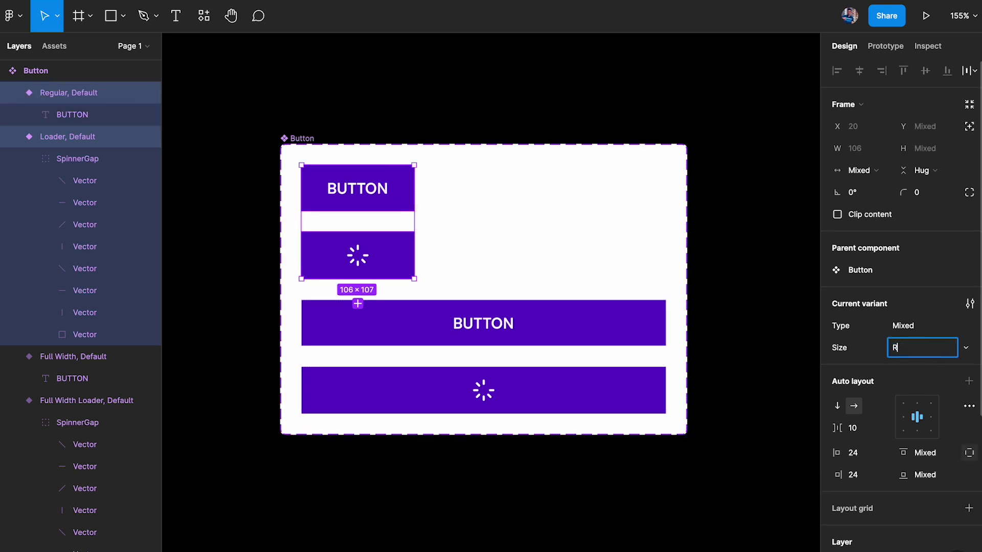
pyautogui.write('egular')
pyautogui.press('Return')
# Set the Size value of both wide variants, the BUTTON one and the spinner one, to Full Width
pyautogui.click(508, 323)
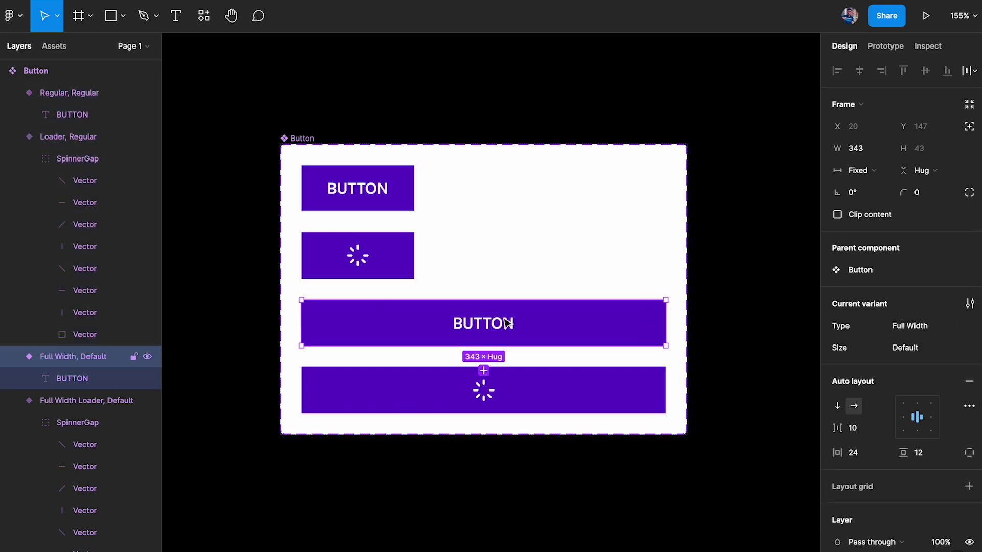
pyautogui.click(931, 351)
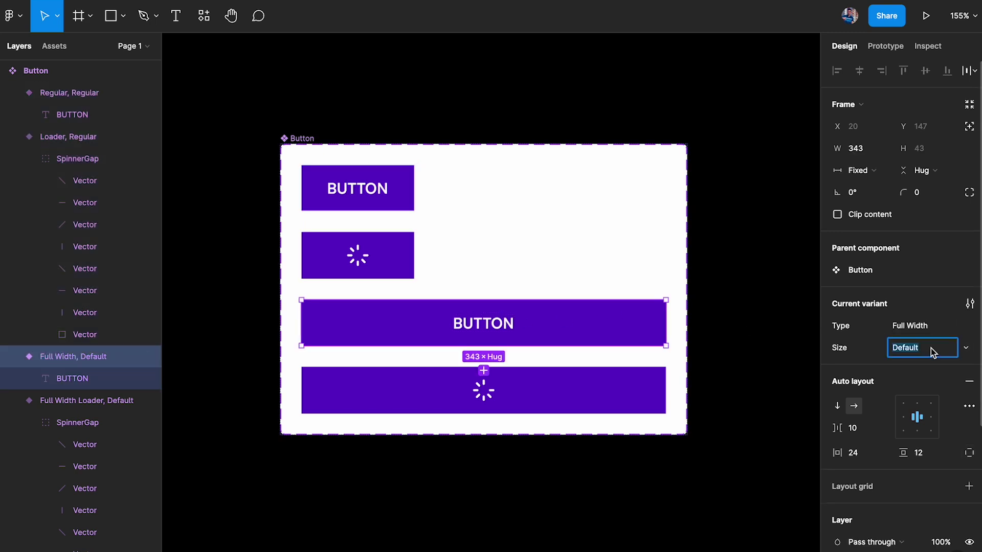
pyautogui.write('Full Width')
pyautogui.press('Return')
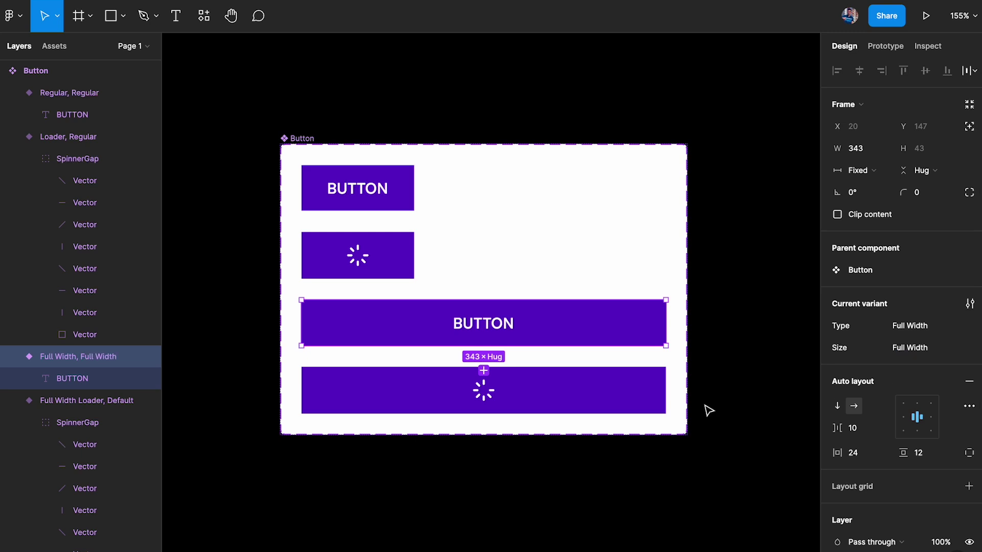
pyautogui.click(663, 378)
pyautogui.click(930, 351)
pyautogui.write('Full Width')
pyautogui.press('Return')
# Change the Type value of the wide BUTTON variant to Regular
pyautogui.click(542, 325)
pyautogui.click(930, 329)
pyautogui.write('Reag')
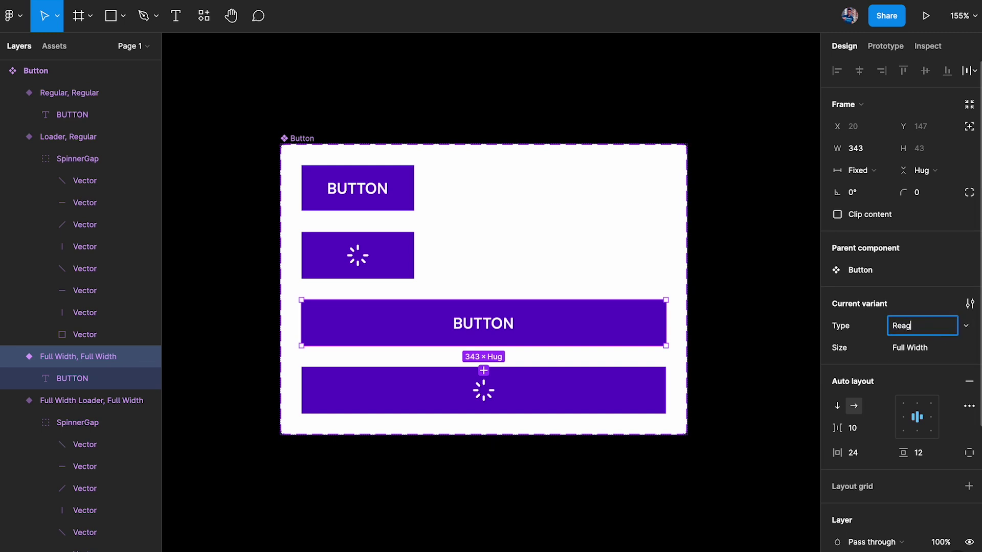
pyautogui.press('BackSpace')
pyautogui.write('egular')
pyautogui.press('Return')
# Change the wide spinner variant's Type value to Loader and review the component set's properties
pyautogui.click(586, 390)
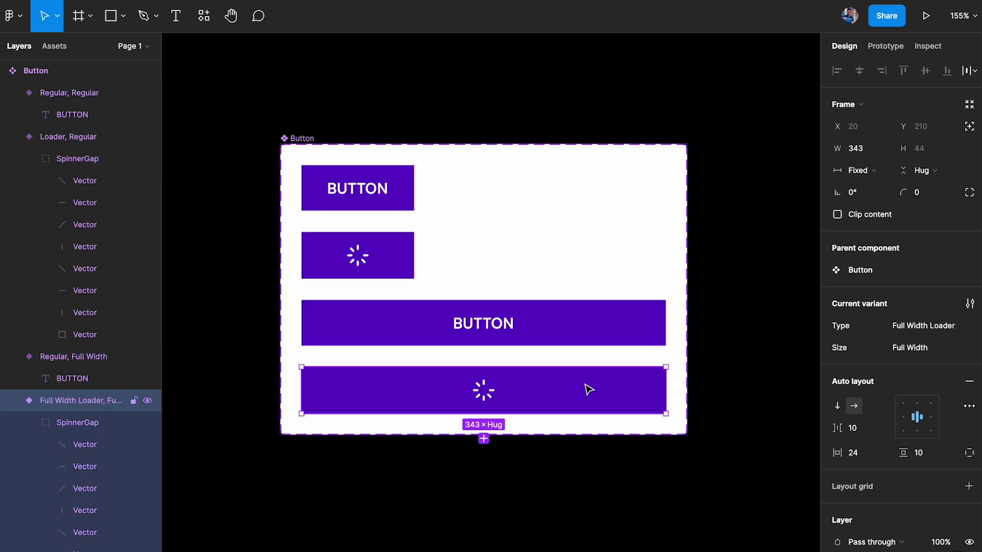
pyautogui.click(927, 331)
pyautogui.write('Load')
pyautogui.press('Return')
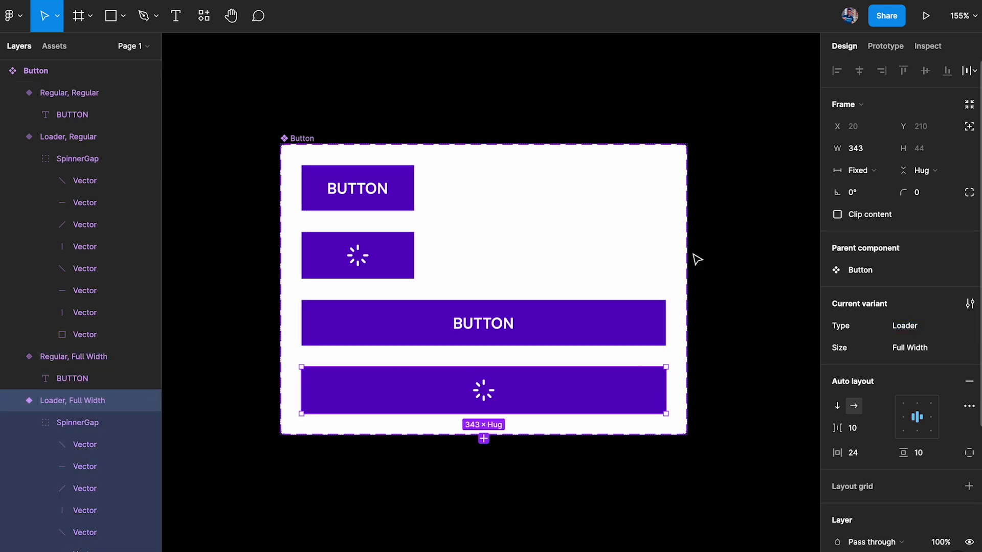
pyautogui.click(296, 139)
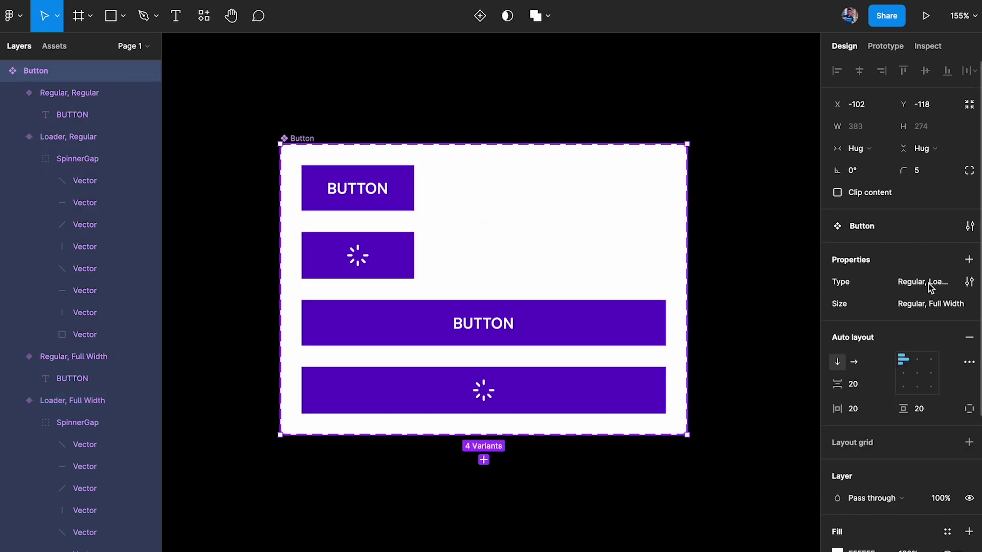
# Switch the Button instance in Frame 1 to Type Loader and Size Full Width
pyautogui.hscroll(2, 728, 310)
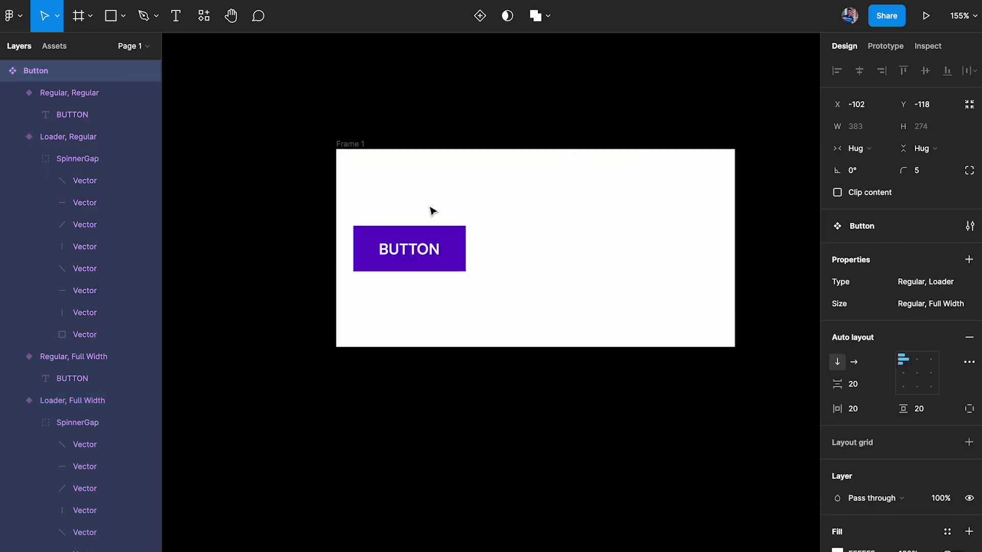
pyautogui.click(411, 250)
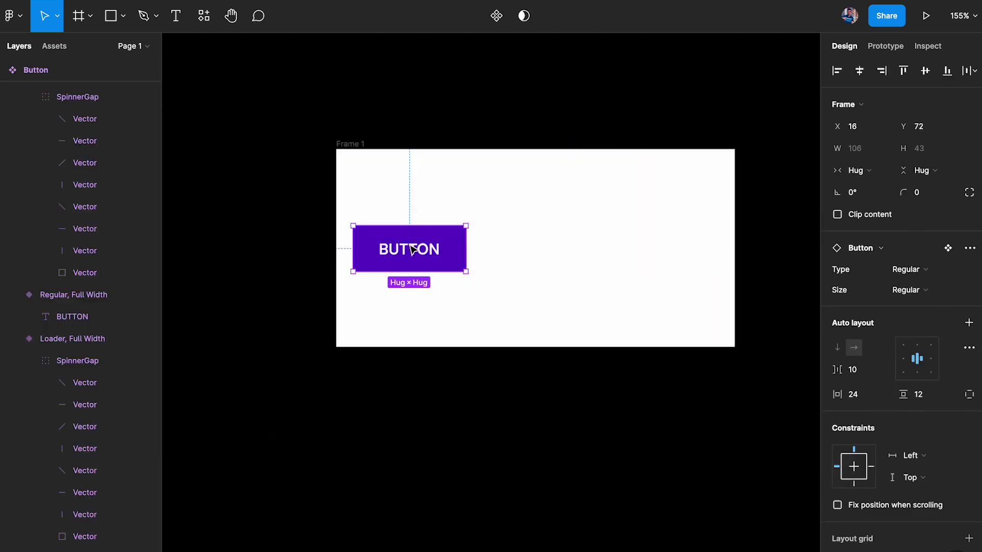
pyautogui.click(937, 276)
pyautogui.click(931, 285)
pyautogui.click(918, 292)
pyautogui.click(920, 306)
pyautogui.click(707, 426)
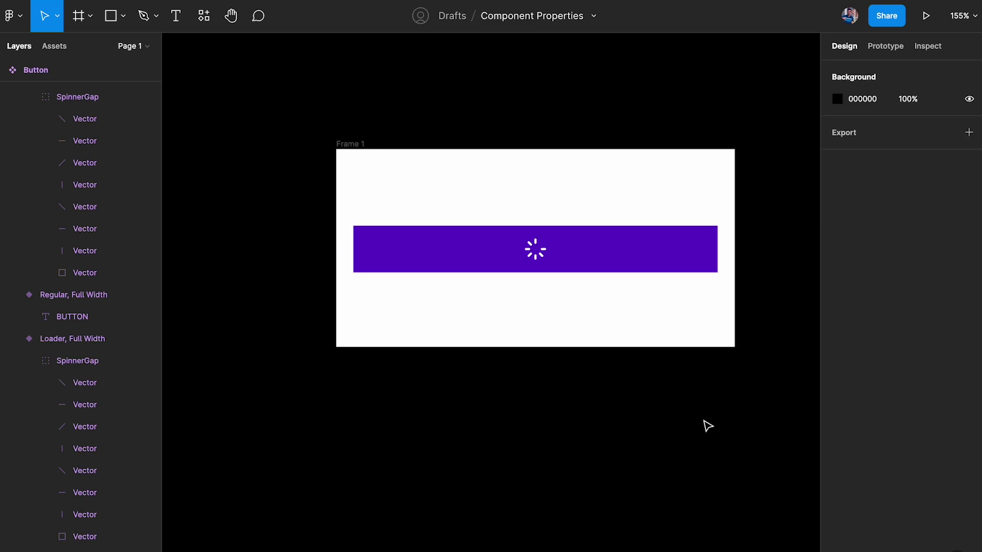
pyautogui.hotkey('shift', 'n')
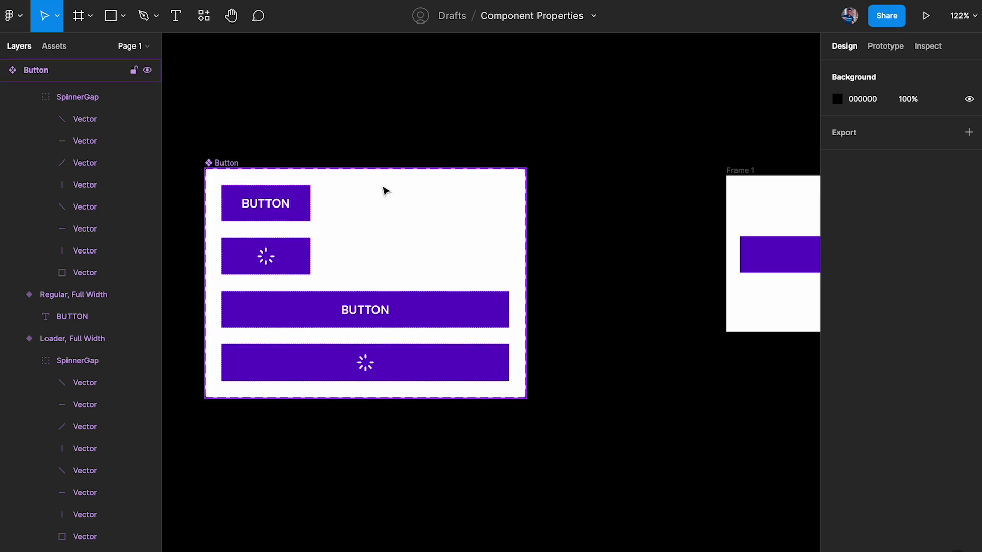
# Duplicate all four variants in the Button component set, both regular-width and both full-width ones
pyautogui.scroll(-5, 385, 191)
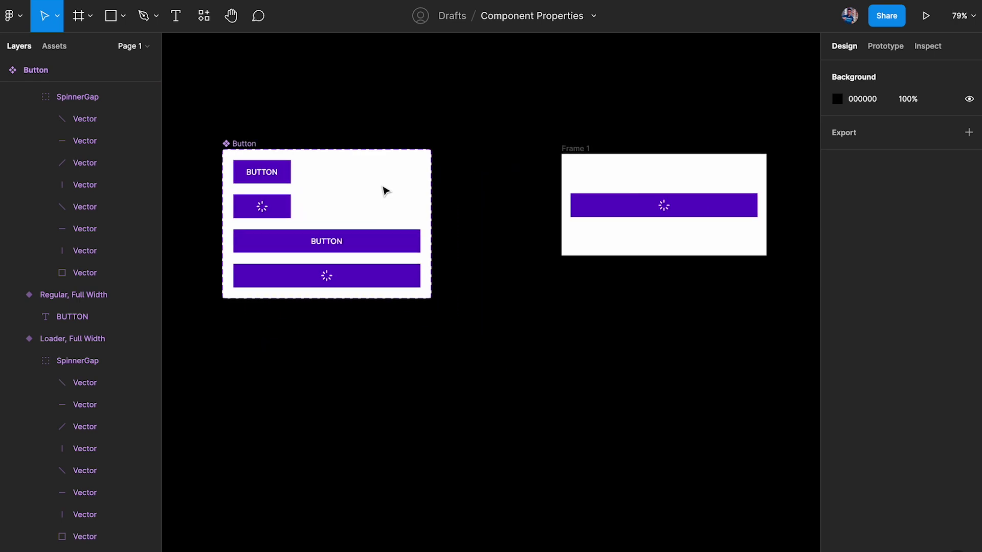
pyautogui.click(652, 141)
pyautogui.hscroll(-4, 419, 141)
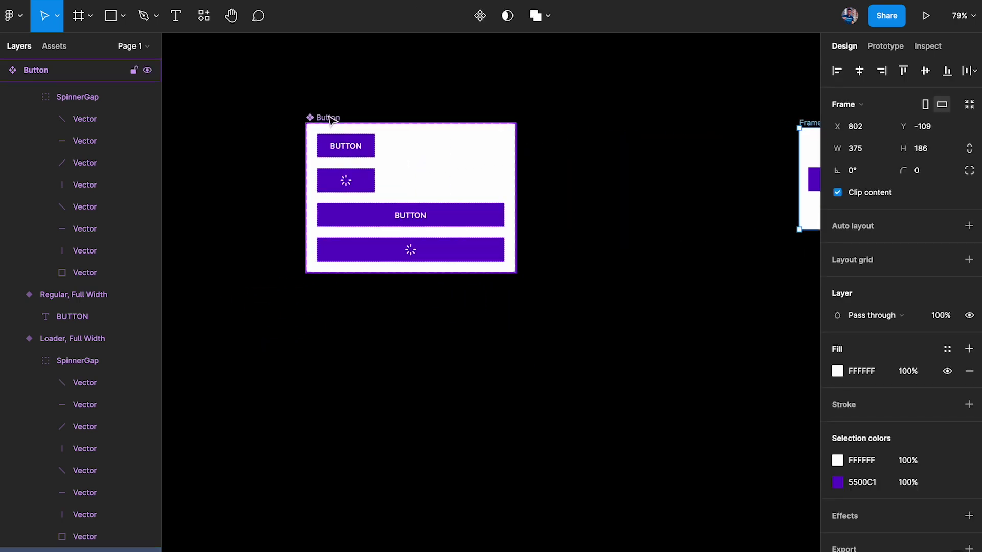
pyautogui.click(330, 119)
pyautogui.click(353, 149)
pyautogui.click(439, 129)
pyautogui.scroll(3, 358, 153)
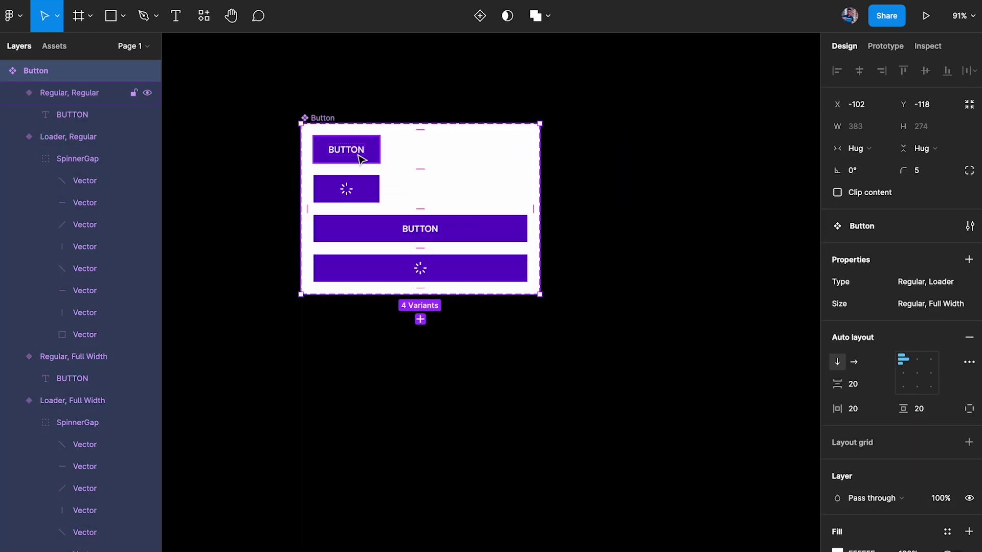
pyautogui.click(365, 149)
pyautogui.keyDown('shift'); pyautogui.click(370, 187); pyautogui.keyUp('shift')
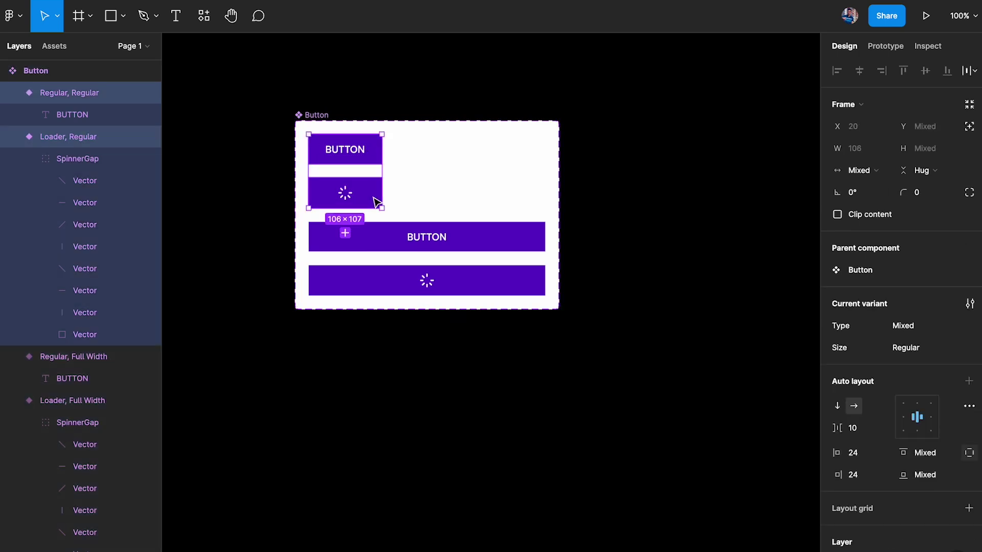
pyautogui.keyDown('shift'); pyautogui.click(462, 226); pyautogui.keyUp('shift')
pyautogui.keyDown('shift'); pyautogui.click(477, 289); pyautogui.keyUp('shift')
pyautogui.hotkey('ctrl', 'd')
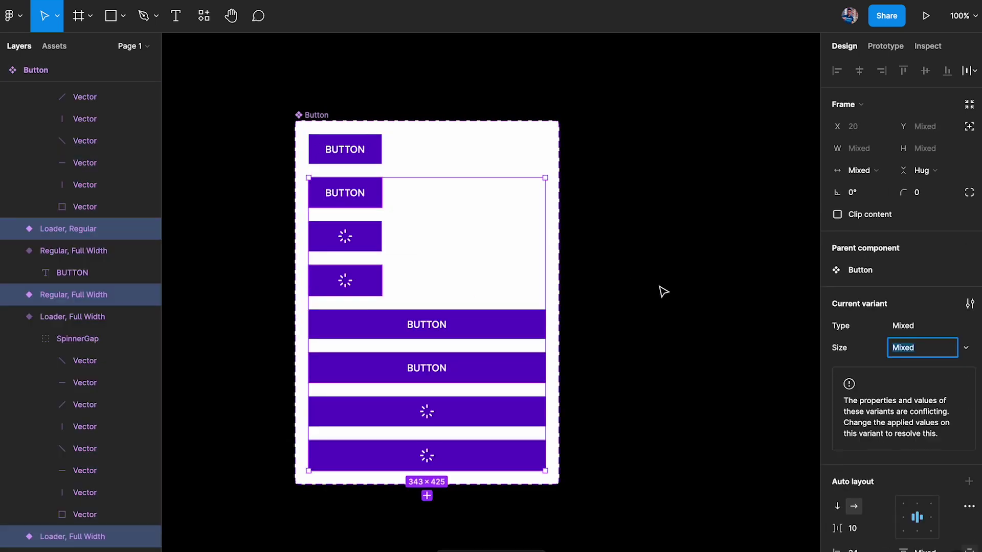
# Add a variant property named State with the value Default to the Button component set
pyautogui.click(587, 277)
pyautogui.click(307, 115)
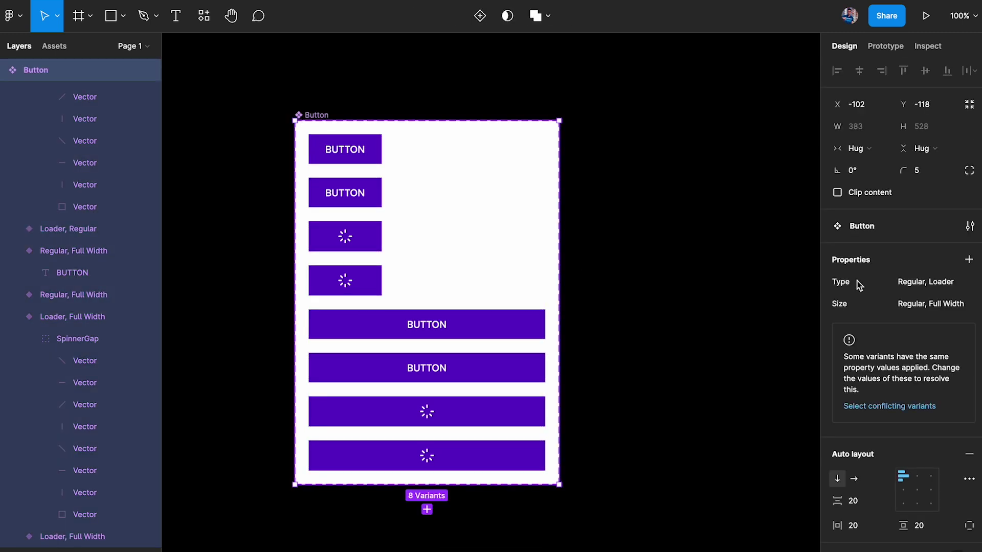
pyautogui.click(973, 265)
pyautogui.click(953, 306)
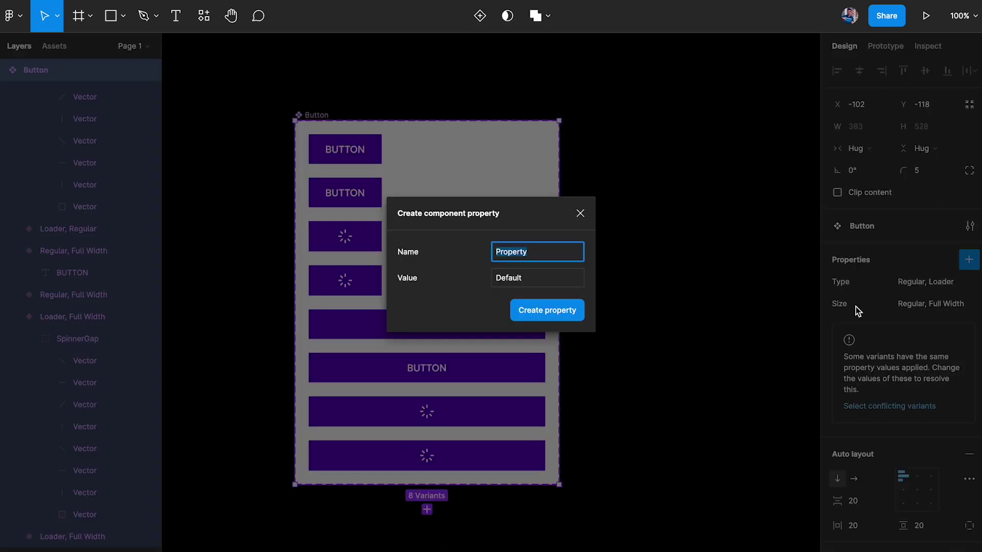
pyautogui.write('State')
pyautogui.press('Return')
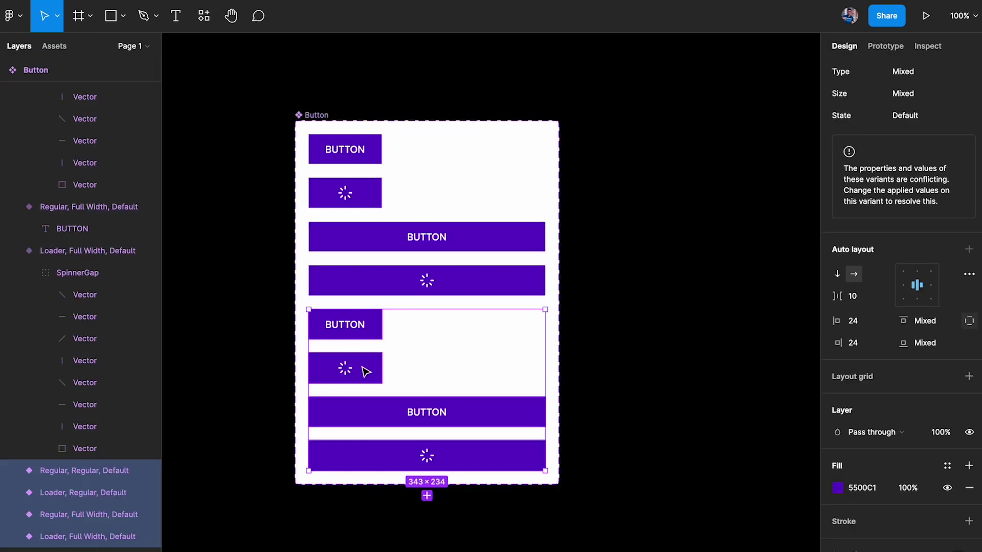
# Darken the fill of the four duplicated variants to 2D0067
pyautogui.click(839, 488)
pyautogui.moveTo(822, 289); pyautogui.dragTo(839, 344)
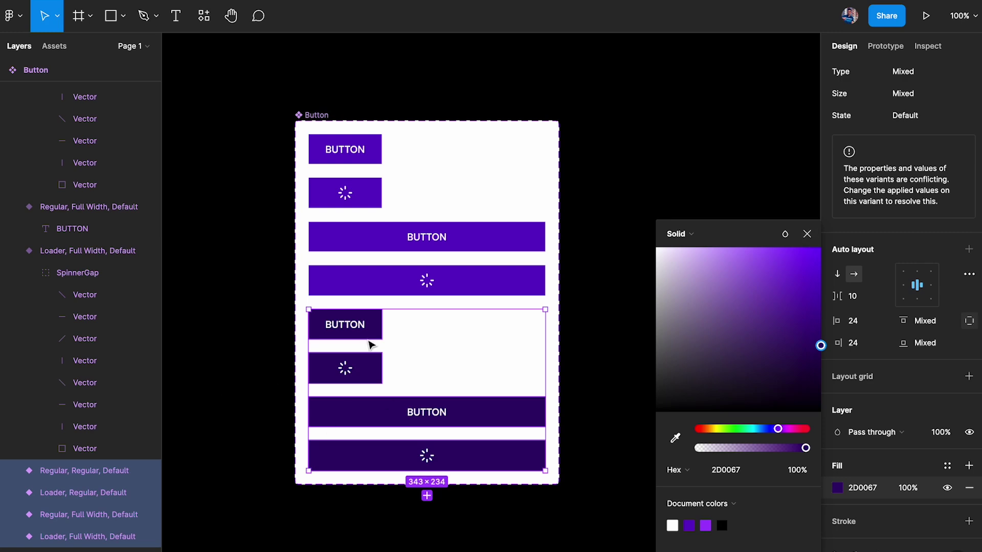
pyautogui.click(806, 234)
pyautogui.click(357, 152)
pyautogui.hotkey('ctrl', 'd')
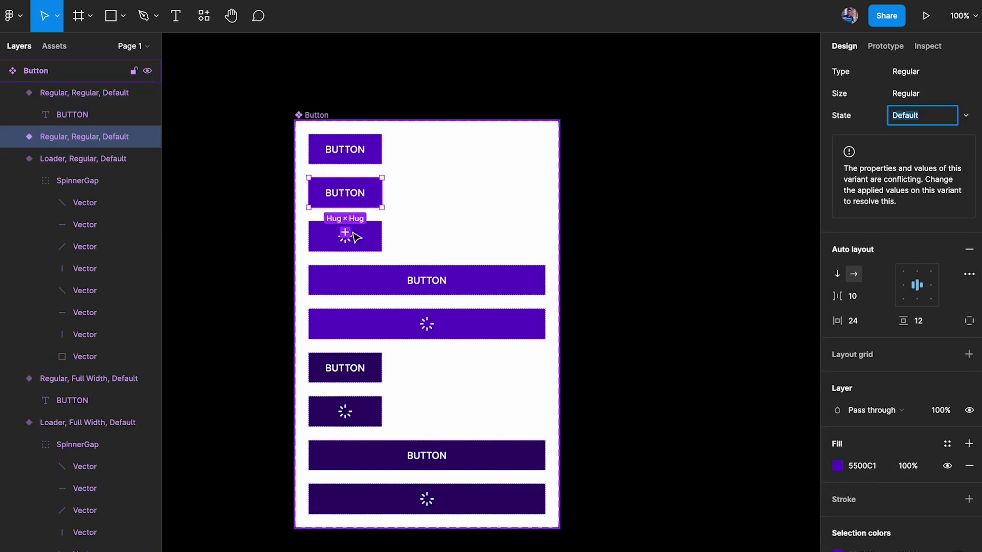
pyautogui.hotkey('ctrl', 'z')
# Set the State value of the four lighter 5500C1 variants to Active
pyautogui.click(386, 149)
pyautogui.click(358, 150)
pyautogui.keyDown('shift'); pyautogui.click(373, 194); pyautogui.keyUp('shift')
pyautogui.keyDown('shift'); pyautogui.click(394, 241); pyautogui.keyUp('shift')
pyautogui.keyDown('shift'); pyautogui.click(425, 276); pyautogui.keyUp('shift')
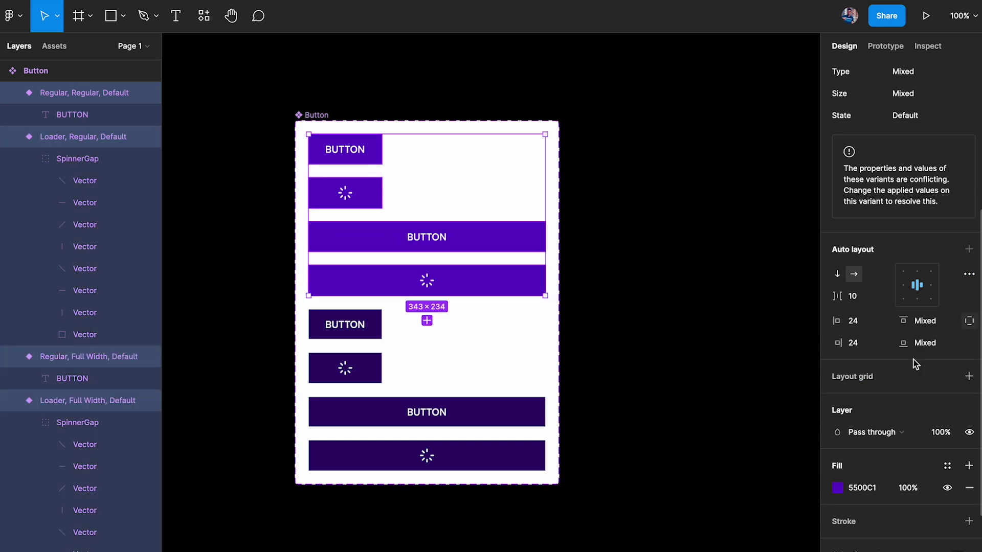
pyautogui.click(924, 227)
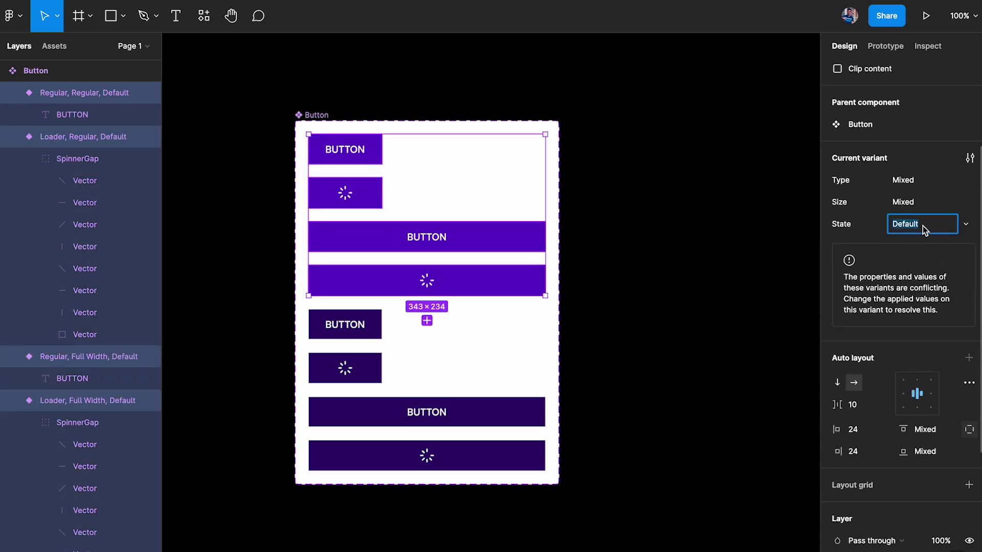
pyautogui.write('Active')
pyautogui.press('Return')
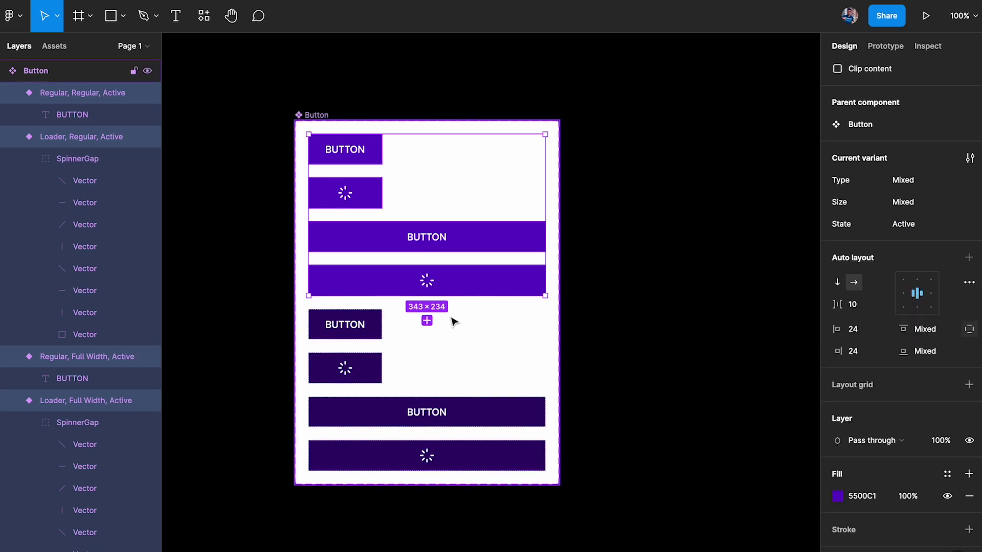
# Set the State value of the four dark purple variants to Hover
pyautogui.click(363, 329)
pyautogui.keyDown('shift'); pyautogui.click(365, 368); pyautogui.keyUp('shift')
pyautogui.keyDown('shift'); pyautogui.click(368, 418); pyautogui.keyUp('shift')
pyautogui.keyDown('shift'); pyautogui.click(368, 461); pyautogui.keyUp('shift')
pyautogui.click(962, 225)
pyautogui.write('Ho')
pyautogui.press('Return')
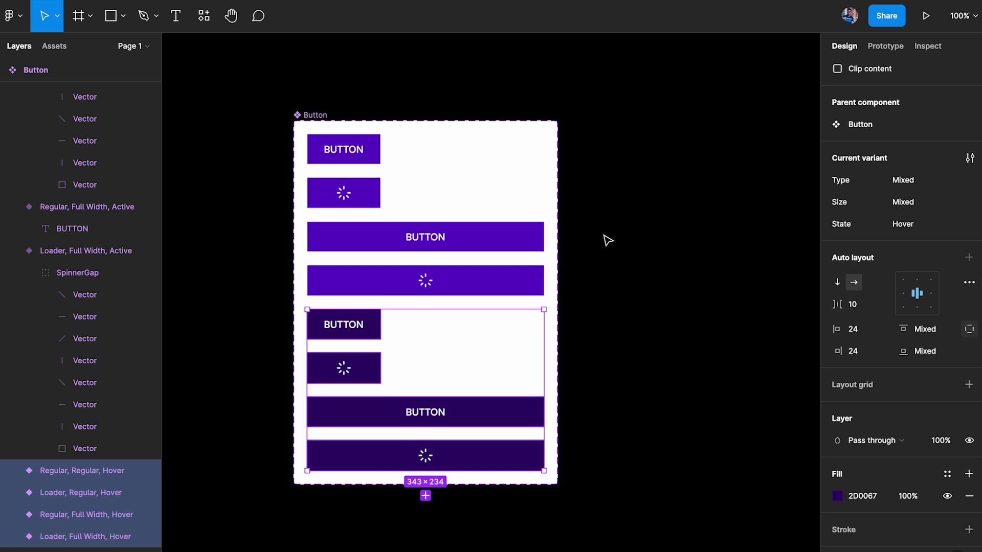
# Switch the State of the Button instance in Frame 1 to Hover
pyautogui.hscroll(10, 605, 239)
pyautogui.click(591, 218)
pyautogui.scroll(1, 841, 171)
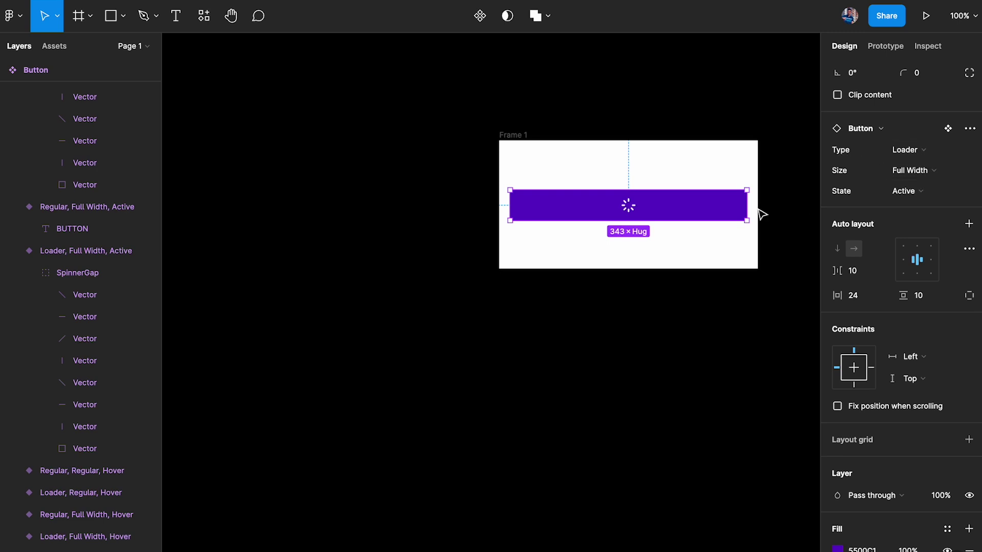
pyautogui.scroll(5, 815, 208)
pyautogui.click(918, 192)
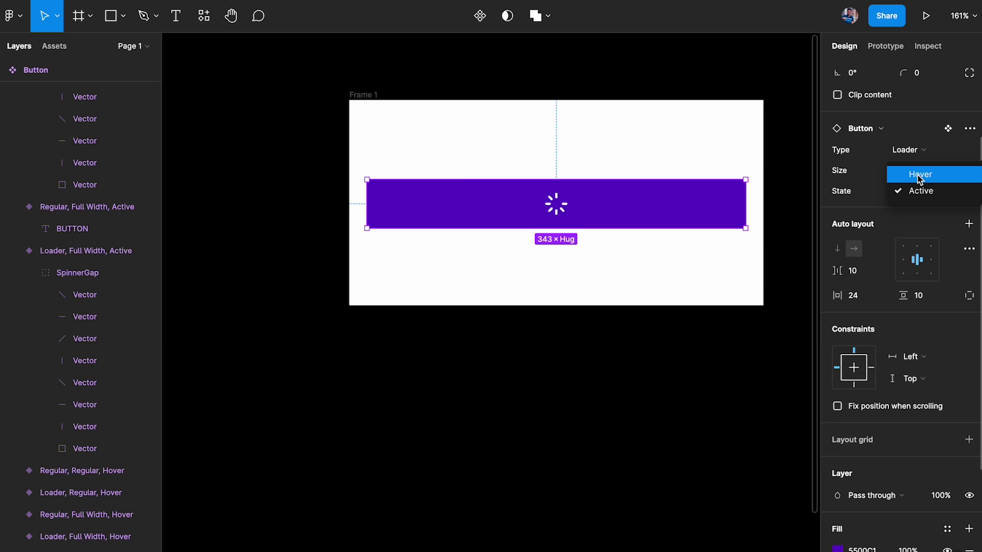
pyautogui.click(918, 175)
# Try Size Regular and Type Regular on the Frame 1 instance, and return it to Loader and Full Width
pyautogui.click(917, 172)
pyautogui.click(916, 155)
pyautogui.click(915, 150)
pyautogui.click(922, 133)
pyautogui.click(921, 149)
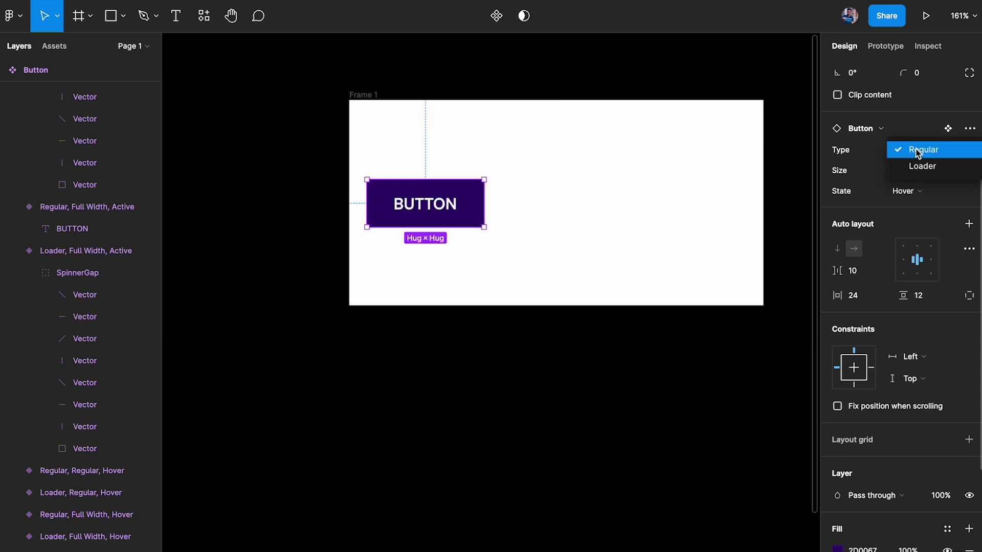
pyautogui.click(916, 166)
pyautogui.click(916, 171)
pyautogui.click(916, 185)
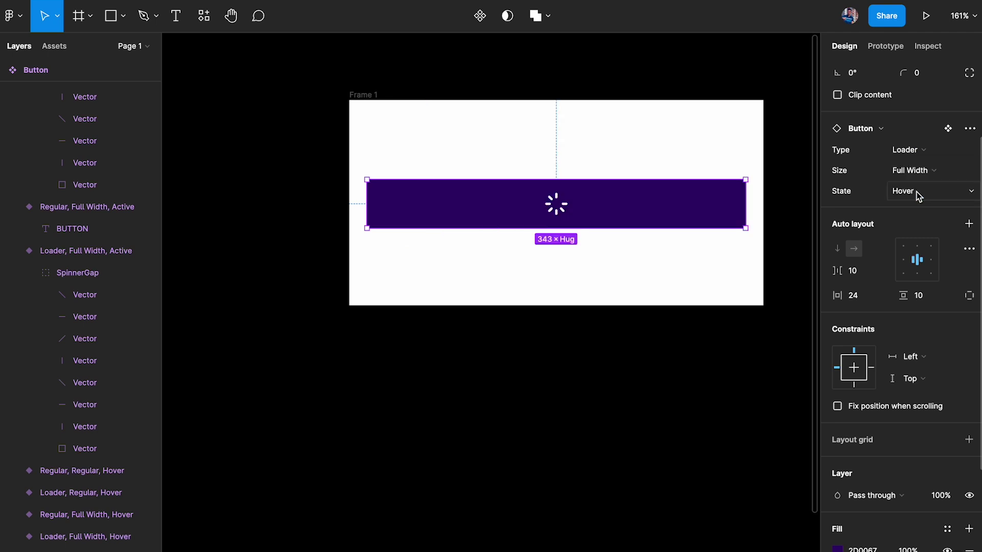
# Compare the Button component set's property values with the State options offered on the Frame 1 instance
pyautogui.click(649, 358)
pyautogui.scroll(-5, 649, 358)
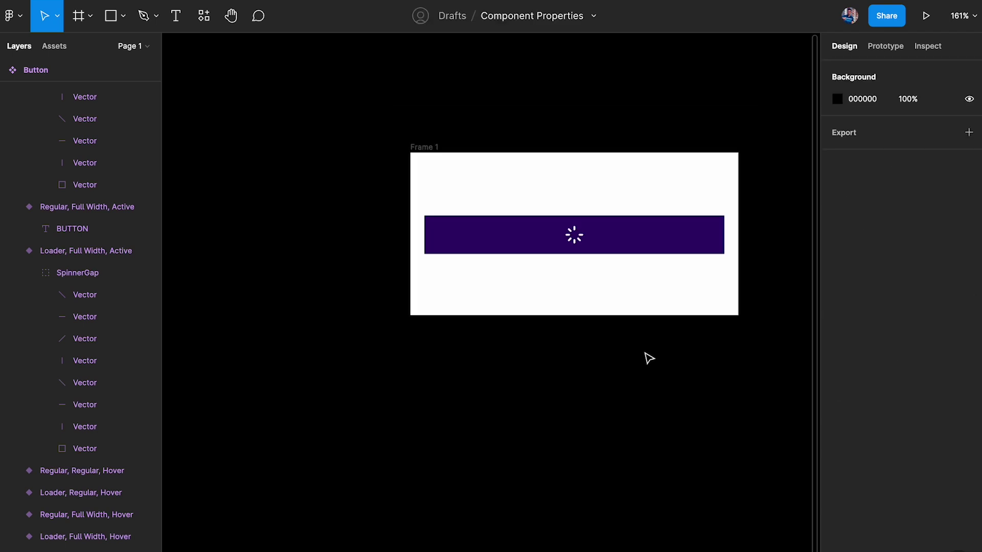
pyautogui.hscroll(-5, 649, 358)
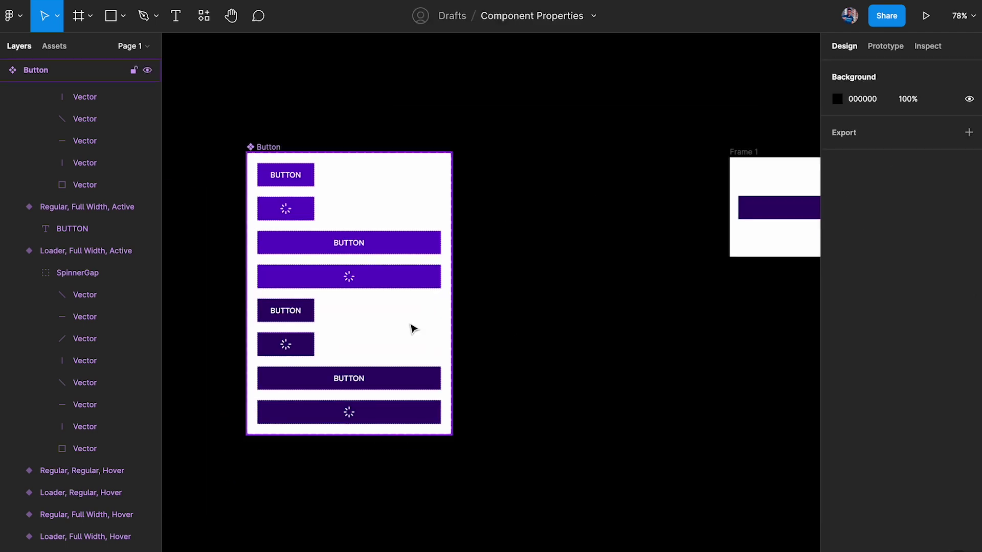
pyautogui.click(267, 147)
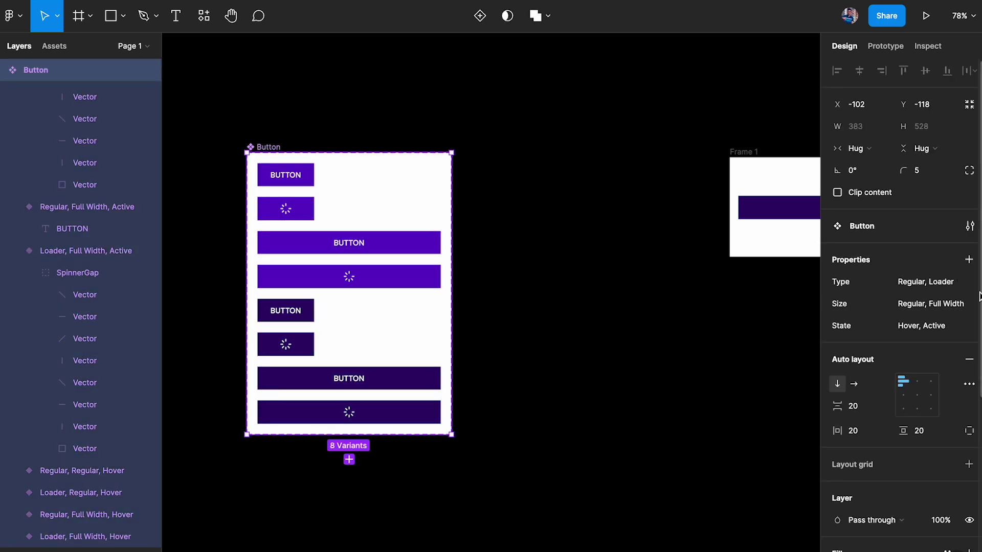
pyautogui.hscroll(5, 663, 231)
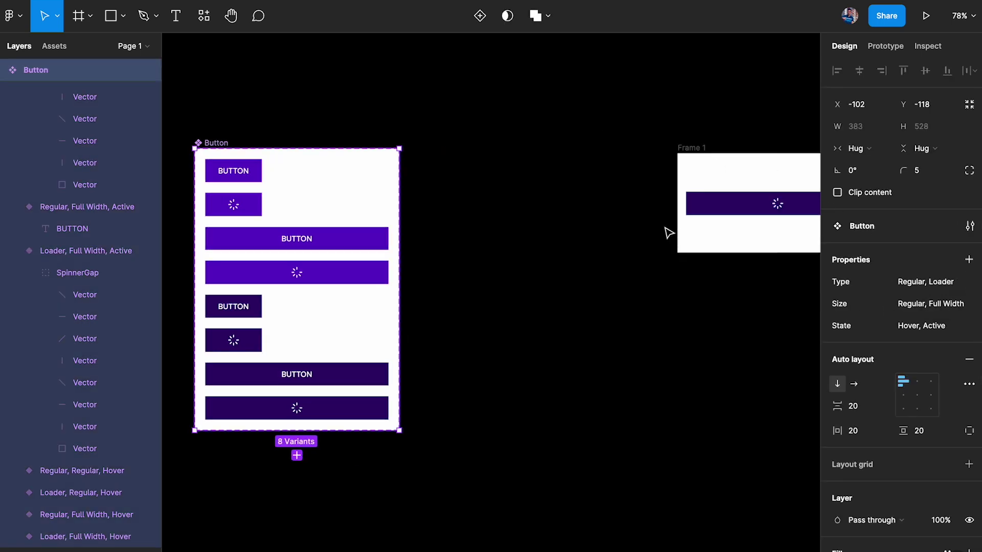
pyautogui.click(630, 191)
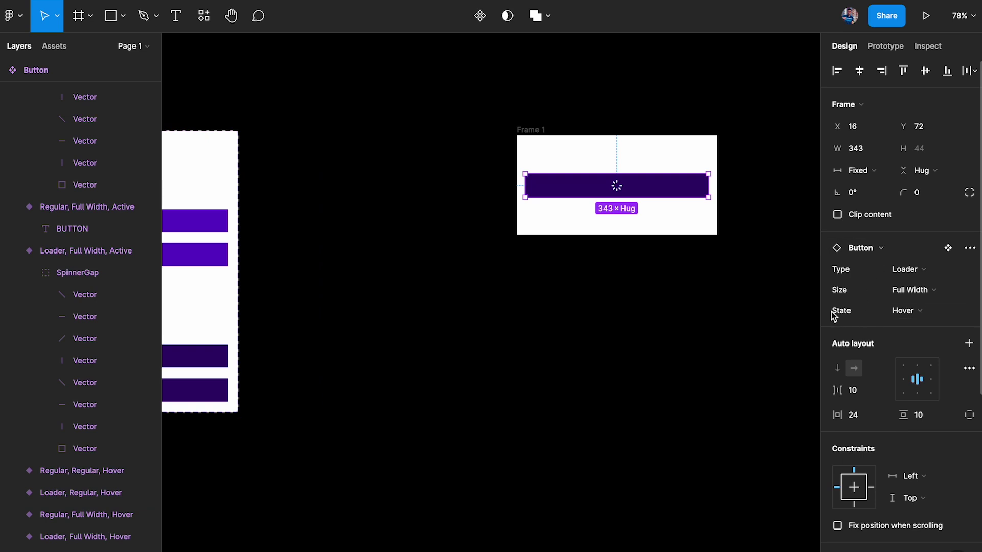
pyautogui.click(915, 314)
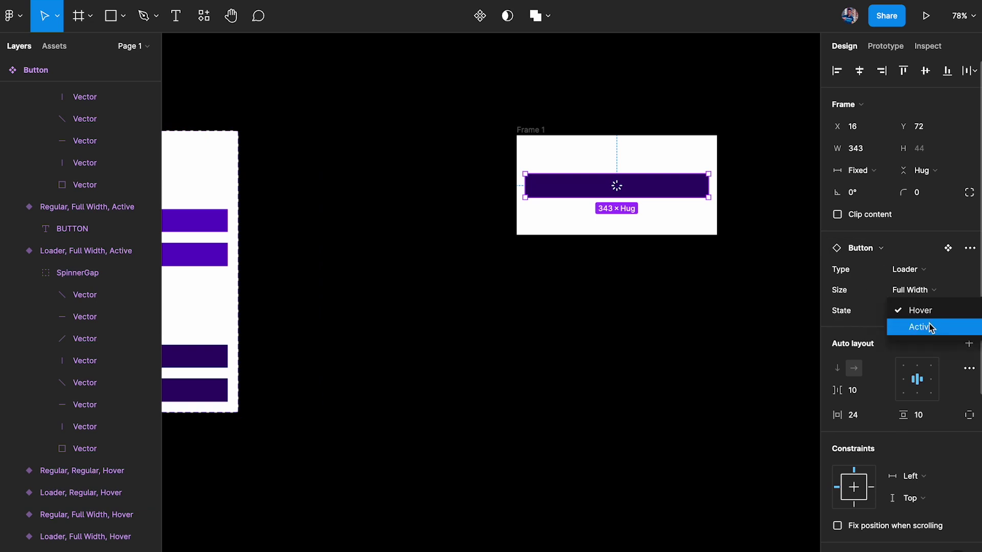
pyautogui.click(920, 327)
pyautogui.hscroll(-5, 741, 292)
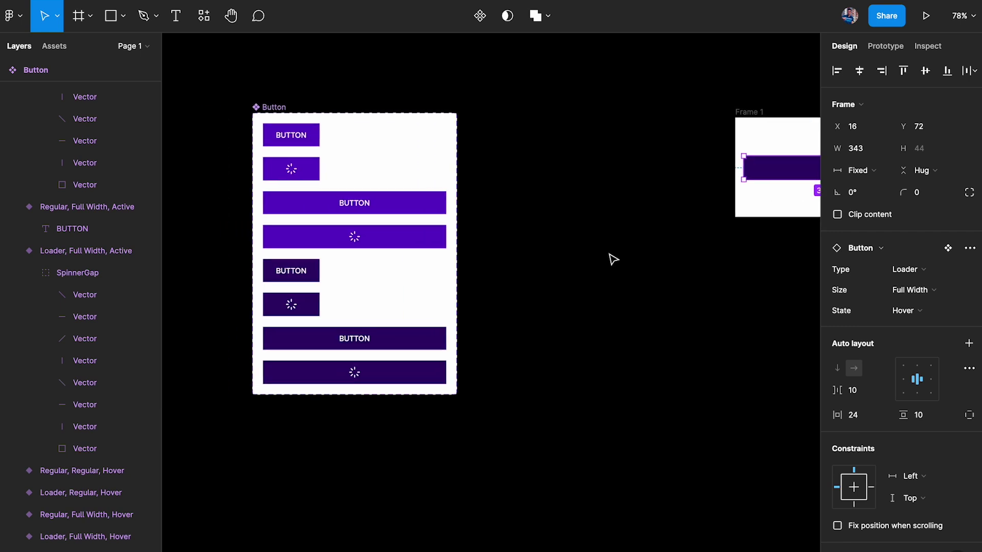
# Reorder the component set's State values so that Active comes before Hover
pyautogui.click(285, 106)
pyautogui.click(969, 326)
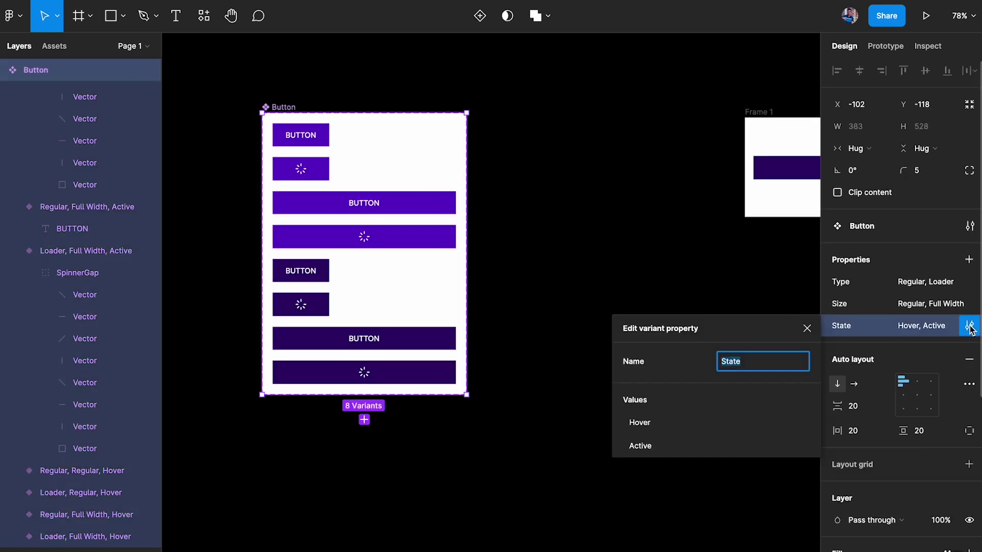
pyautogui.moveTo(623, 443); pyautogui.dragTo(622, 421)
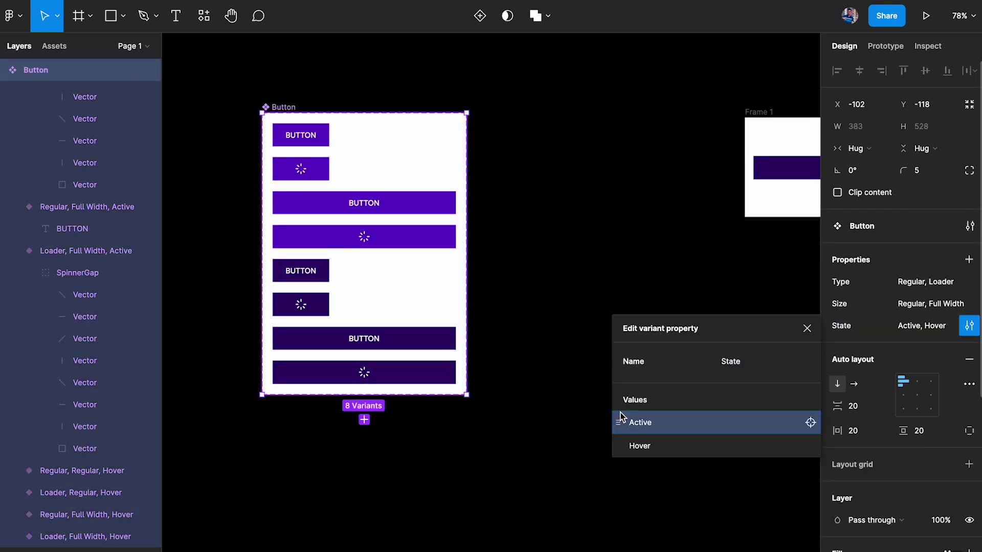
# Move the State property above Type and Size in the component set and check the order on Frame 1's instance
pyautogui.click(835, 324)
pyautogui.moveTo(827, 328); pyautogui.dragTo(827, 279)
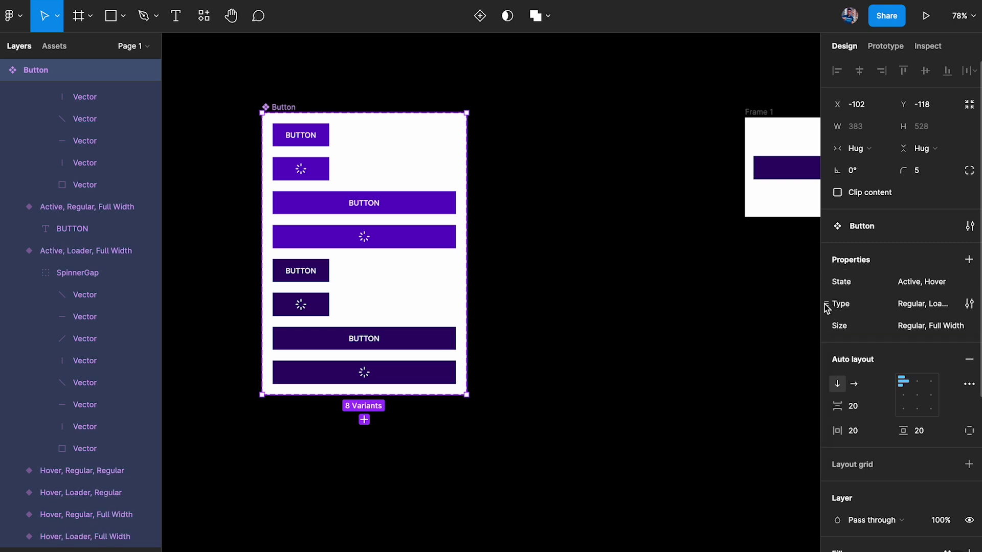
pyautogui.click(828, 325)
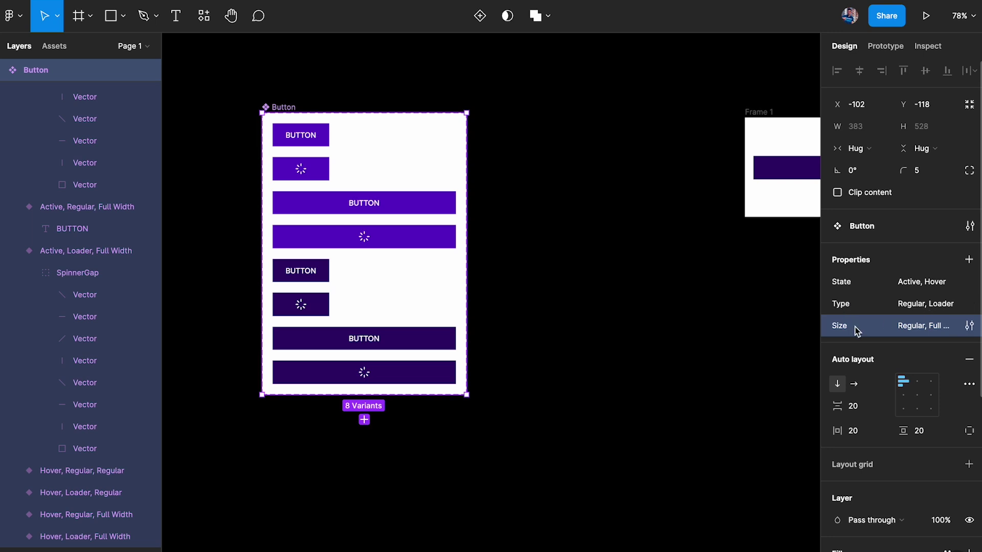
pyautogui.click(757, 291)
pyautogui.hscroll(5, 706, 230)
pyautogui.click(658, 176)
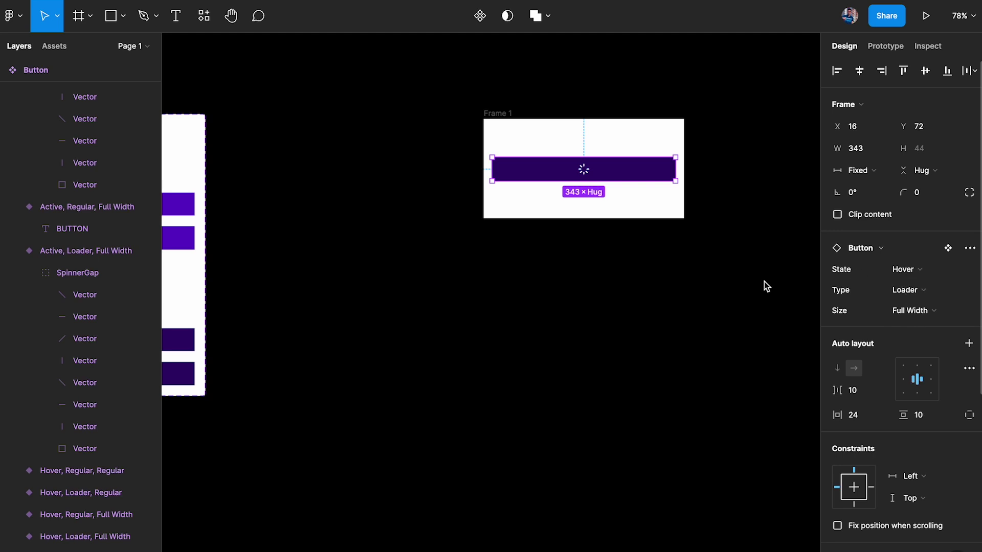
pyautogui.hscroll(-5, 686, 295)
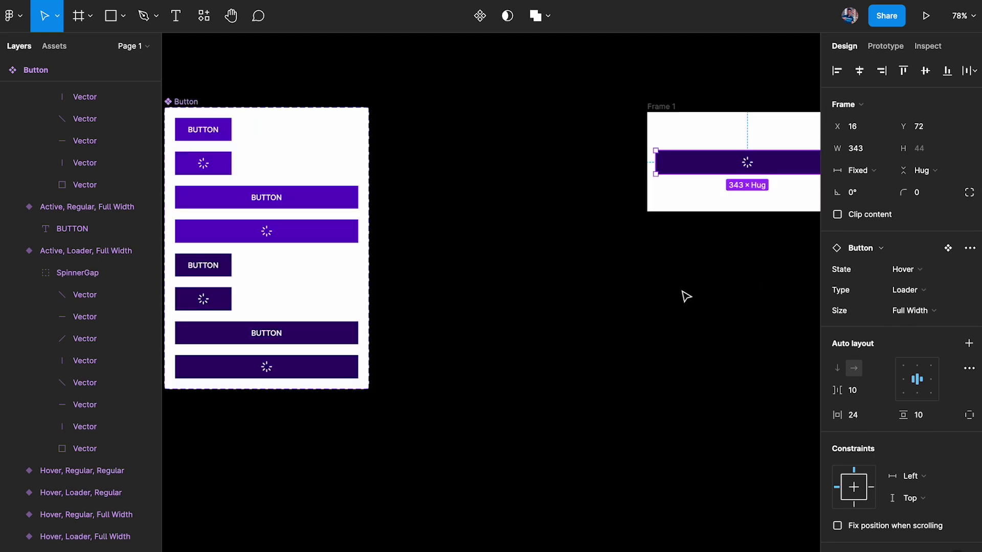
# Place an Active, Regular-type, Regular-size Button instance outside the component set and detach it from its main component
pyautogui.click(640, 296)
pyautogui.hscroll(-5, 640, 296)
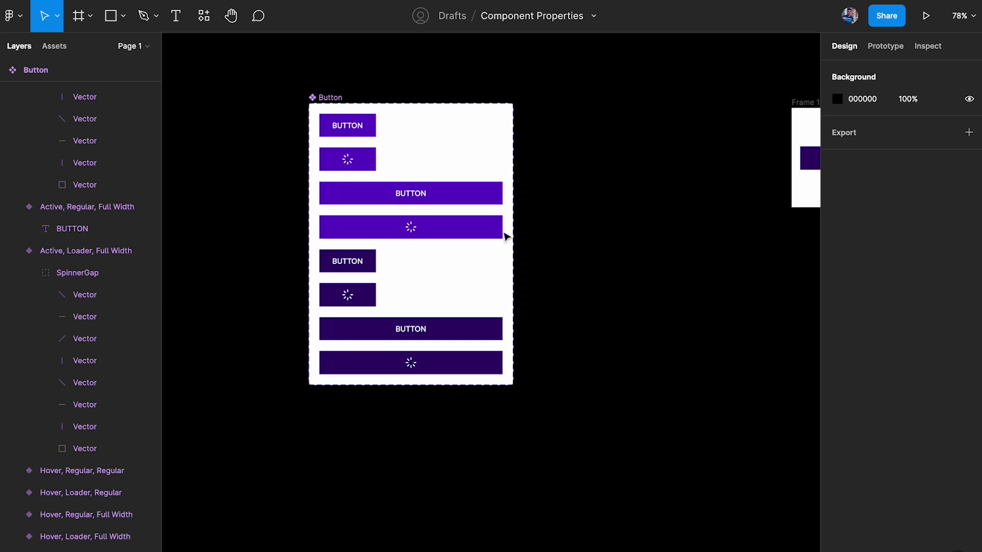
pyautogui.moveTo(342, 127); pyautogui.dragTo(670, 211)
pyautogui.scroll(5, 665, 212)
pyautogui.hscroll(3, 666, 214)
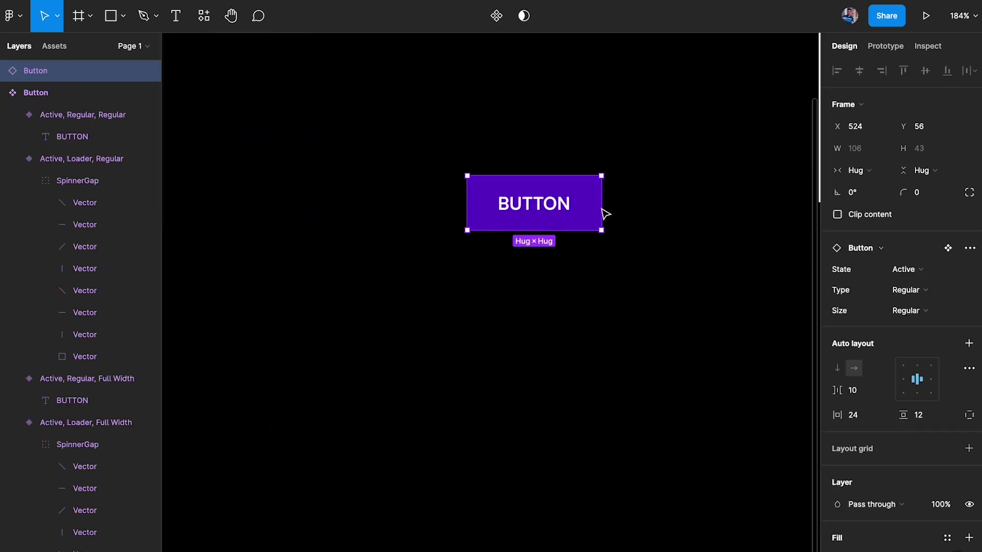
pyautogui.rightClick(547, 205)
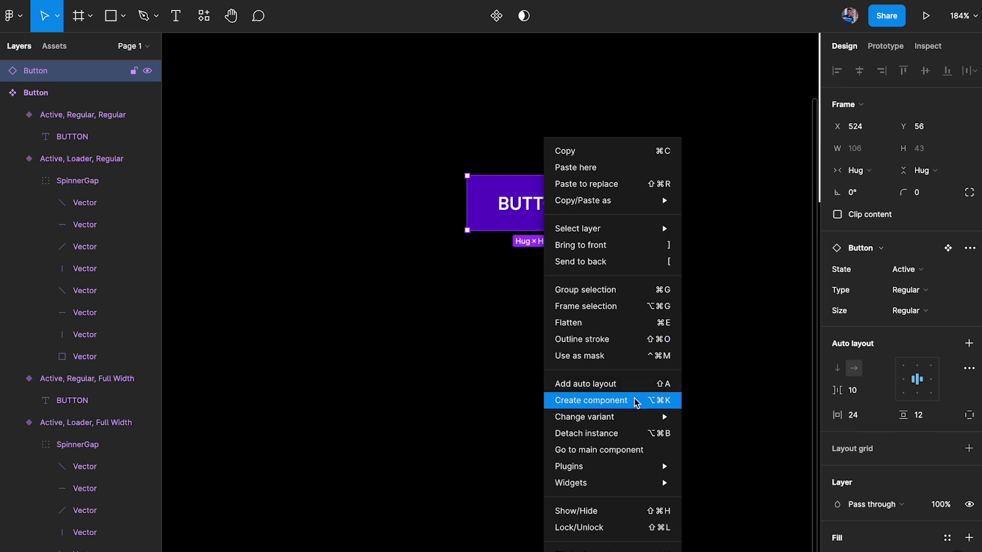
pyautogui.click(663, 439)
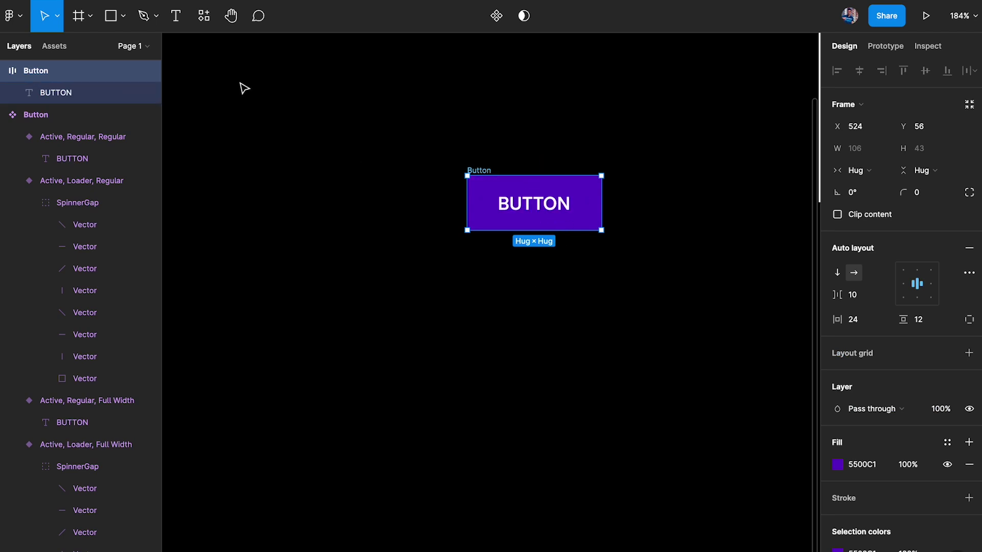
# Insert the regular right-pointing chevron icon from Phosphor Icons after the text in the detached button
pyautogui.hotkey('shift', 'i')
pyautogui.click(397, 142)
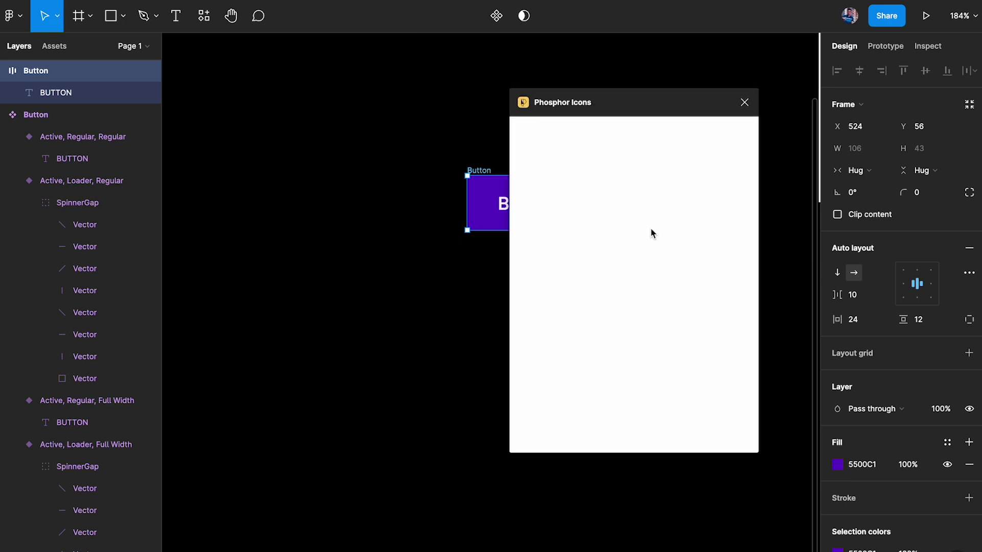
pyautogui.click(655, 137)
pyautogui.write('chevron')
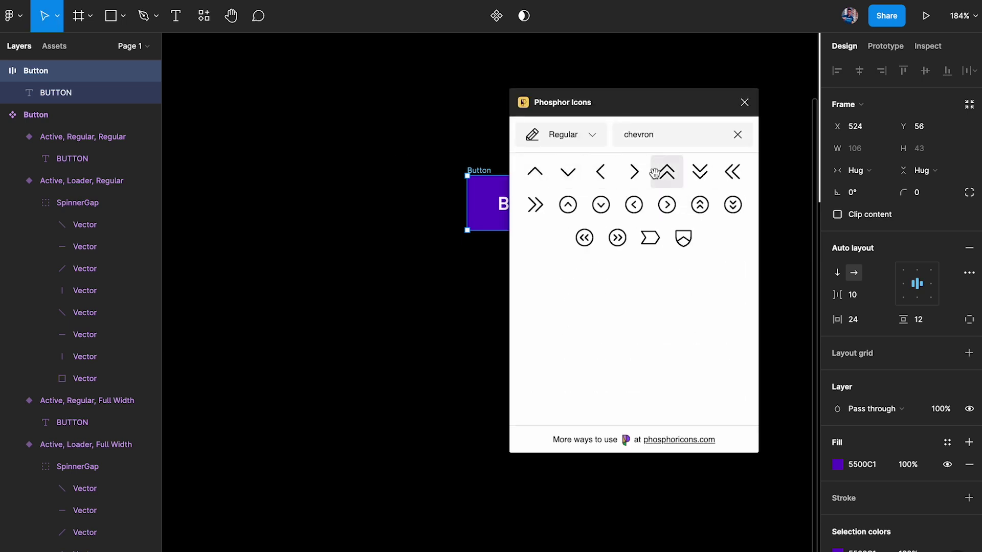
pyautogui.click(635, 172)
pyautogui.click(745, 102)
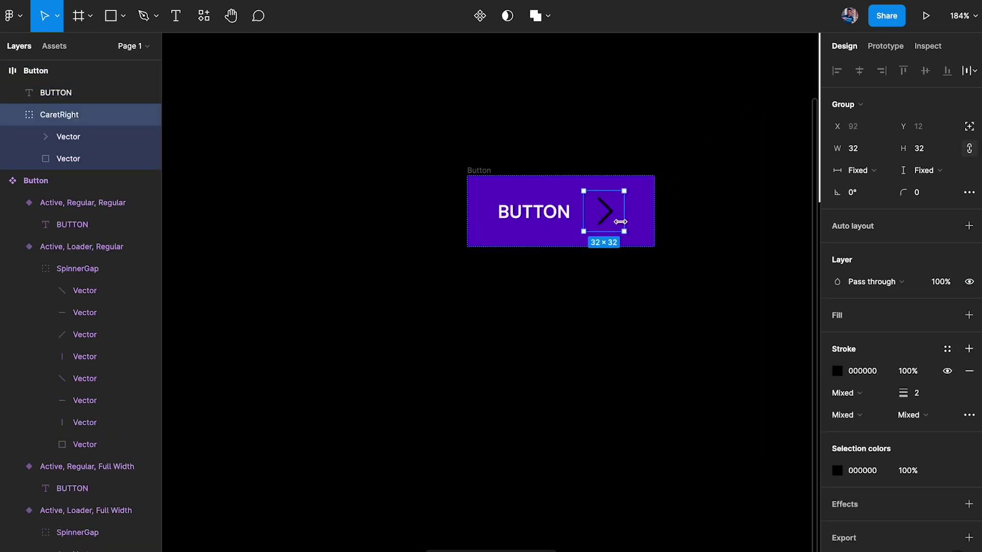
# Resize the detached button's chevron icon to 16 × 16 and recolour it white (FFFFFF)
pyautogui.click(925, 149)
pyautogui.write('1')
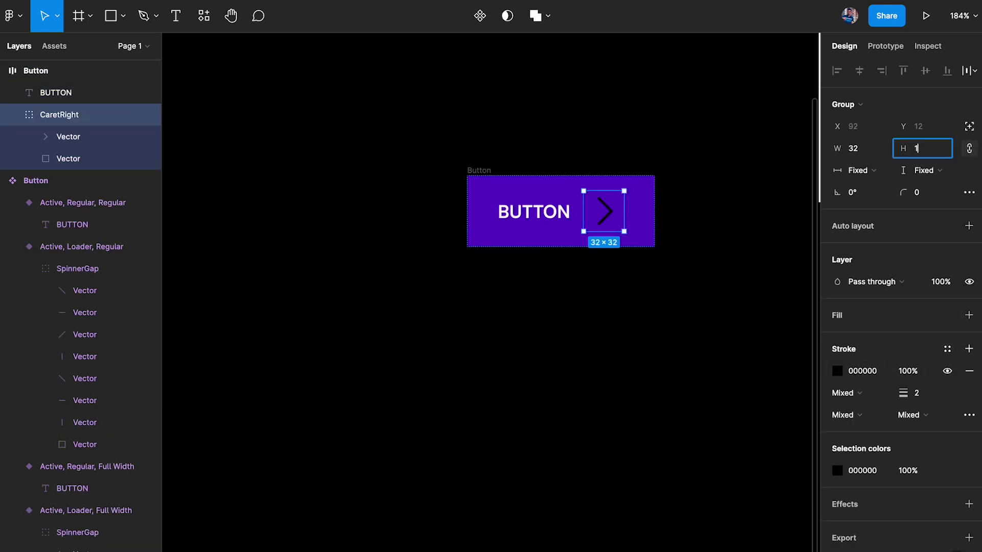
pyautogui.write('6')
pyautogui.press('Return')
pyautogui.click(838, 471)
pyautogui.write('FFFFFF')
pyautogui.press('Return')
pyautogui.click(665, 146)
# Set the detached button's auto layout spacing between items to 6
pyautogui.click(473, 170)
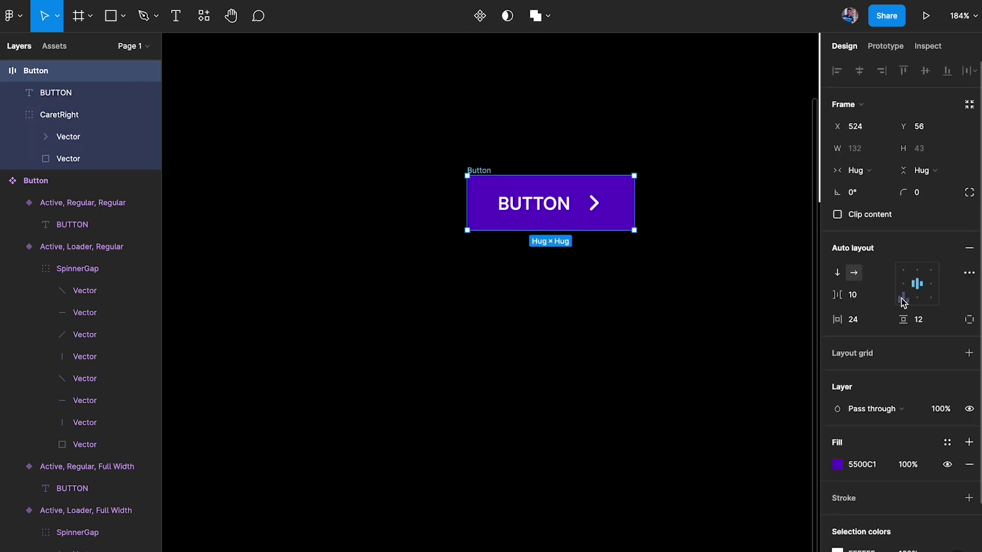
pyautogui.click(859, 302)
pyautogui.write('8')
pyautogui.press('Return')
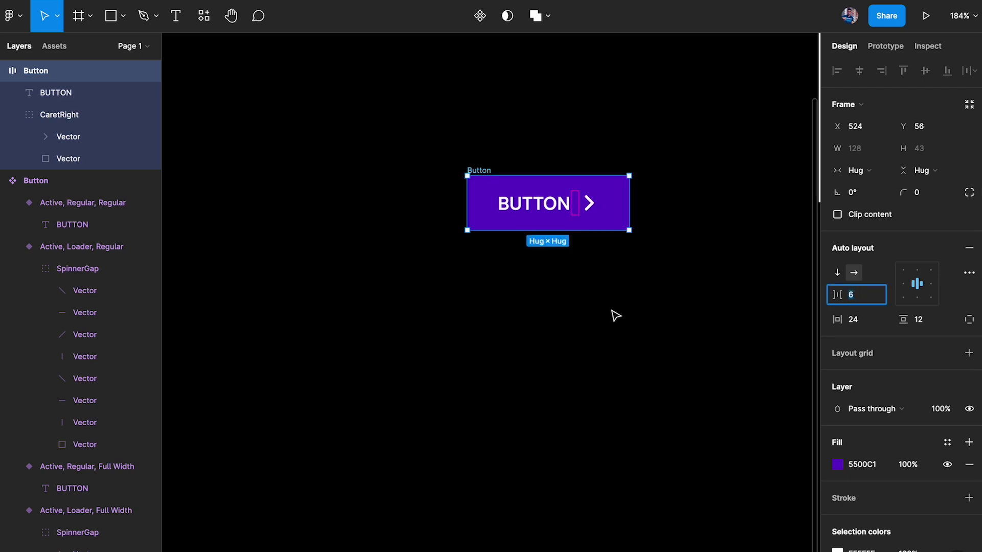
pyautogui.click(614, 313)
# Duplicate the detached button directly below the original and place the chevron before the text in the copy
pyautogui.scroll(-5, 615, 315)
pyautogui.hscroll(-3, 615, 315)
pyautogui.scroll(-1, 615, 315)
pyautogui.click(621, 204)
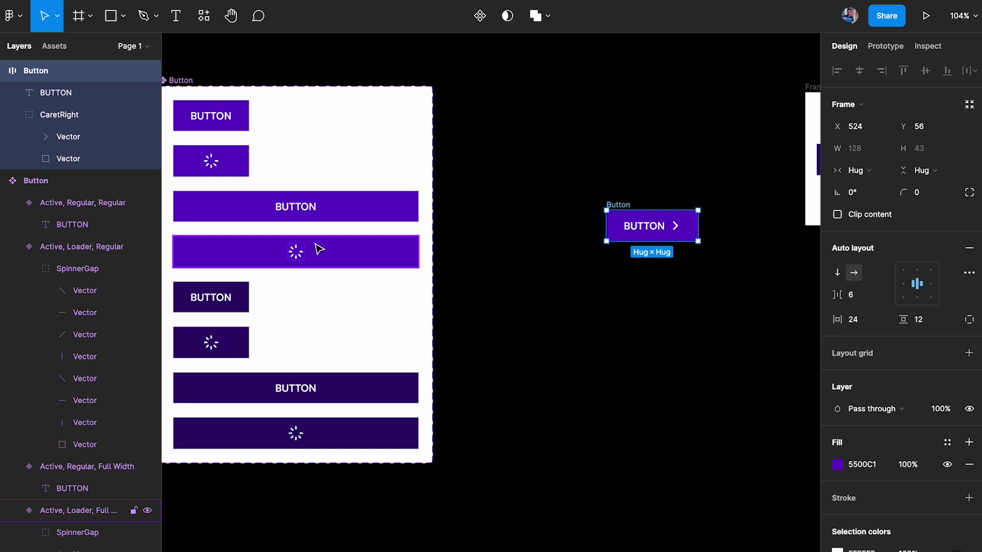
pyautogui.keyDown('alt'); pyautogui.moveTo(622, 206); pyautogui.dragTo(622, 254); pyautogui.keyUp('alt')
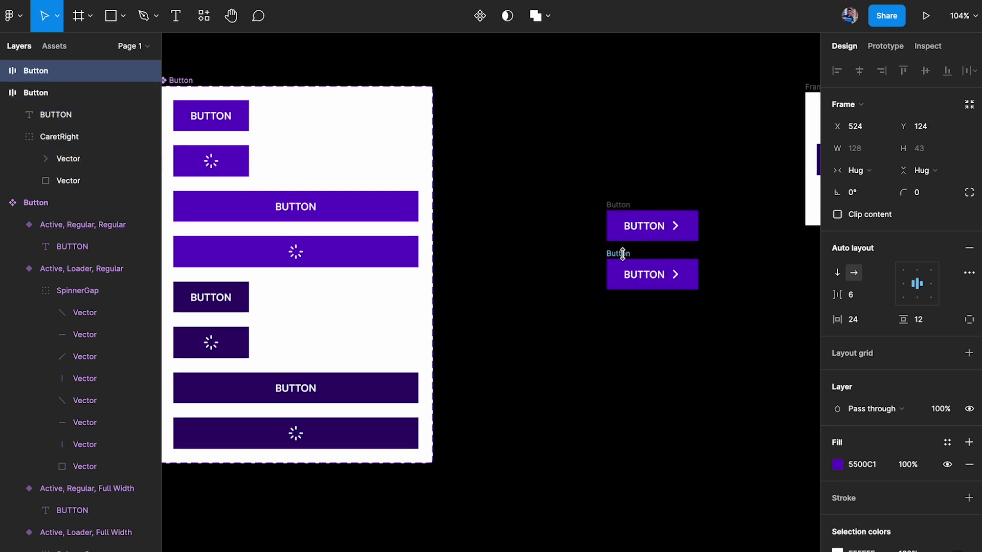
pyautogui.keyDown('ctrl'); pyautogui.scroll(5, 623, 254); pyautogui.keyUp('ctrl')
pyautogui.moveTo(654, 292); pyautogui.dragTo(681, 286)
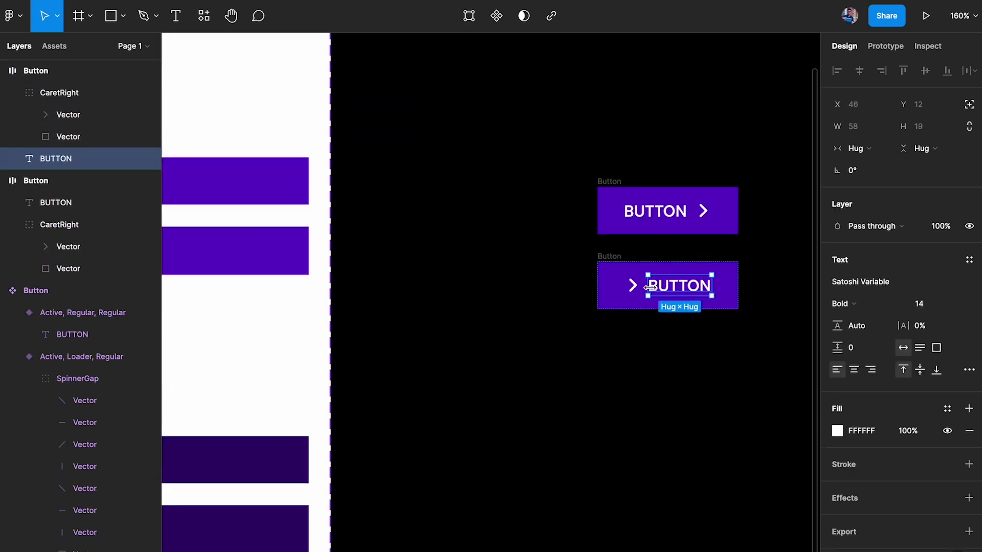
# Change the lower button's label to BACK and turn its chevron to point left
pyautogui.doubleClick(686, 286)
pyautogui.write('BACK')
pyautogui.press('Escape')
pyautogui.press('Escape')
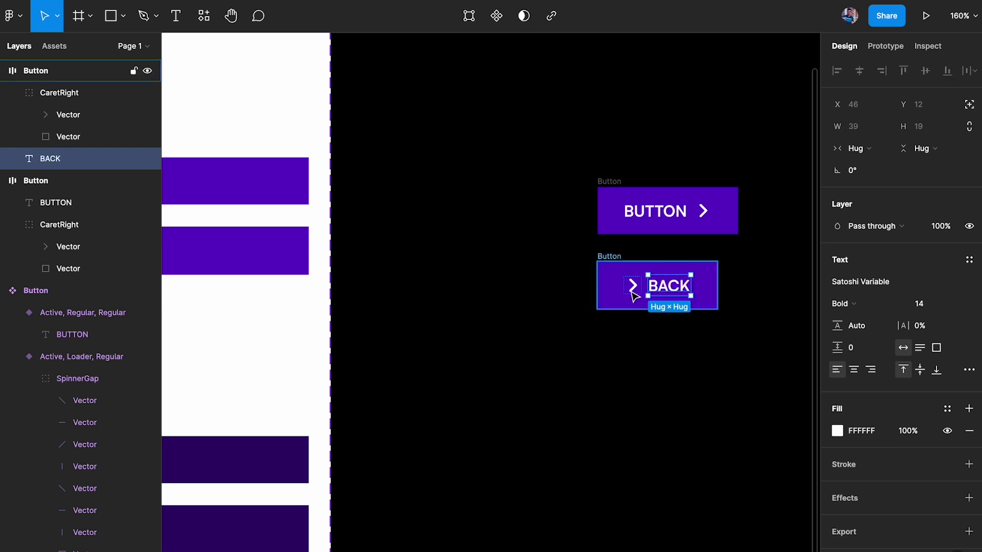
pyautogui.click(642, 291)
pyautogui.moveTo(646, 272); pyautogui.dragTo(616, 304)
pyautogui.click(620, 332)
pyautogui.scroll(-3, 617, 353)
pyautogui.scroll(2, 678, 265)
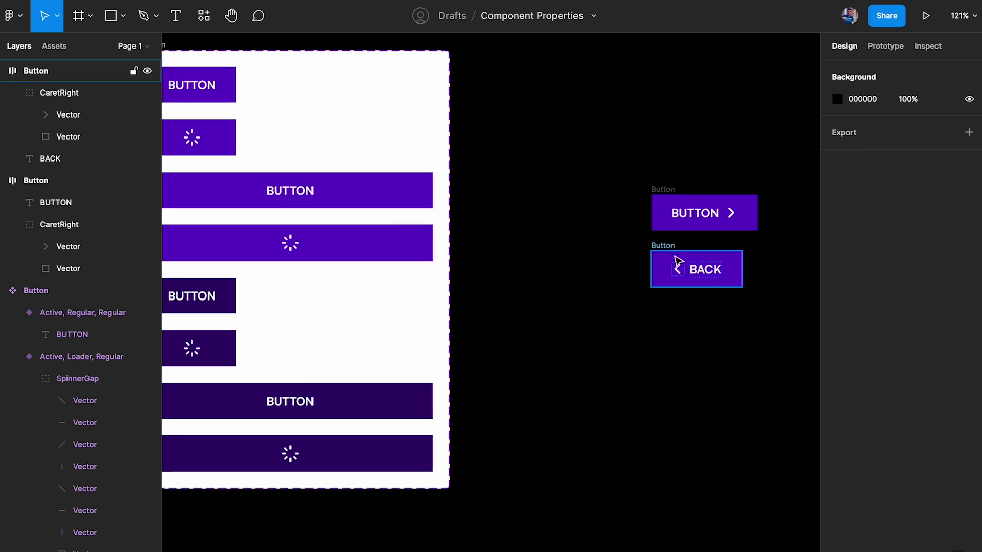
pyautogui.click(671, 249)
pyautogui.scroll(-1, 671, 249)
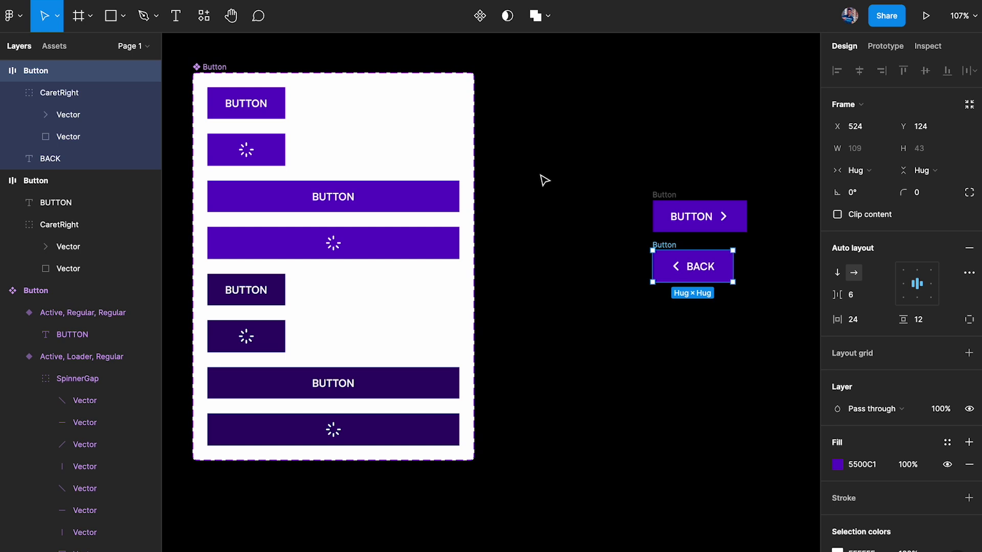
pyautogui.click(544, 180)
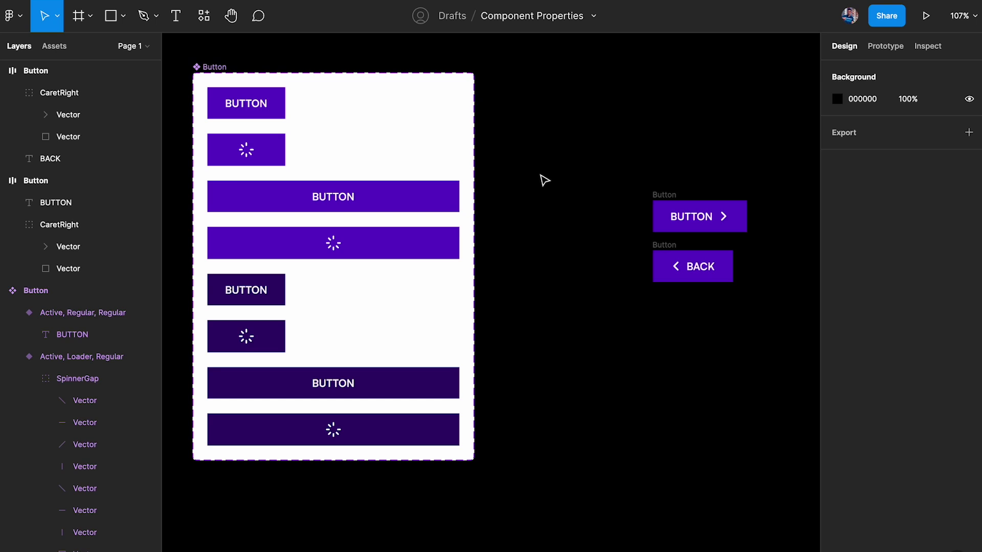
# Place a copy of the detached button with the right-pointing chevron in the empty canvas area below Frame 1
pyautogui.hscroll(10, 544, 181)
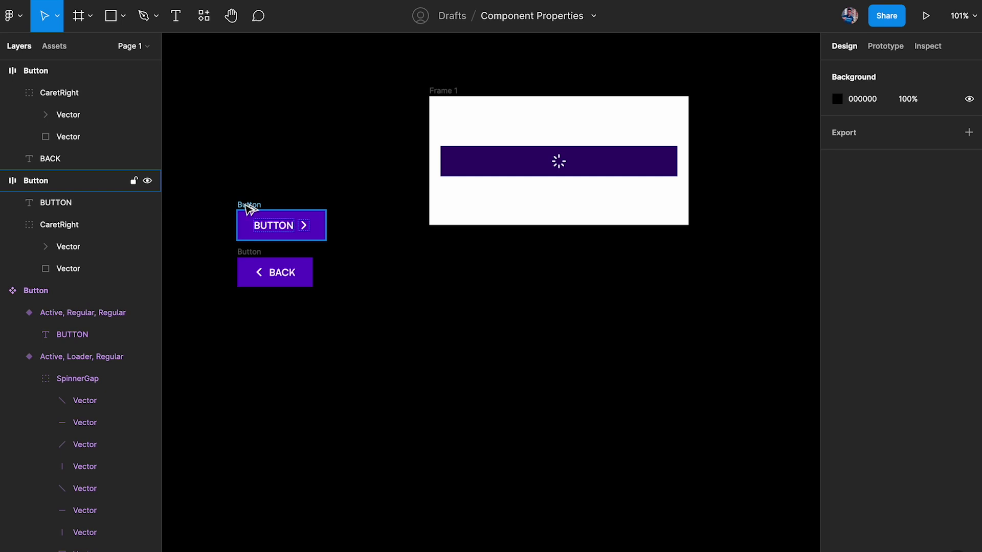
pyautogui.keyDown('alt'); pyautogui.moveTo(248, 208); pyautogui.dragTo(593, 389); pyautogui.keyUp('alt')
pyautogui.scroll(-3, 576, 384)
pyautogui.hscroll(5, 577, 384)
pyautogui.keyDown('ctrl'); pyautogui.scroll(5, 532, 351); pyautogui.keyUp('ctrl')
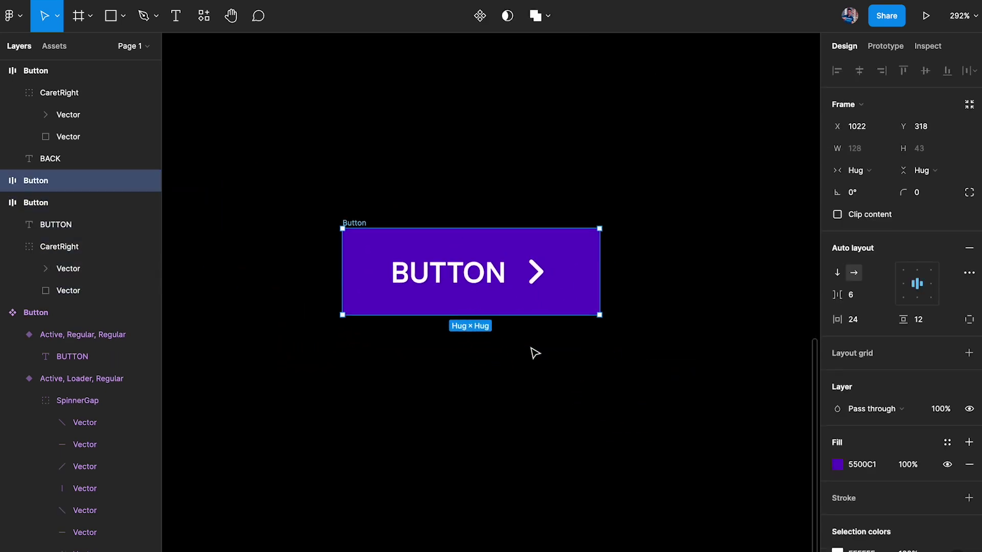
pyautogui.keyDown('ctrl'); pyautogui.scroll(-3, 535, 353); pyautogui.keyUp('ctrl')
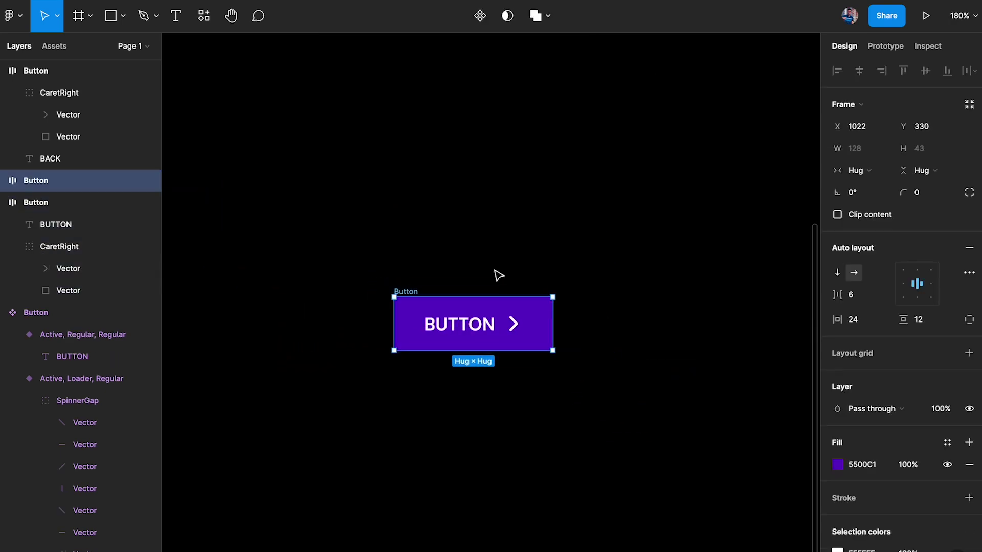
pyautogui.keyDown('ctrl'); pyautogui.scroll(1, 531, 370); pyautogui.keyUp('ctrl')
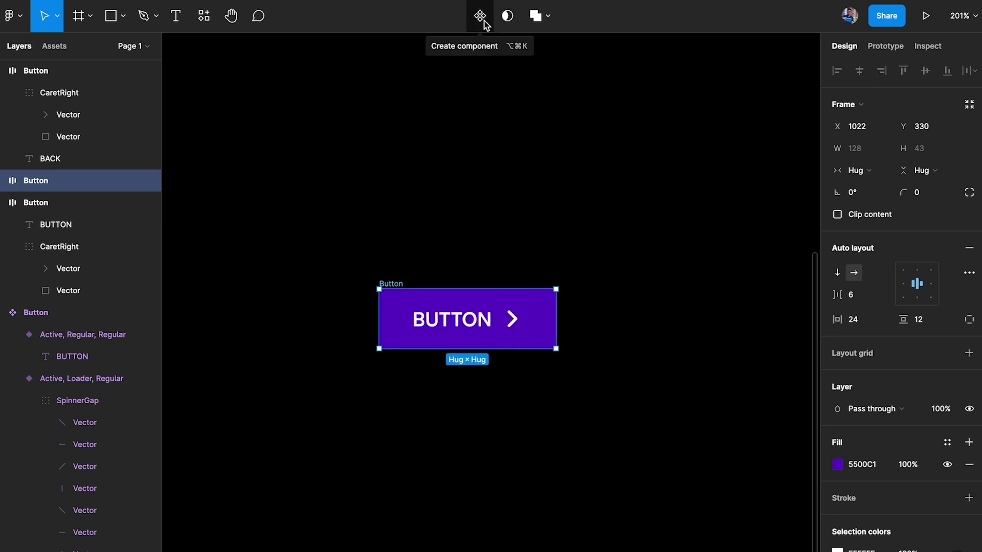
# Convert the copied button below Frame 1 into a component and rename it Button New
pyautogui.click(480, 16)
pyautogui.doubleClick(392, 284)
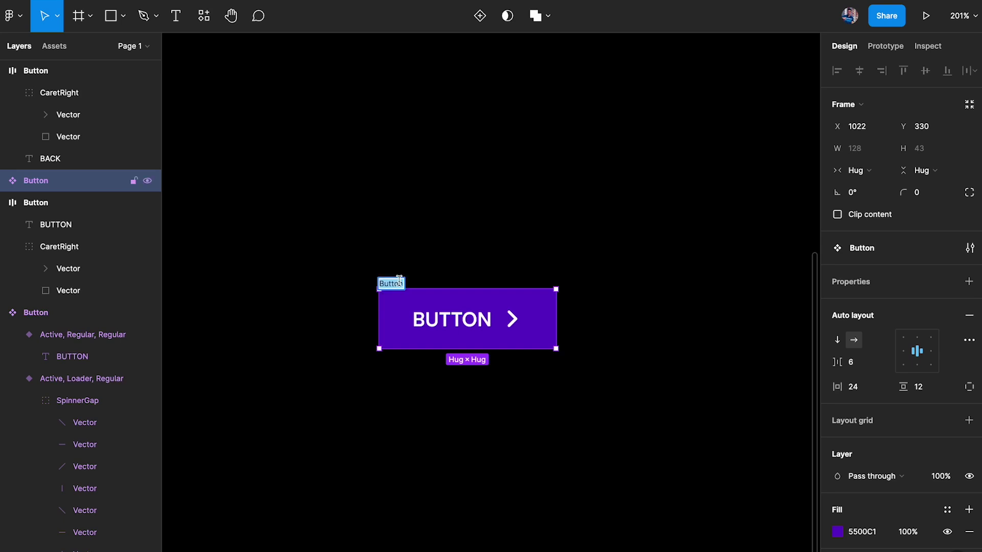
pyautogui.write('New')
pyautogui.press('Return')
pyautogui.click(494, 221)
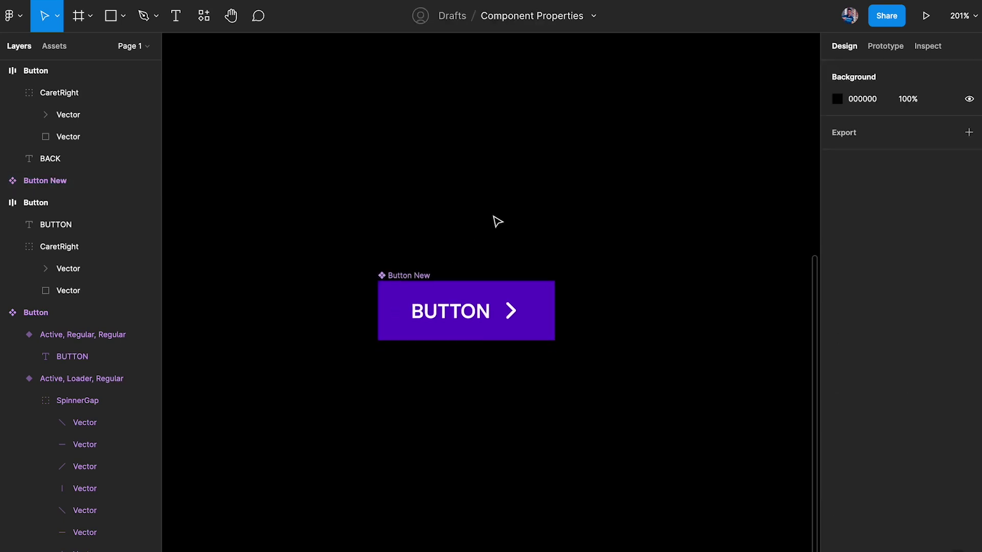
pyautogui.scroll(-2, 497, 221)
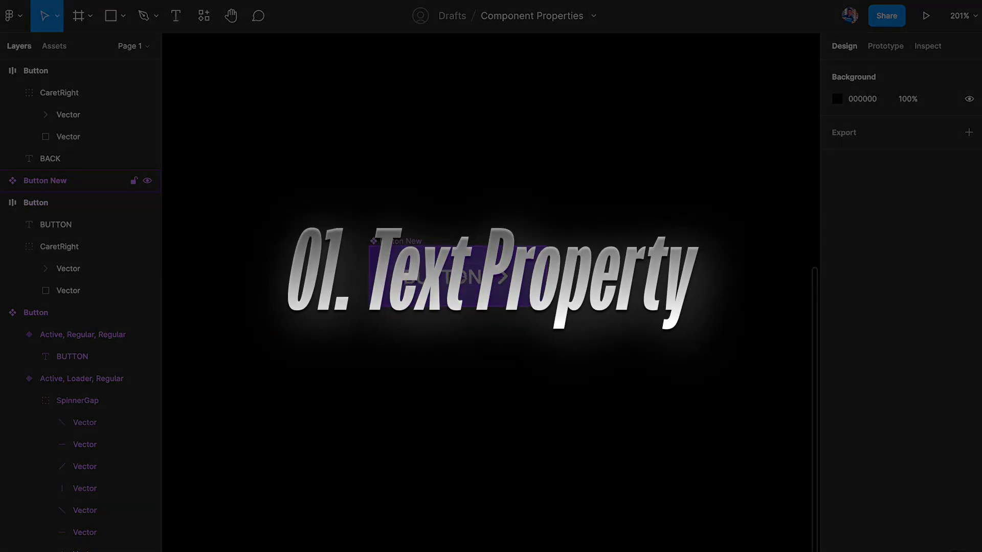
# Create a text property named Button Text with the value BUTTON for the label in the Button New component
pyautogui.doubleClick(443, 283)
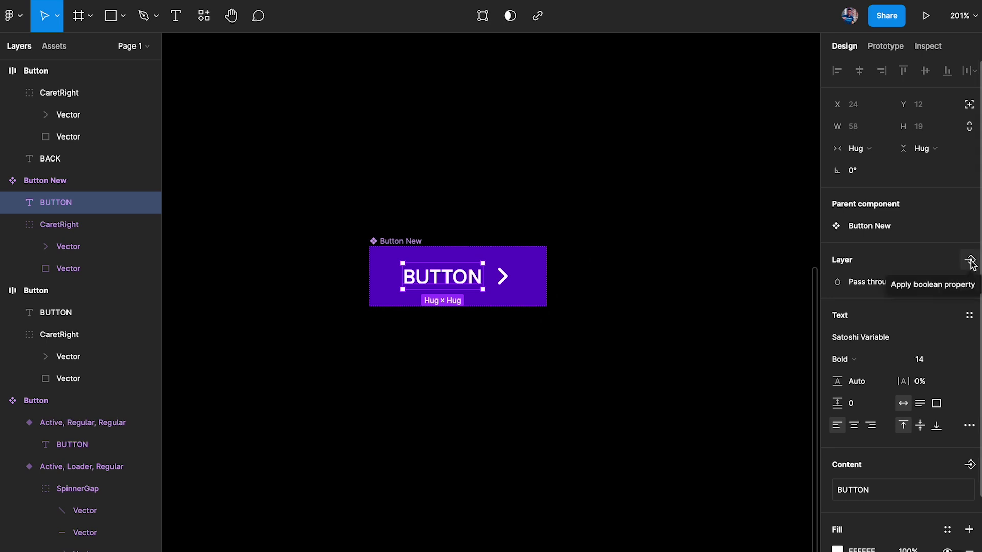
pyautogui.scroll(-3, 968, 332)
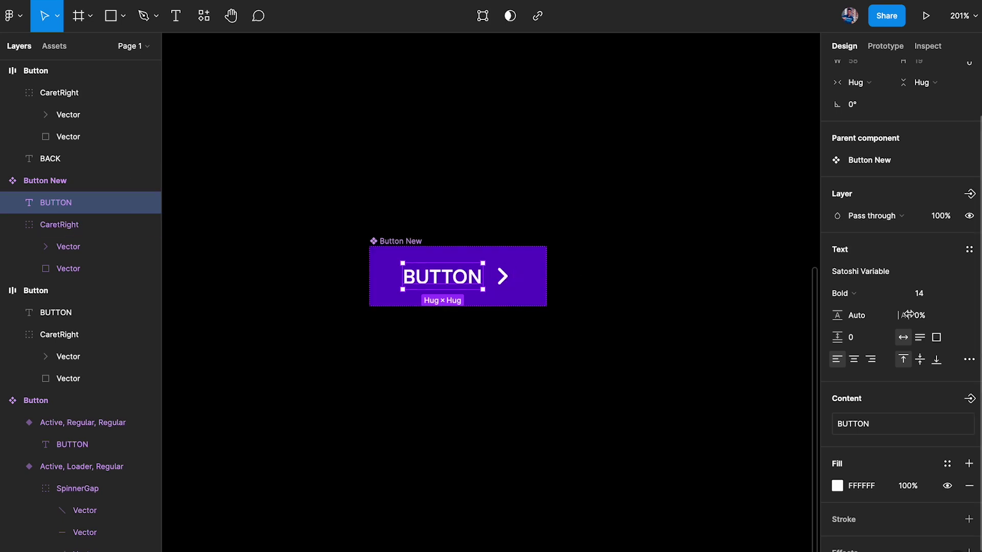
pyautogui.click(970, 401)
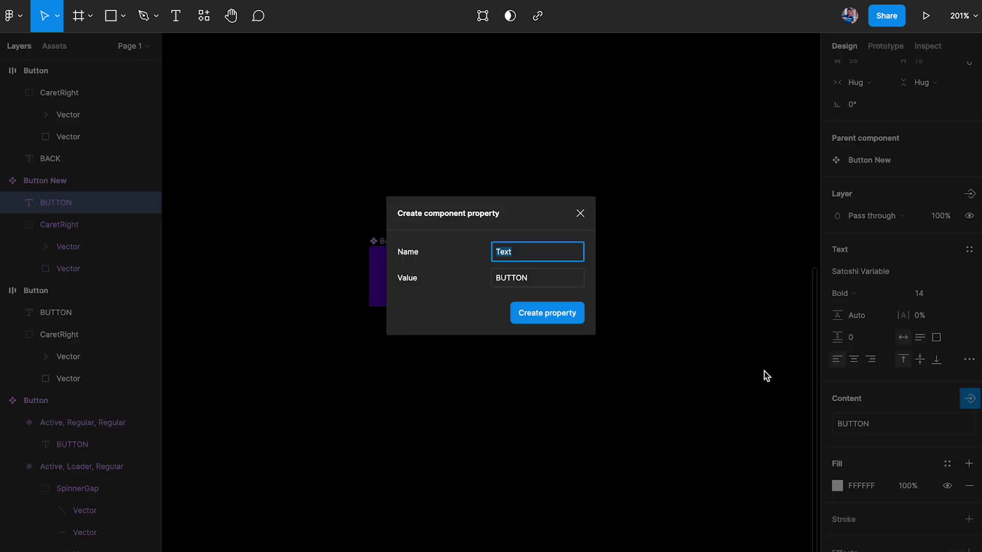
pyautogui.write('Button')
pyautogui.click(553, 318)
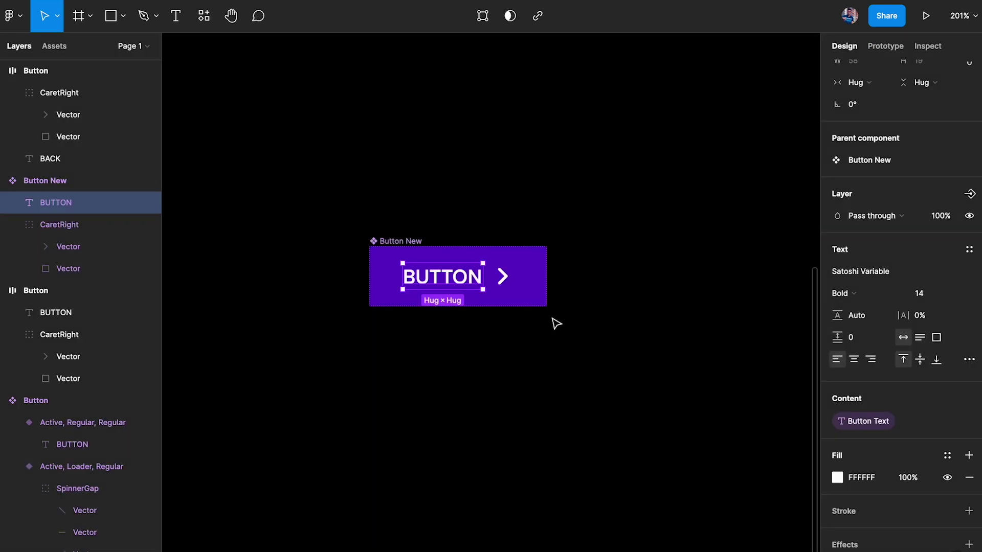
pyautogui.click(528, 366)
# Place an instance of Button New beside the main component and set its Button Text property to Register
pyautogui.moveTo(366, 191); pyautogui.dragTo(642, 317)
pyautogui.hscroll(3, 647, 327)
pyautogui.scroll(-2, 647, 328)
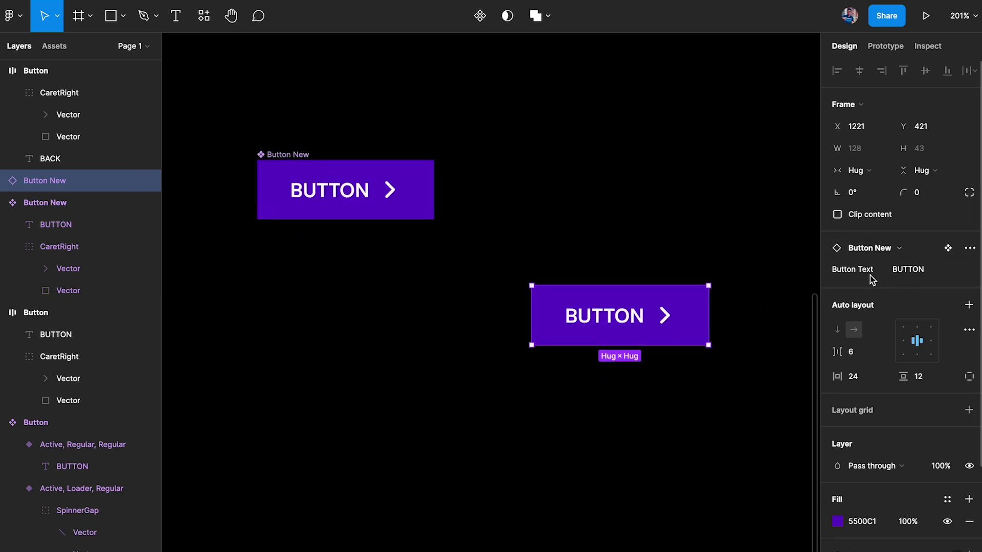
pyautogui.click(932, 275)
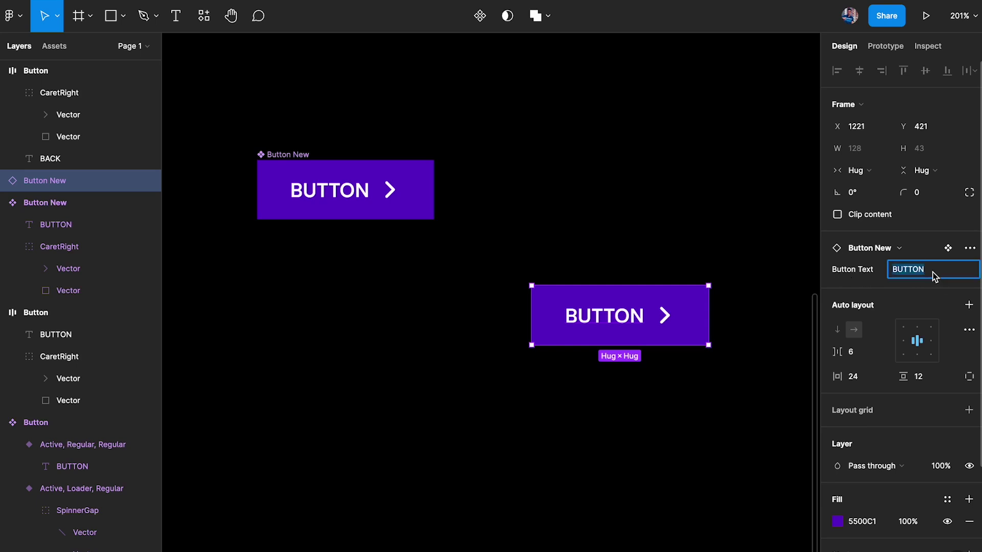
pyautogui.write('REG')
pyautogui.write('ister')
pyautogui.press('Return')
pyautogui.click(694, 188)
pyautogui.click(627, 326)
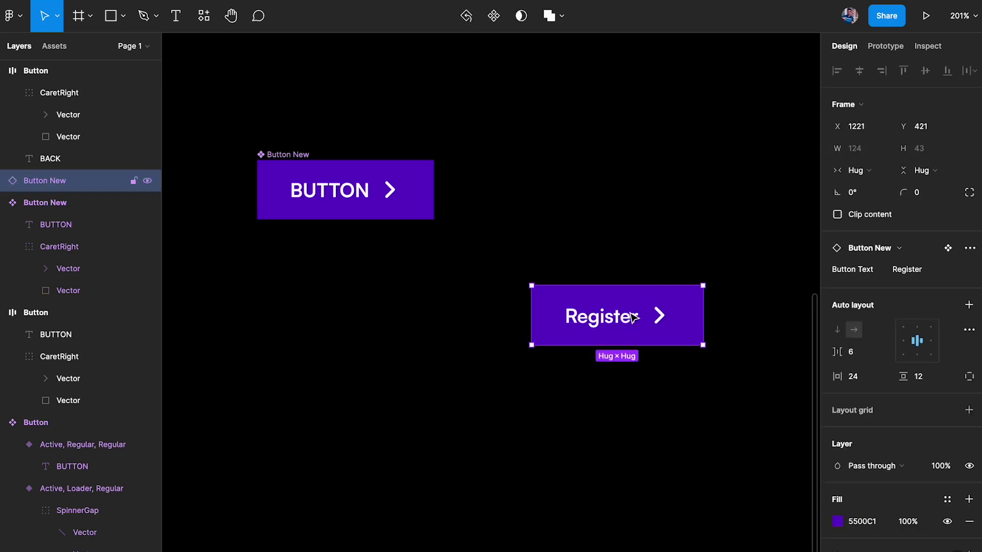
# Edit the instance's label directly on the canvas to Make Payment and check its Button Text property
pyautogui.doubleClick(620, 319)
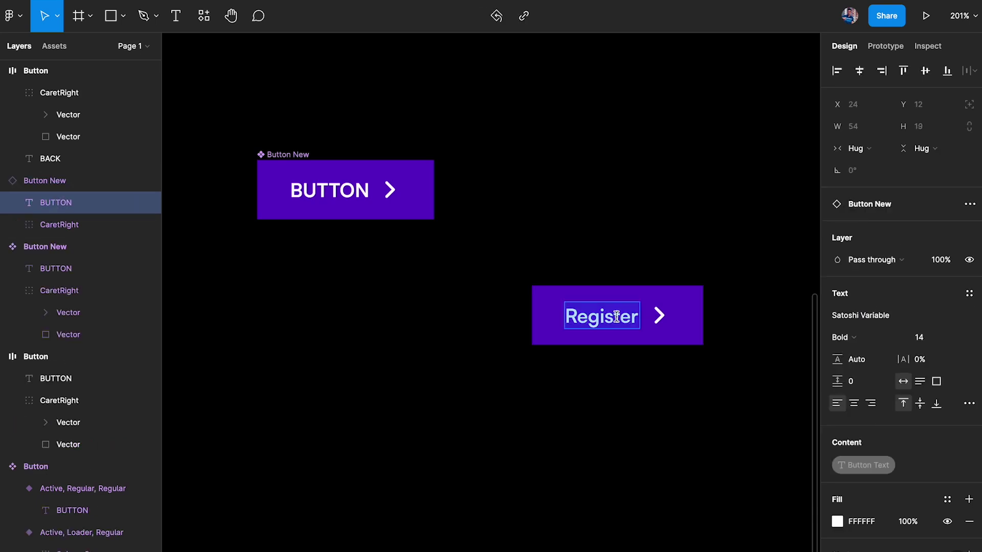
pyautogui.write('Make Payment')
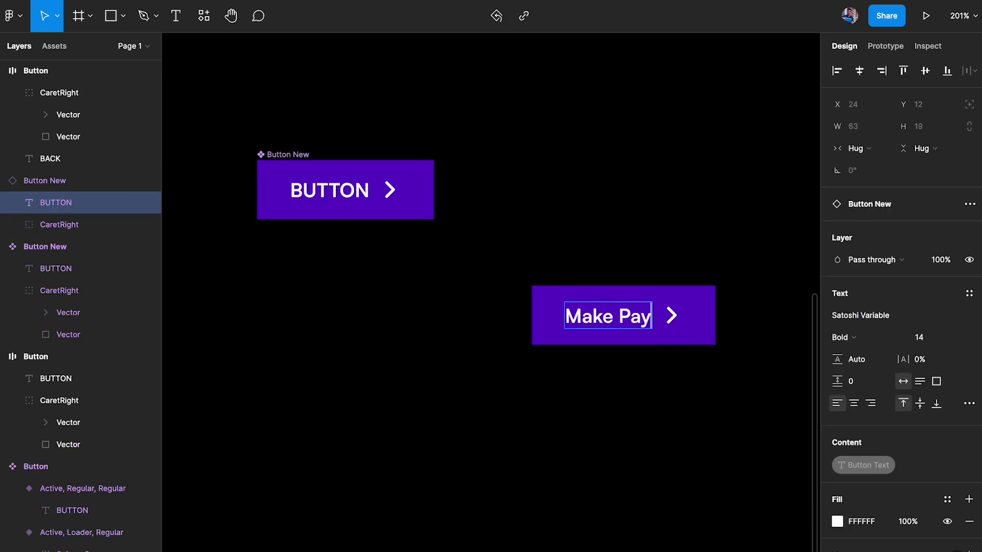
pyautogui.press('Escape')
pyautogui.click(666, 260)
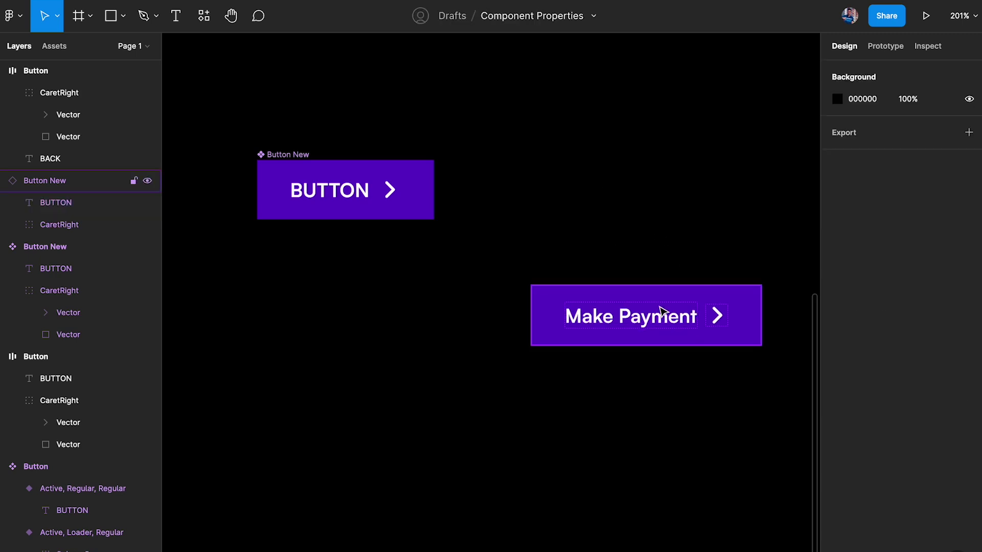
pyautogui.click(659, 315)
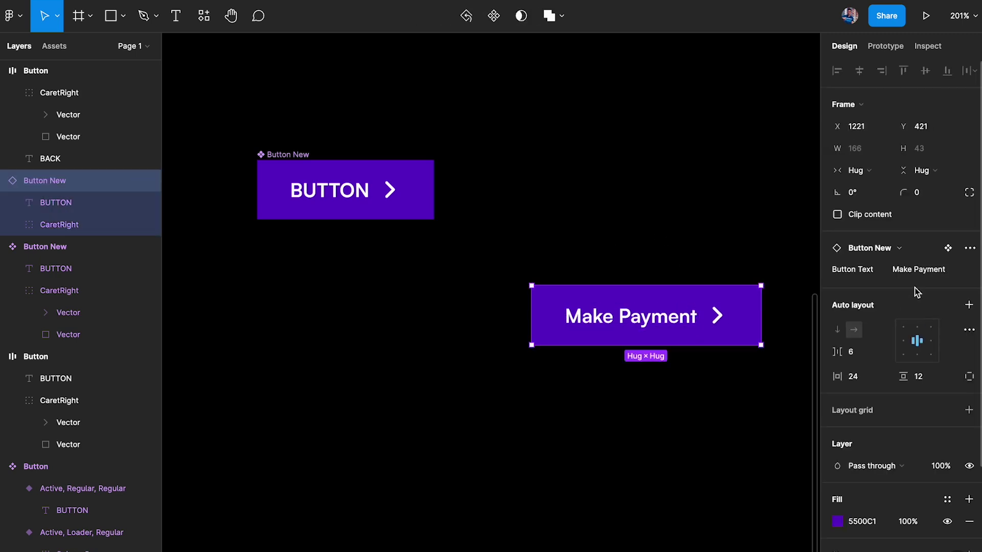
# Delete the Make Payment instance of Button New
pyautogui.click(752, 263)
pyautogui.click(678, 320)
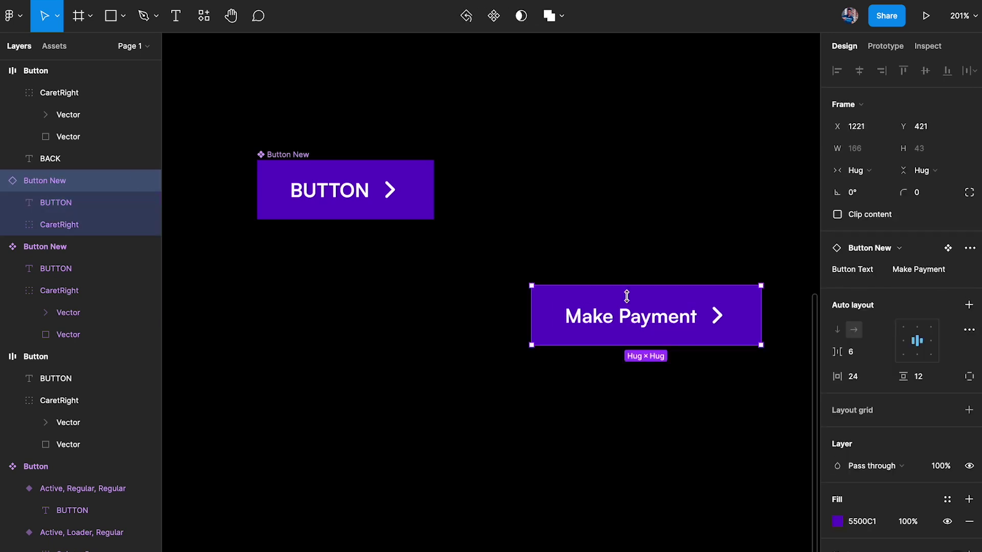
pyautogui.press('Delete')
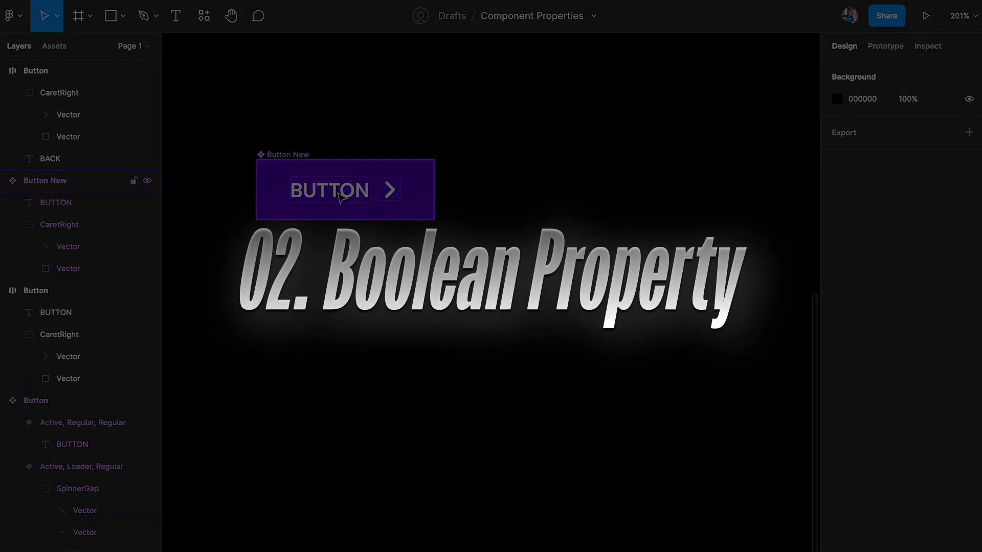
# Create a boolean property named Chevron with the value True for the chevron icon in the Button New component
pyautogui.doubleClick(340, 197)
pyautogui.click(396, 187)
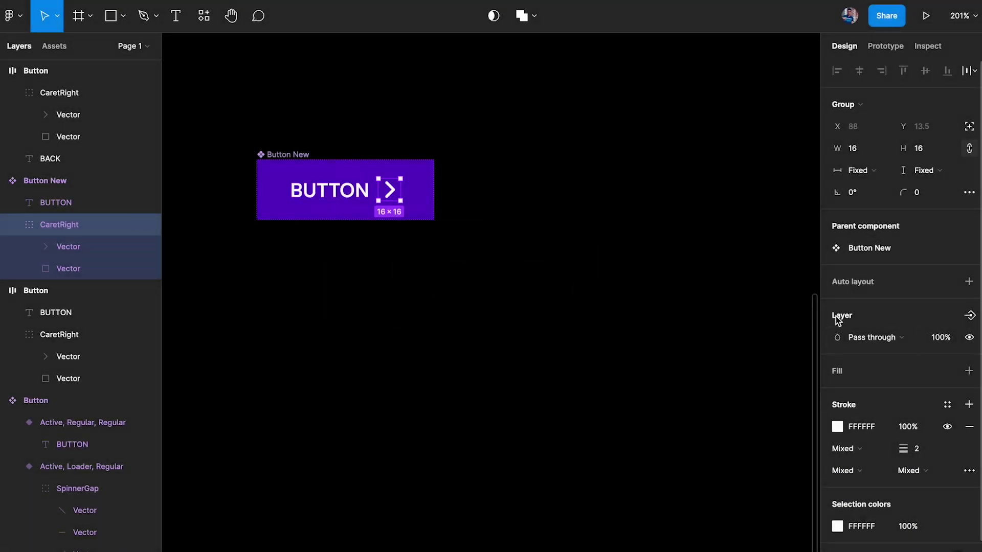
pyautogui.click(970, 318)
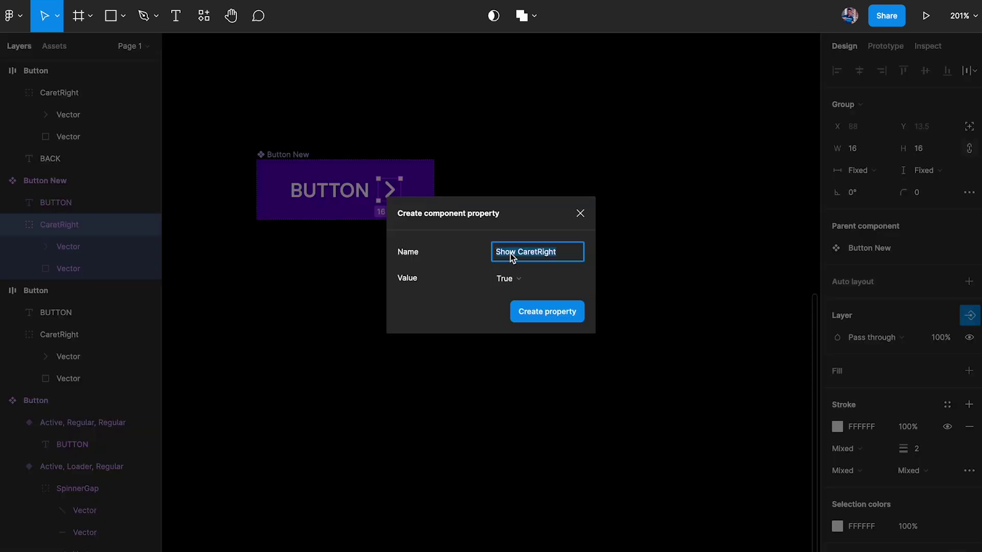
pyautogui.click(514, 279)
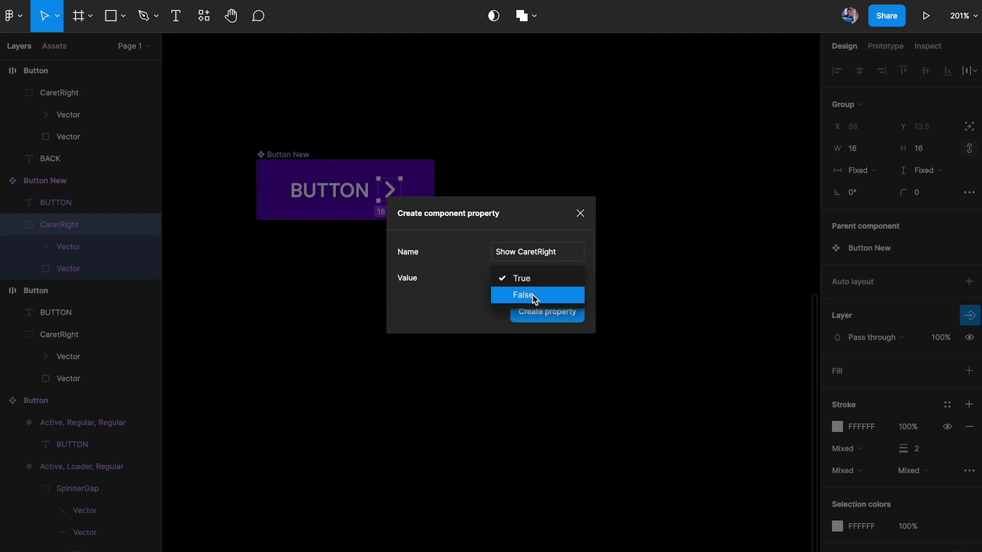
pyautogui.click(550, 261)
pyautogui.click(572, 256)
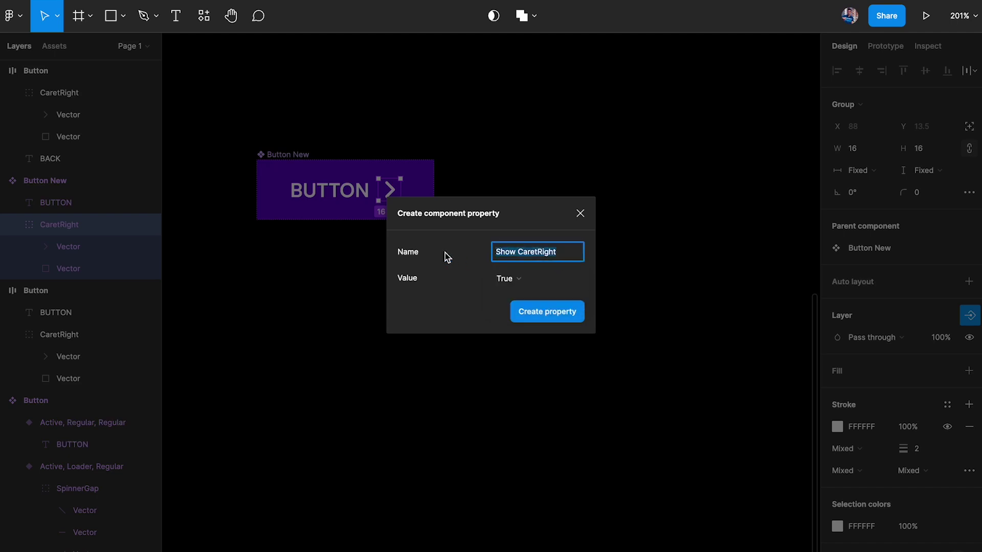
pyautogui.write('Chevron')
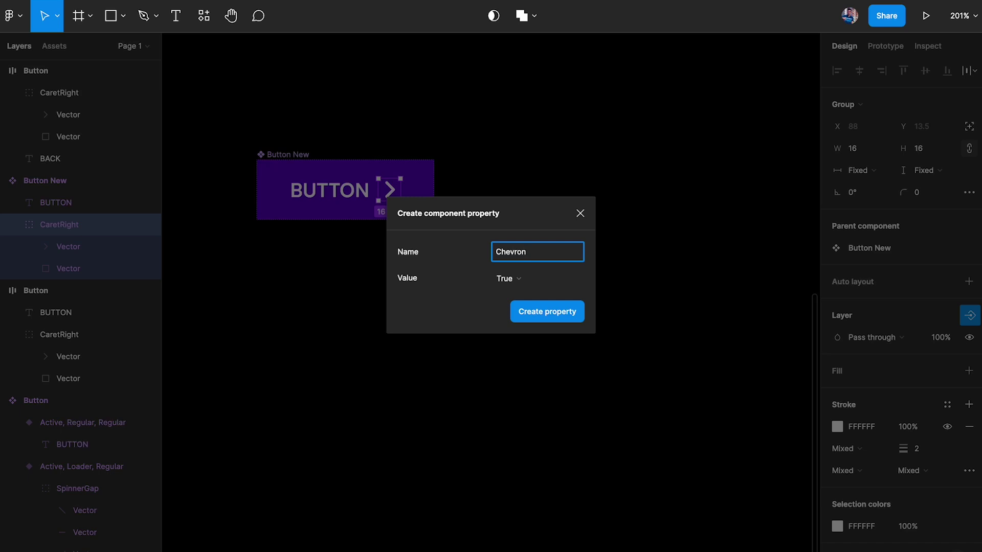
pyautogui.press('Return')
pyautogui.click(469, 308)
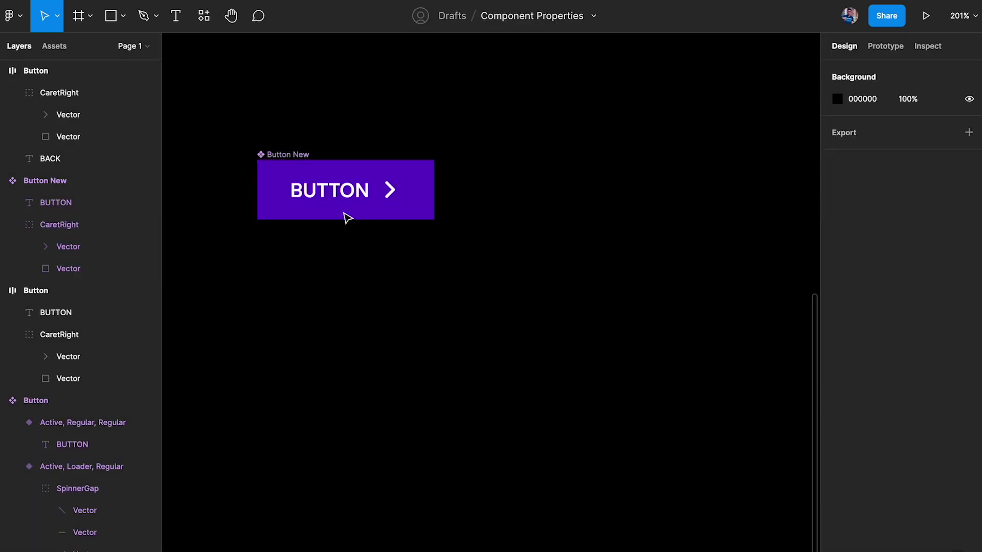
# Place an instance of Button New below the main component and switch its Chevron property off
pyautogui.click(284, 153)
pyautogui.moveTo(289, 156); pyautogui.dragTo(358, 291)
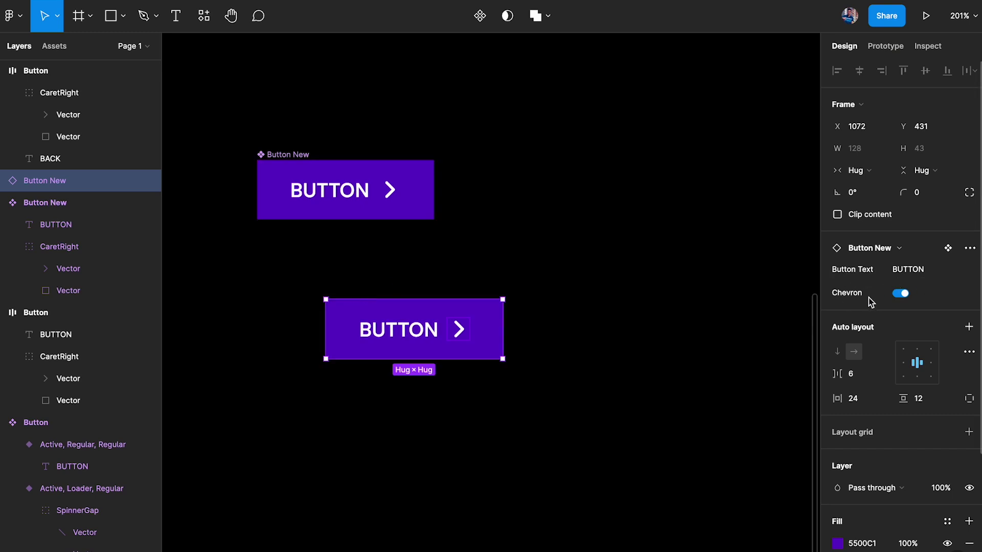
pyautogui.click(902, 296)
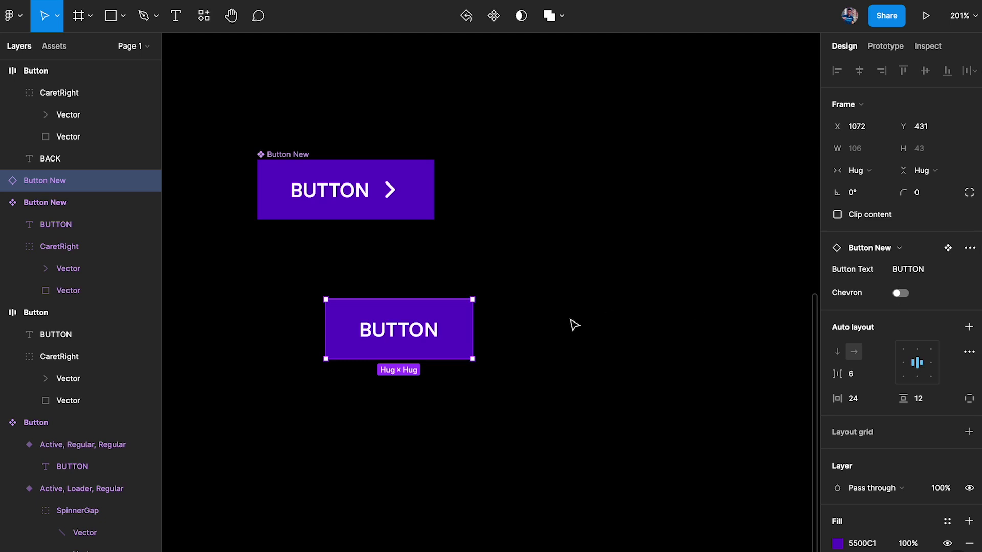
# Examine the Button variant set and the separate BUTTON and BACK chevron buttons beside it
pyautogui.scroll(-5, 462, 325)
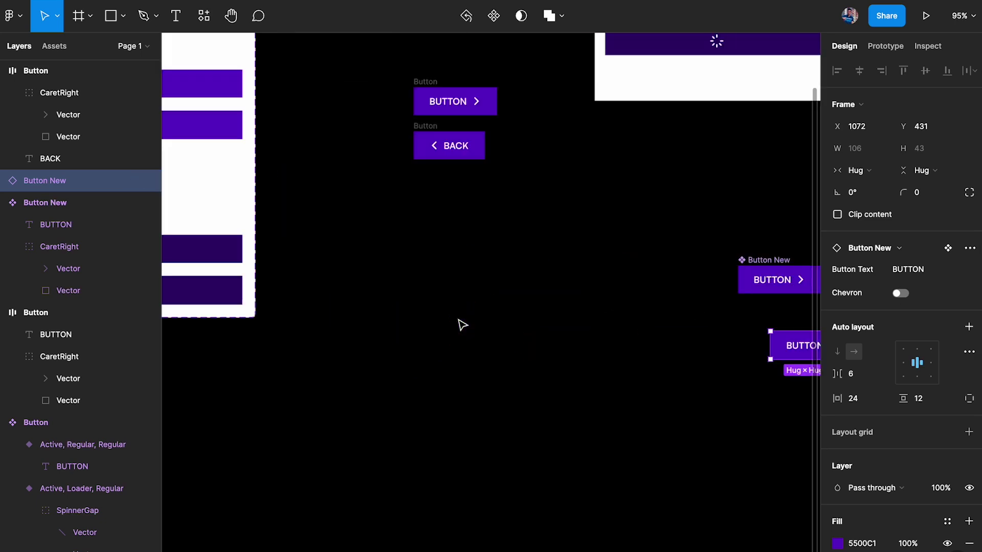
pyautogui.scroll(1, 475, 256)
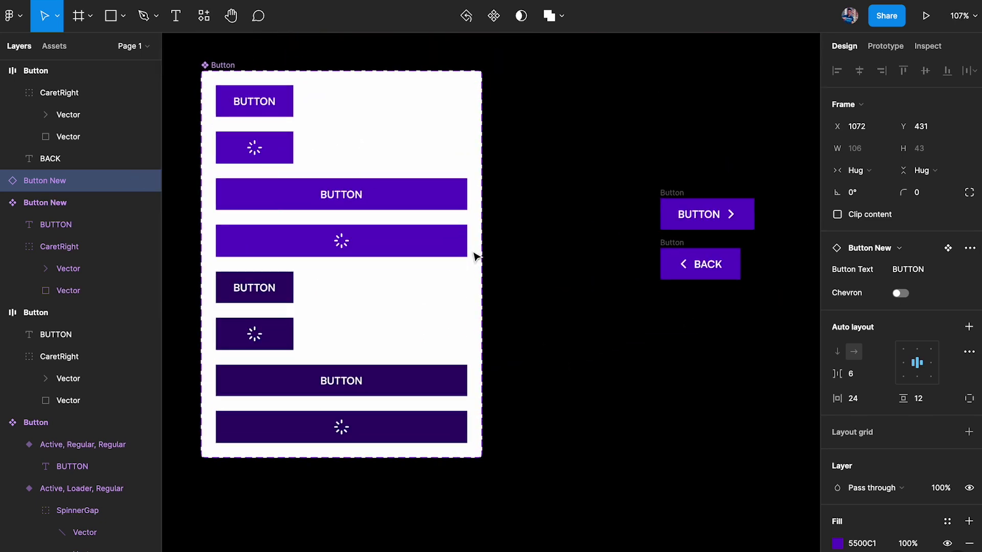
pyautogui.moveTo(566, 163); pyautogui.dragTo(778, 323)
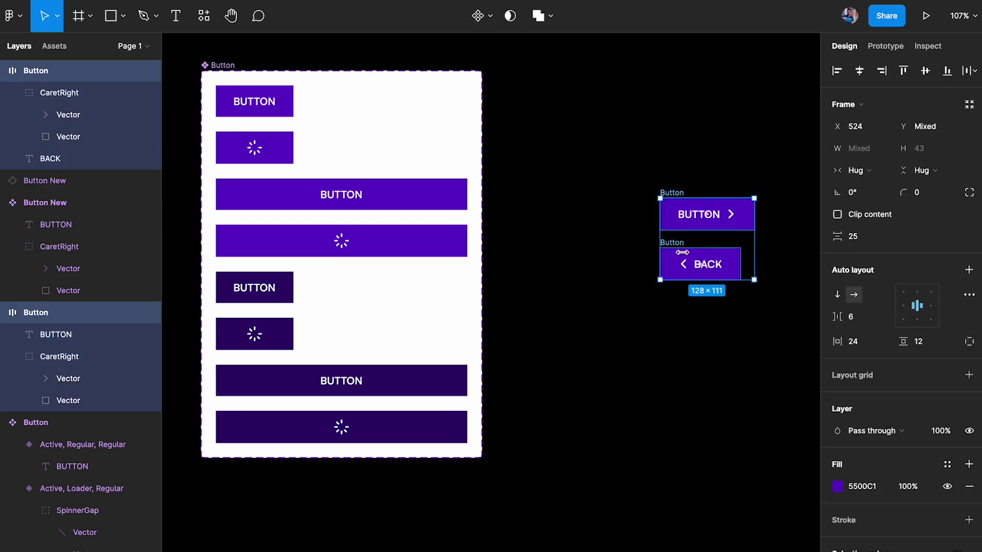
pyautogui.moveTo(705, 196); pyautogui.dragTo(642, 141)
pyautogui.click(640, 138)
pyautogui.moveTo(519, 86); pyautogui.dragTo(684, 228)
pyautogui.click(537, 110)
pyautogui.moveTo(245, 105); pyautogui.dragTo(404, 300)
pyautogui.hotkey('ctrl', 'z')
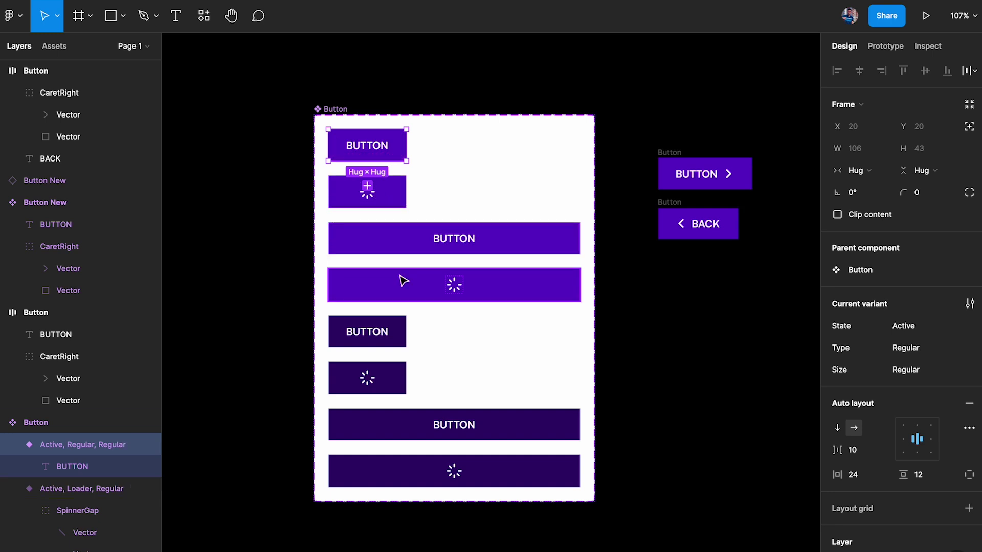
pyautogui.hscroll(2, 517, 328)
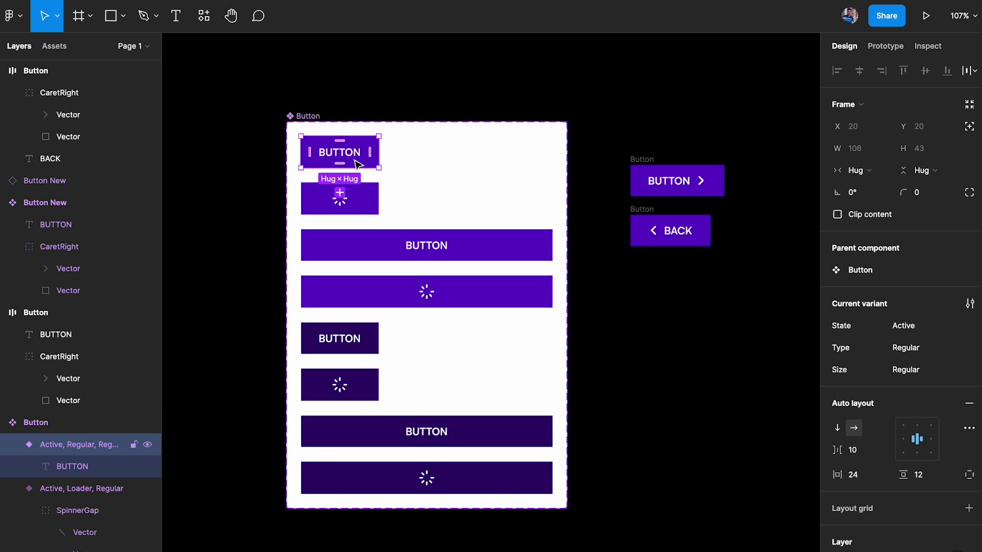
pyautogui.scroll(-9, 664, 346)
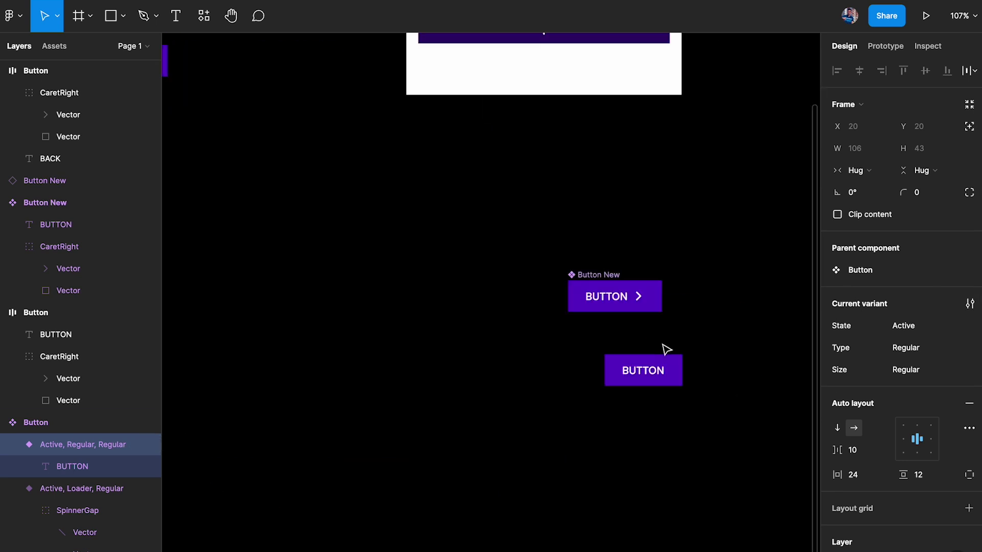
# Duplicate the chevron icon in the Button New component, place the copy before the label and rotate it 180°
pyautogui.click(535, 266)
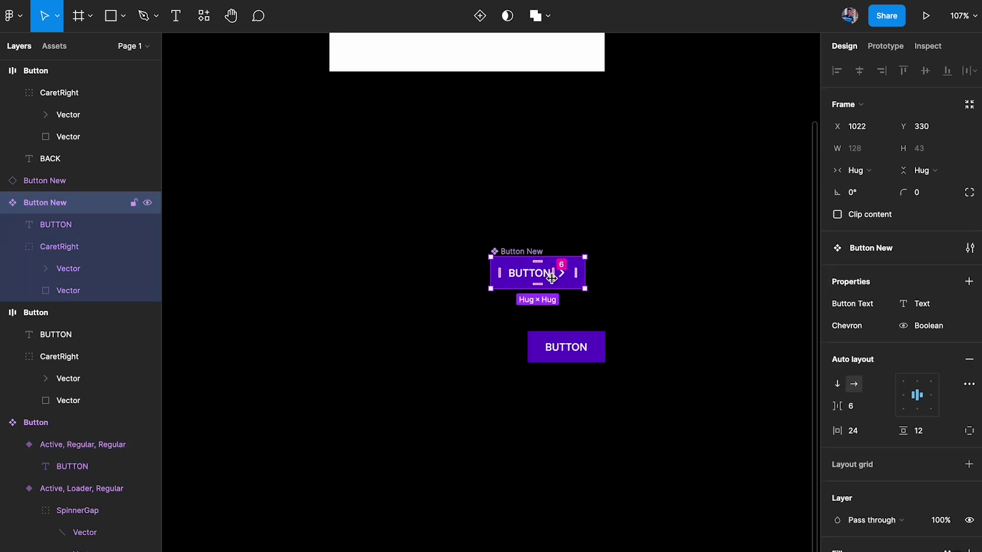
pyautogui.scroll(5, 551, 274)
pyautogui.click(462, 198)
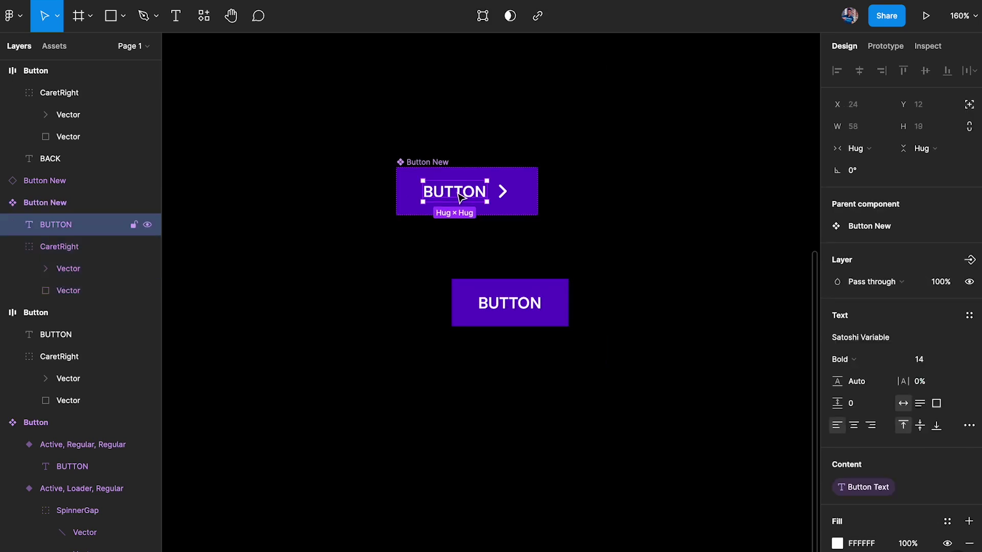
pyautogui.click(511, 197)
pyautogui.hotkey('ctrl', 'd')
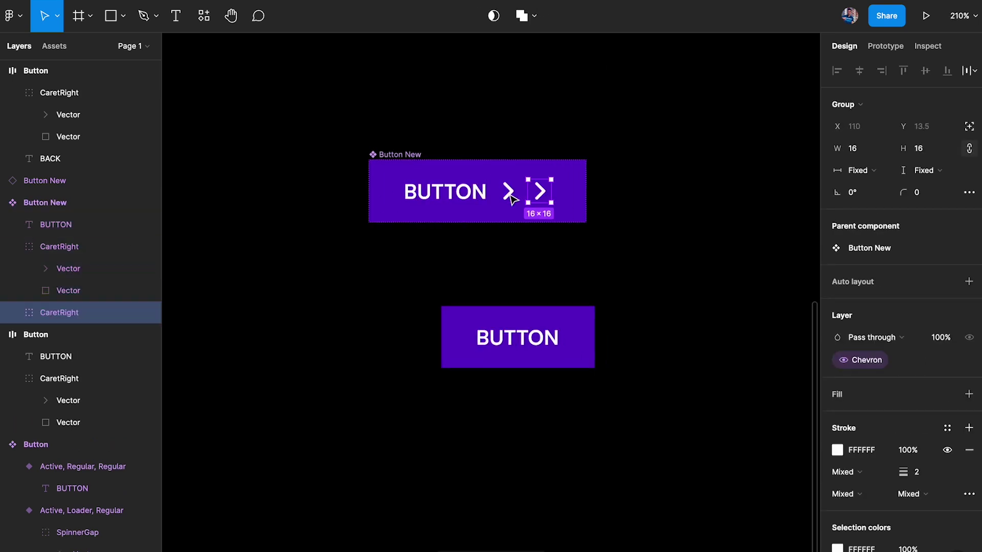
pyautogui.press('Left')
pyautogui.press('Left')
pyautogui.moveTo(430, 176); pyautogui.dragTo(398, 207)
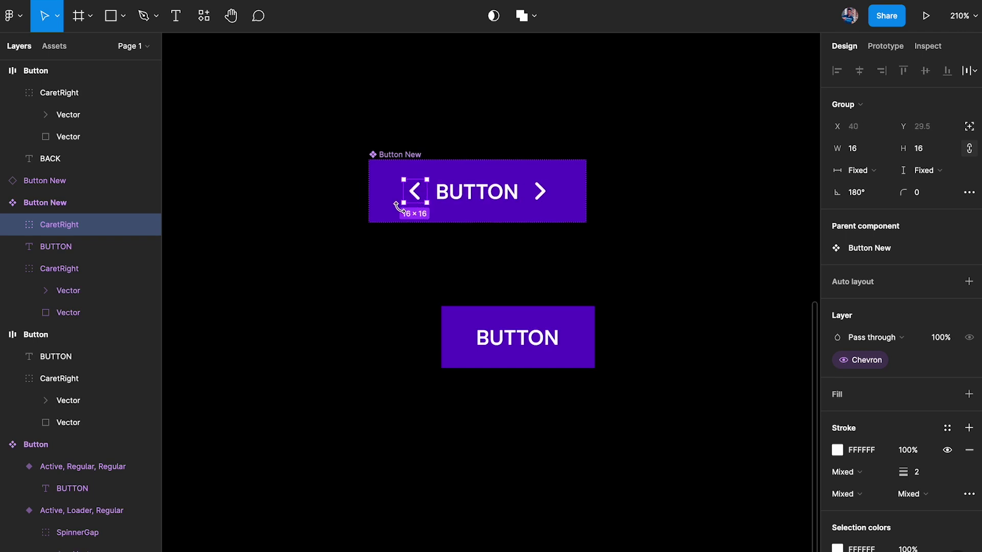
# Check the property applied to the chevron after the label and rename the component's Chevron property to Chevron Right
pyautogui.click(409, 156)
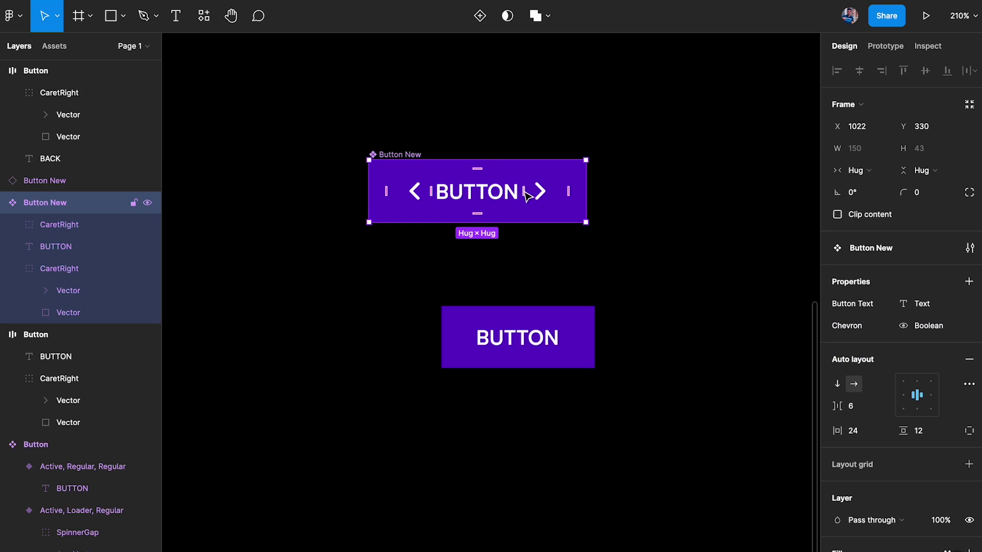
pyautogui.click(518, 197)
pyautogui.click(540, 192)
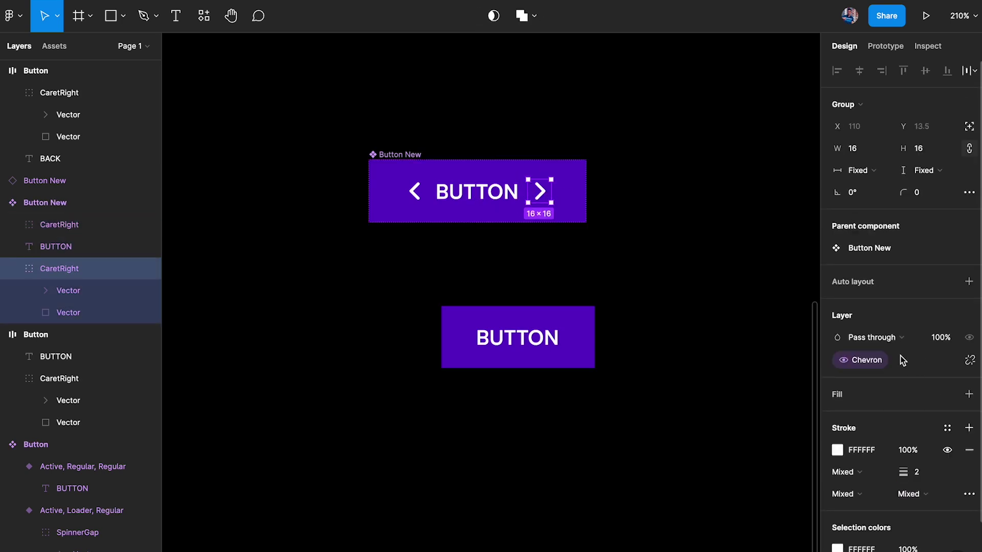
pyautogui.click(871, 362)
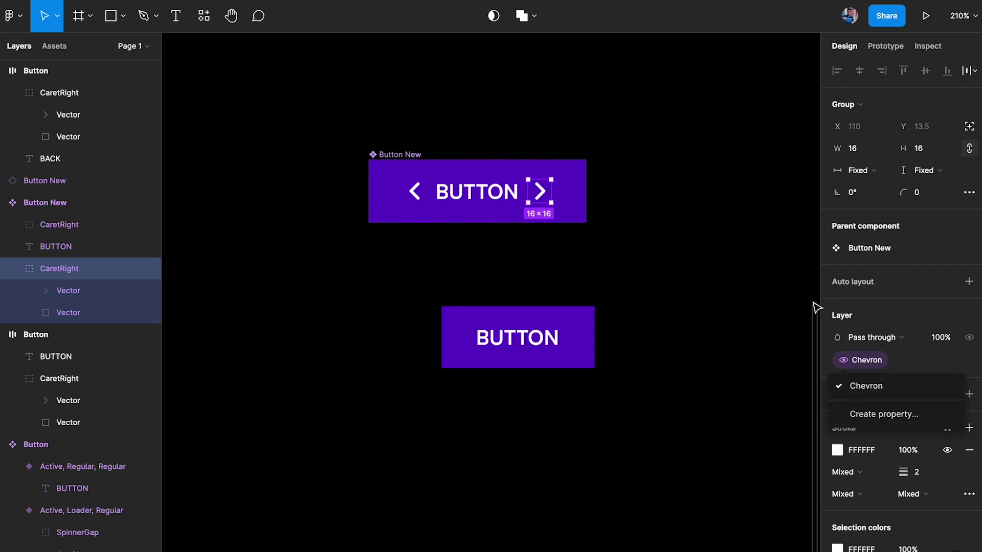
pyautogui.click(420, 157)
pyautogui.doubleClick(848, 326)
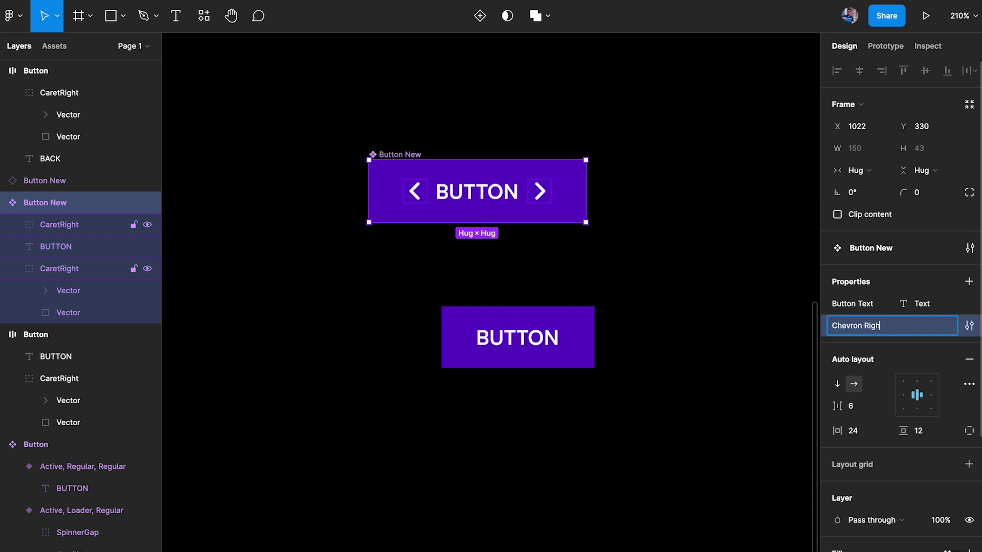
pyautogui.press('Return')
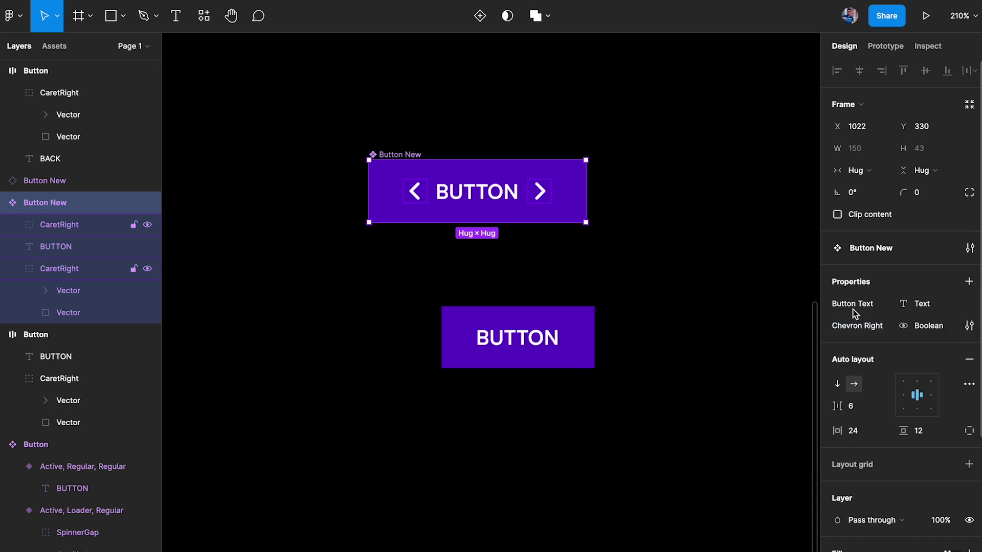
# Detach the chevron before the label from Chevron Right and create a boolean property named Chevron Left with the value True for it
pyautogui.click(417, 195)
pyautogui.moveTo(918, 360)
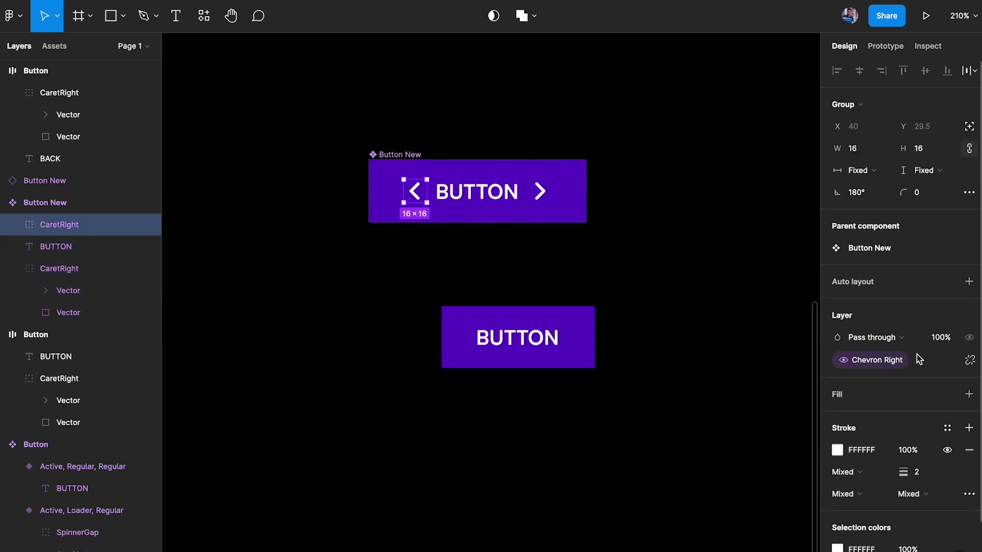
pyautogui.click(970, 361)
pyautogui.click(969, 316)
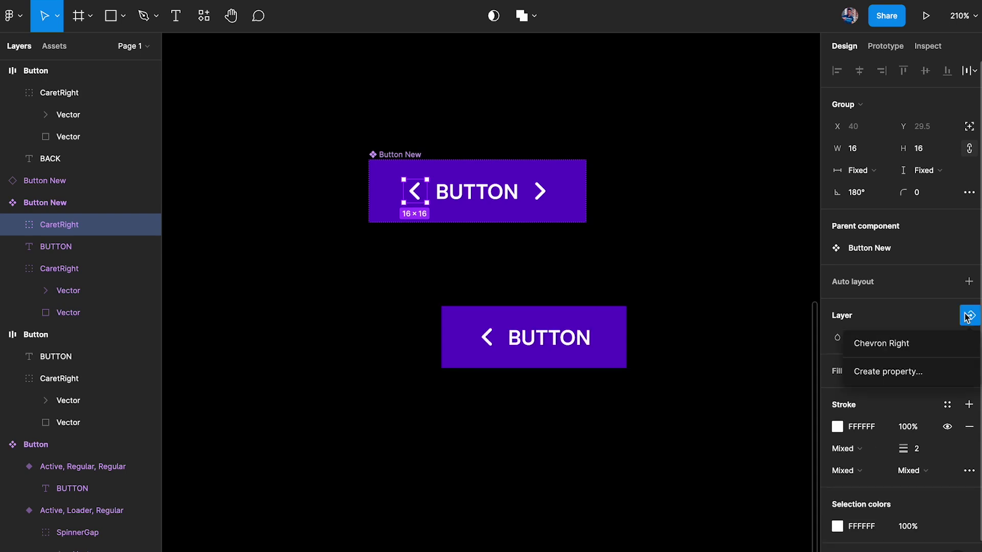
pyautogui.click(896, 372)
pyautogui.write('V')
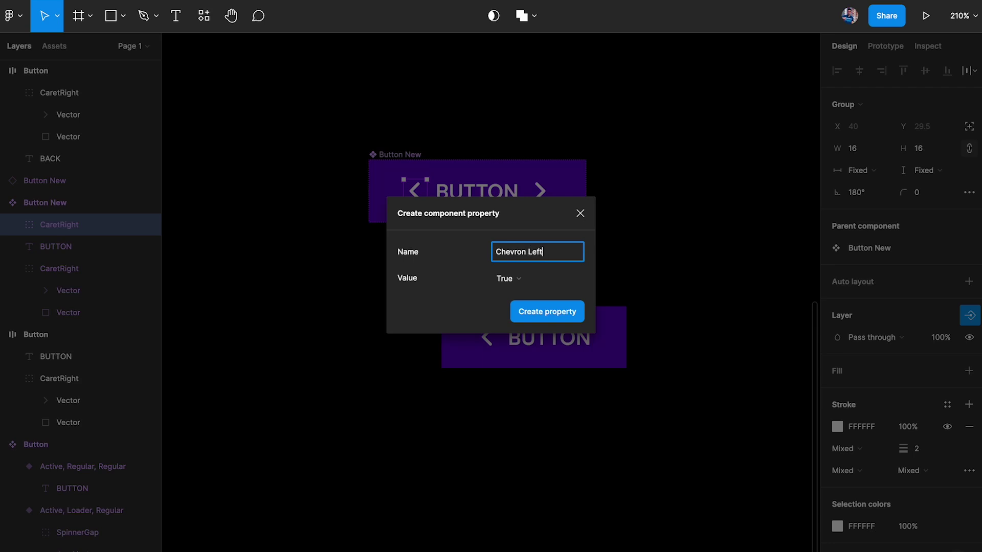
pyautogui.press('Return')
# Toggle the Chevron Left and Chevron Right properties on the Button New instance, ending with both switched off
pyautogui.click(581, 339)
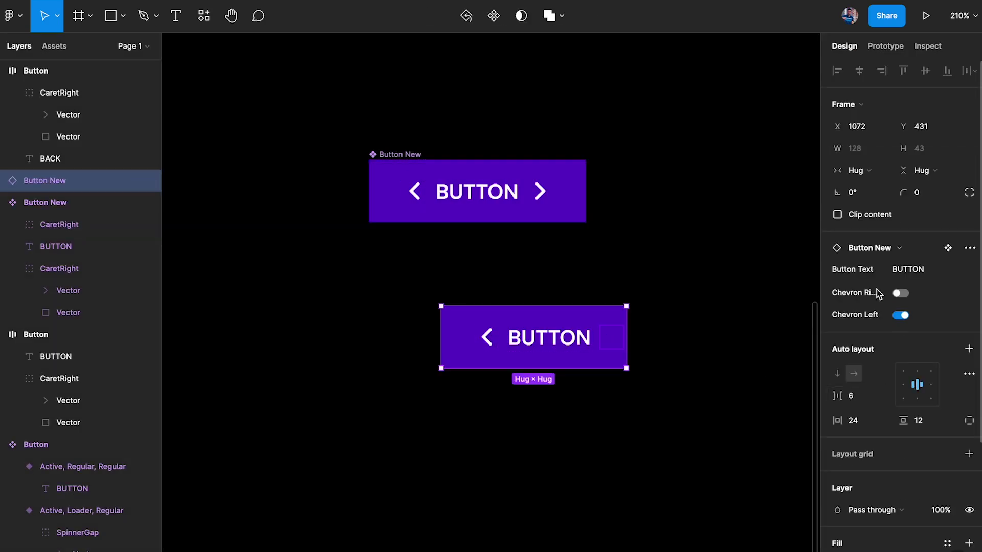
pyautogui.click(903, 316)
pyautogui.click(901, 294)
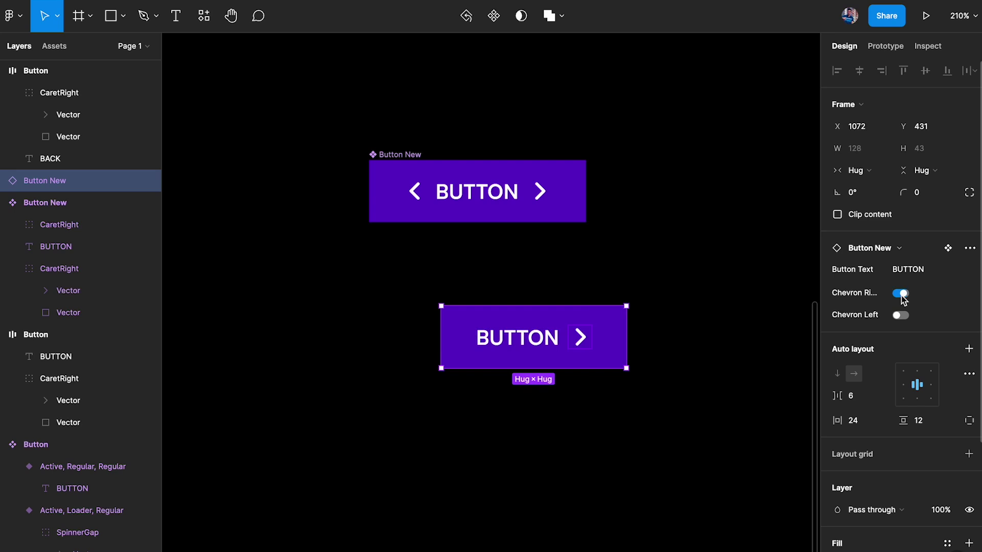
pyautogui.click(900, 316)
pyautogui.click(901, 316)
pyautogui.click(901, 292)
pyautogui.click(673, 317)
pyautogui.click(593, 330)
# Compare the Button New component and its properties with the original Button variant set
pyautogui.scroll(-3, 624, 313)
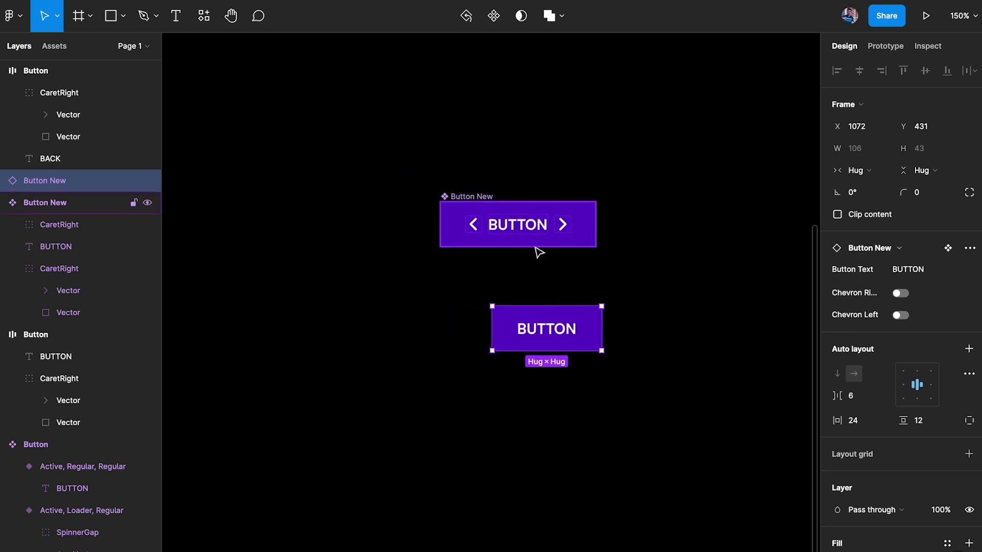
pyautogui.click(486, 211)
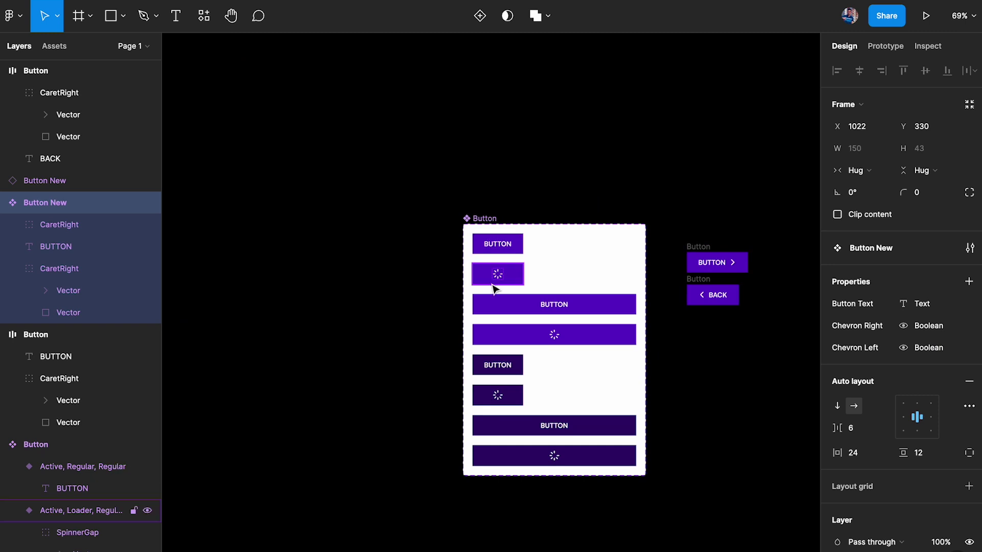
pyautogui.scroll(5, 495, 287)
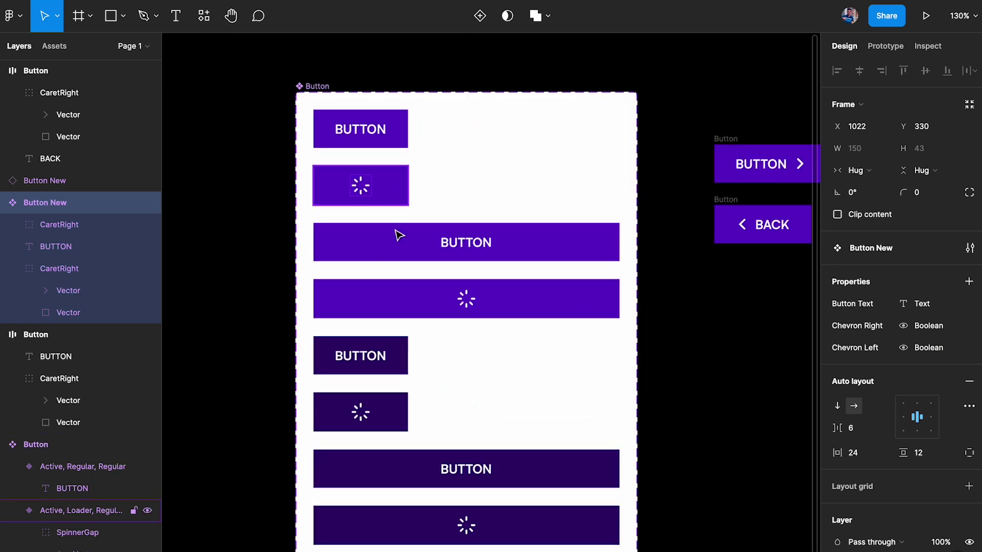
pyautogui.hotkey('shift', '2')
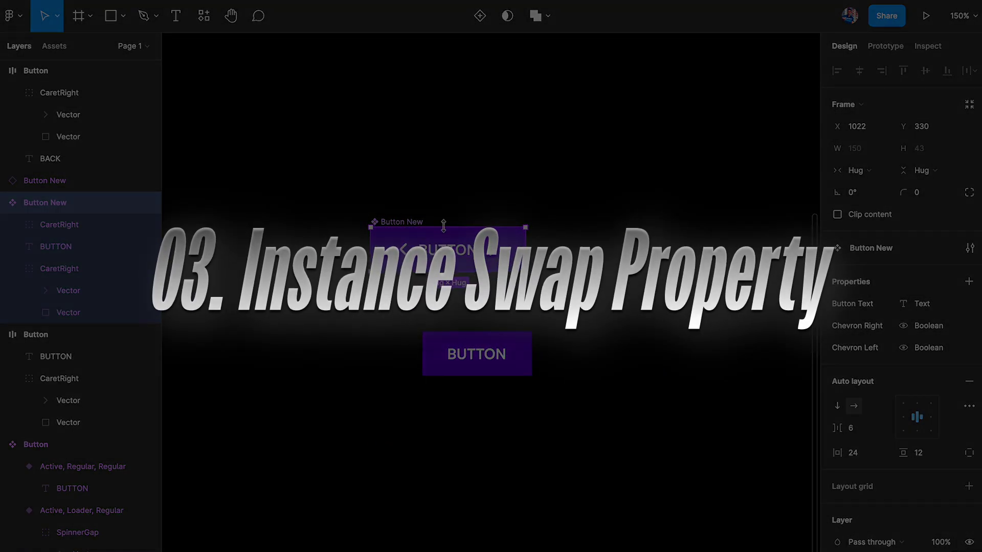
# Place a copy of the chevron that follows the label above the Button New component and resize it to 24 × 24
pyautogui.scroll(3, 443, 228)
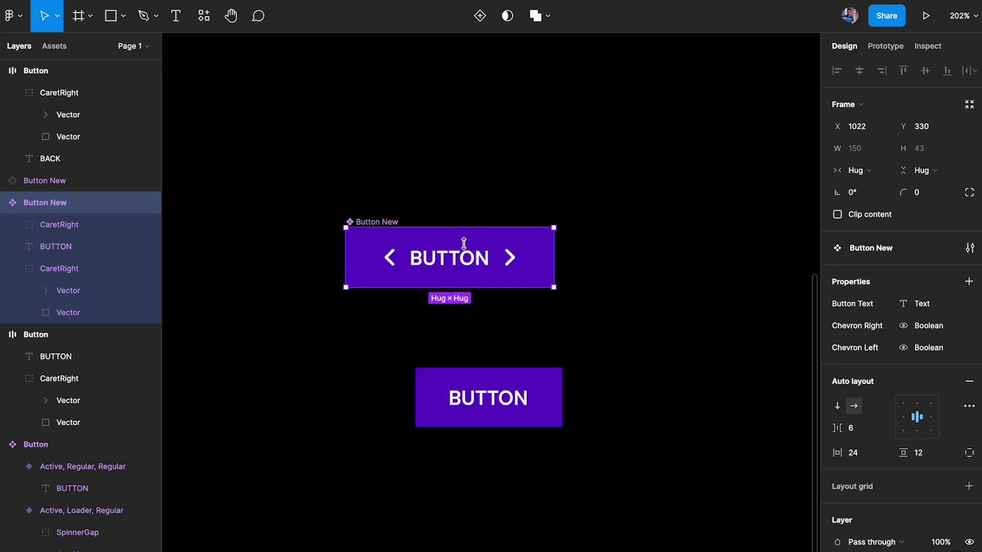
pyautogui.doubleClick(452, 265)
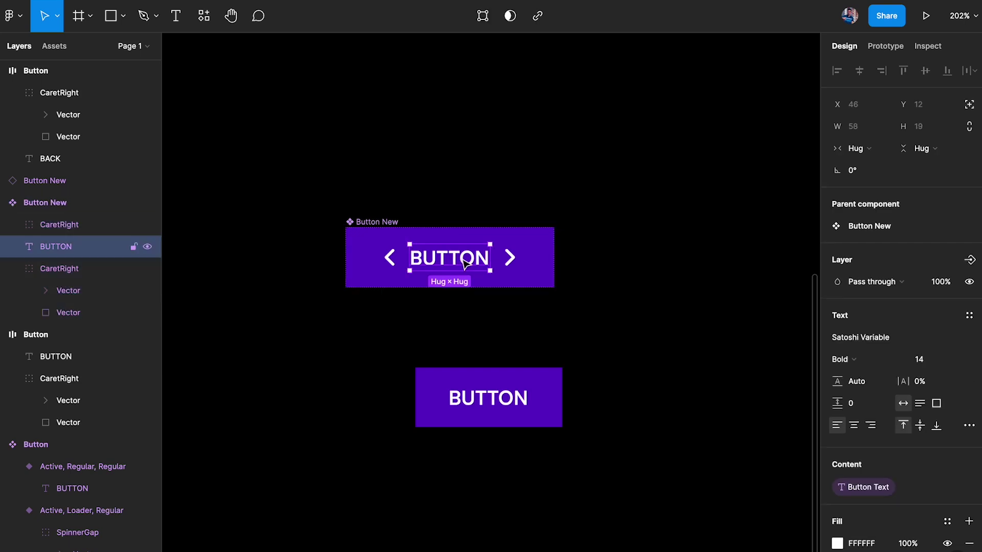
pyautogui.click(510, 260)
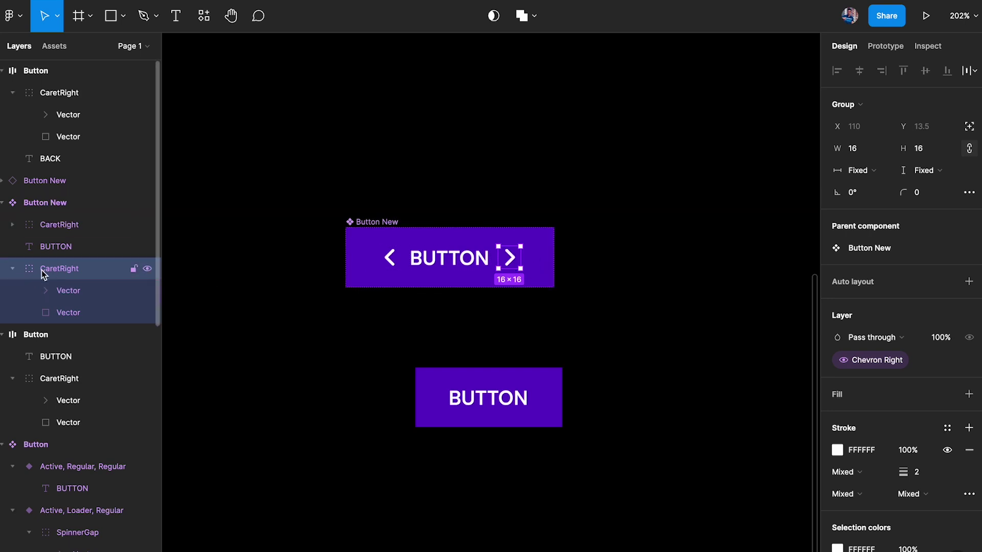
pyautogui.scroll(-5, 421, 262)
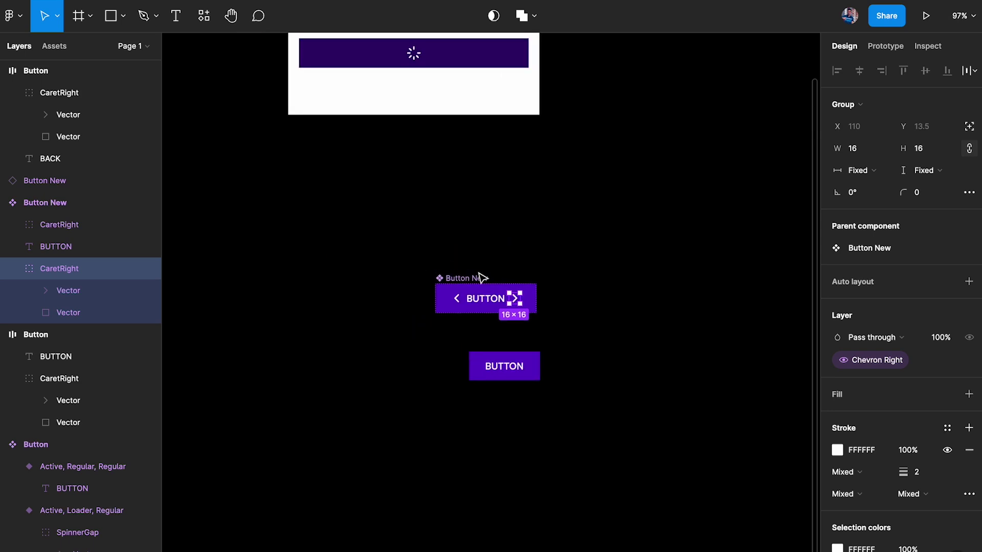
pyautogui.scroll(3, 449, 267)
pyautogui.moveTo(530, 313); pyautogui.dragTo(526, 197)
pyautogui.scroll(5, 526, 198)
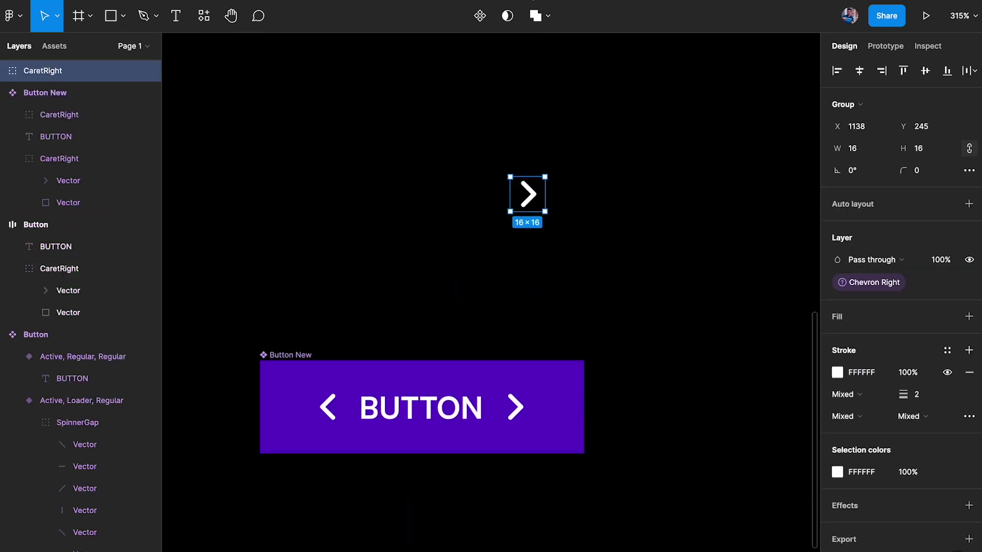
pyautogui.click(923, 150)
pyautogui.write('24')
pyautogui.press('Return')
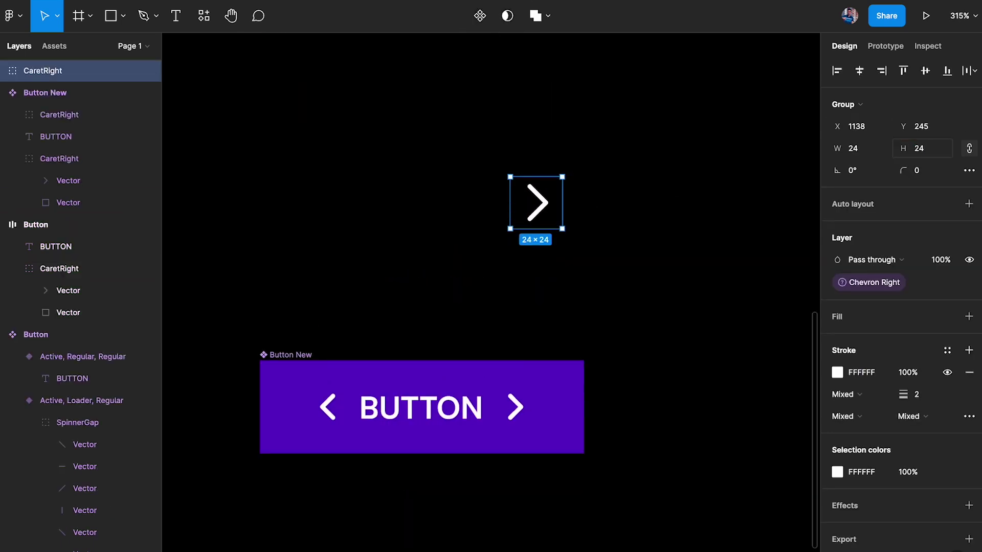
# Convert the standalone 24 × 24 chevron into a component and rename it Chevron Right
pyautogui.click(481, 16)
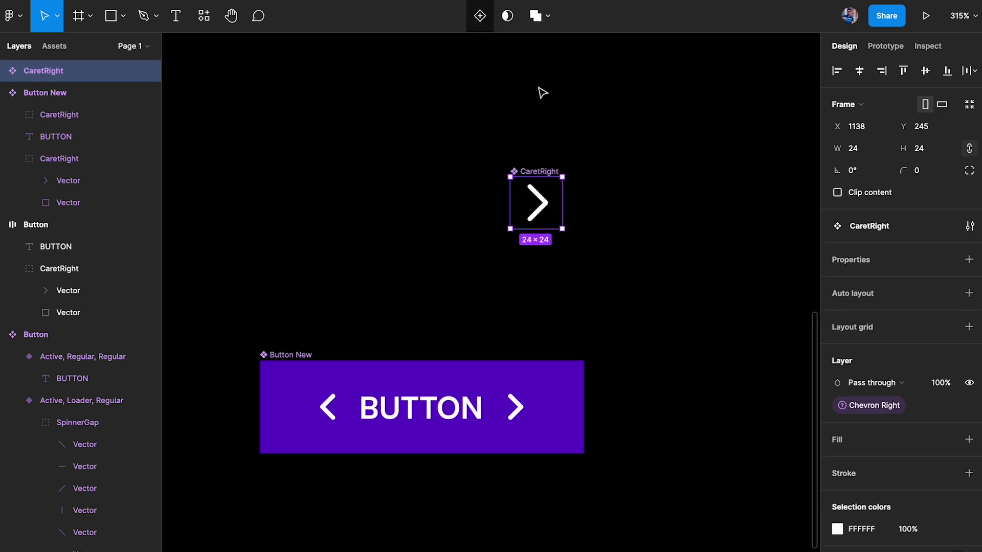
pyautogui.doubleClick(543, 171)
pyautogui.write('Checron')
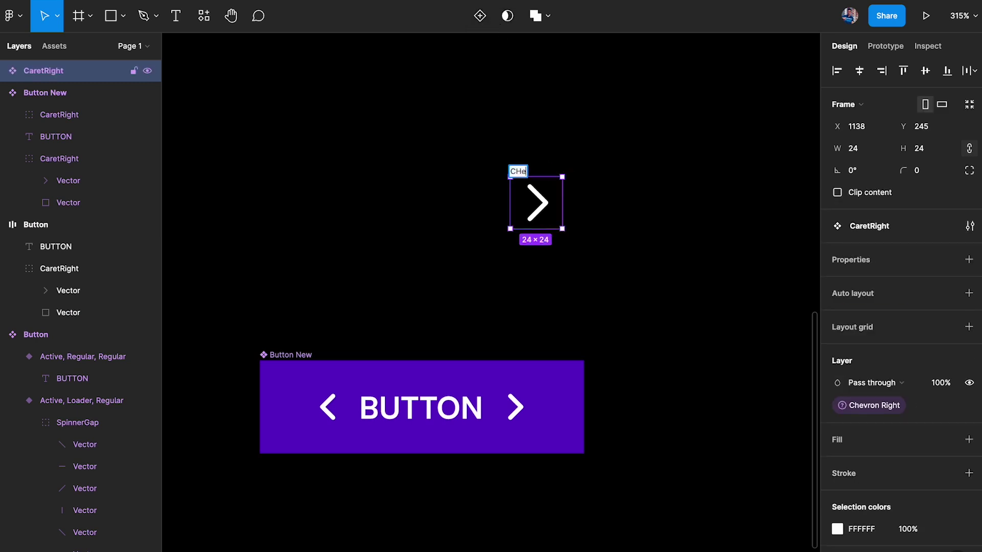
pyautogui.press('BackSpace')
pyautogui.press('BackSpace')
pyautogui.press('BackSpace')
pyautogui.press('BackSpace')
pyautogui.write('vron Right')
pyautogui.press('Return')
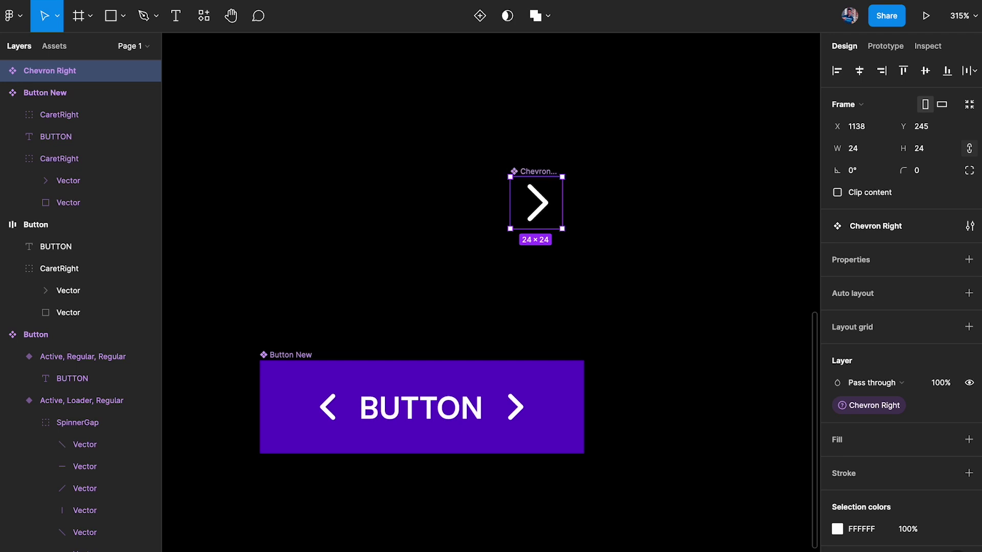
# Insert the BagSimple icon in Regular style from the Phosphor Icons plugin beside the Chevron Right component
pyautogui.click(204, 16)
pyautogui.click(392, 139)
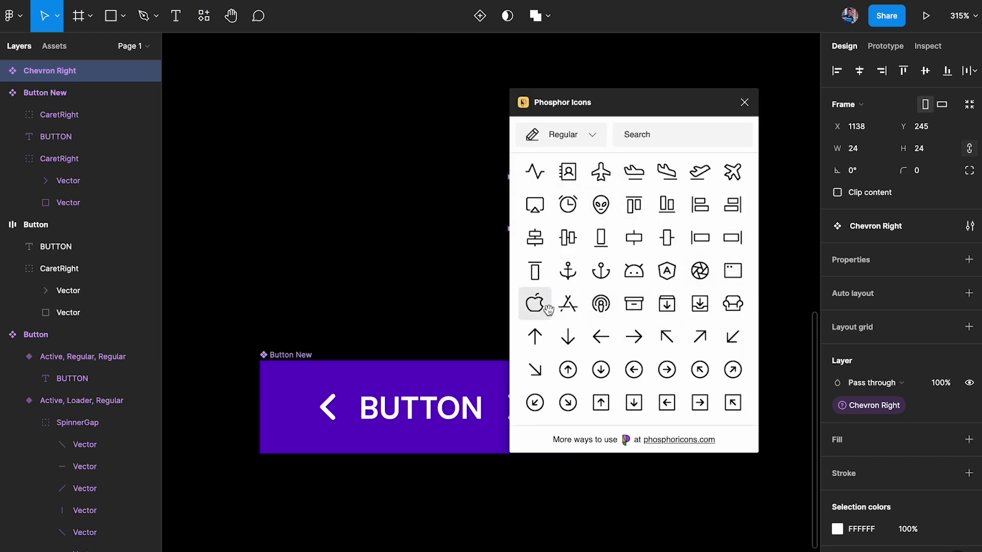
pyautogui.scroll(-10, 577, 283)
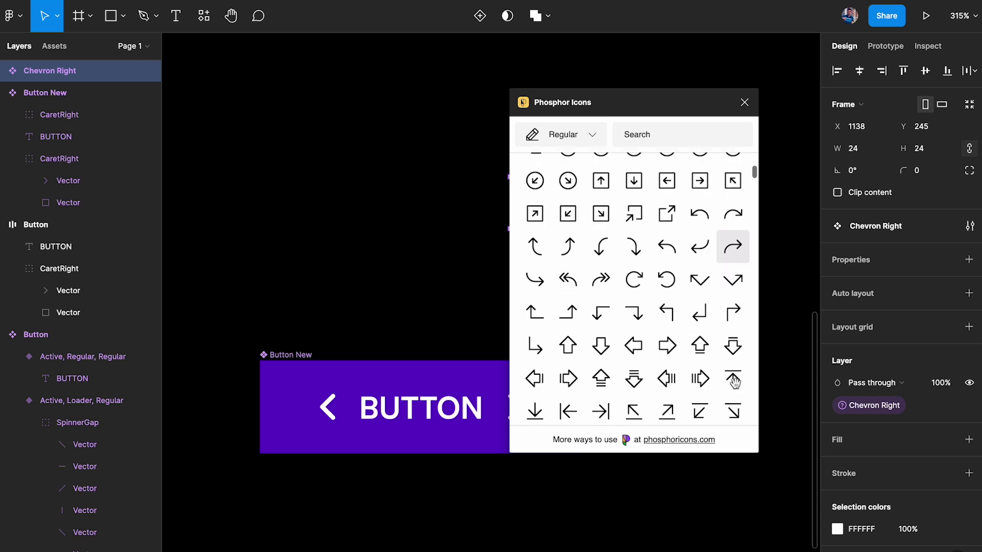
pyautogui.scroll(-2, 662, 382)
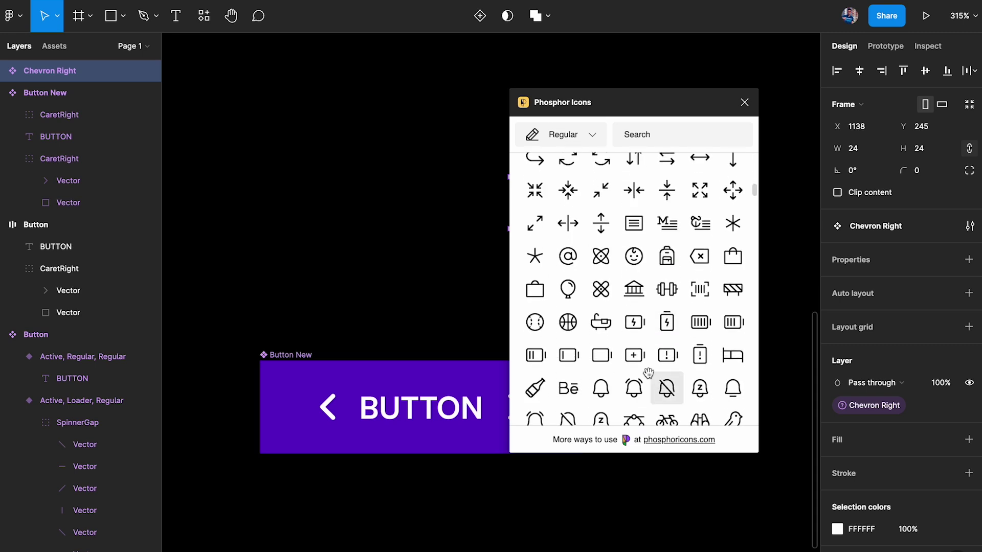
pyautogui.click(535, 289)
pyautogui.click(744, 103)
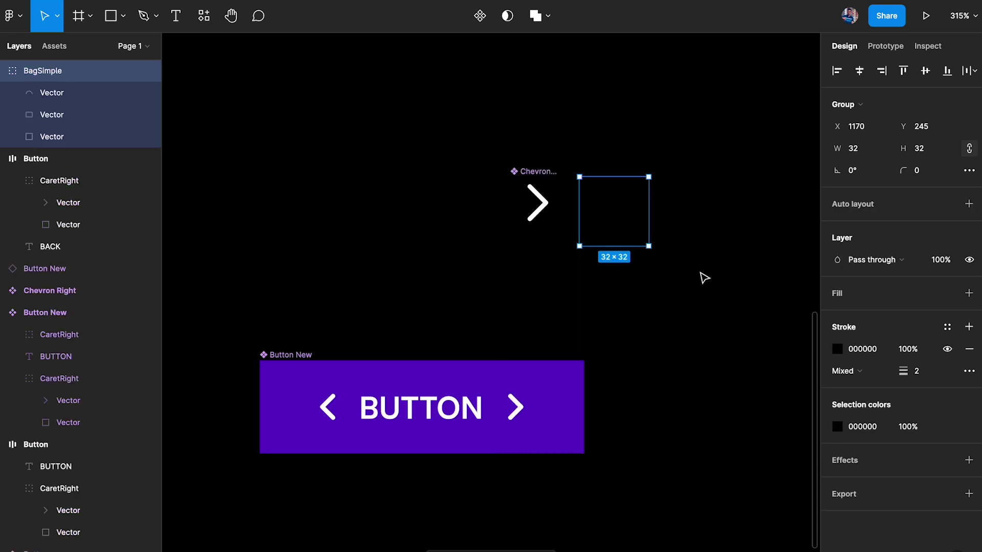
# Set the bag icon's stroke colour to FFFFFF and its size to 24 × 24
pyautogui.click(837, 350)
pyautogui.write('FFFFFF')
pyautogui.click(561, 169)
pyautogui.click(647, 213)
pyautogui.click(936, 148)
pyautogui.write('24')
pyautogui.press('Return')
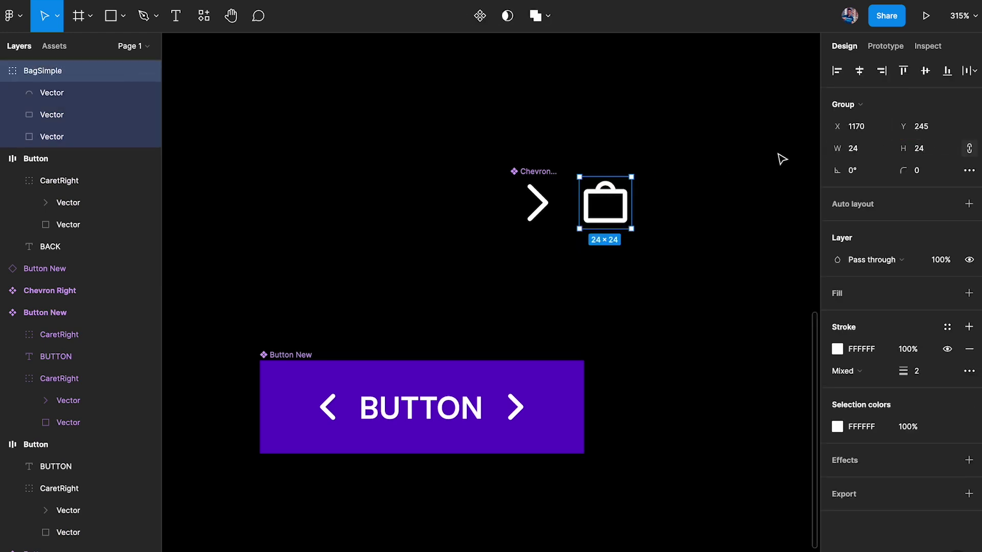
# Convert the bag icon into a component named Bag and move it farther away from the Chevron Right component
pyautogui.hotkey('ctrl', 'alt', 'k')
pyautogui.doubleClick(609, 171)
pyautogui.write('Bag')
pyautogui.press('Return')
pyautogui.moveTo(593, 172); pyautogui.dragTo(634, 171)
# Place a Chevron Right instance after the label in Button New and delete the old chevron group there
pyautogui.moveTo(518, 178); pyautogui.dragTo(580, 412)
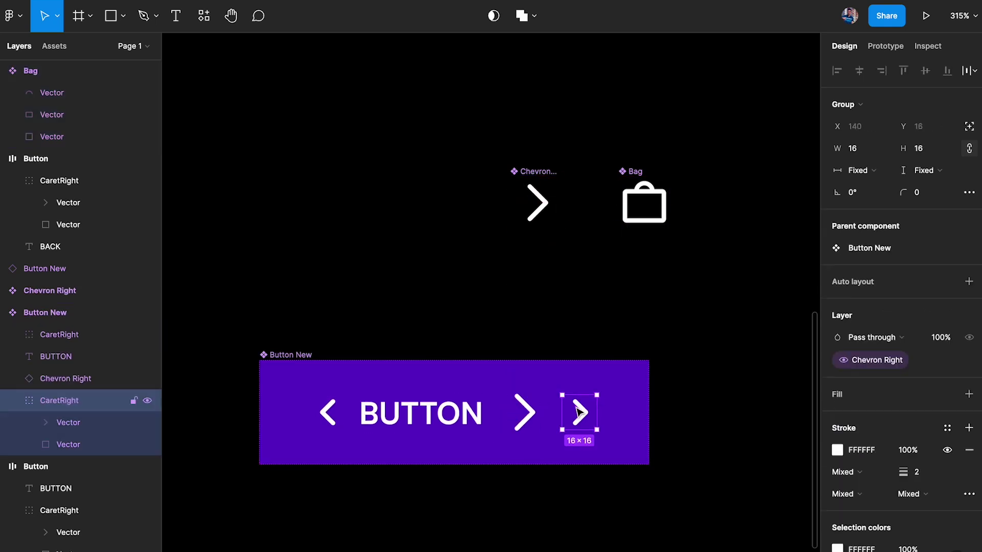
pyautogui.press('Delete')
pyautogui.click(450, 413)
pyautogui.click(521, 417)
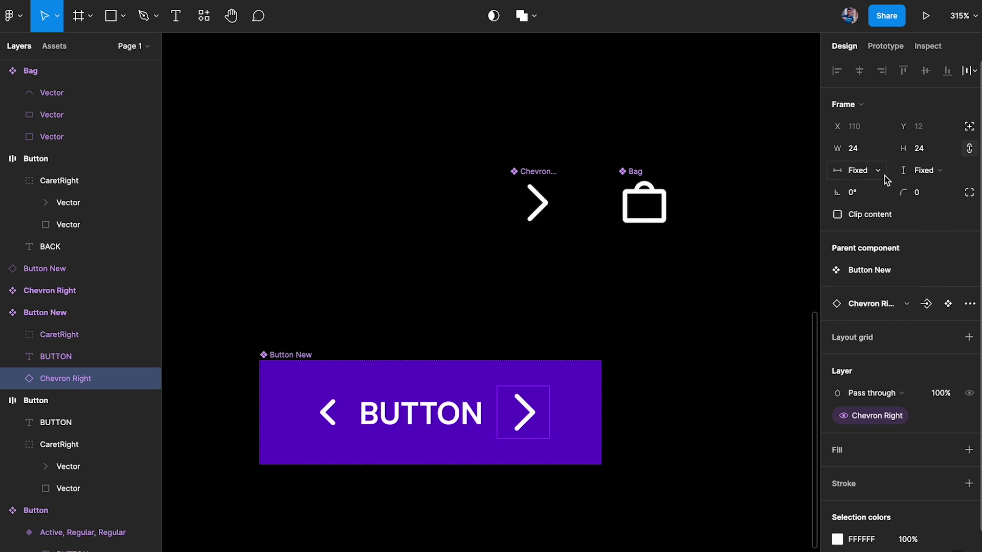
# Resize the Chevron Right instance inside Button New to 16 × 16
pyautogui.click(328, 412)
pyautogui.click(518, 424)
pyautogui.click(852, 149)
pyautogui.write('16')
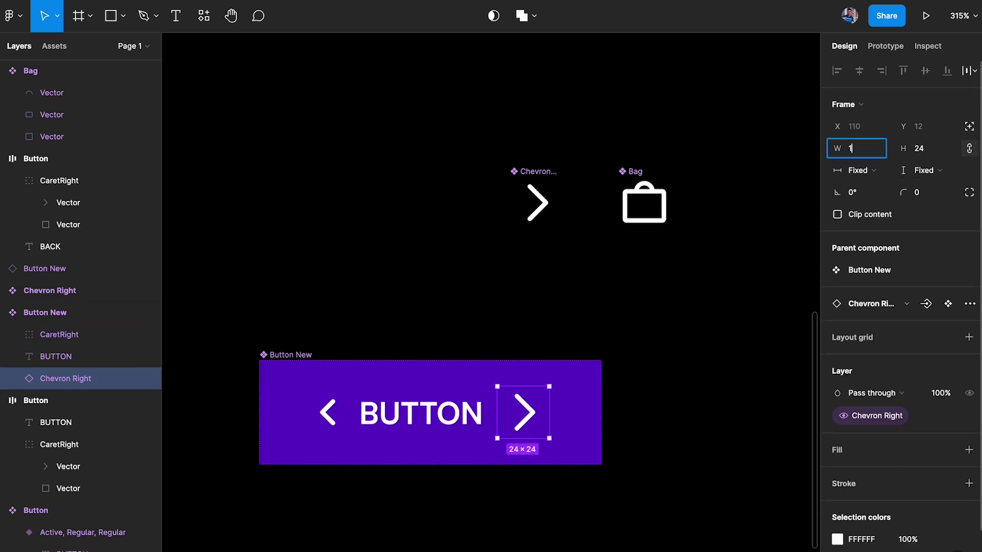
pyautogui.press('Return')
# Delete the chevron before the label in the Button New component
pyautogui.click(327, 412)
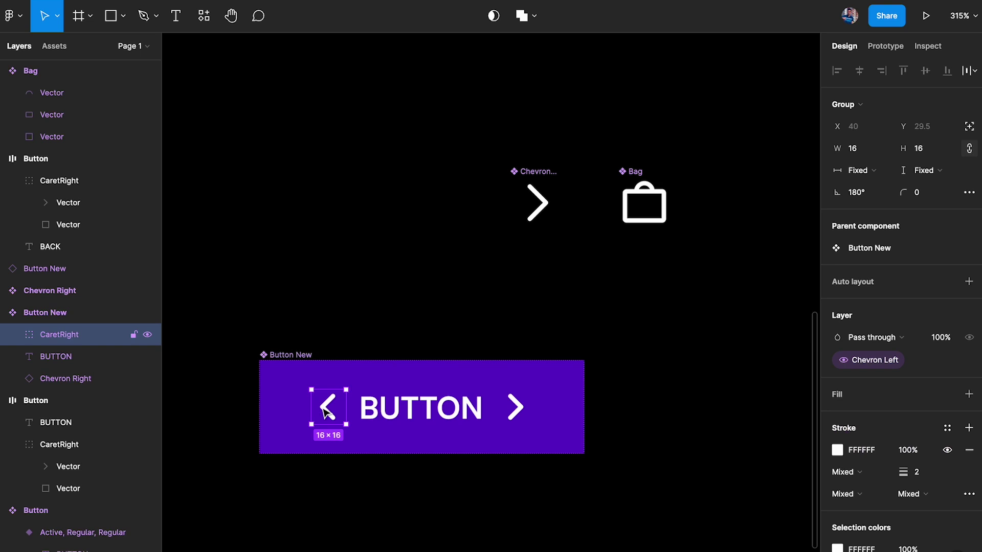
pyautogui.press('Delete')
pyautogui.scroll(-1, 402, 440)
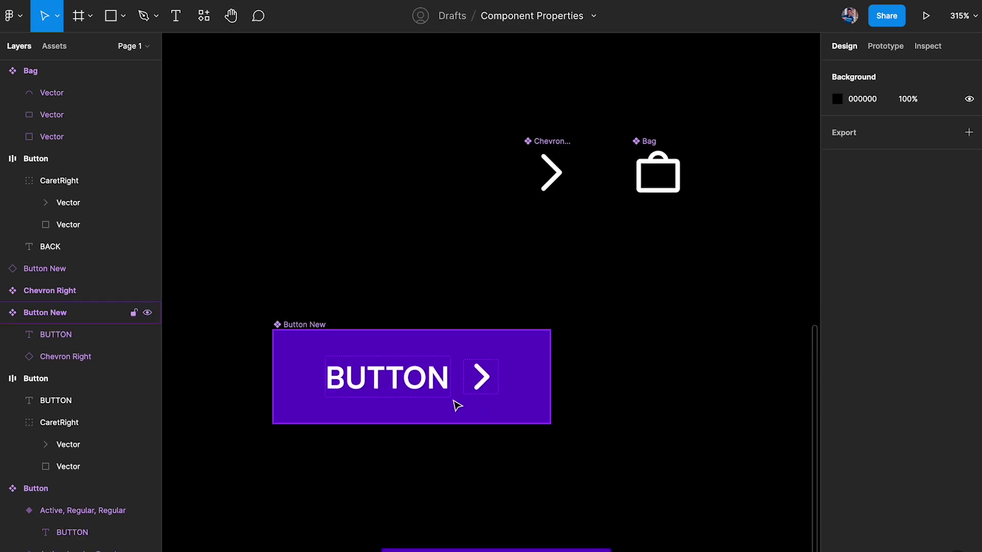
pyautogui.scroll(-2, 455, 392)
pyautogui.hscroll(-1, 456, 392)
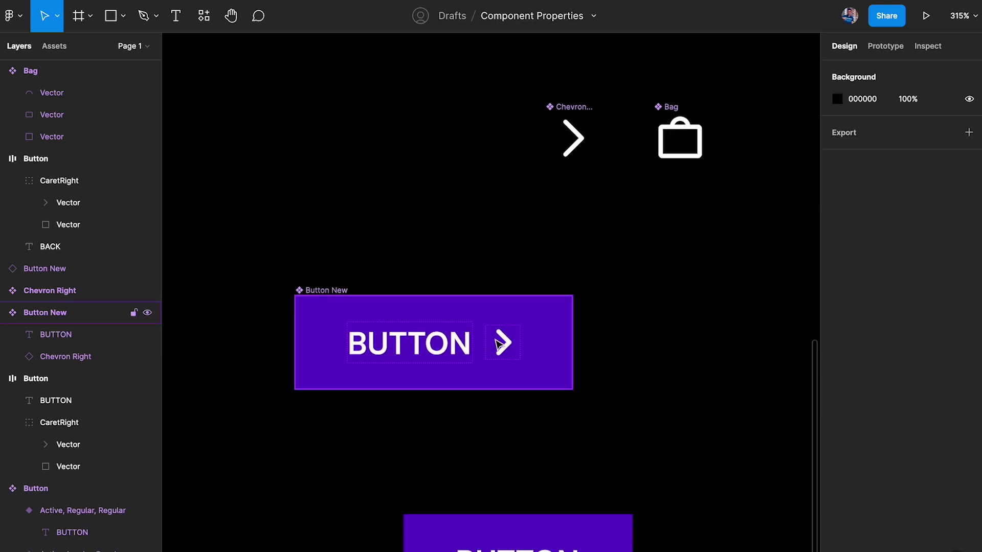
# Check the nested chevron's applied property and toggle Chevron Right on and back off on the Button New instance
pyautogui.click(504, 343)
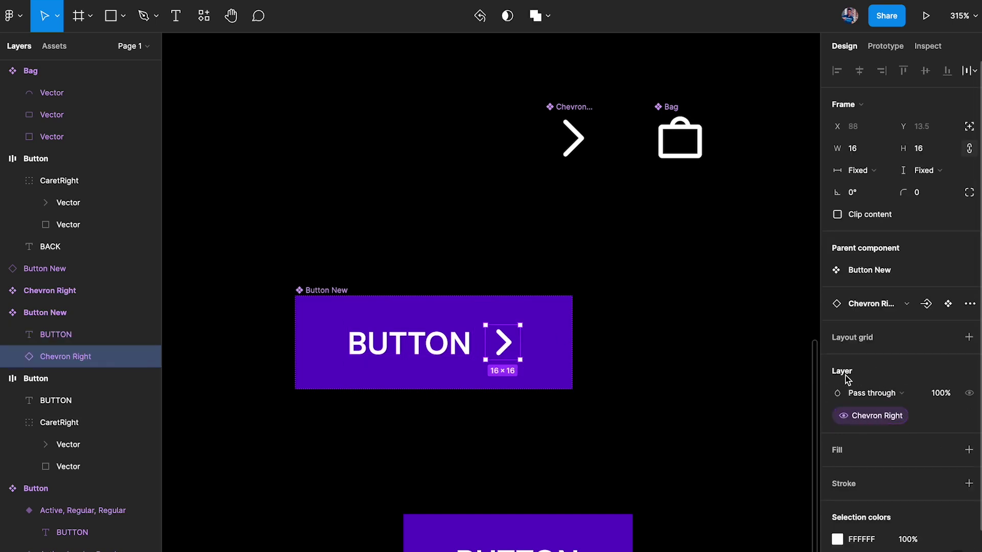
pyautogui.click(728, 347)
pyautogui.scroll(-3, 728, 348)
pyautogui.click(627, 409)
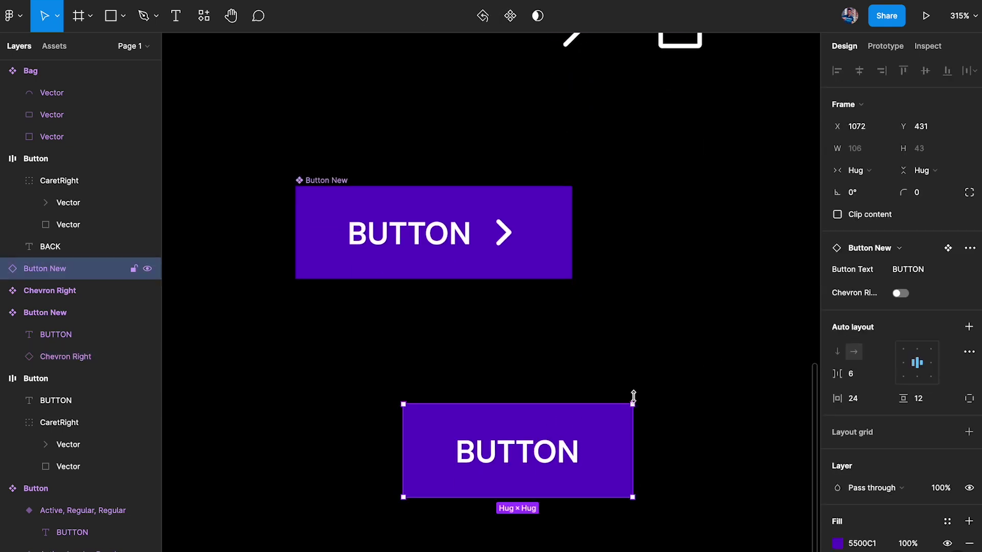
pyautogui.click(902, 295)
pyautogui.click(901, 294)
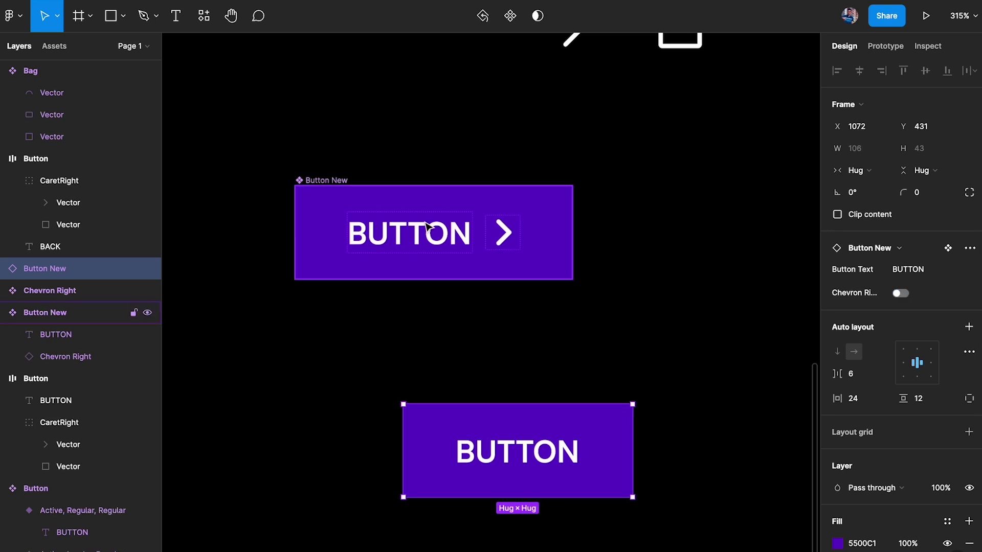
# Examine which local components can be swapped in for the nested chevron in the Button New component
pyautogui.doubleClick(504, 236)
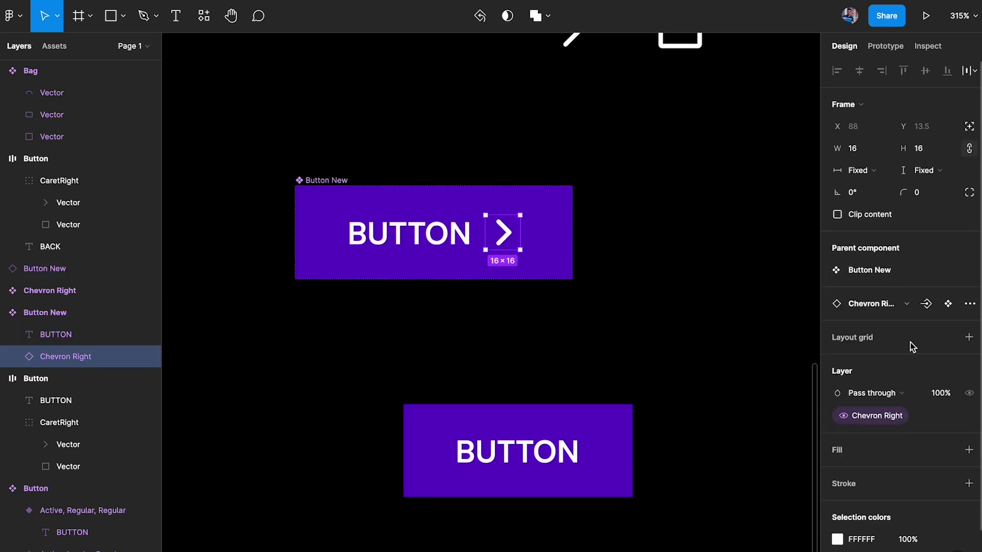
pyautogui.click(869, 307)
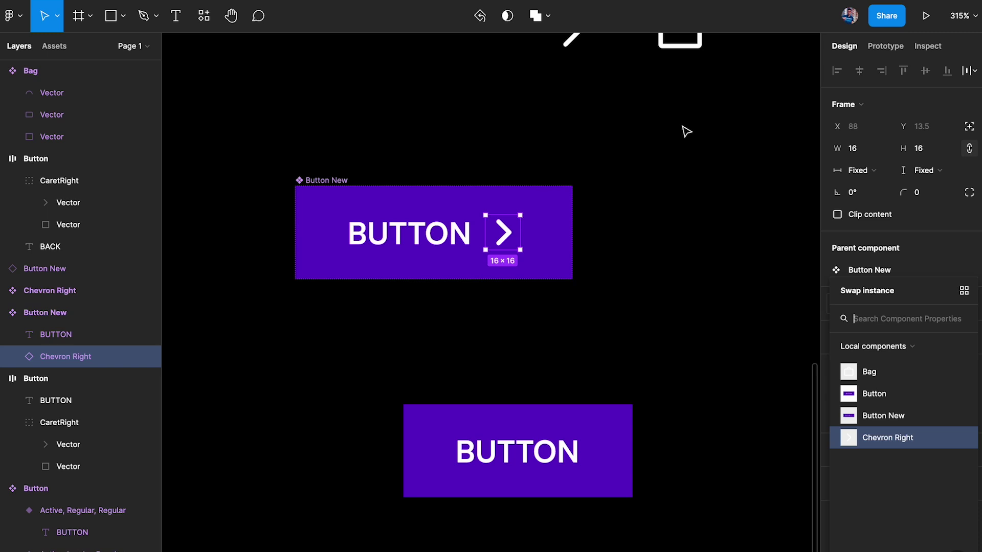
pyautogui.click(880, 348)
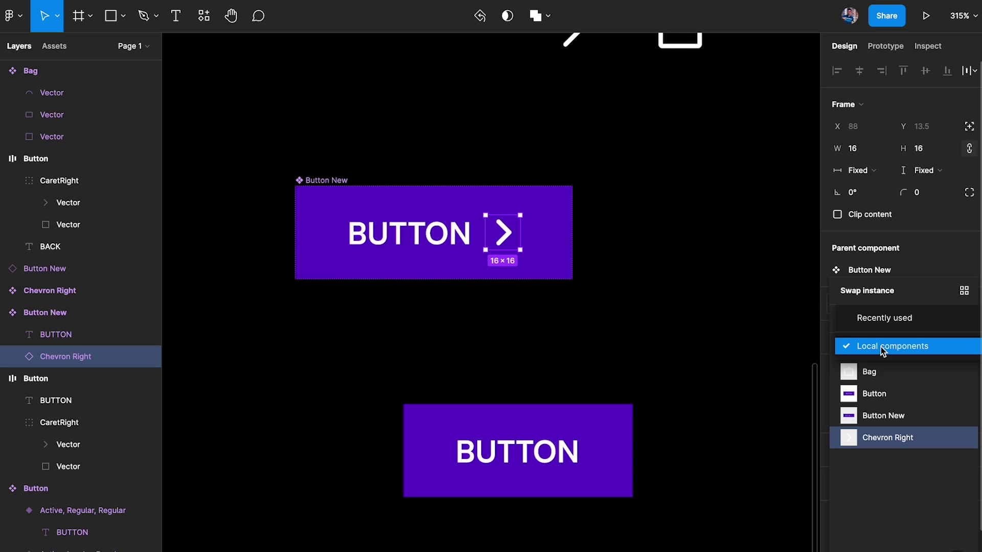
pyautogui.click(873, 347)
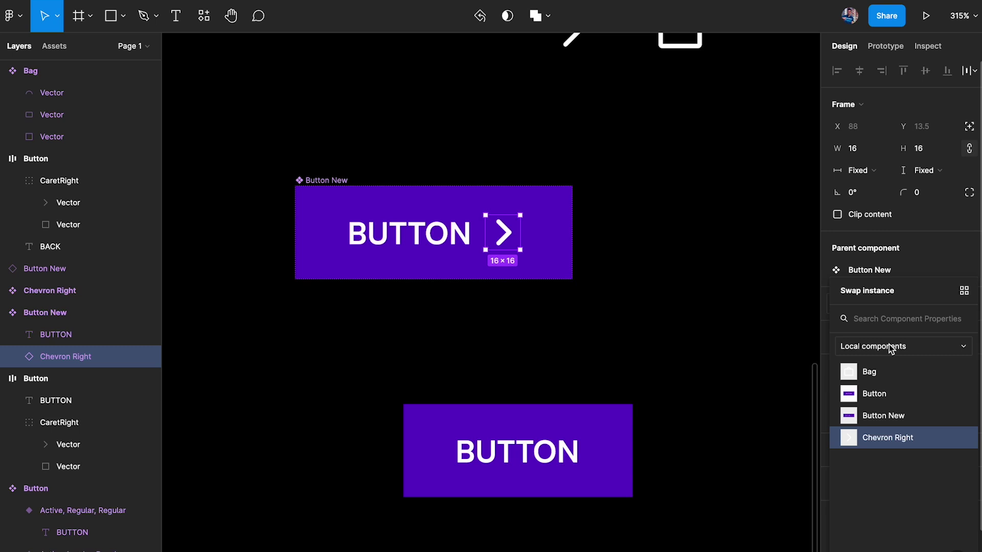
pyautogui.click(708, 287)
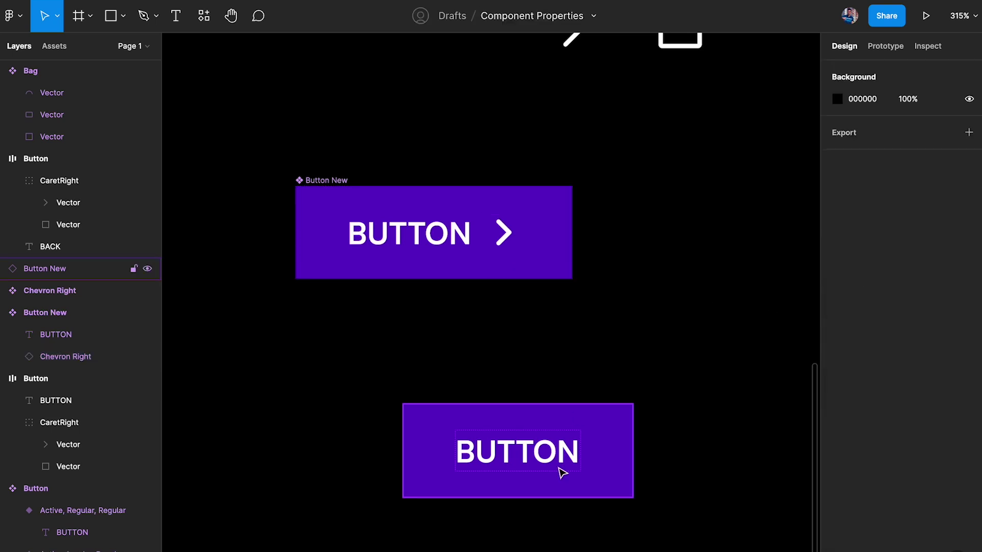
# Create an instance swap property named Icon Swap with the value Chevron Right for the nested chevron in Button New
pyautogui.doubleClick(500, 232)
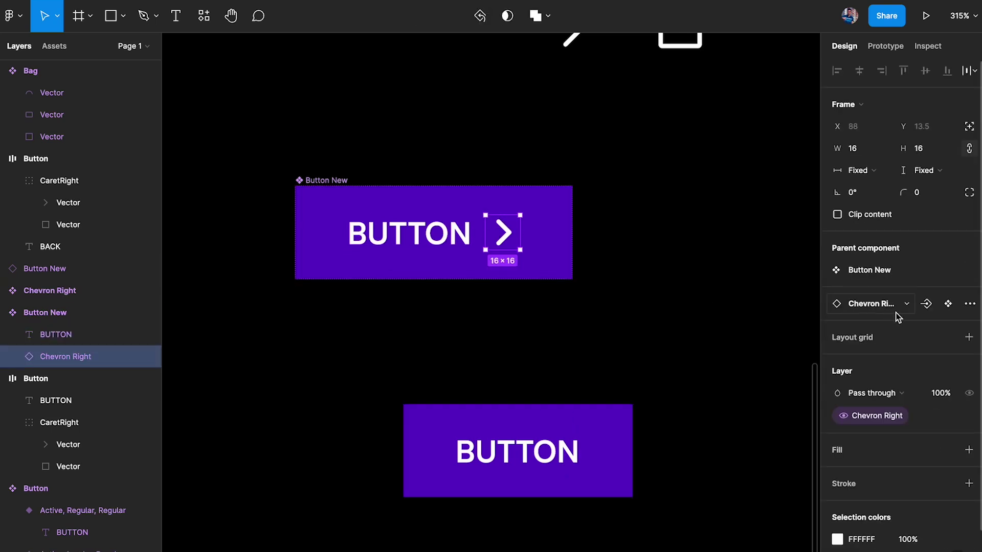
pyautogui.click(927, 305)
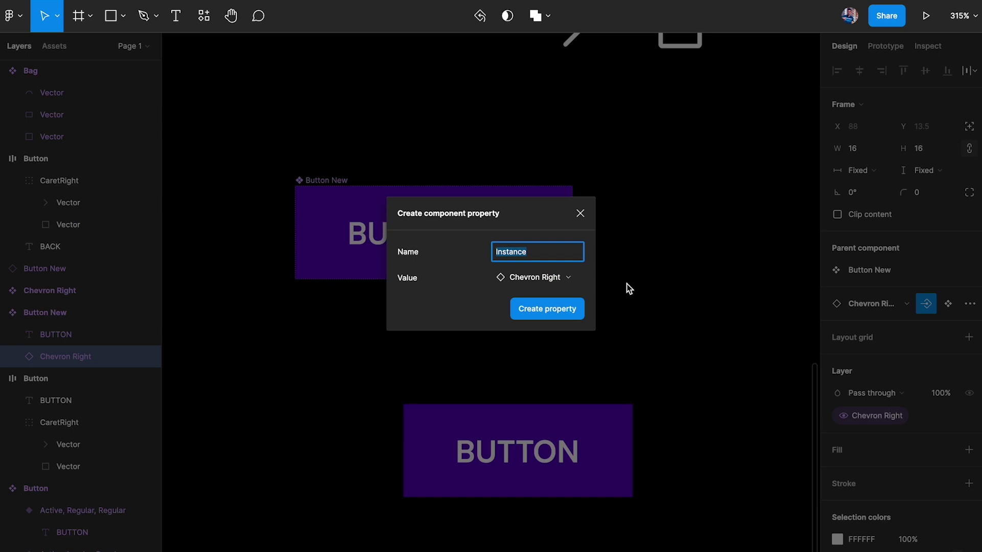
pyautogui.write('Icon Swap')
pyautogui.click(529, 282)
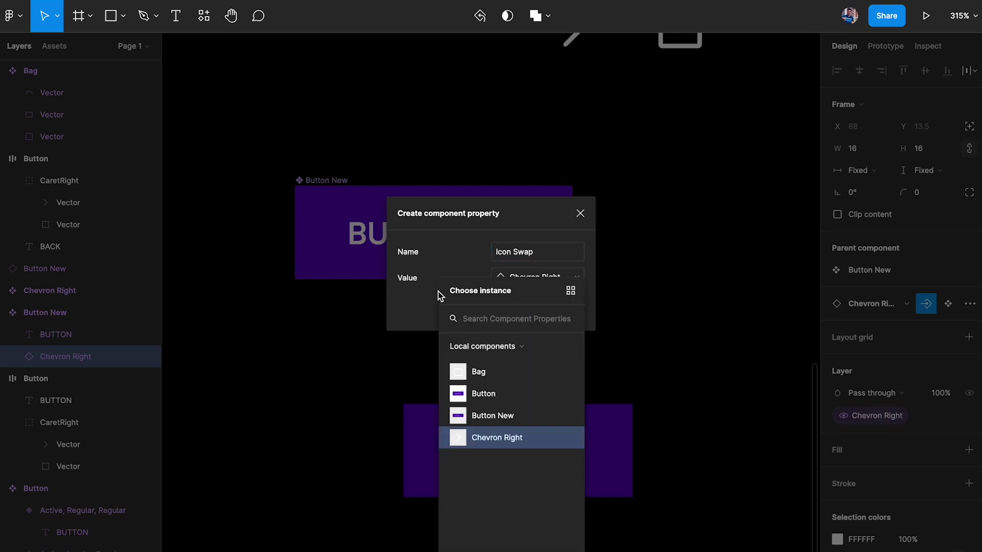
pyautogui.click(424, 303)
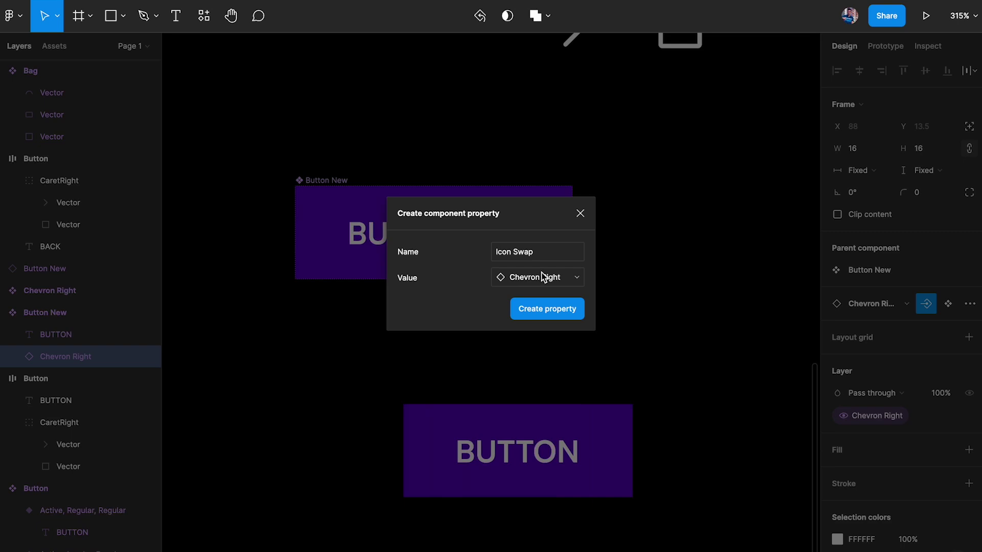
pyautogui.click(545, 311)
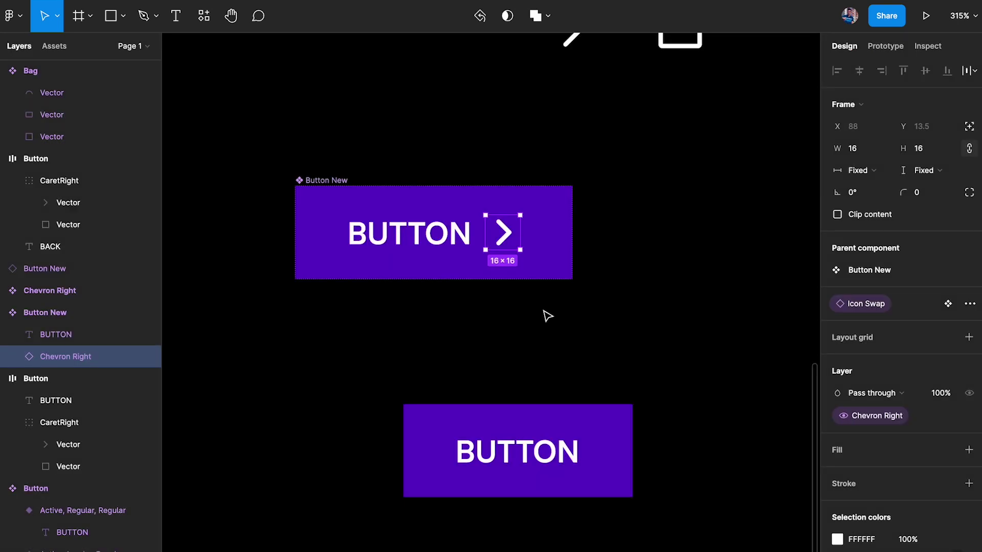
# Switch on the Chevron Right property on the Button New instance
pyautogui.scroll(-2, 542, 319)
pyautogui.click(496, 409)
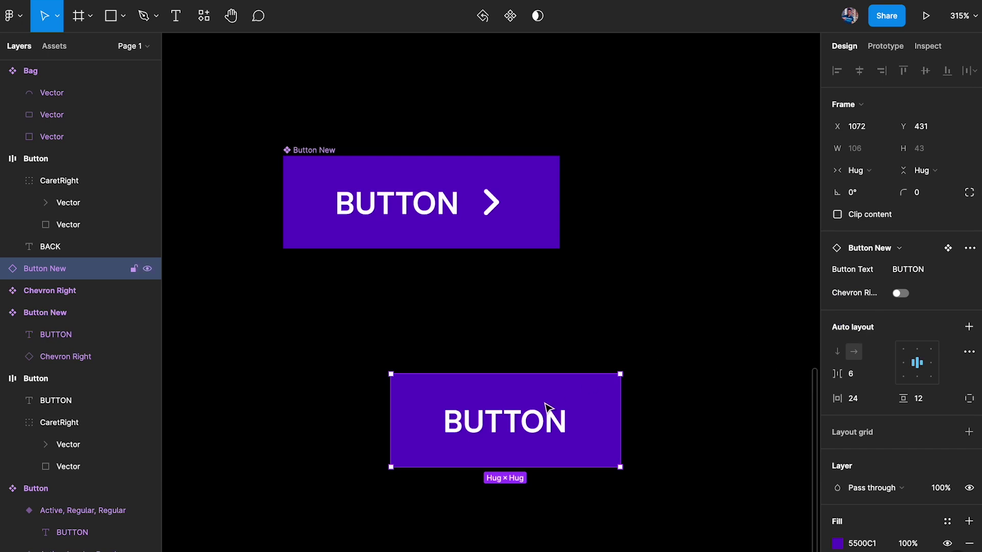
pyautogui.click(901, 294)
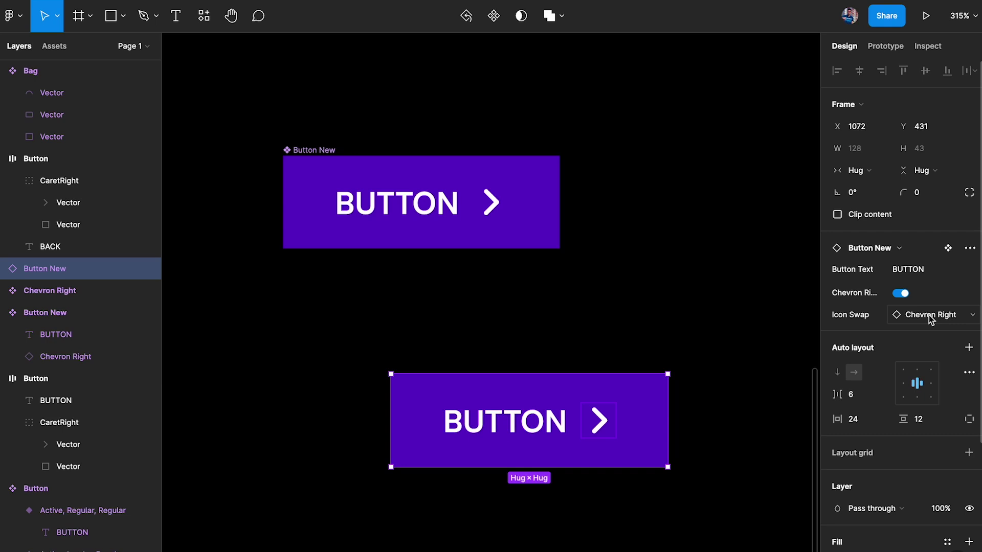
# Toggle Chevron Right off and on for the Button New instance and set its Icon Swap to Bag
pyautogui.click(902, 293)
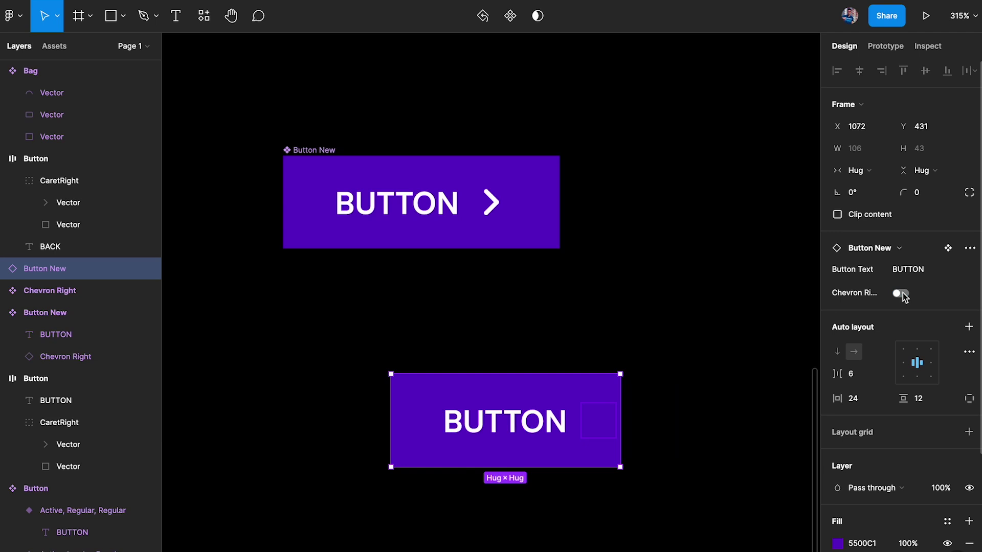
pyautogui.click(903, 295)
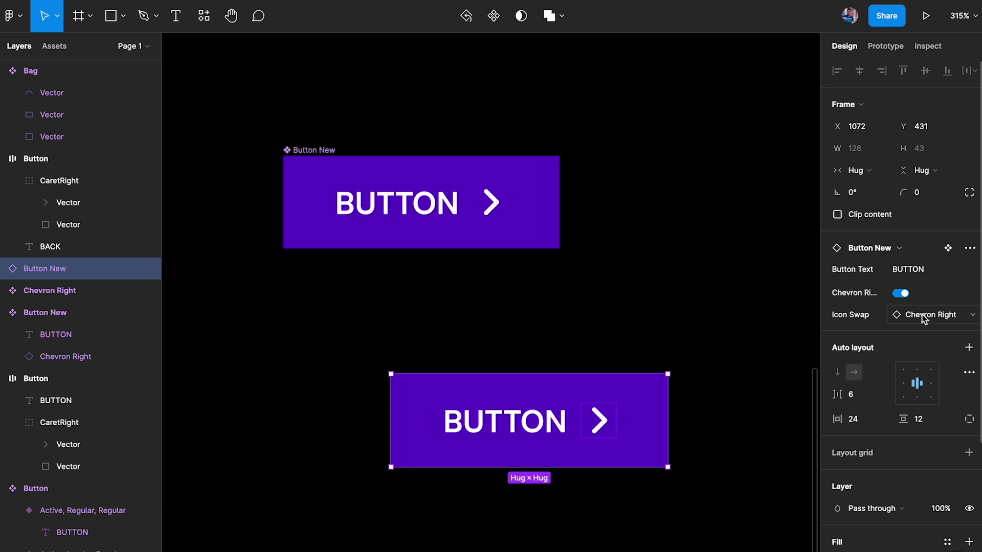
pyautogui.click(921, 317)
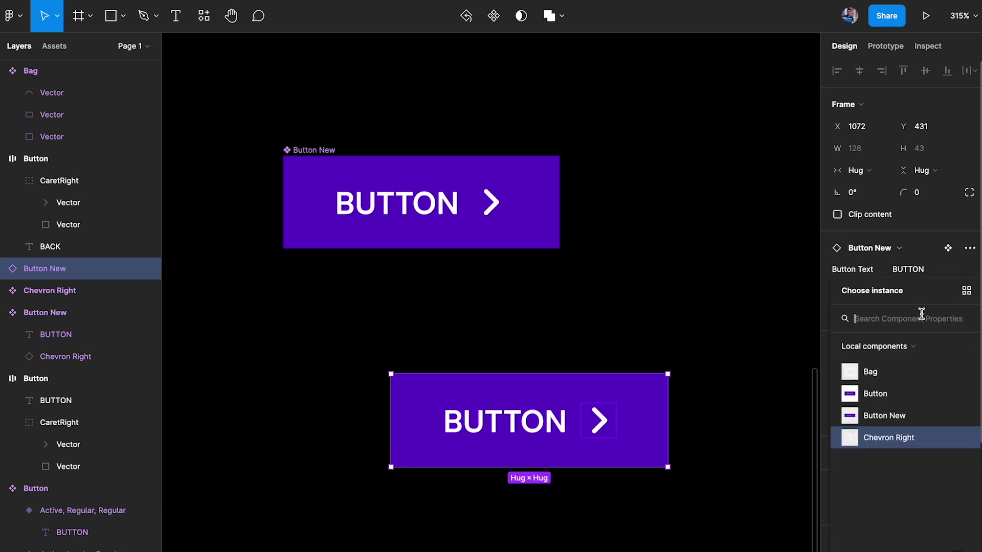
pyautogui.click(877, 377)
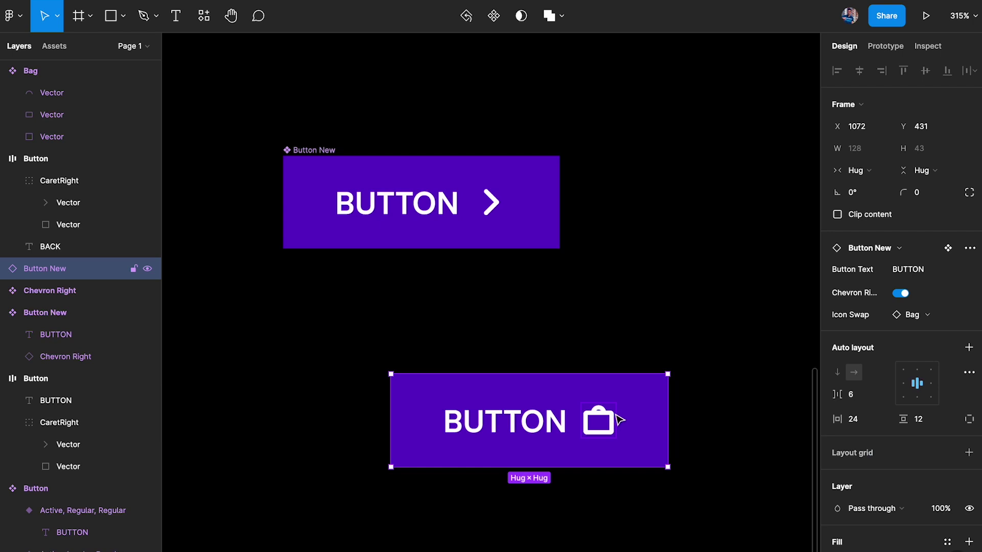
# Switch the instance's Chevron Right property off and back on, and review the components offered for Icon Swap
pyautogui.click(901, 293)
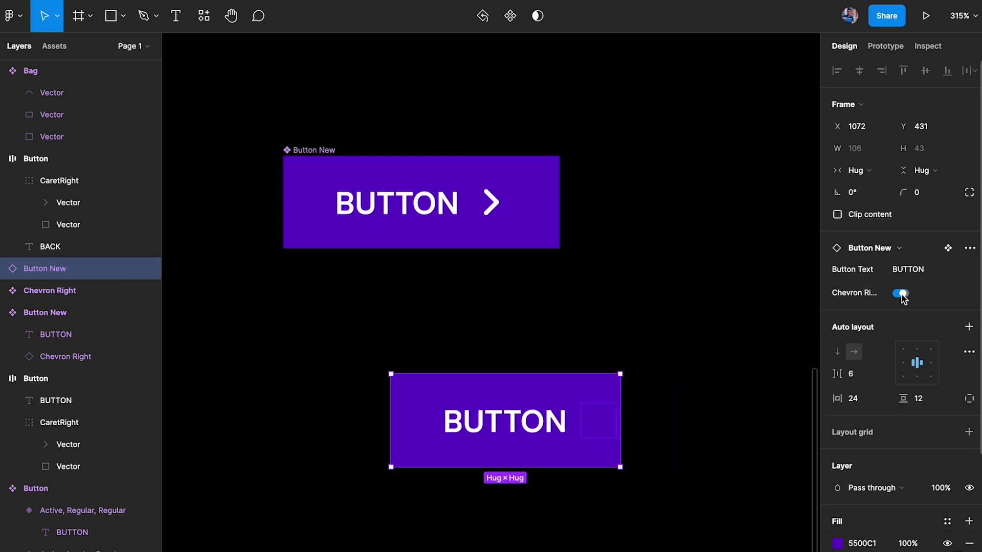
pyautogui.click(697, 302)
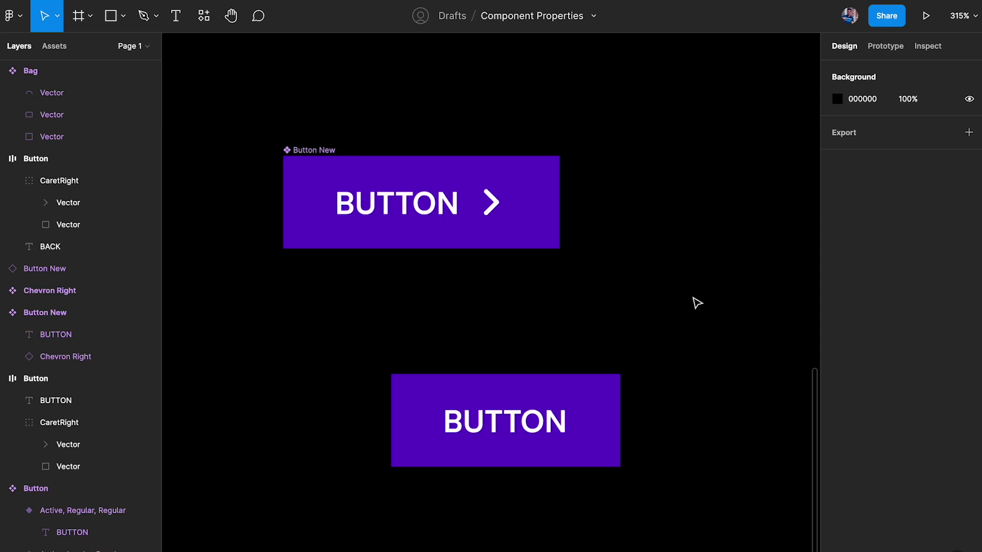
pyautogui.hotkey('ctrl', 'z')
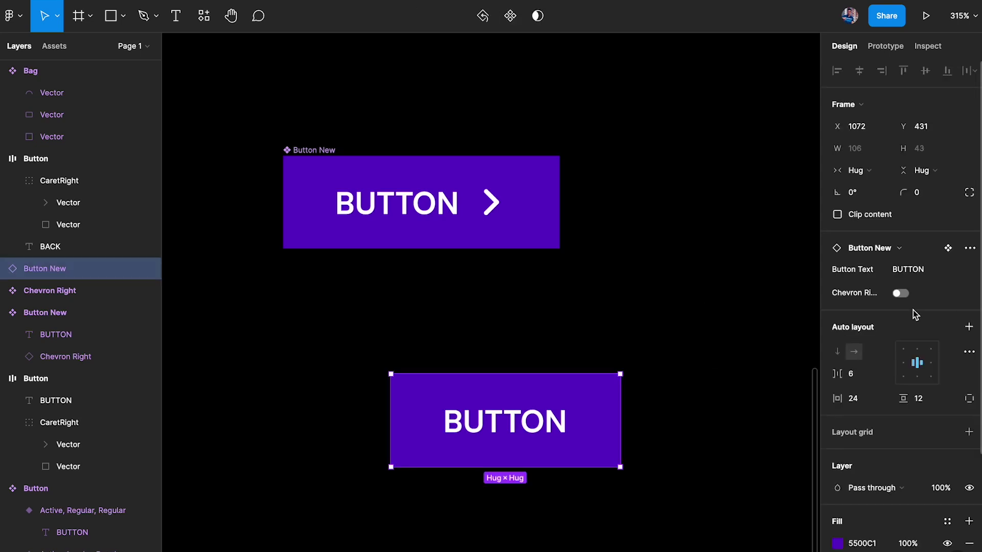
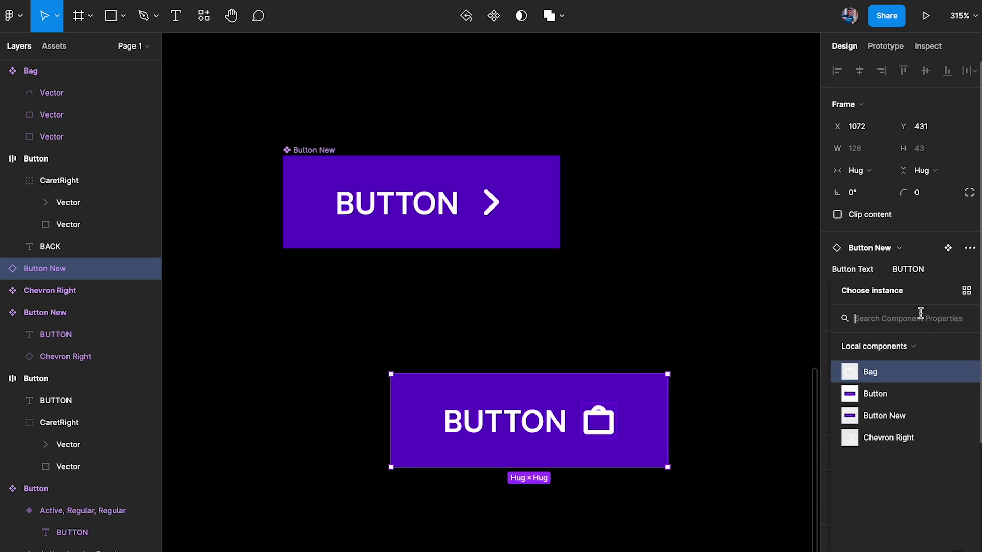
pyautogui.click(917, 233)
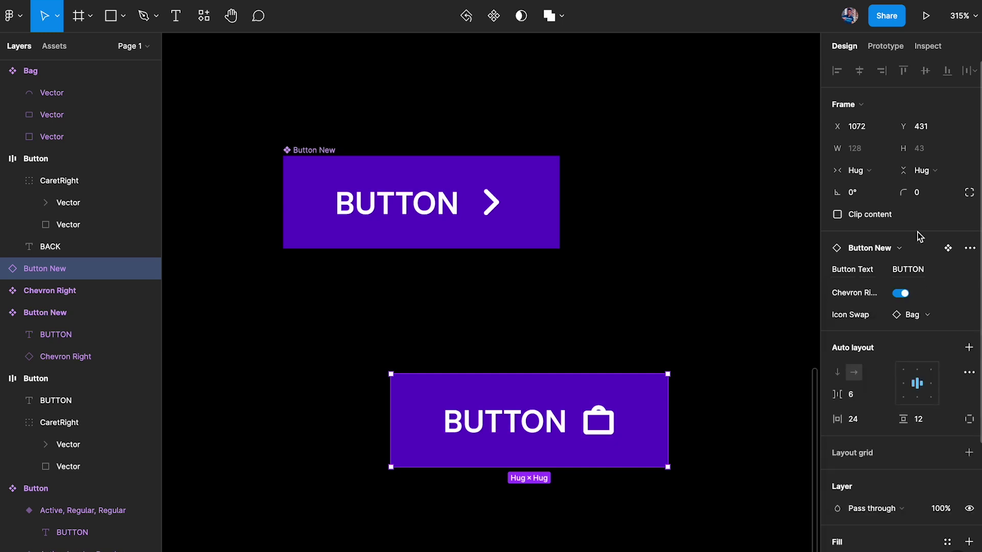
# Test the bag icon's visibility by toggling the Chevron Right property repeatedly, leaving it switched on
pyautogui.click(901, 295)
pyautogui.click(903, 295)
pyautogui.click(902, 294)
pyautogui.click(902, 294)
pyautogui.click(901, 295)
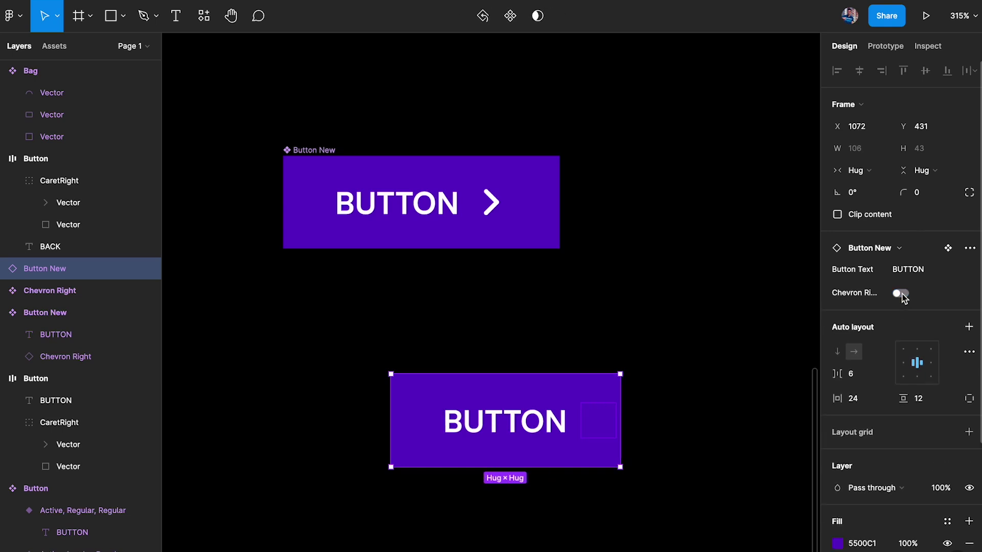
pyautogui.click(902, 294)
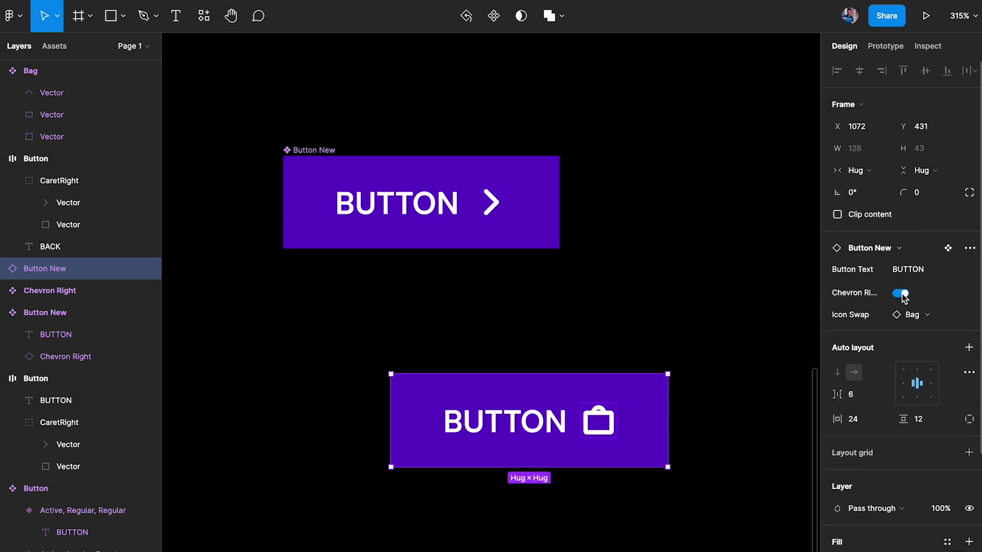
# Check the properties applied to the nested chevron in the main Button New component
pyautogui.doubleClick(456, 202)
pyautogui.click(492, 203)
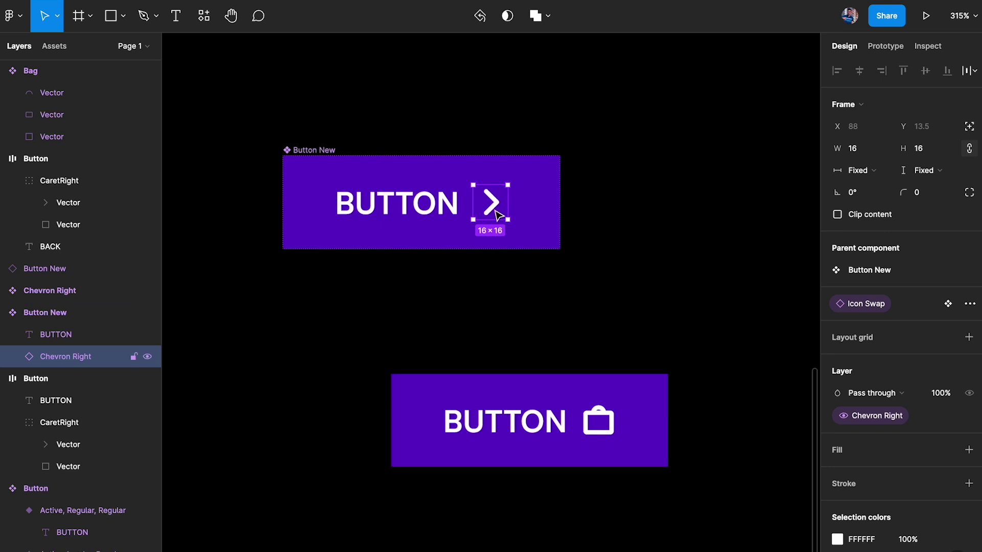
pyautogui.click(607, 217)
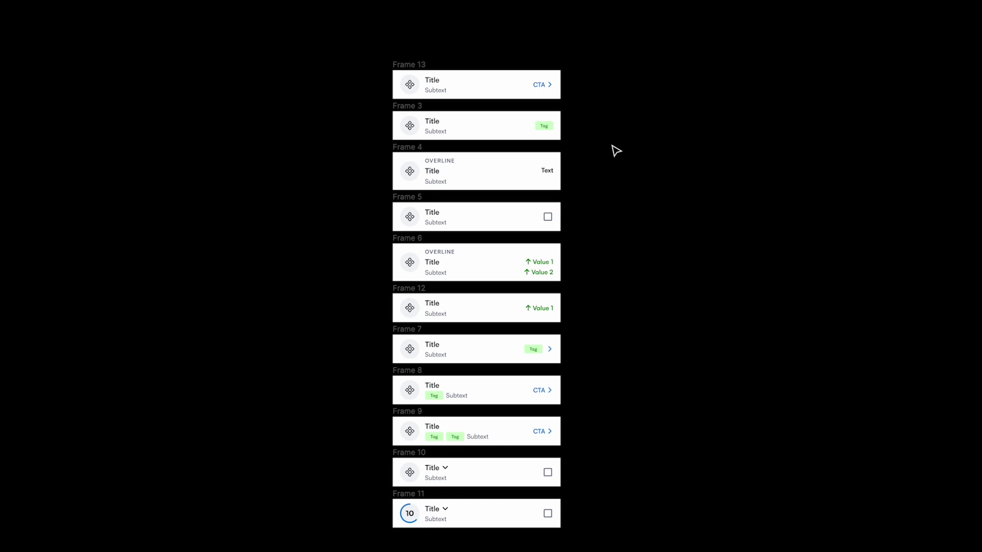
# Examine the icon, text and trailing elements of the list item designs in Frames 13, 3, 4, 5 and 6
pyautogui.scroll(5, 467, 72)
pyautogui.click(357, 127)
pyautogui.doubleClick(355, 123)
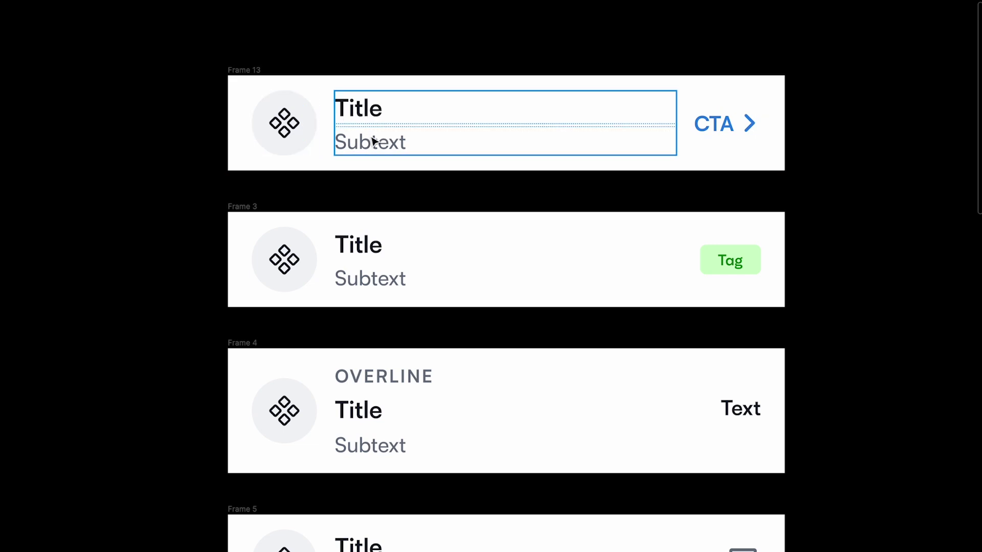
pyautogui.click(303, 136)
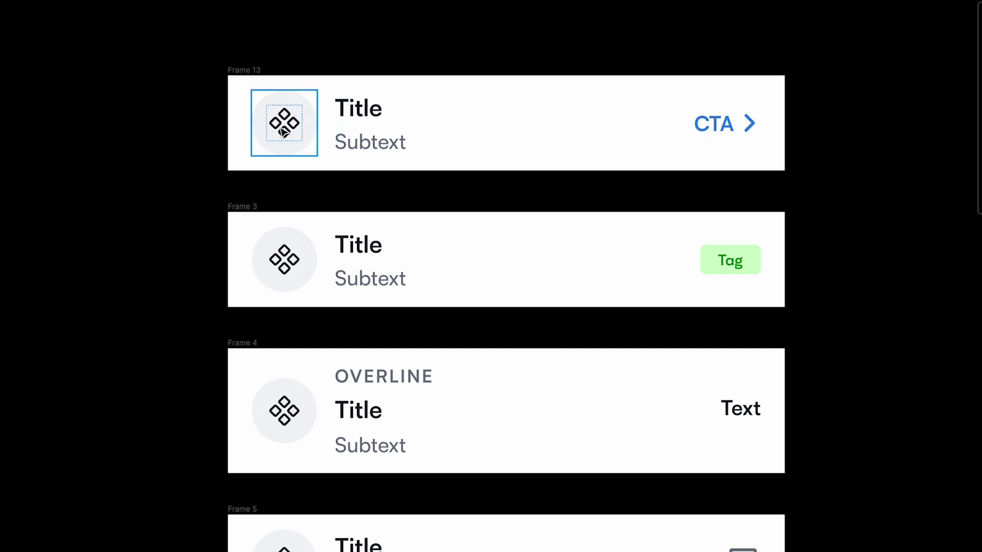
pyautogui.click(660, 104)
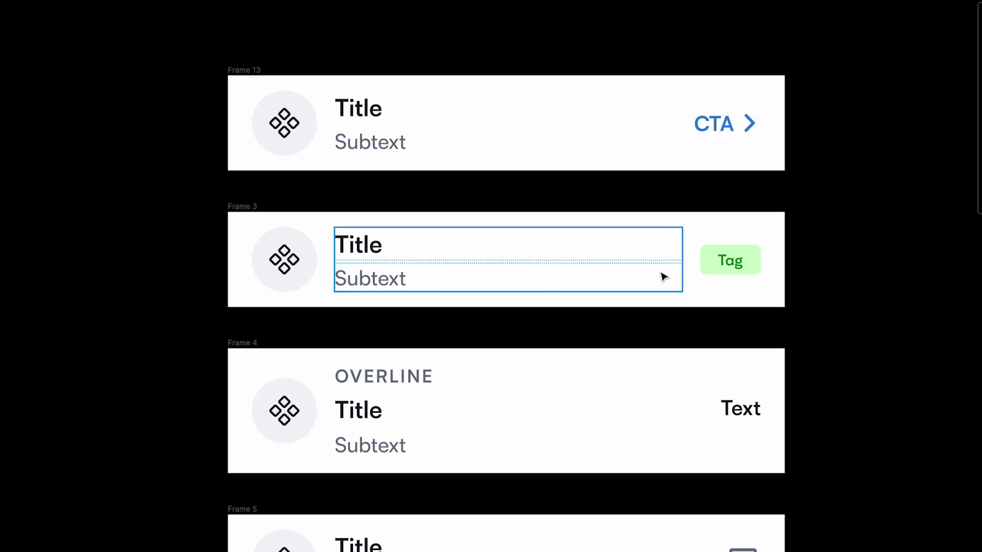
pyautogui.scroll(-2, 662, 266)
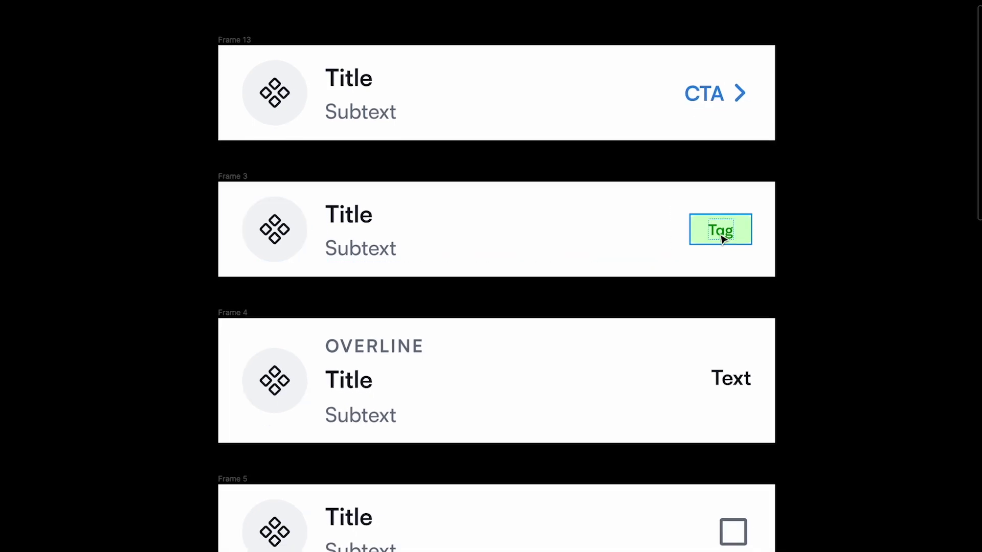
pyautogui.scroll(-3, 723, 238)
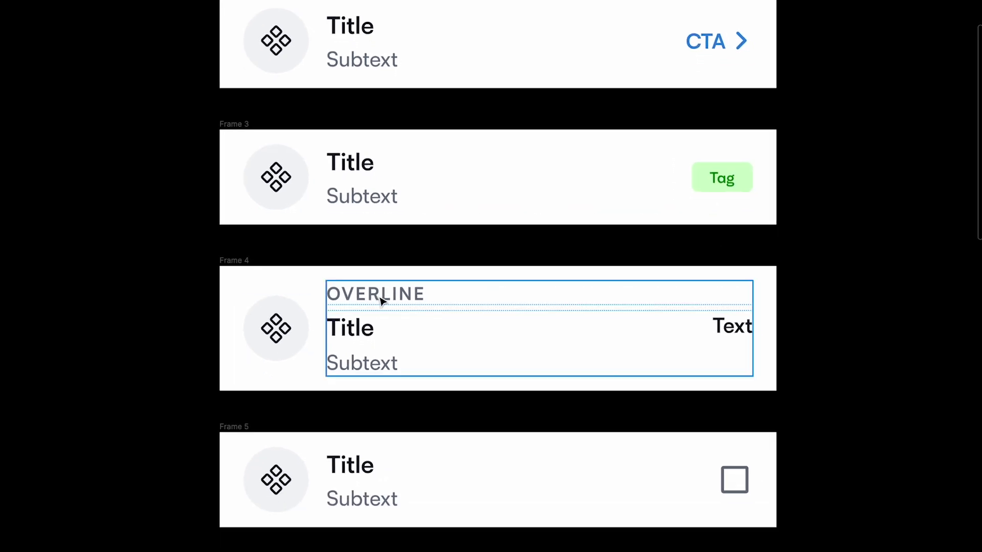
pyautogui.scroll(-5, 730, 334)
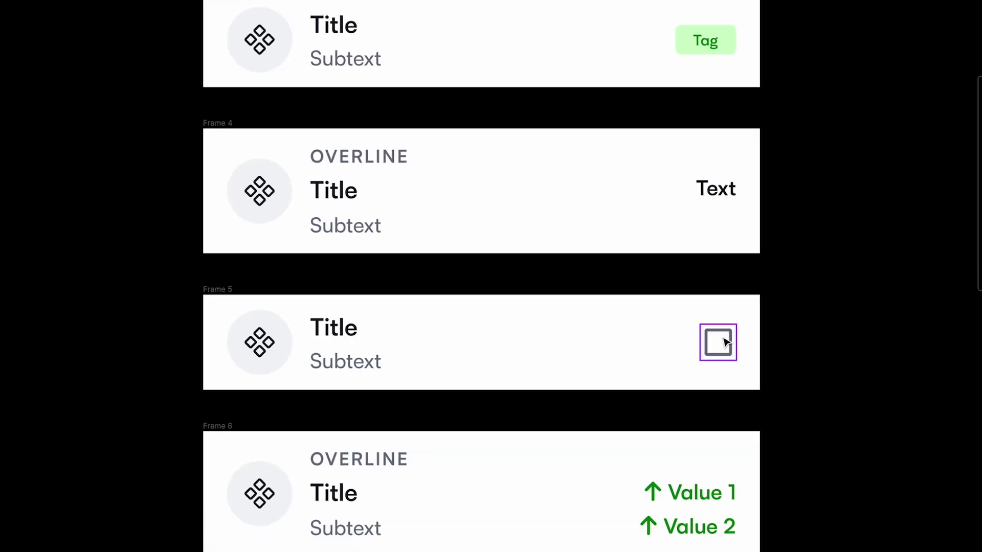
pyautogui.scroll(4, 725, 166)
pyautogui.scroll(-7, 701, 229)
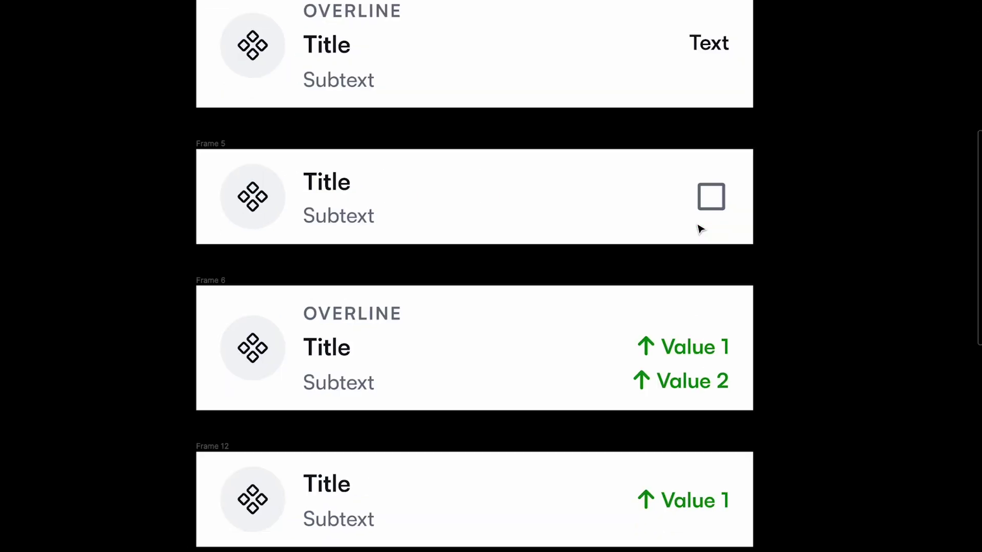
pyautogui.scroll(-1, 701, 229)
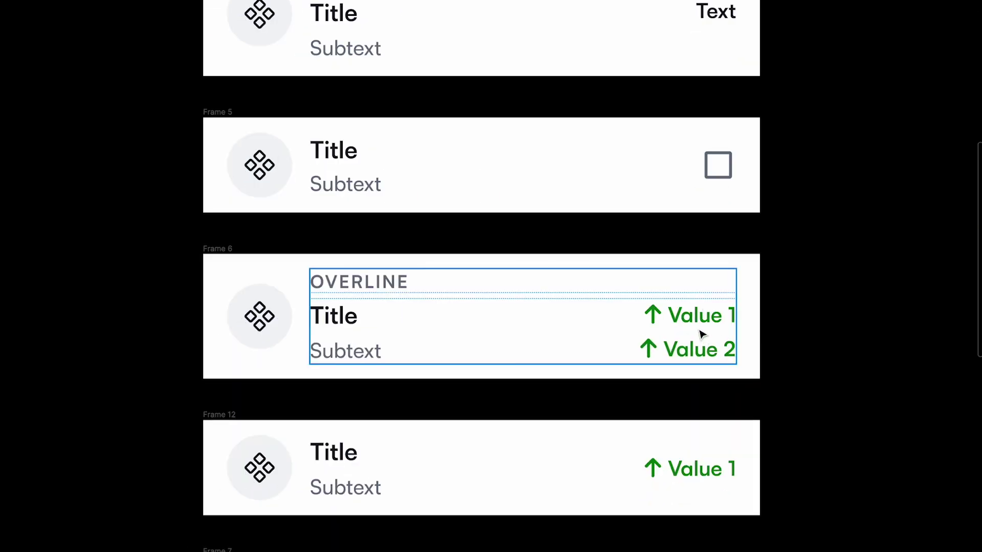
# Examine how tags, CTA, dropdown chevron, checkbox and progress ring vary across the list items in Frames 12 and 7 to 11
pyautogui.scroll(-5, 696, 330)
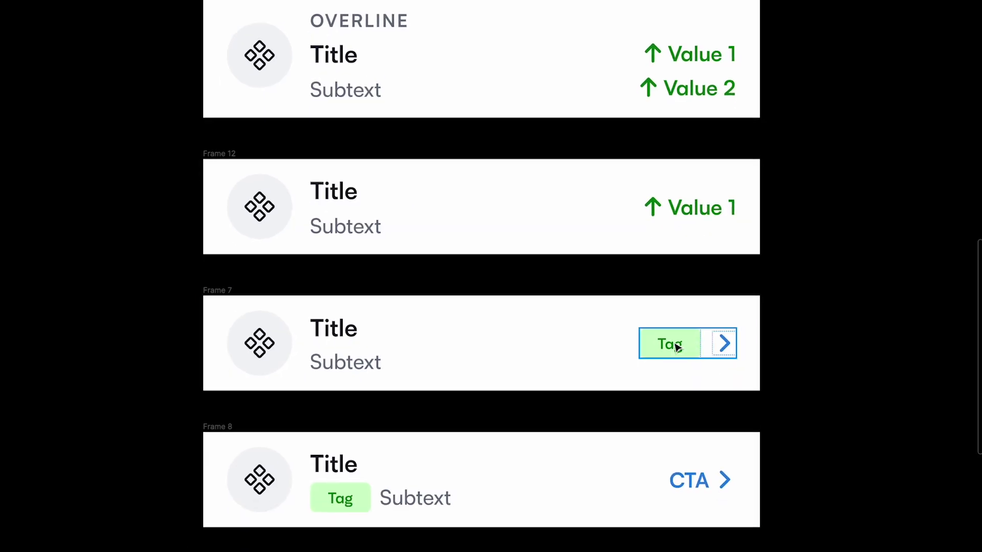
pyautogui.scroll(-1, 727, 348)
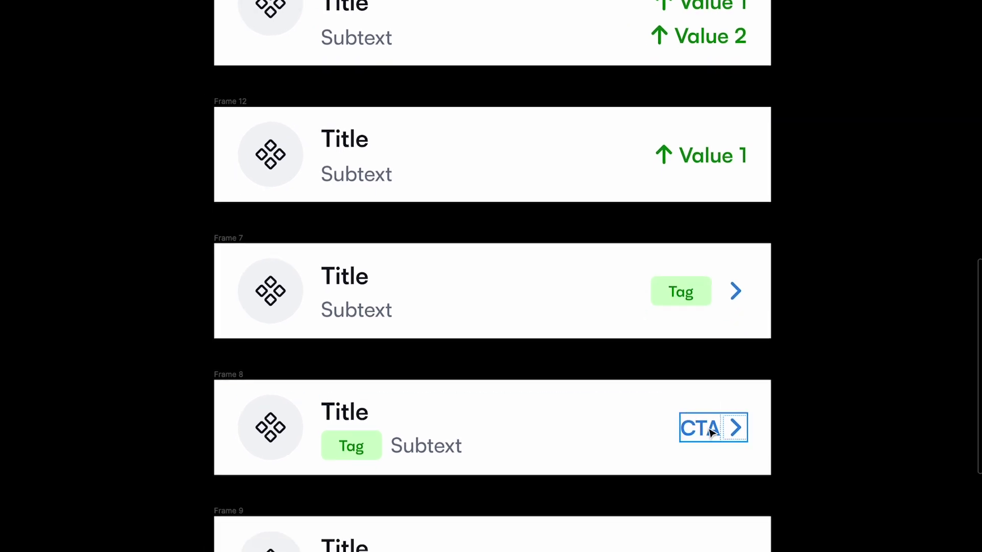
pyautogui.scroll(-1, 711, 432)
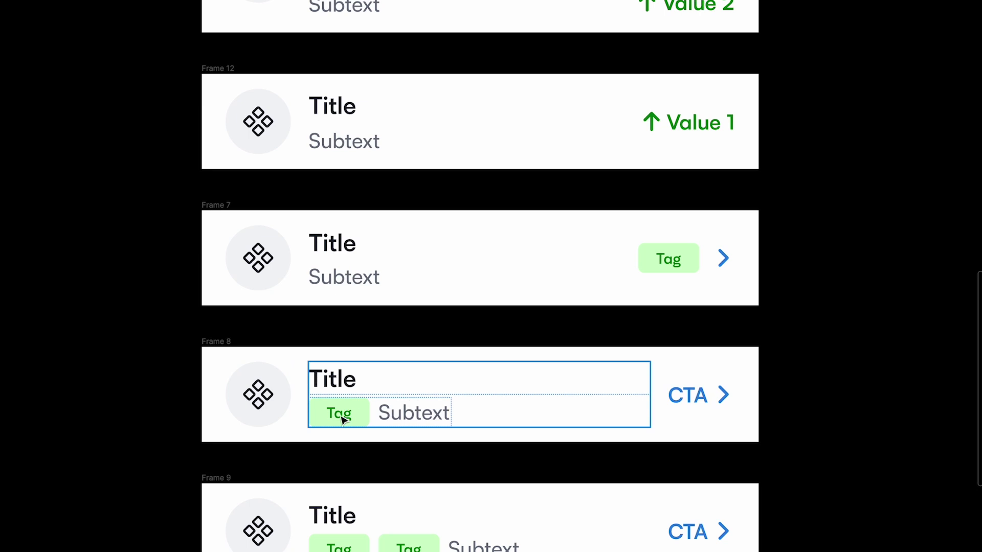
pyautogui.scroll(-2, 419, 419)
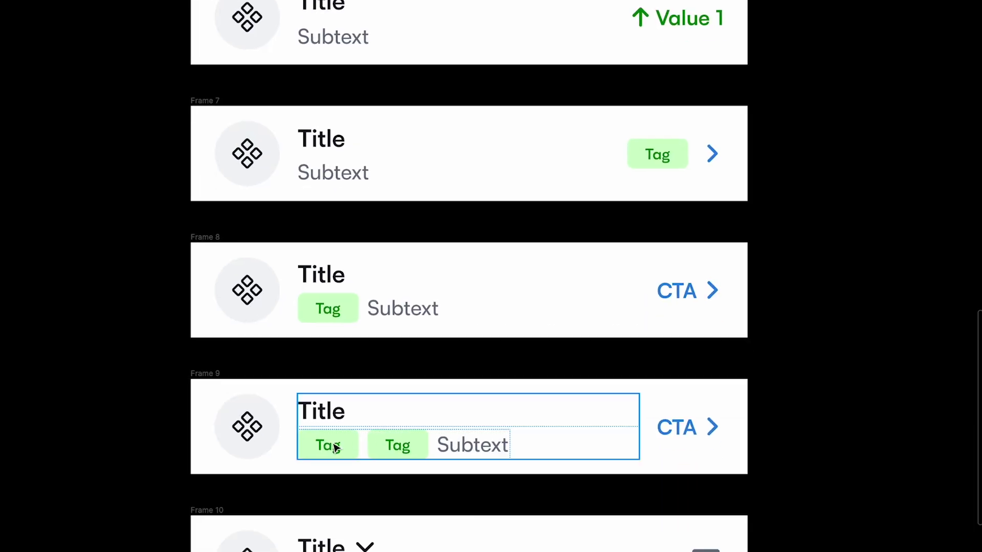
pyautogui.scroll(-3, 487, 448)
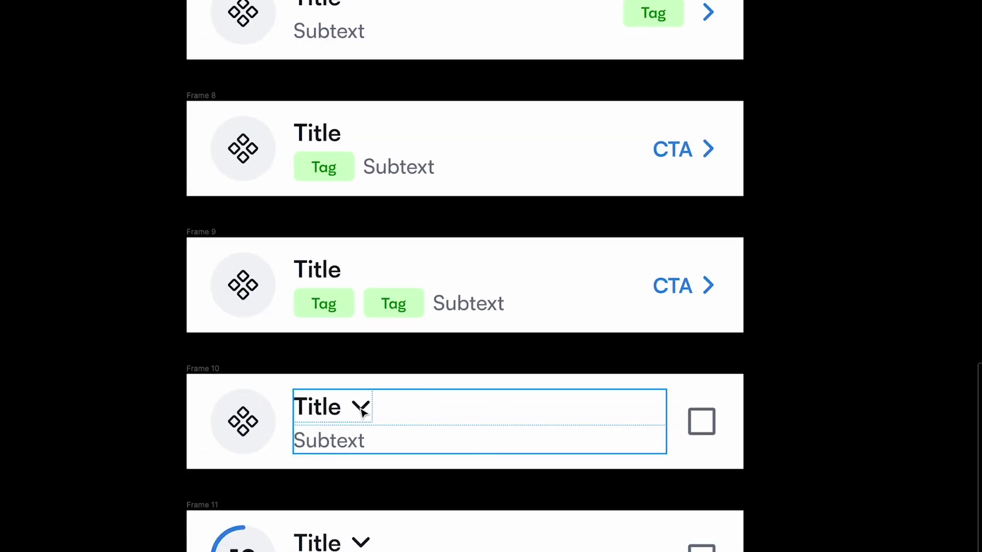
pyautogui.scroll(-3, 362, 412)
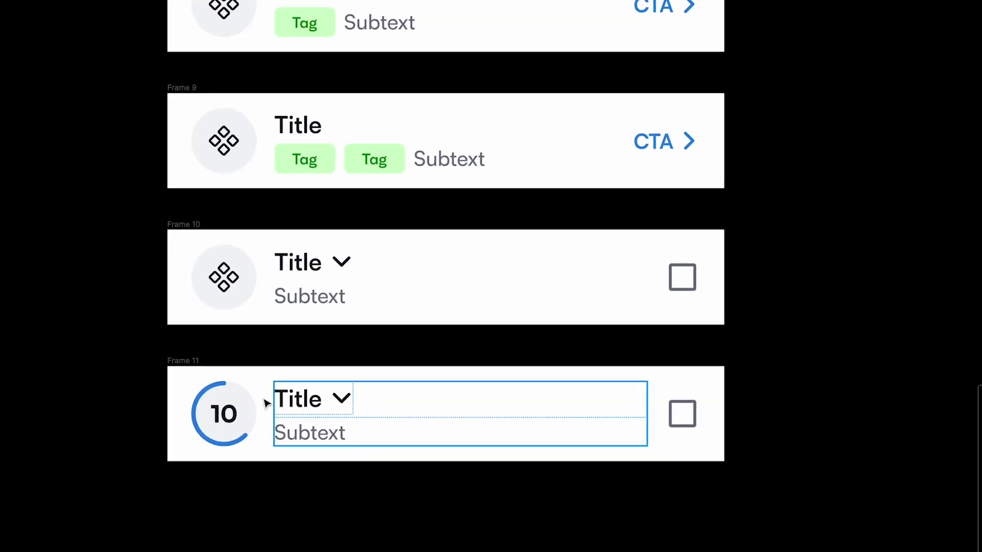
pyautogui.click(244, 407)
pyautogui.click(257, 537)
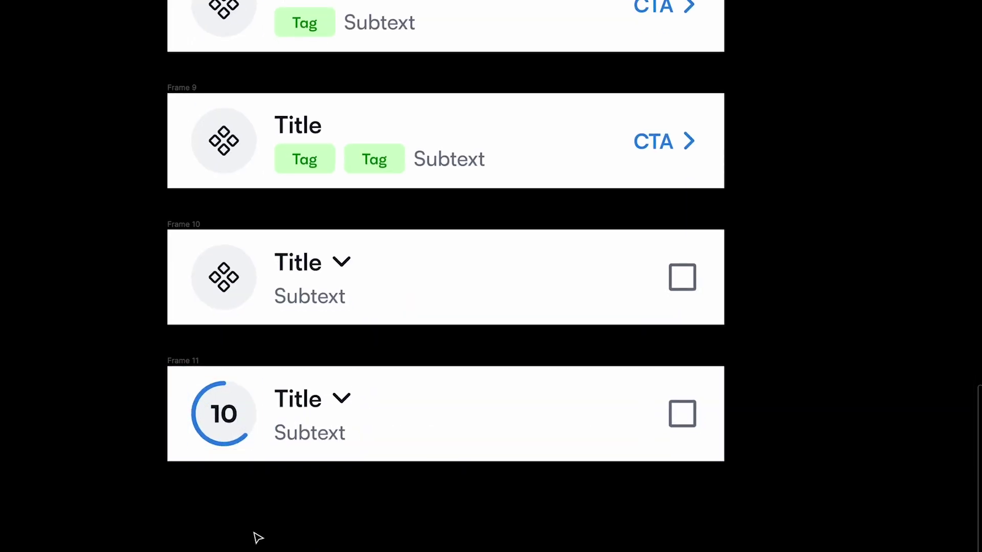
# Review the full stack of list item variations together, selecting all the frames and clearing the selection
pyautogui.scroll(-5, 258, 537)
pyautogui.scroll(-3, 257, 538)
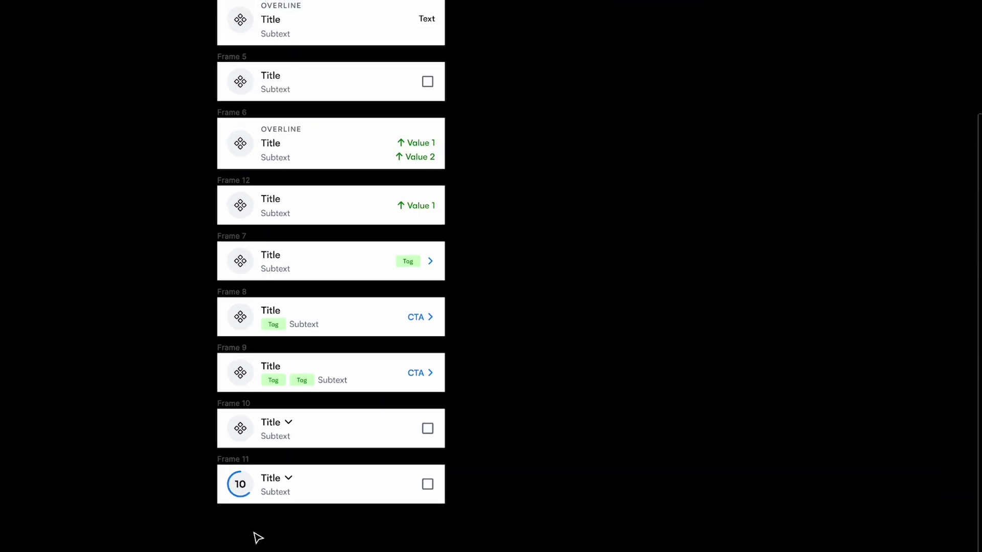
pyautogui.scroll(1, 256, 538)
pyautogui.scroll(1, 351, 409)
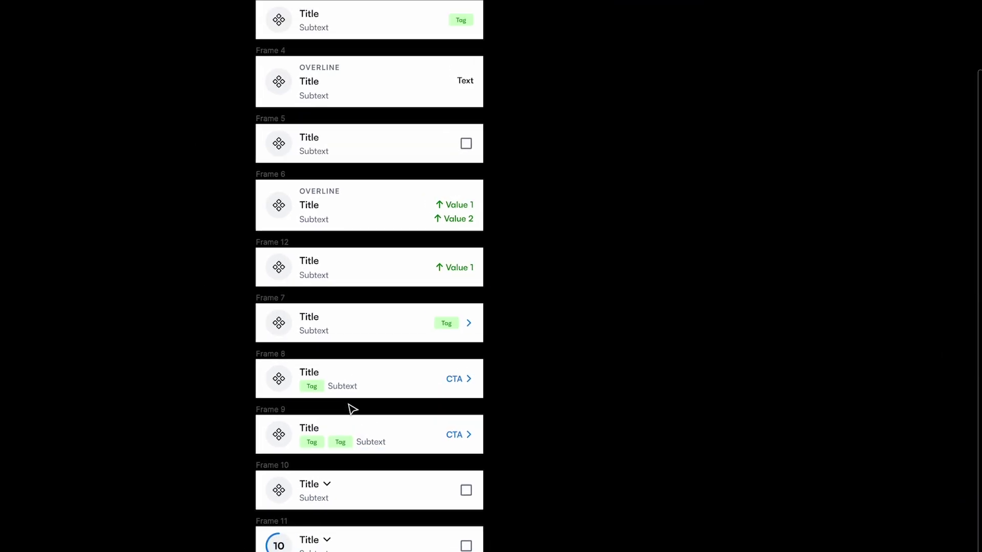
pyautogui.scroll(-2, 351, 409)
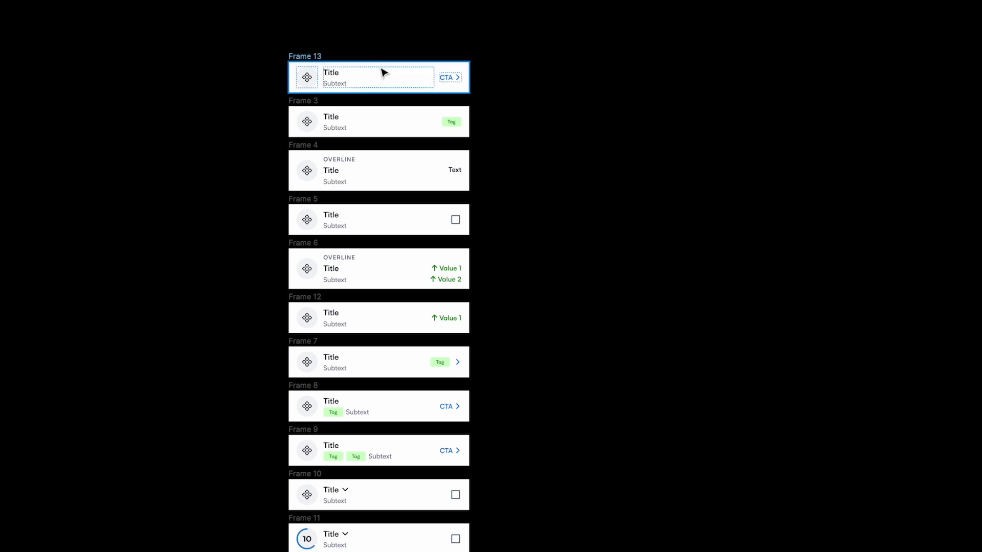
pyautogui.moveTo(213, 48); pyautogui.dragTo(486, 551)
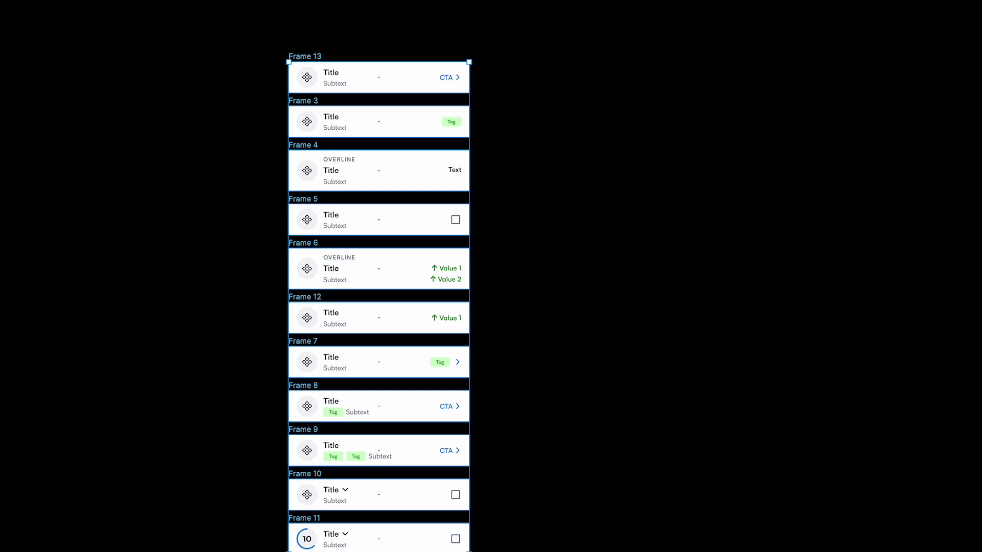
pyautogui.click(532, 511)
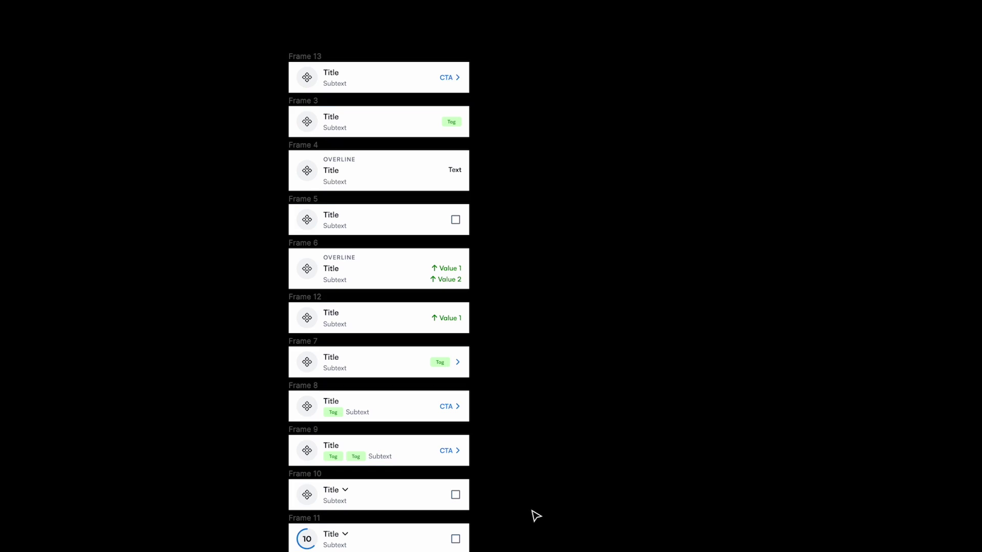
pyautogui.scroll(-1, 532, 511)
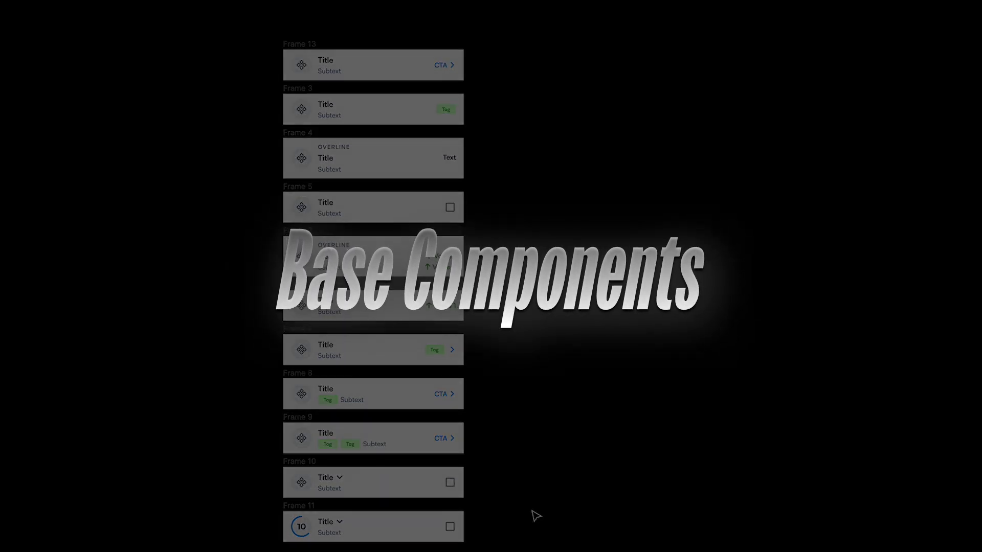
# Duplicate the Frame 13 list item with the CTA onto the empty canvas beside the stack of frames
pyautogui.click(315, 45)
pyautogui.moveTo(315, 45); pyautogui.dragTo(697, 257)
pyautogui.hscroll(3, 677, 259)
pyautogui.scroll(3, 518, 258)
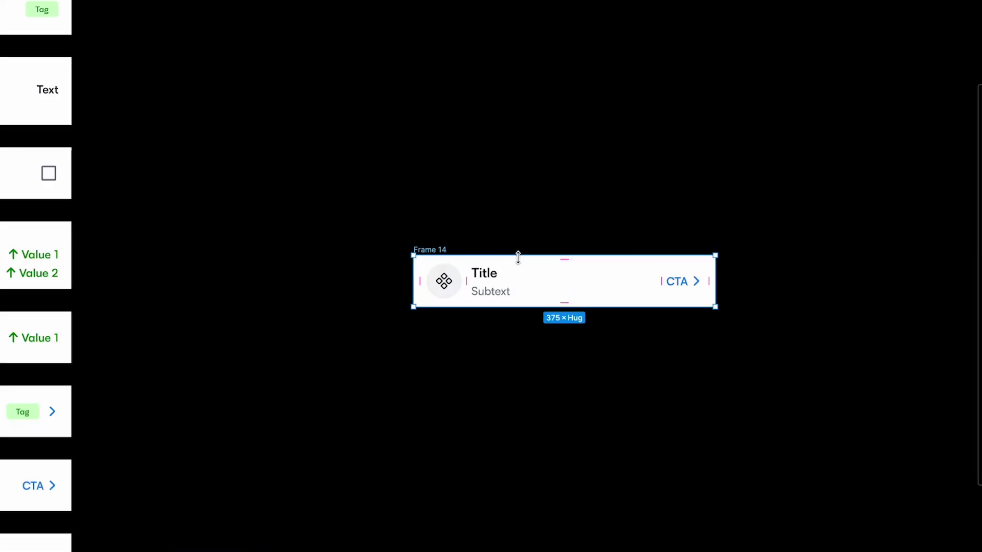
# Bring back the editor's side panels and delete the CTA with its chevron from the Frame 14 list item
pyautogui.scroll(5, 518, 258)
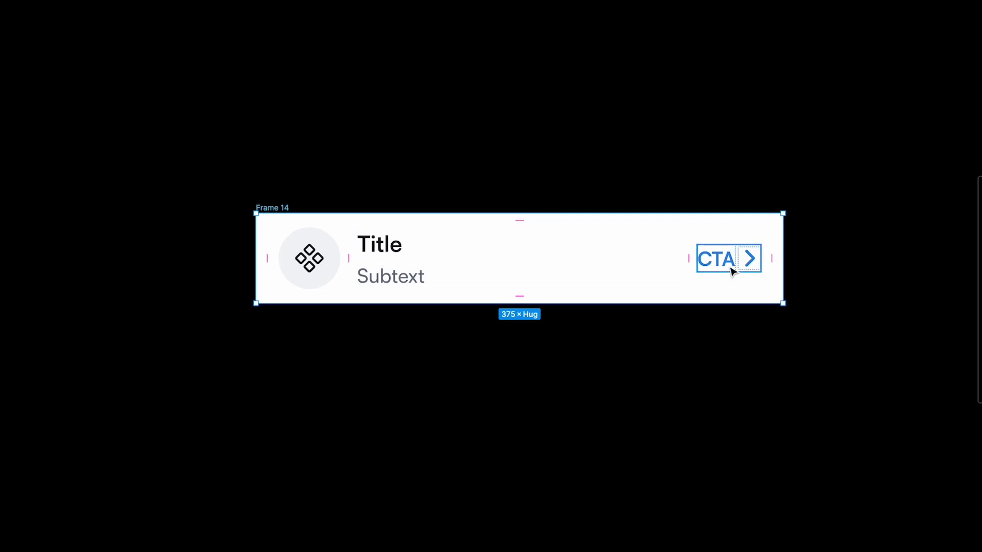
pyautogui.hscroll(2, 535, 204)
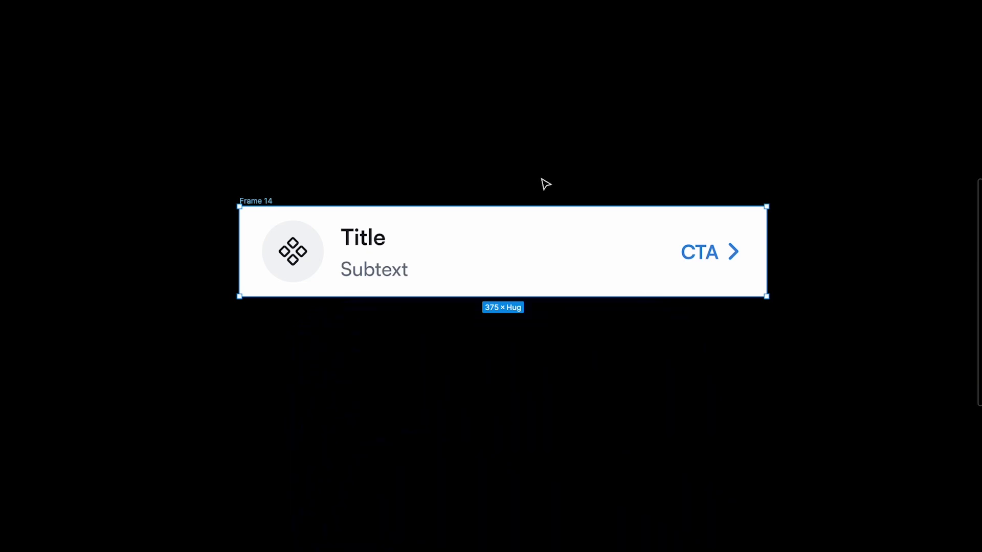
pyautogui.hotkey('ctrl', '\\')
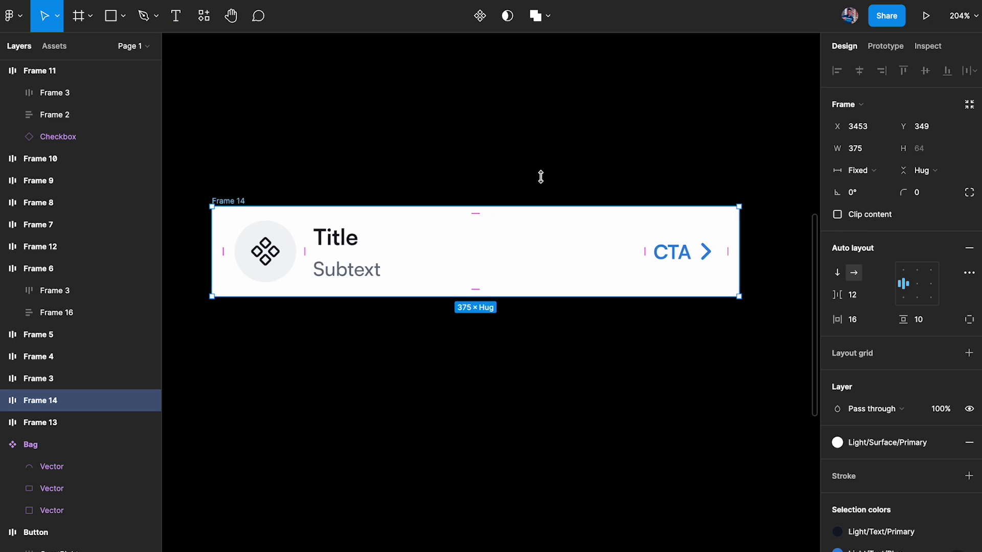
pyautogui.click(678, 261)
pyautogui.press('Delete')
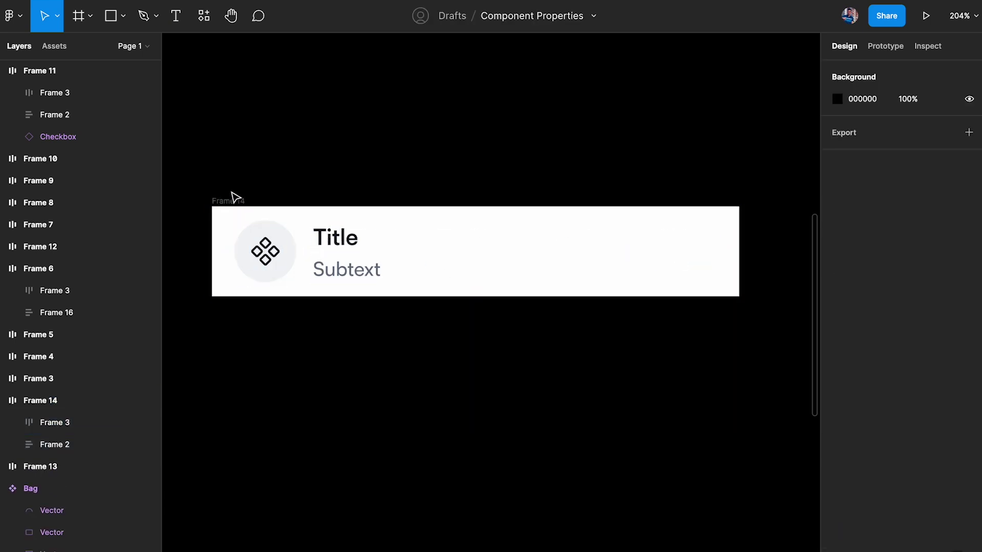
# Inspect the icon, title and subtext layers inside the Frame 14 list item
pyautogui.click(265, 250)
pyautogui.click(319, 254)
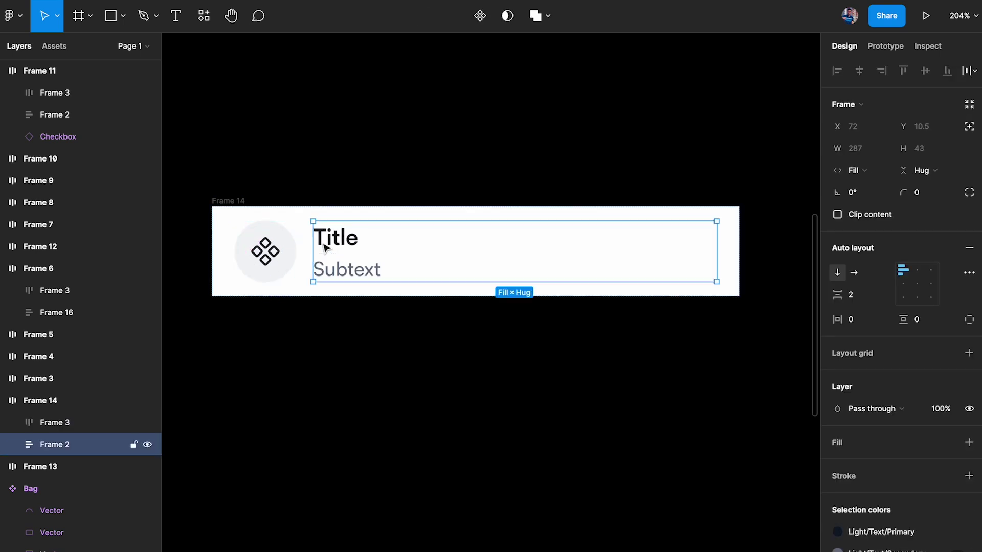
pyautogui.doubleClick(320, 238)
pyautogui.click(352, 276)
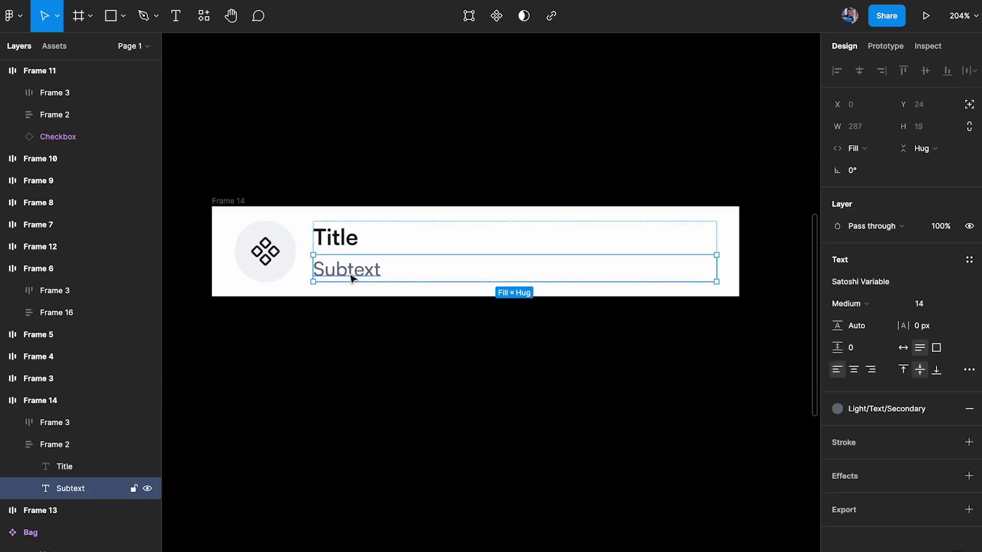
pyautogui.click(390, 329)
pyautogui.hscroll(-1, 390, 329)
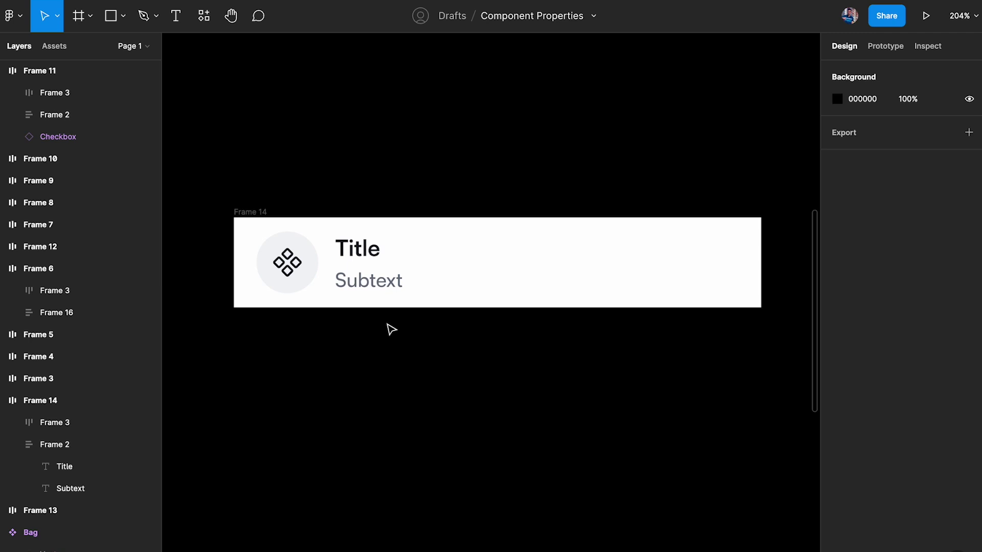
pyautogui.click(375, 291)
# Duplicate the Frame 13 list item directly above the stack of list item variations
pyautogui.keyDown('ctrl'); pyautogui.scroll(-5, 375, 292); pyautogui.keyUp('ctrl')
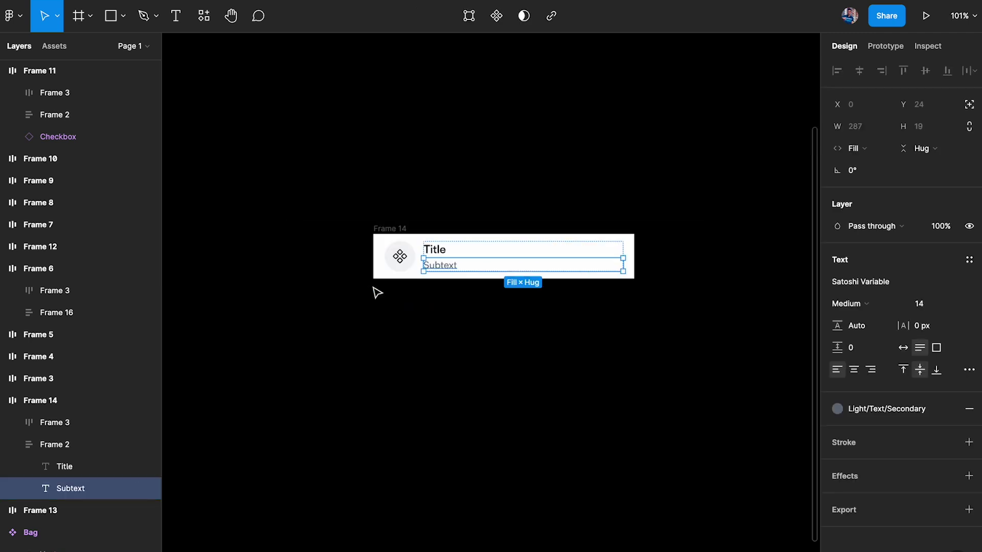
pyautogui.scroll(-10, 375, 290)
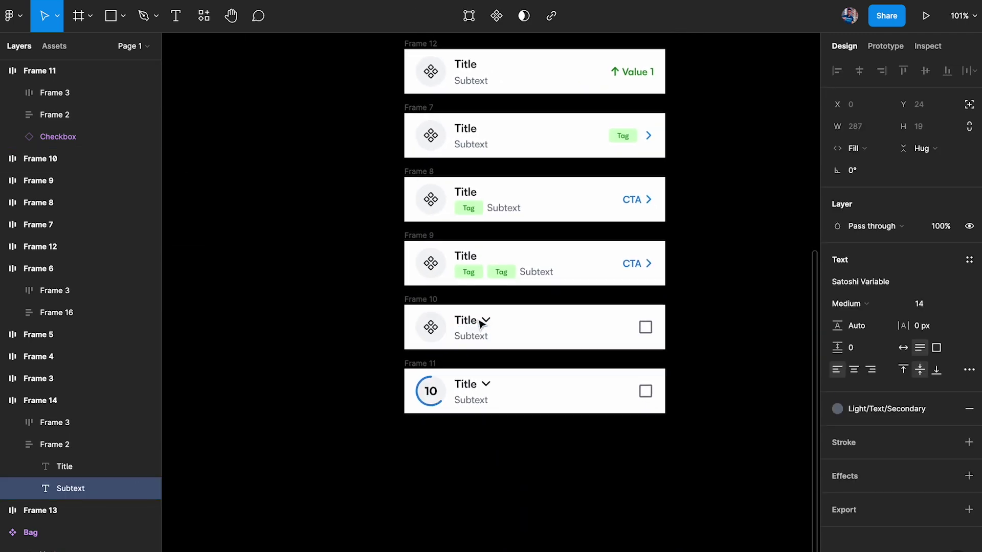
pyautogui.scroll(6, 478, 324)
pyautogui.keyDown('ctrl'); pyautogui.scroll(1, 405, 135); pyautogui.keyUp('ctrl')
pyautogui.keyDown('ctrl'); pyautogui.scroll(-3, 406, 136); pyautogui.keyUp('ctrl')
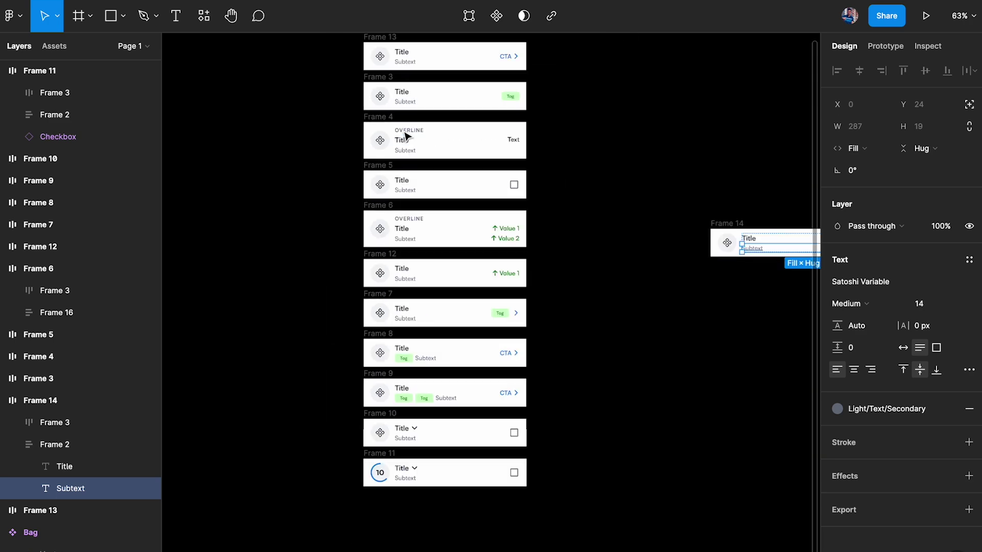
pyautogui.scroll(1, 405, 136)
pyautogui.keyDown('ctrl'); pyautogui.scroll(6, 379, 123); pyautogui.keyUp('ctrl')
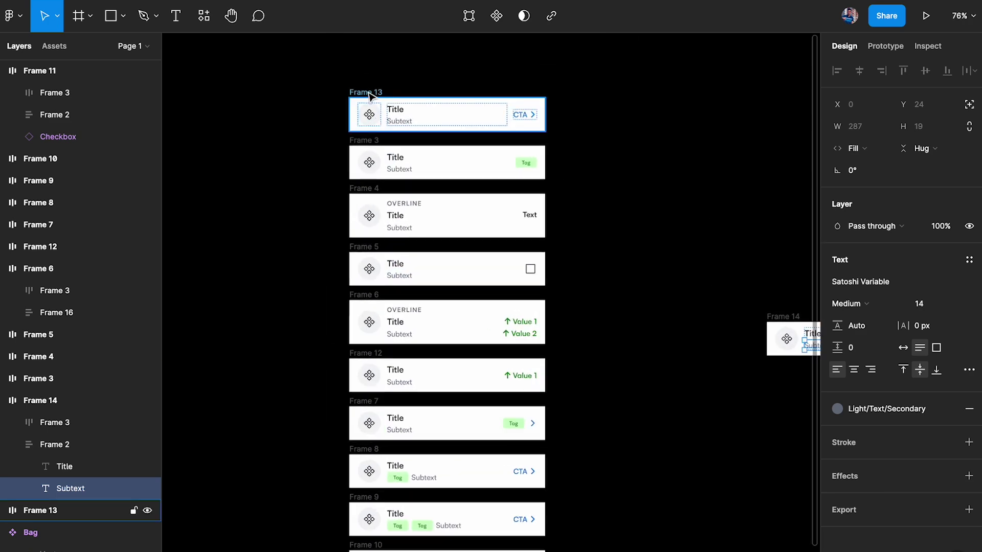
pyautogui.moveTo(333, 119); pyautogui.dragTo(291, 131)
# Delete the subtext from the Frame 13 list item, keeping its icon, title and CTA
pyautogui.click(401, 276)
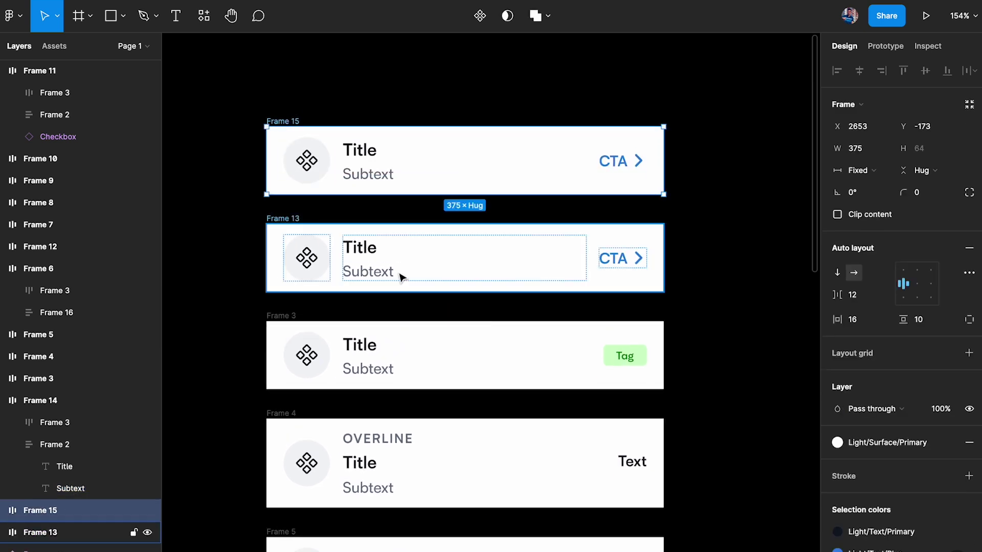
pyautogui.doubleClick(381, 274)
pyautogui.press('Delete')
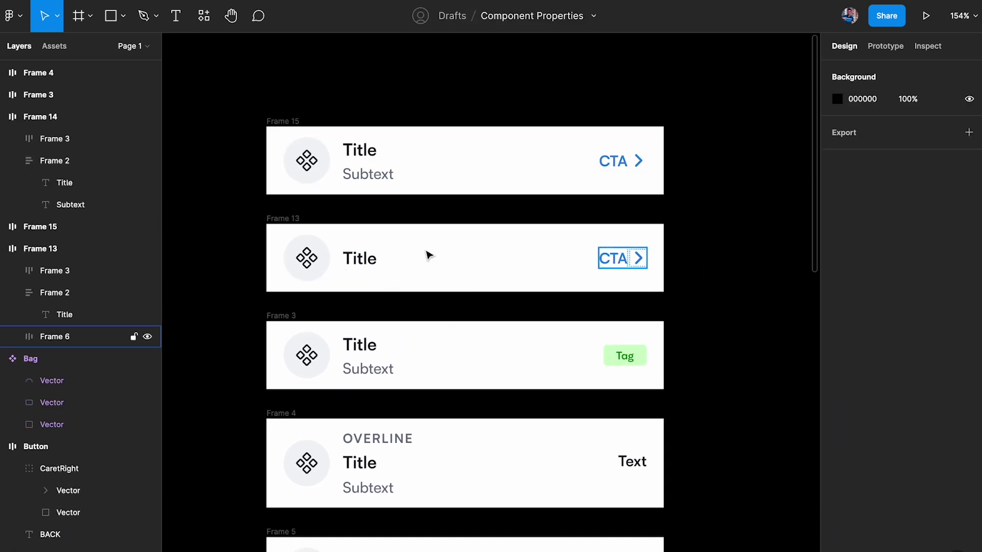
pyautogui.click(285, 221)
pyautogui.click(229, 240)
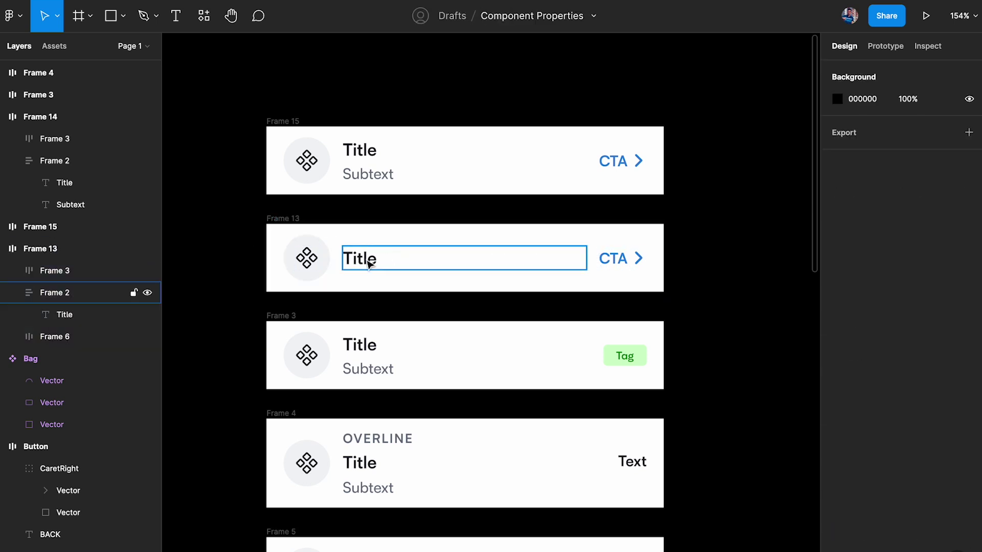
# Convert the separate Frame 14 list item without a CTA into a component
pyautogui.scroll(-5, 385, 210)
pyautogui.hscroll(-3, 376, 316)
pyautogui.scroll(5, 377, 316)
pyautogui.hscroll(2, 375, 315)
pyautogui.doubleClick(353, 253)
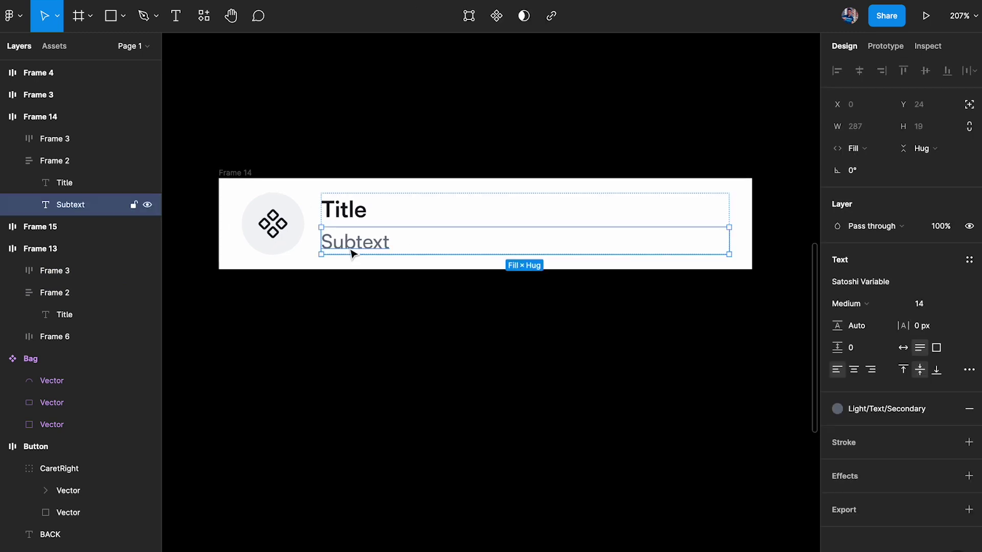
pyautogui.click(336, 160)
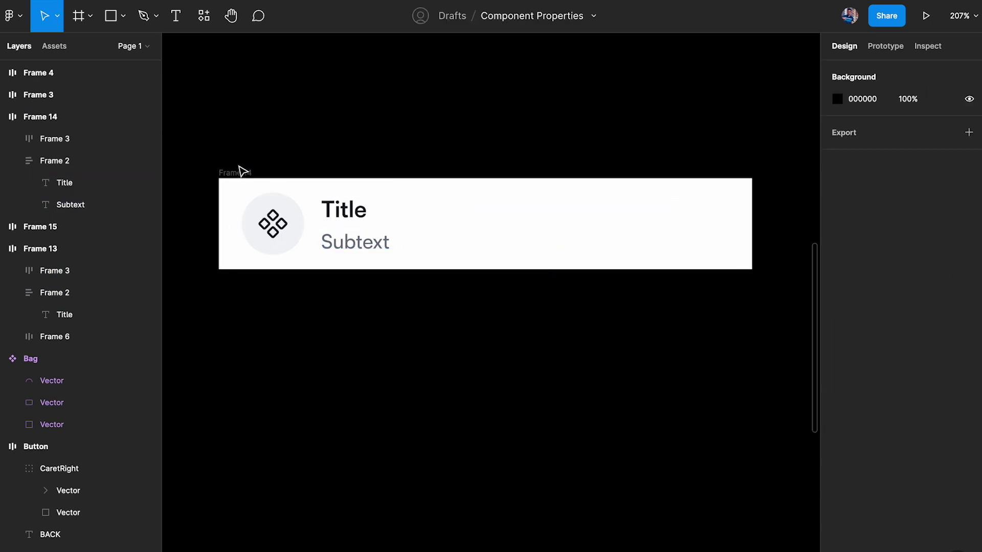
pyautogui.click(240, 173)
pyautogui.click(480, 16)
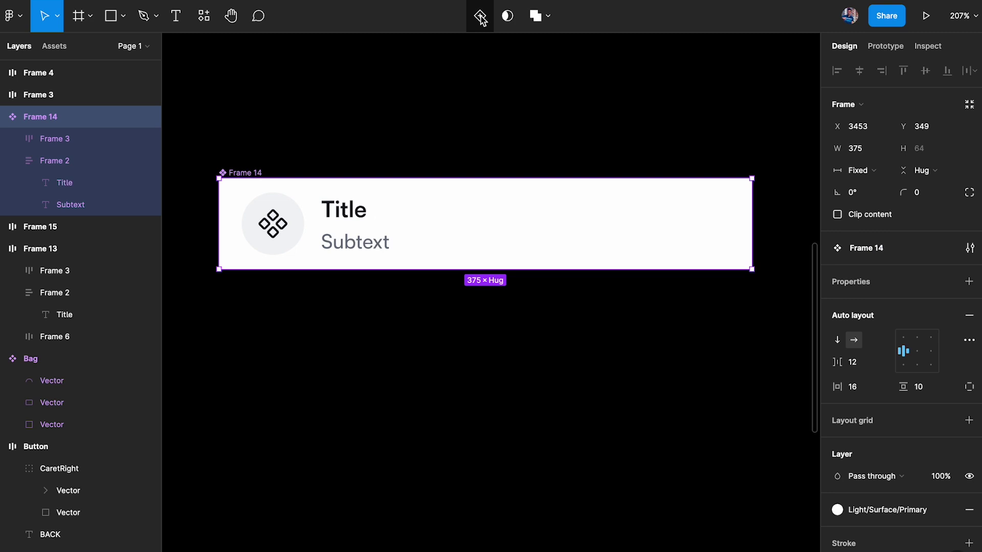
# Rename the new component as List Item and clear the selection
pyautogui.doubleClick(244, 173)
pyautogui.write('L')
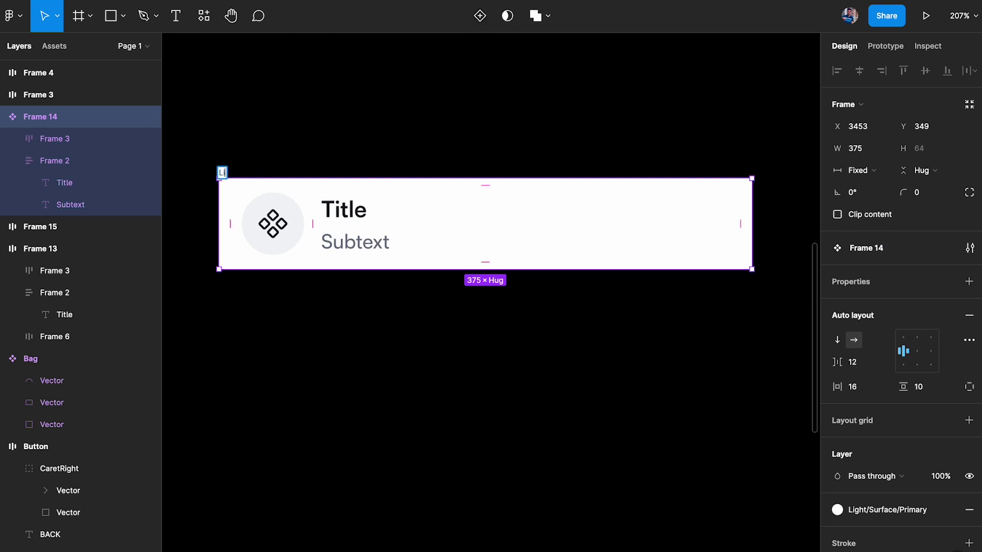
pyautogui.write('ist Item')
pyautogui.press('Return')
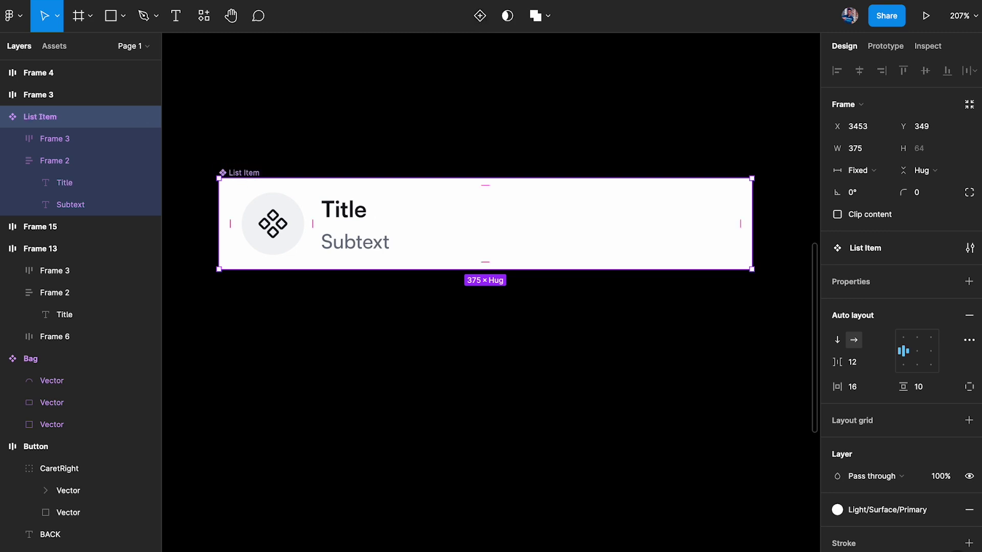
pyautogui.click(368, 151)
# Create a boolean visibility property named Subtext with value True for the List Item component's subtext layer
pyautogui.click(365, 250)
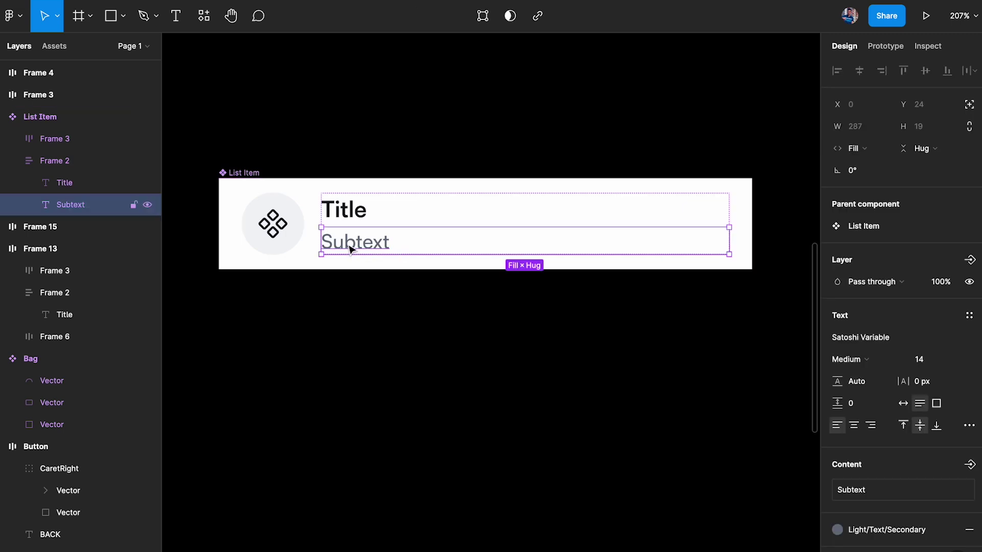
pyautogui.click(970, 261)
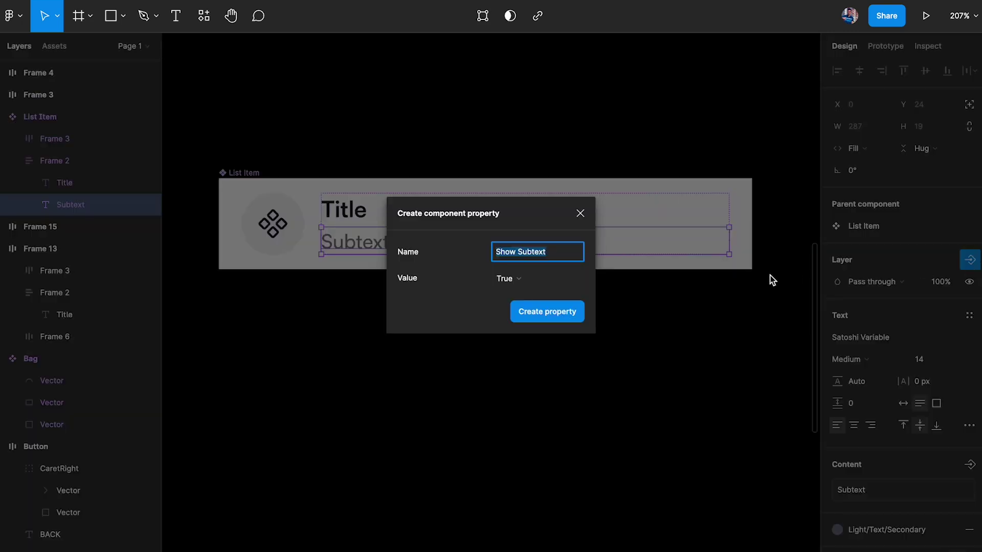
pyautogui.write('Subte')
pyautogui.click(526, 280)
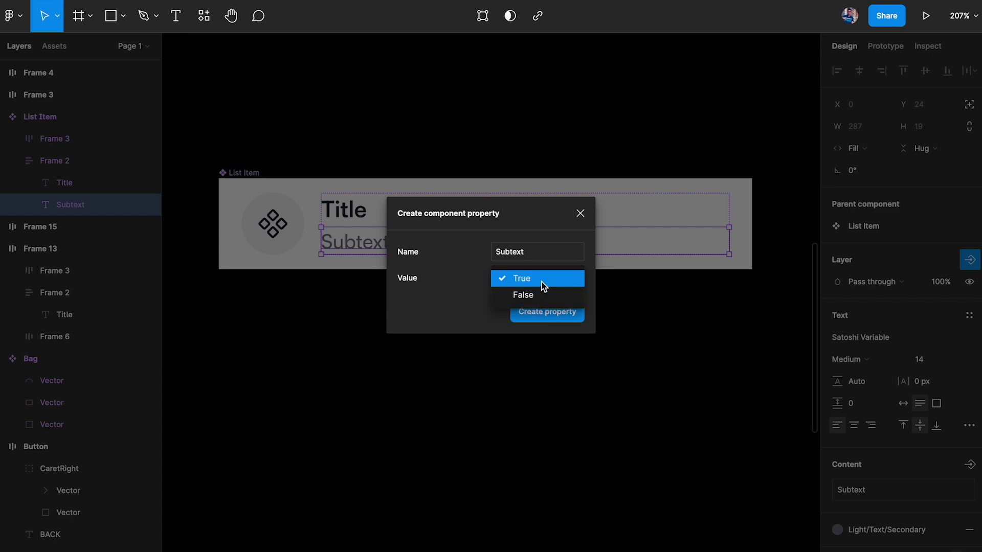
pyautogui.click(541, 280)
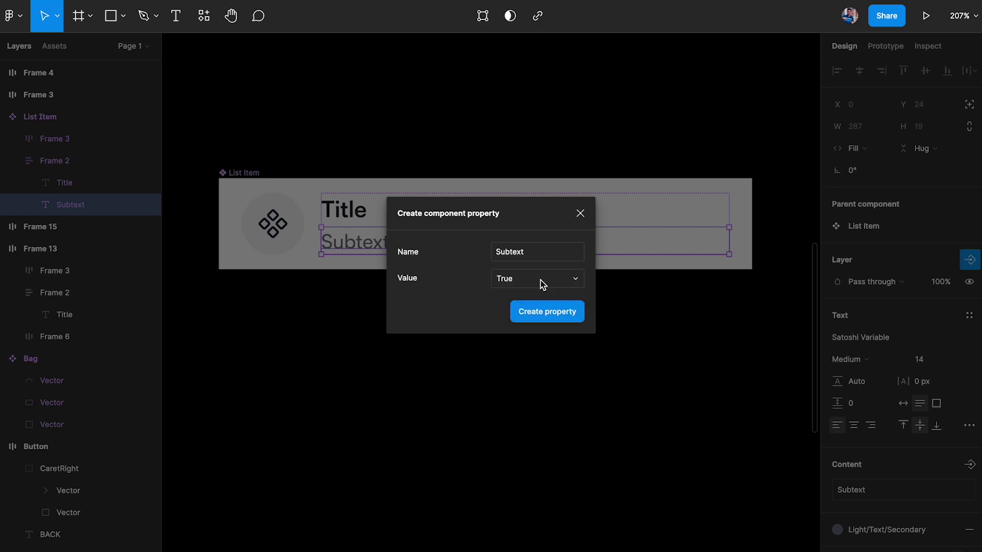
pyautogui.click(550, 314)
pyautogui.click(522, 367)
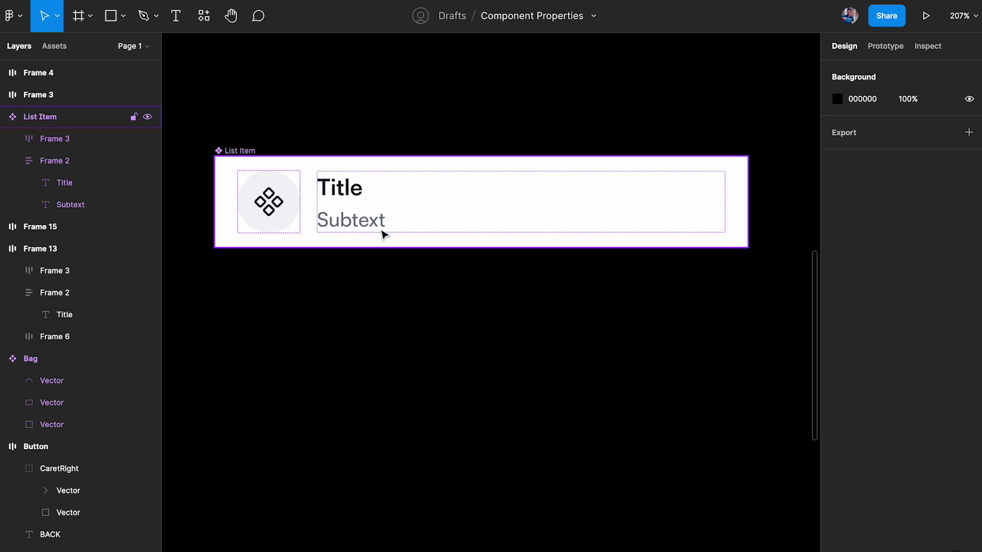
# Place an instance of List Item below the main component and test its Subtext property by toggling it off and on
pyautogui.moveTo(246, 151); pyautogui.dragTo(248, 373)
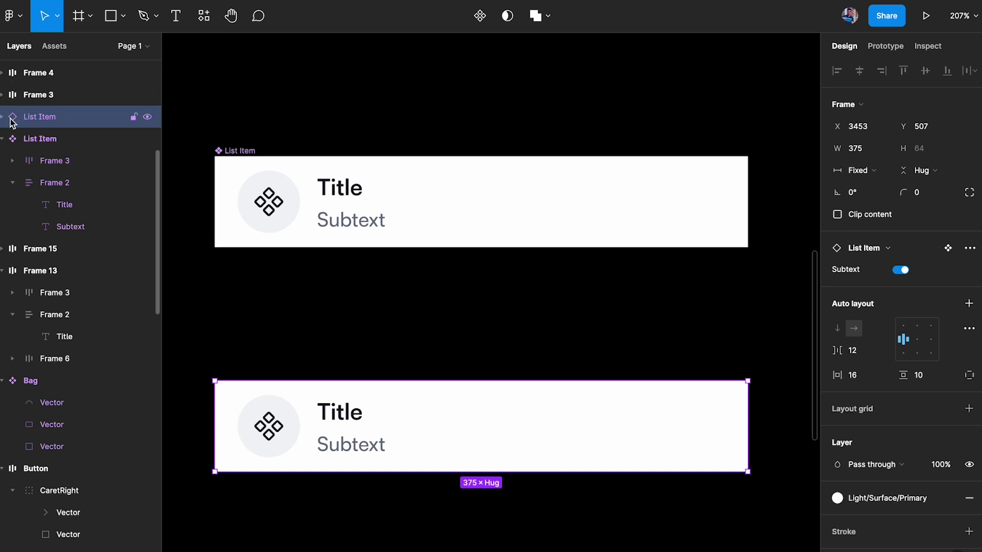
pyautogui.scroll(-1, 504, 435)
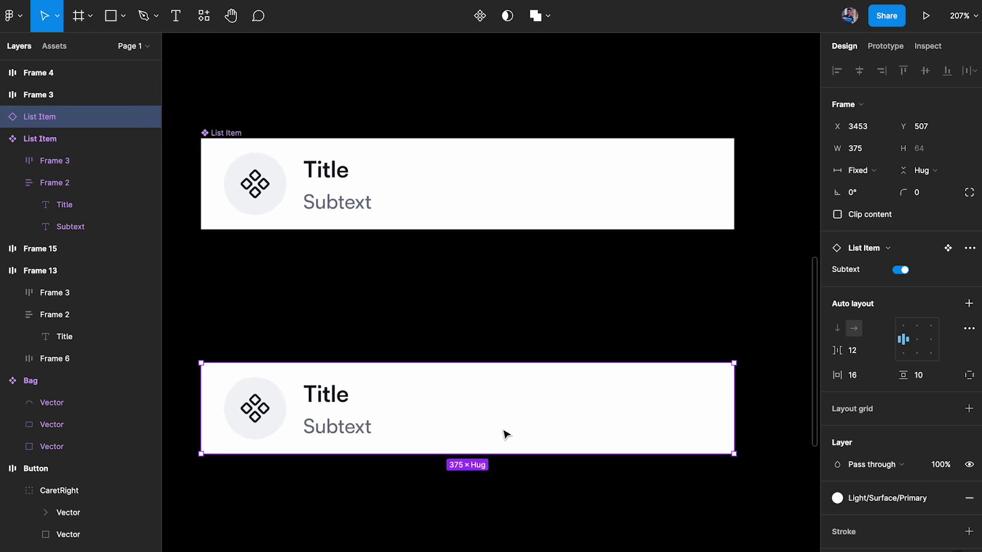
pyautogui.click(900, 270)
pyautogui.click(900, 270)
pyautogui.click(901, 271)
pyautogui.click(900, 271)
pyautogui.click(901, 271)
pyautogui.click(900, 271)
pyautogui.click(901, 270)
pyautogui.click(900, 270)
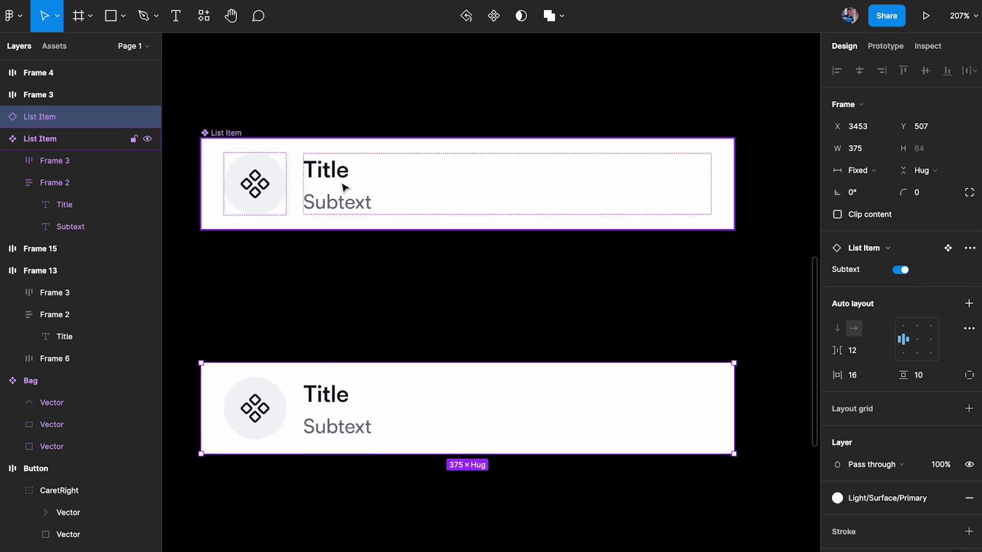
# Set the main List Item's auto layout alignment to top left and turn off Subtext on the instance
pyautogui.doubleClick(285, 186)
pyautogui.click(341, 174)
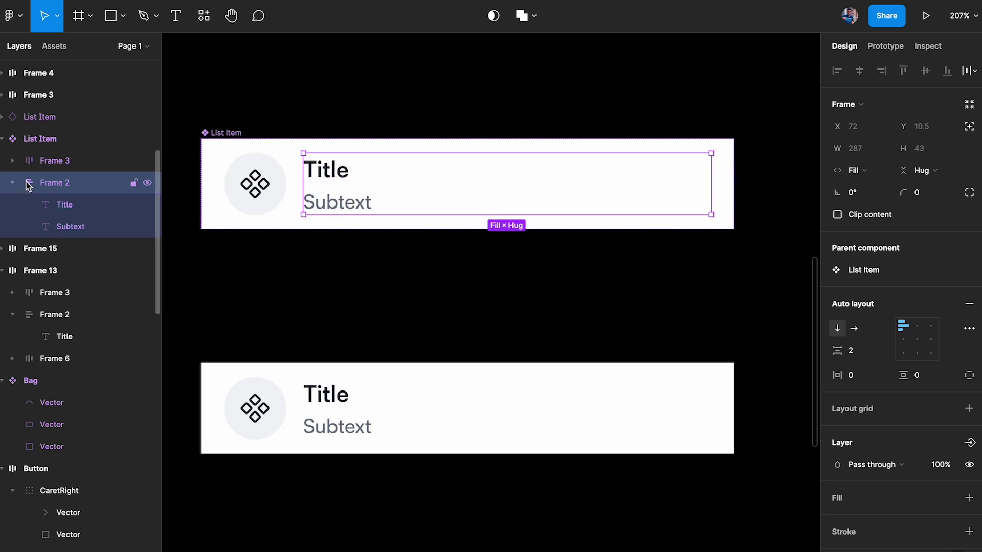
pyautogui.click(237, 136)
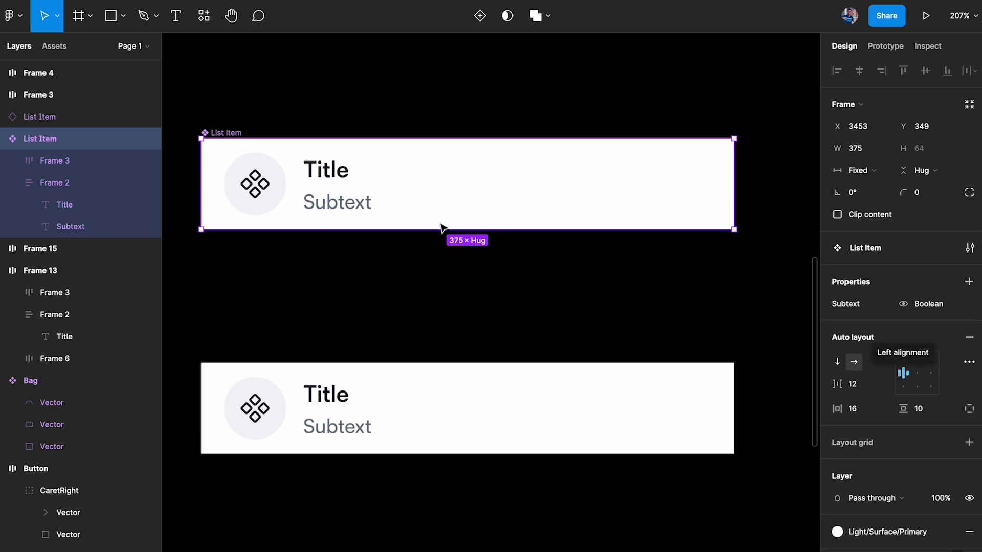
pyautogui.click(904, 360)
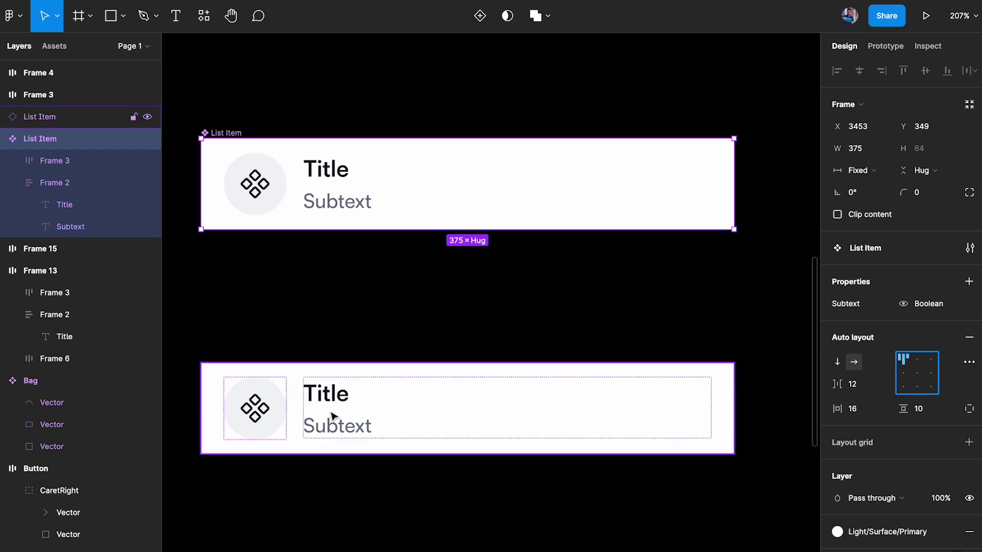
pyautogui.click(307, 407)
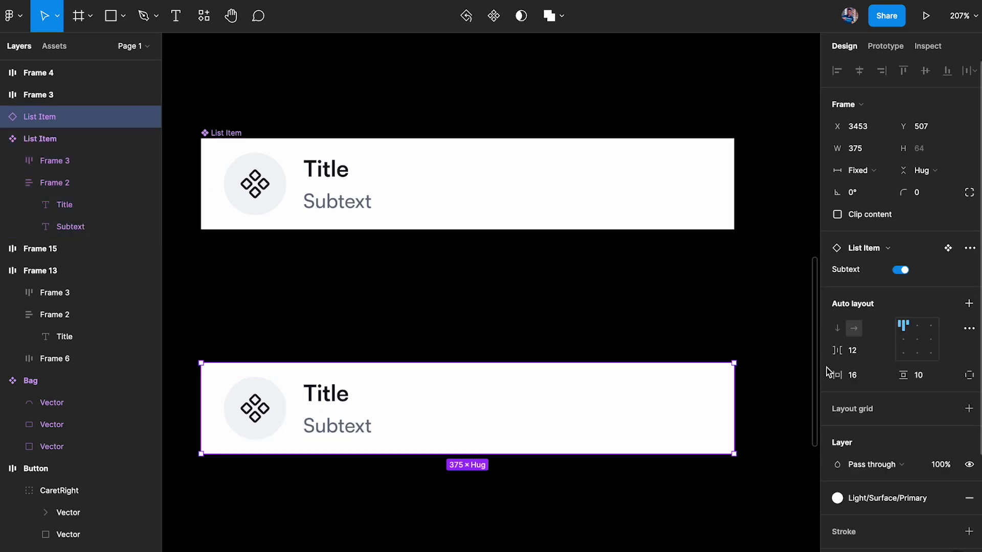
pyautogui.click(902, 269)
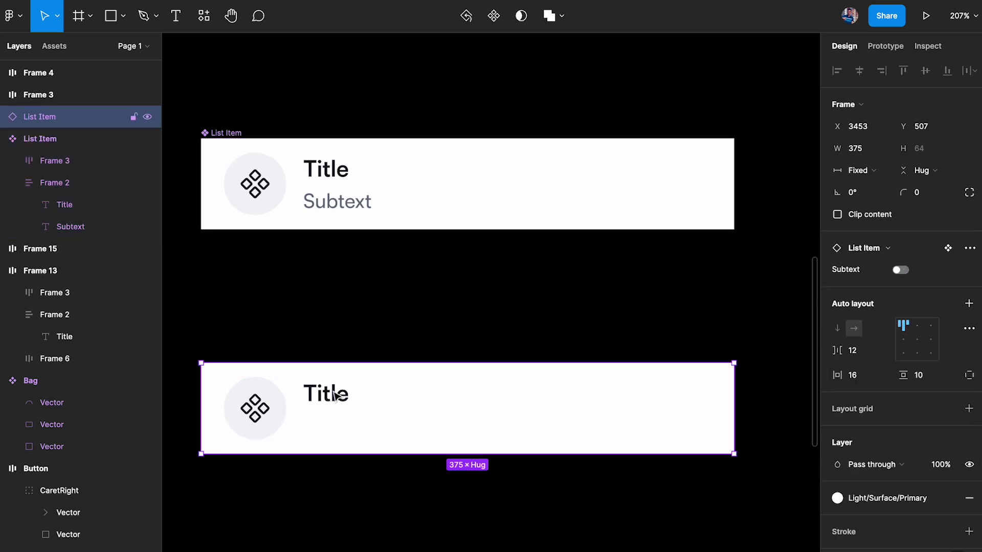
# Set the main List Item component's auto layout back to vertically centred left alignment and clear the selection
pyautogui.click(236, 142)
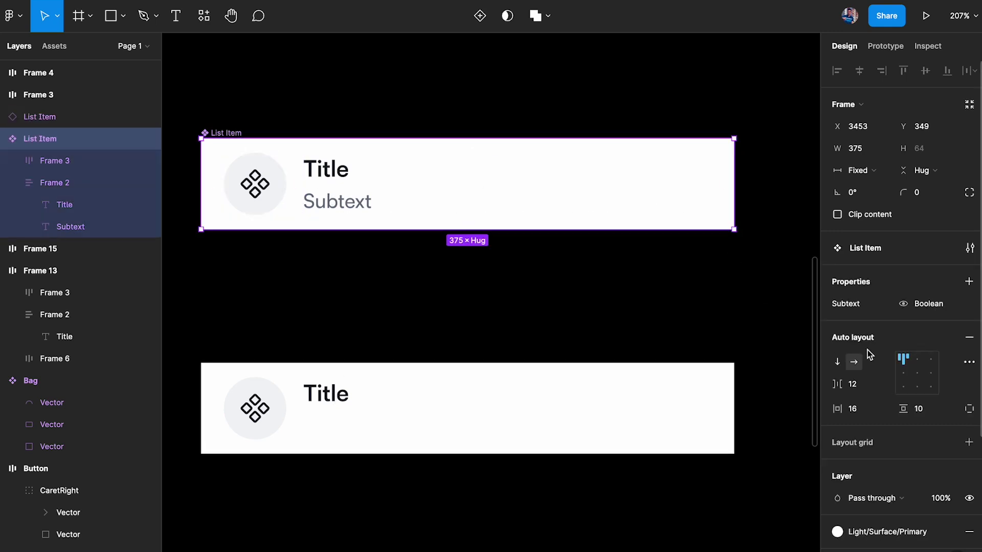
pyautogui.click(904, 374)
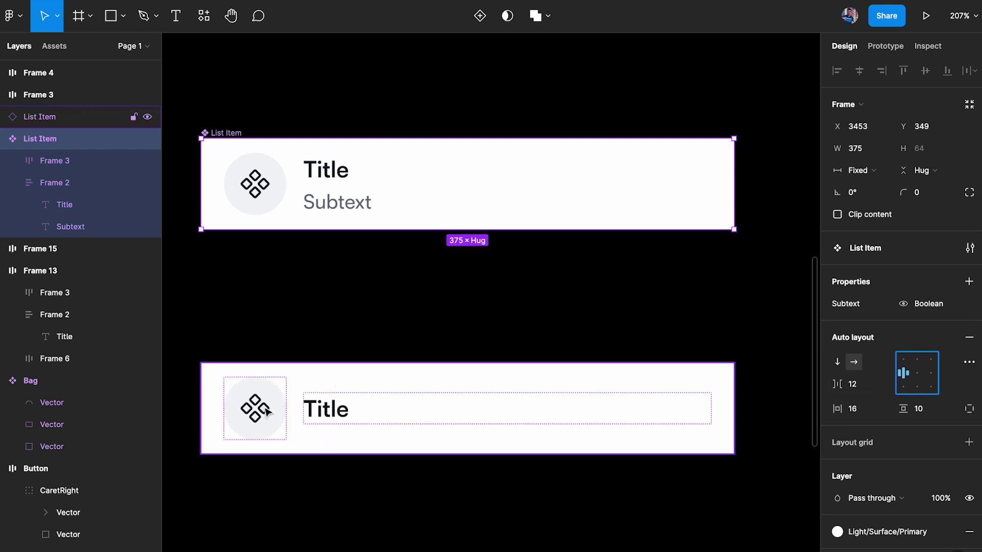
pyautogui.doubleClick(330, 409)
pyautogui.click(416, 324)
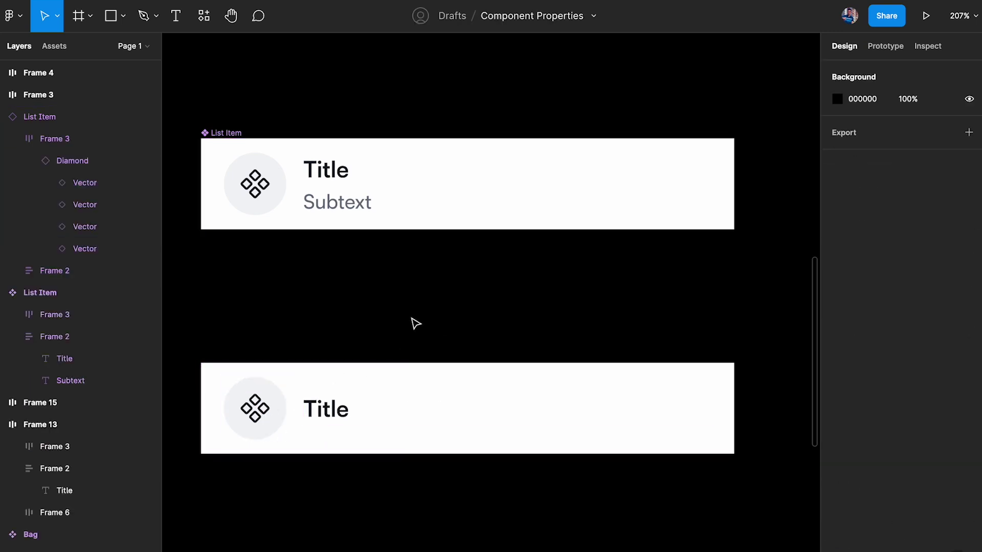
# Turn the Subtext property back on for the List Item instance below the main component and clear the selection
pyautogui.hscroll(-3, 416, 324)
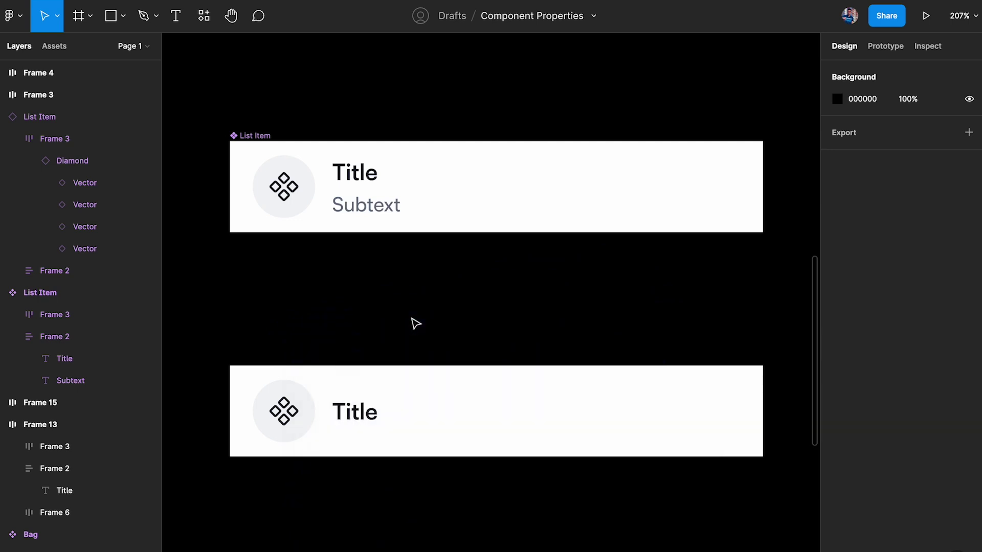
pyautogui.scroll(-1, 416, 323)
pyautogui.click(355, 421)
pyautogui.click(900, 270)
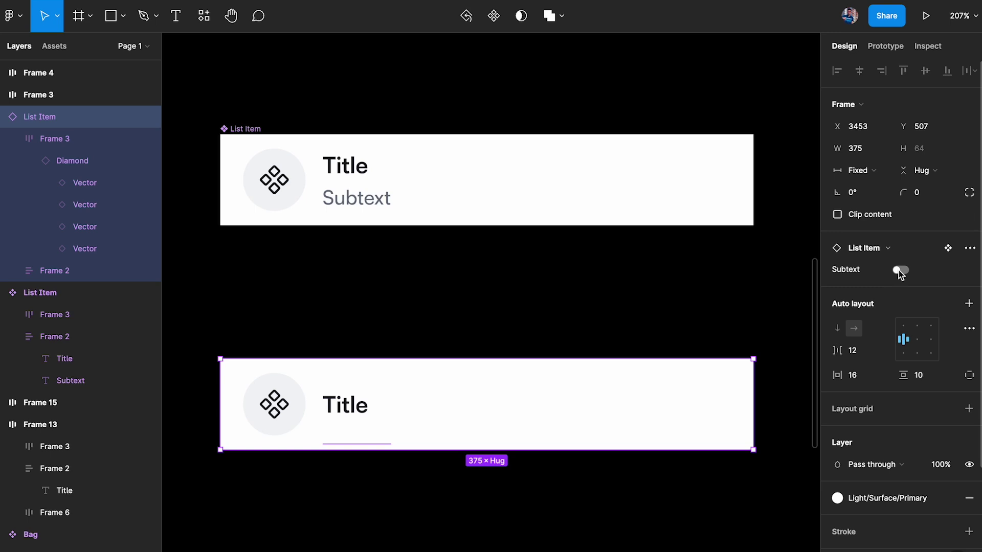
pyautogui.click(581, 307)
pyautogui.hscroll(-2, 432, 257)
# Create a boolean visibility property named Start with value True for the icon frame in the main List Item component
pyautogui.click(391, 213)
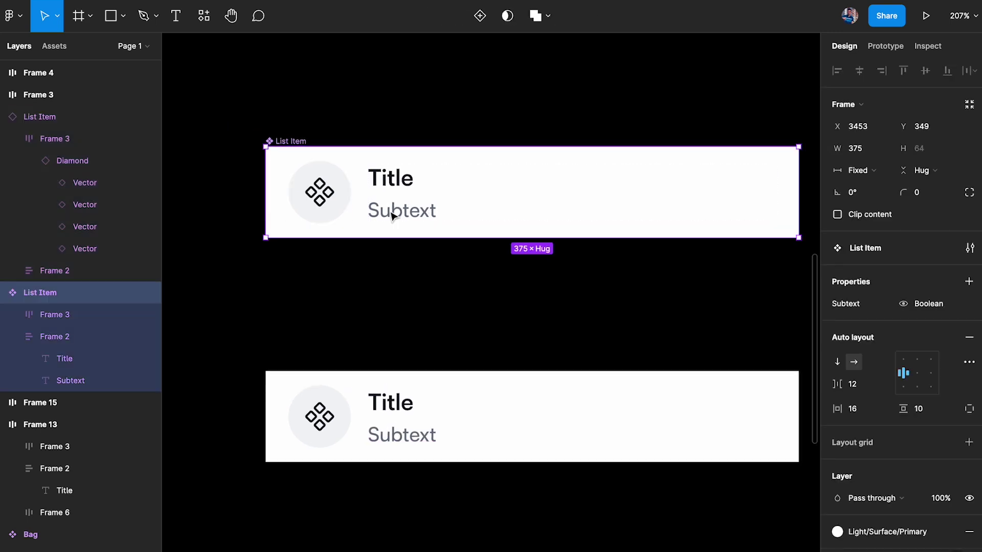
pyautogui.doubleClick(320, 199)
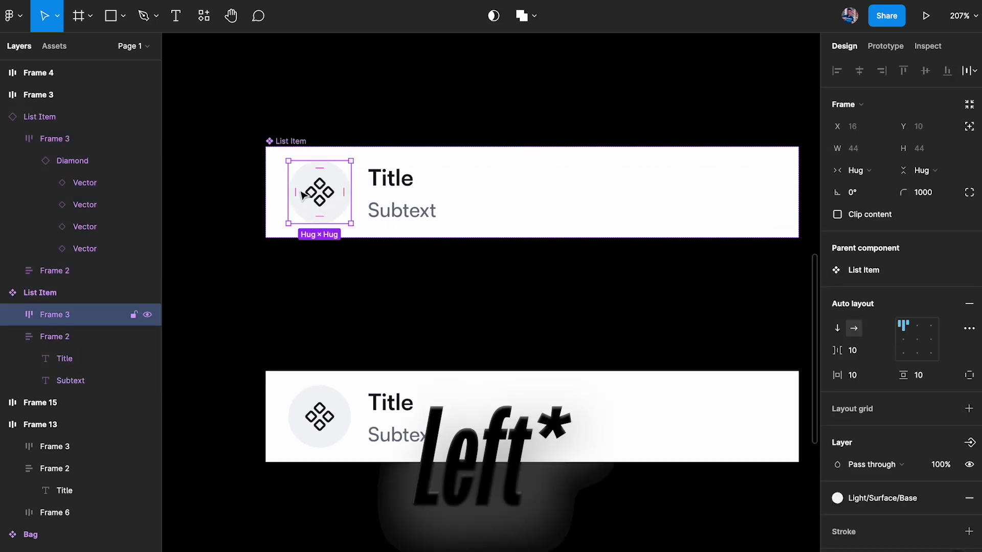
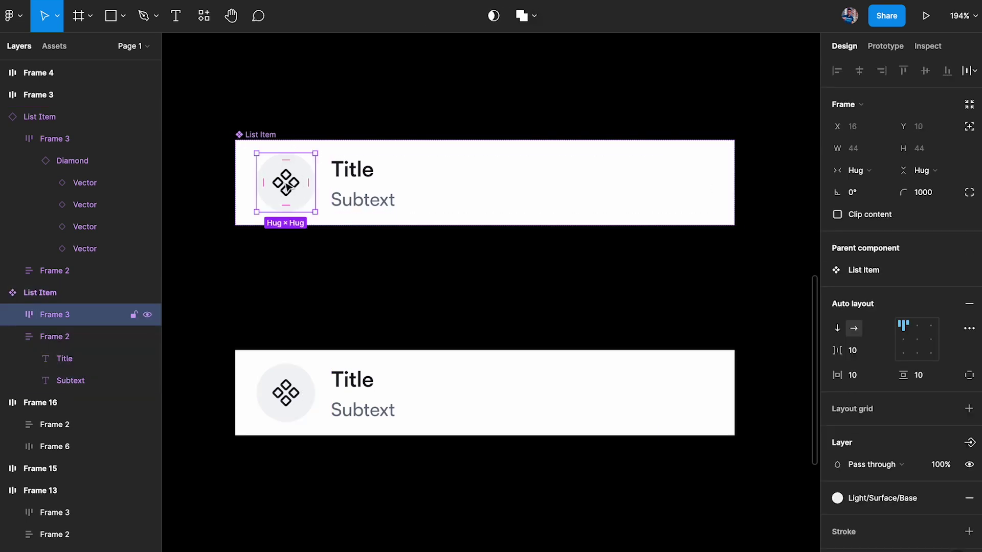
pyautogui.scroll(-2, 863, 363)
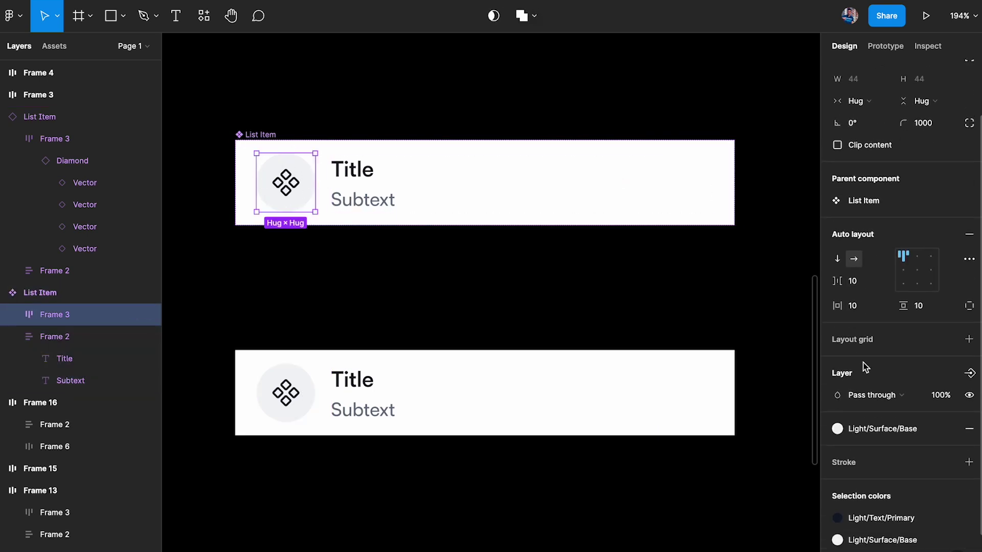
pyautogui.click(971, 373)
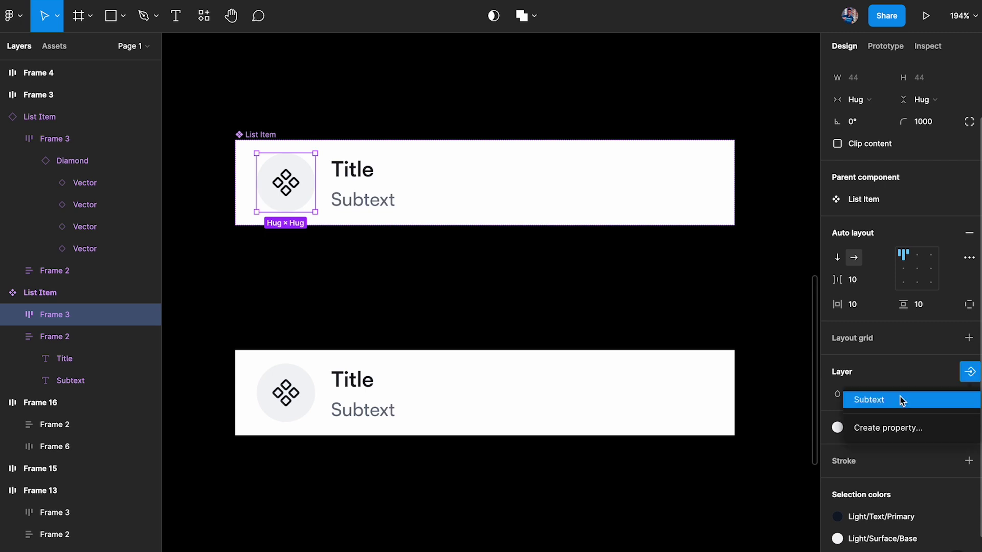
pyautogui.click(891, 428)
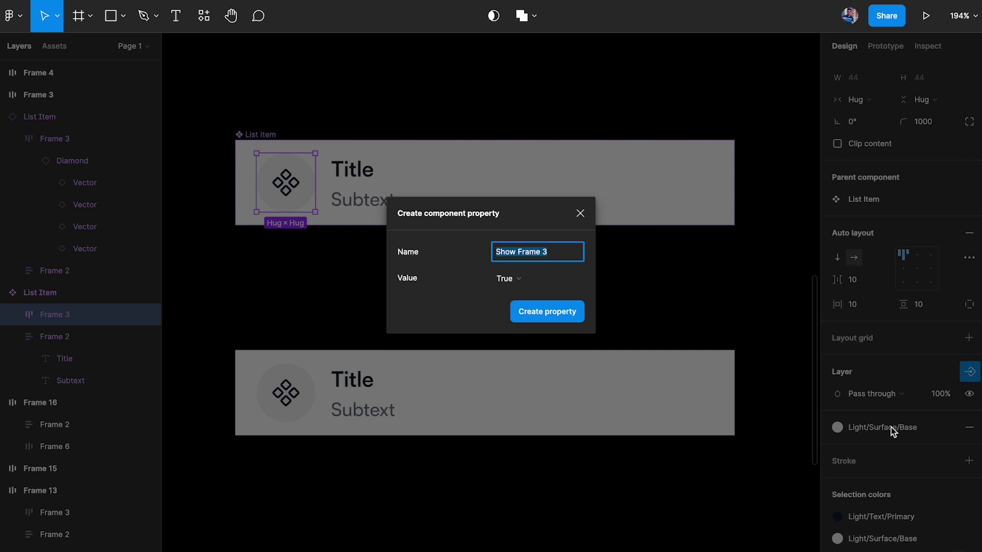
pyautogui.write('Start')
pyautogui.press('Return')
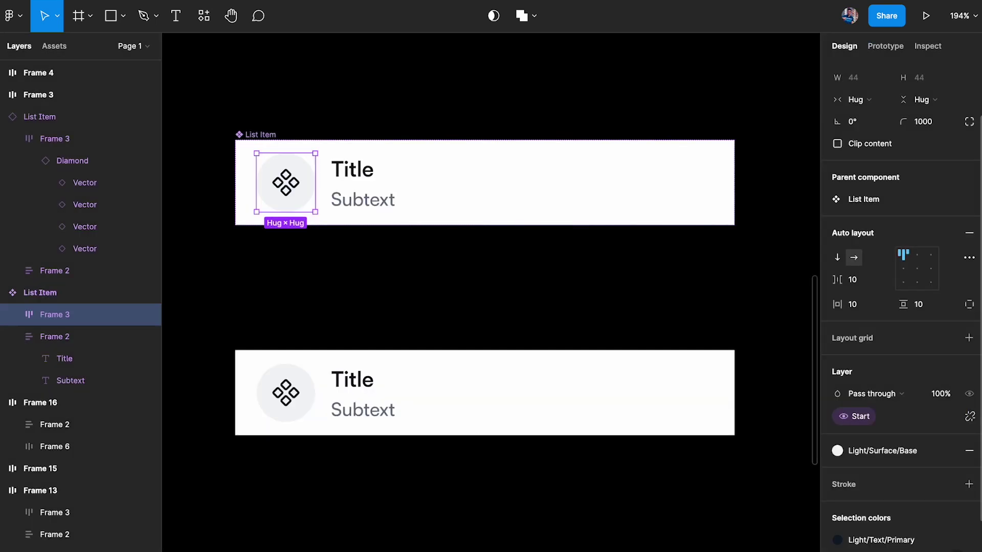
# Turn off Subtext on the List Item instance and test its Start property by toggling it off, on and off again
pyautogui.click(458, 397)
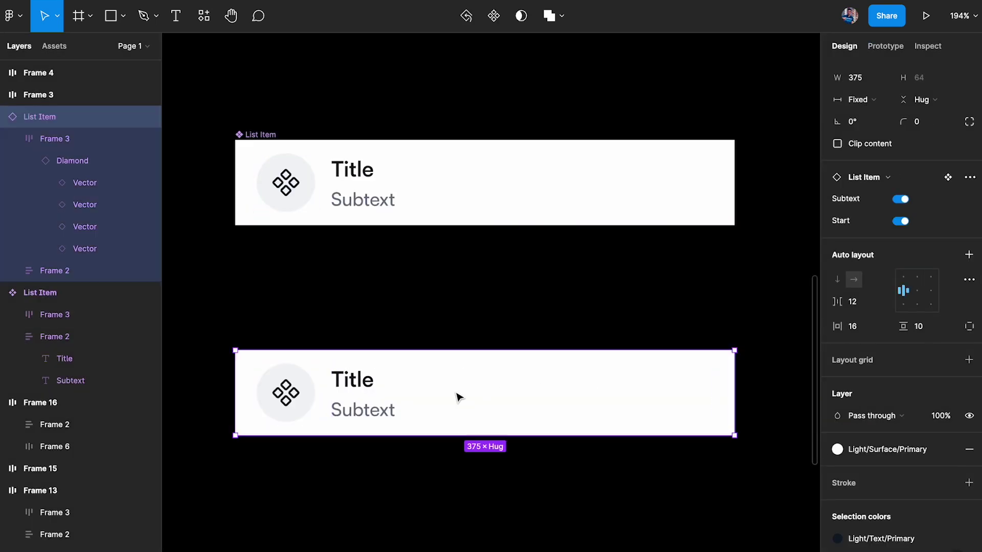
pyautogui.click(902, 200)
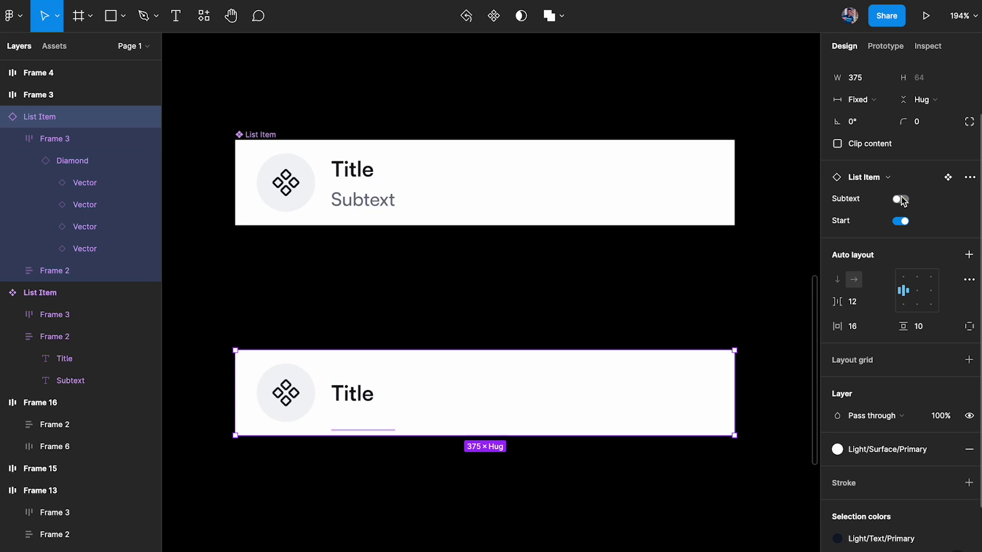
pyautogui.click(901, 221)
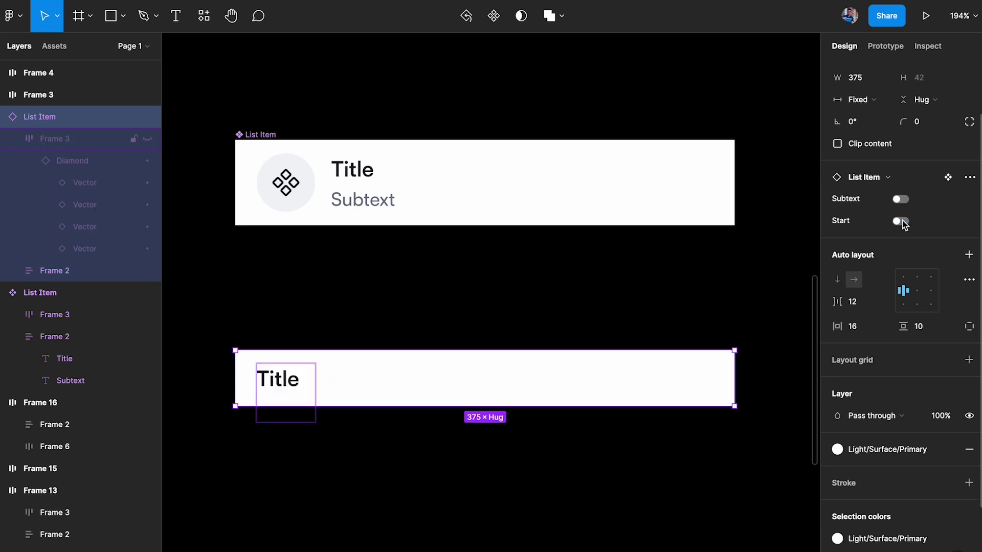
pyautogui.click(707, 504)
pyautogui.click(716, 394)
pyautogui.click(901, 293)
pyautogui.click(691, 305)
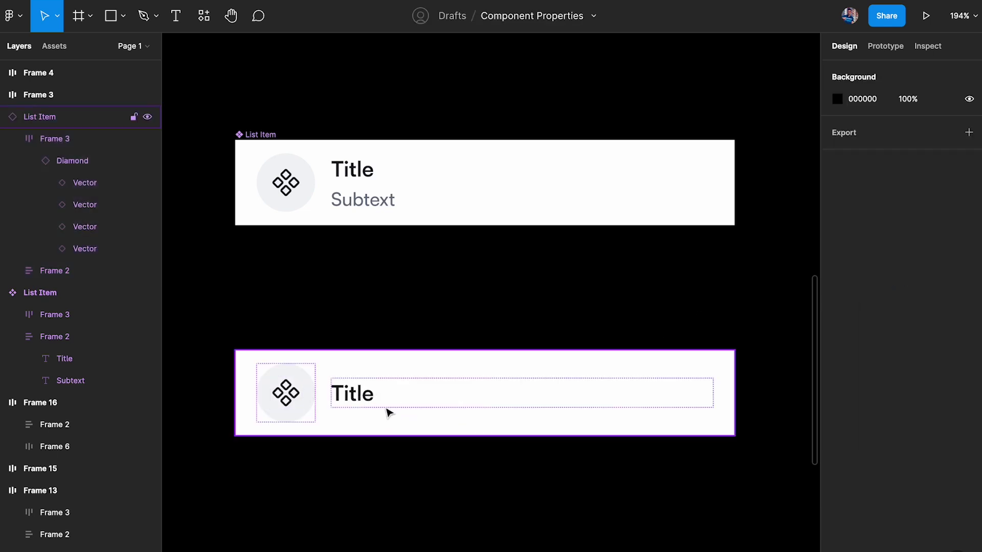
pyautogui.click(392, 420)
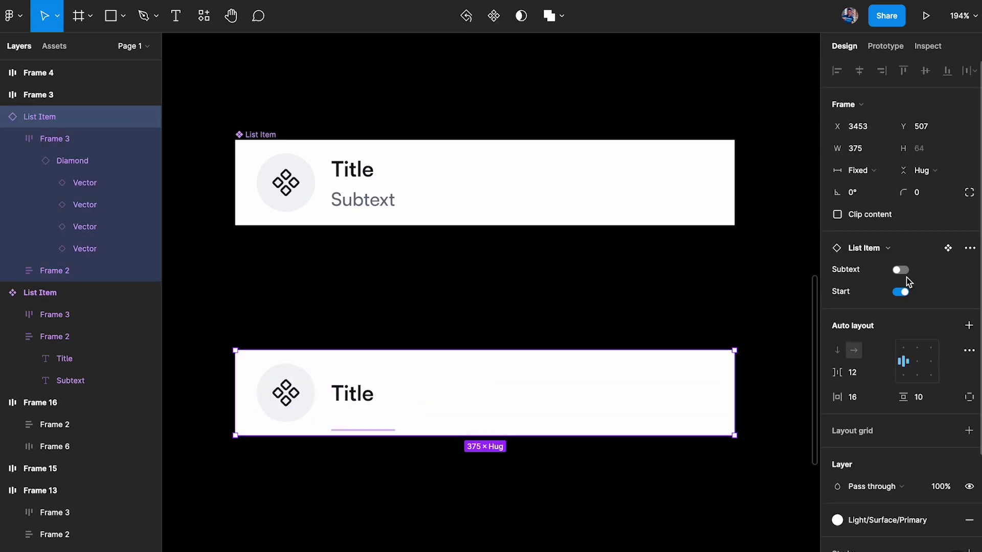
pyautogui.click(901, 292)
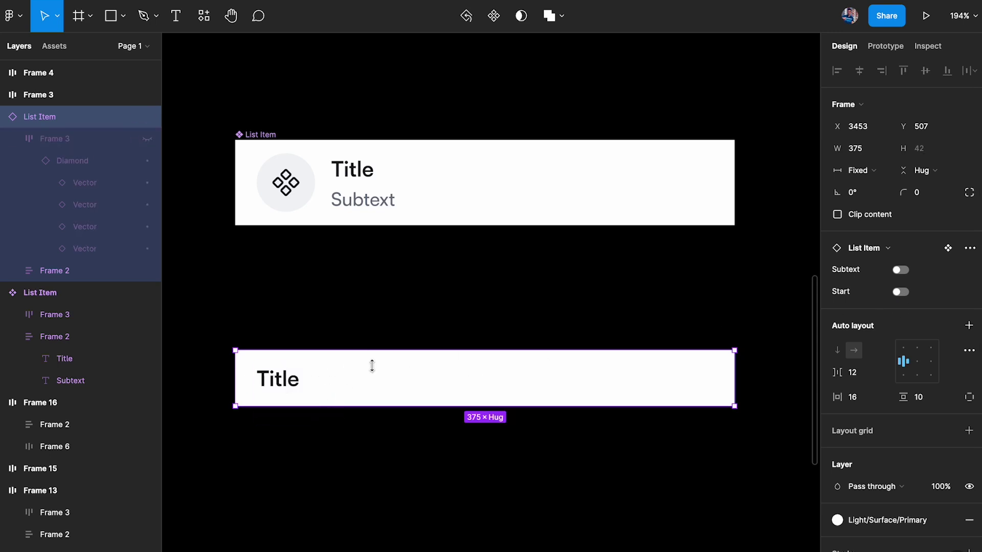
# Set the main List Item component's vertical resizing to Fixed
pyautogui.click(526, 176)
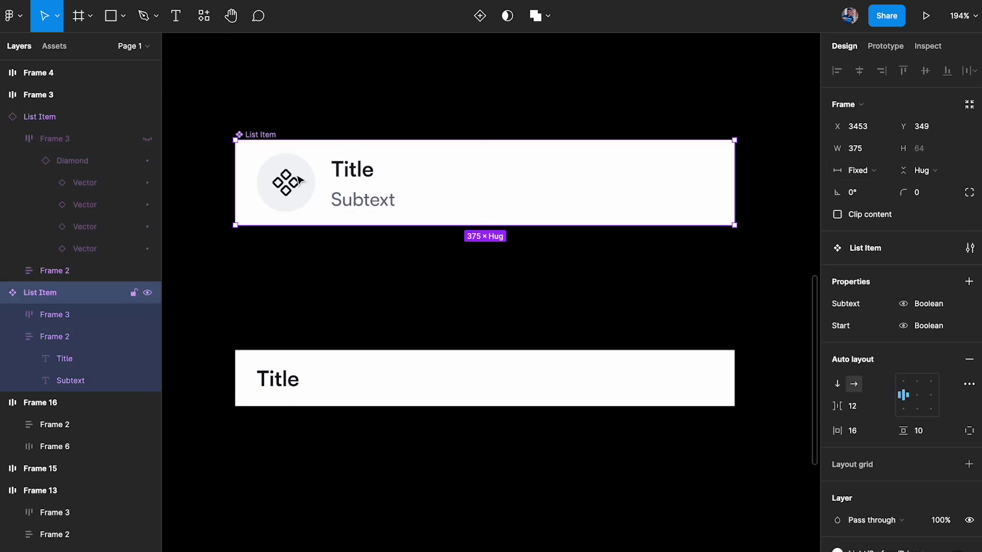
pyautogui.click(923, 170)
pyautogui.click(922, 156)
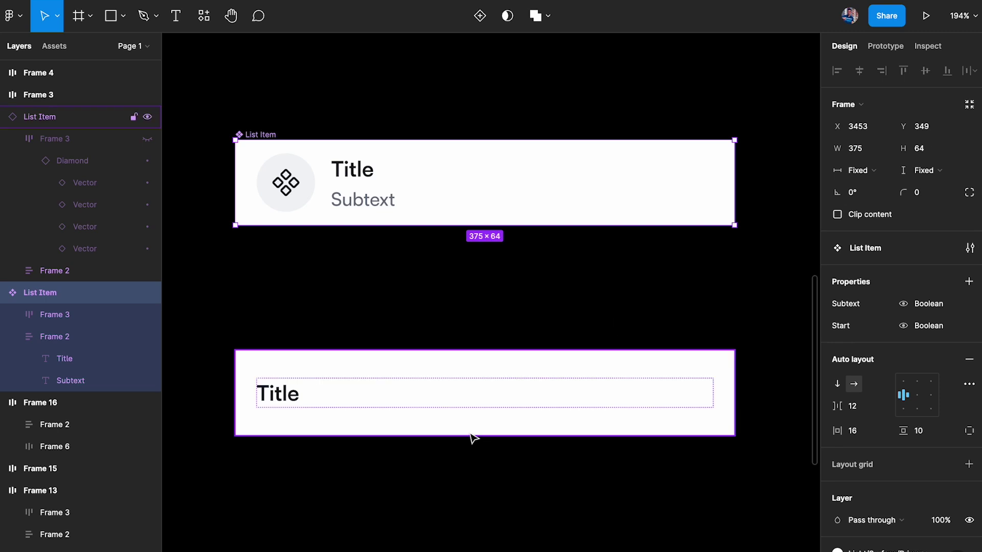
pyautogui.click(433, 399)
pyautogui.click(604, 186)
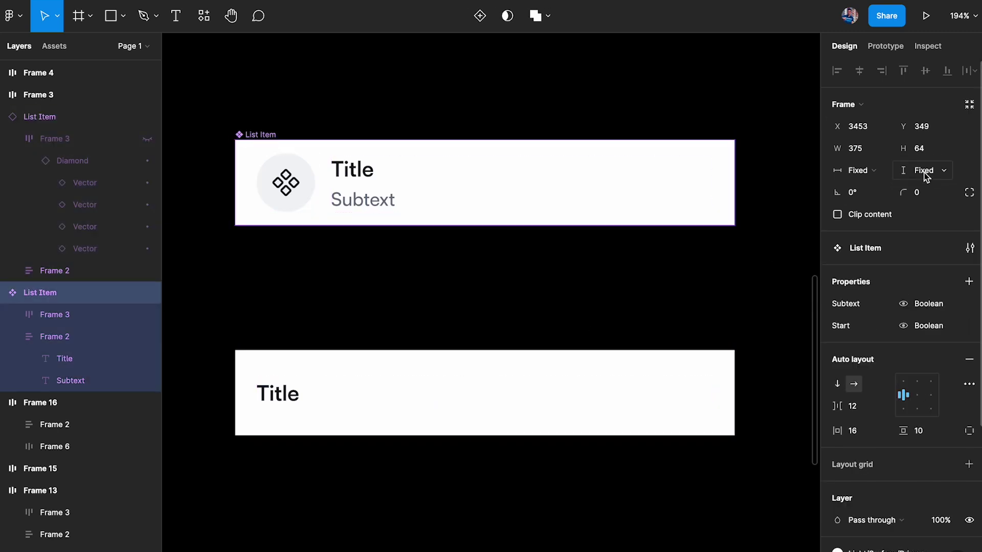
# Turn the Subtext and Start properties back on for the List Item instance and clear the selection
pyautogui.click(527, 397)
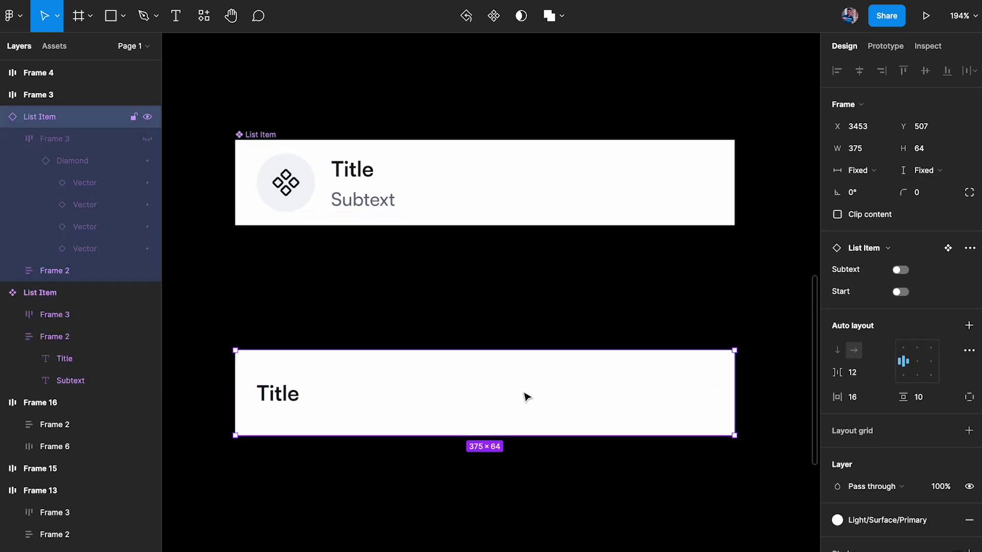
pyautogui.click(901, 270)
pyautogui.click(900, 292)
pyautogui.click(709, 298)
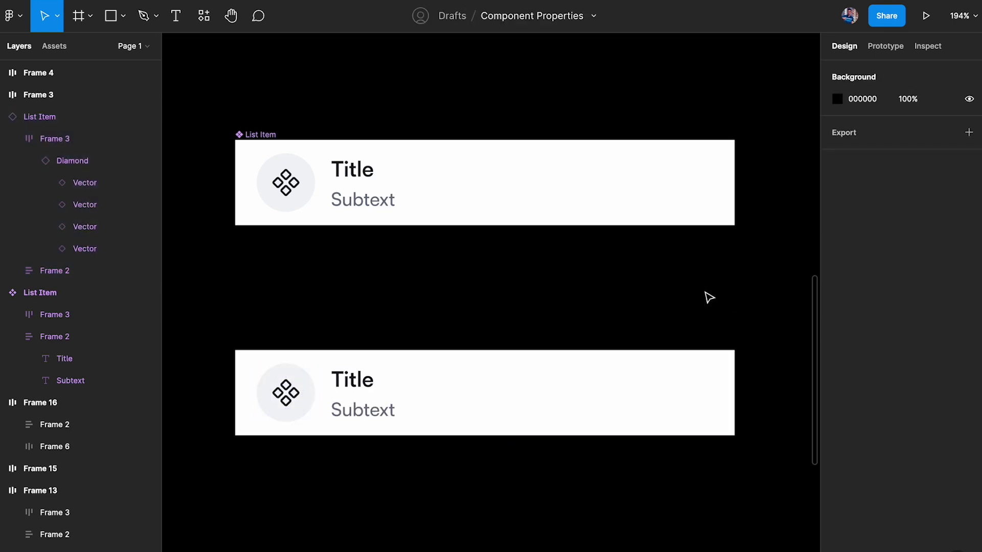
# Copy the progress circle frame from Frame 11 and paste it beside the main List Item component
pyautogui.scroll(-5, 413, 347)
pyautogui.scroll(-10, 412, 347)
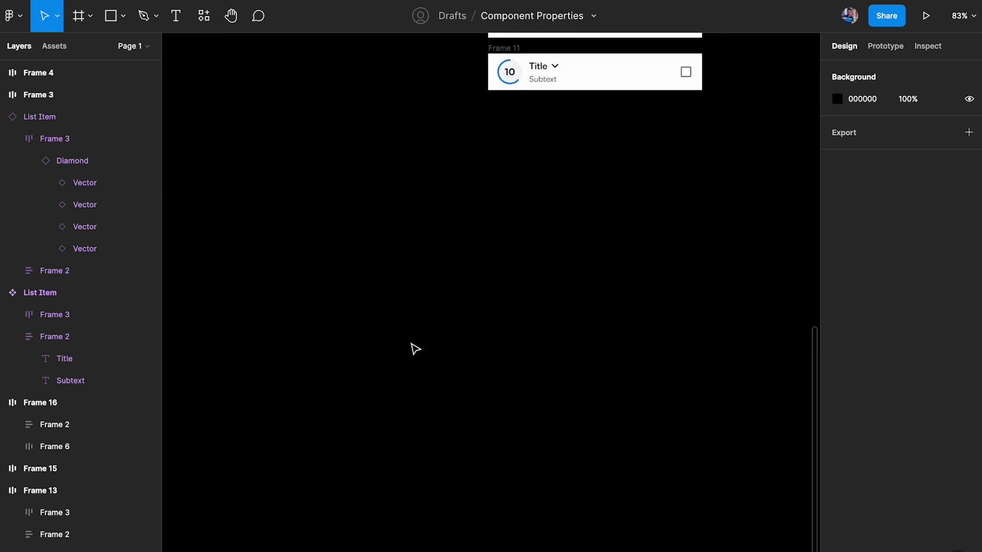
pyautogui.scroll(5, 445, 214)
pyautogui.click(446, 212)
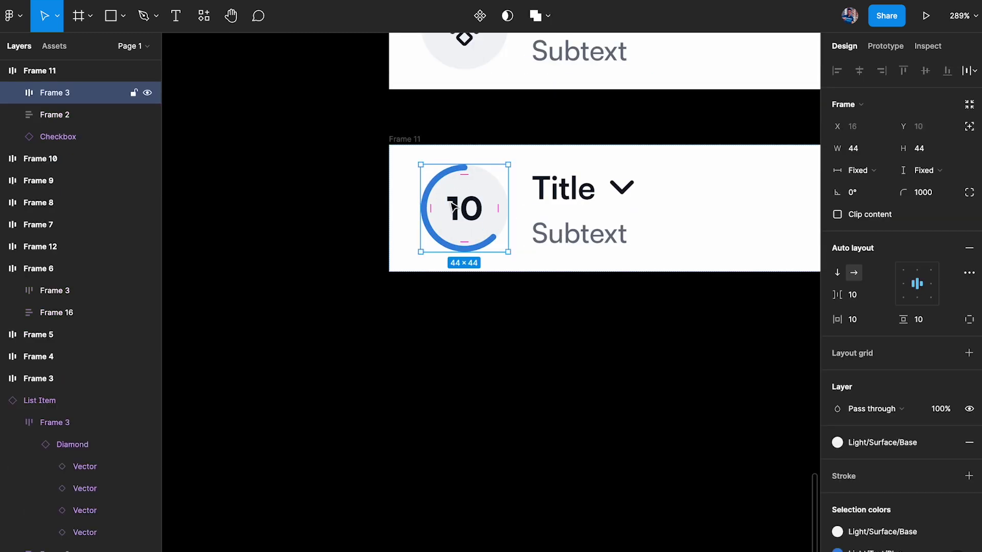
pyautogui.scroll(-5, 452, 207)
pyautogui.scroll(10, 456, 206)
pyautogui.scroll(5, 458, 206)
pyautogui.scroll(3, 453, 282)
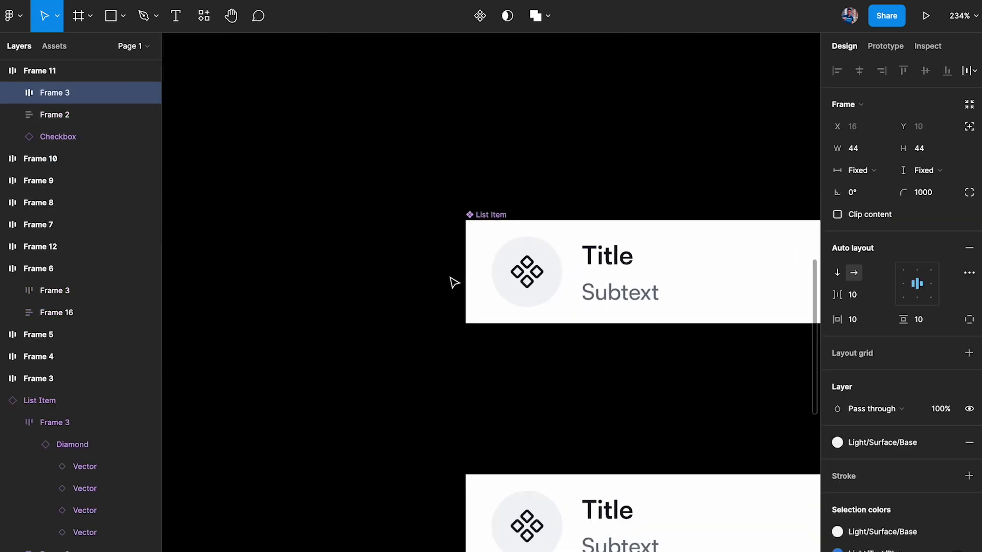
pyautogui.hotkey('ctrl', 'v')
pyautogui.moveTo(501, 329); pyautogui.dragTo(361, 280)
pyautogui.scroll(3, 358, 273)
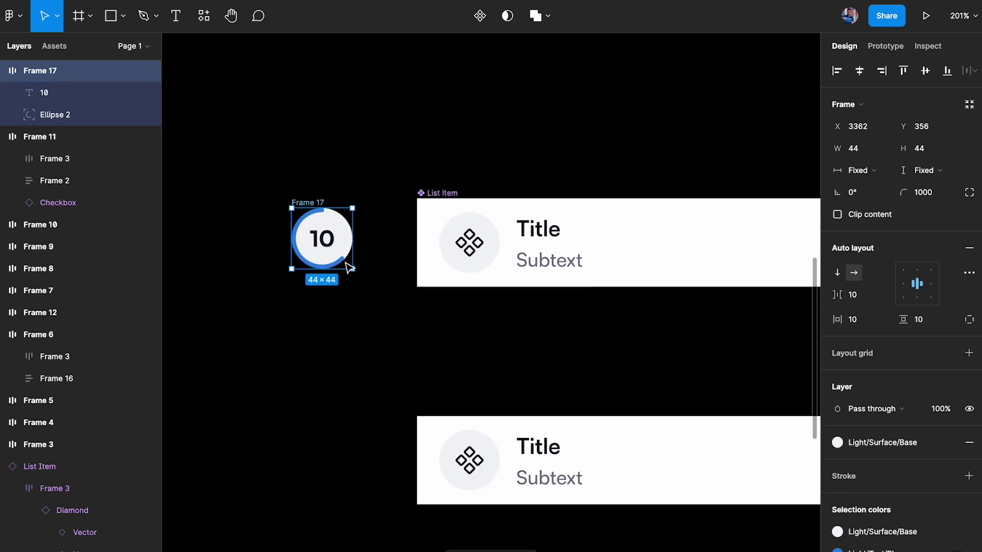
# Move the pasted progress circle frame farther from the main List Item component to leave space between them
pyautogui.scroll(-3, 346, 262)
pyautogui.hscroll(3, 345, 262)
pyautogui.scroll(3, 373, 127)
pyautogui.click(373, 127)
pyautogui.doubleClick(397, 153)
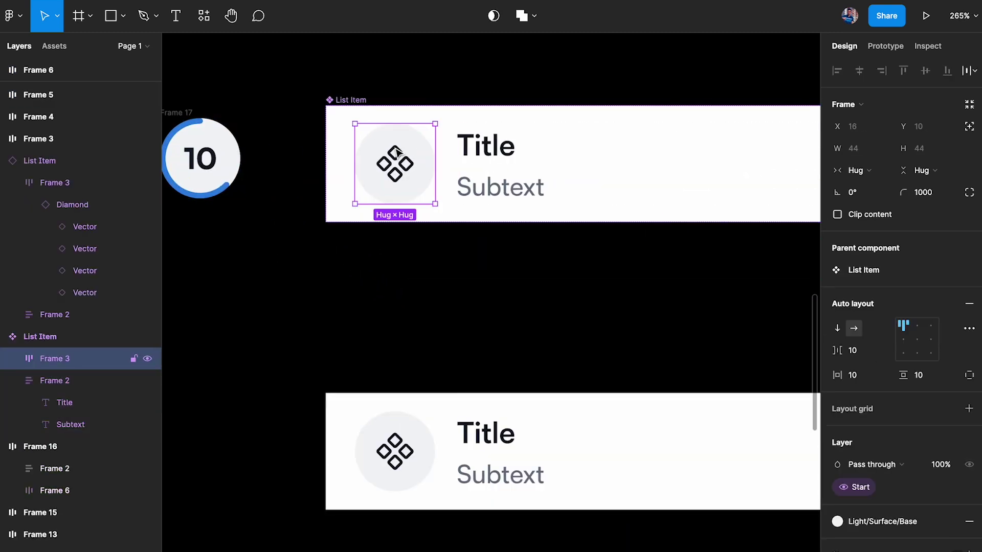
pyautogui.hscroll(-2, 399, 154)
pyautogui.click(270, 156)
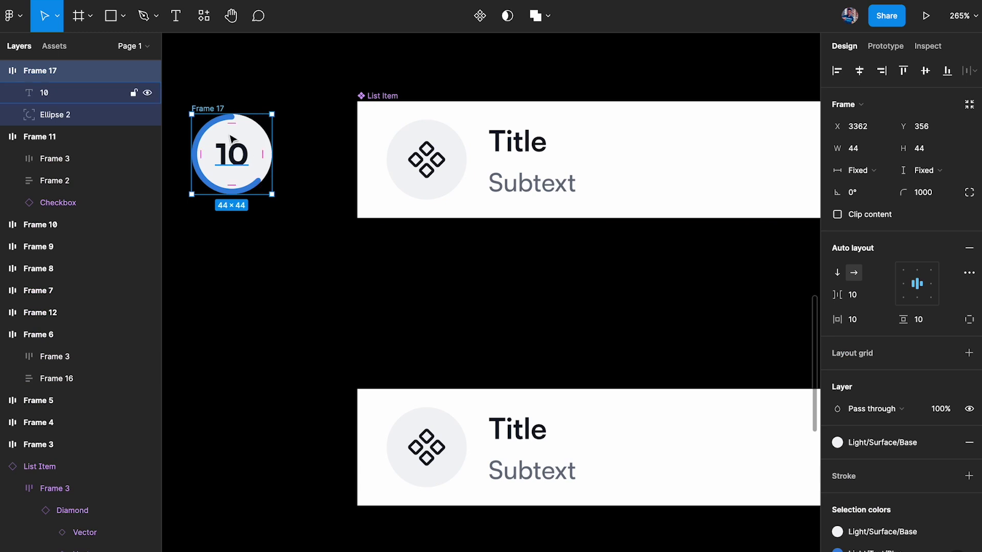
pyautogui.scroll(1, 298, 155)
pyautogui.hscroll(-2, 299, 156)
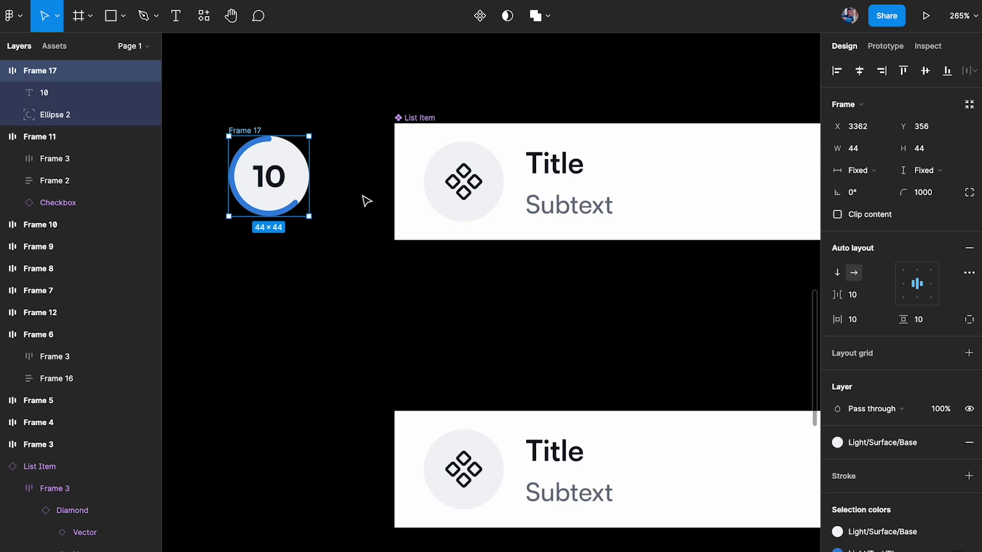
pyautogui.hscroll(-3, 307, 168)
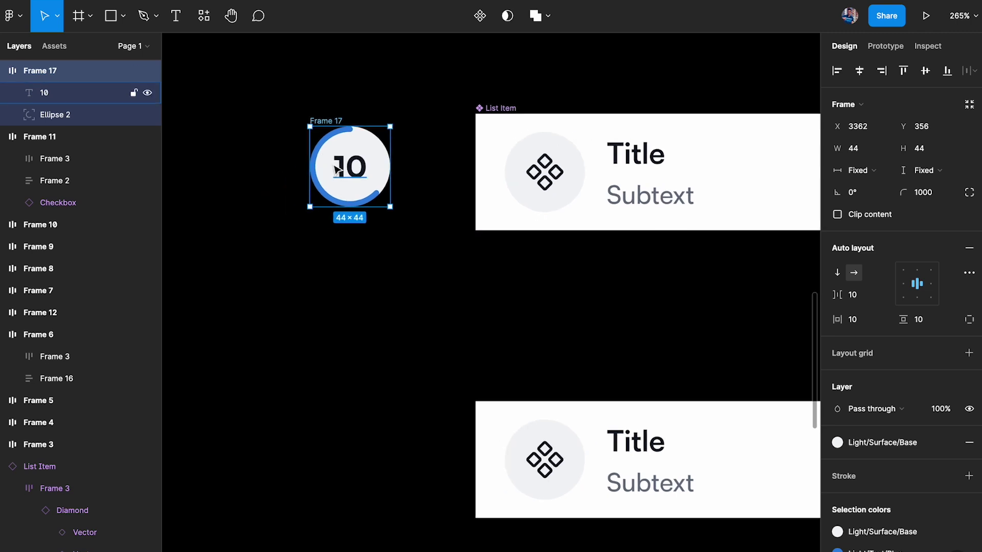
pyautogui.moveTo(360, 160); pyautogui.dragTo(304, 165)
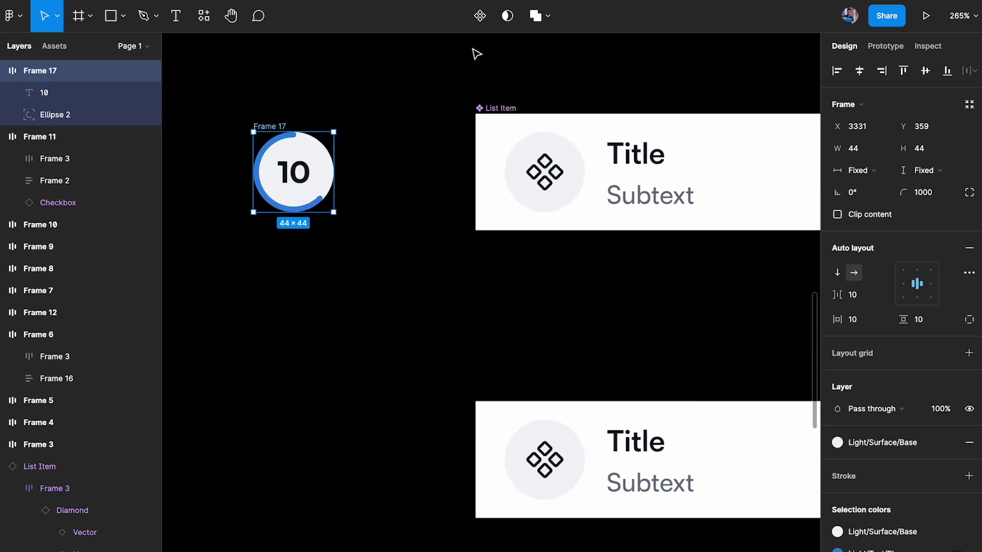
# Turn the progress circle frame into a component and name it Progress Bar
pyautogui.click(481, 20)
pyautogui.doubleClick(293, 126)
pyautogui.write('Pro')
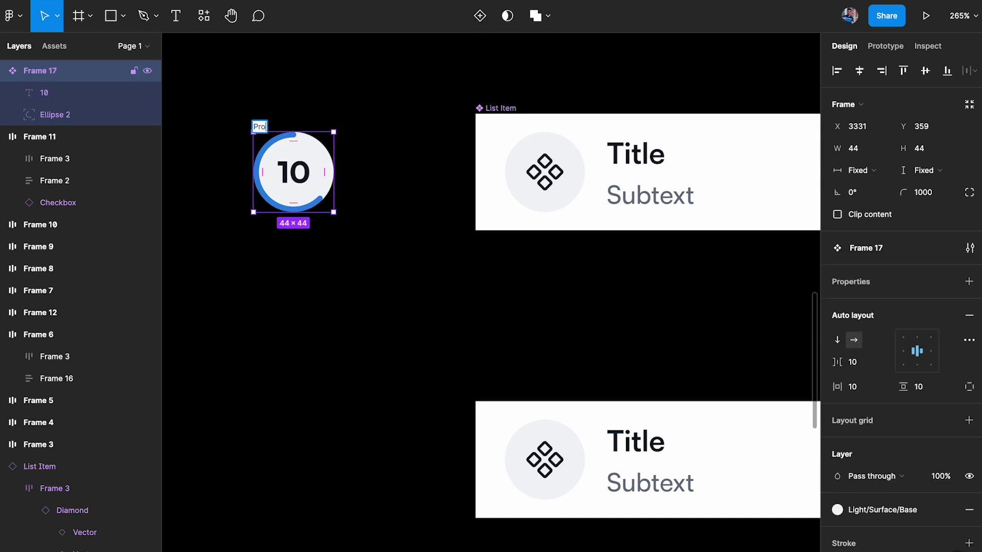
pyautogui.write('gress Bar')
pyautogui.press('Return')
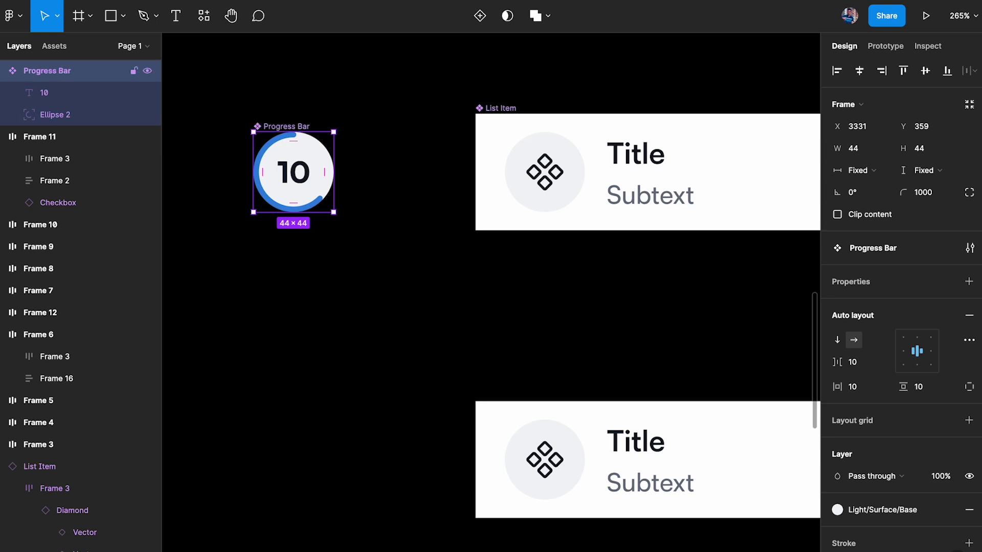
# Rename the Progress Bar component to Progress Circle
pyautogui.doubleClick(290, 127)
pyautogui.write('Circle')
pyautogui.hotkey('ctrl', 'a')
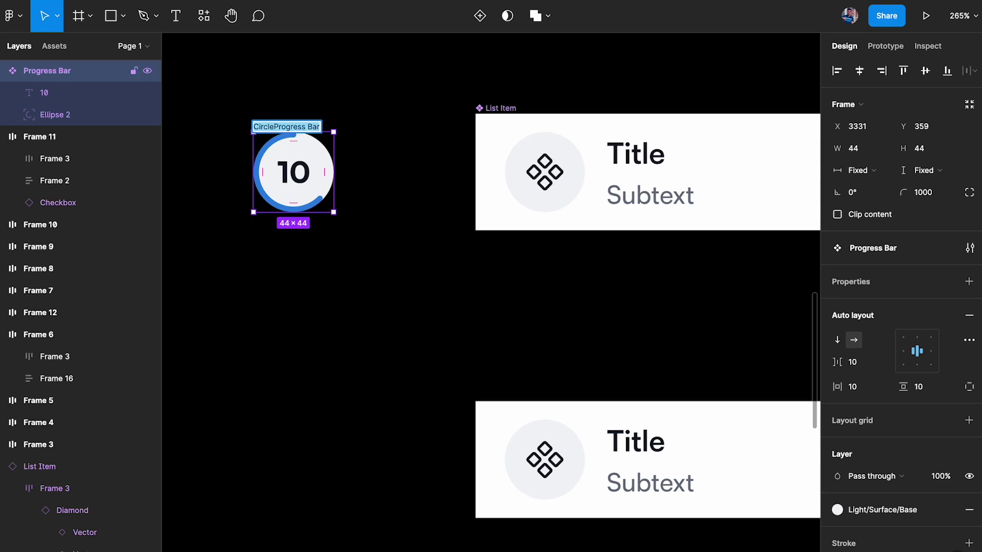
pyautogui.write('Progress Circle')
pyautogui.press('Return')
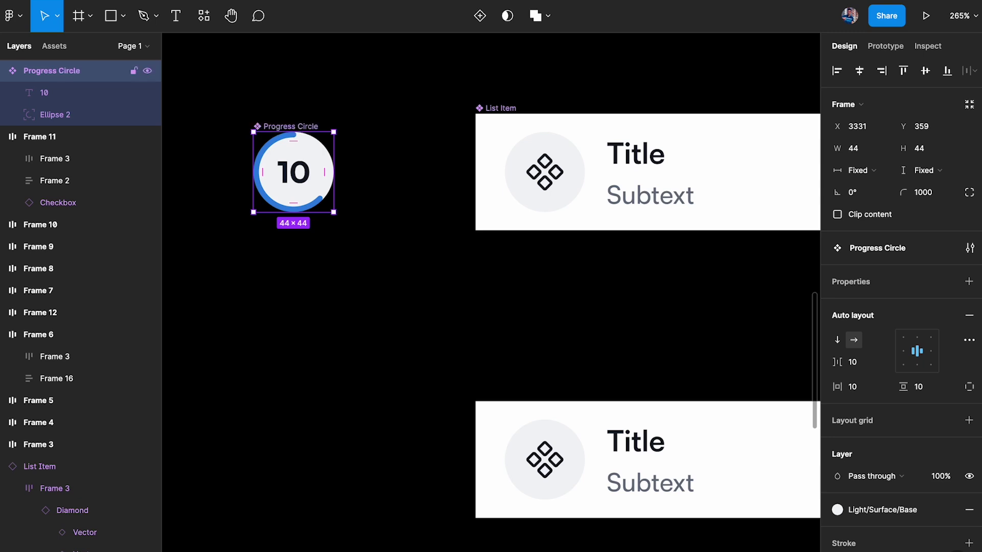
# Make a component named Icon Container from a copy of the List Item's icon frame and space it beside Progress Circle
pyautogui.doubleClick(534, 170)
pyautogui.moveTo(533, 171); pyautogui.dragTo(383, 171)
pyautogui.click(479, 15)
pyautogui.doubleClick(381, 127)
pyautogui.write('Icon Container')
pyautogui.press('Return')
pyautogui.moveTo(318, 128); pyautogui.dragTo(306, 128)
pyautogui.moveTo(401, 128); pyautogui.dragTo(397, 128)
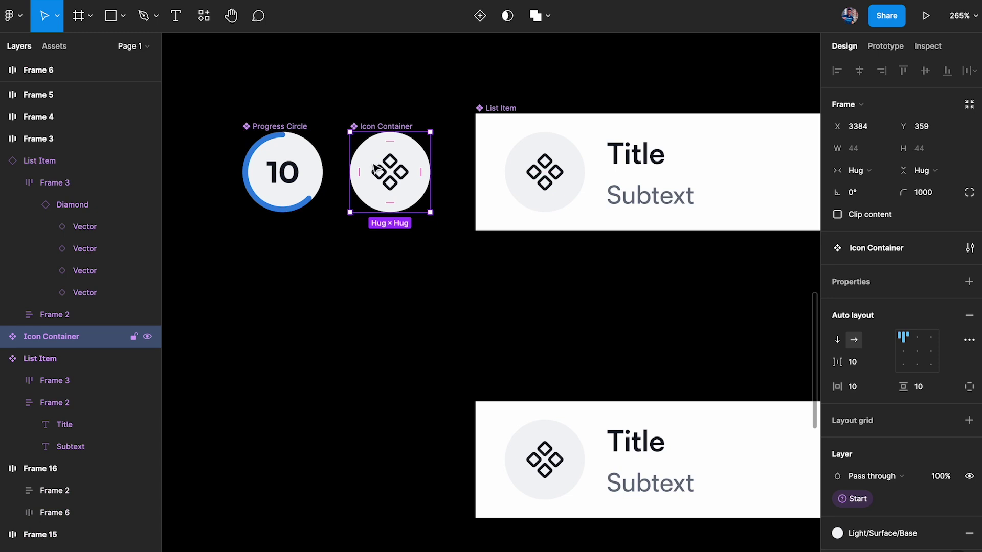
# Replace the original icon frame in the main List Item component with an instance of the Icon Container component
pyautogui.moveTo(376, 169); pyautogui.dragTo(535, 159)
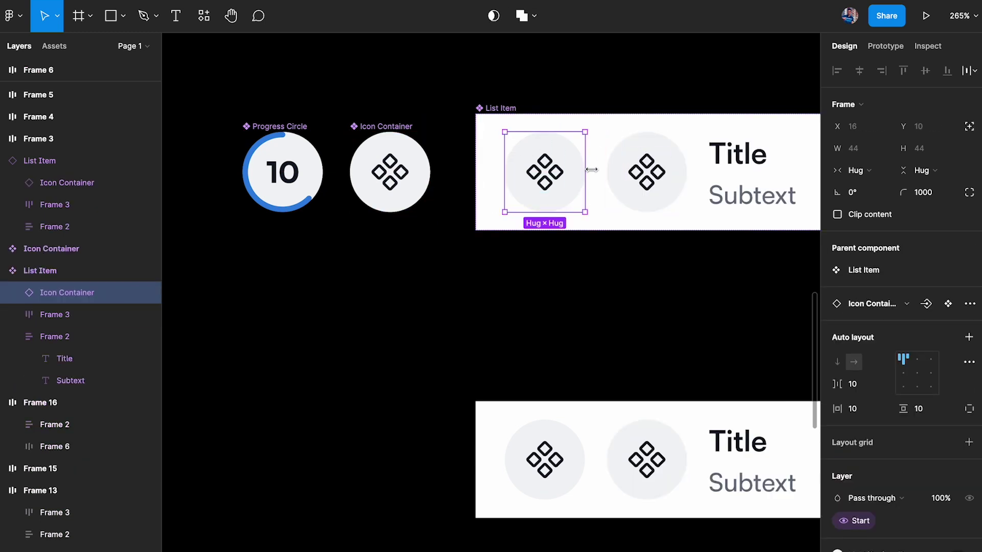
pyautogui.press('Delete')
pyautogui.click(505, 188)
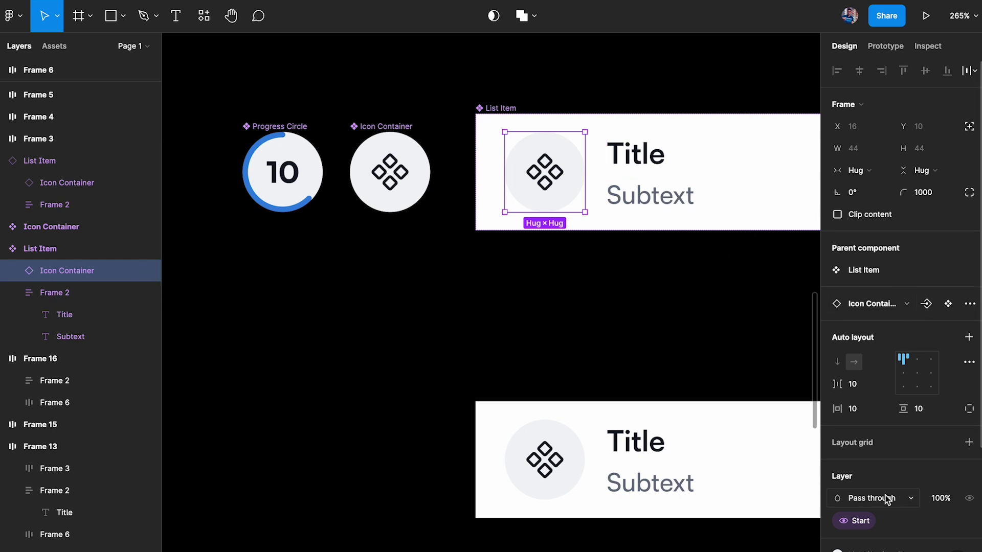
pyautogui.scroll(-1, 870, 504)
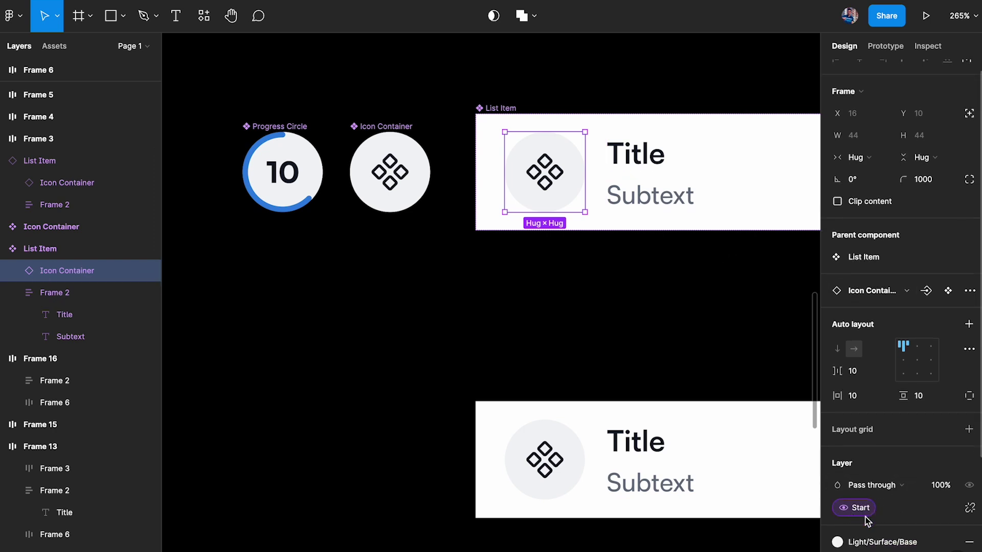
# Test the Start property on the List Item instance by turning it off and back on twice
pyautogui.click(575, 434)
pyautogui.hscroll(5, 575, 434)
pyautogui.scroll(-3, 574, 434)
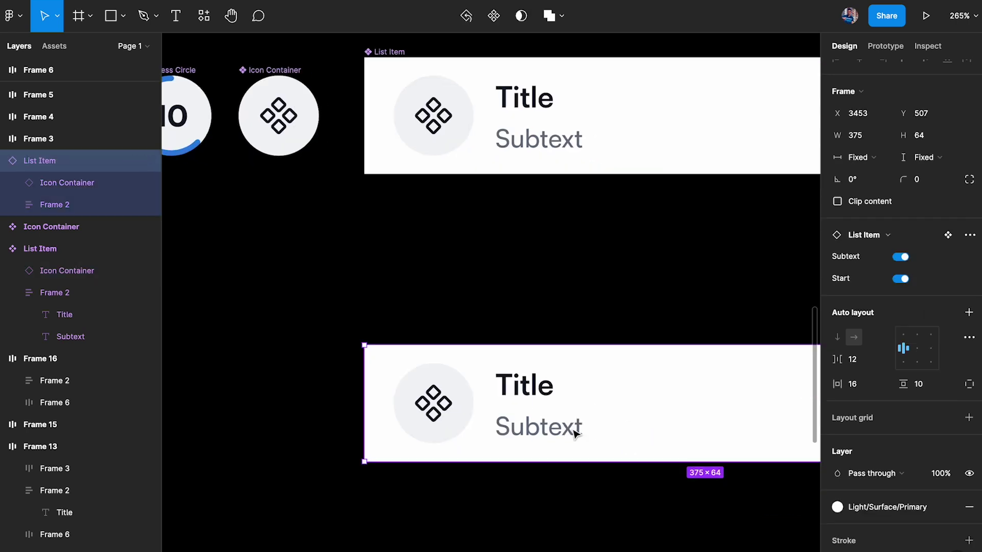
pyautogui.click(900, 279)
pyautogui.click(900, 279)
pyautogui.click(900, 279)
pyautogui.click(900, 279)
# Create an instance swap property named Start Swap for the main List Item's icon, with Icon Container as its value
pyautogui.click(405, 84)
pyautogui.click(405, 84)
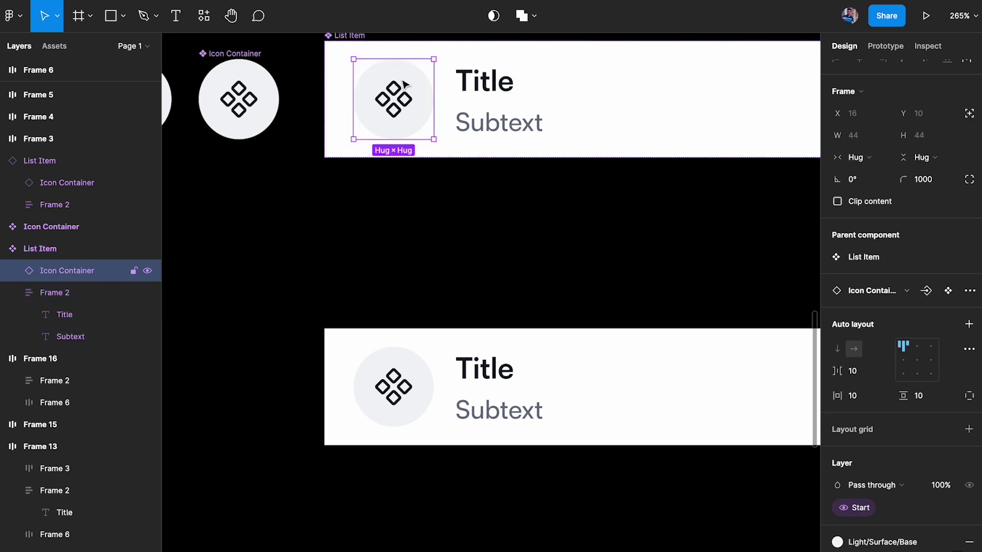
pyautogui.click(927, 292)
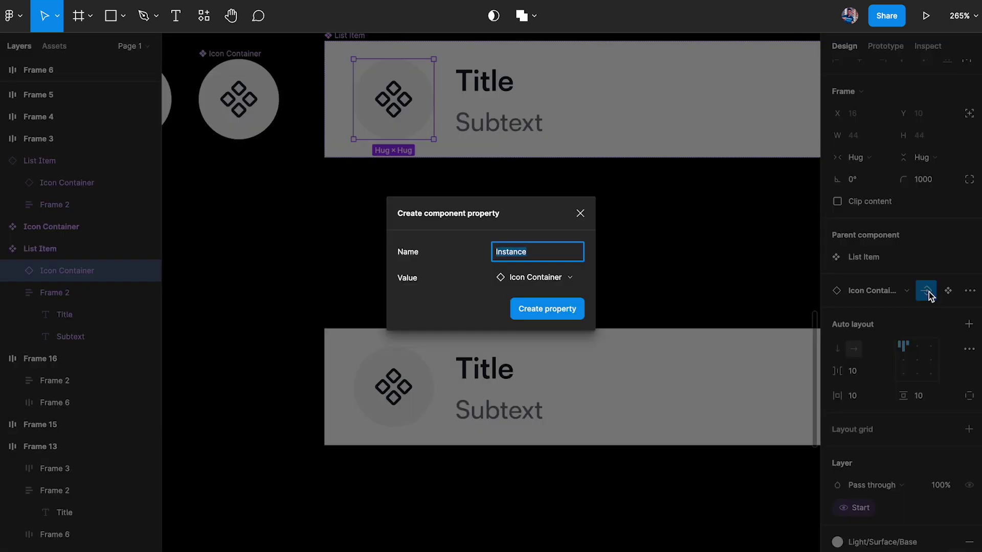
pyautogui.write('Start Swap')
pyautogui.click(535, 277)
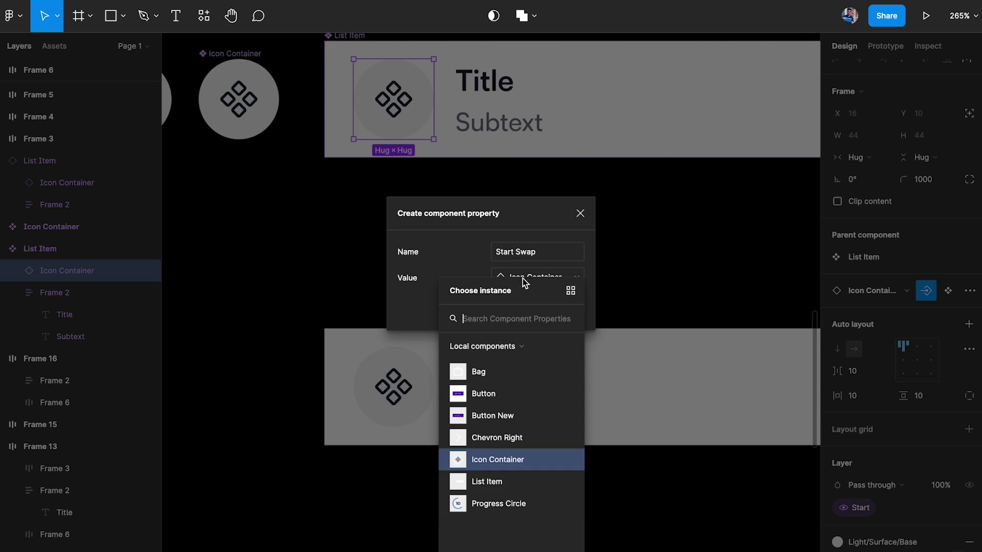
pyautogui.click(464, 270)
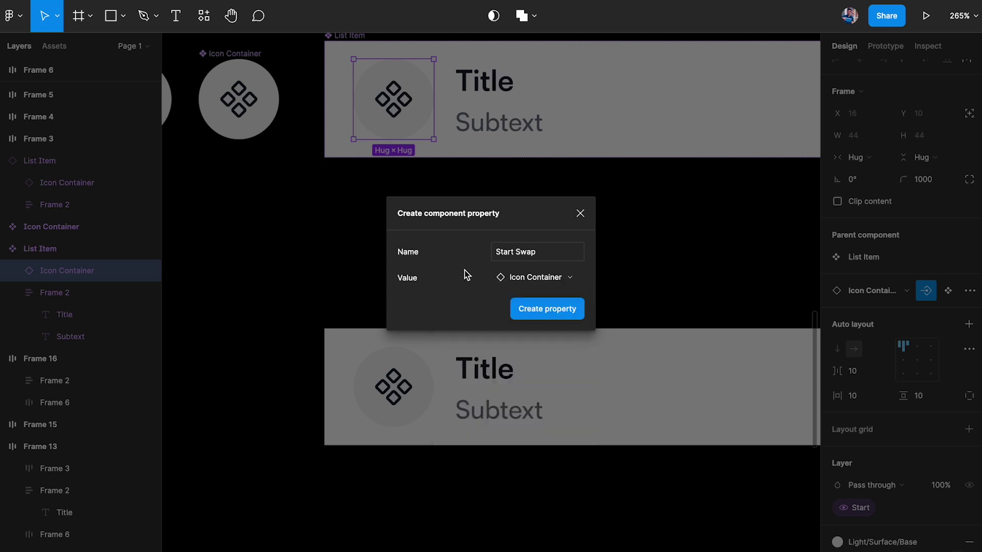
pyautogui.click(548, 310)
pyautogui.click(532, 294)
pyautogui.hscroll(3, 532, 292)
pyautogui.scroll(-2, 532, 292)
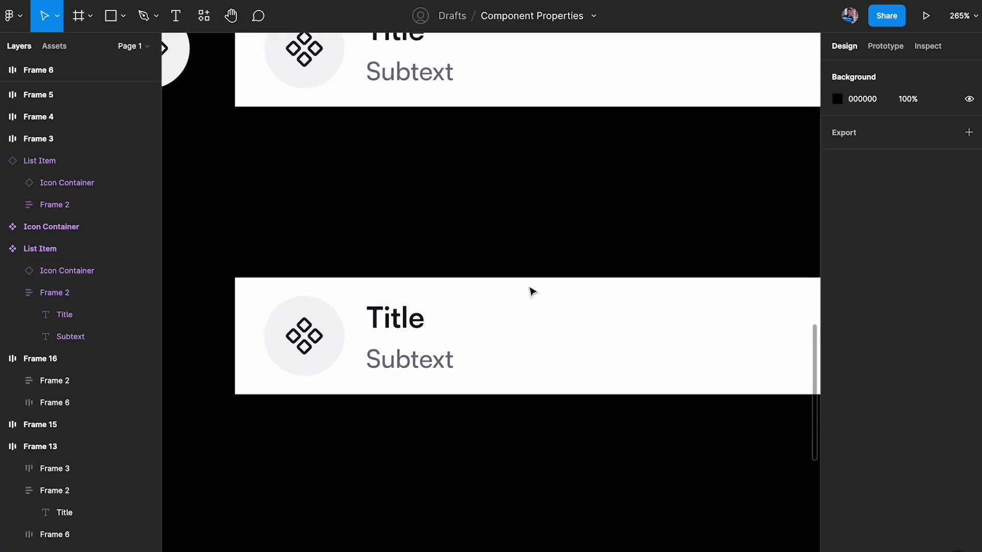
# Turn the Start property of the lower List Item instance off and back on
pyautogui.click(532, 292)
pyautogui.hscroll(2, 476, 320)
pyautogui.scroll(-1, 476, 320)
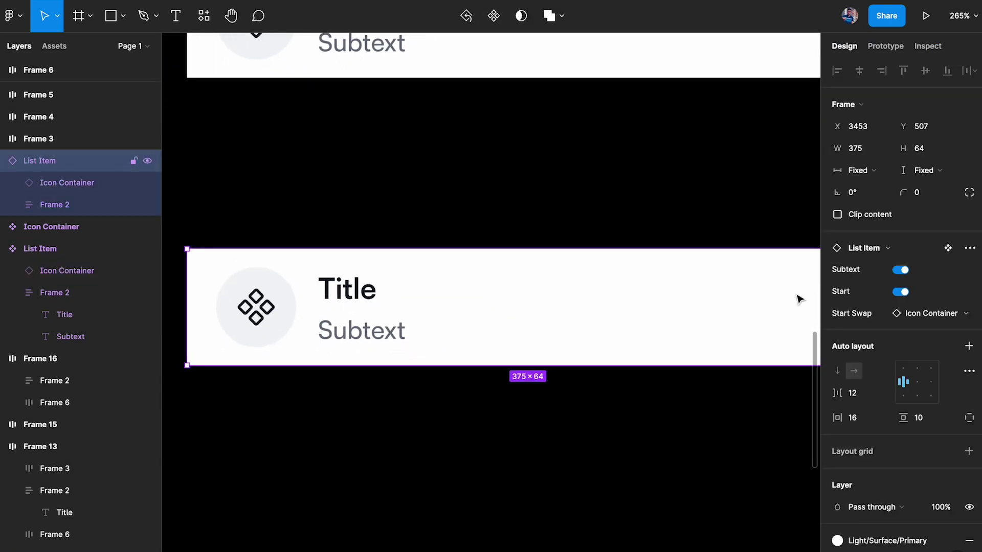
pyautogui.click(901, 292)
pyautogui.hscroll(-2, 333, 318)
pyautogui.scroll(1, 332, 317)
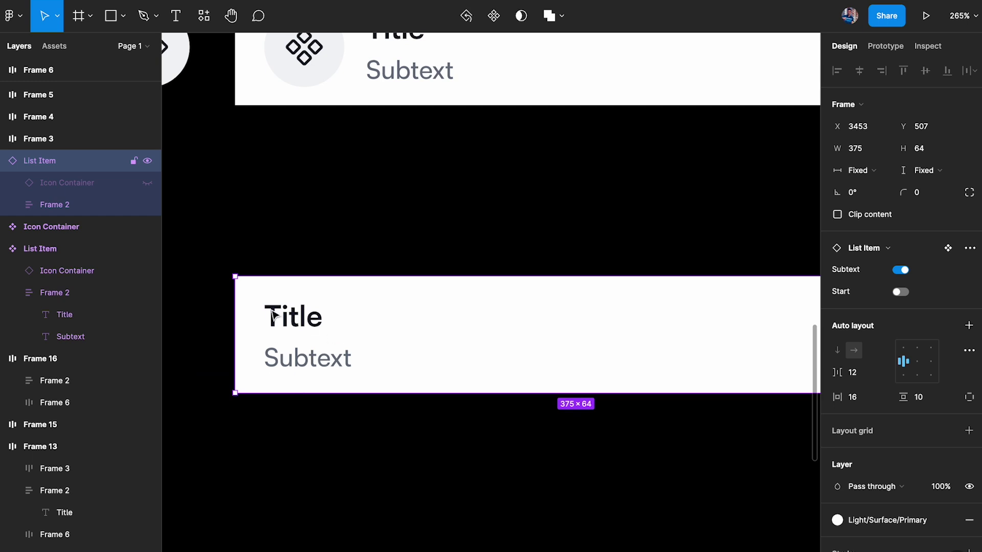
pyautogui.click(901, 292)
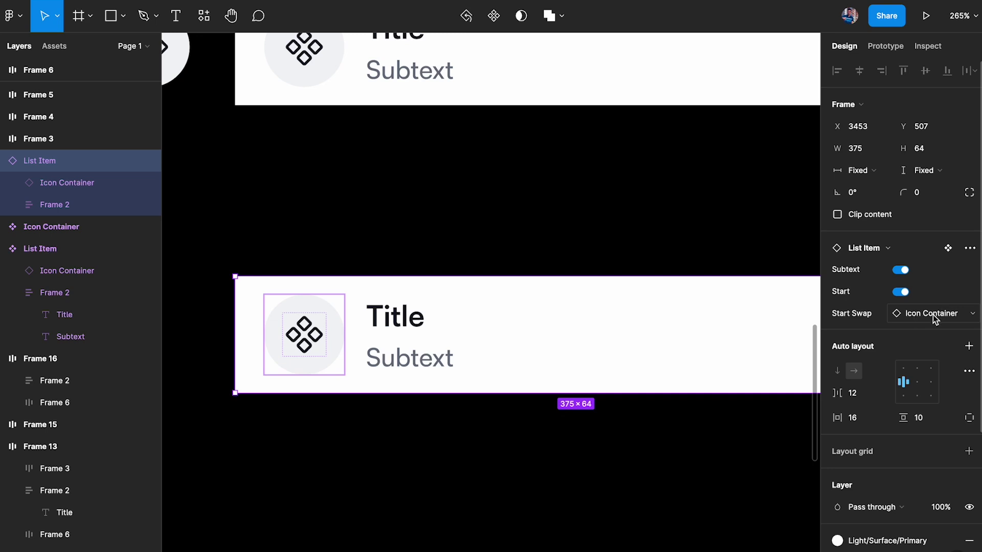
# Try Progress Circle and then Button New as the lower List Item's Start Swap instance
pyautogui.hscroll(-3, 677, 276)
pyautogui.scroll(2, 677, 276)
pyautogui.hscroll(2, 420, 204)
pyautogui.scroll(-1, 419, 204)
pyautogui.hscroll(2, 567, 271)
pyautogui.scroll(-1, 568, 271)
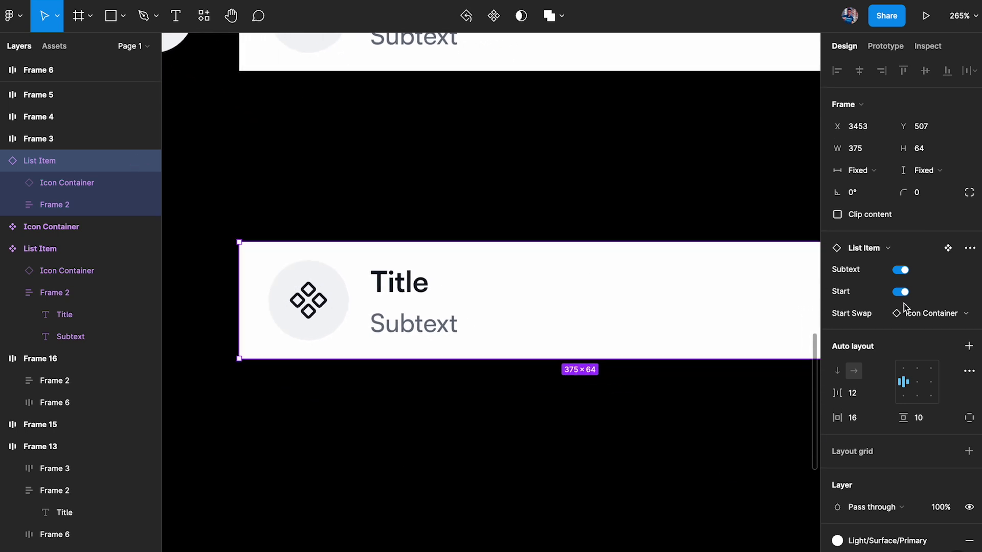
pyautogui.click(932, 313)
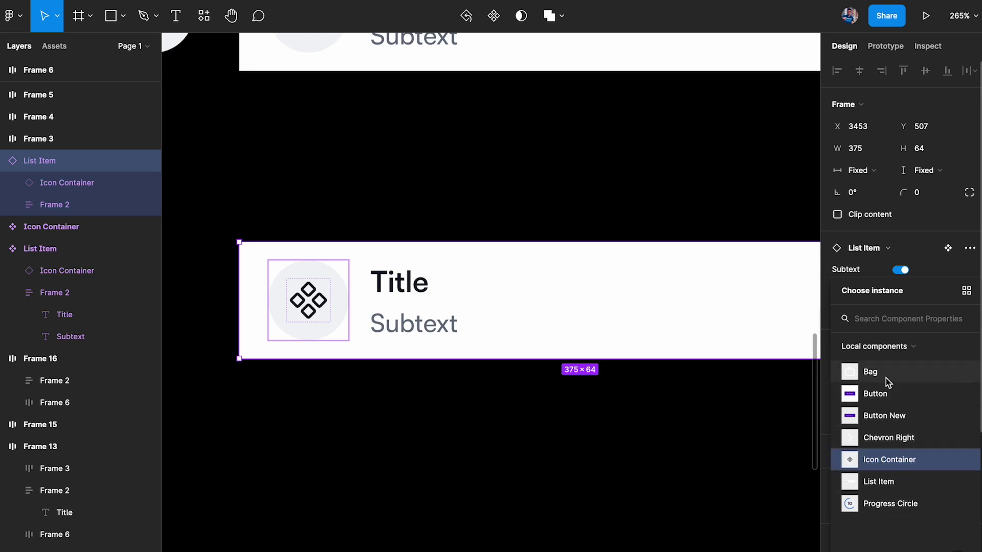
pyautogui.click(888, 506)
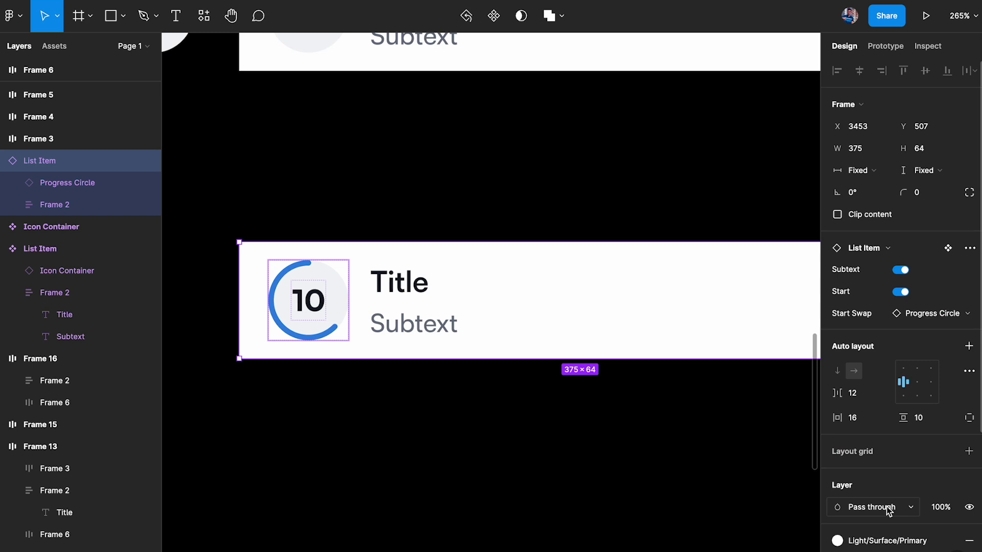
pyautogui.click(921, 313)
pyautogui.click(896, 419)
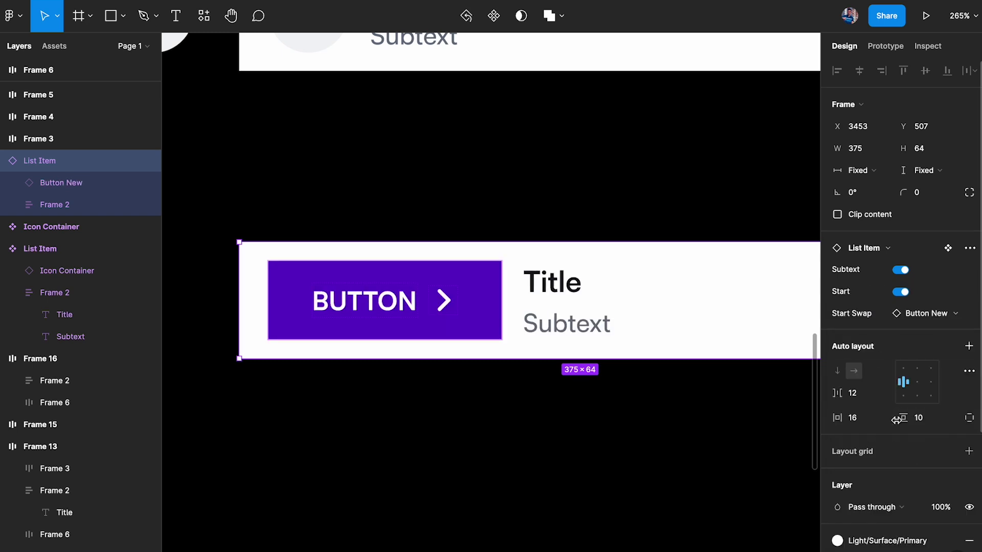
# Try Chevron Right and then Bag as the lower List Item's Start Swap instance
pyautogui.click(915, 310)
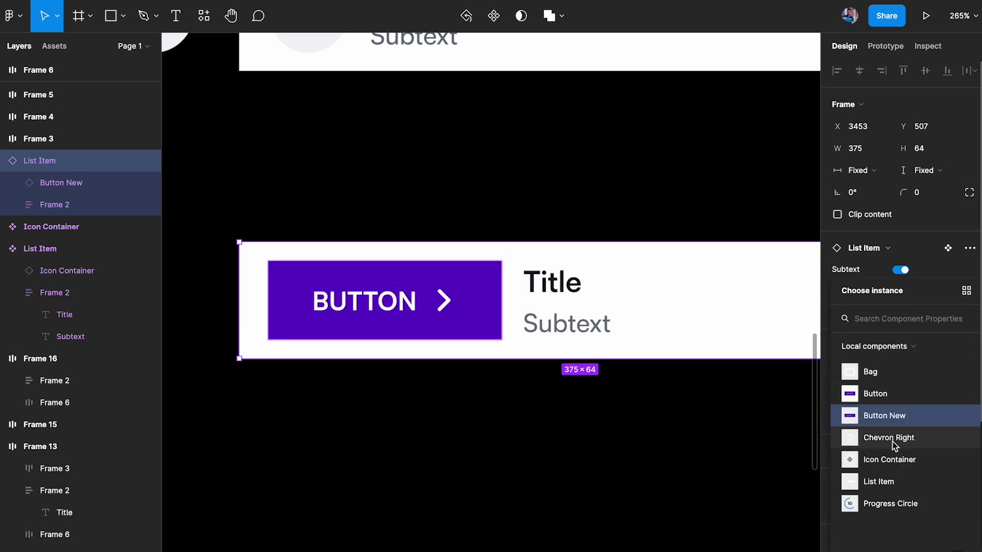
pyautogui.click(897, 441)
pyautogui.click(913, 315)
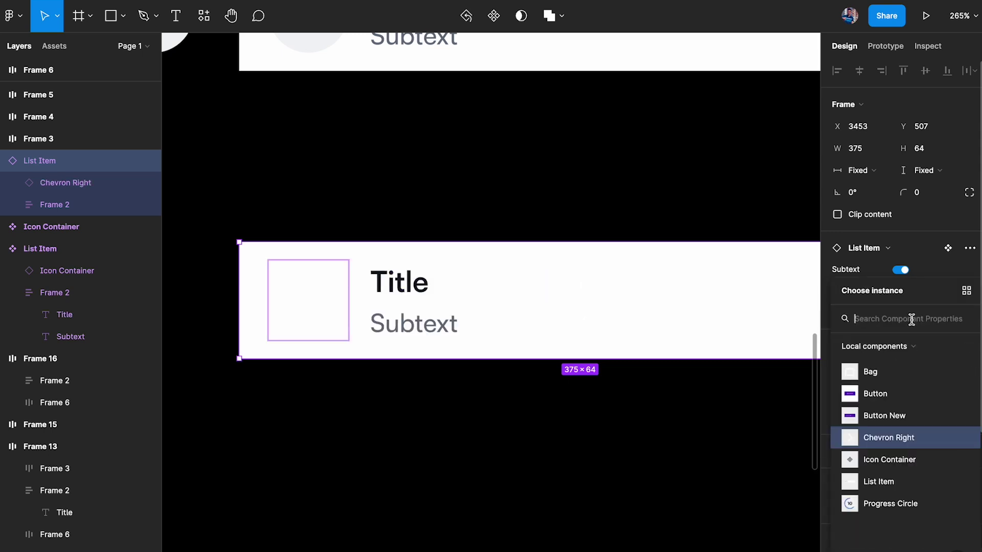
pyautogui.press('Escape')
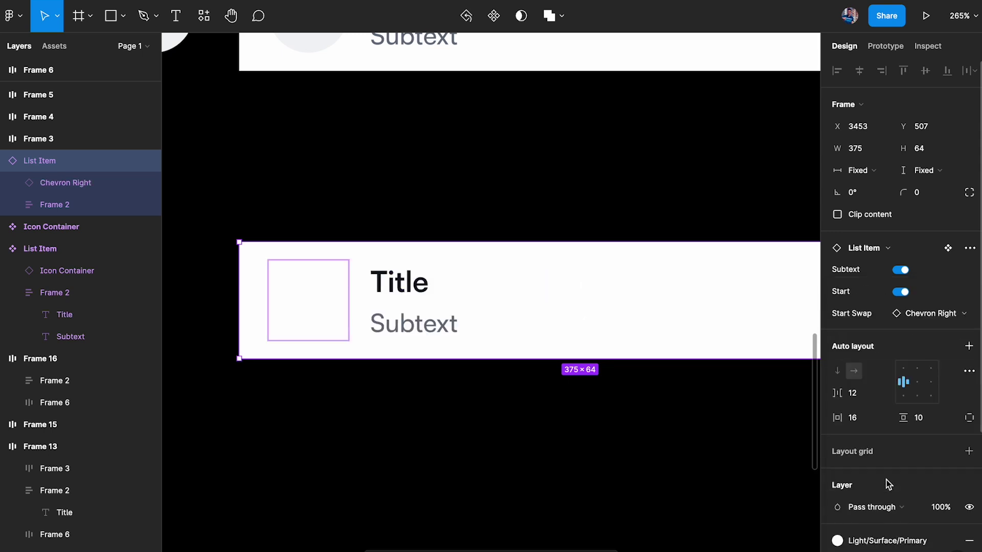
pyautogui.click(918, 318)
pyautogui.click(891, 371)
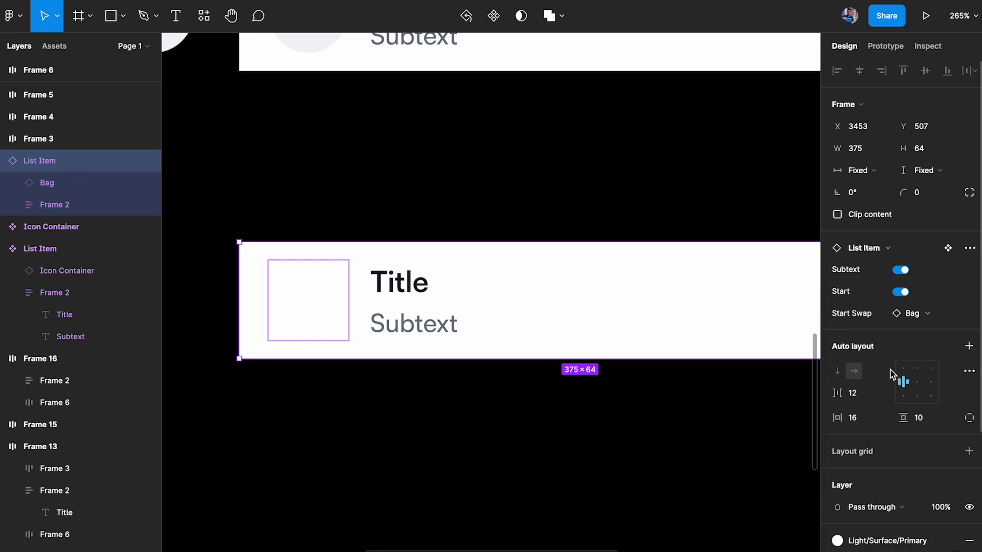
# Compare the Progress Circle and Icon Container components with the List Item's start slot and its available swap instances
pyautogui.scroll(-3, 705, 338)
pyautogui.hscroll(-3, 281, 125)
pyautogui.moveTo(206, 63); pyautogui.dragTo(427, 196)
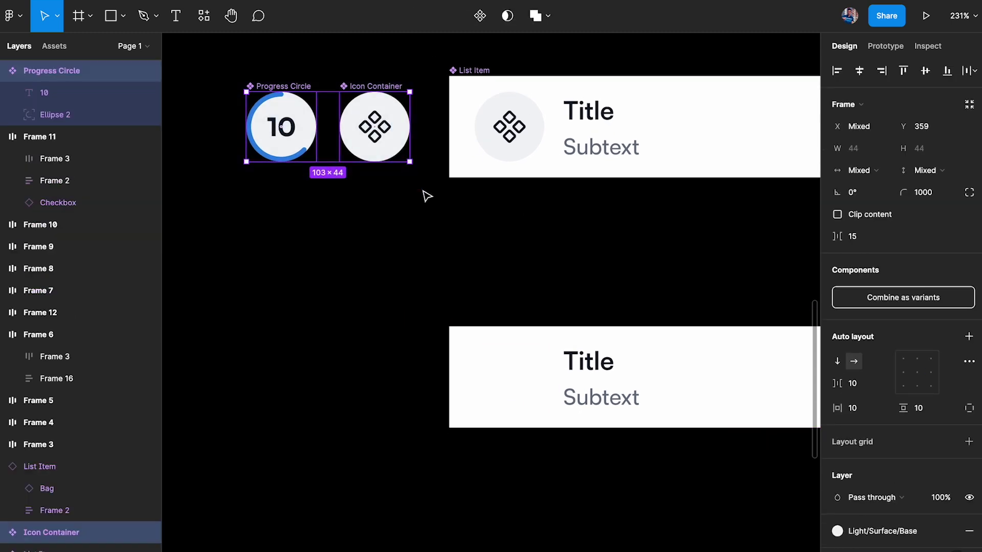
pyautogui.click(537, 363)
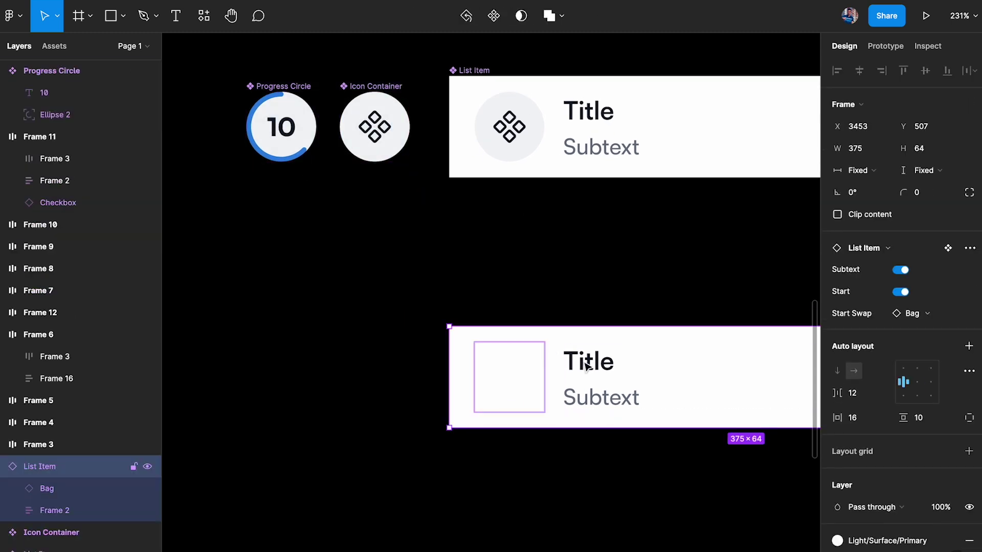
pyautogui.click(918, 311)
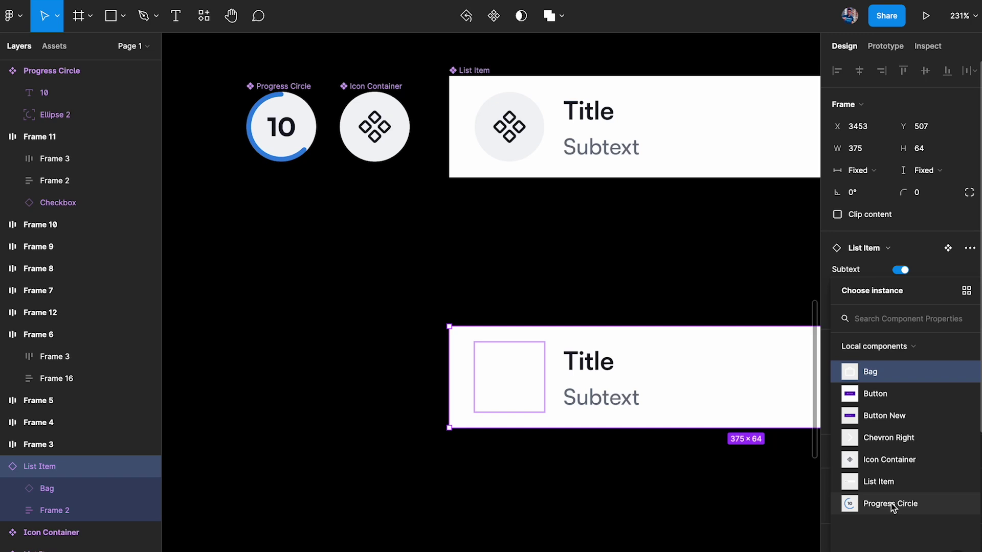
pyautogui.click(516, 139)
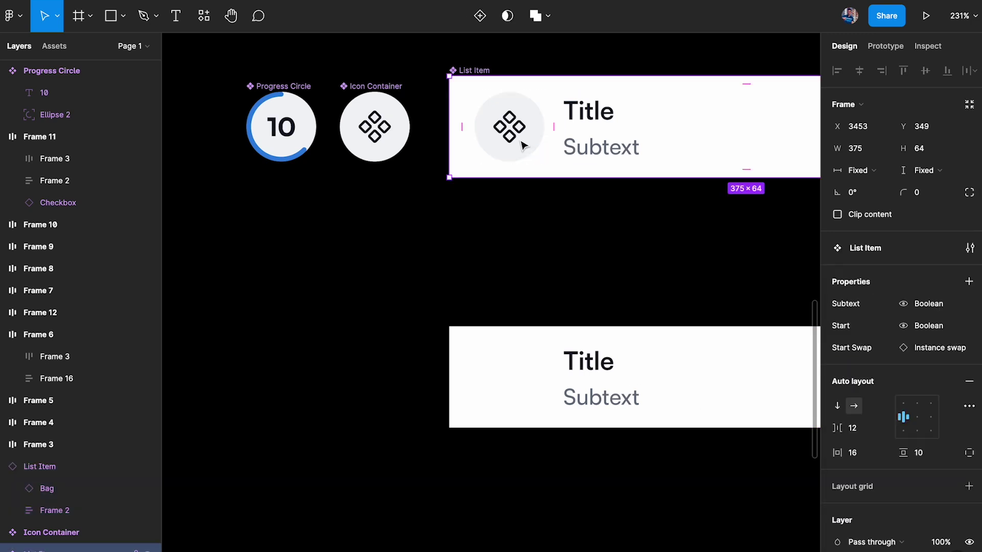
pyautogui.click(523, 146)
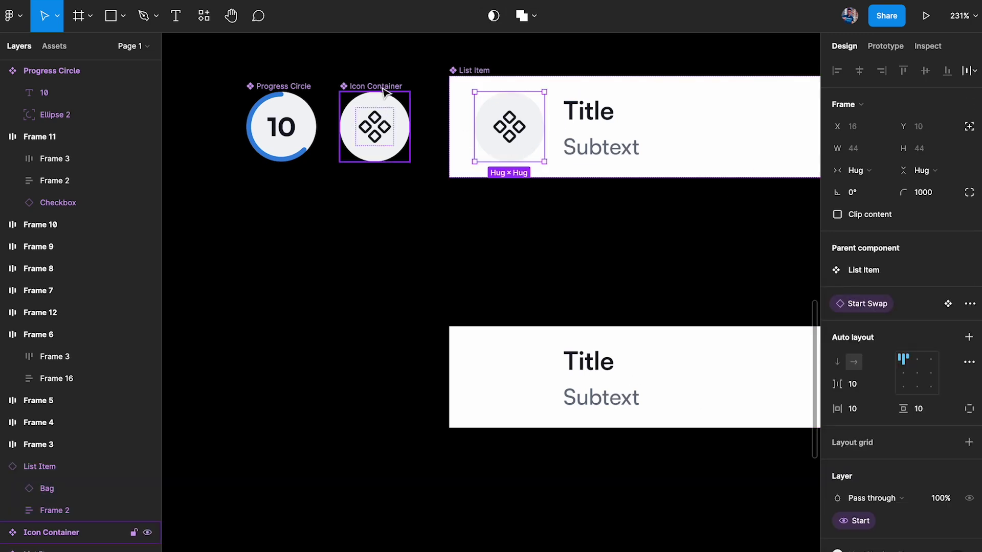
pyautogui.click(375, 127)
pyautogui.click(281, 126)
pyautogui.click(500, 364)
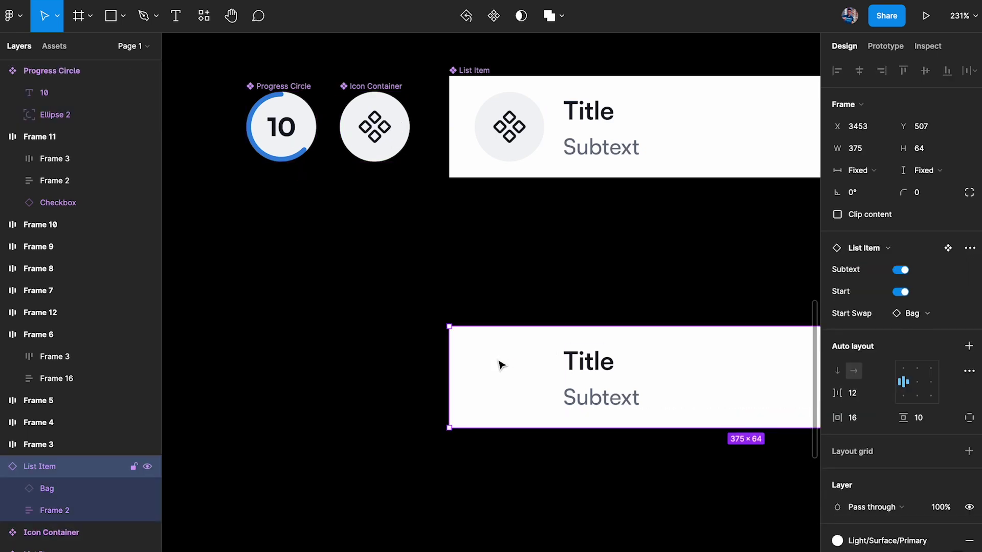
pyautogui.click(501, 364)
pyautogui.click(633, 366)
pyautogui.press('Escape')
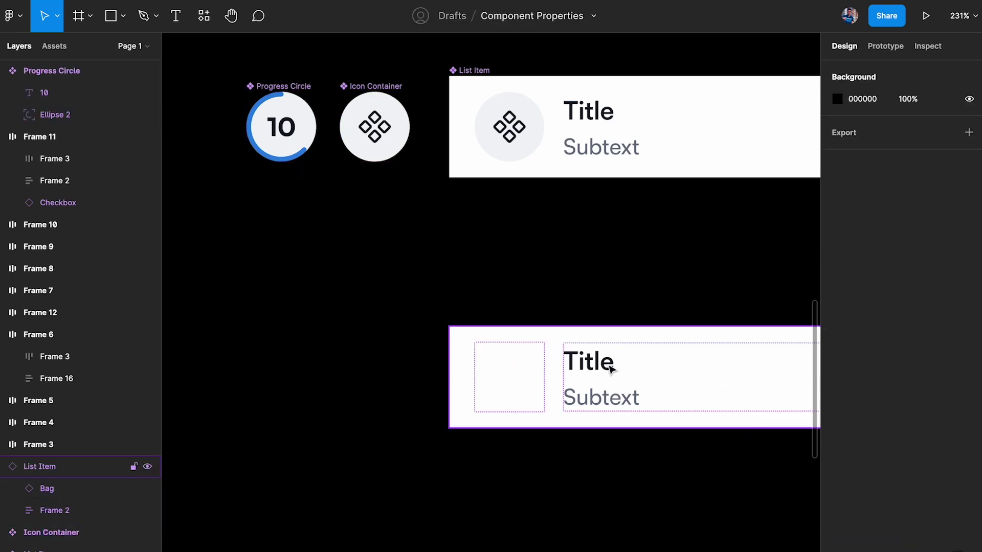
# Set the lower List Item's Start Swap instance to Icon Container and check the list of available instances
pyautogui.click(614, 366)
pyautogui.click(941, 315)
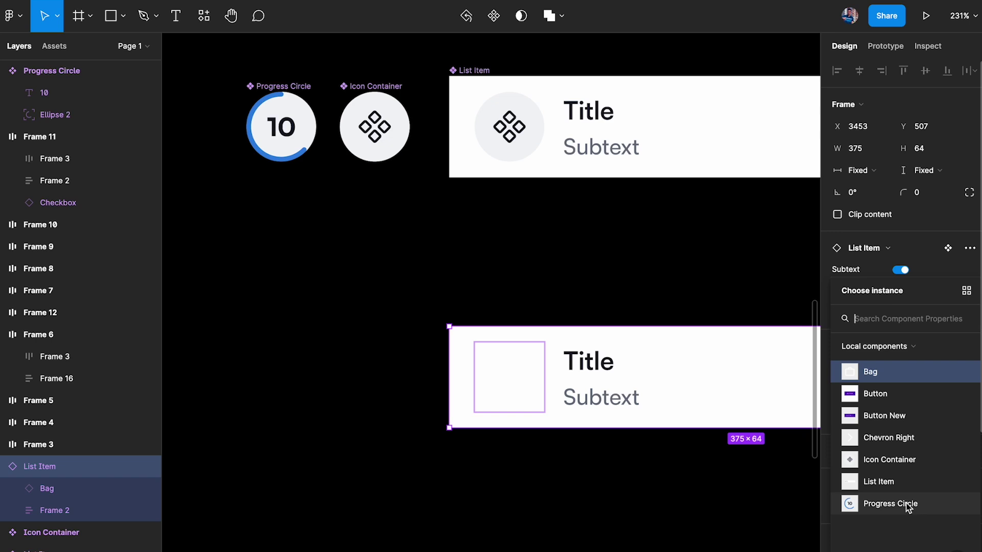
pyautogui.click(901, 462)
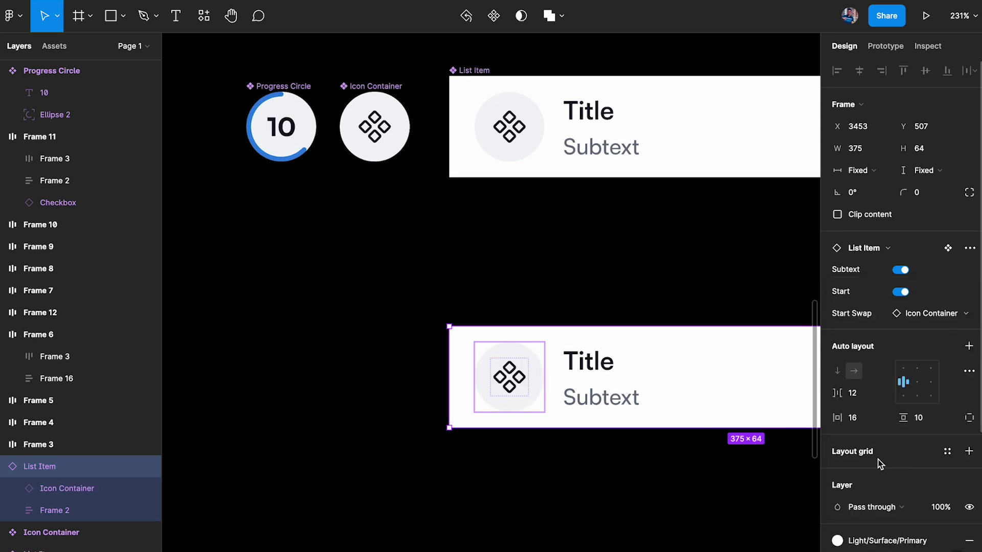
pyautogui.click(944, 317)
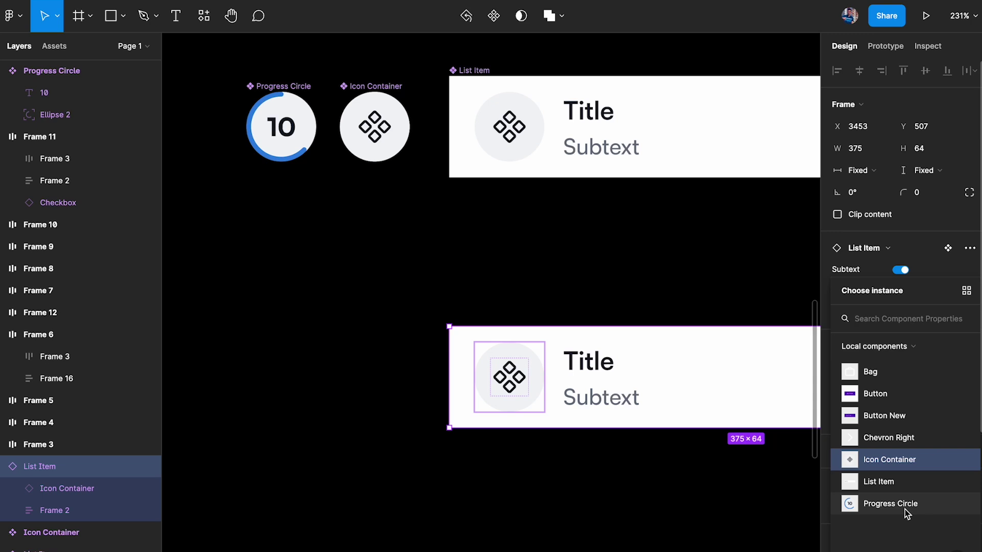
pyautogui.click(459, 289)
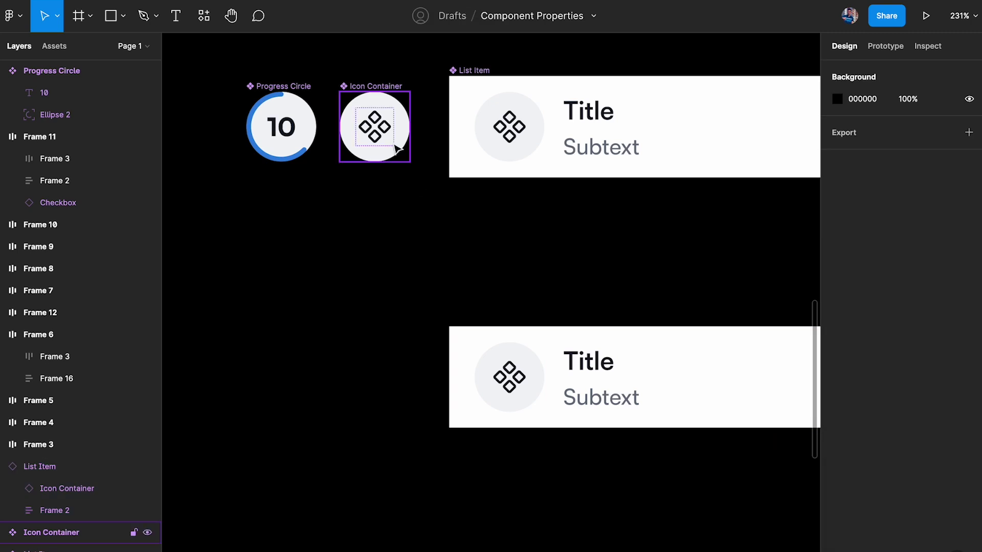
# Rename both the Progress Circle and the Icon Container main components to Start
pyautogui.hscroll(-2, 389, 115)
pyautogui.scroll(1, 389, 115)
pyautogui.doubleClick(318, 103)
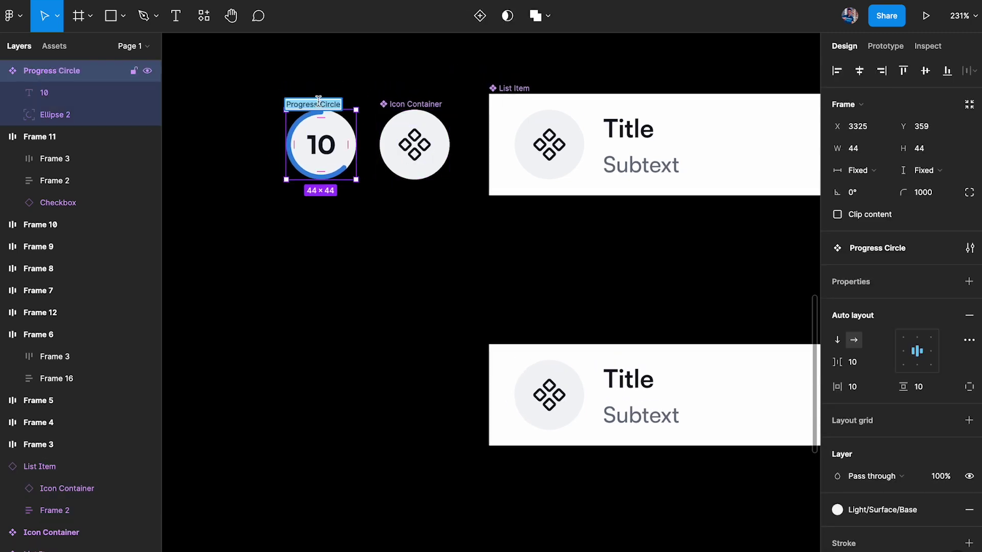
pyautogui.write('Start')
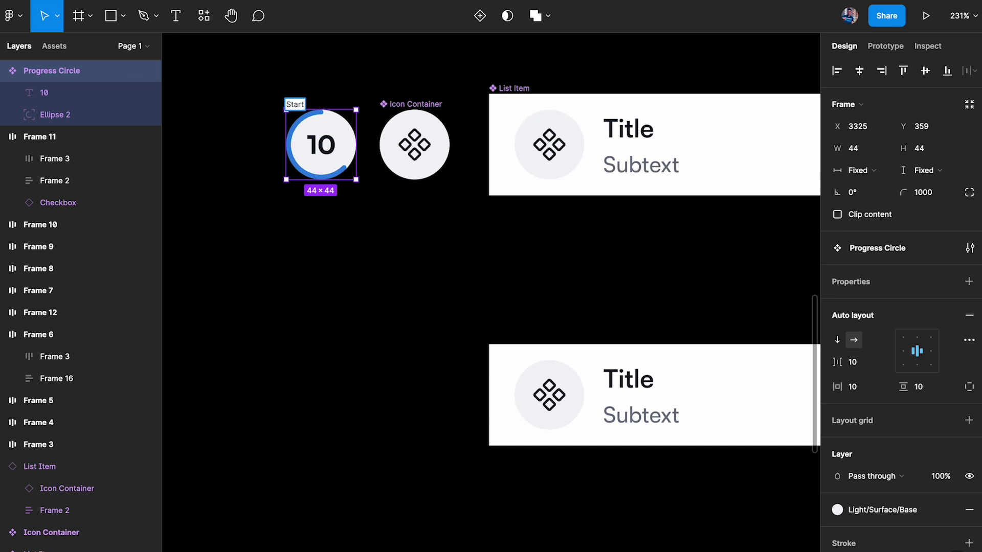
pyautogui.click(400, 100)
pyautogui.doubleClick(405, 102)
pyautogui.write('Start')
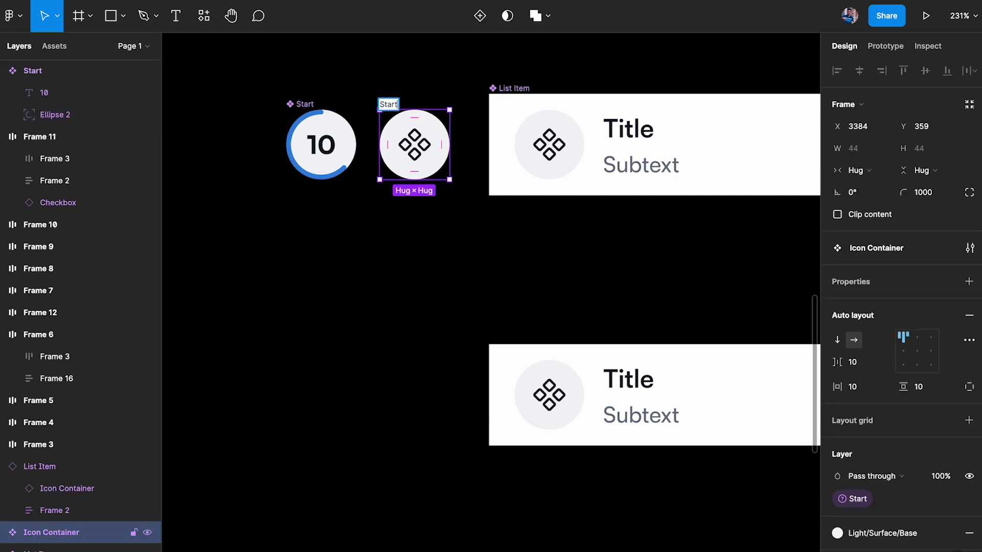
pyautogui.click(425, 97)
# Combine the two Start components as variants in one component set
pyautogui.moveTo(230, 76); pyautogui.dragTo(476, 229)
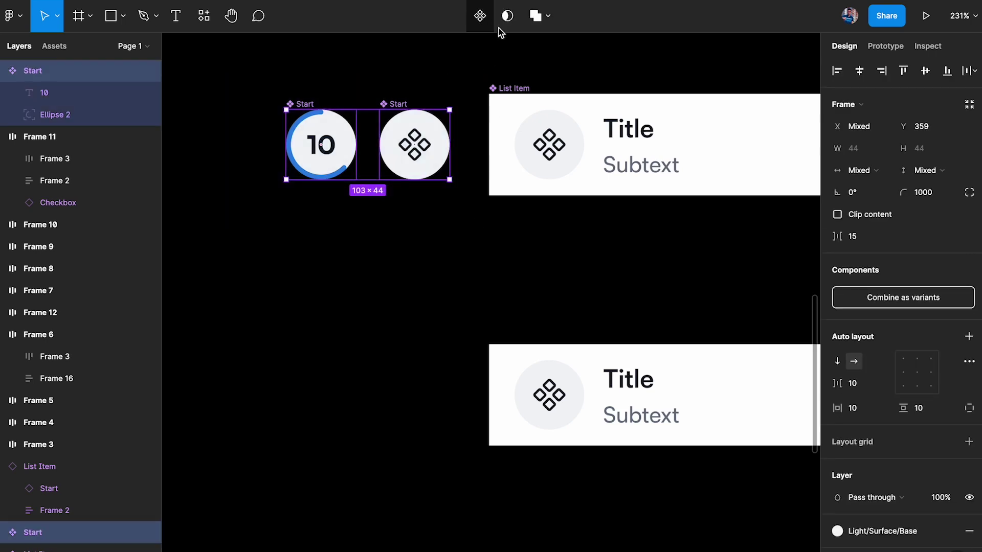
pyautogui.moveTo(253, 84); pyautogui.dragTo(477, 244)
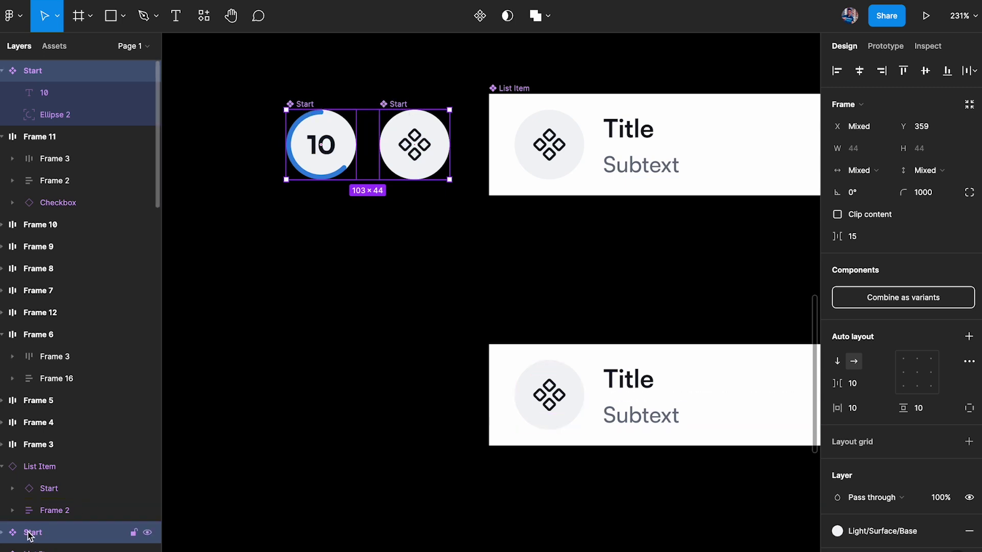
pyautogui.click(921, 300)
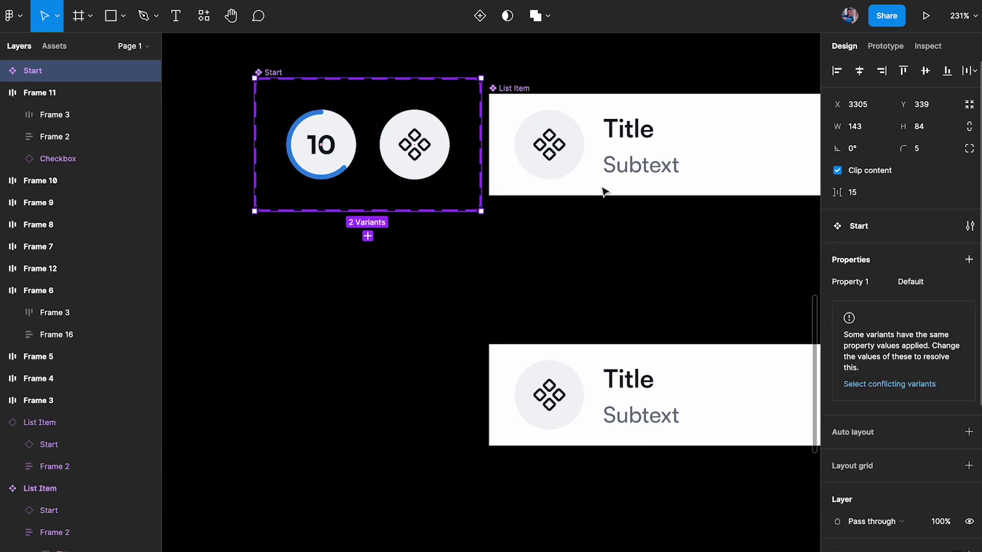
# Position the Start component set at Y 349 with a 32 px gap beside the List Item, and move it together with both list items
pyautogui.keyDown('ctrl'); pyautogui.scroll(-5, 297, 74); pyautogui.keyUp('ctrl')
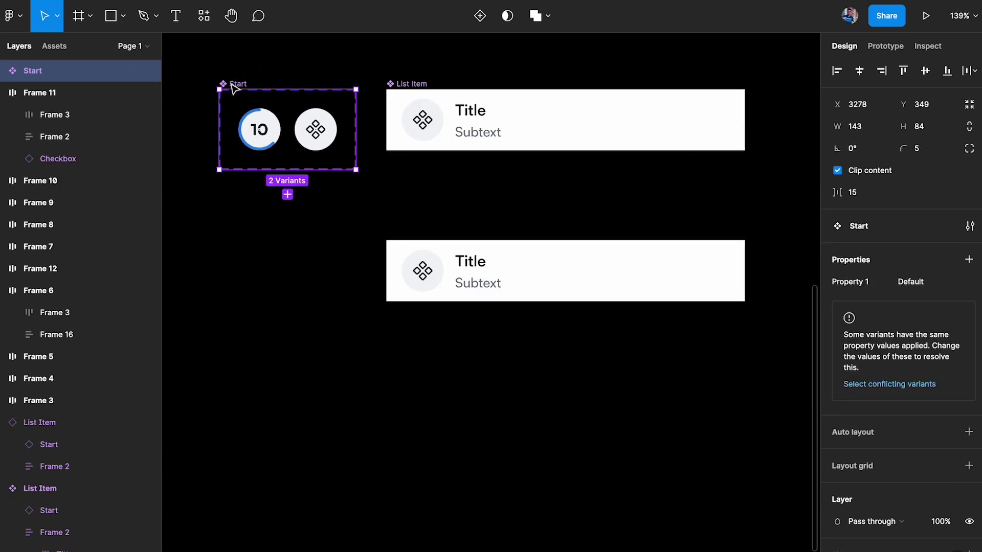
pyautogui.moveTo(198, 67); pyautogui.dragTo(785, 397)
pyautogui.hscroll(-4, 680, 132)
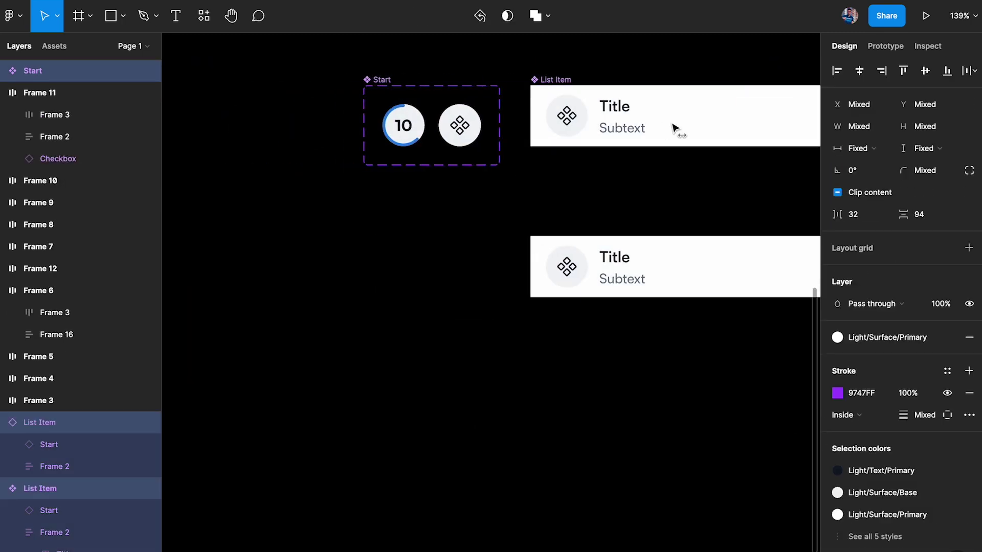
pyautogui.click(519, 234)
# Add auto layout to the Start component set
pyautogui.hscroll(2, 390, 133)
pyautogui.keyDown('ctrl'); pyautogui.scroll(3, 358, 114); pyautogui.keyUp('ctrl')
pyautogui.click(358, 114)
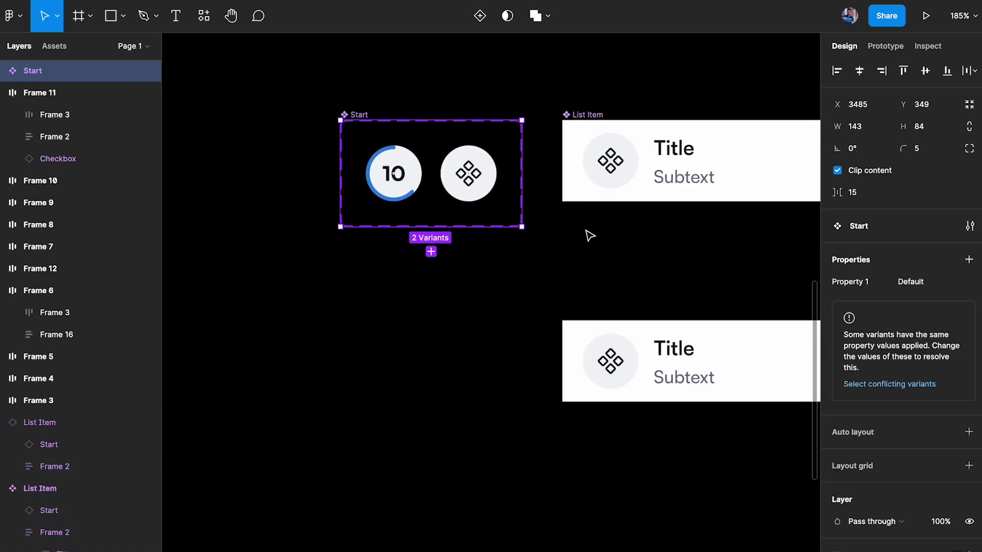
pyautogui.hotkey('shift', 'a')
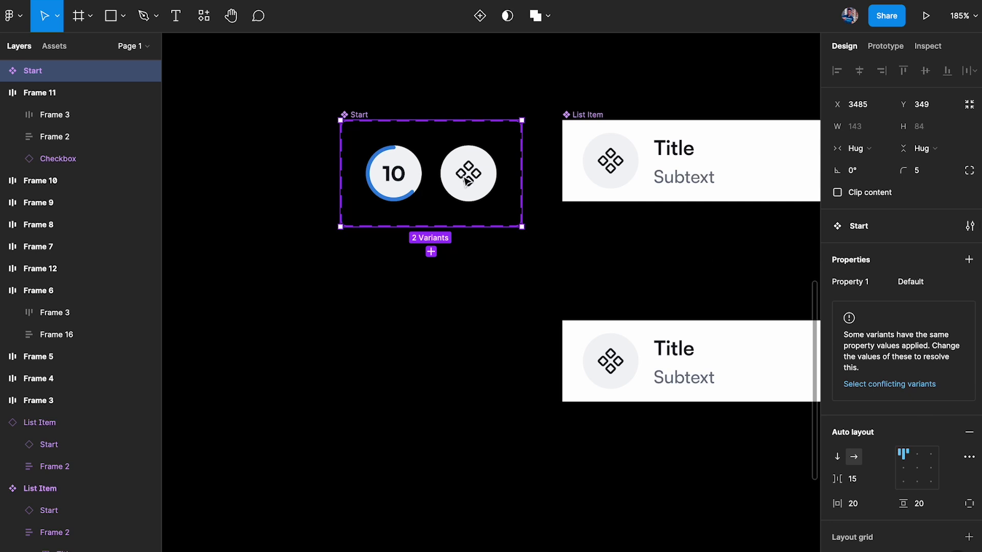
pyautogui.click(394, 174)
pyautogui.click(394, 226)
pyautogui.hotkey('ctrl', 'z')
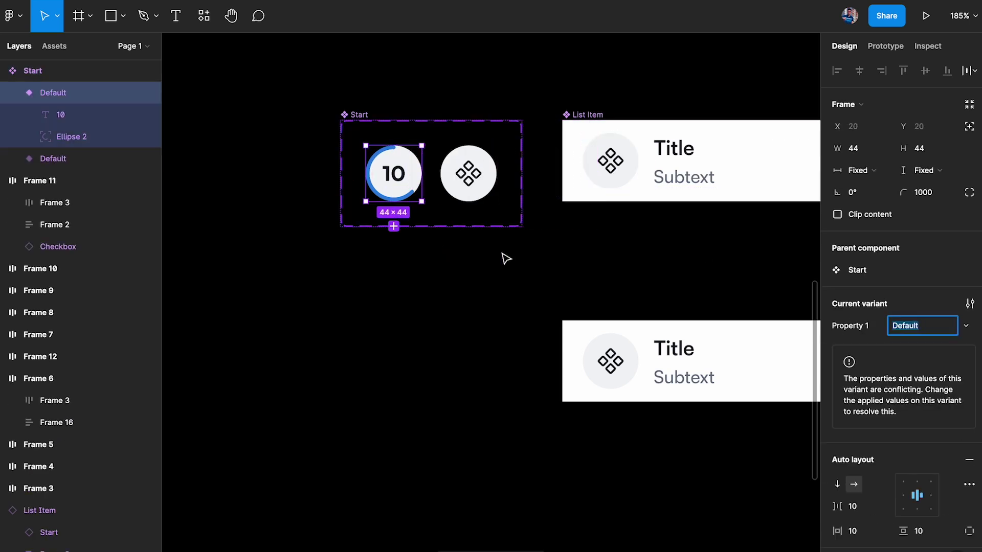
pyautogui.click(506, 257)
# Add a solid white FFFFFF fill to the Start component set
pyautogui.click(356, 123)
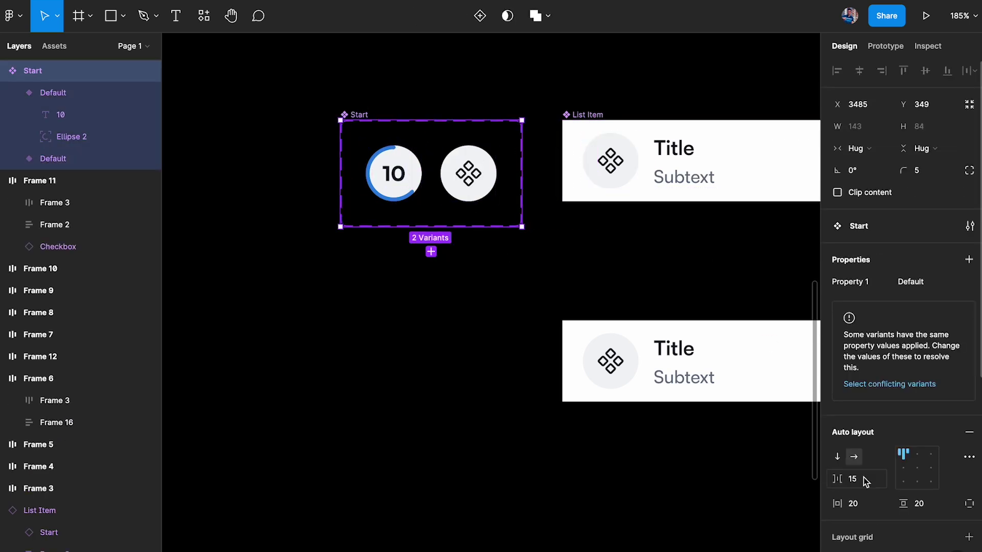
pyautogui.scroll(-4, 972, 543)
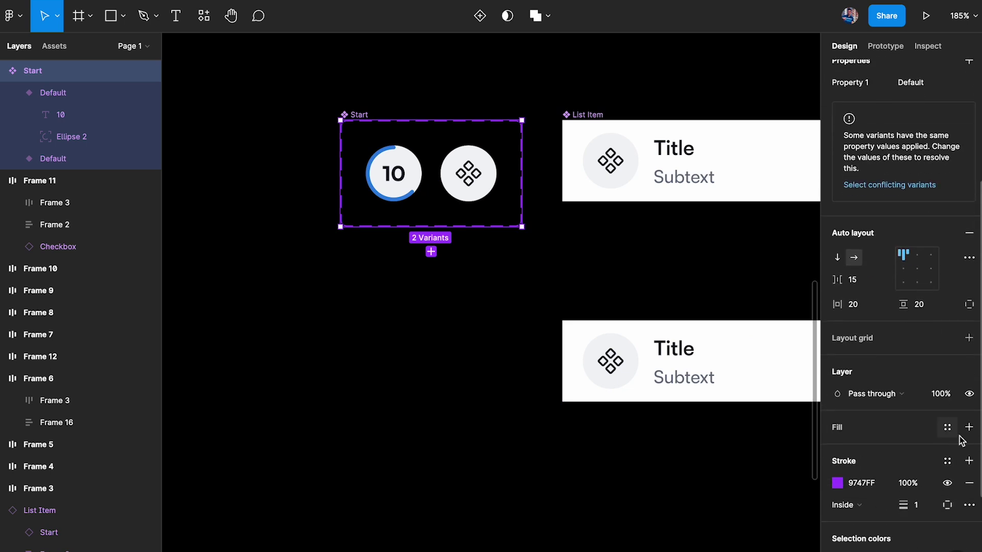
pyautogui.click(969, 427)
pyautogui.click(614, 422)
pyautogui.hscroll(1, 366, 132)
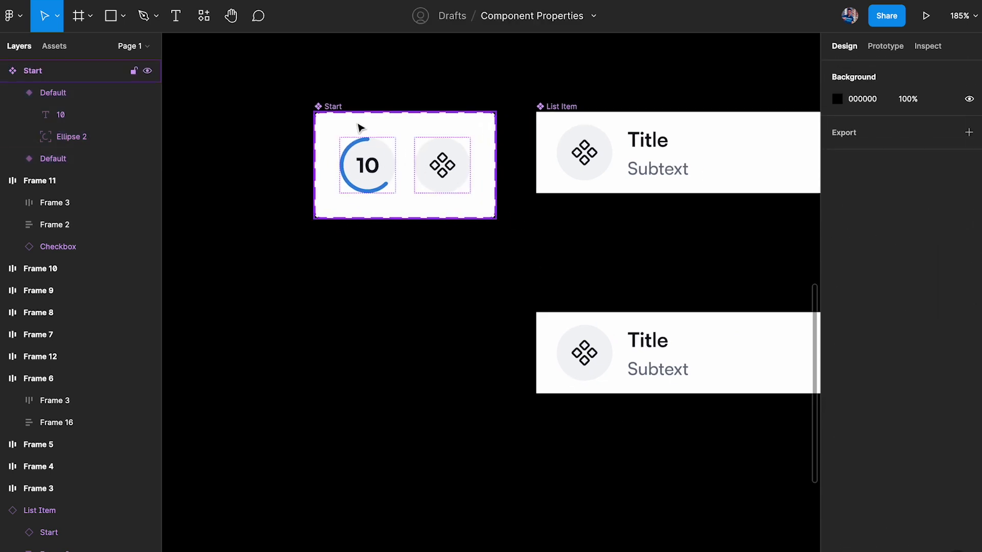
# Rename the Start component set's variant property to Start Type
pyautogui.click(327, 106)
pyautogui.doubleClick(851, 280)
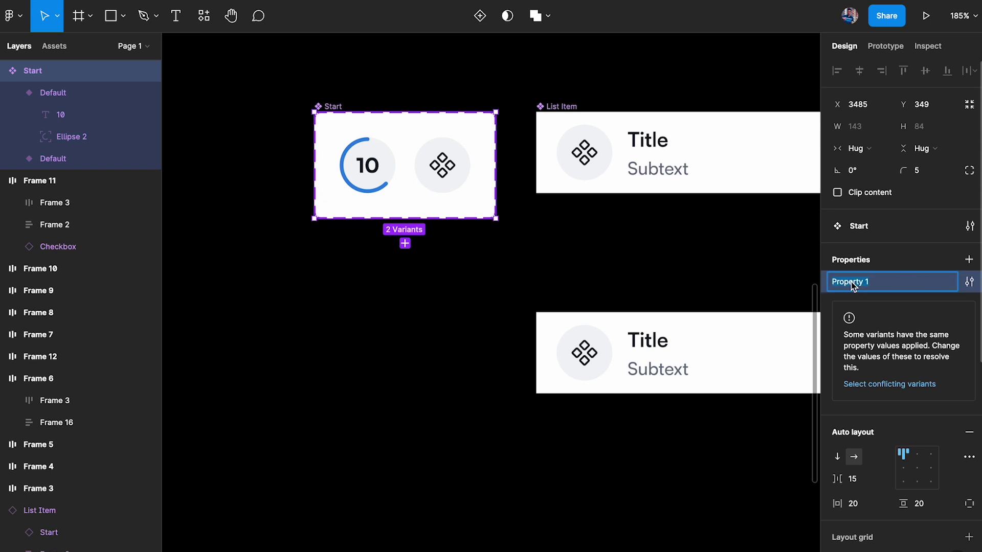
pyautogui.write('Type')
pyautogui.press('Return')
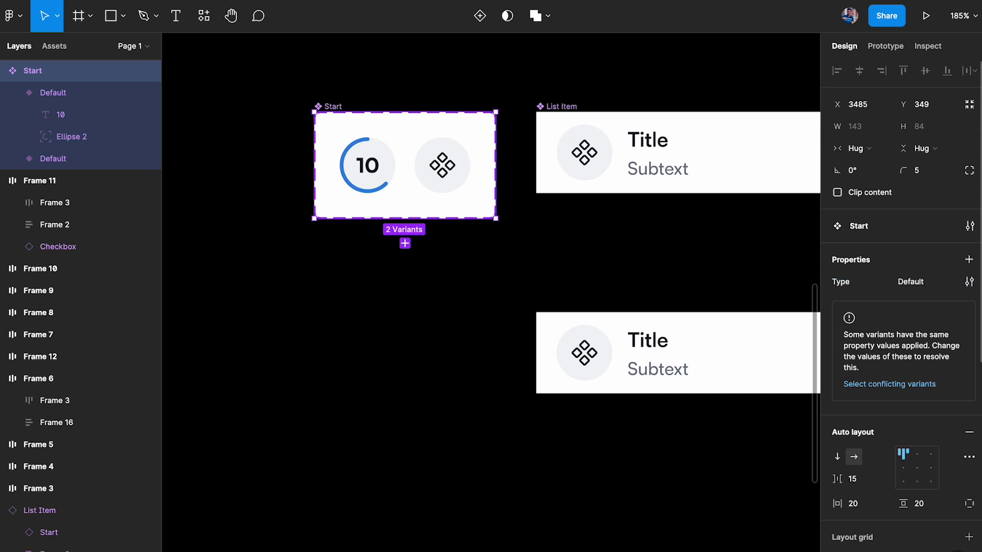
pyautogui.doubleClick(852, 283)
pyautogui.press('Home')
pyautogui.write('Start')
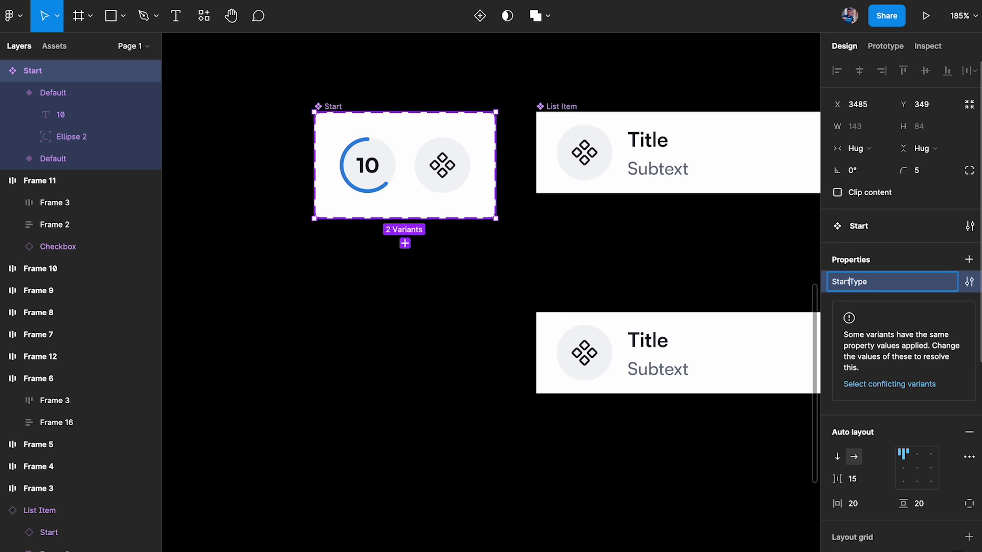
pyautogui.press('Return')
# Reorder the variants so the icon variant comes before the progress circle in the Start component set
pyautogui.click(366, 165)
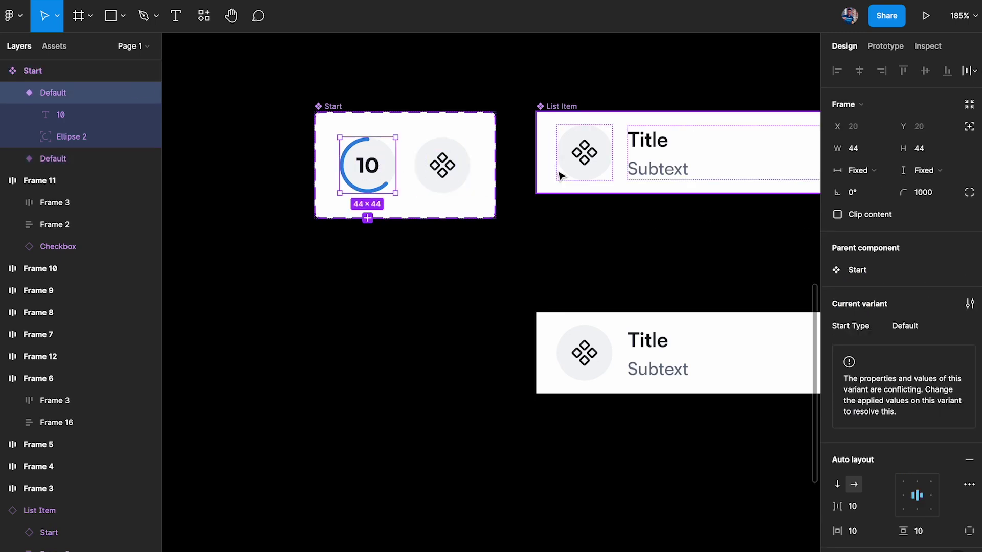
pyautogui.click(447, 172)
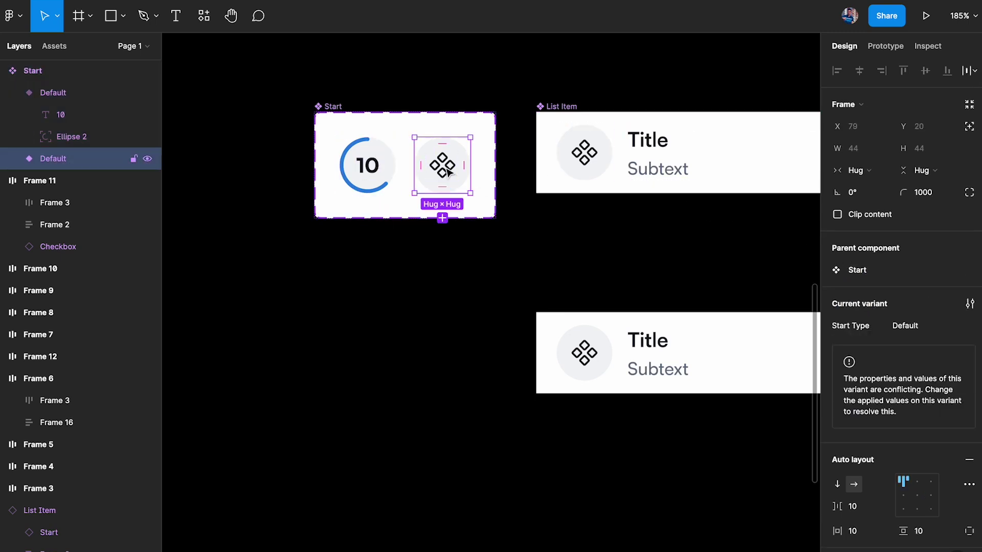
pyautogui.moveTo(447, 171); pyautogui.dragTo(368, 169)
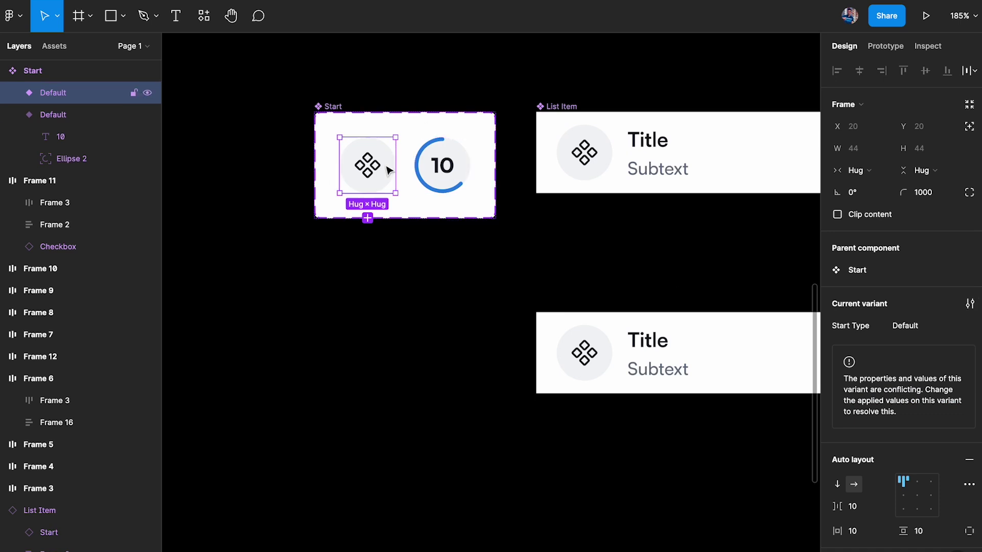
# Set the Start Type value of the icon variant to Icon Container and of the progress variant to Progress Circle
pyautogui.click(910, 326)
pyautogui.write('Icon Container')
pyautogui.press('Return')
pyautogui.press('Tab')
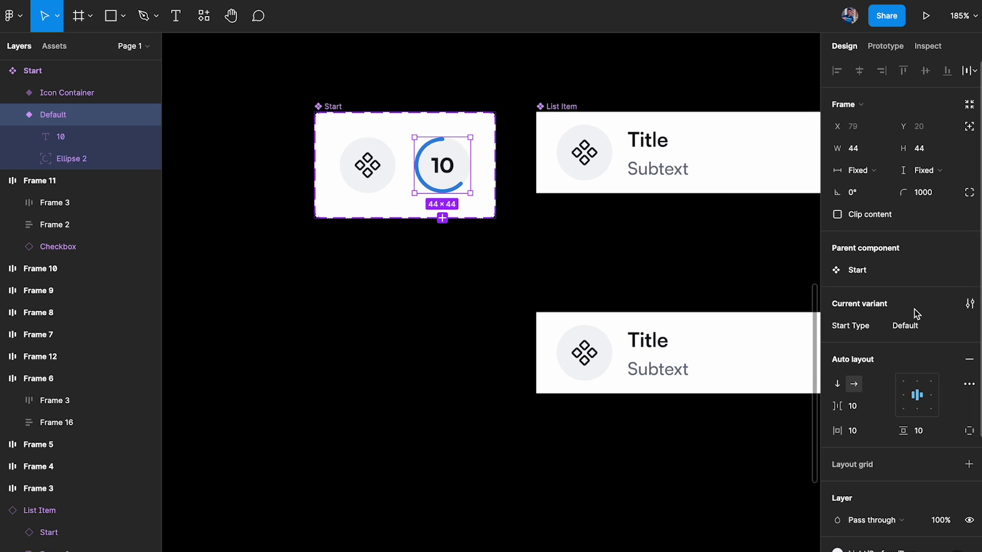
pyautogui.write('Progress')
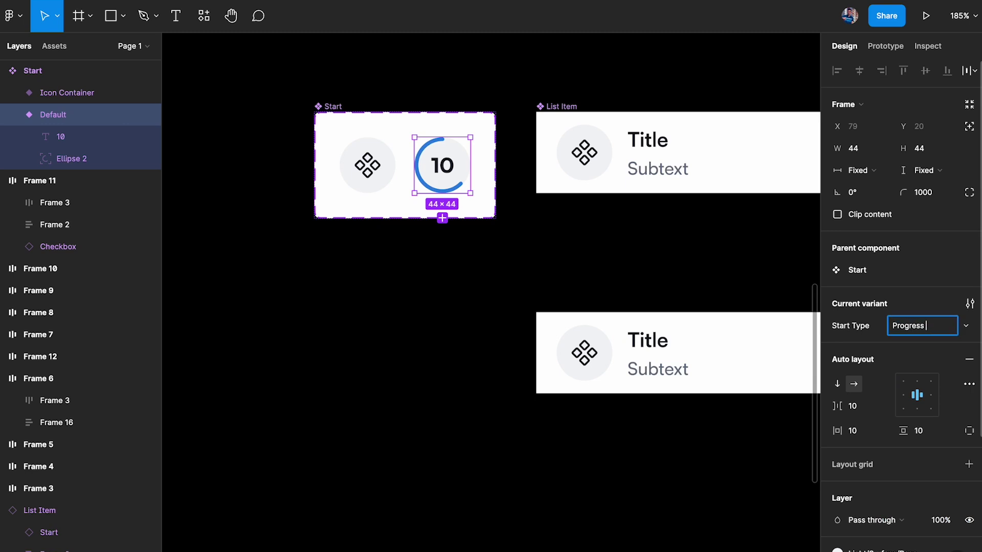
pyautogui.press('Return')
pyautogui.click(653, 261)
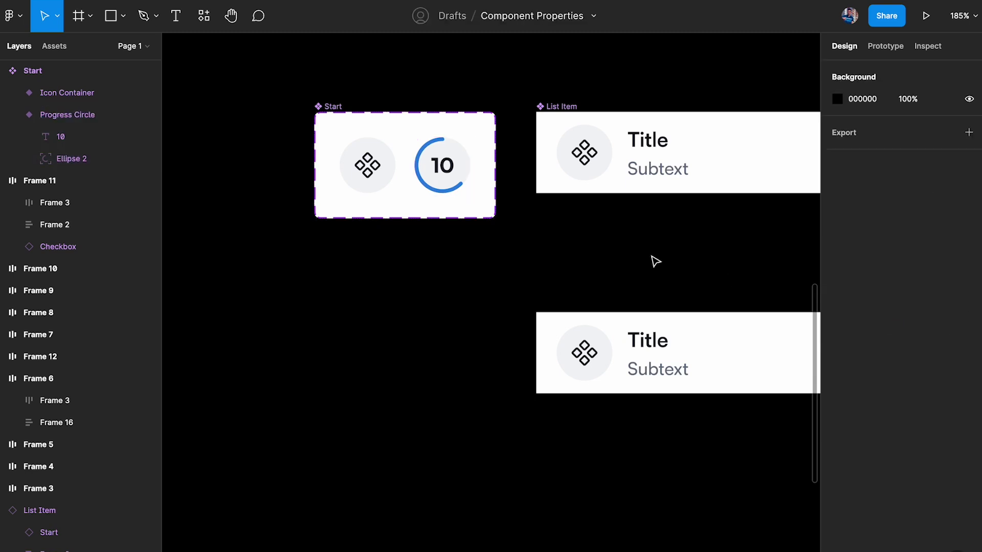
# Try removing the Start instance from the List Item main component, and undo the removal
pyautogui.hscroll(4, 493, 136)
pyautogui.click(493, 136)
pyautogui.doubleClick(493, 136)
pyautogui.press('Delete')
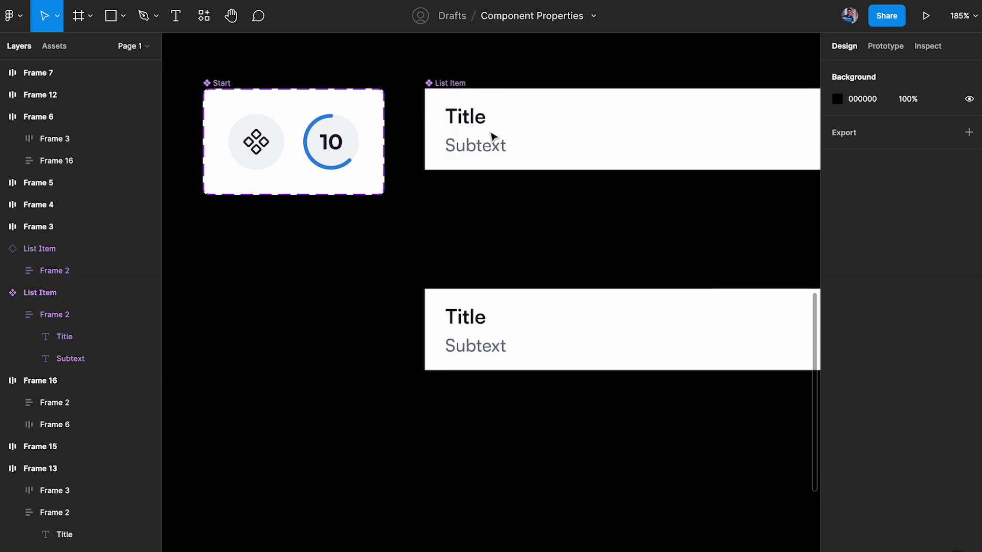
pyautogui.keyDown('ctrl'); pyautogui.click(331, 141); pyautogui.keyUp('ctrl')
pyautogui.click(250, 155)
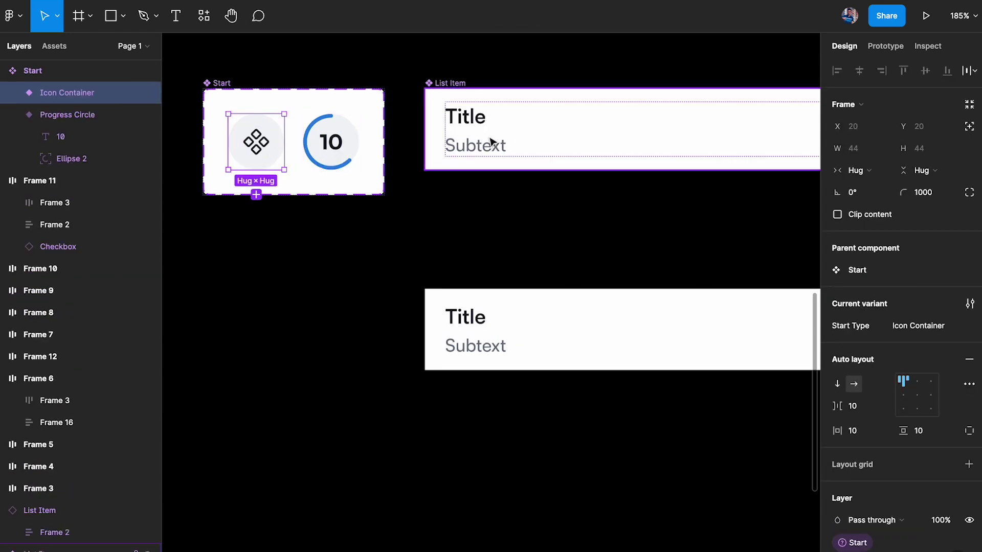
pyautogui.click(497, 122)
pyautogui.hotkey('ctrl', 'z')
pyautogui.hscroll(4, 498, 121)
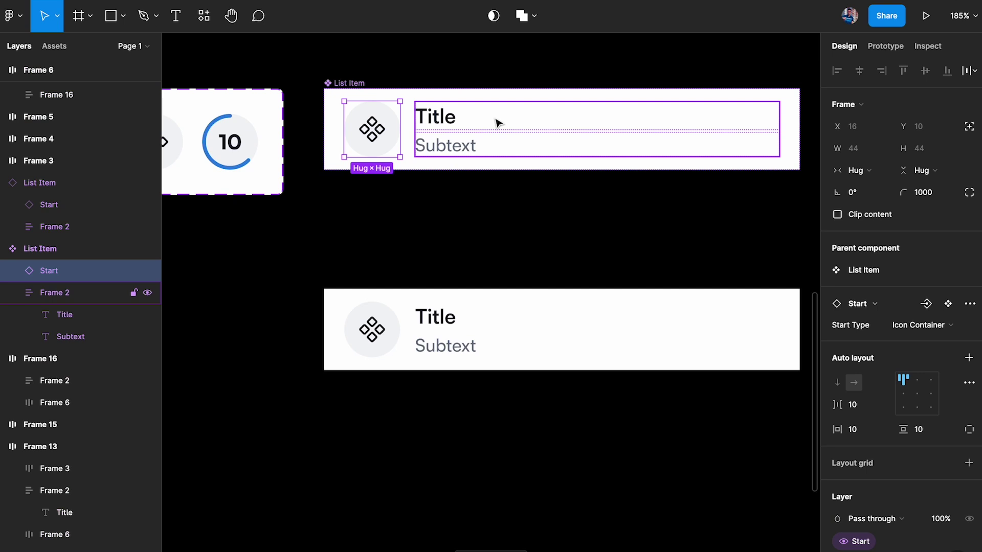
# Rename the Start component set as Start Element
pyautogui.hscroll(-1, 498, 122)
pyautogui.hscroll(-2, 399, 147)
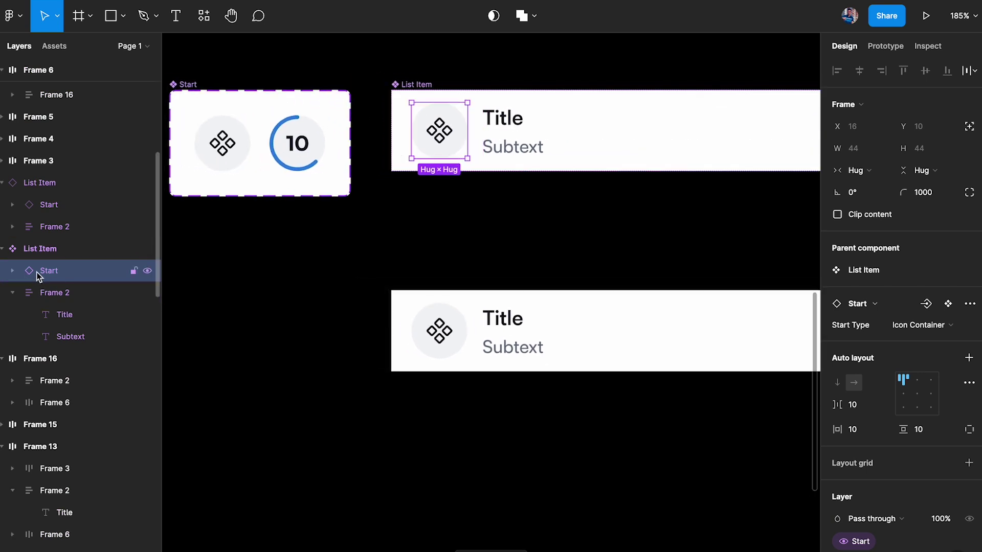
pyautogui.doubleClick(189, 84)
pyautogui.write('Start Element')
pyautogui.press('Return')
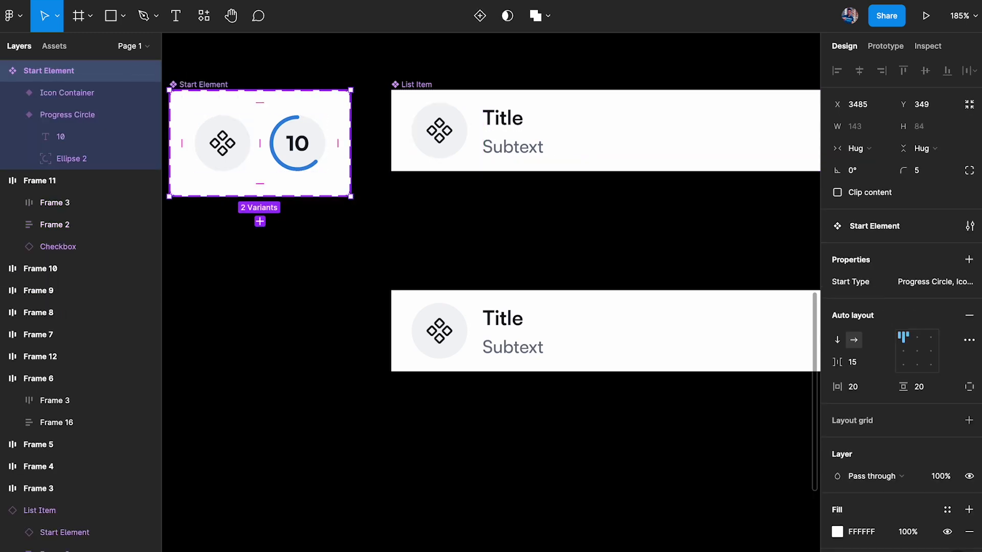
# Compare the properties of the List Item main component with those offered on its instance below
pyautogui.click(437, 127)
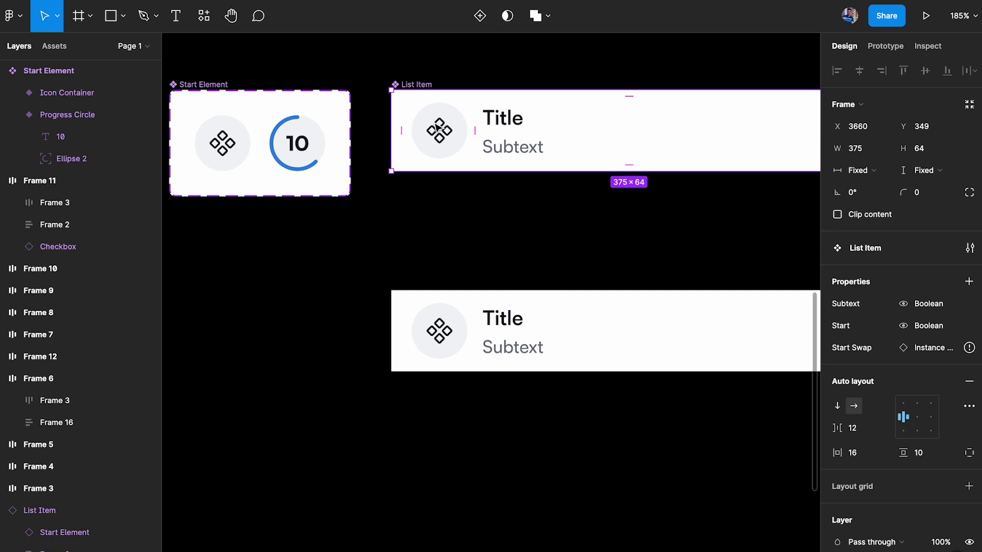
pyautogui.press('Escape')
pyautogui.click(478, 329)
pyautogui.hscroll(2, 477, 329)
pyautogui.scroll(-1, 477, 329)
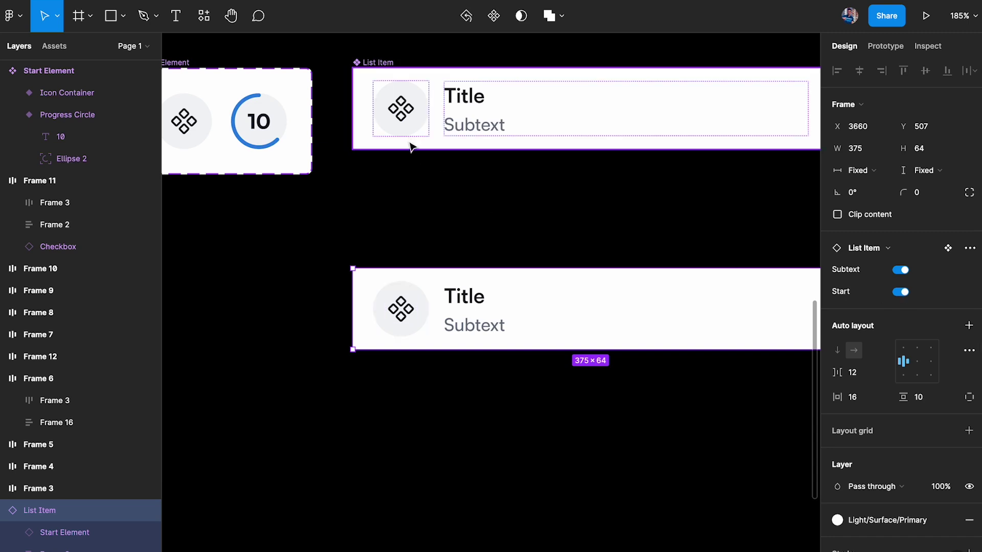
pyautogui.hscroll(-2, 412, 147)
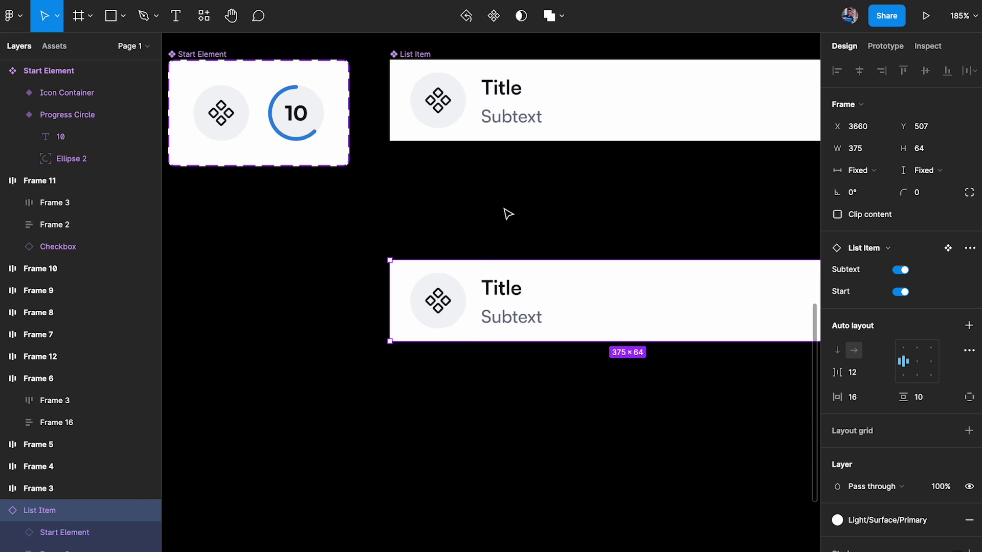
pyautogui.hscroll(4, 508, 214)
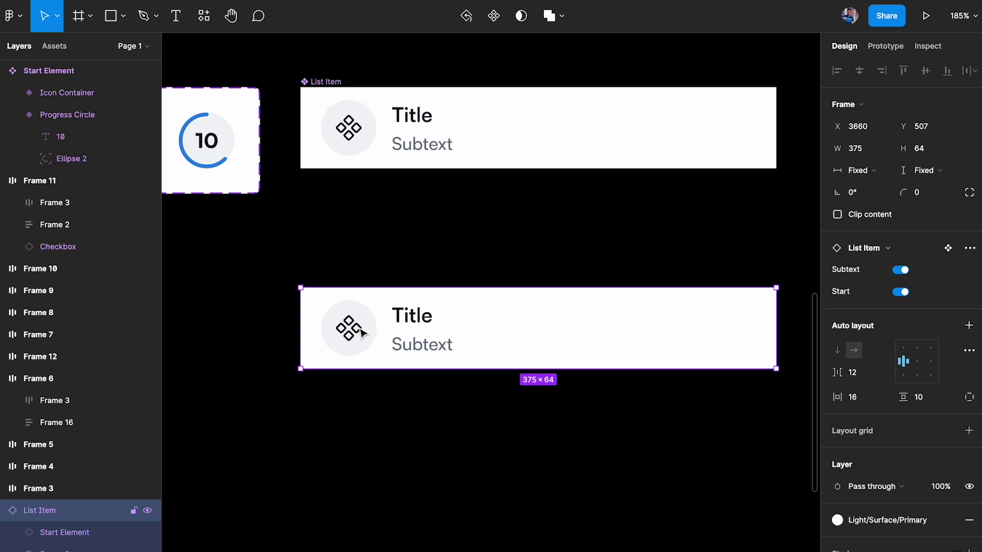
# Set the Start Type of the Start Element nested in the List Item instance to Progress Circle
pyautogui.press('Return')
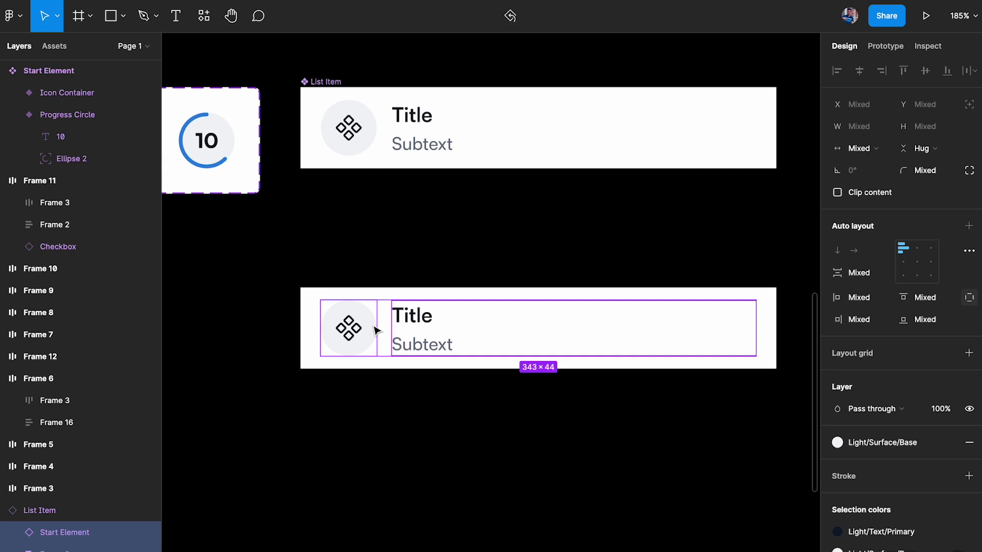
pyautogui.click(356, 328)
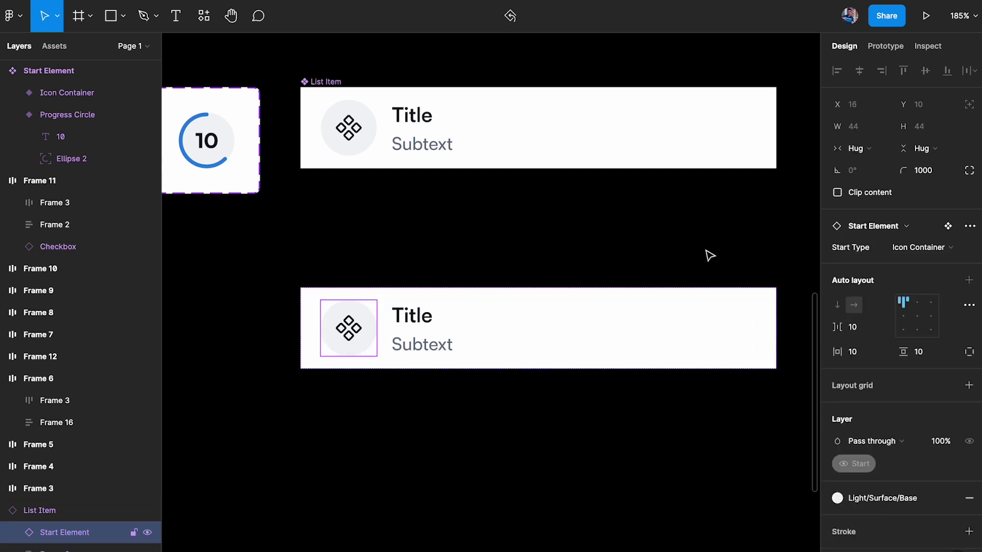
pyautogui.click(945, 250)
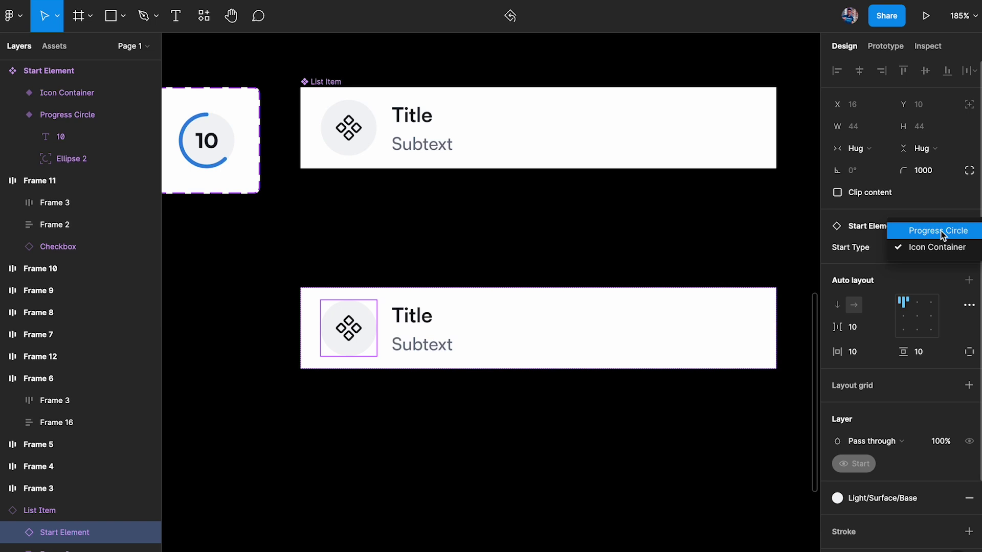
pyautogui.click(943, 232)
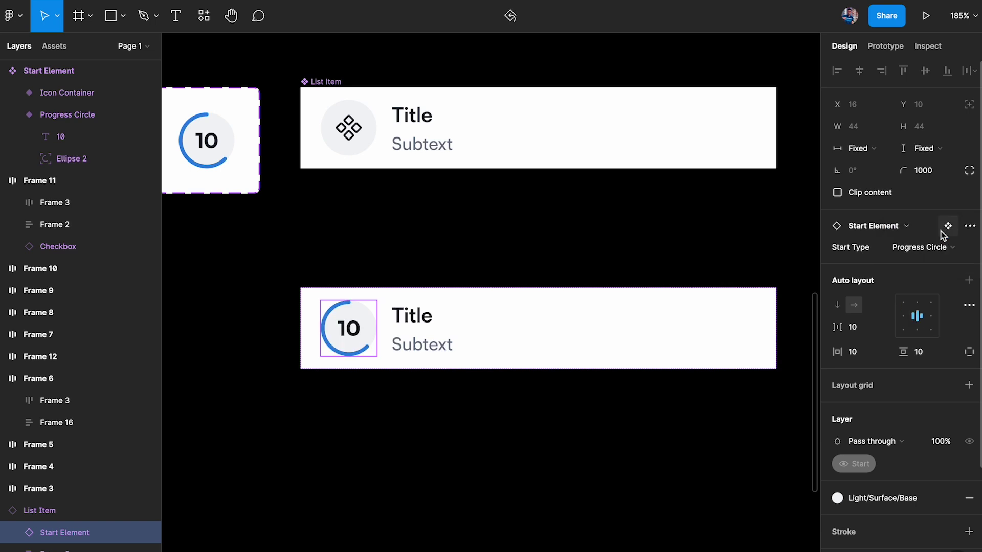
pyautogui.click(644, 433)
pyautogui.doubleClick(357, 338)
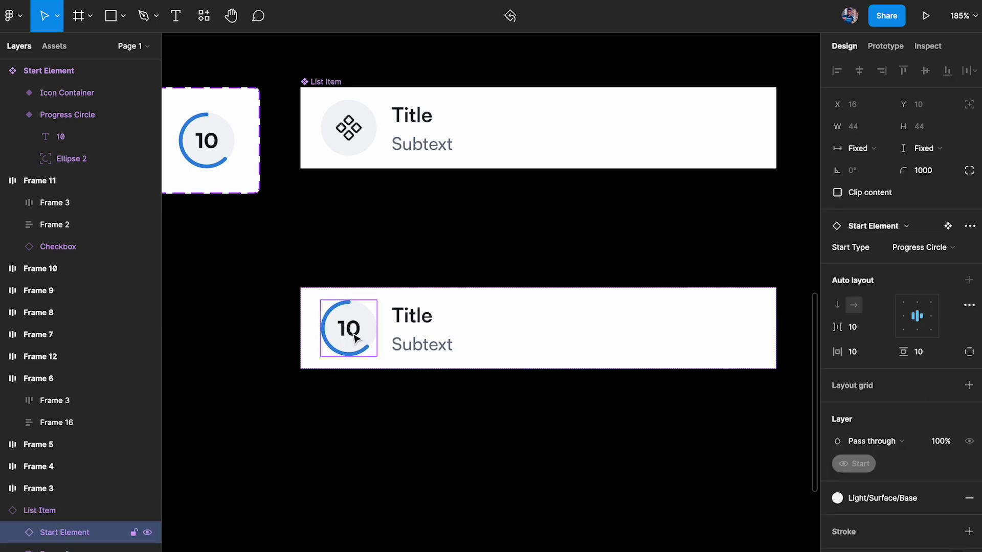
pyautogui.click(952, 248)
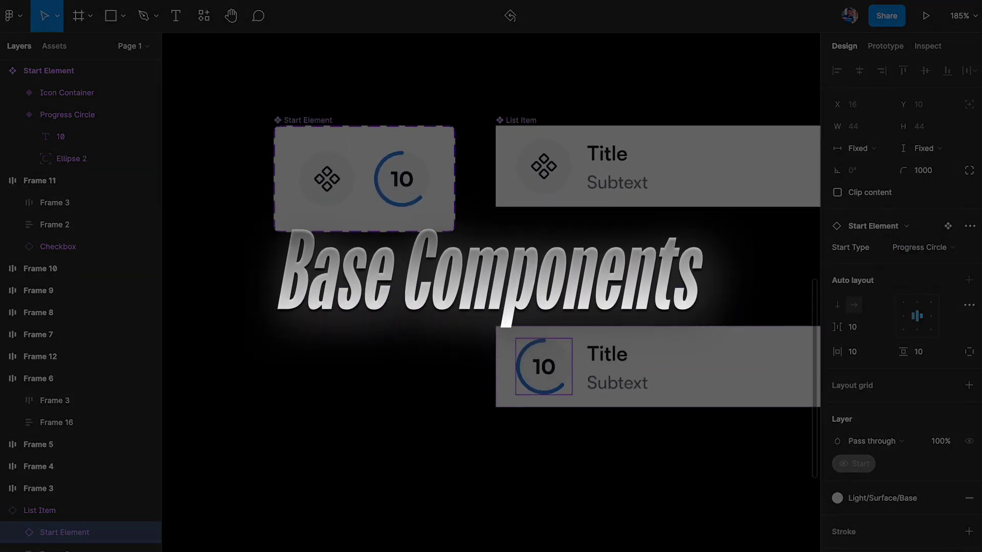
# Examine the List Item component and the Start Element set as base components and their properties
pyautogui.click(519, 122)
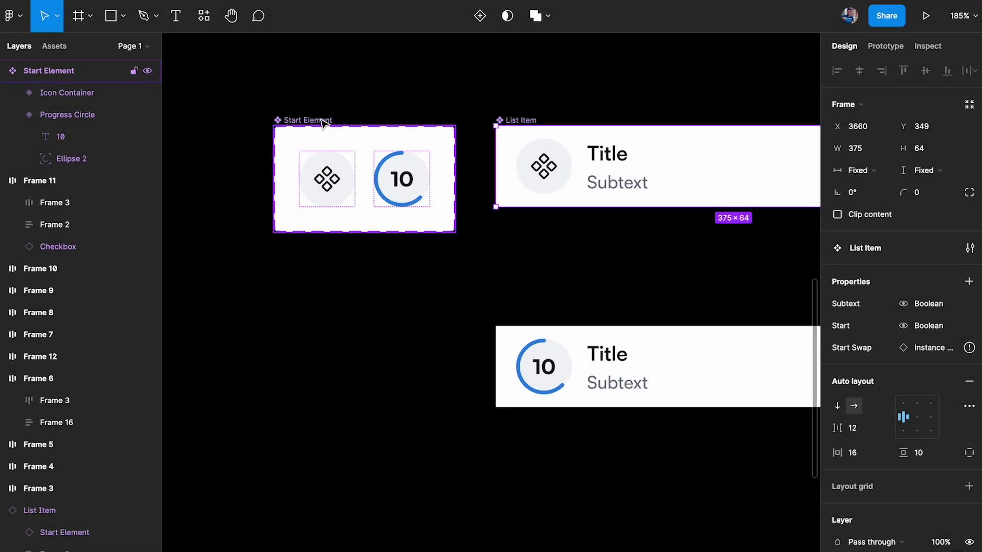
pyautogui.click(321, 123)
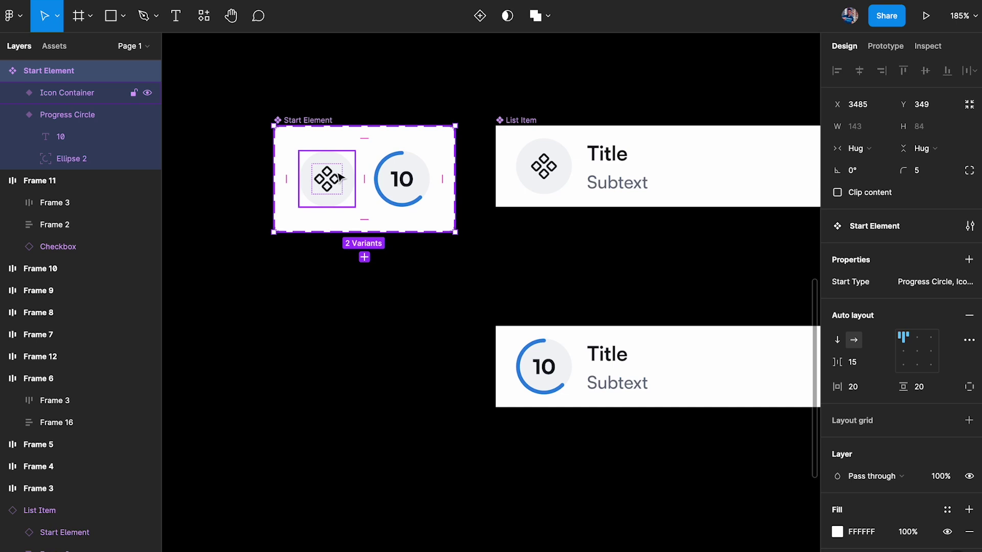
pyautogui.click(561, 166)
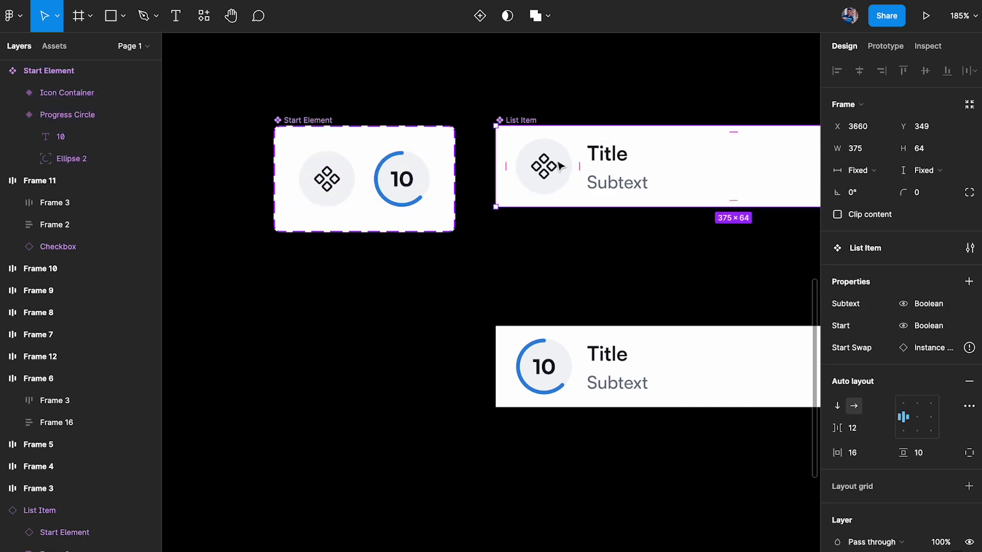
pyautogui.click(286, 129)
pyautogui.click(522, 121)
pyautogui.scroll(-2, 522, 121)
# Test the Icon Container and Progress Circle options on a temporary Start Element instance, and delete the instance
pyautogui.click(383, 152)
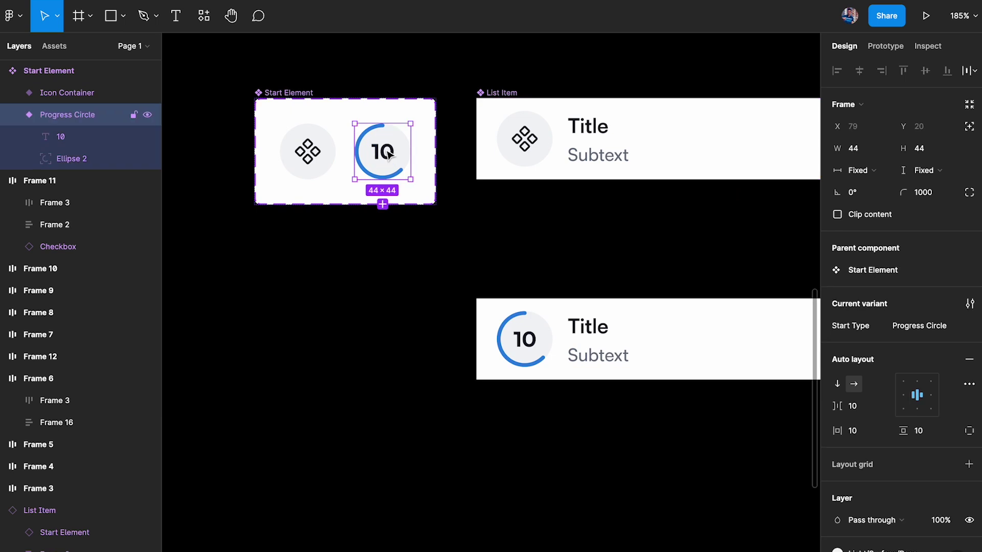
pyautogui.moveTo(386, 152); pyautogui.dragTo(325, 349)
pyautogui.click(925, 269)
pyautogui.click(925, 288)
pyautogui.click(926, 270)
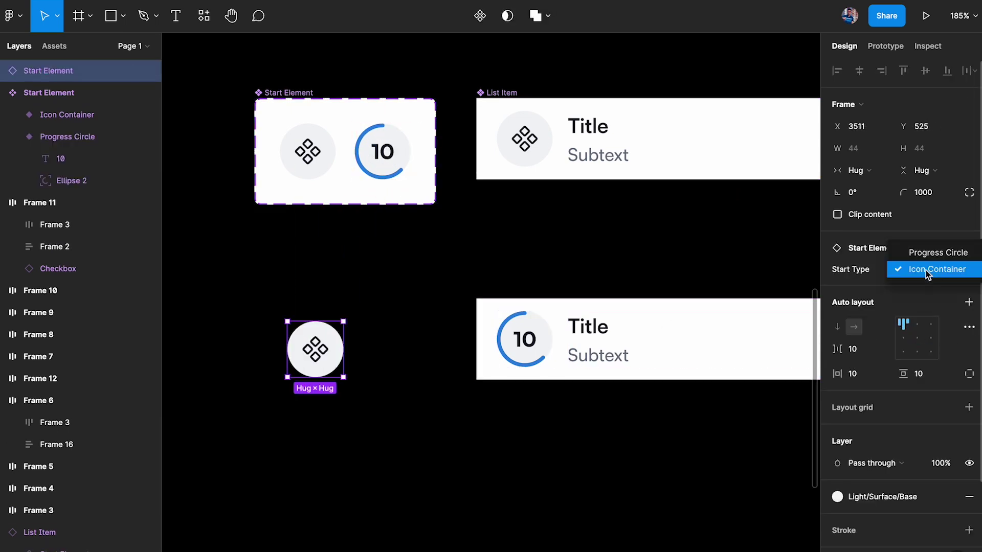
pyautogui.click(930, 252)
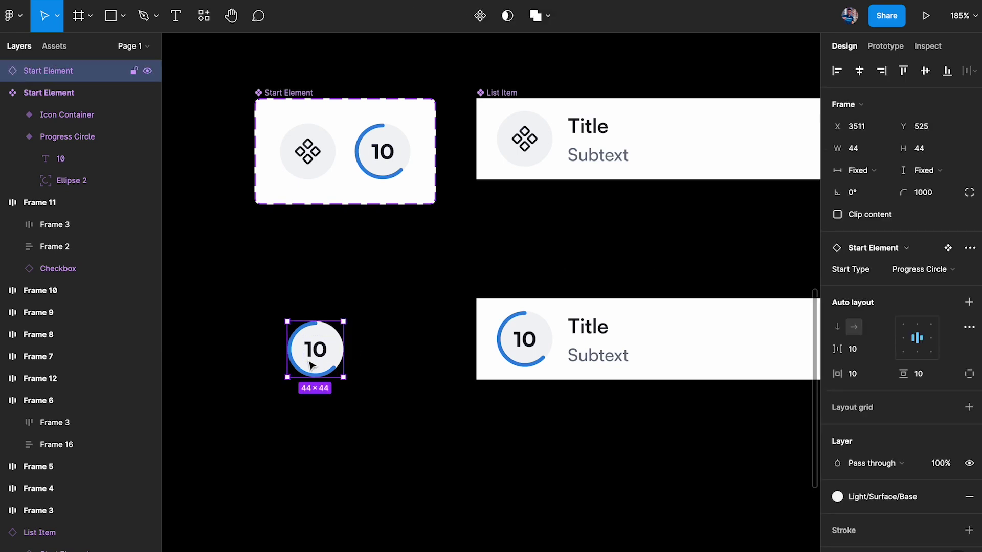
pyautogui.press('Delete')
# Test the Start and Subtext properties of the List Item instance by switching each one off and on again
pyautogui.click(566, 345)
pyautogui.hscroll(4, 565, 352)
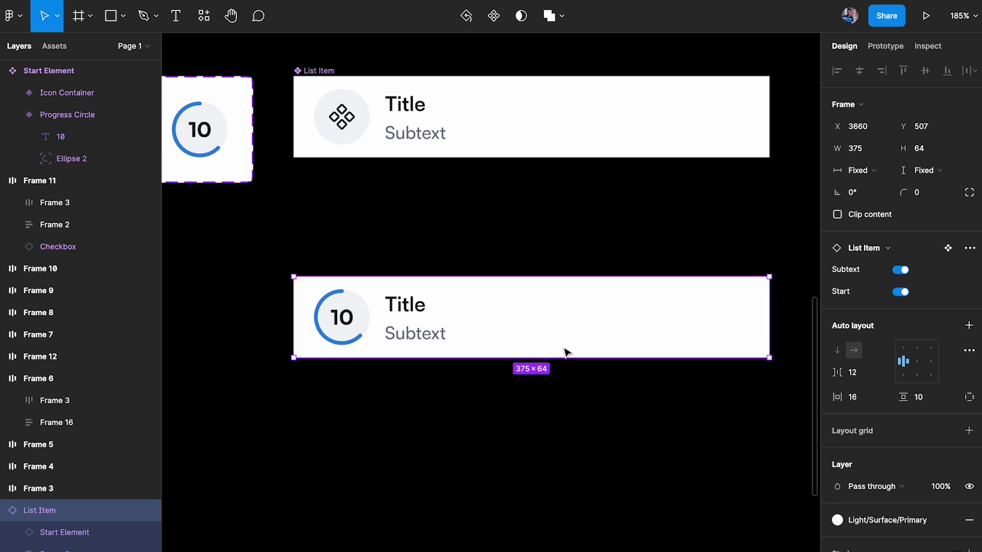
pyautogui.click(903, 293)
pyautogui.click(903, 293)
pyautogui.click(902, 276)
pyautogui.click(901, 276)
pyautogui.click(468, 302)
pyautogui.click(462, 364)
pyautogui.click(463, 306)
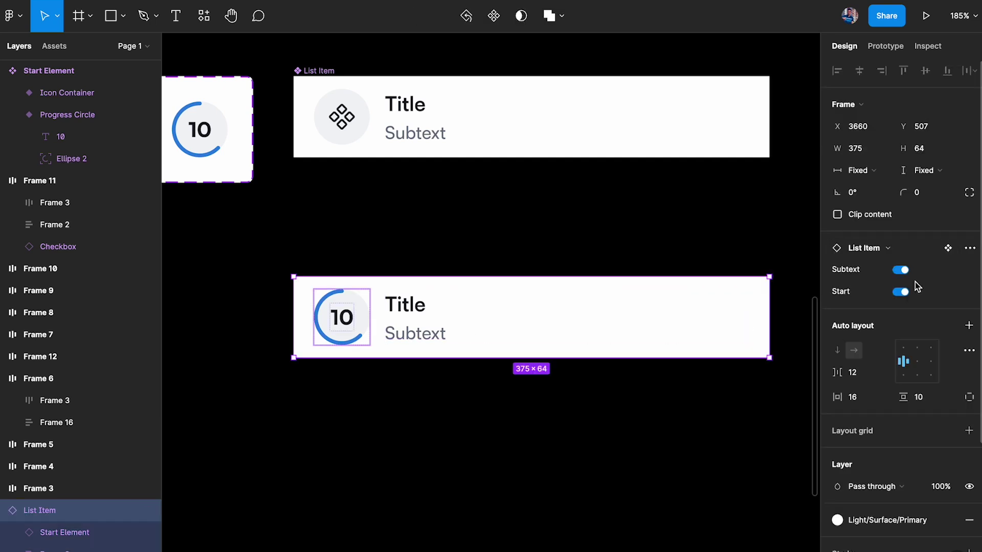
# Compare the properties of the nested Start Element with those of its parent List Item instance
pyautogui.click(350, 327)
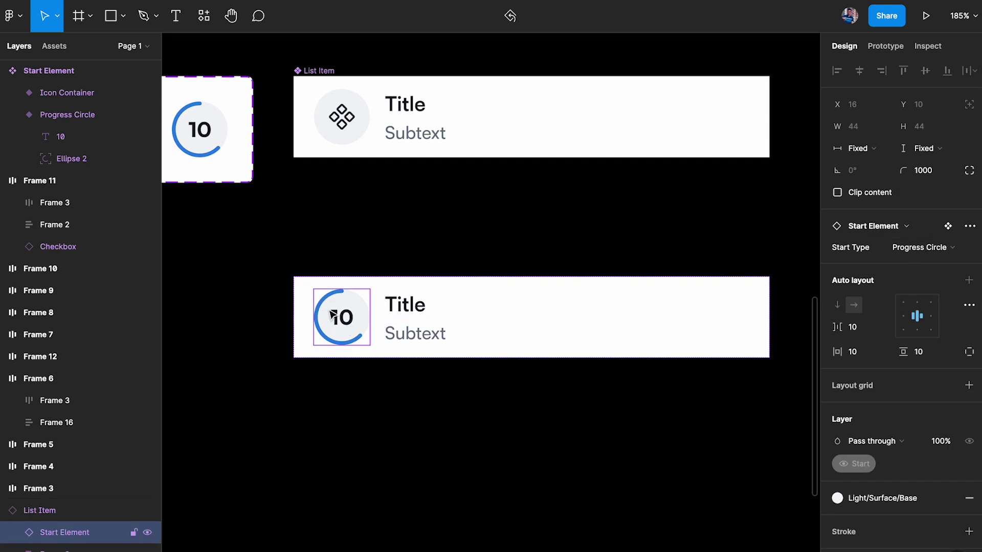
pyautogui.click(441, 250)
pyautogui.click(410, 307)
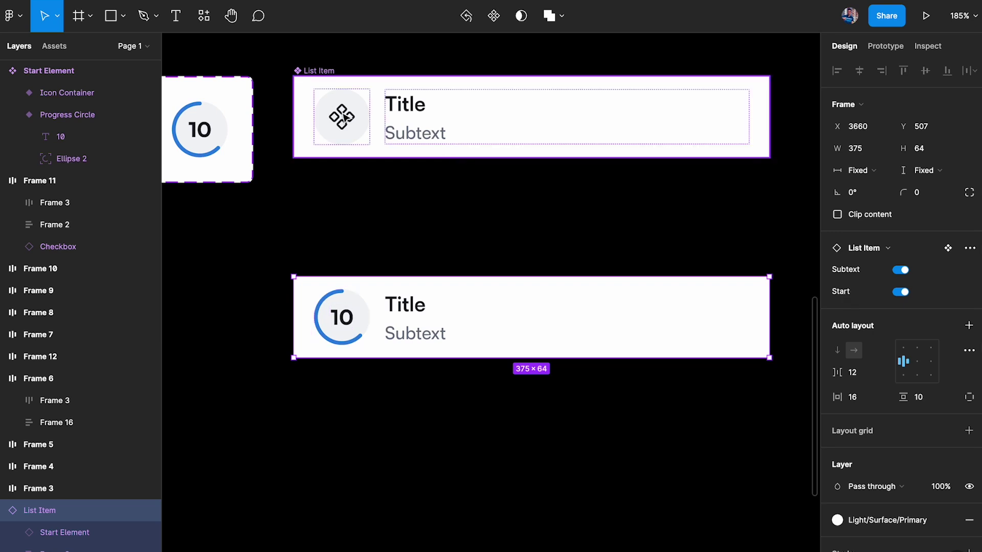
# Delete the Start Swap property from the List Item main component
pyautogui.click(344, 116)
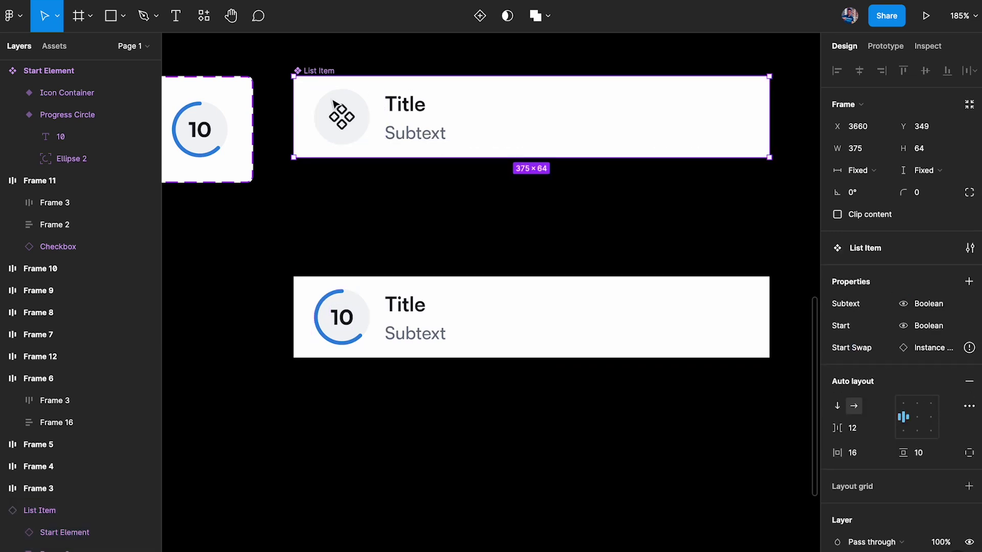
pyautogui.rightClick(851, 351)
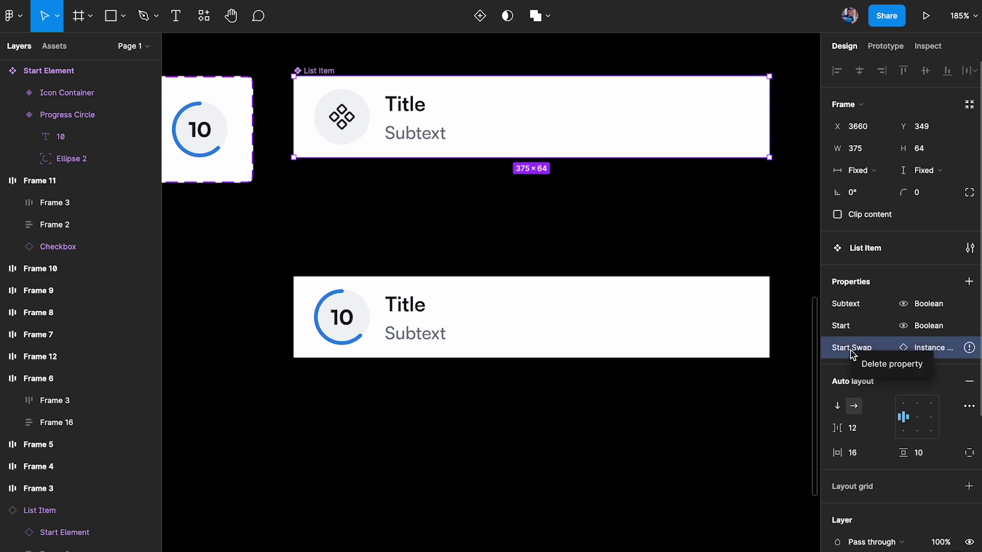
pyautogui.click(879, 368)
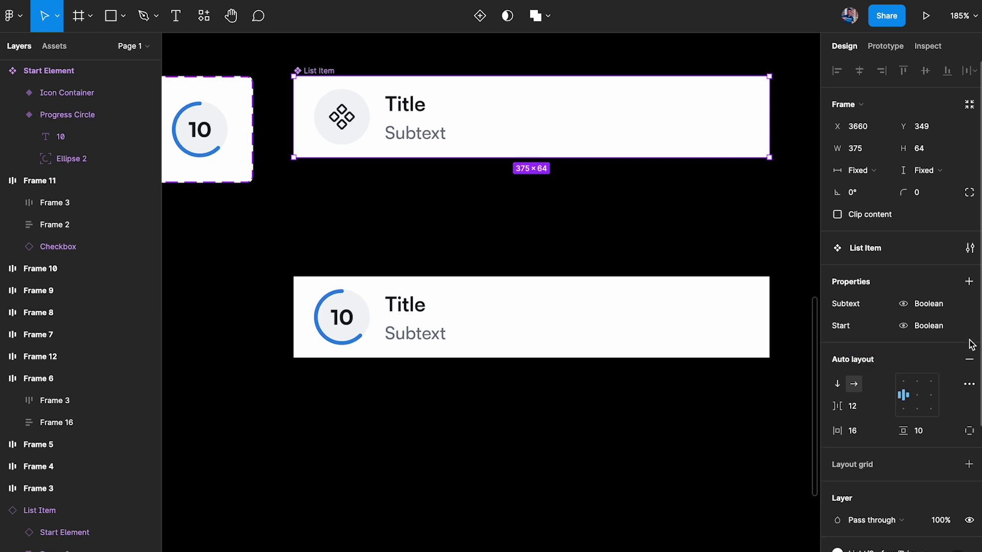
# Add a curved right arrow emoji (↪) after the name of the List Item component's Start property
pyautogui.doubleClick(845, 327)
pyautogui.press('Right')
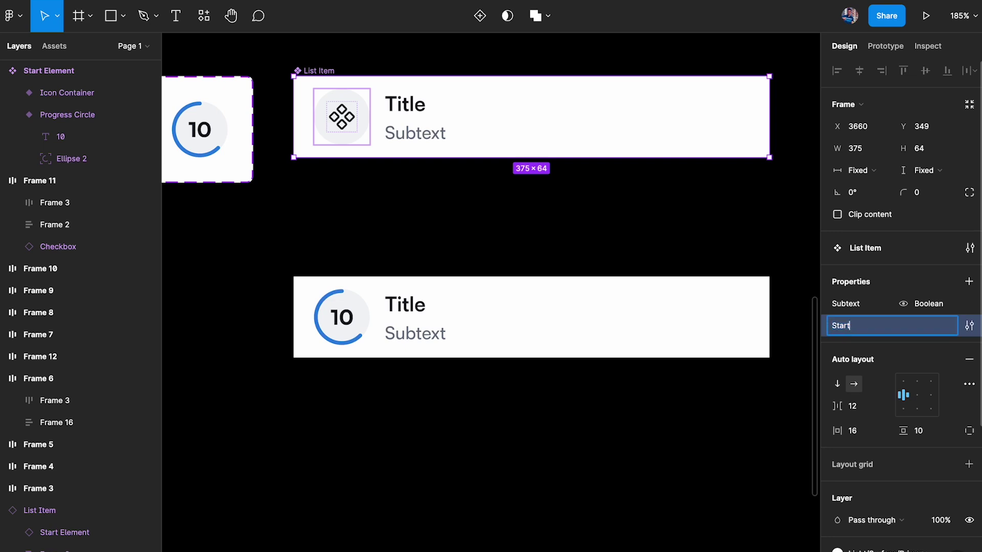
pyautogui.write('...')
pyautogui.press('BackSpace')
pyautogui.press('BackSpace')
pyautogui.press('ctrl+super+space')
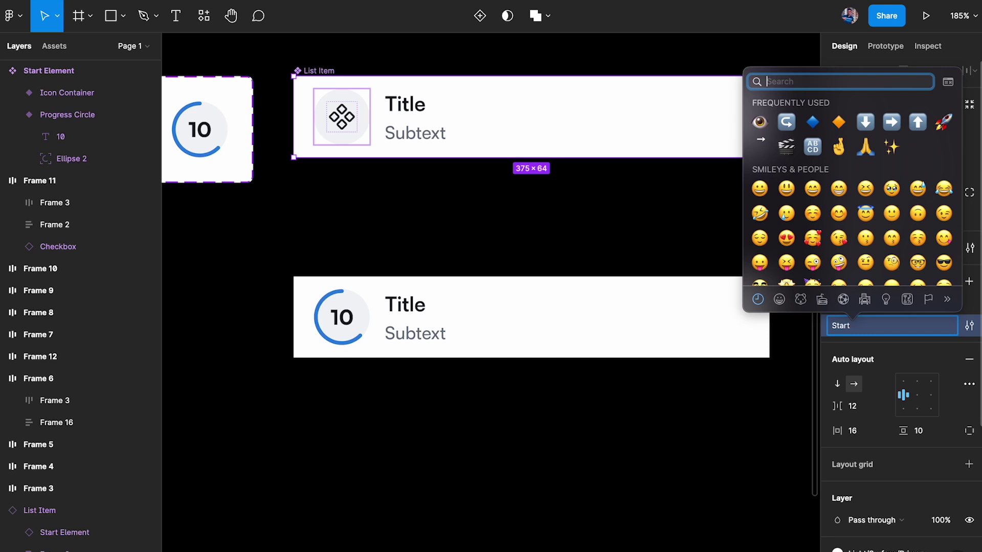
pyautogui.click(786, 122)
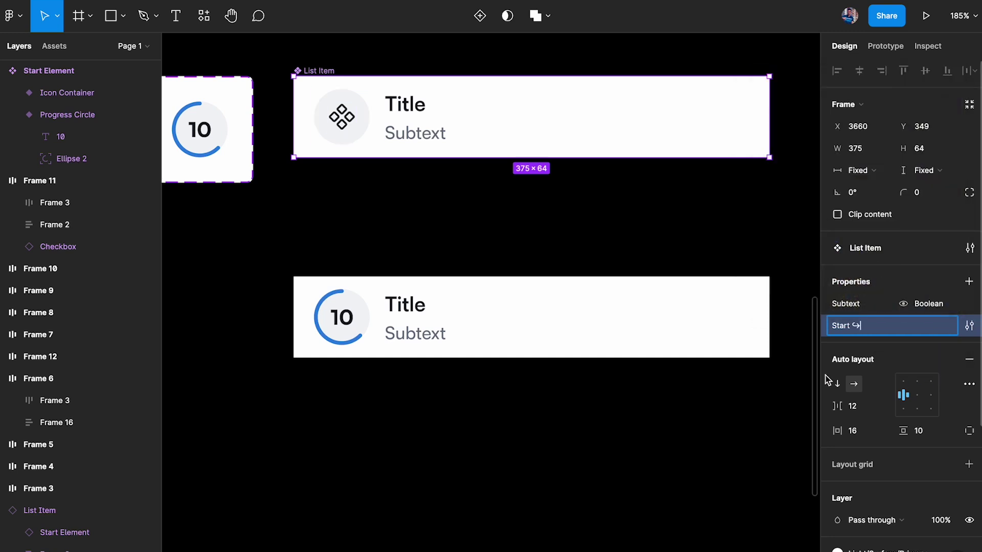
# Replace the arrow in the Start property's name with a downward triangle emoji and check it on the List Item instance
pyautogui.press('BackSpace')
pyautogui.press('ctrl+super+space')
pyautogui.write('down')
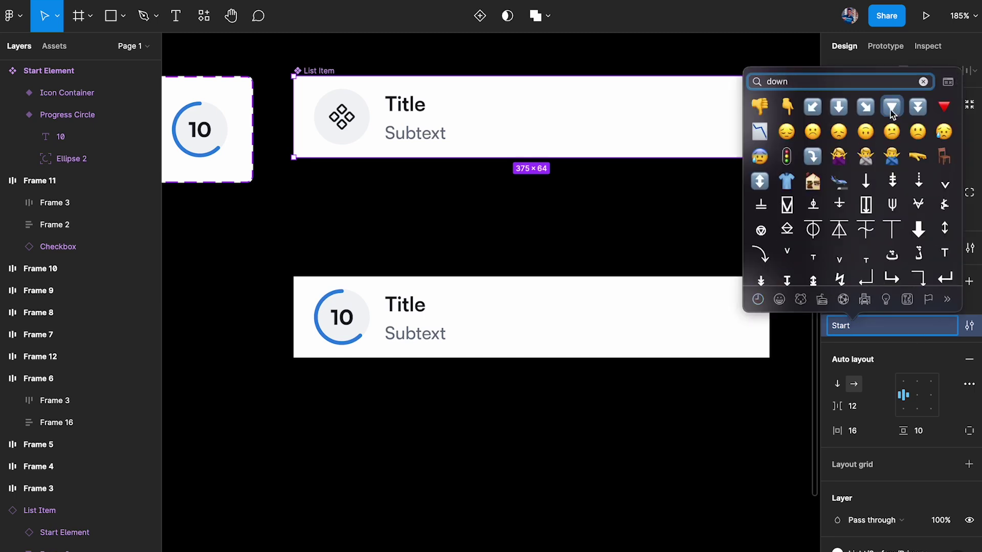
pyautogui.click(892, 106)
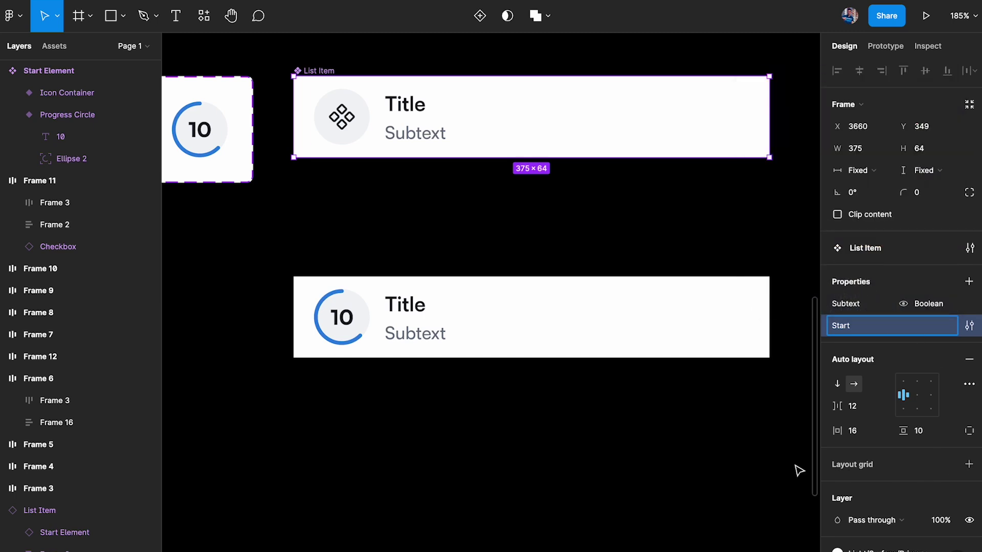
pyautogui.click(737, 443)
pyautogui.click(527, 304)
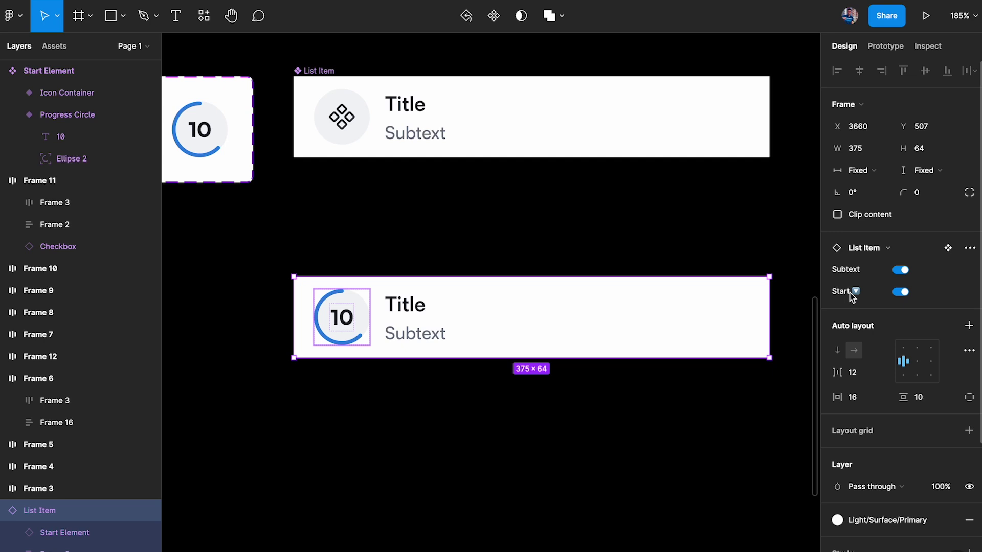
# Swap the triangle in the Start property's name for a blue diamond emoji and check it on the List Item instance
pyautogui.click(436, 136)
pyautogui.doubleClick(852, 326)
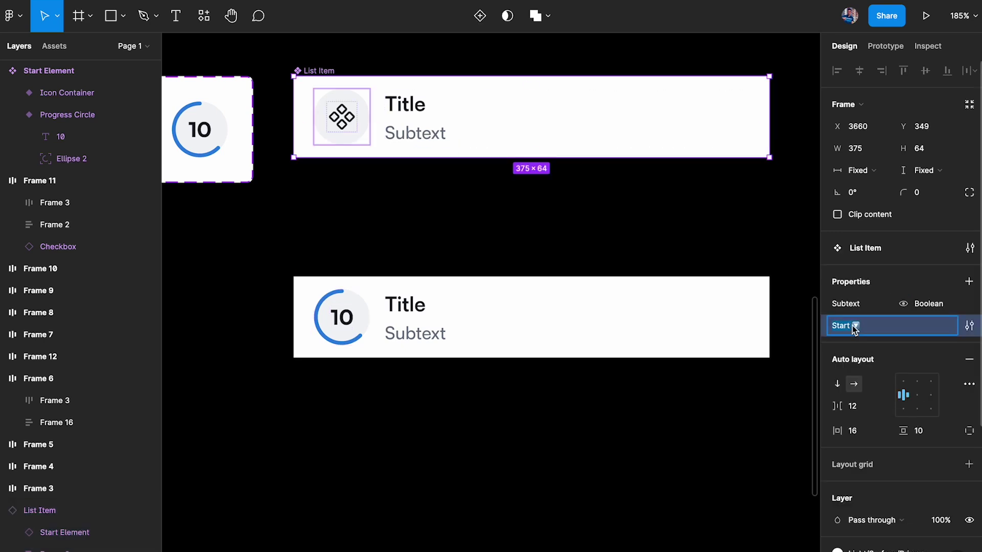
pyautogui.press('BackSpace')
pyautogui.press('ctrl+super+space')
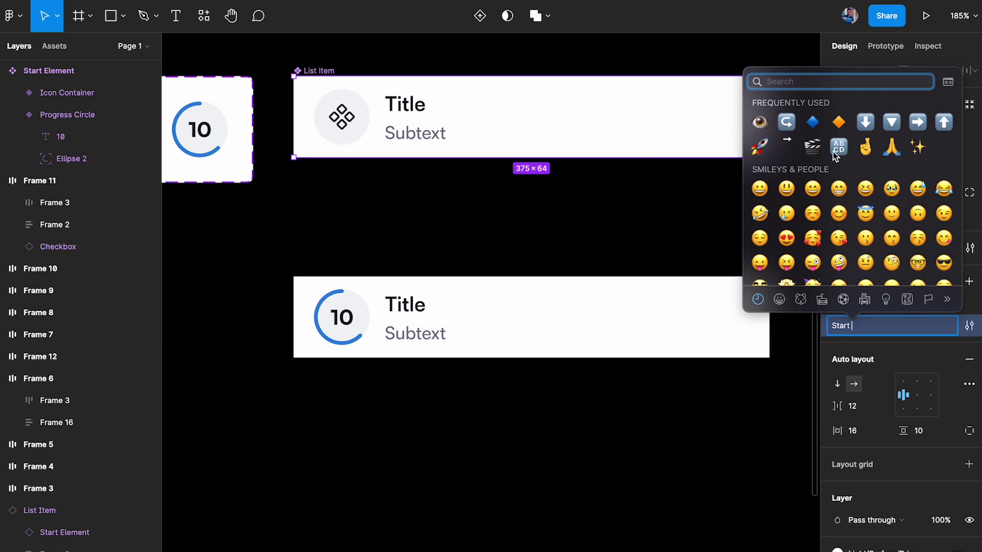
pyautogui.click(817, 127)
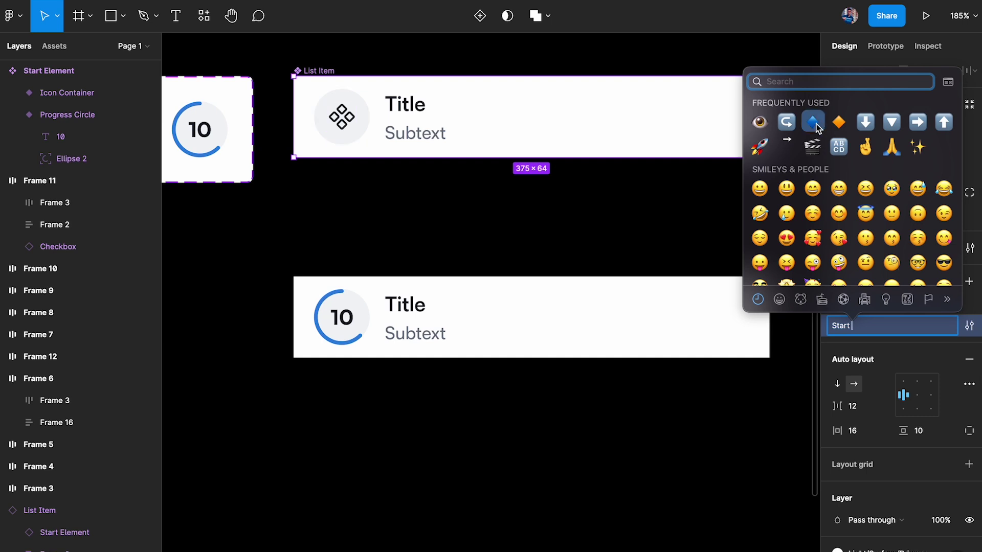
pyautogui.click(678, 460)
pyautogui.click(497, 317)
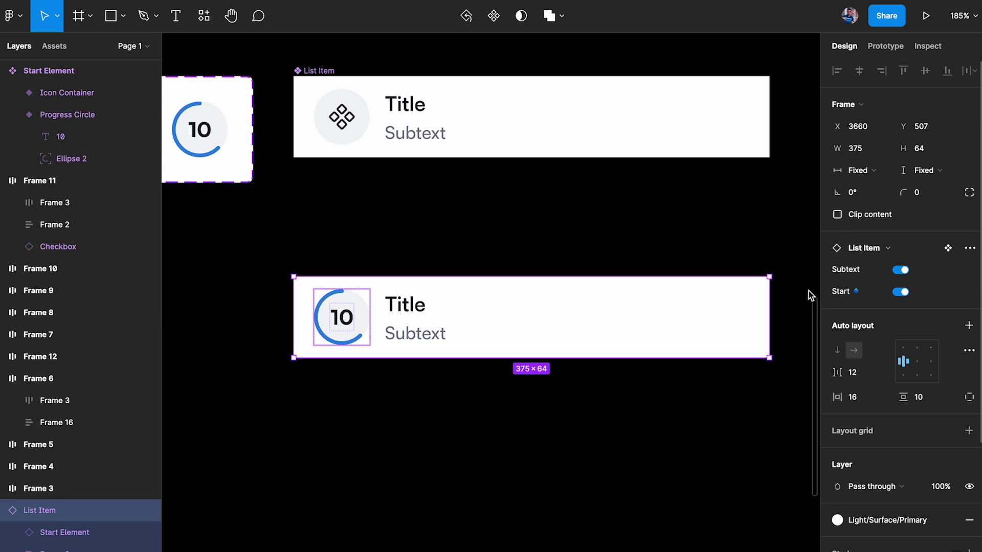
# Rename the List Item component's Start property as "Start ↪", using the curved right arrow emoji in place of the diamond
pyautogui.click(459, 122)
pyautogui.doubleClick(849, 328)
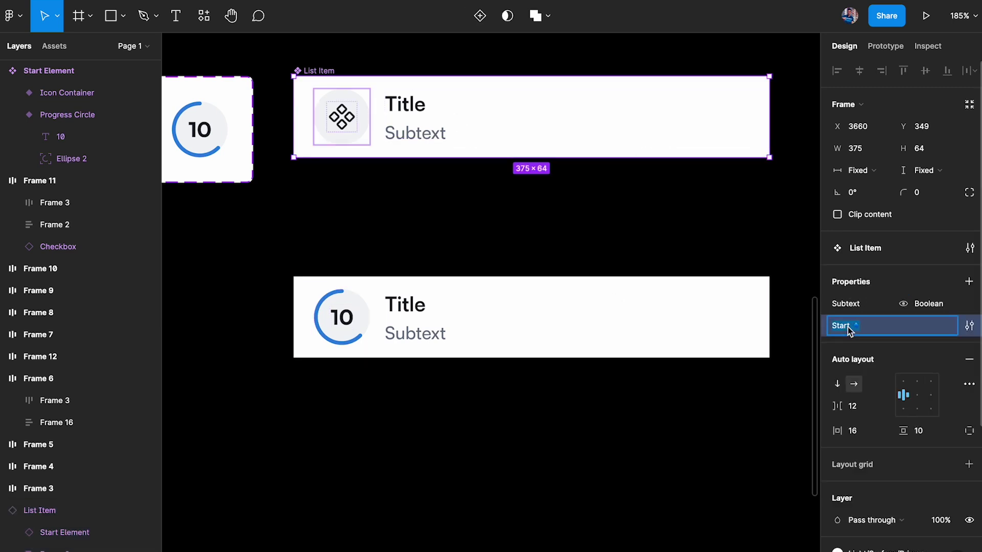
pyautogui.press('ctrl+super+space')
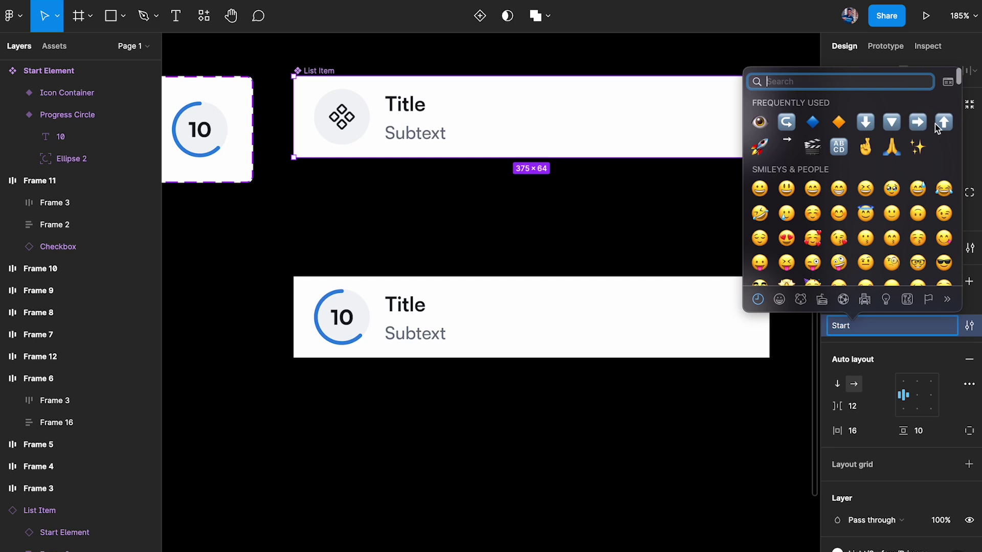
pyautogui.click(787, 123)
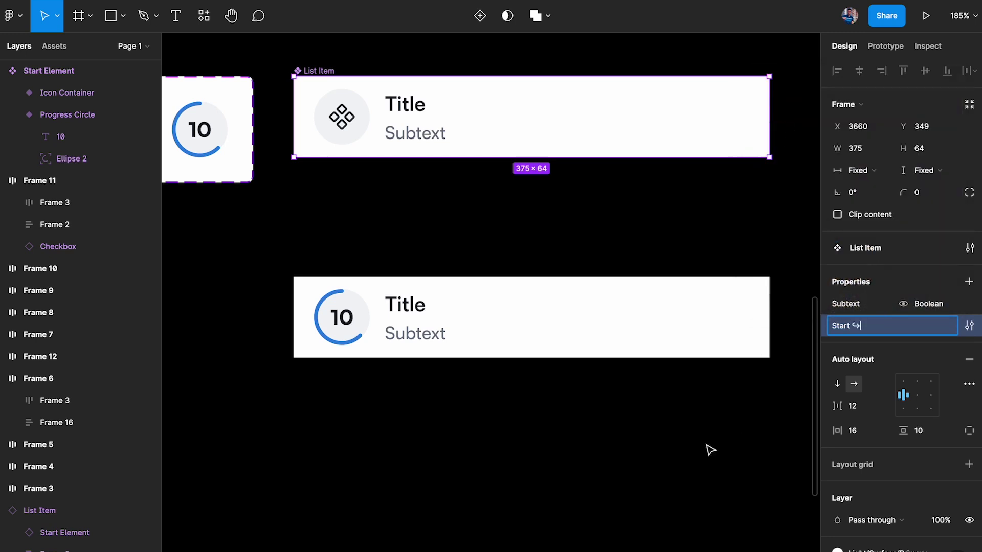
pyautogui.press('BackSpace')
pyautogui.press('ctrl+super+space')
pyautogui.press('Escape')
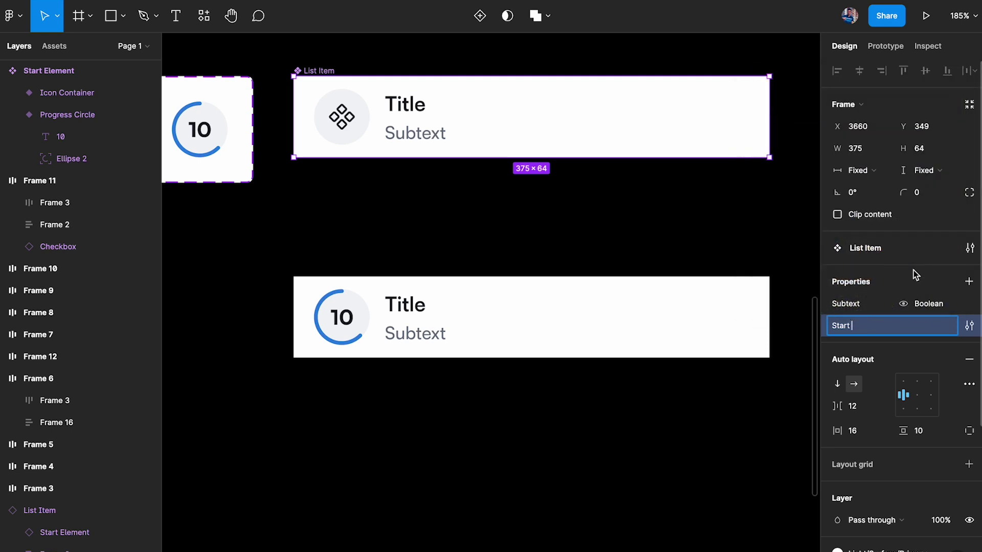
pyautogui.press('BackSpace')
pyautogui.press('ctrl+super+space')
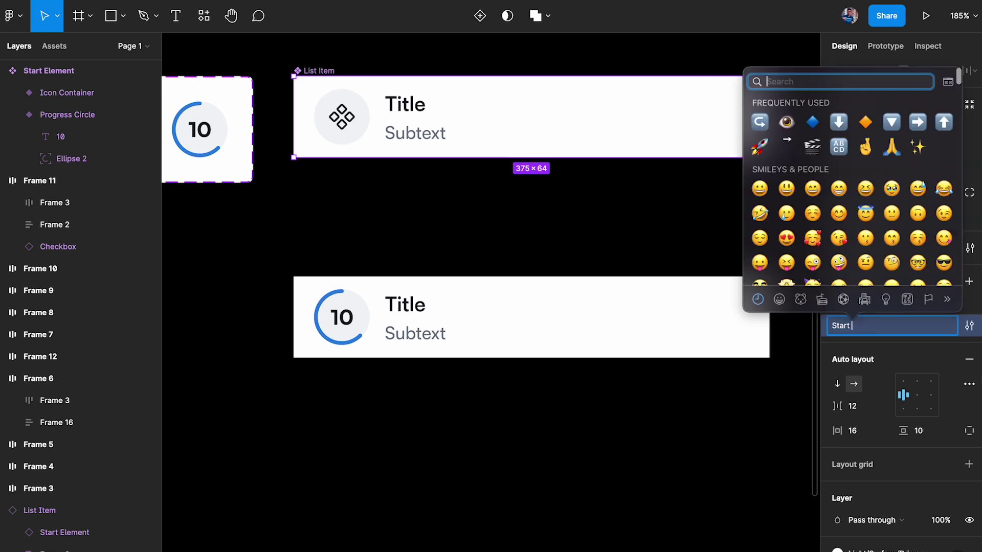
pyautogui.click(761, 122)
pyautogui.click(685, 221)
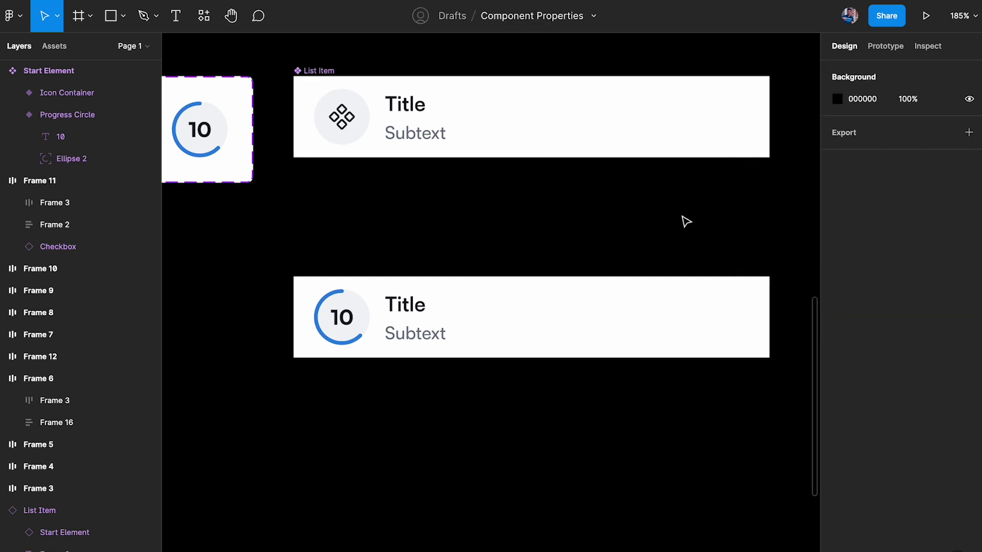
# Set the Start Element nested in the List Item instance to Icon Container
pyautogui.click(503, 325)
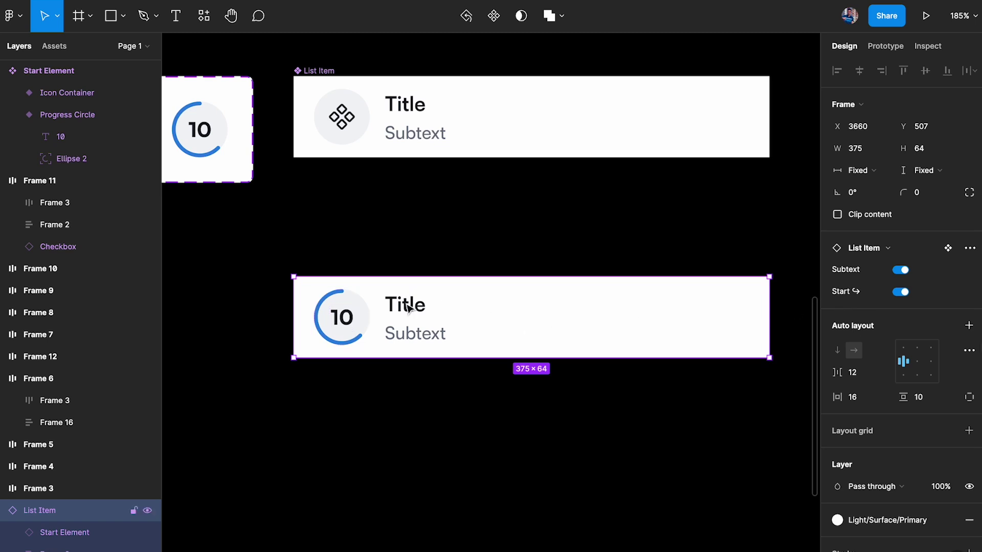
pyautogui.press('Return')
pyautogui.click(340, 327)
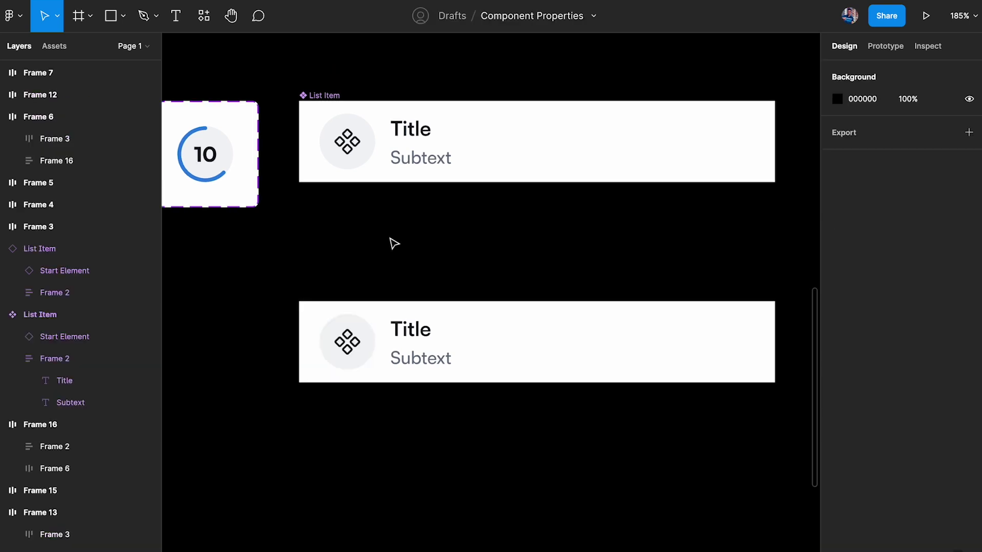
# Move both Start Element variants out of their component set as standalone components and stack them vertically beside the List Item component
pyautogui.hscroll(-6, 394, 243)
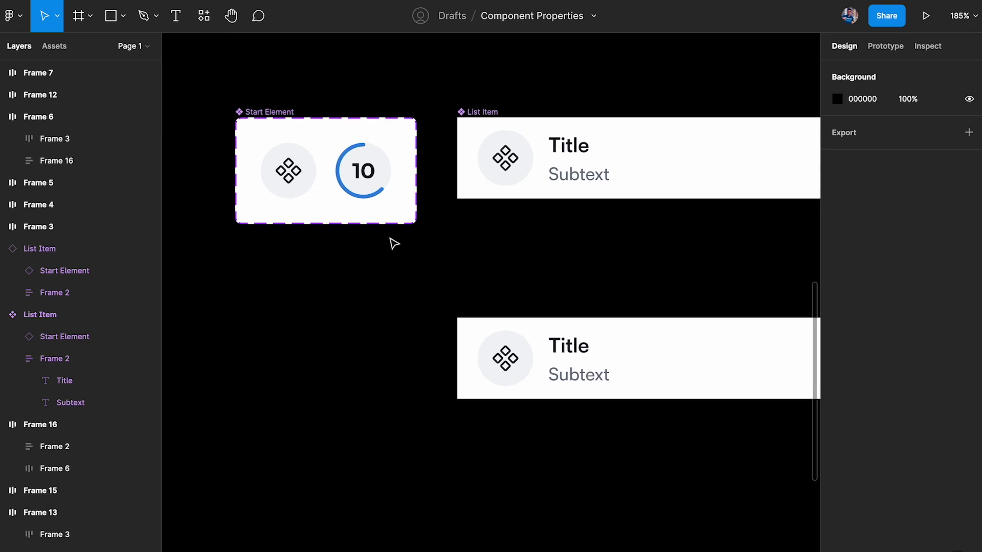
pyautogui.click(289, 171)
pyautogui.keyDown('shift'); pyautogui.click(376, 171); pyautogui.keyUp('shift')
pyautogui.moveTo(381, 170); pyautogui.dragTo(366, 298)
pyautogui.click(320, 254)
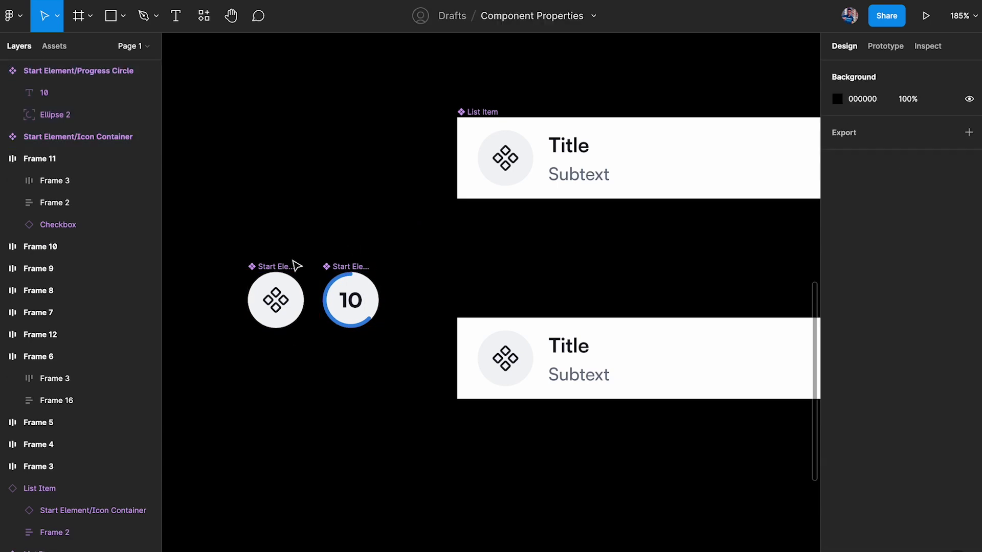
pyautogui.moveTo(276, 299); pyautogui.dragTo(313, 157)
pyautogui.moveTo(345, 266); pyautogui.dragTo(302, 205)
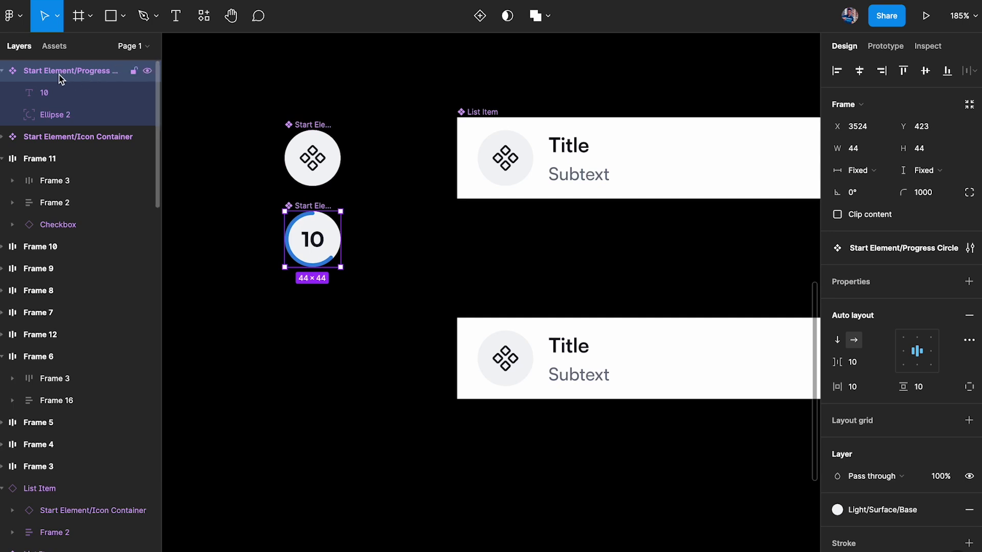
# Examine the slash-separated names of the two Start Element components and the properties of the List Item instance
pyautogui.doubleClick(39, 76)
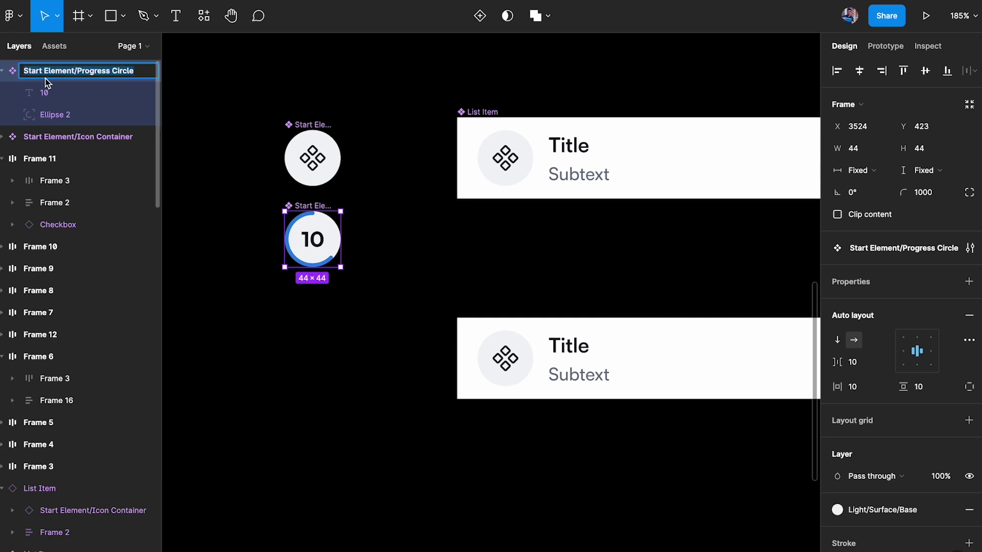
pyautogui.click(76, 137)
pyautogui.doubleClick(39, 139)
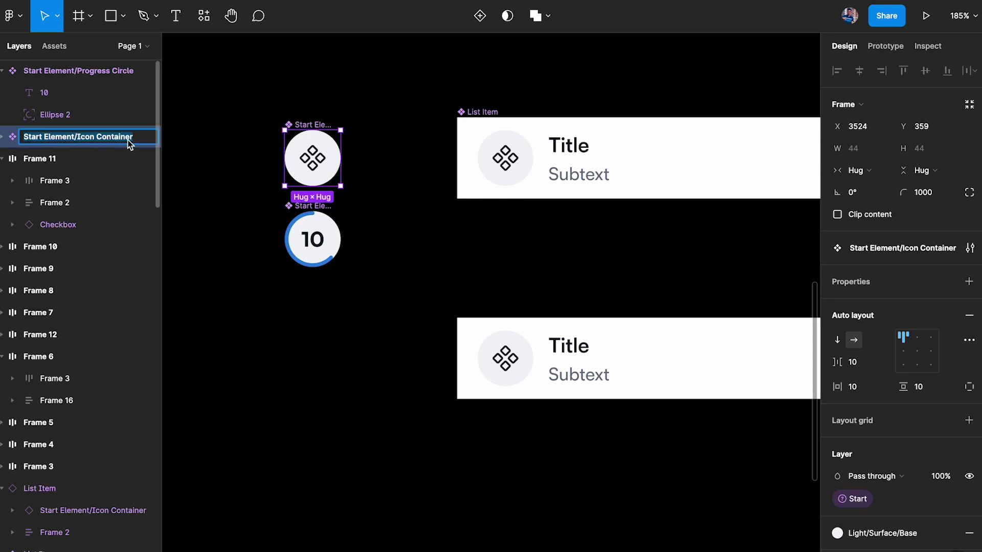
pyautogui.click(241, 120)
pyautogui.moveTo(219, 88); pyautogui.dragTo(416, 335)
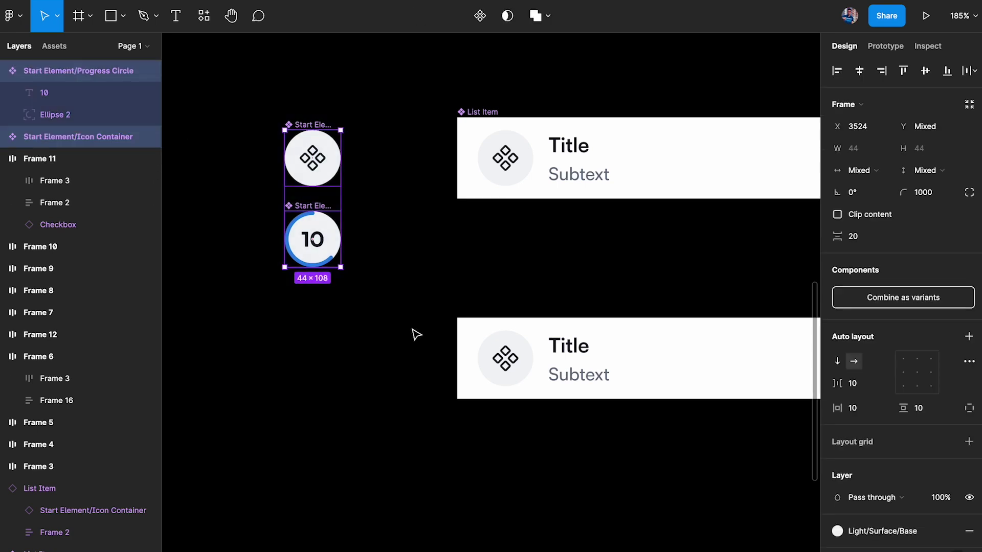
pyautogui.click(409, 320)
pyautogui.hscroll(4, 407, 319)
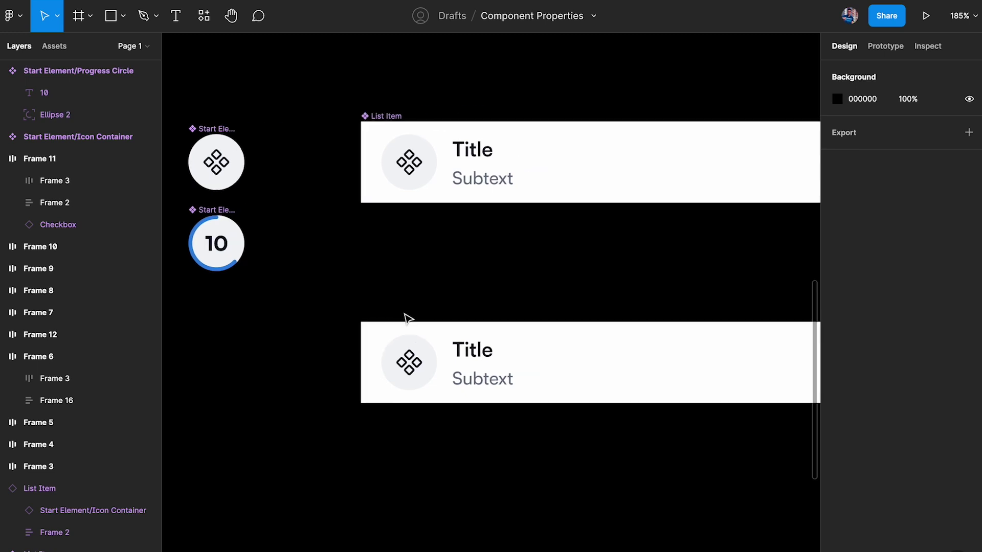
pyautogui.click(439, 355)
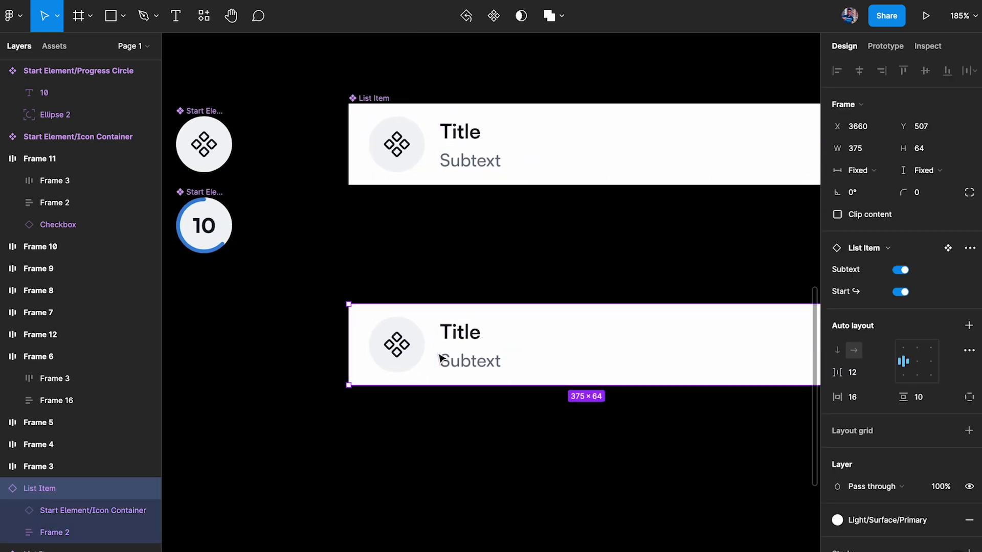
pyautogui.hscroll(1, 373, 292)
pyautogui.click(346, 236)
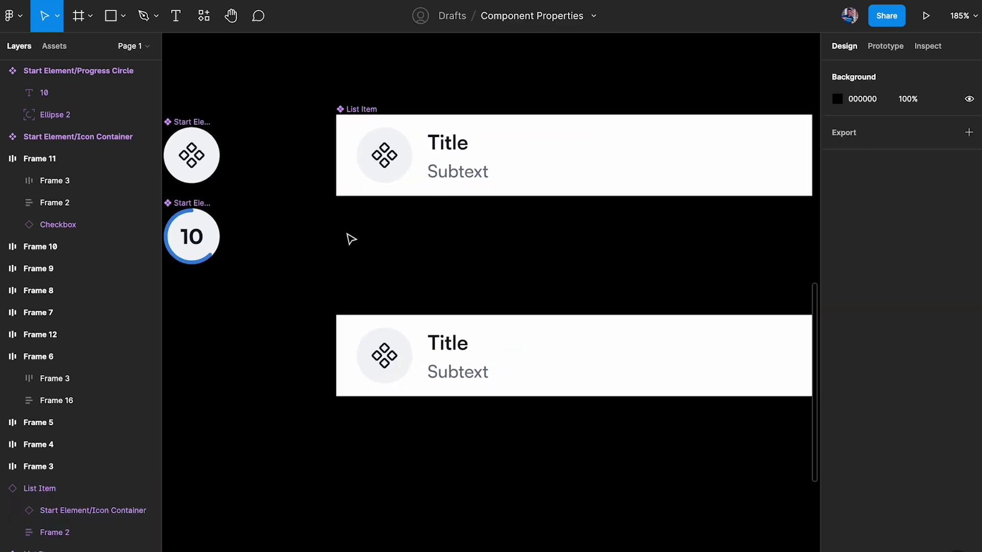
# Create an instance swap property named "Start Swap" for the Icon Container in the List Item component, and select the List Item instance
pyautogui.click(393, 152)
pyautogui.click(394, 152)
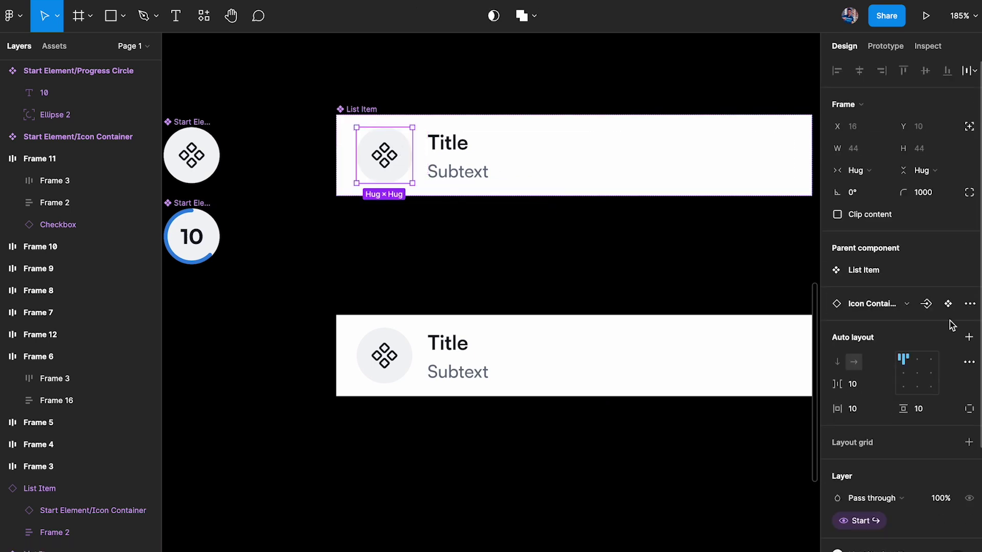
pyautogui.click(928, 307)
pyautogui.write('St')
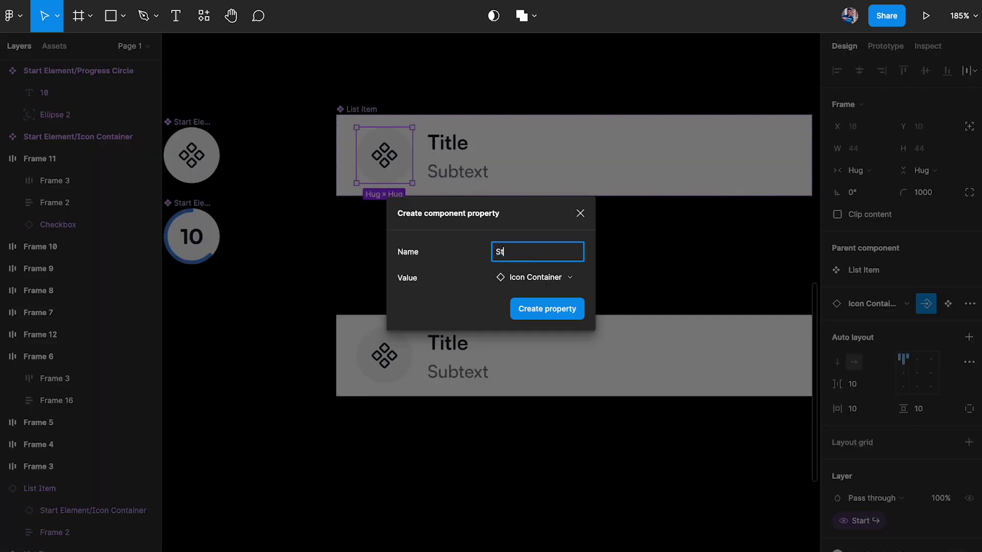
pyautogui.write('art W')
pyautogui.press('BackSpace')
pyautogui.write('Swap')
pyautogui.click(561, 309)
pyautogui.click(559, 305)
pyautogui.click(559, 358)
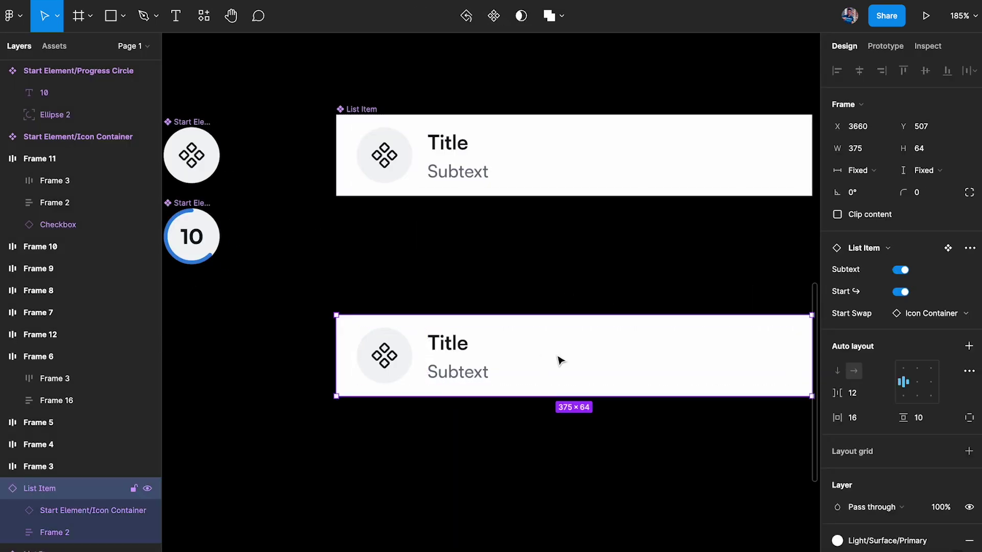
# Try swapping the List Item instance's start element to the Button component through Start Swap, and undo the swap
pyautogui.click(937, 318)
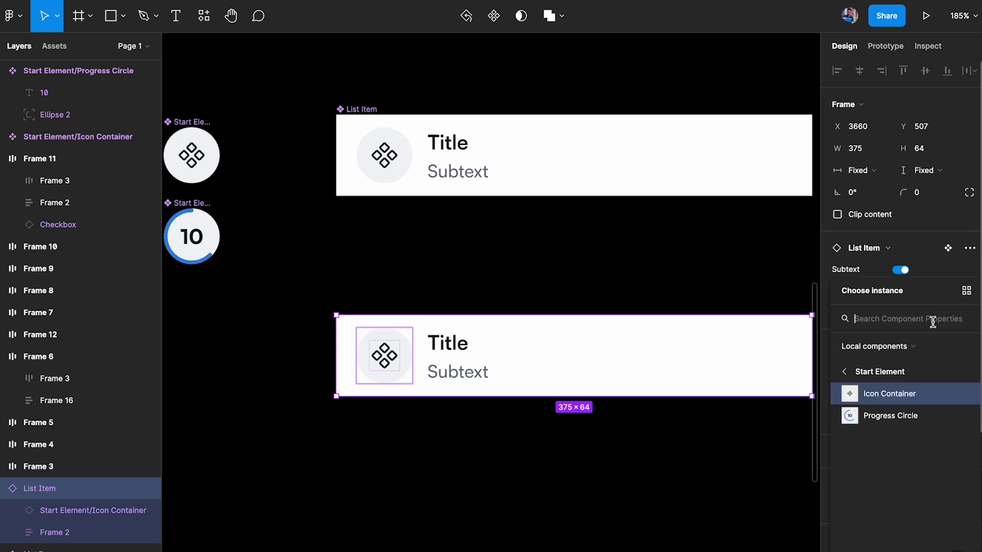
pyautogui.click(886, 374)
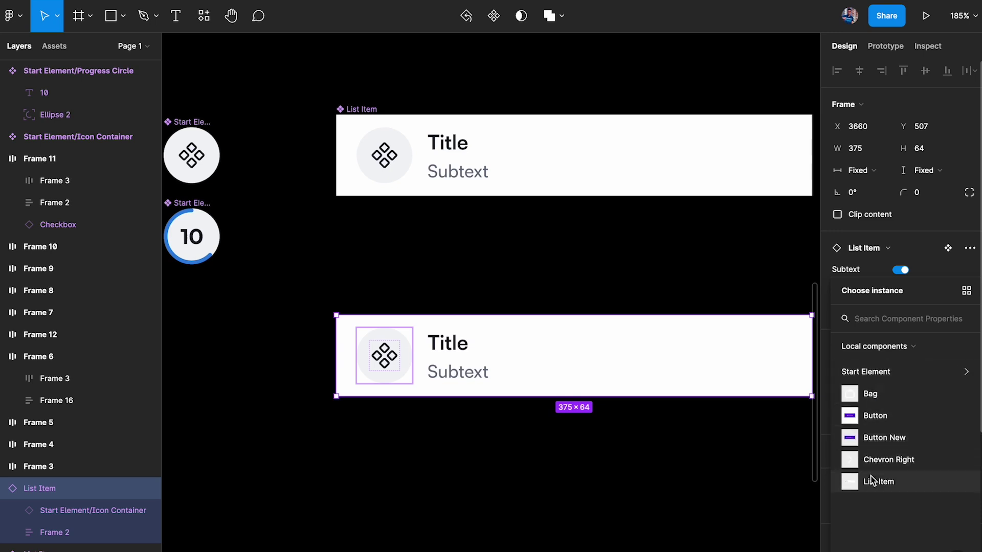
pyautogui.click(887, 422)
pyautogui.hotkey('ctrl', 'z')
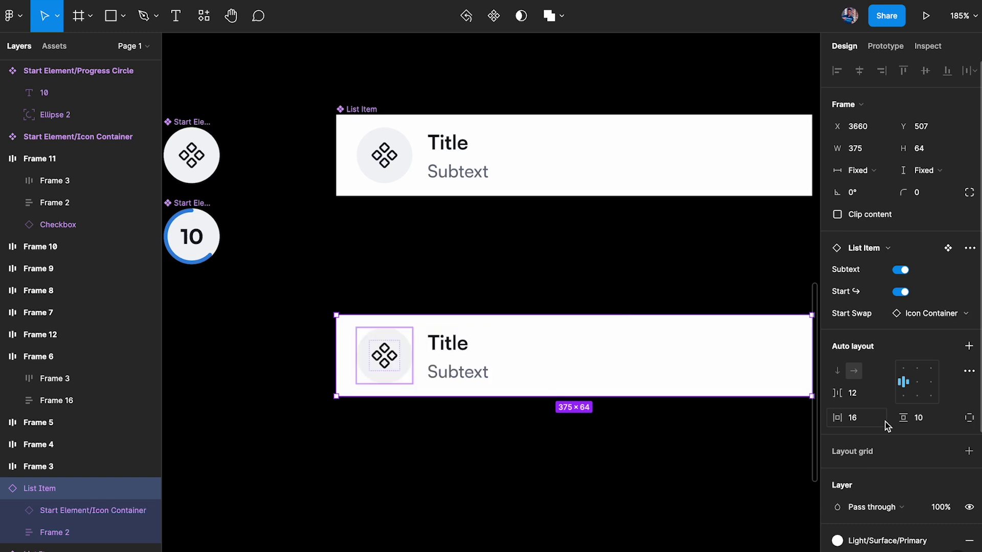
# Set the List Item instance's Start Swap to Progress Circle from the Start Element group of local components
pyautogui.click(912, 313)
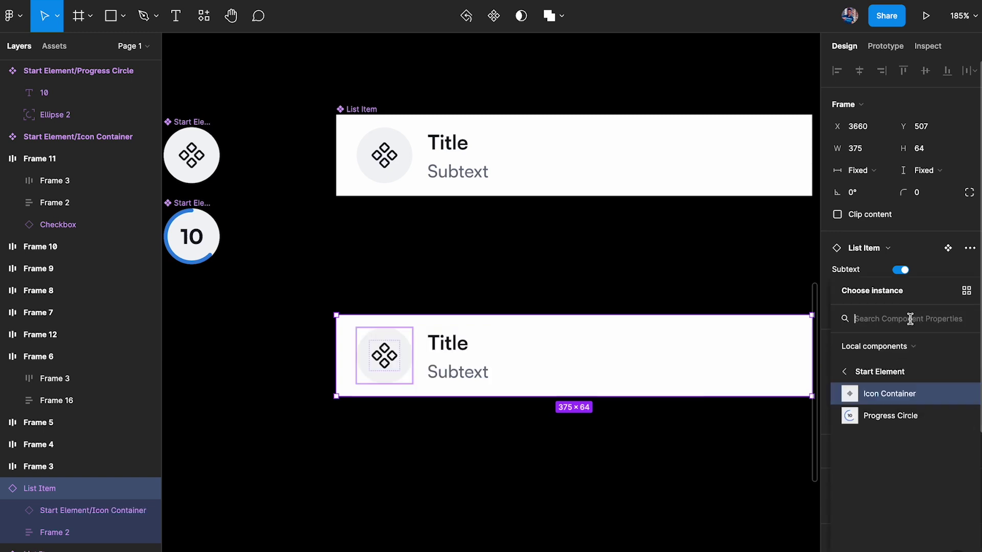
pyautogui.click(890, 373)
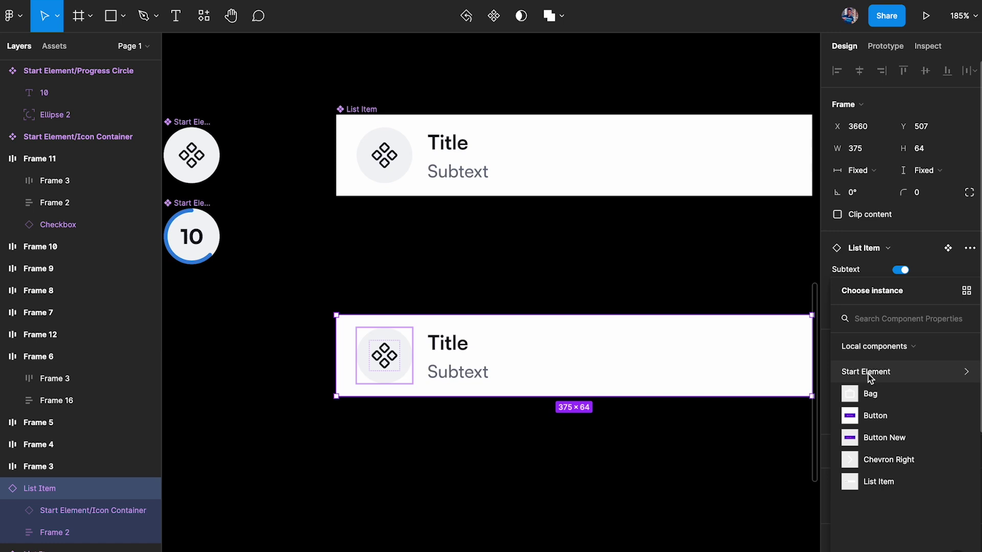
pyautogui.click(871, 378)
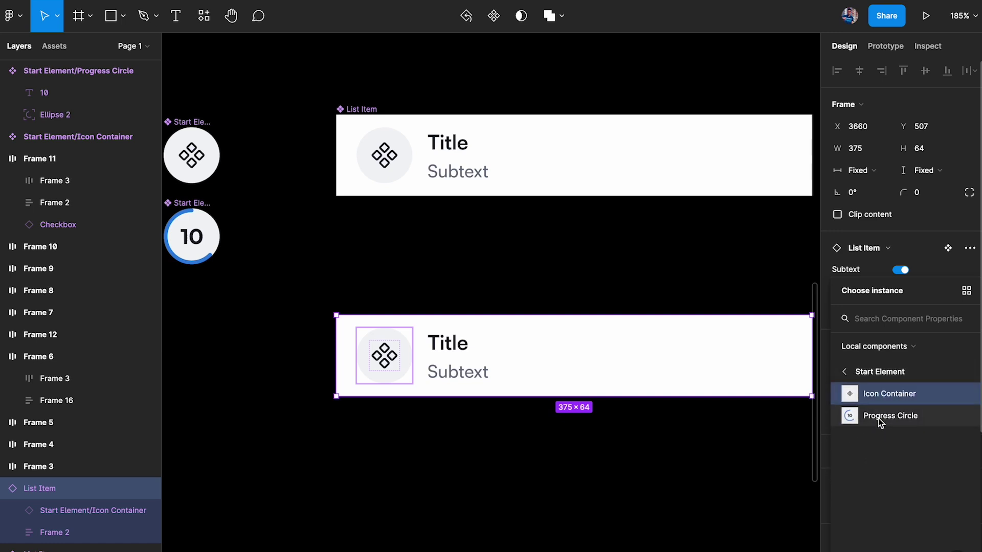
pyautogui.click(904, 417)
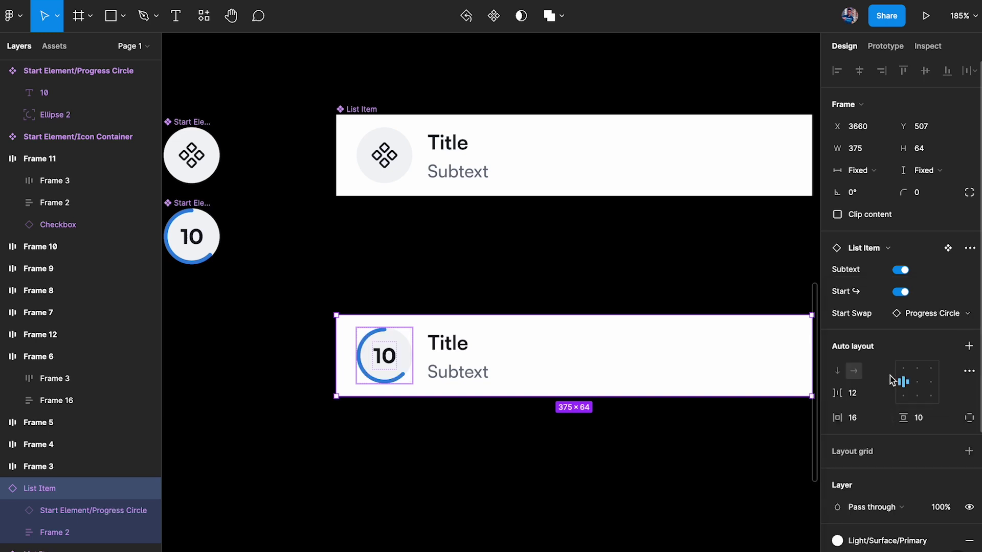
# Review the local components that Start Swap offers outside the Start Element group, and close the list
pyautogui.click(908, 313)
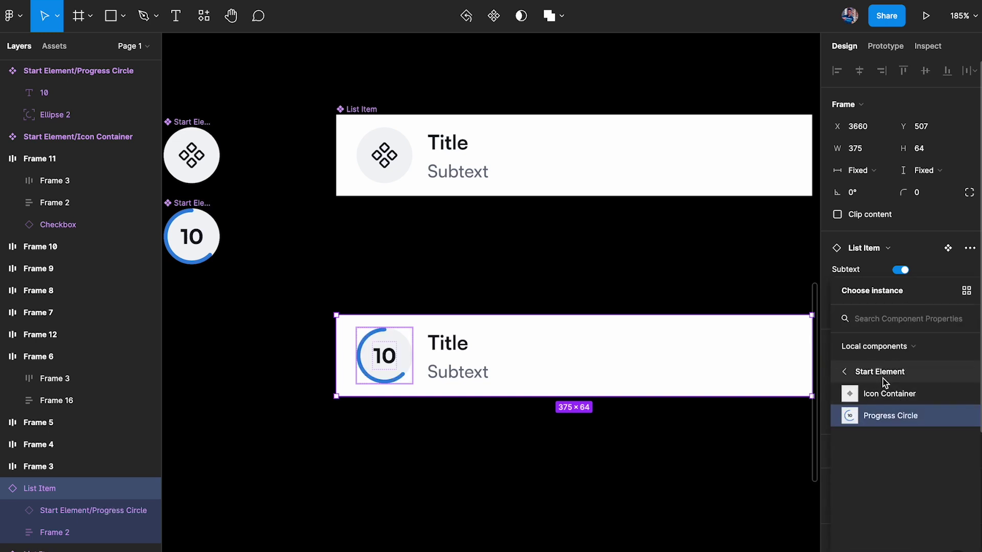
pyautogui.click(864, 378)
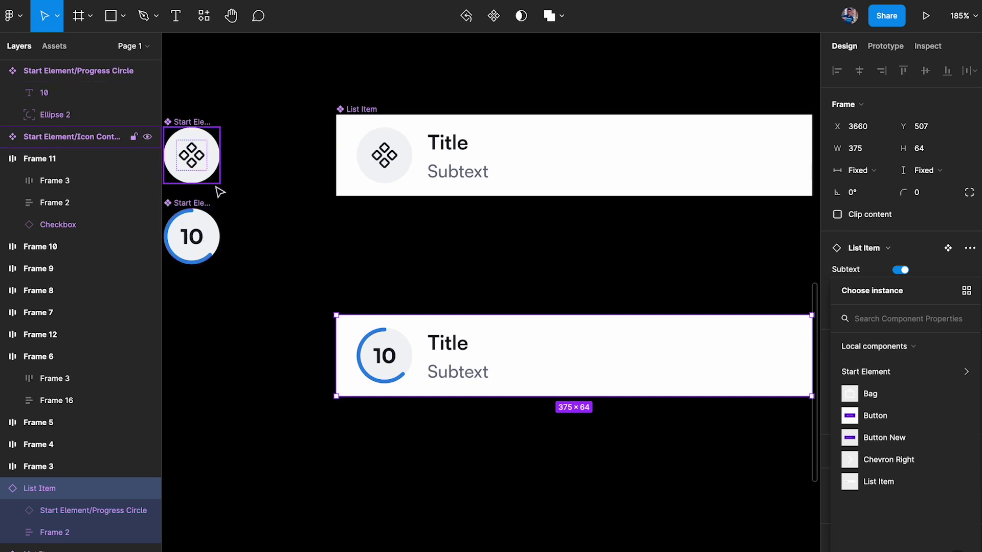
pyautogui.press('Escape')
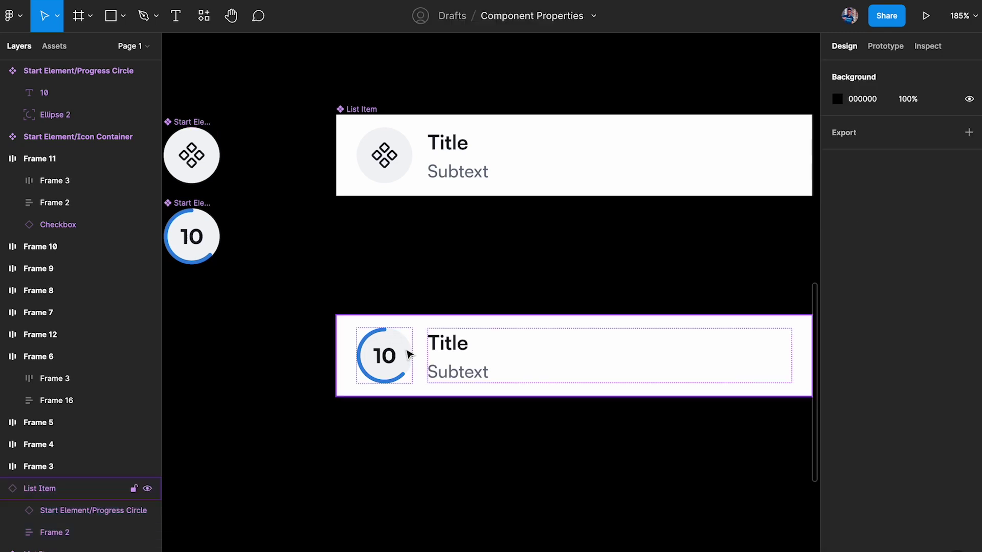
# Toggle the Start property of the List Item instance off and back on twice
pyautogui.click(408, 351)
pyautogui.click(900, 293)
pyautogui.click(900, 292)
pyautogui.click(901, 292)
pyautogui.click(900, 292)
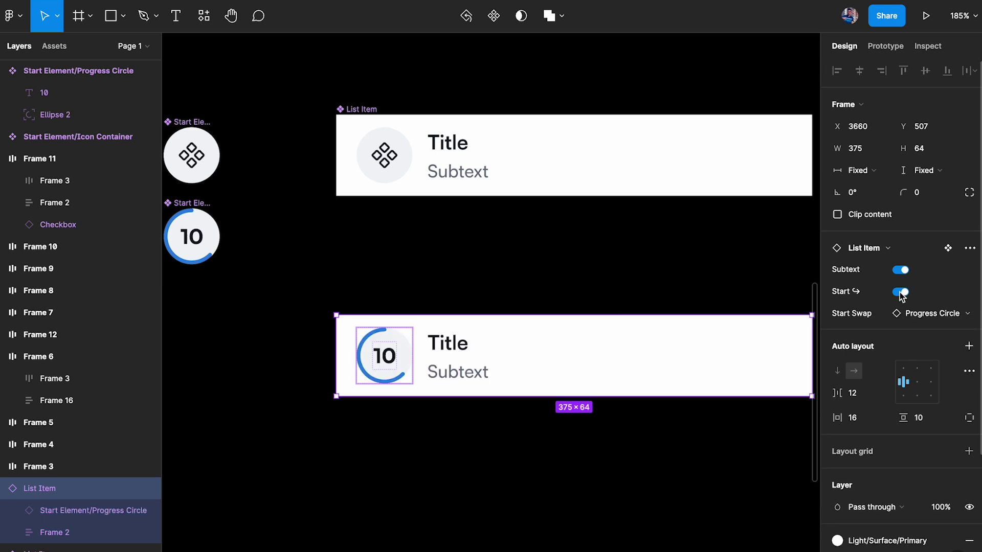
# Set the List Item instance's Start Swap to the Button component from the local components
pyautogui.click(934, 317)
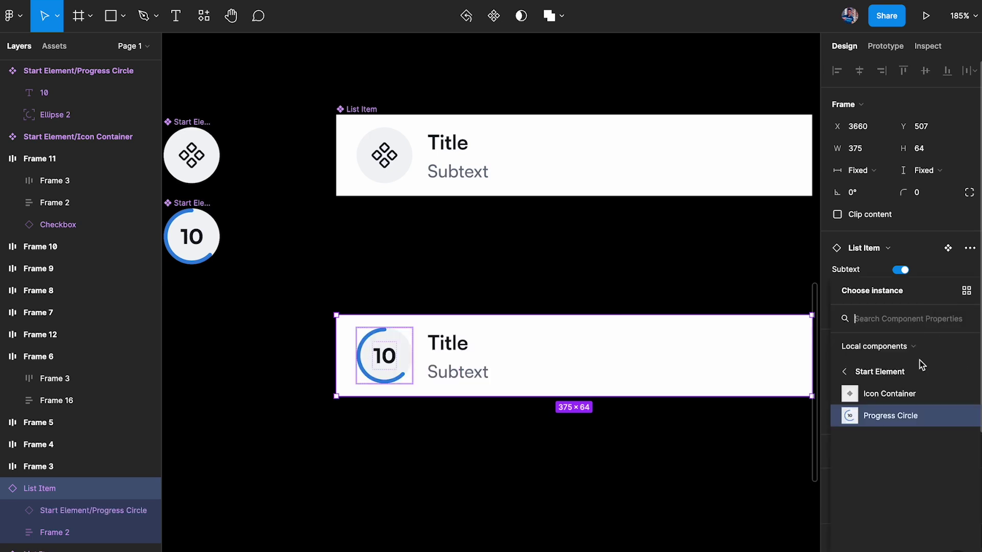
pyautogui.click(877, 378)
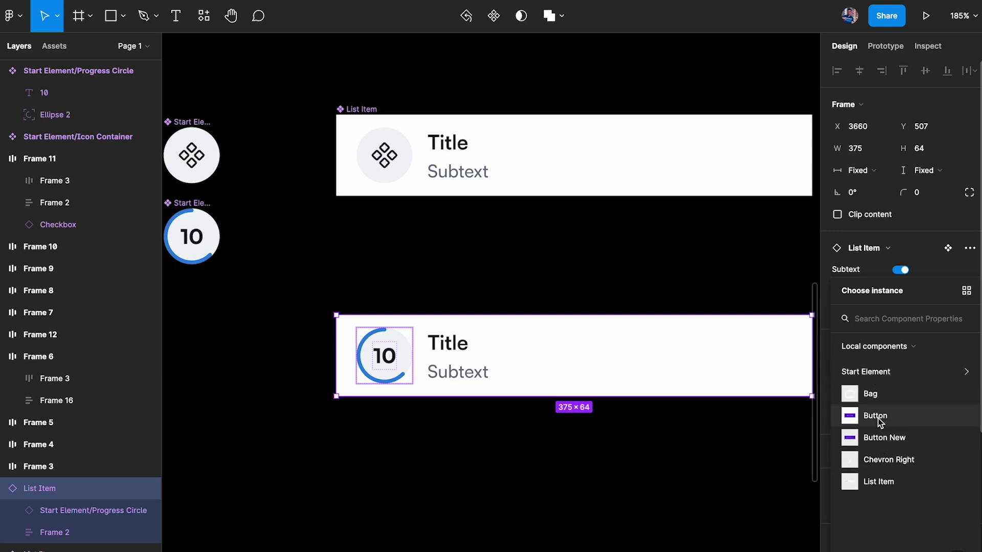
pyautogui.click(876, 417)
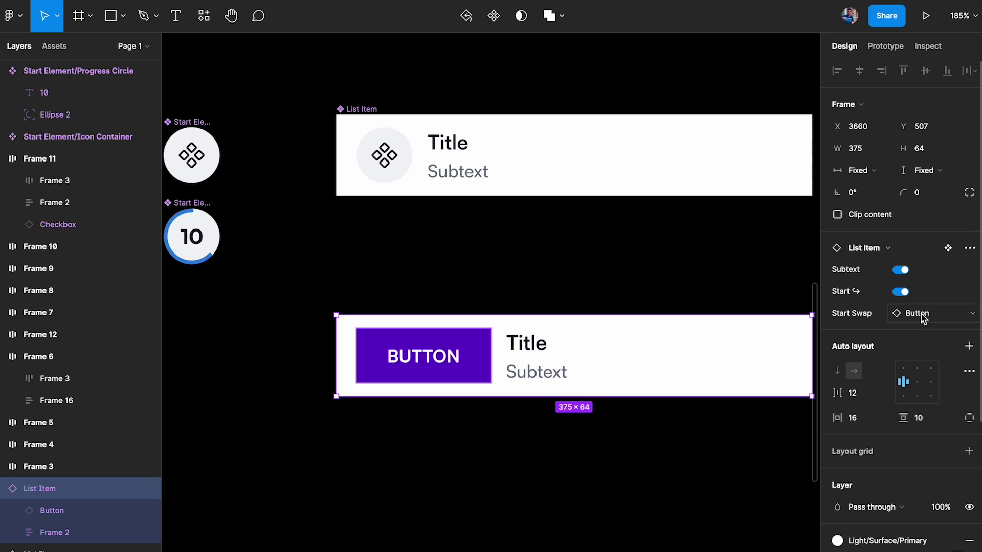
# Examine the standalone Start Element components and their names beside the List Item component and its instance
pyautogui.hscroll(-3, 318, 158)
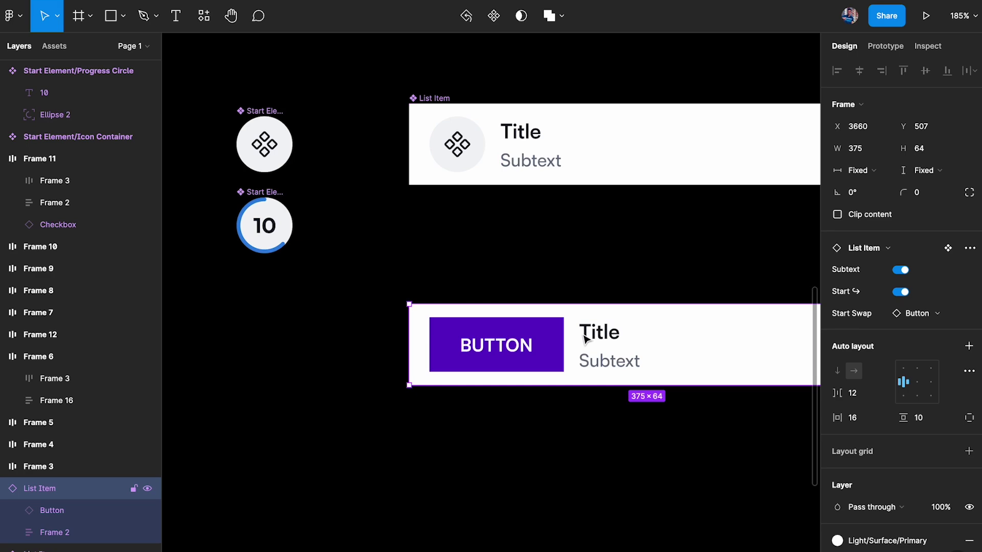
pyautogui.click(446, 260)
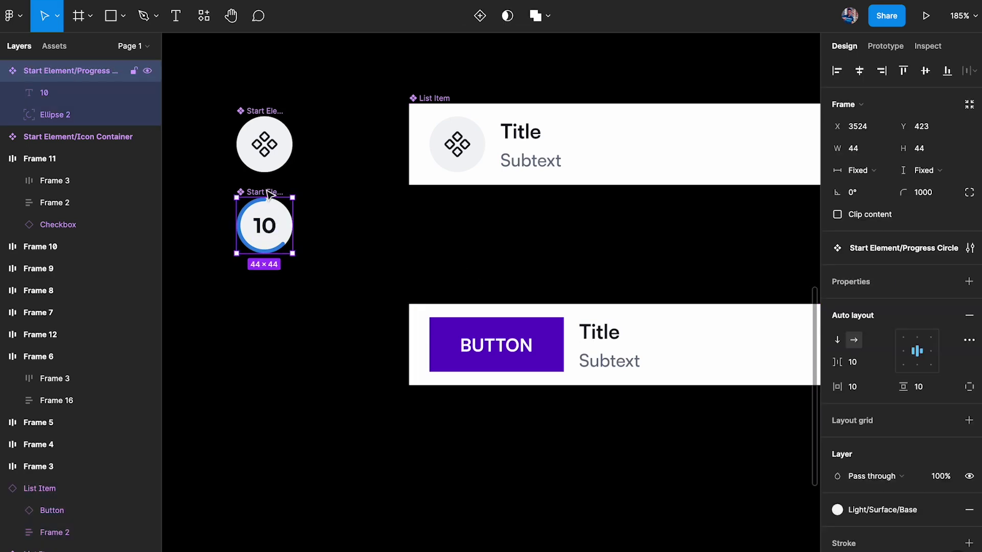
pyautogui.click(267, 193)
pyautogui.scroll(5, 268, 194)
pyautogui.scroll(-1, 240, 211)
pyautogui.scroll(-3, 471, 263)
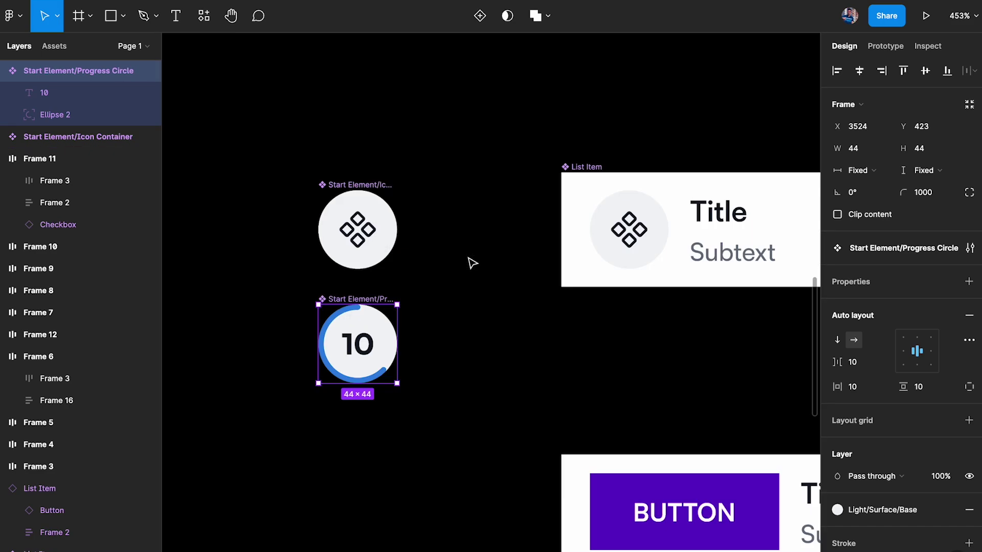
pyautogui.scroll(-2, 472, 263)
pyautogui.hscroll(2, 472, 263)
pyautogui.scroll(-2, 358, 205)
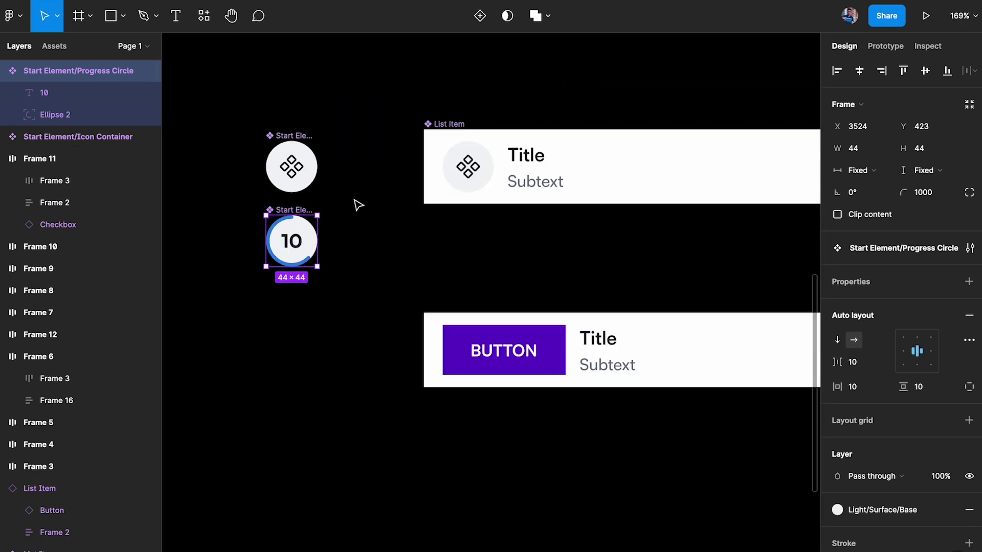
# Undo the Start Swap property and the separation of the variants, back to the Start Element component set with both variants
pyautogui.press('Tab')
pyautogui.hotkey('ctrl', 'shift', 'r')
pyautogui.press('Escape')
pyautogui.hotkey('ctrl', 'z')
pyautogui.hotkey('ctrl', 'z')
pyautogui.press('Escape')
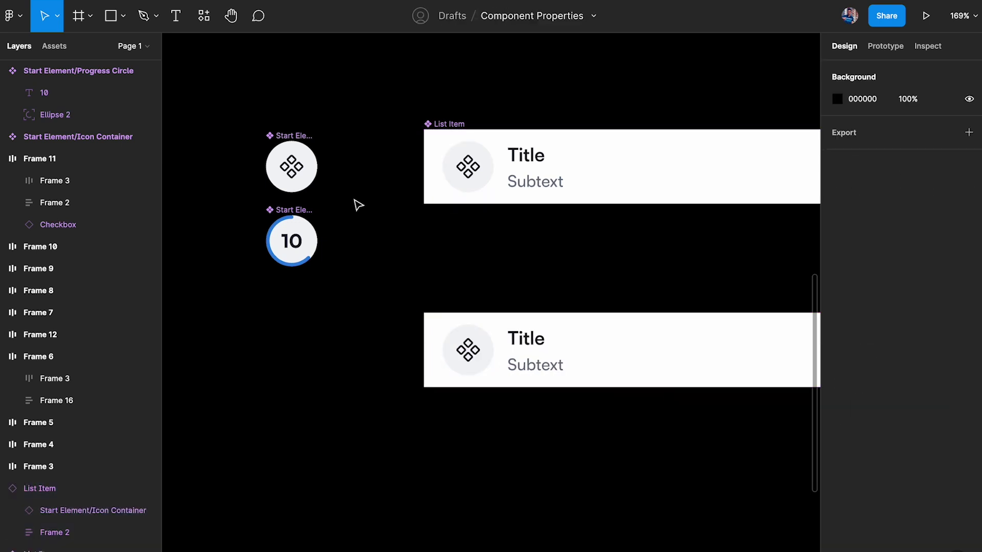
pyautogui.hotkey('ctrl', 'z')
pyautogui.press('Escape')
pyautogui.hotkey('ctrl', 'z')
pyautogui.hotkey('ctrl', 'z')
pyautogui.hotkey('ctrl', 'z')
pyautogui.hotkey('ctrl', 'z')
pyautogui.hotkey('ctrl', 'z')
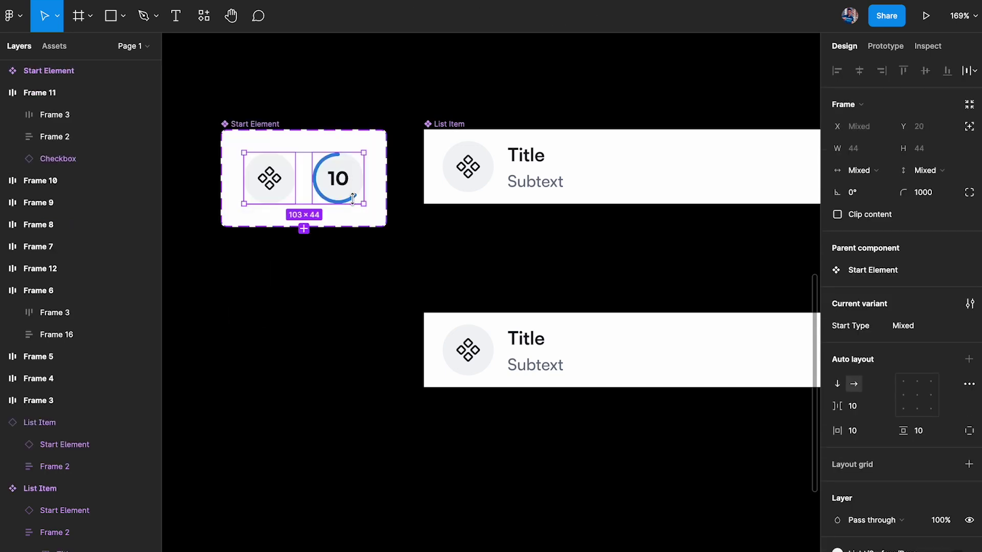
# Set the Start Type of the Start Element nested in the List Item instance to Progress Circle
pyautogui.click(378, 307)
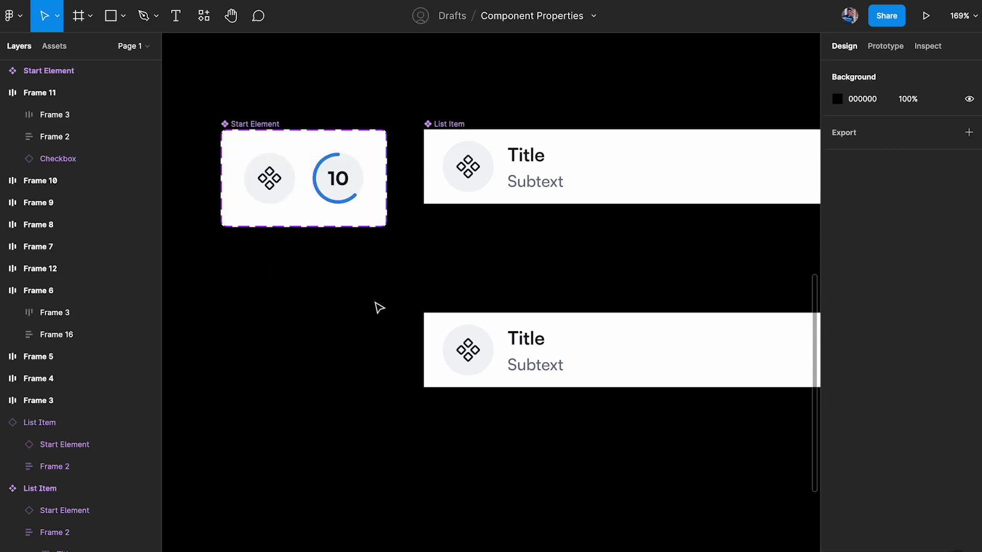
pyautogui.click(468, 353)
pyautogui.scroll(-2, 423, 333)
pyautogui.hscroll(2, 422, 332)
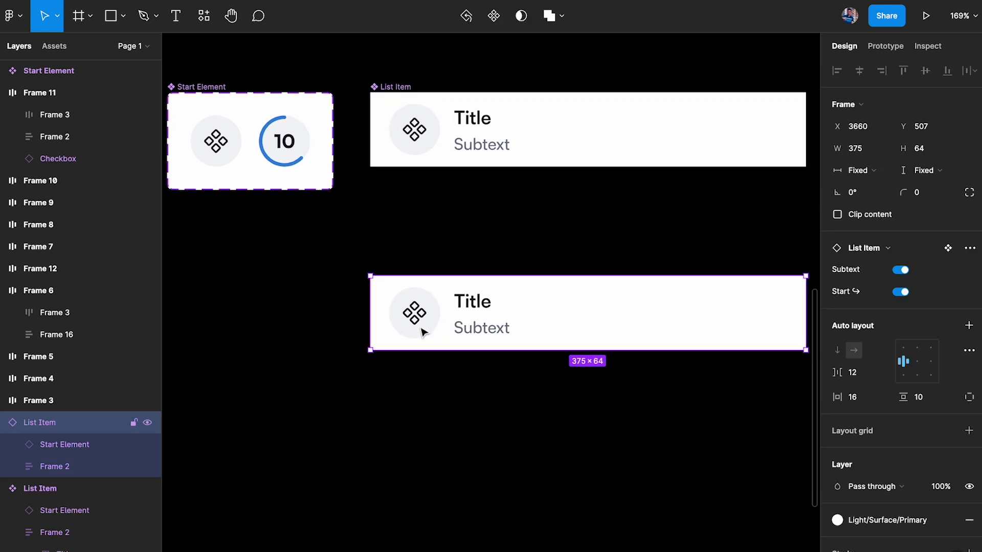
pyautogui.press('Return')
pyautogui.click(418, 328)
pyautogui.click(915, 247)
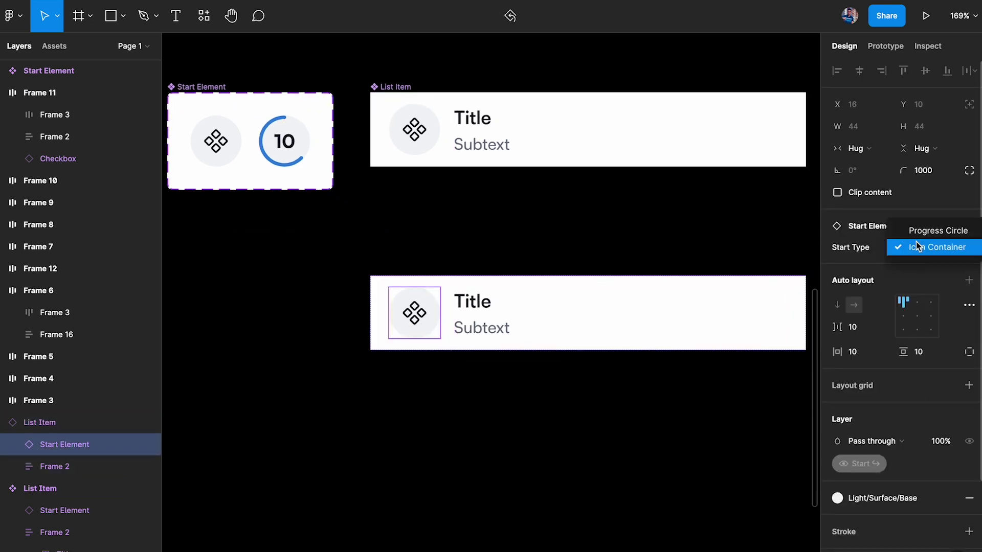
pyautogui.click(938, 231)
pyautogui.click(665, 252)
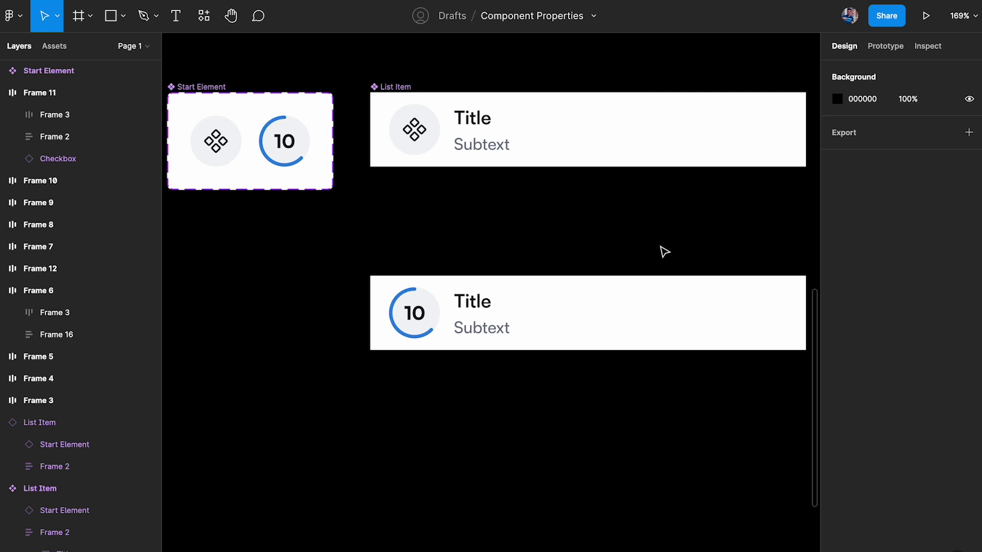
# Examine the properties of the List Item instance and of the Start Element and Diamond icon nested in the List Item component
pyautogui.scroll(-1, 665, 252)
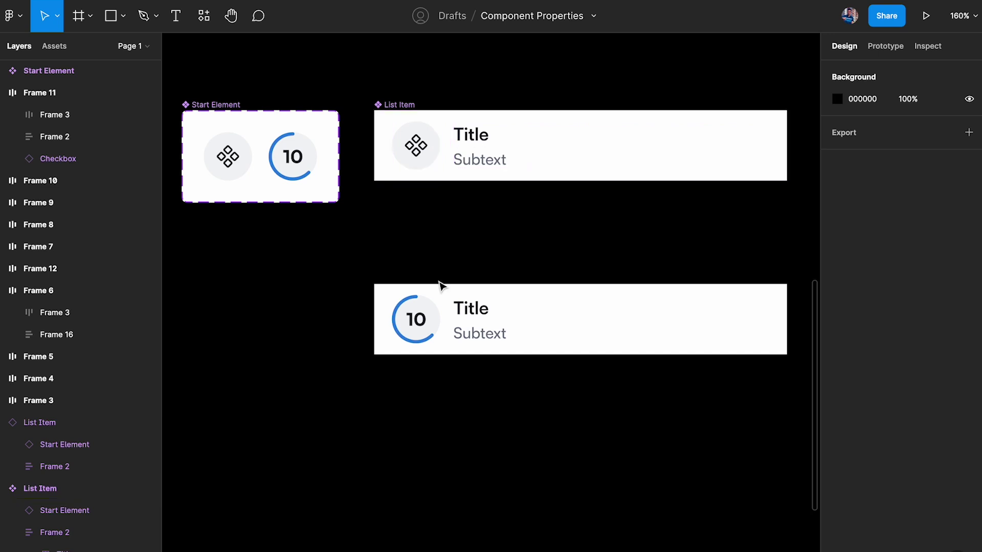
pyautogui.click(537, 322)
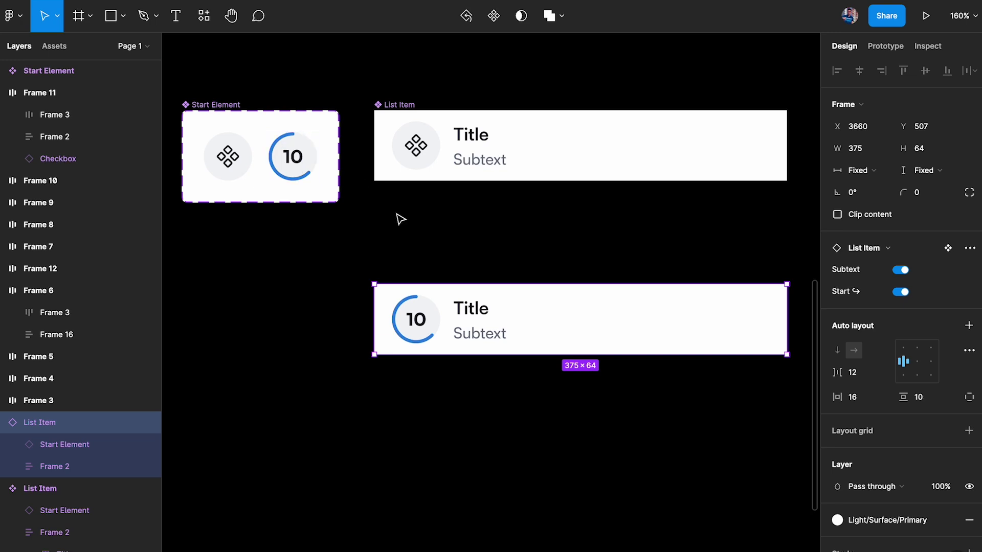
pyautogui.scroll(3, 426, 156)
pyautogui.doubleClick(426, 156)
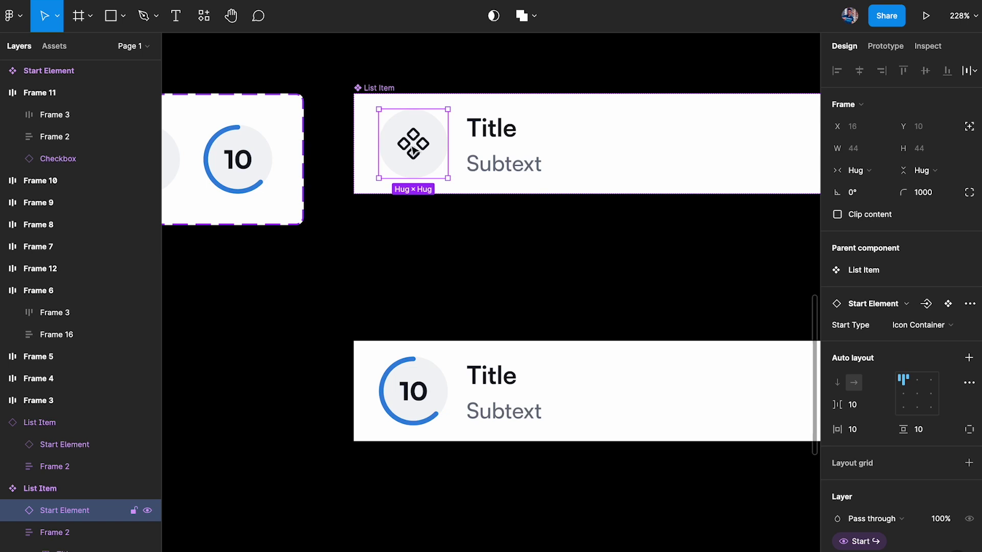
pyautogui.scroll(-1, 413, 150)
pyautogui.hscroll(-5, 413, 149)
pyautogui.scroll(2, 454, 164)
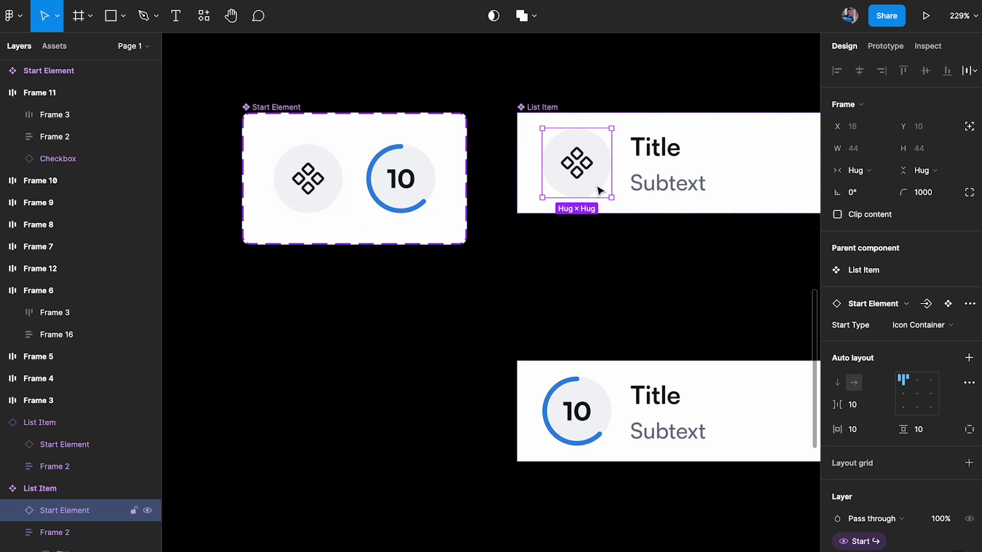
pyautogui.click(583, 176)
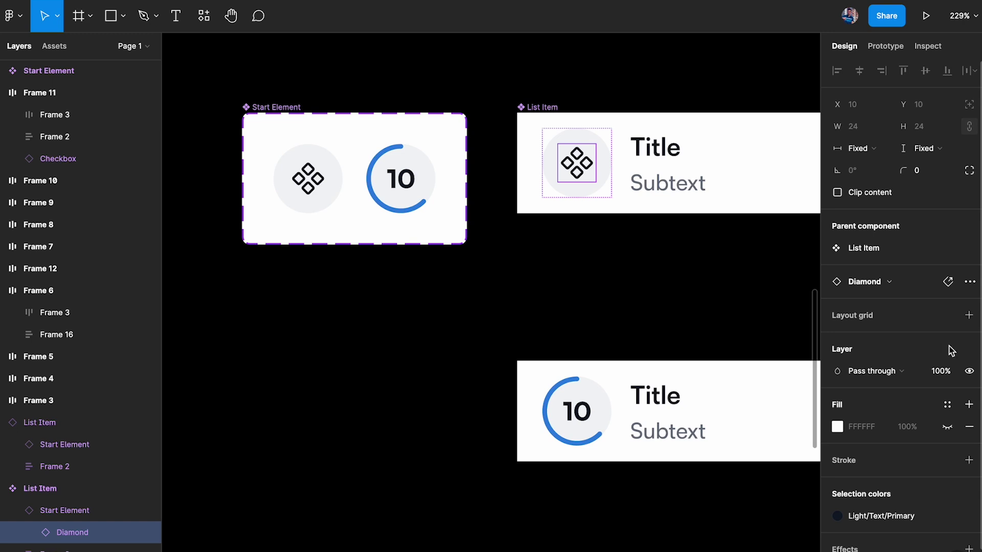
# Create an instance swap property named "Icon Swap" for the Diamond icon in the Icon Container variant of Start Element
pyautogui.click(316, 188)
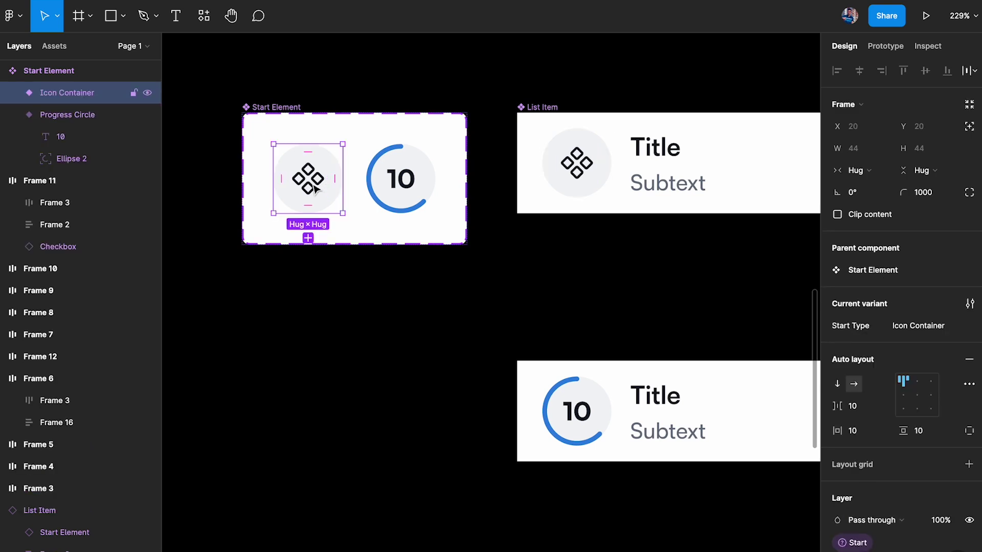
pyautogui.doubleClick(316, 188)
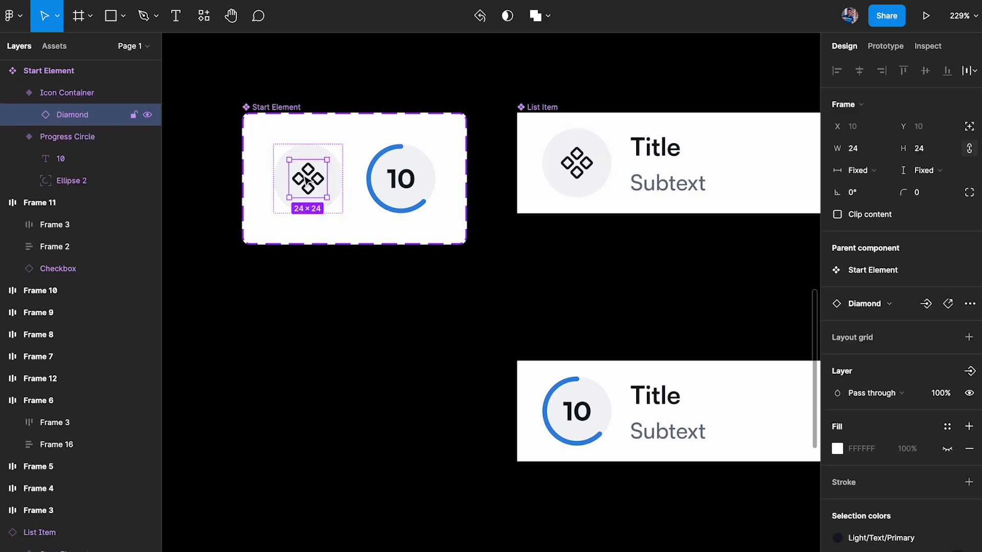
pyautogui.click(927, 306)
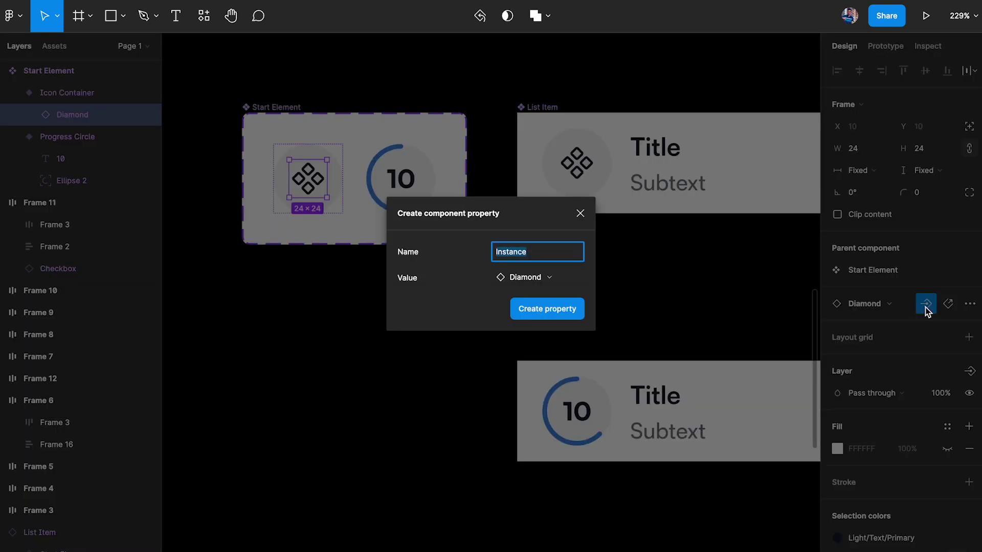
pyautogui.write('Icon Swap')
pyautogui.press('Return')
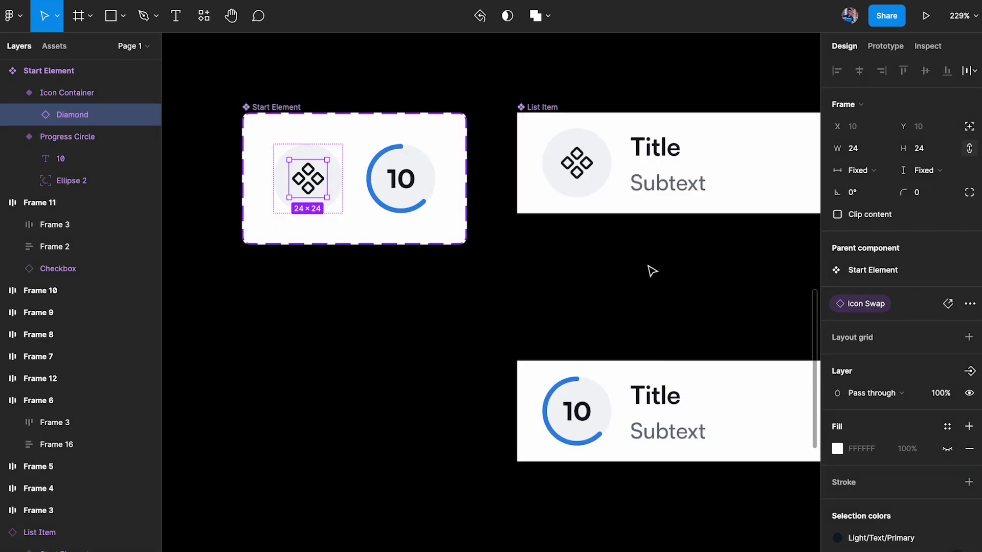
# Set the Start Type of the Start Element nested in the List Item instance to Icon Container
pyautogui.hscroll(5, 649, 272)
pyautogui.scroll(-1, 650, 271)
pyautogui.click(540, 377)
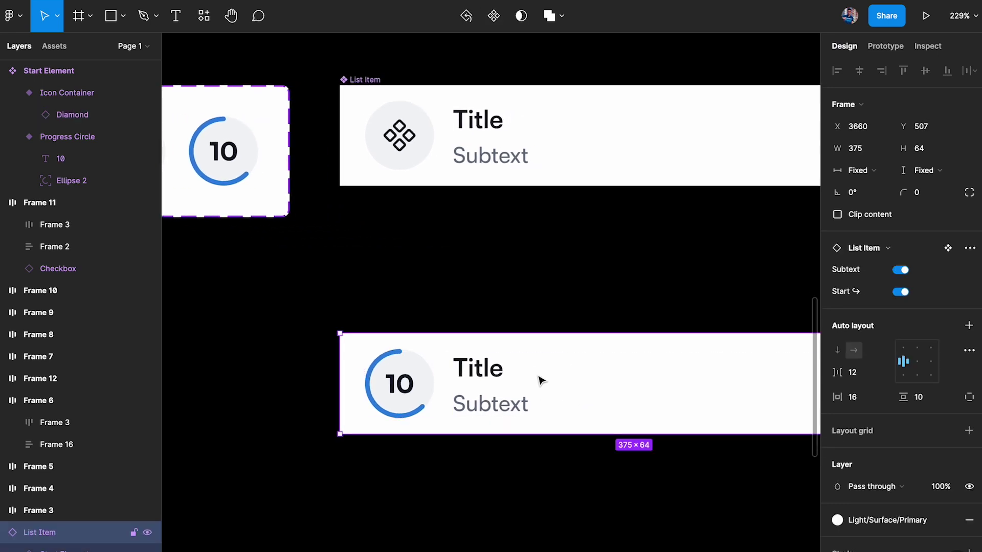
pyautogui.doubleClick(404, 381)
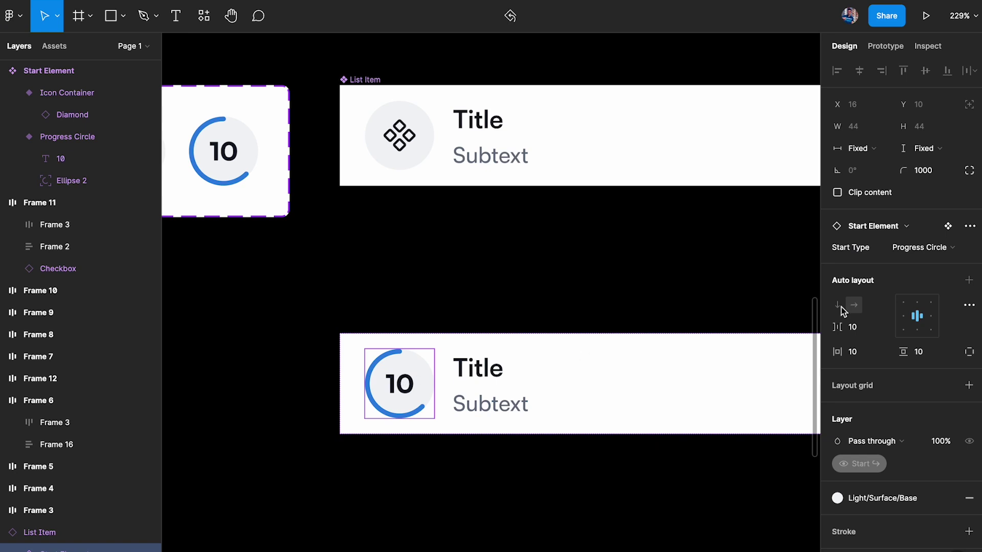
pyautogui.click(914, 248)
pyautogui.click(913, 265)
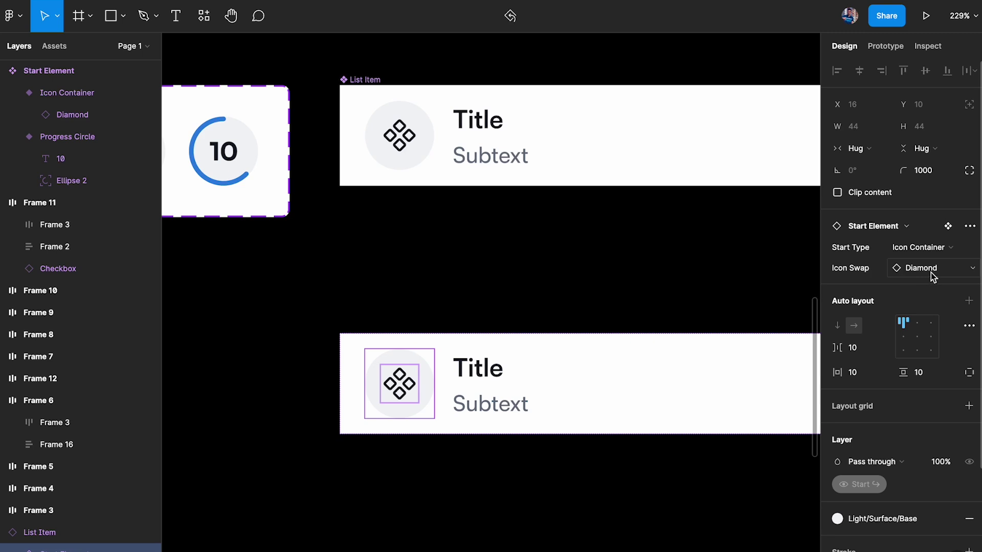
# Try the Bag and Chevron Right icons as the Icon Swap value of the nested Start Element
pyautogui.click(931, 271)
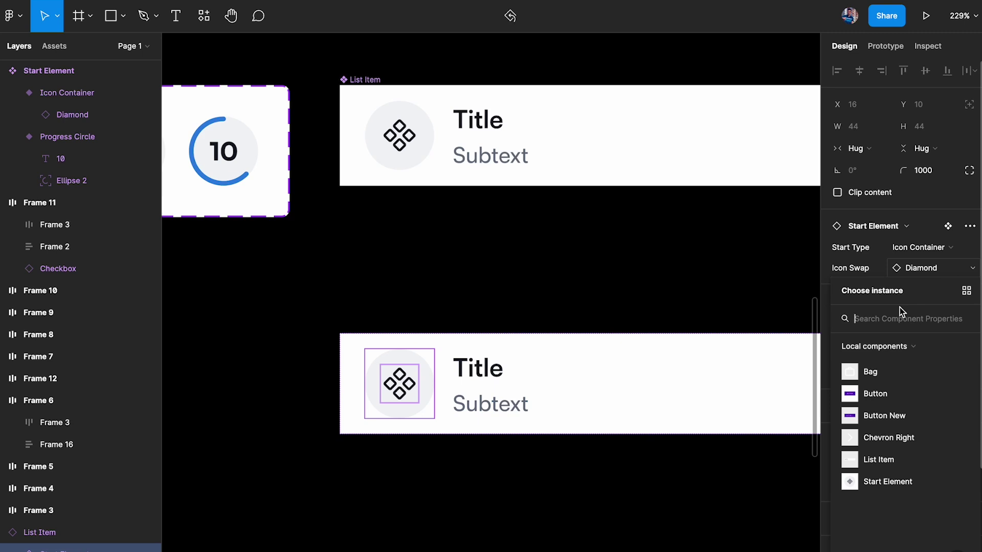
pyautogui.click(871, 374)
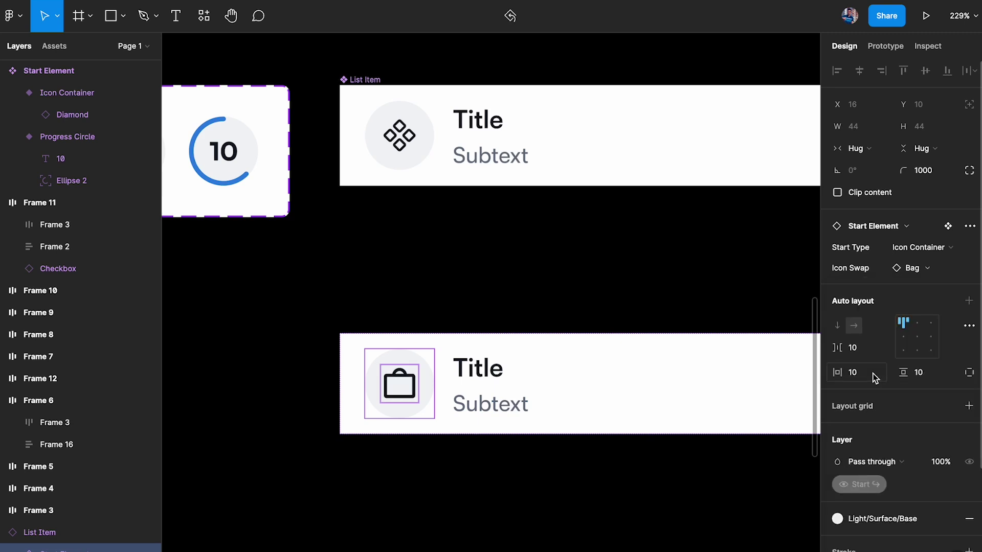
pyautogui.click(925, 270)
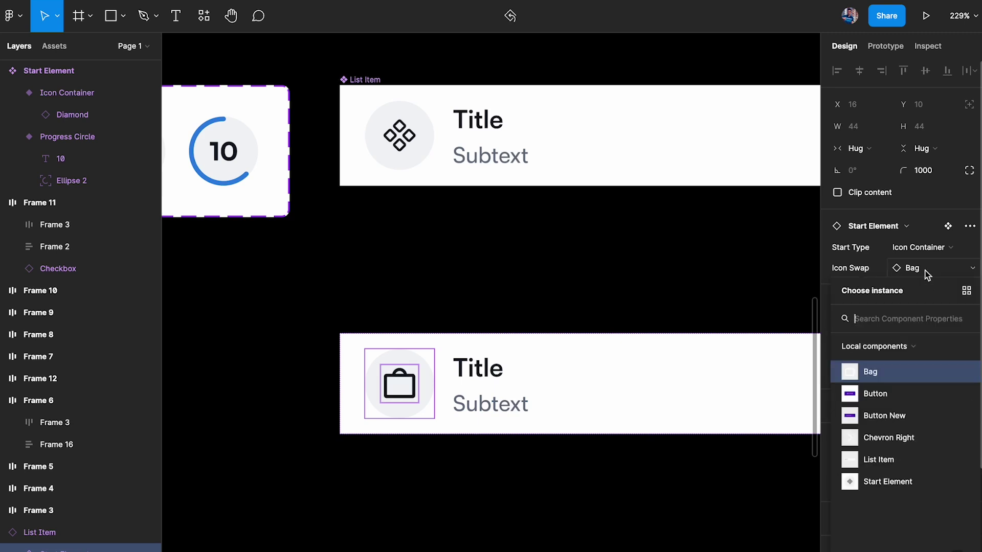
pyautogui.click(882, 439)
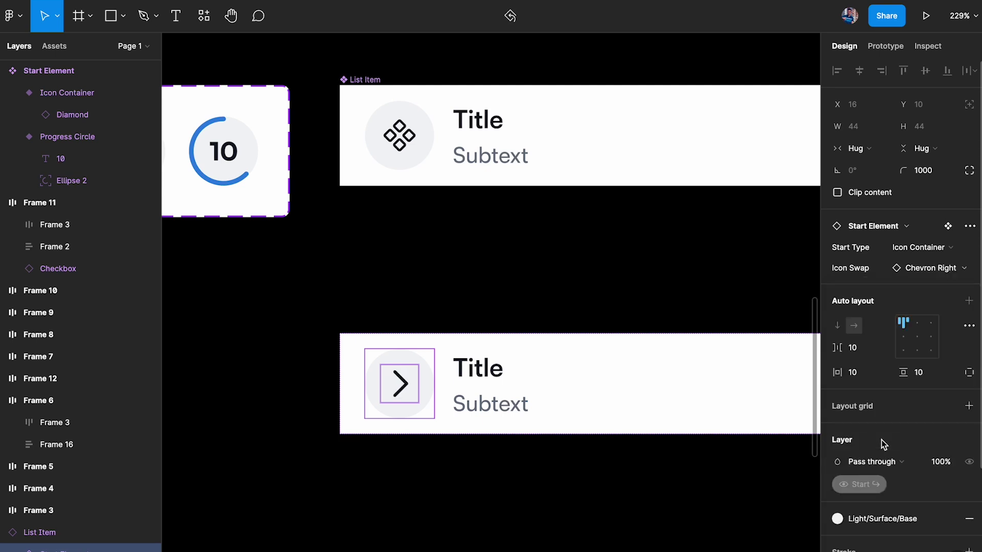
# Search the Icon Swap choices for "diamon" and undo the icon swaps back to Diamond
pyautogui.click(929, 269)
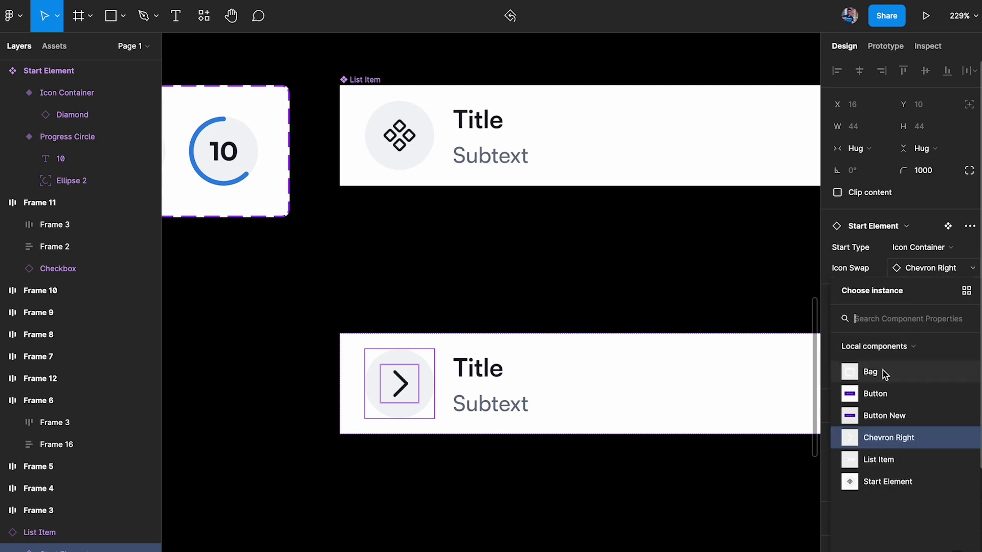
pyautogui.click(886, 330)
pyautogui.write('diamon')
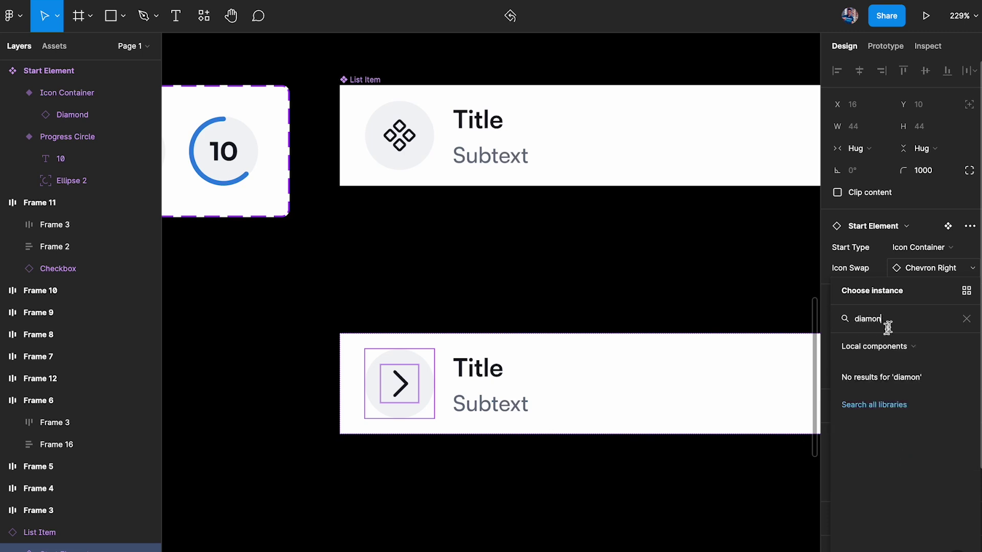
pyautogui.click(966, 319)
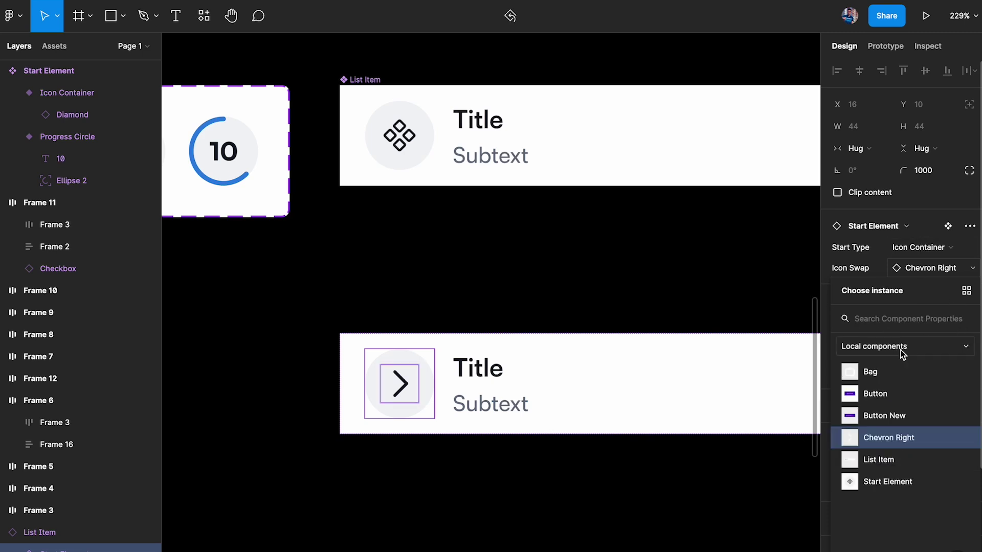
pyautogui.click(897, 376)
pyautogui.hotkey('ctrl', 'z')
pyautogui.click(485, 297)
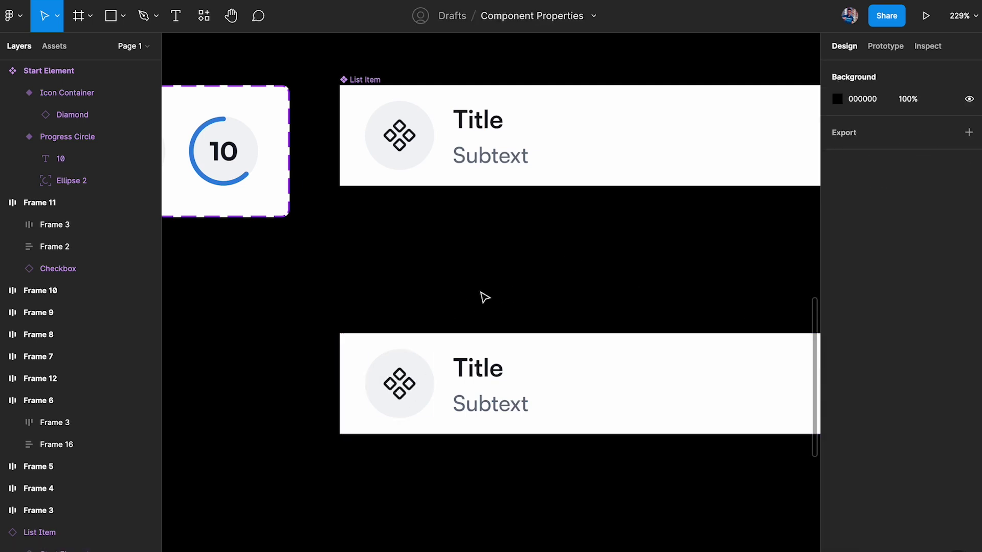
# Examine the end elements of the list item frames, including the CTA in Frame 16, the tag in Frame 3 and the text in Frame 4
pyautogui.scroll(-3, 522, 313)
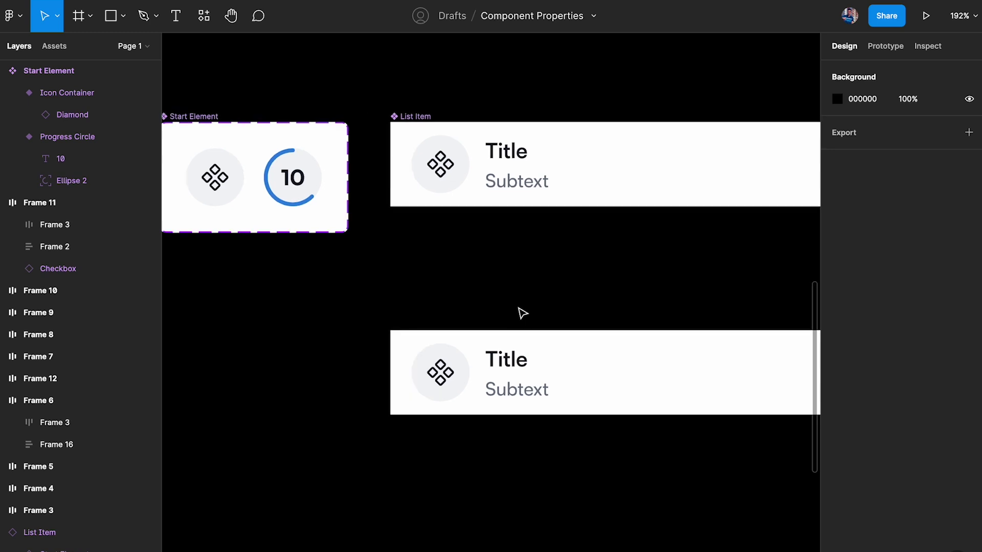
pyautogui.scroll(-5, 521, 302)
pyautogui.scroll(-10, 519, 298)
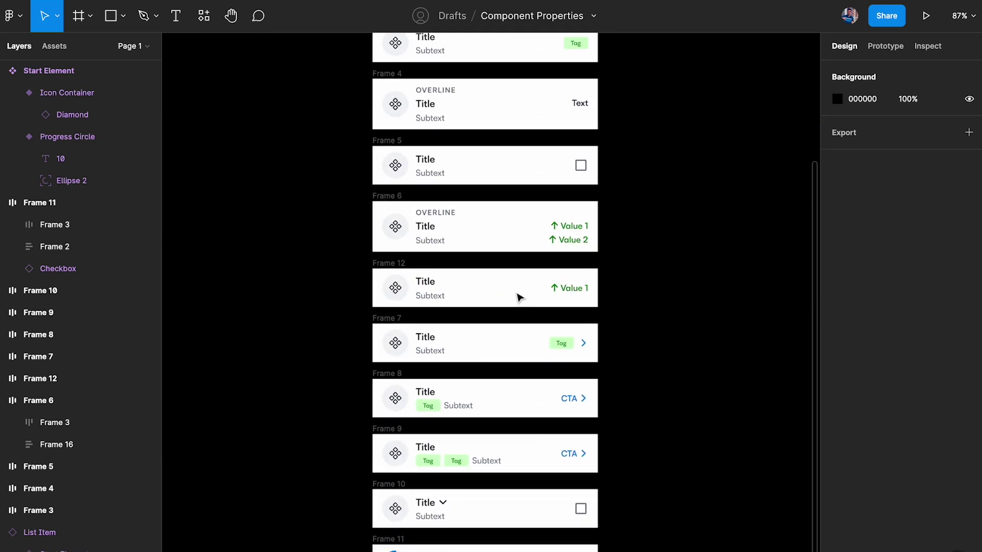
pyautogui.scroll(10, 519, 296)
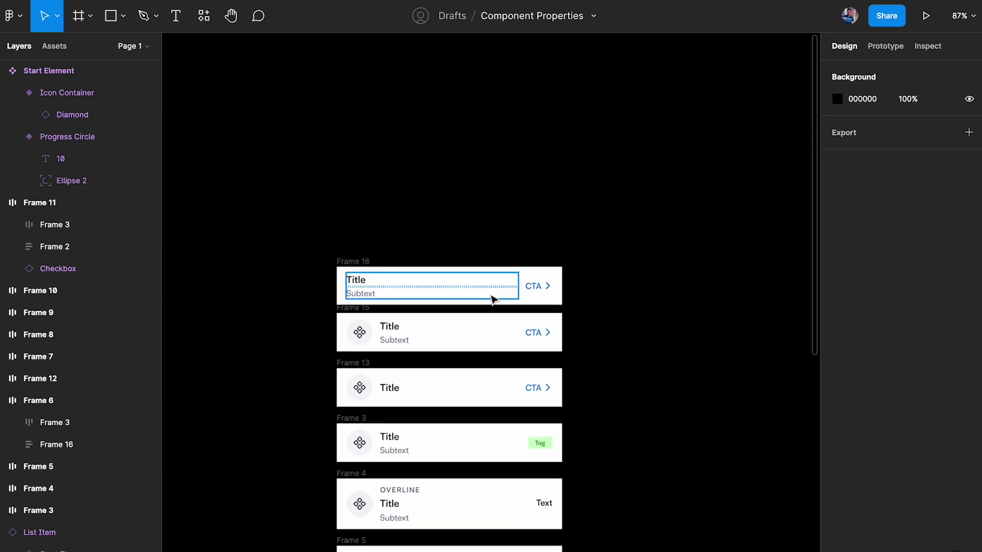
pyautogui.scroll(5, 542, 296)
pyautogui.doubleClick(587, 283)
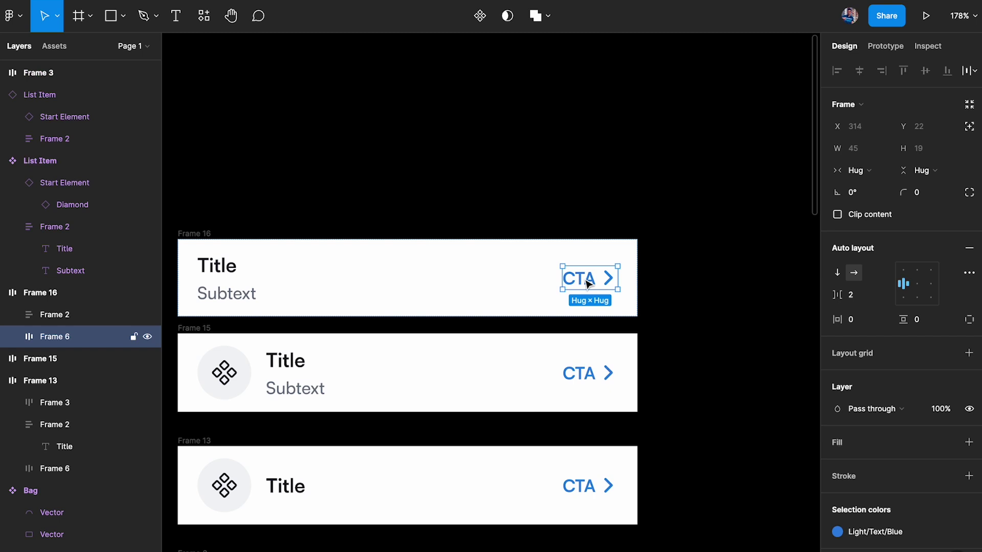
pyautogui.scroll(-2, 587, 283)
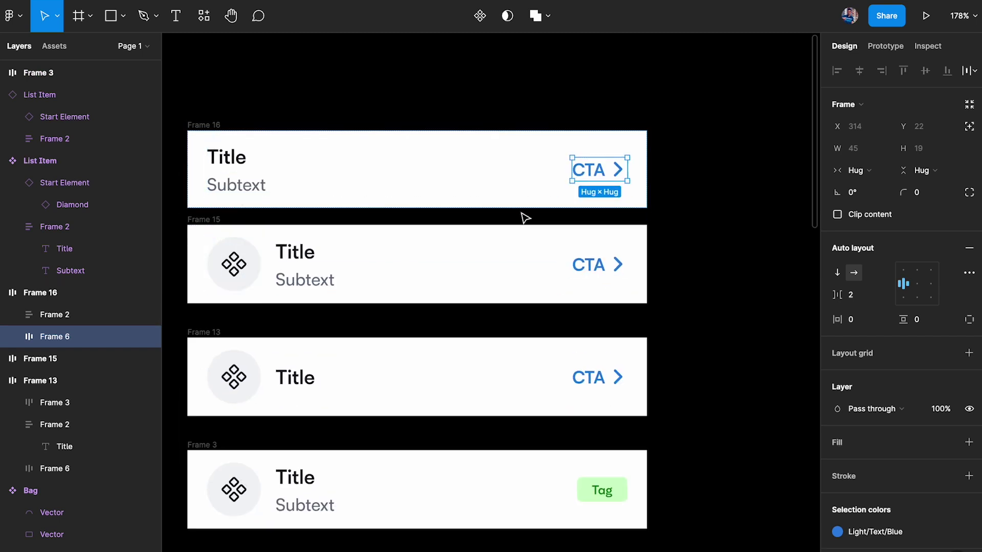
pyautogui.scroll(-1, 592, 199)
pyautogui.hscroll(1, 592, 200)
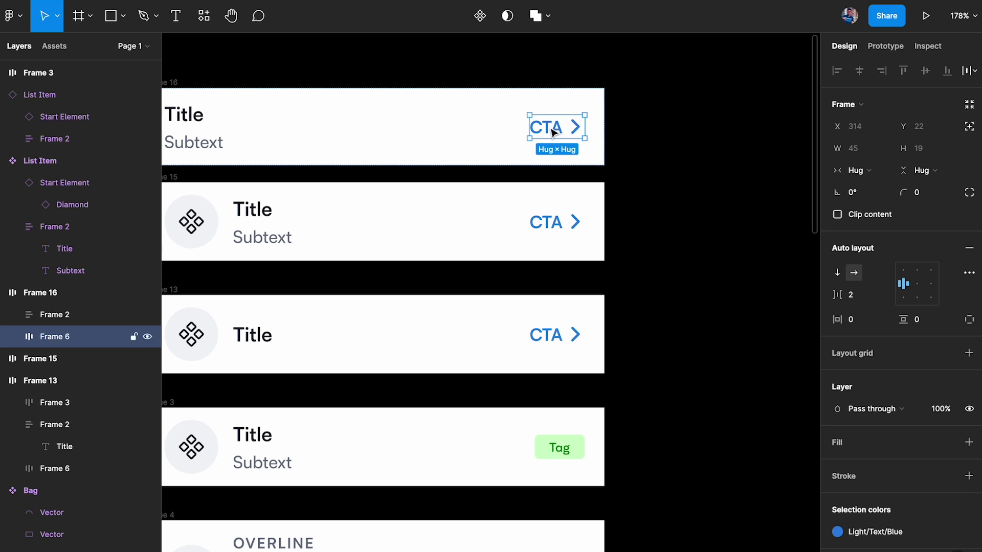
pyautogui.scroll(-3, 568, 134)
pyautogui.click(560, 377)
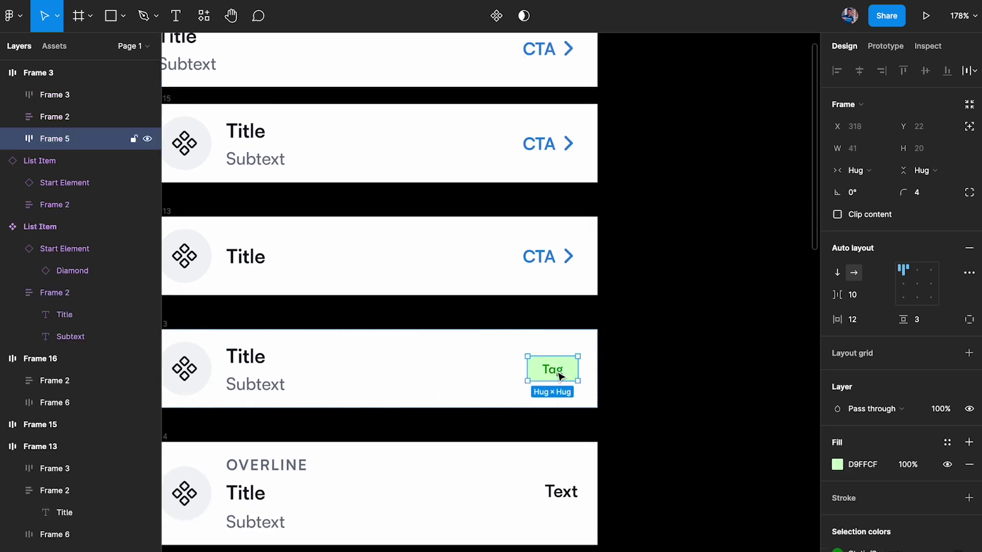
pyautogui.scroll(-3, 560, 377)
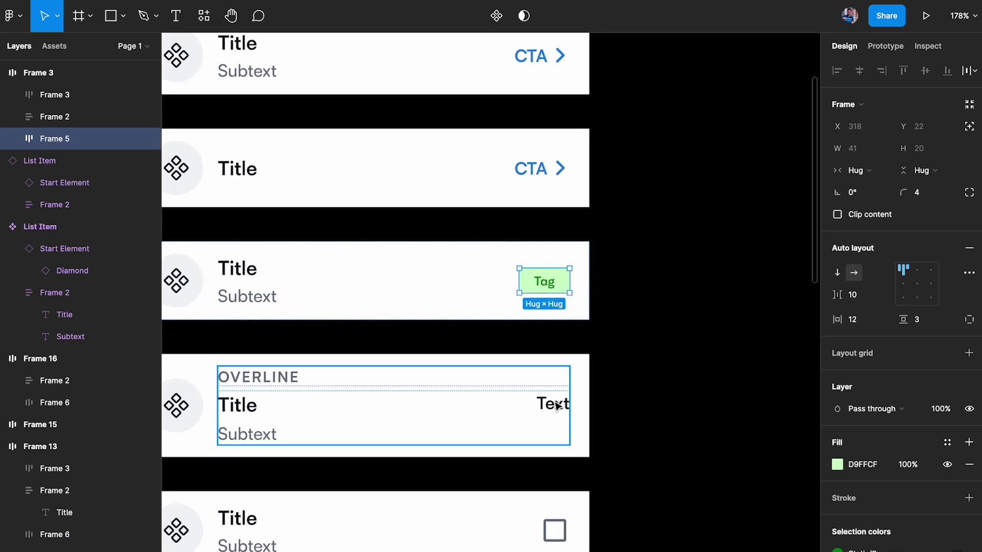
pyautogui.hscroll(-2, 558, 407)
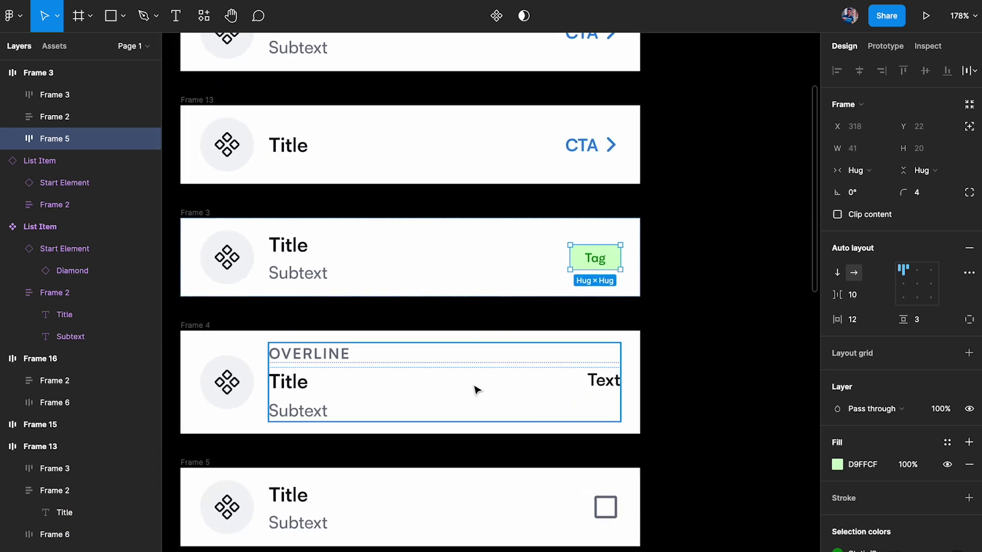
# Fade out Frame 4 by lowering its layer opacity
pyautogui.click(207, 326)
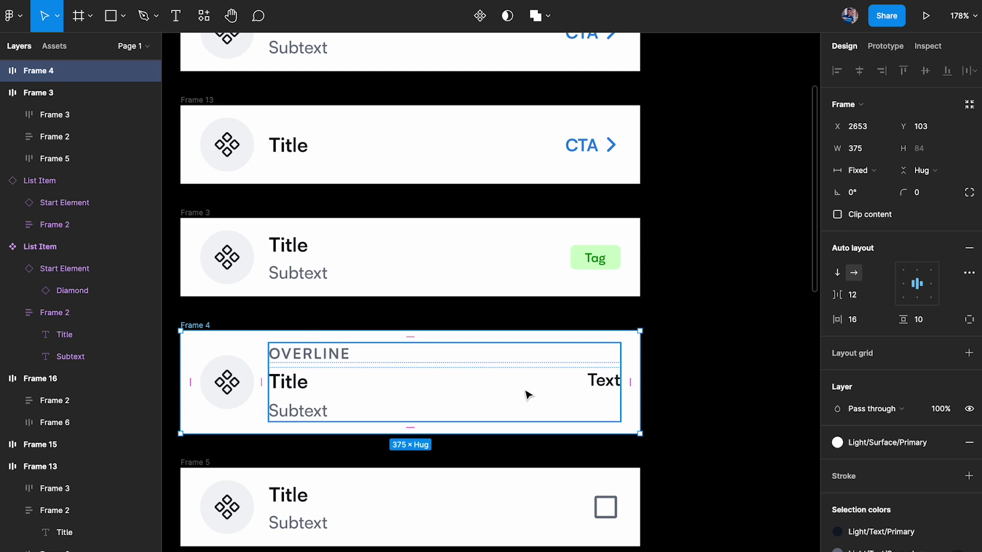
pyautogui.press('3')
pyautogui.click(653, 397)
# Delete the overline text above the title in Frame 6
pyautogui.scroll(-5, 653, 397)
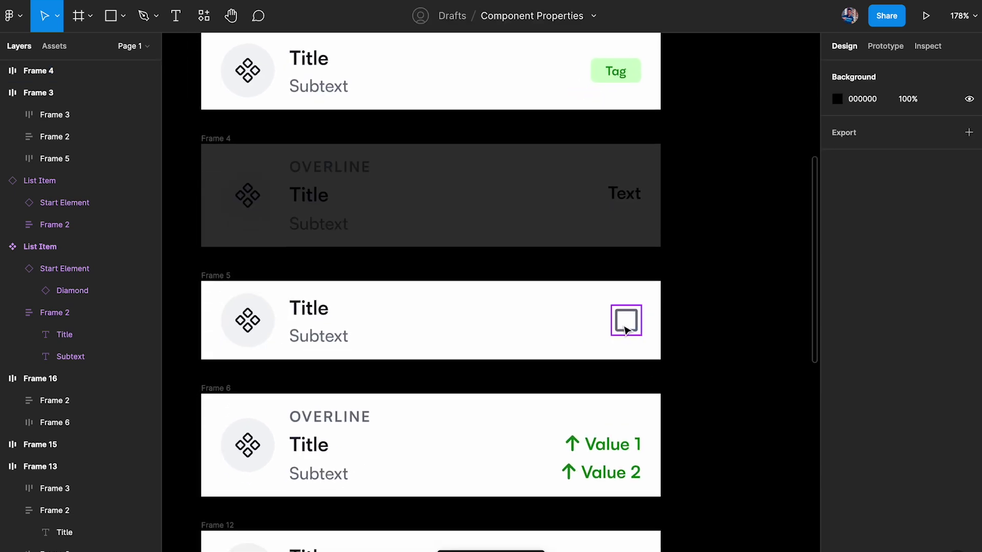
pyautogui.scroll(-3, 626, 330)
pyautogui.hscroll(1, 625, 329)
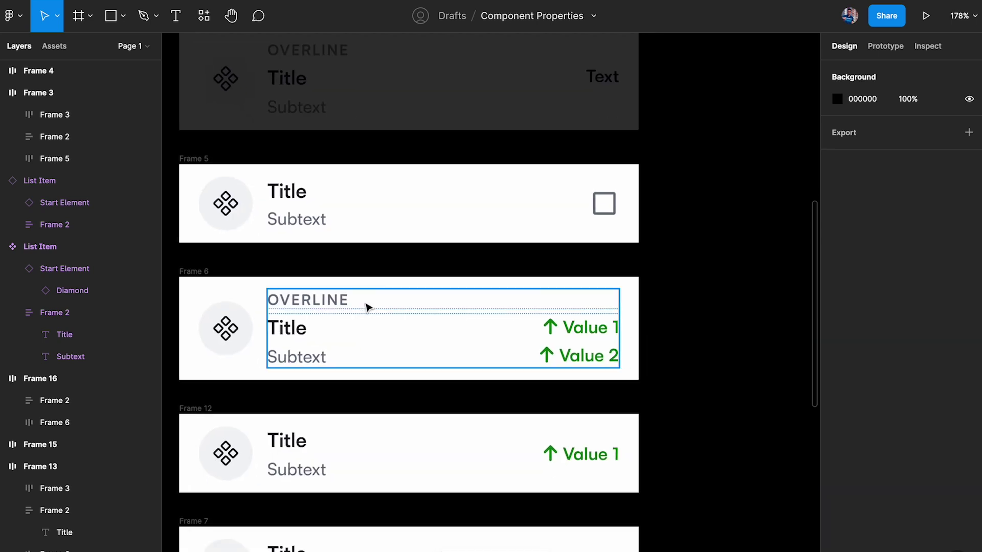
pyautogui.doubleClick(287, 327)
pyautogui.press('Delete')
pyautogui.click(598, 326)
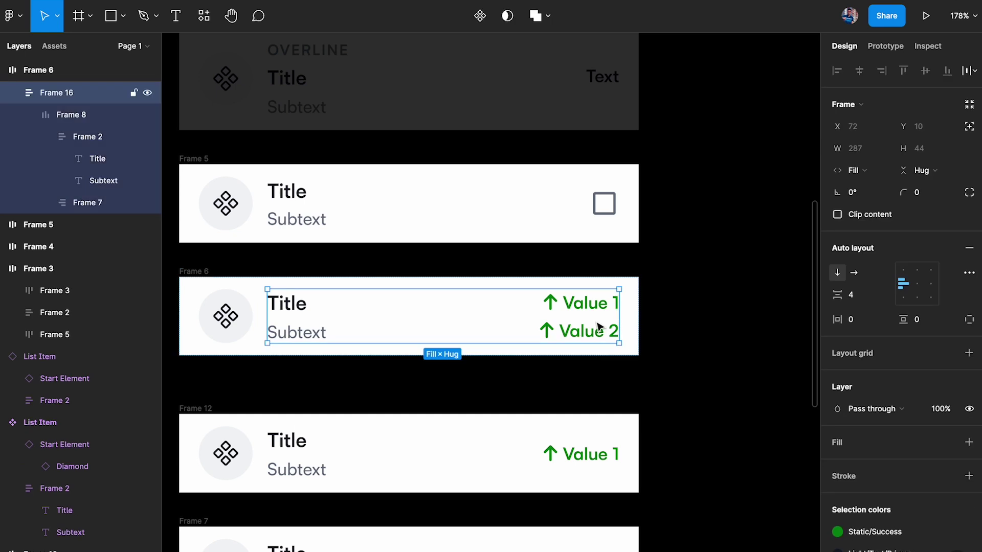
# Examine the end elements of the remaining list item frames from Frame 12 down to Frame 11
pyautogui.scroll(-3, 598, 326)
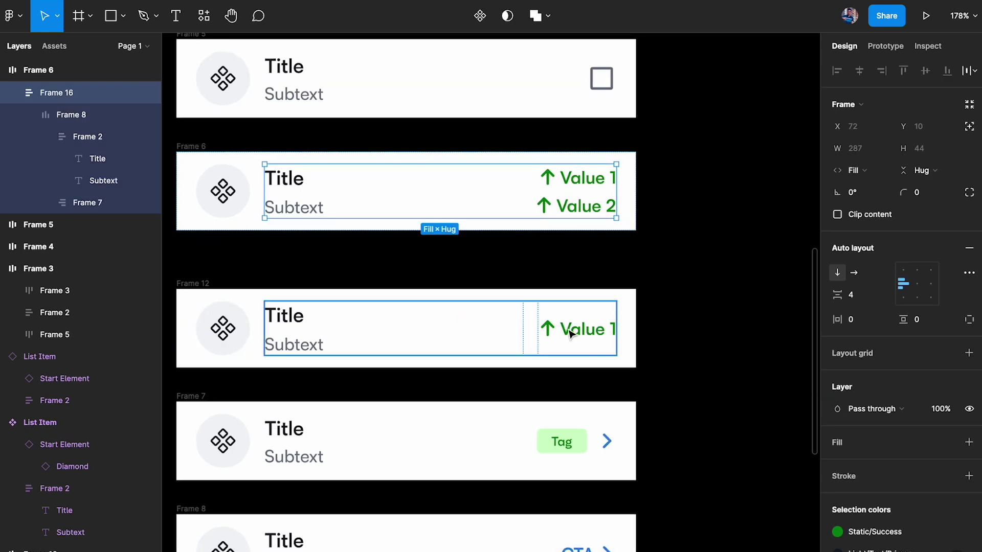
pyautogui.scroll(-2, 570, 331)
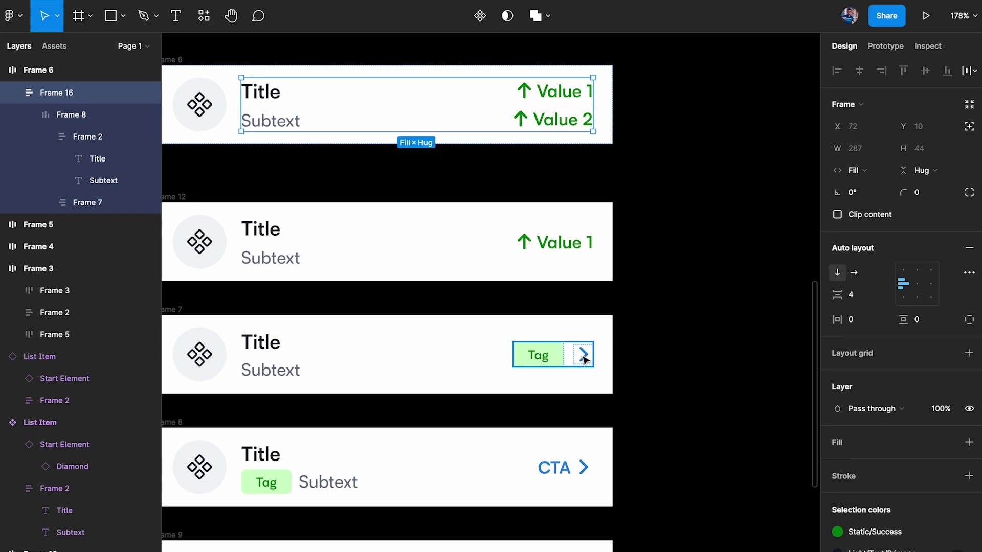
pyautogui.scroll(-9, 583, 358)
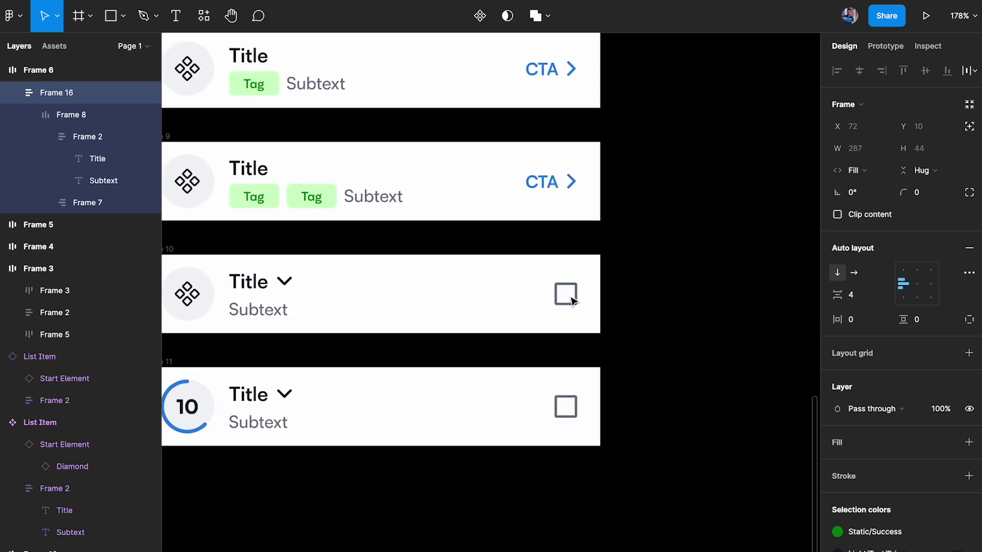
pyautogui.scroll(-3, 571, 301)
pyautogui.scroll(10, 572, 300)
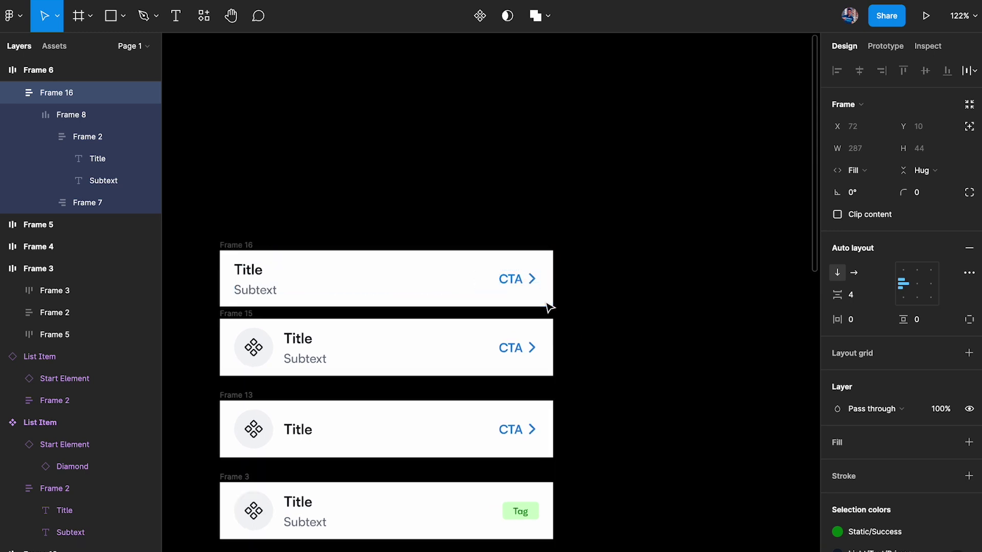
pyautogui.scroll(3, 549, 307)
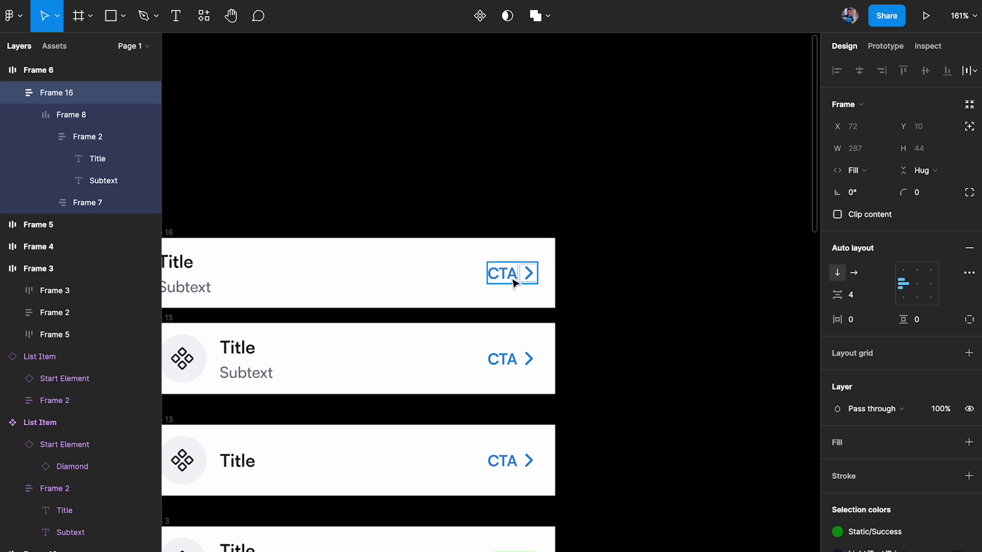
# Place a copy of Frame 16's CTA with chevron above the List Item component and turn the copy into a component
pyautogui.scroll(-3, 514, 282)
pyautogui.moveTo(450, 246); pyautogui.dragTo(653, 366)
pyautogui.hscroll(5, 653, 366)
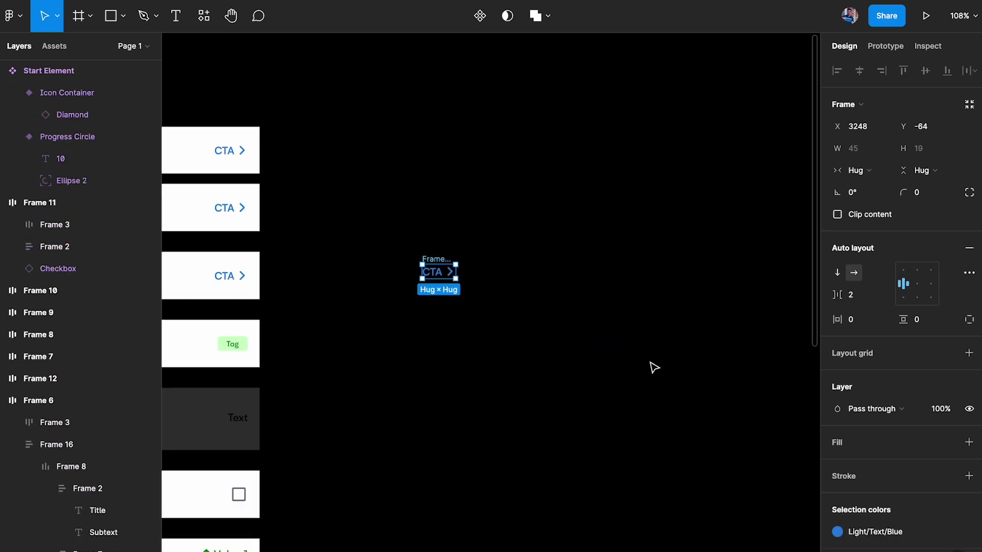
pyautogui.scroll(-5, 460, 259)
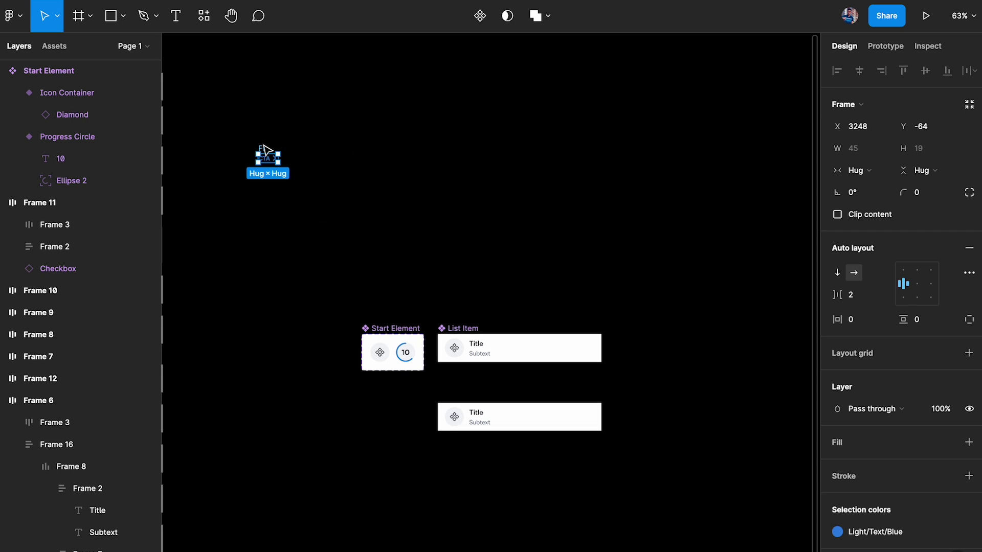
pyautogui.moveTo(263, 154); pyautogui.dragTo(459, 268)
pyautogui.scroll(5, 458, 267)
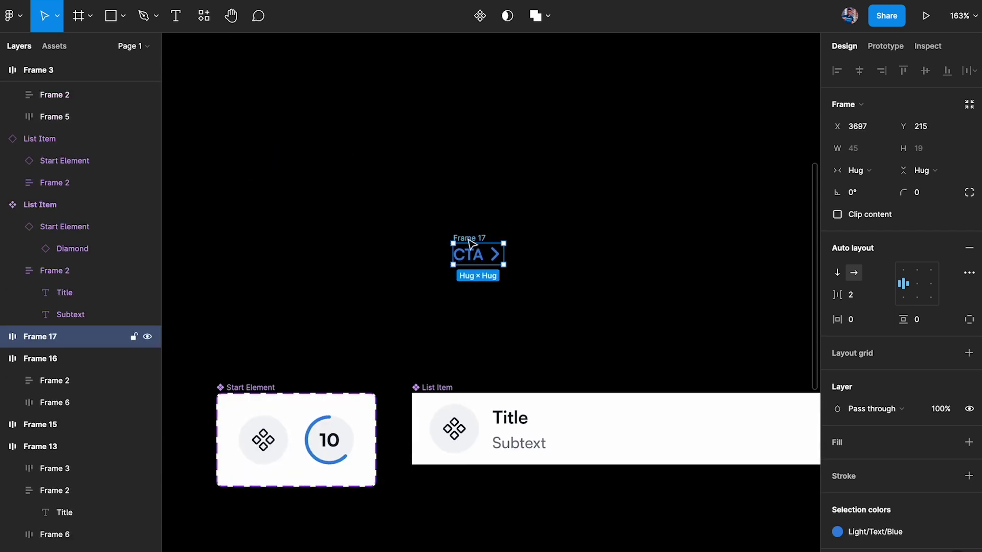
pyautogui.scroll(-2, 463, 253)
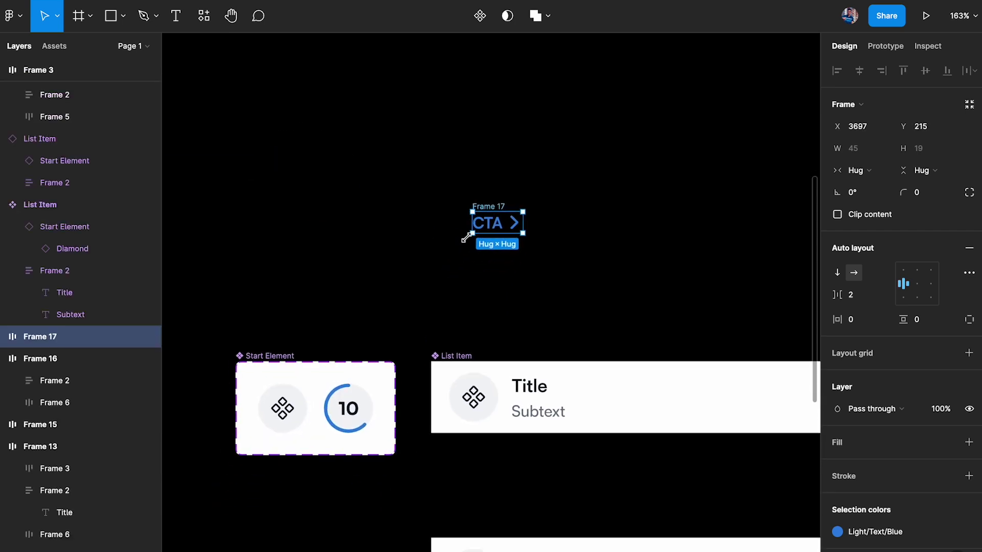
pyautogui.click(485, 23)
# Move the List Item component and its instance away from Start Element, and place the CTA component directly below Start Element
pyautogui.scroll(-3, 434, 228)
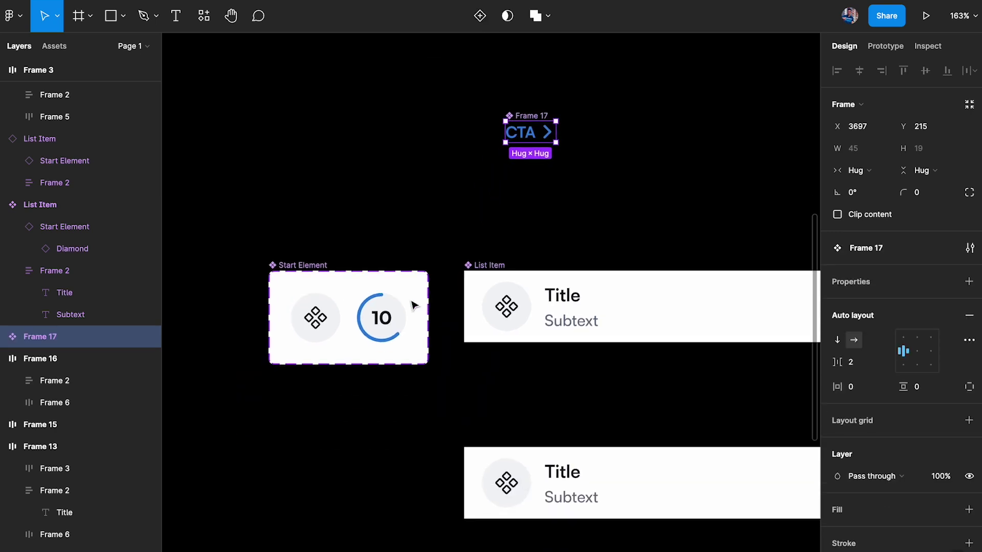
pyautogui.scroll(-3, 443, 260)
pyautogui.moveTo(419, 215); pyautogui.dragTo(643, 505)
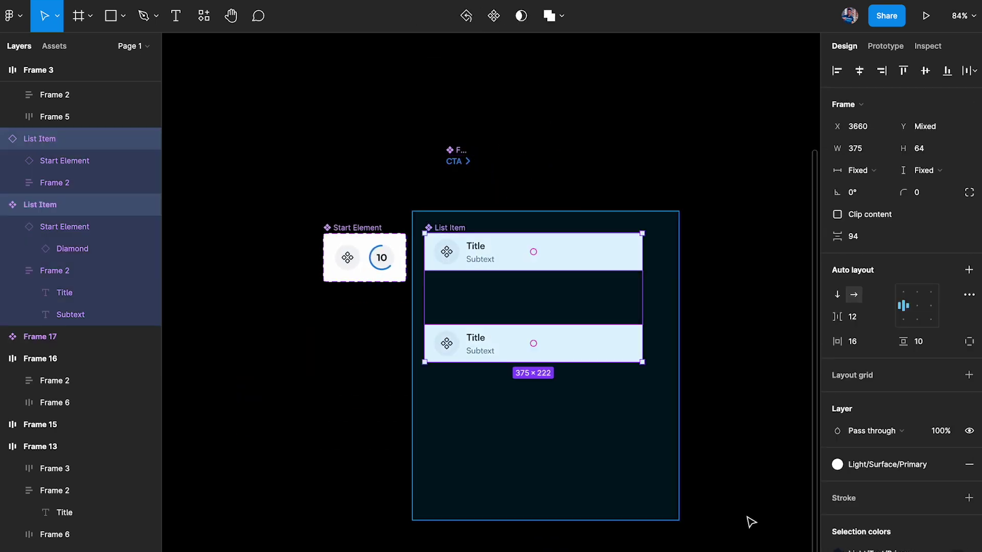
pyautogui.hscroll(1, 452, 318)
pyautogui.moveTo(452, 317); pyautogui.dragTo(665, 267)
pyautogui.moveTo(421, 160); pyautogui.dragTo(306, 320)
pyautogui.scroll(3, 299, 319)
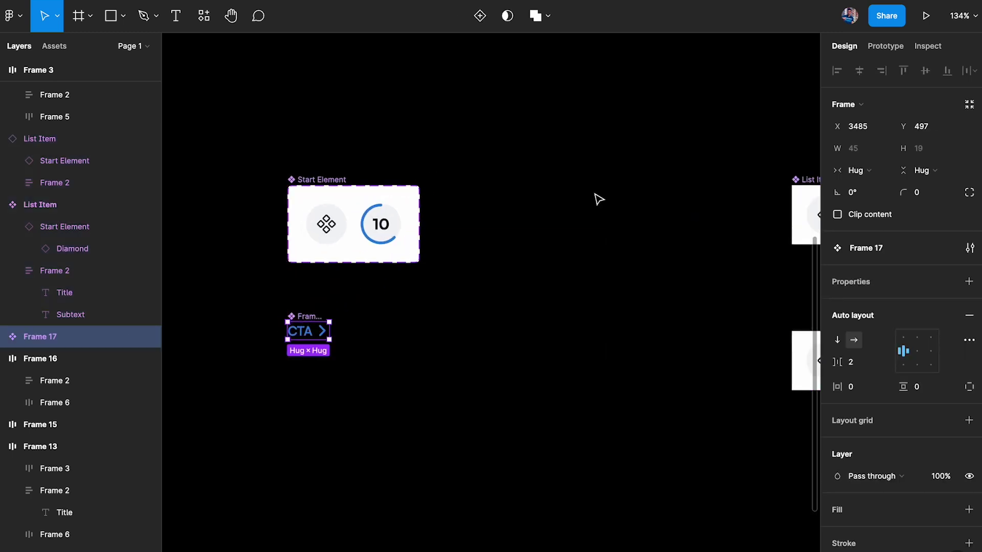
# Add a second variant to the CTA component and apply auto layout to the resulting component set
pyautogui.click(480, 16)
pyautogui.click(299, 302)
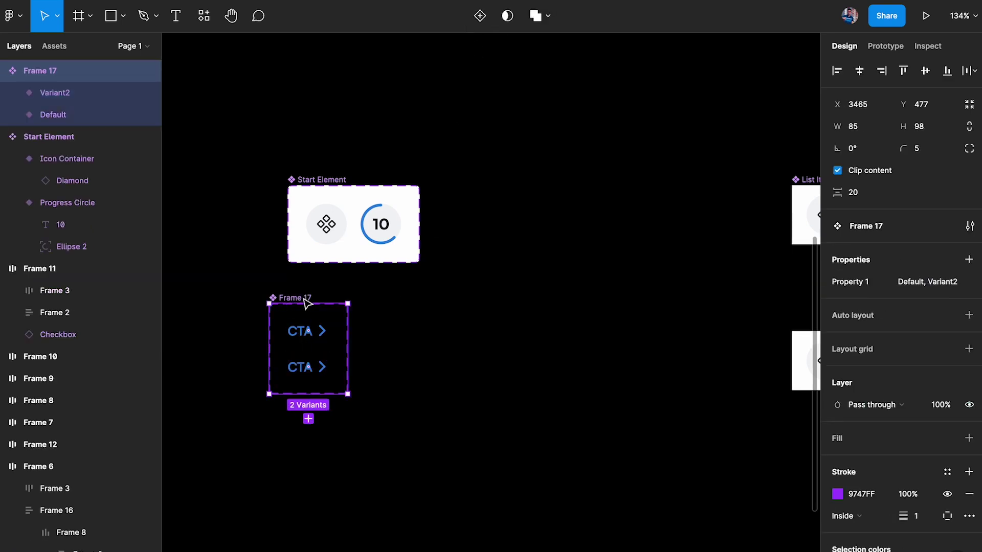
pyautogui.hotkey('shift', 'a')
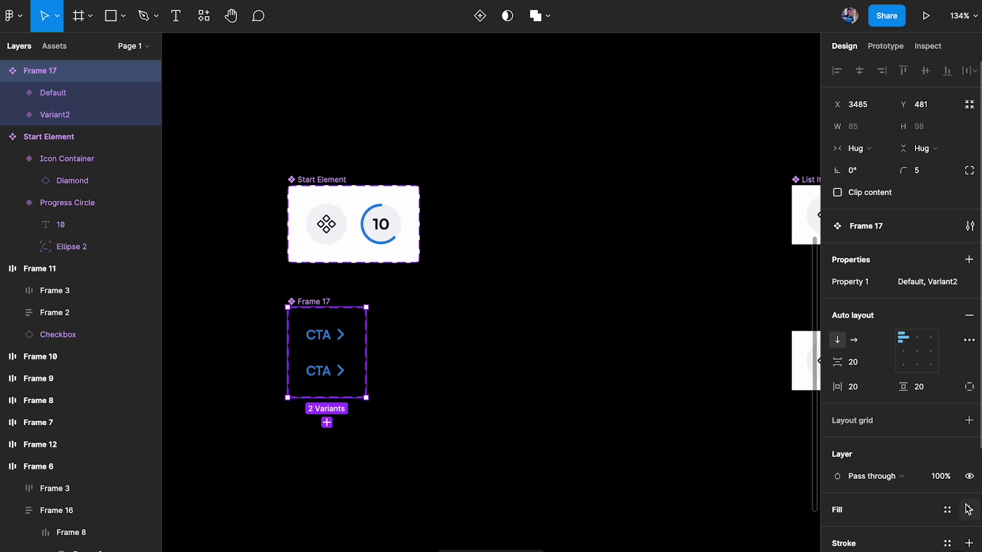
# Rename the CTA component set as End Element and give it a white FFFFFF fill
pyautogui.doubleClick(322, 302)
pyautogui.write('En')
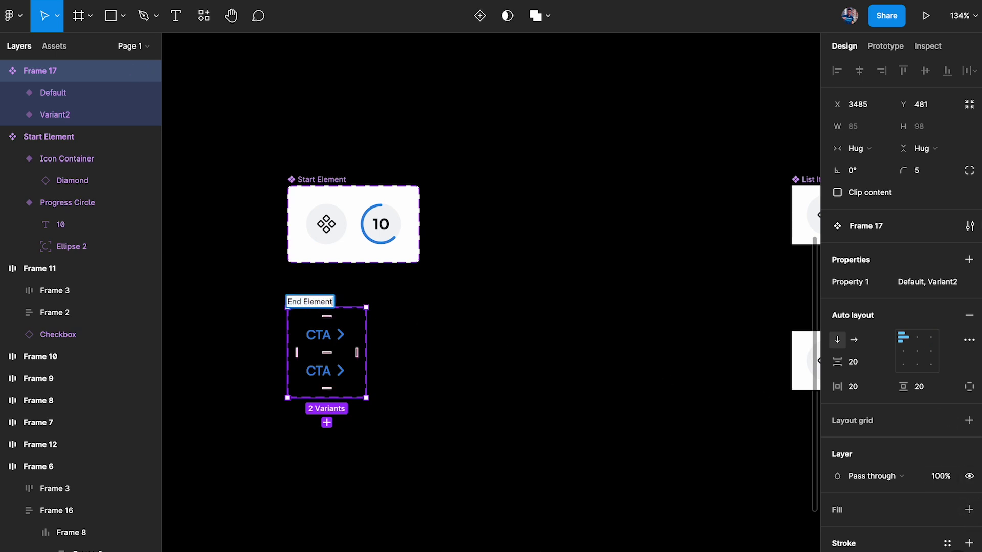
pyautogui.write('d Element')
pyautogui.press('Return')
pyautogui.scroll(-1, 960, 504)
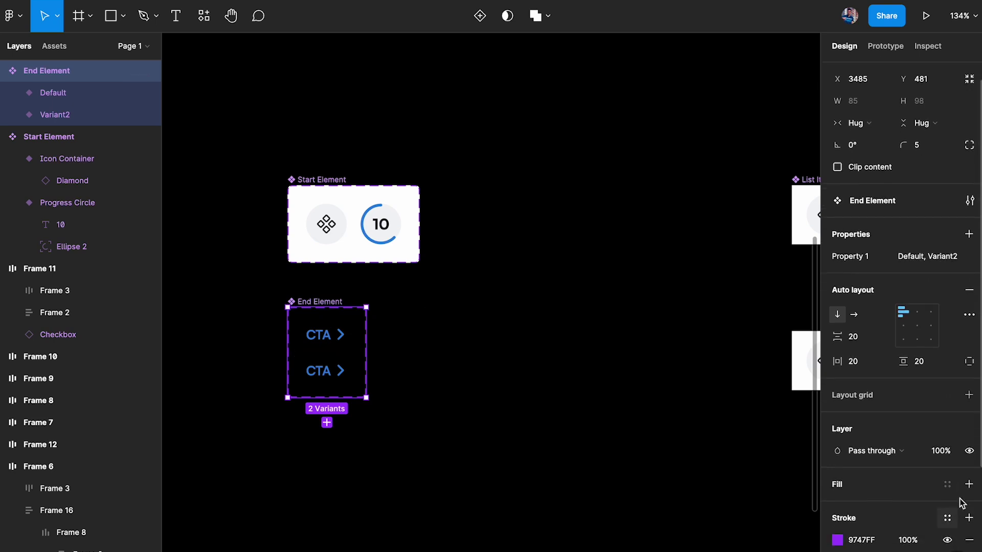
pyautogui.click(969, 484)
pyautogui.click(577, 401)
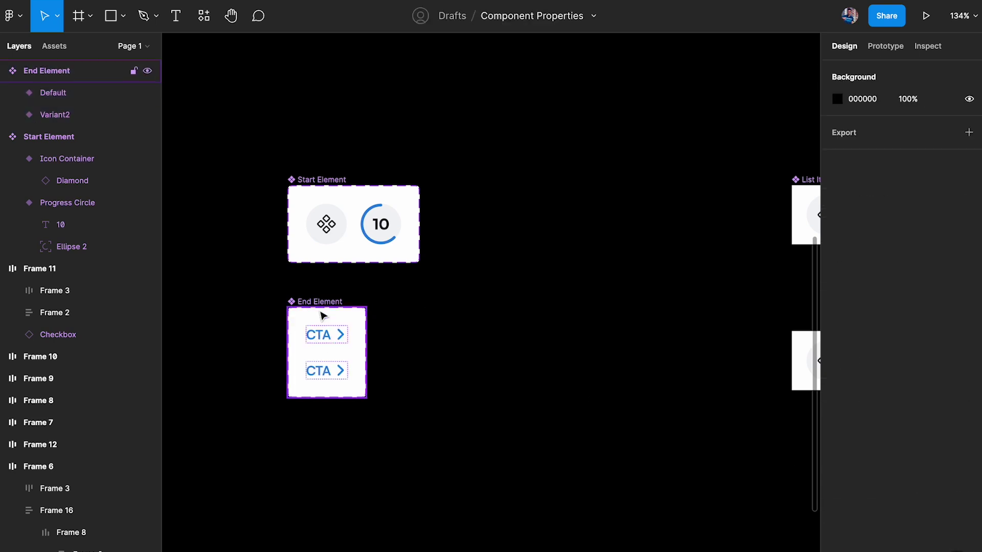
# Delete the second CTA variant from the End Element set
pyautogui.scroll(3, 324, 316)
pyautogui.click(335, 369)
pyautogui.press('Delete')
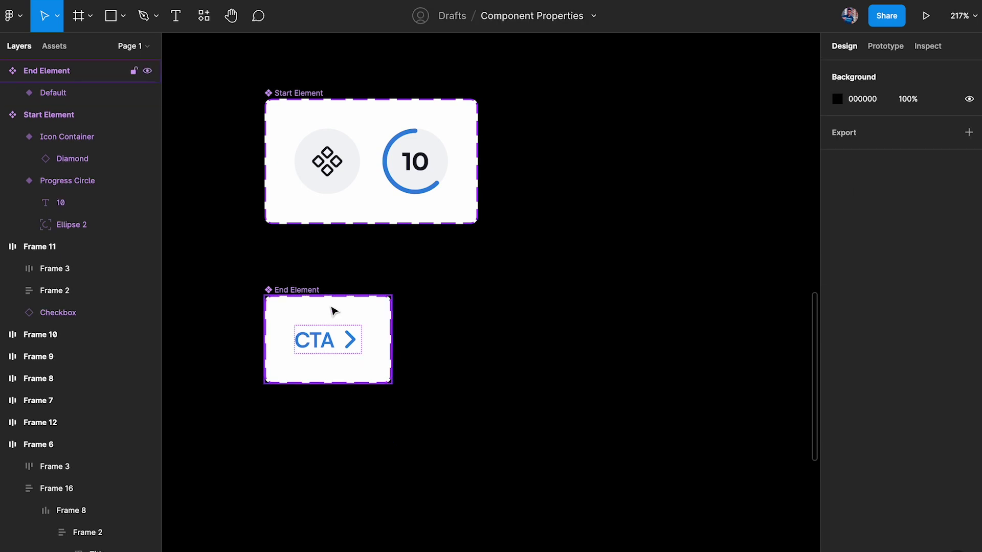
# Rename the End Element set's variant property as Type and set the remaining variant's value to CTA
pyautogui.click(287, 290)
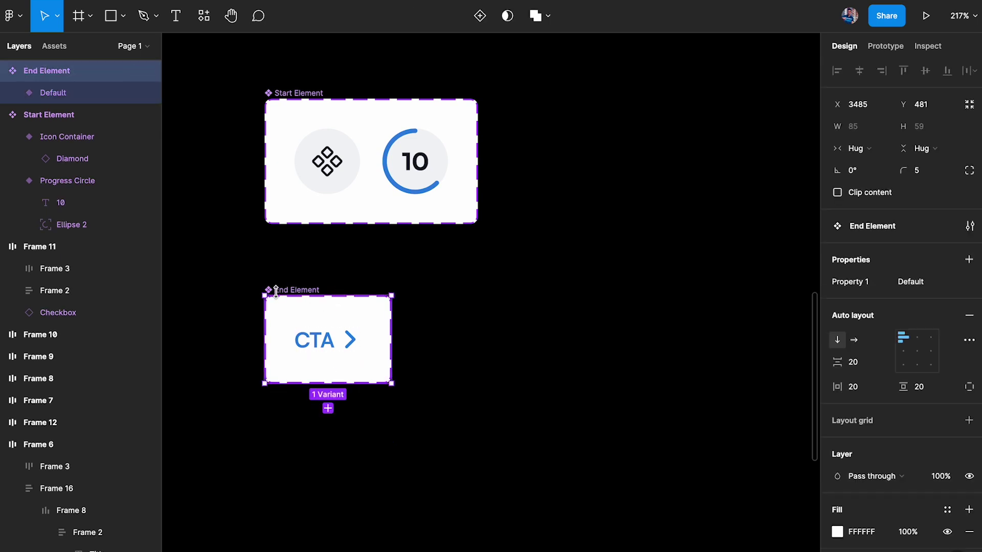
pyautogui.doubleClick(854, 283)
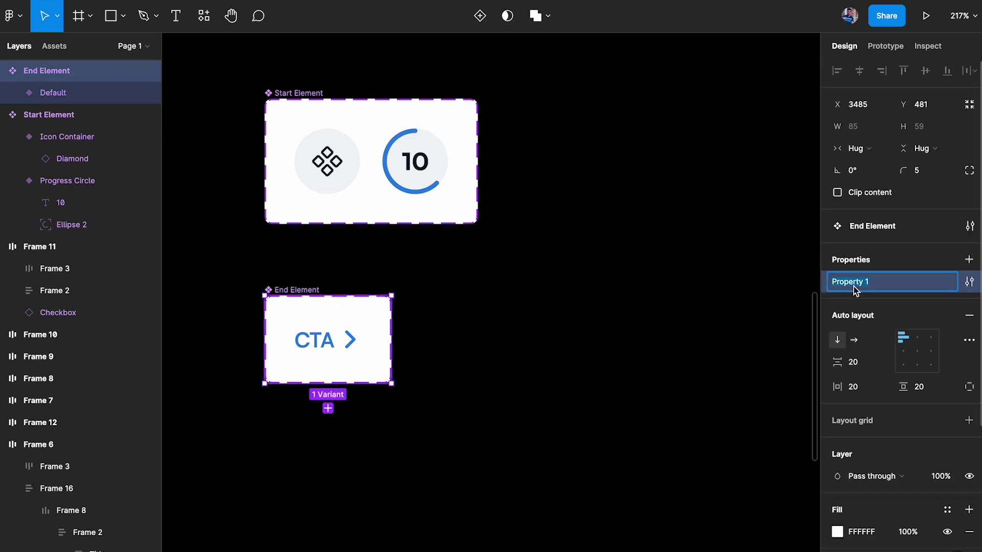
pyautogui.write('Type')
pyautogui.press('Return')
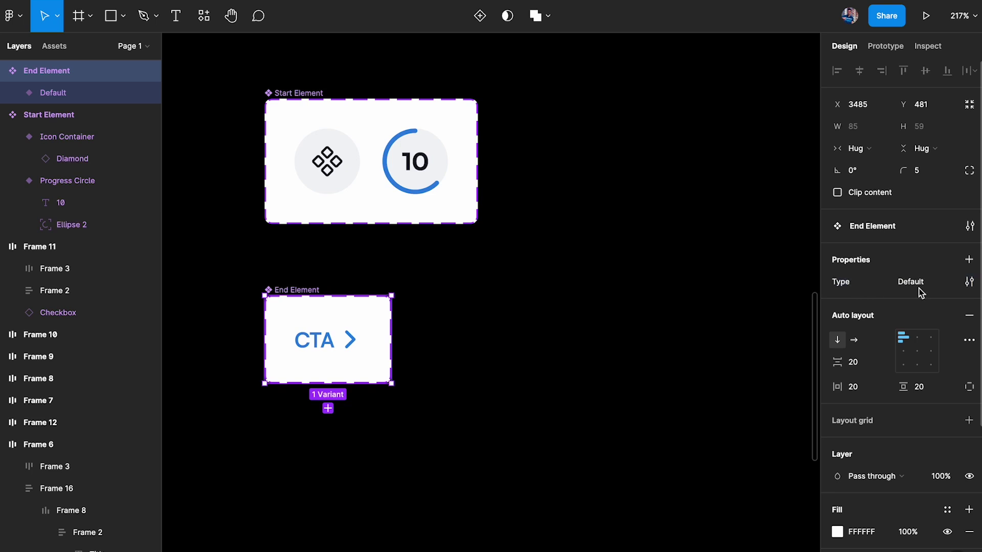
pyautogui.click(929, 284)
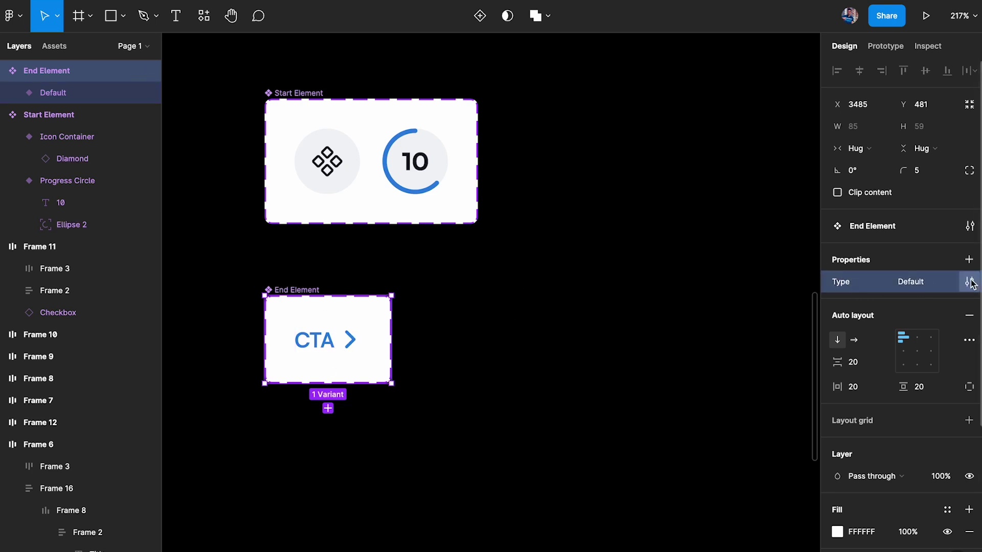
pyautogui.doubleClick(920, 285)
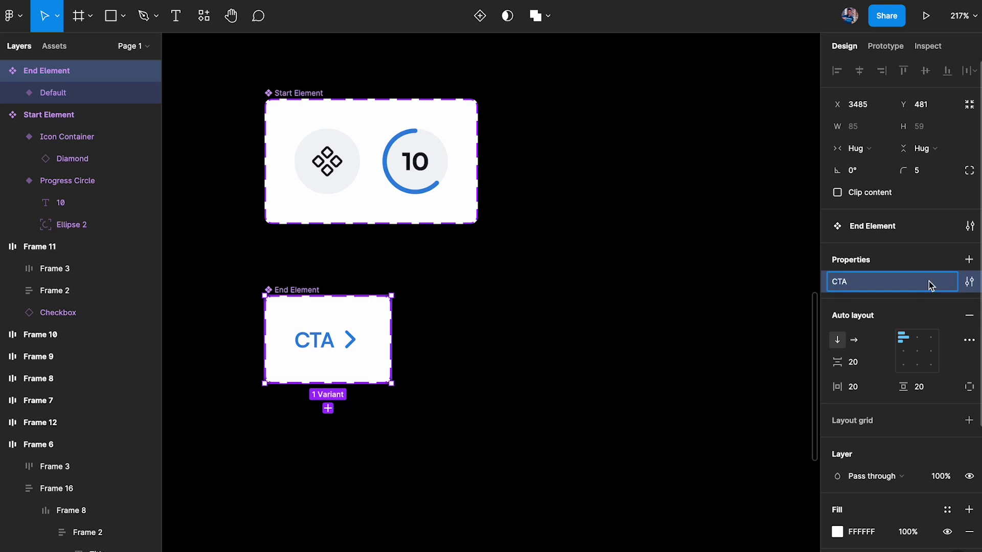
pyautogui.press('Return')
pyautogui.doubleClick(327, 341)
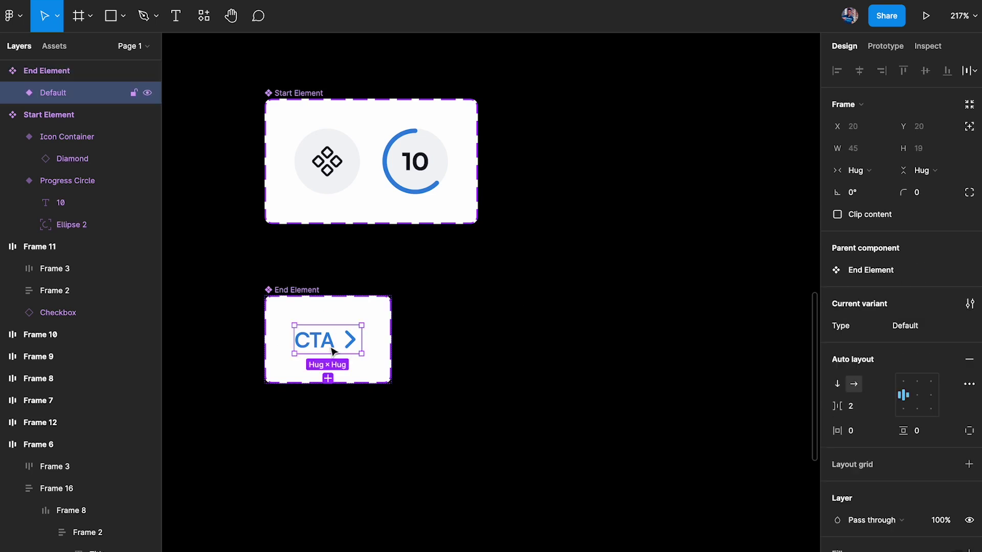
pyautogui.click(915, 335)
pyautogui.press('Return')
pyautogui.click(592, 313)
# Copy the green Tag from Frame 3 and paste it beside the End Element set
pyautogui.scroll(-5, 592, 314)
pyautogui.scroll(3, 546, 248)
pyautogui.hscroll(-3, 547, 248)
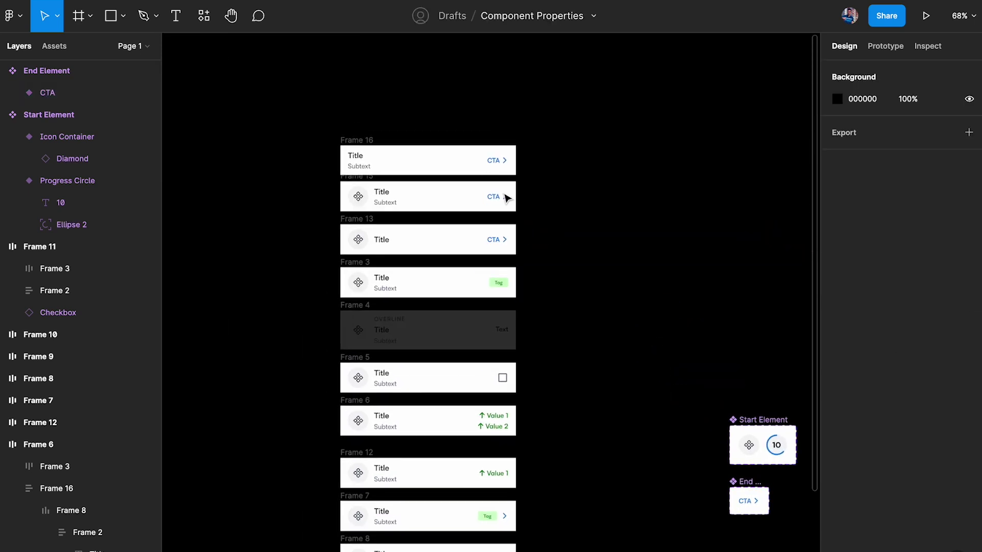
pyautogui.scroll(5, 546, 249)
pyautogui.scroll(-3, 555, 287)
pyautogui.click(518, 317)
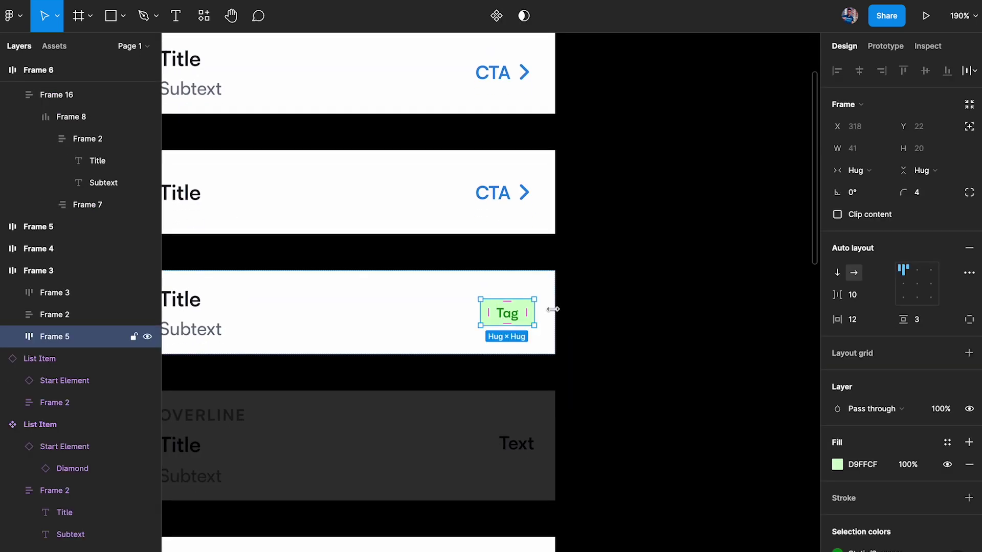
pyautogui.scroll(-3, 623, 336)
pyautogui.scroll(-3, 625, 329)
pyautogui.hscroll(3, 535, 337)
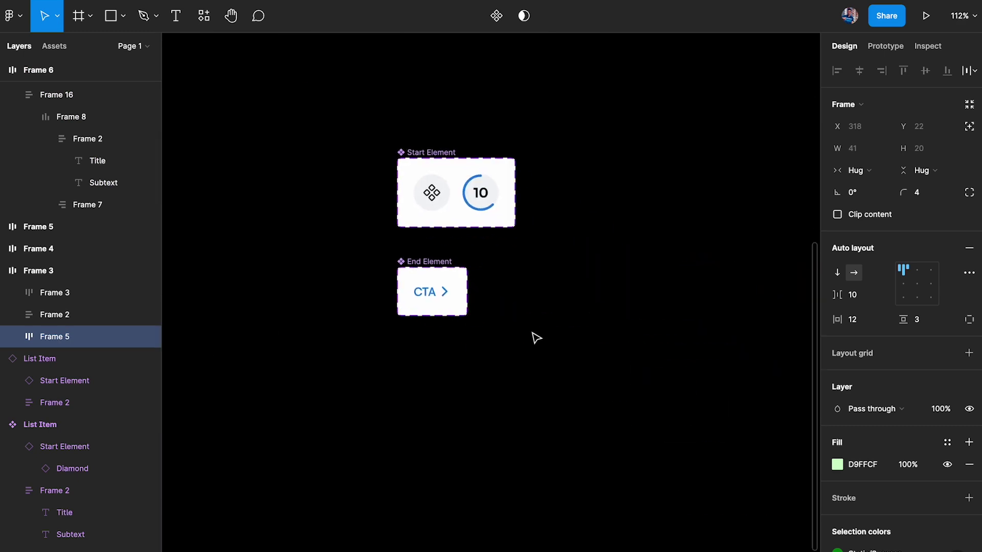
pyautogui.scroll(5, 535, 338)
pyautogui.hotkey('ctrl', 'v')
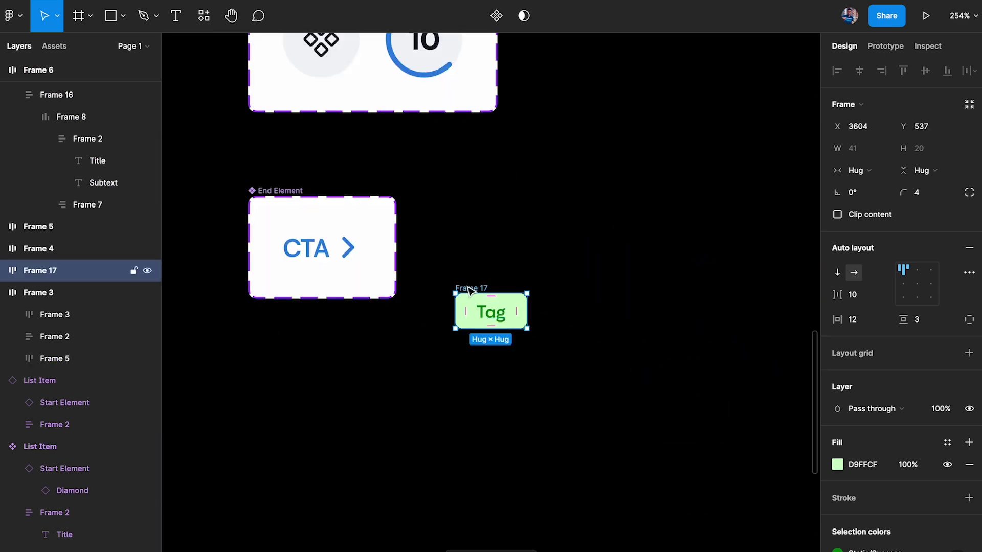
# Turn the pasted Tag into a component and name it End Element
pyautogui.click(496, 15)
pyautogui.doubleClick(485, 287)
pyautogui.write('End Comp')
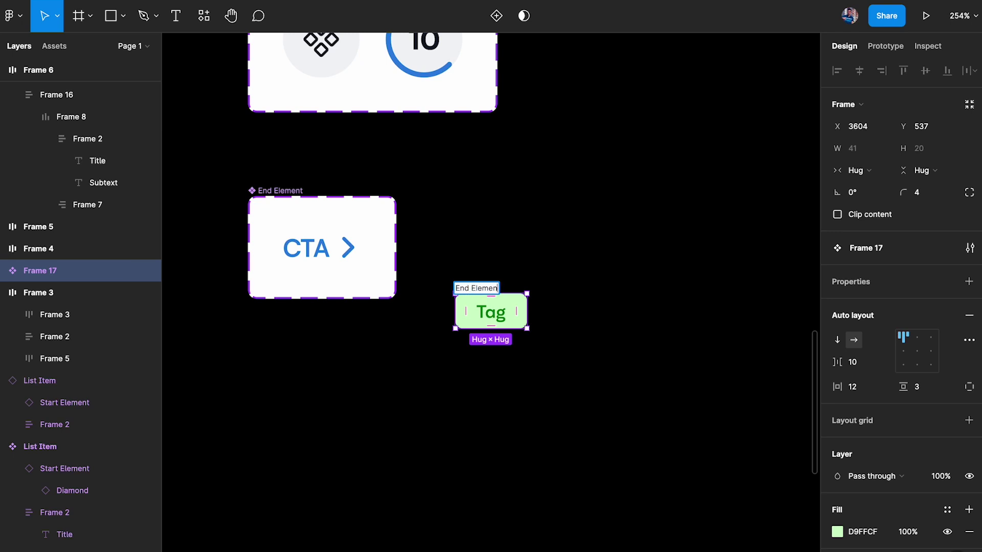
pyautogui.write('t')
pyautogui.press('Return')
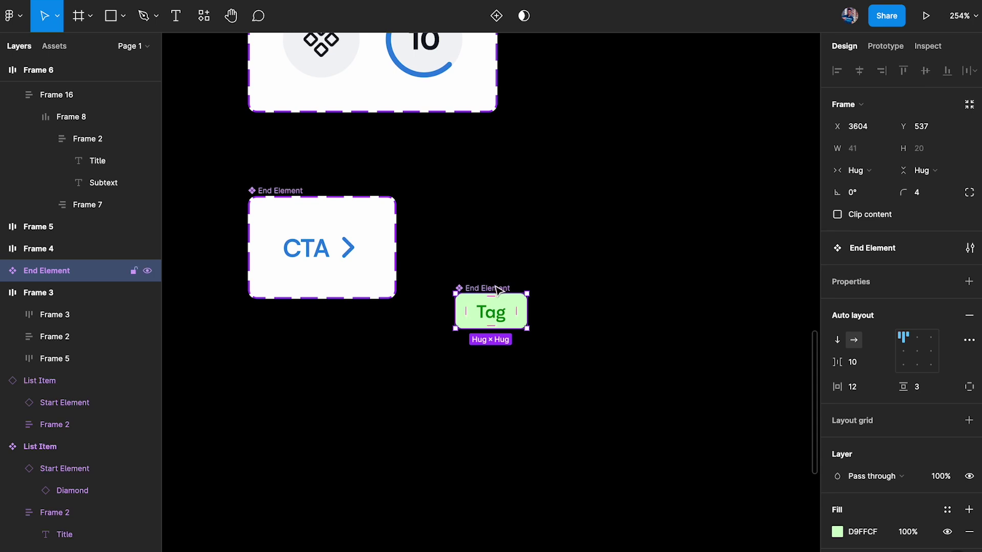
# Move the Tag component into the End Element set below the CTA variant and set its Type to Tag
pyautogui.moveTo(492, 292); pyautogui.dragTo(333, 277)
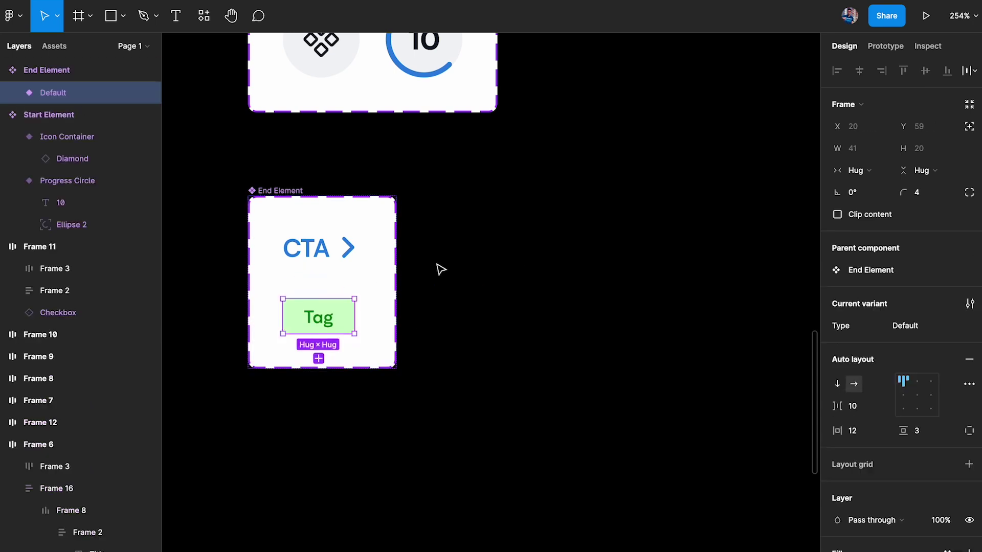
pyautogui.click(917, 327)
pyautogui.write('Tag')
pyautogui.click(486, 309)
# Move the List Item component and its instance together closer to the Start Element and End Element sets
pyautogui.scroll(-5, 325, 247)
pyautogui.hscroll(3, 326, 250)
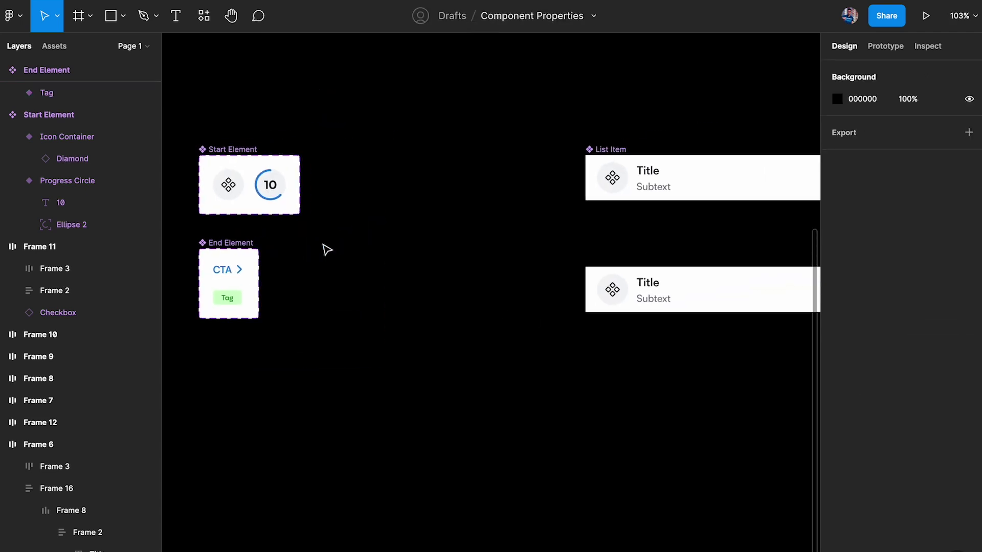
pyautogui.scroll(-3, 326, 250)
pyautogui.moveTo(410, 147); pyautogui.dragTo(721, 358)
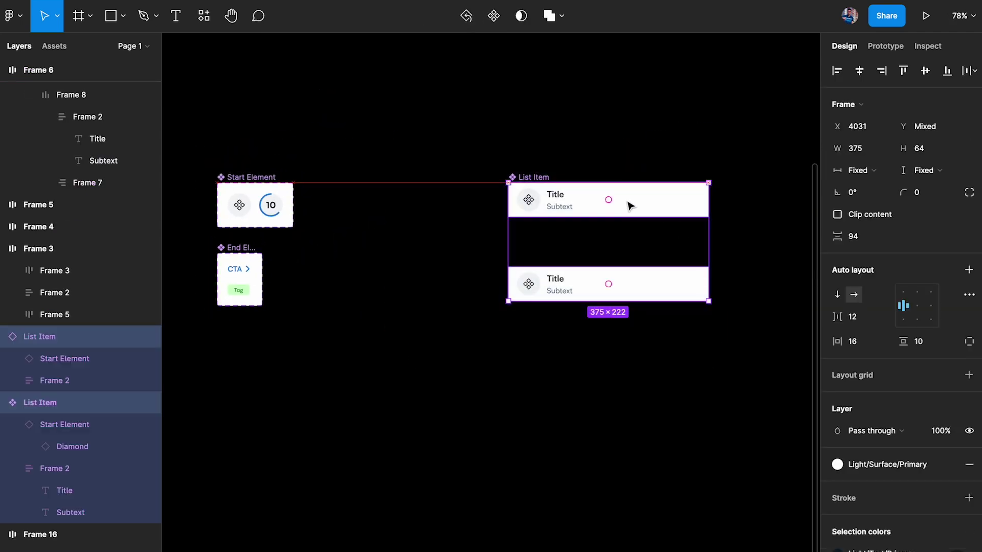
pyautogui.moveTo(647, 205); pyautogui.dragTo(486, 208)
pyautogui.click(368, 248)
# Place an instance of the CTA End Element at the end of the List Item component and set its vertical resizing to Fill
pyautogui.scroll(5, 369, 248)
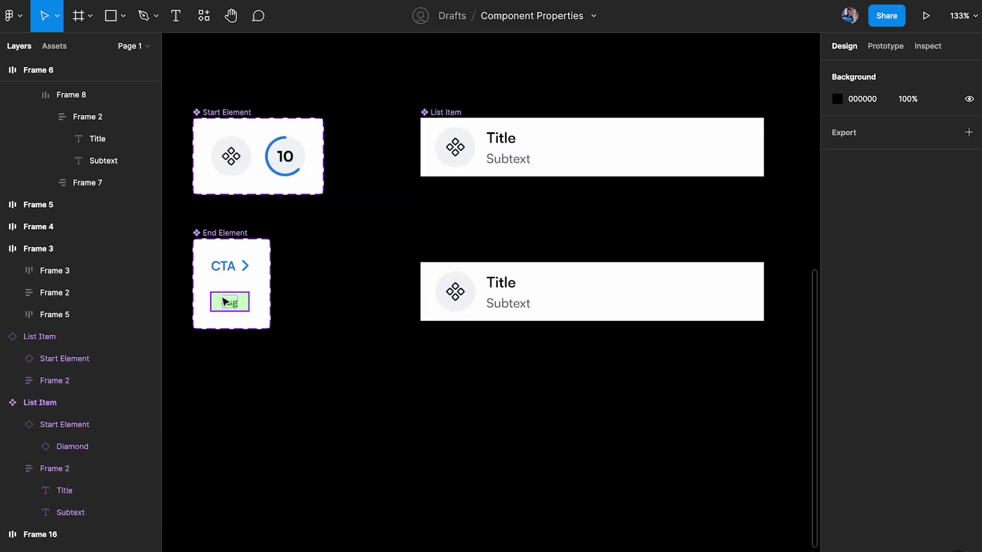
pyautogui.moveTo(224, 269); pyautogui.dragTo(720, 151)
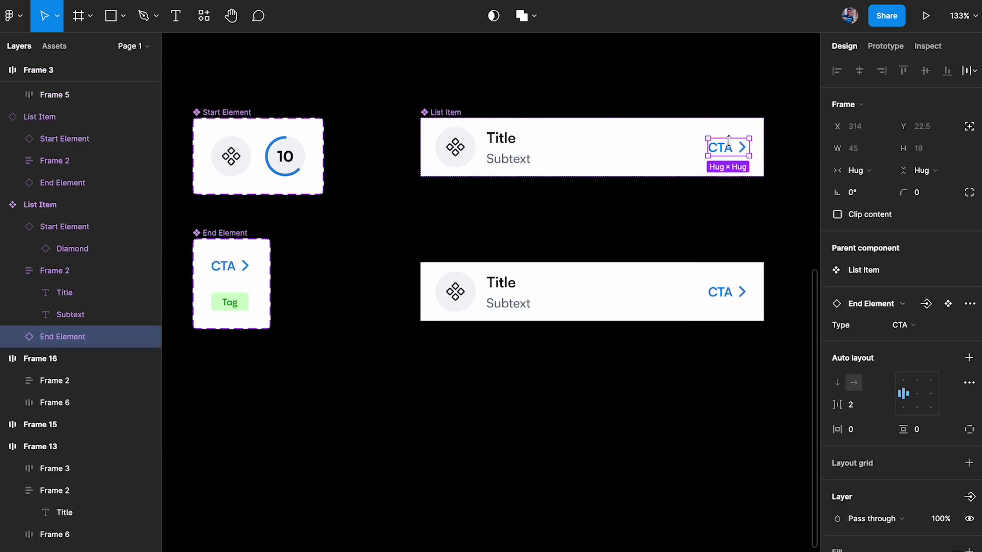
pyautogui.click(921, 170)
pyautogui.click(931, 189)
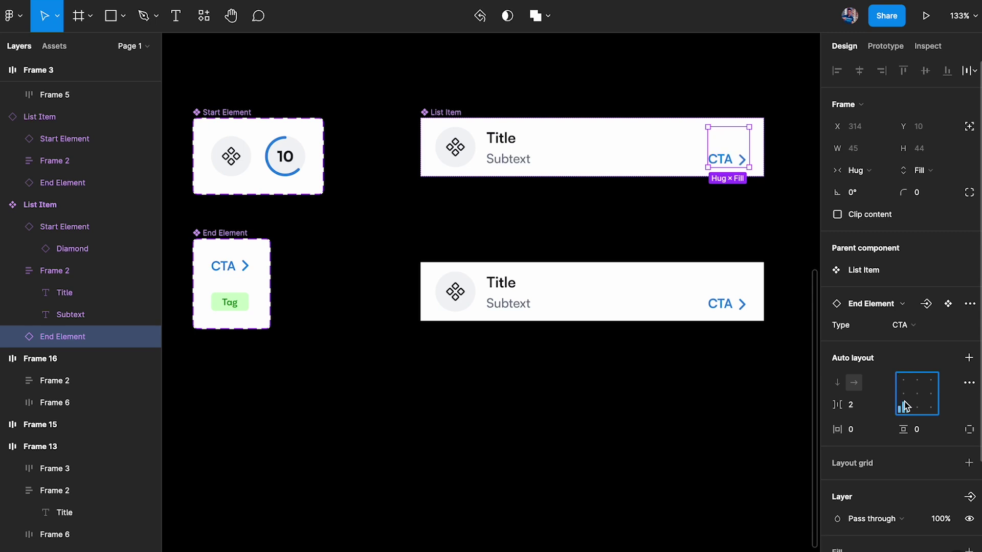
pyautogui.click(722, 222)
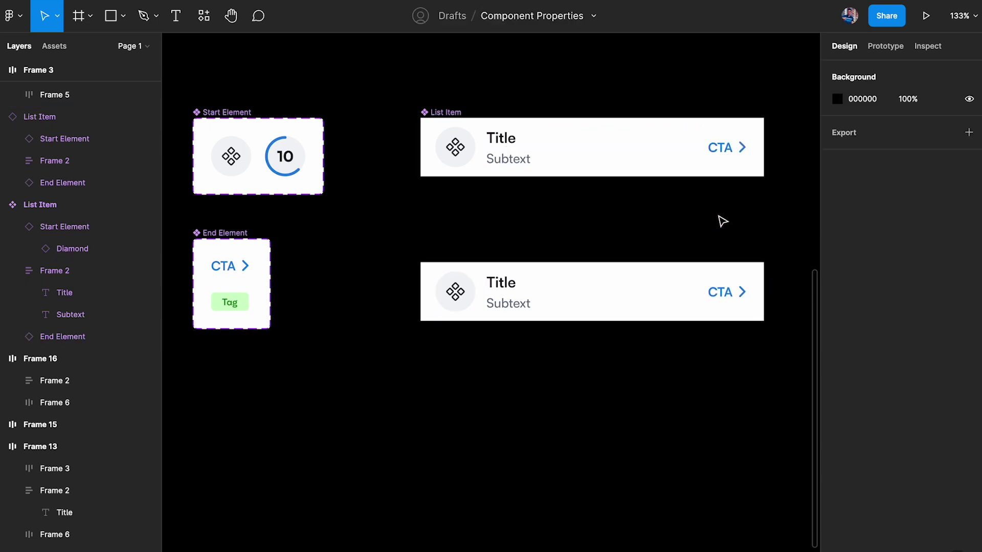
pyautogui.hscroll(1, 723, 221)
pyautogui.keyDown('ctrl'); pyautogui.scroll(3, 722, 221); pyautogui.keyUp('ctrl')
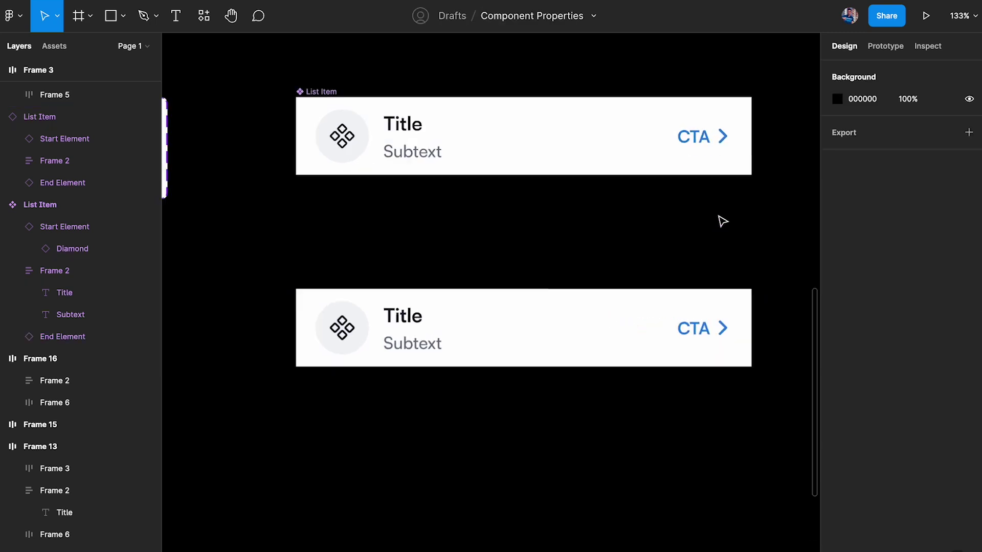
pyautogui.click(702, 144)
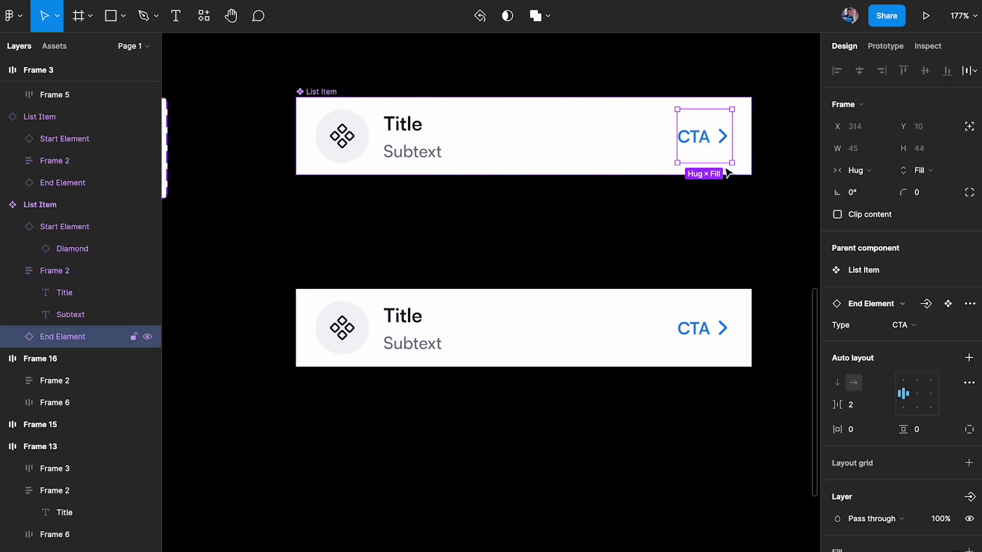
# Duplicate Frame 15 above Frame 16 and delete the CTA from the copy
pyautogui.keyDown('ctrl'); pyautogui.scroll(-5, 674, 335); pyautogui.keyUp('ctrl')
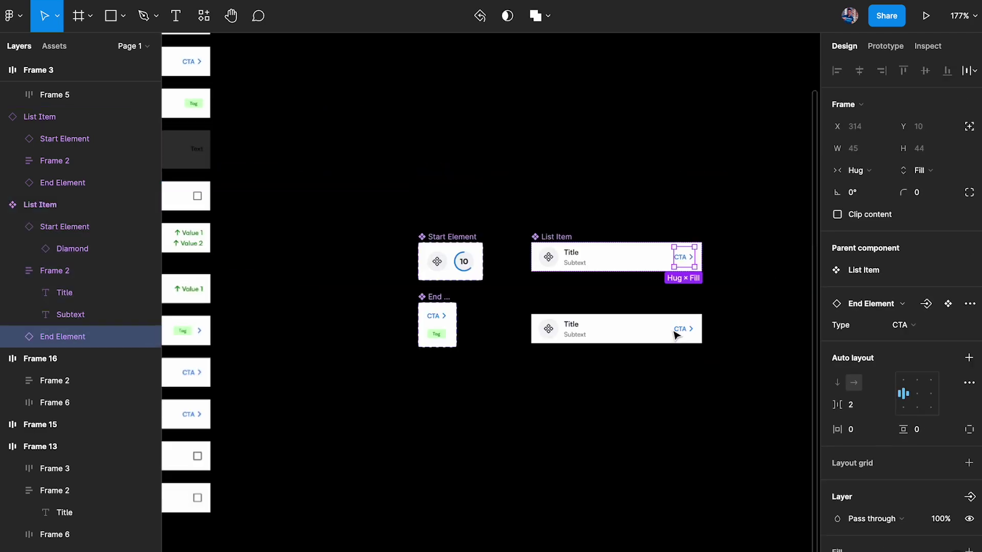
pyautogui.hscroll(-10, 677, 333)
pyautogui.hscroll(3, 614, 271)
pyautogui.scroll(-5, 551, 209)
pyautogui.scroll(5, 551, 208)
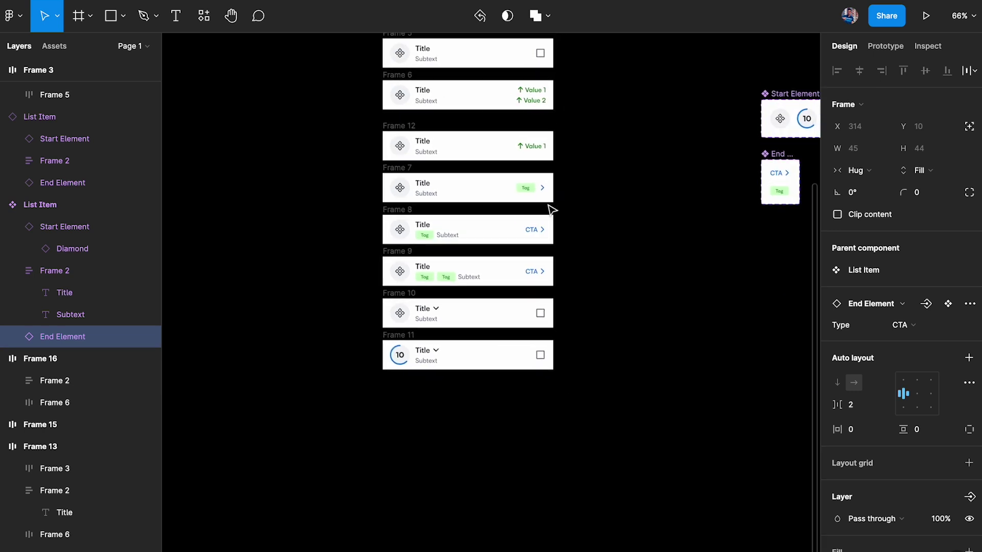
pyautogui.keyDown('ctrl'); pyautogui.scroll(3, 459, 265); pyautogui.keyUp('ctrl')
pyautogui.keyDown('alt'); pyautogui.moveTo(316, 284); pyautogui.dragTo(327, 190); pyautogui.keyUp('alt')
pyautogui.keyDown('ctrl'); pyautogui.scroll(2, 326, 190); pyautogui.keyUp('ctrl')
pyautogui.click(581, 212)
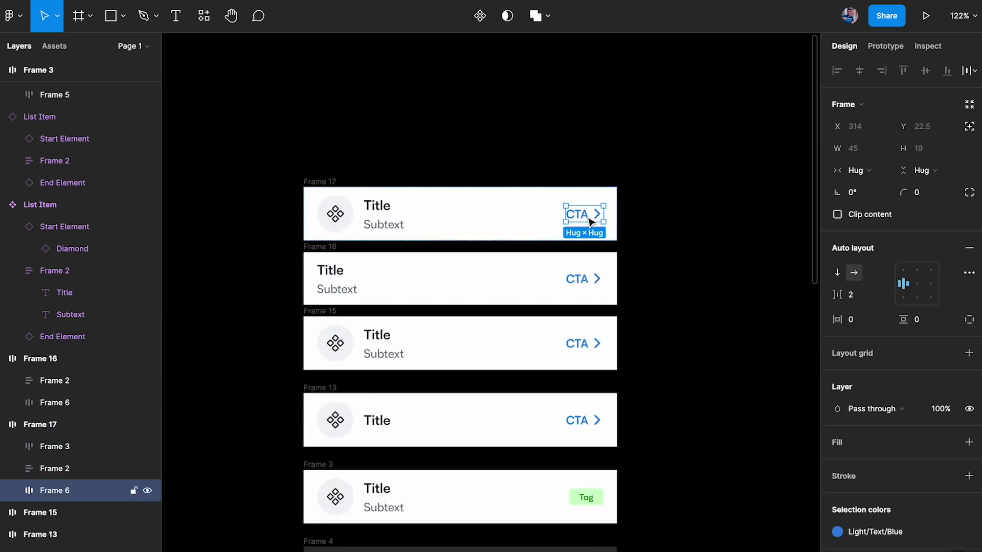
pyautogui.press('Delete')
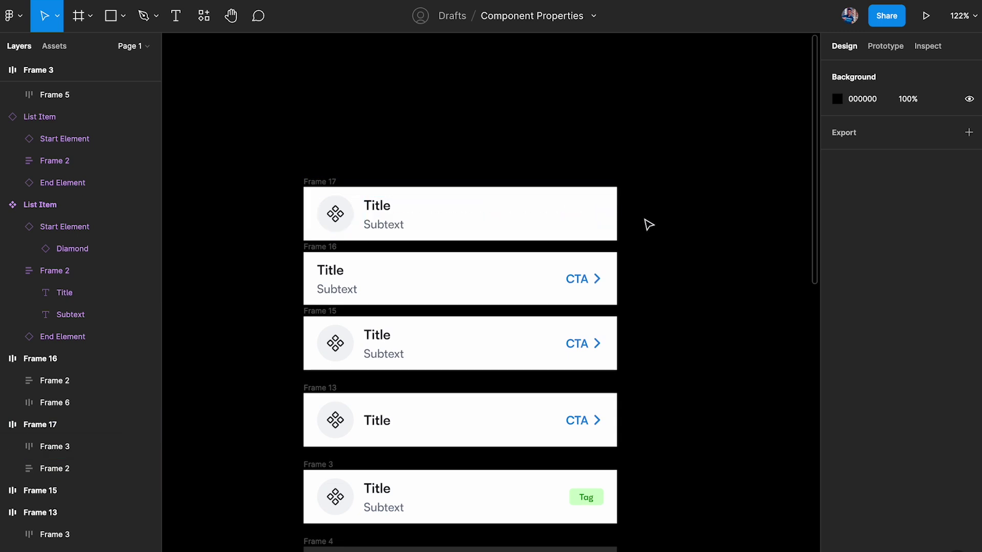
# Duplicate Frame 17 directly above itself and delete the icon container from the copy
pyautogui.click(326, 187)
pyautogui.keyDown('alt'); pyautogui.moveTo(326, 186); pyautogui.dragTo(326, 120); pyautogui.keyUp('alt')
pyautogui.click(335, 148)
pyautogui.press('Delete')
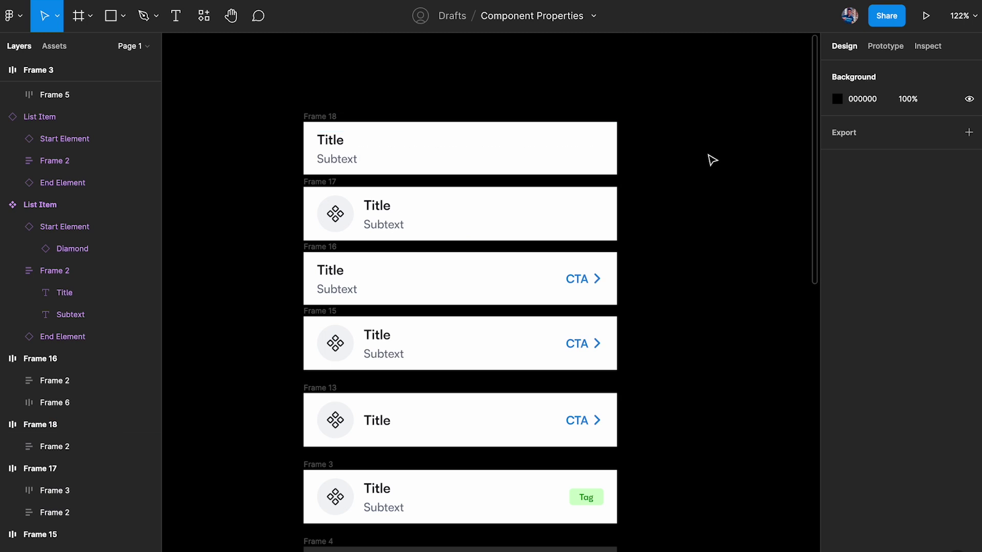
# Create a boolean component property named End, value True, for the visibility of the End Element in the List Item component
pyautogui.scroll(-5, 578, 272)
pyautogui.hscroll(5, 460, 225)
pyautogui.scroll(-3, 358, 184)
pyautogui.scroll(5, 348, 175)
pyautogui.doubleClick(493, 192)
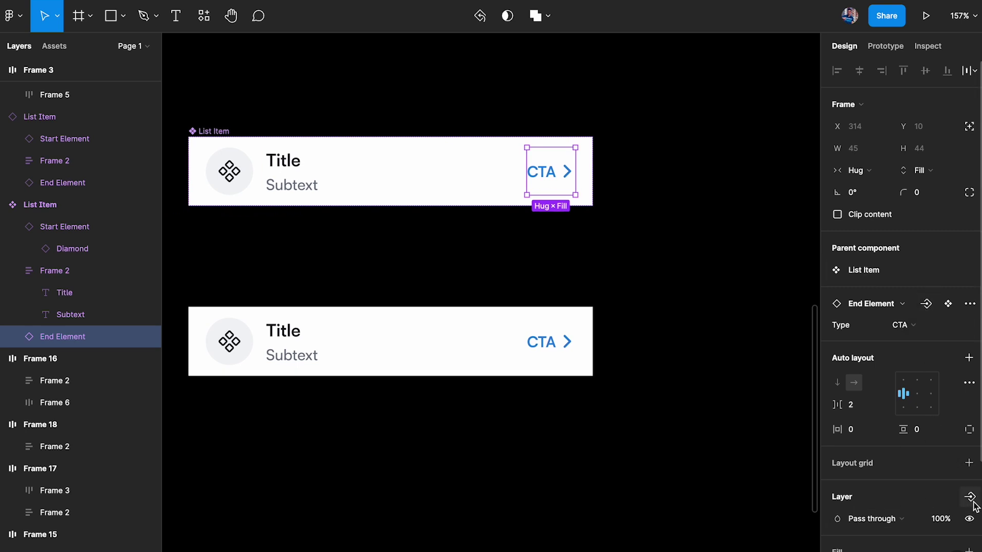
pyautogui.scroll(-4, 972, 504)
pyautogui.click(970, 396)
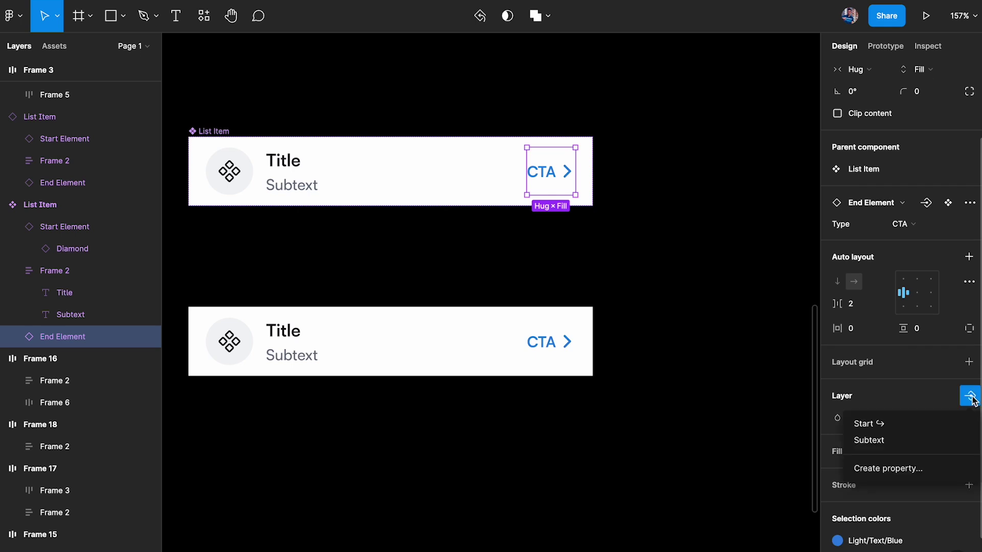
pyautogui.click(889, 469)
pyautogui.write('End')
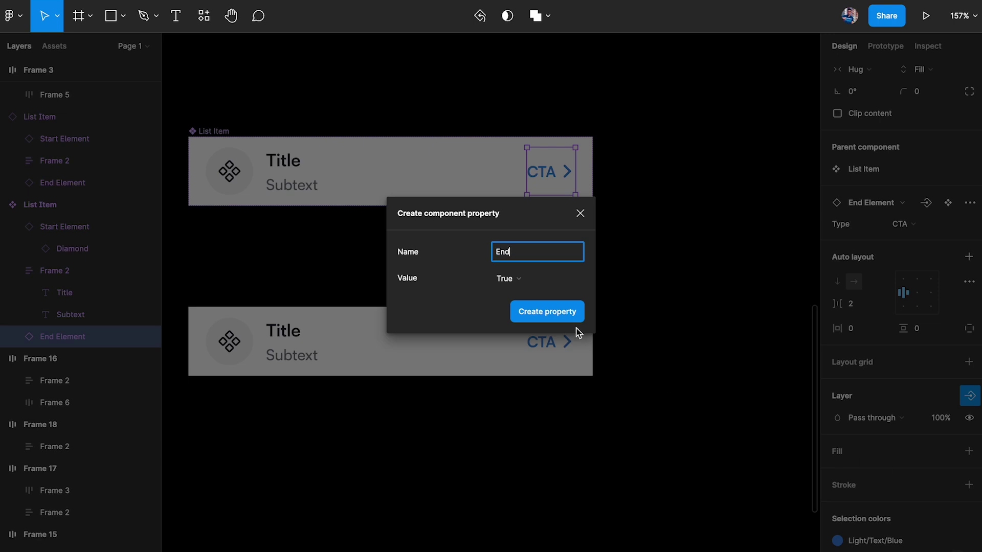
pyautogui.click(557, 318)
# Test the Subtext, Start and End properties on the List Item instance by switching each off and back on
pyautogui.click(469, 281)
pyautogui.click(445, 336)
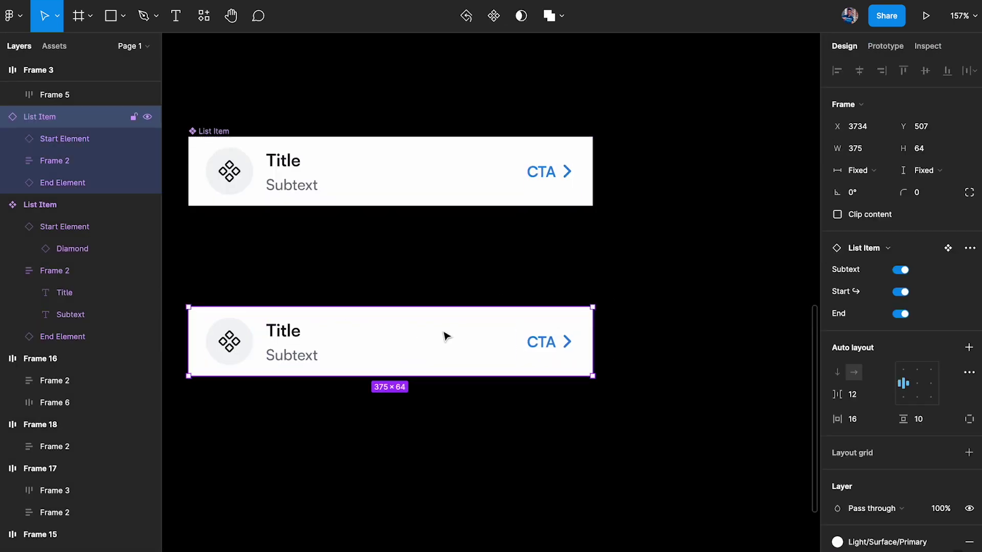
pyautogui.click(902, 270)
pyautogui.click(901, 270)
pyautogui.click(902, 294)
pyautogui.click(902, 293)
pyautogui.click(901, 315)
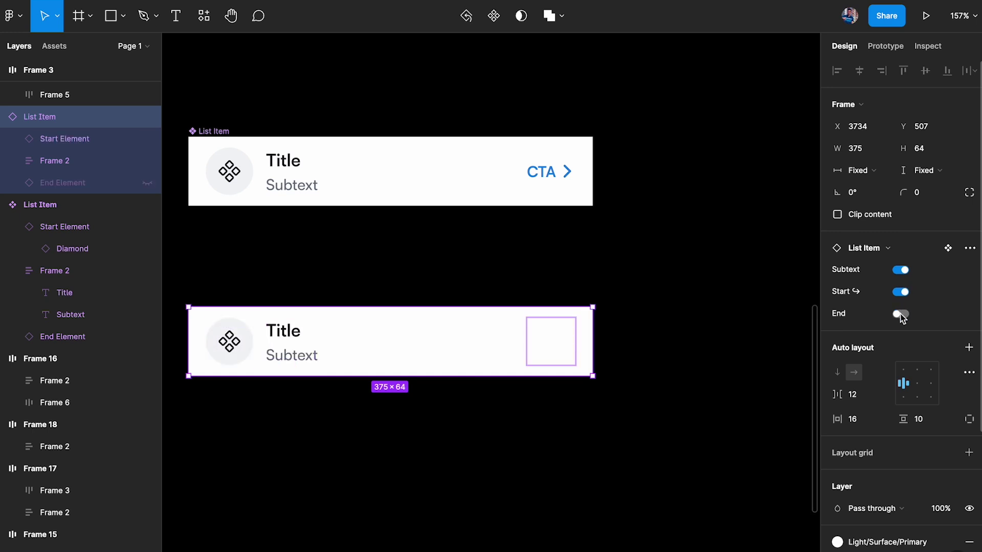
pyautogui.click(901, 316)
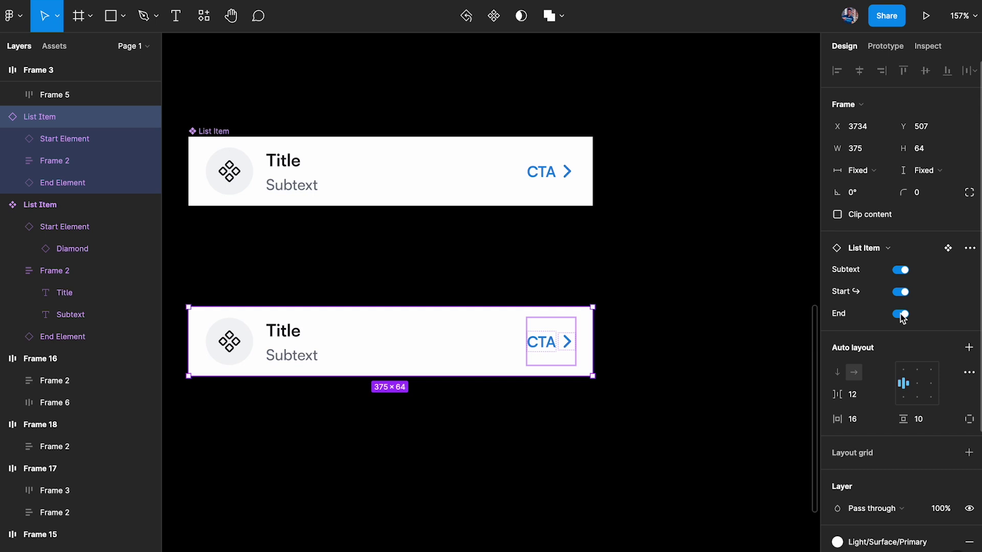
# Switch the nested End Element in the List Item instance to the Tag type
pyautogui.hscroll(-10, 744, 273)
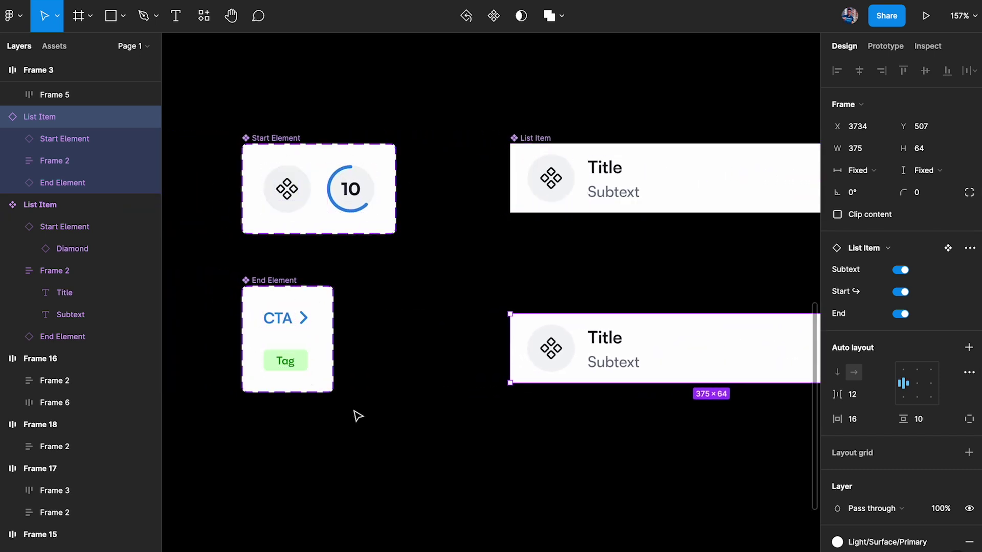
pyautogui.hscroll(5, 358, 416)
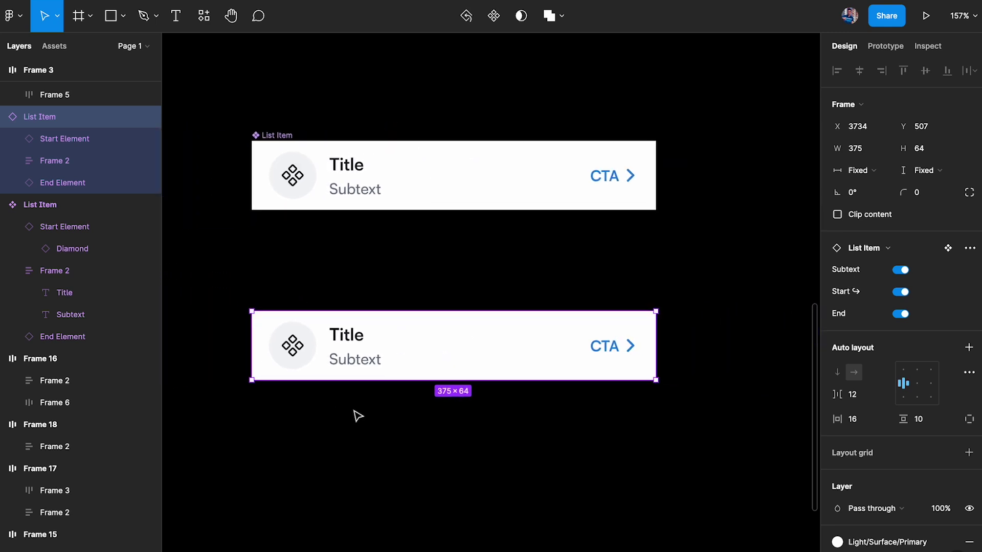
pyautogui.hscroll(2, 425, 320)
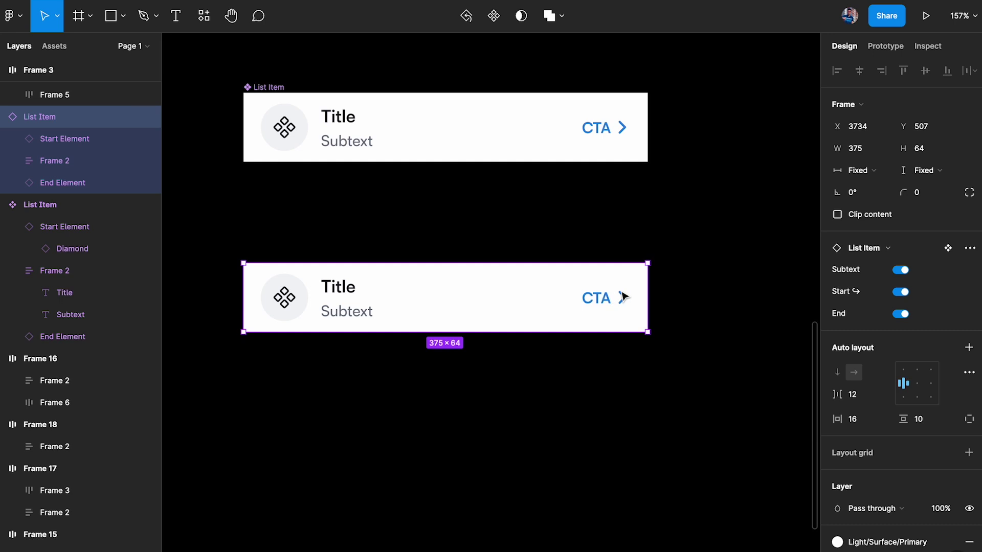
pyautogui.click(622, 297)
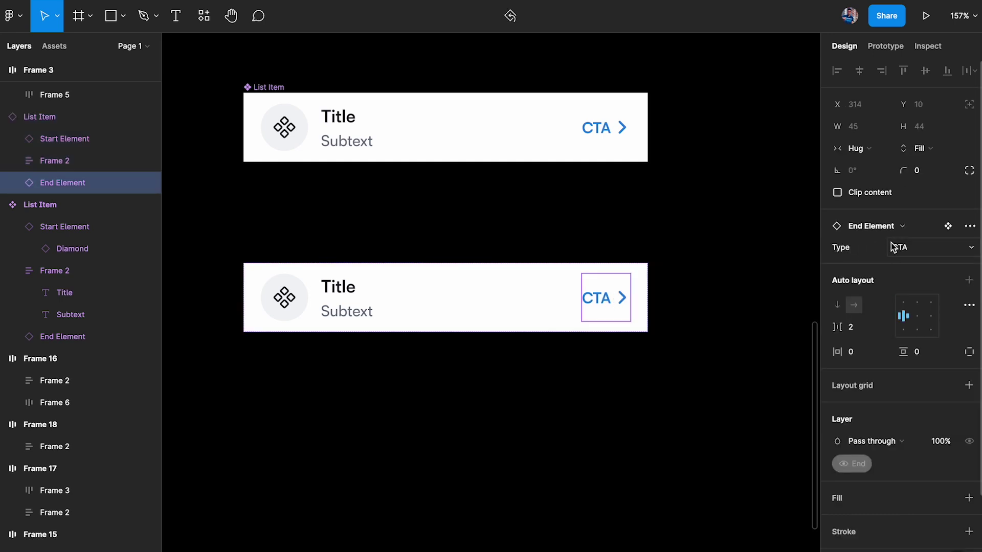
pyautogui.click(914, 249)
pyautogui.click(913, 266)
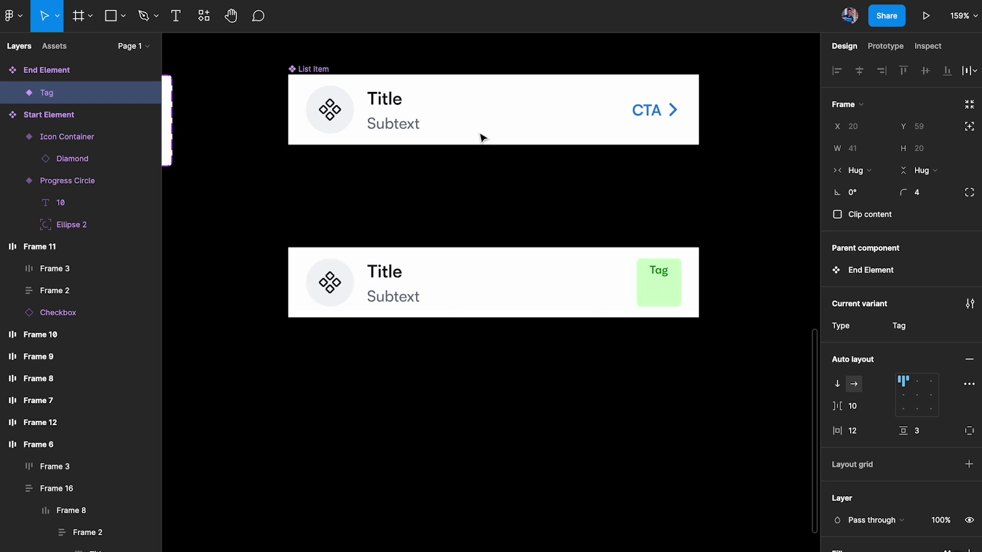
# Set the vertical resizing of the End Element in the main List Item component to Hug contents
pyautogui.doubleClick(655, 107)
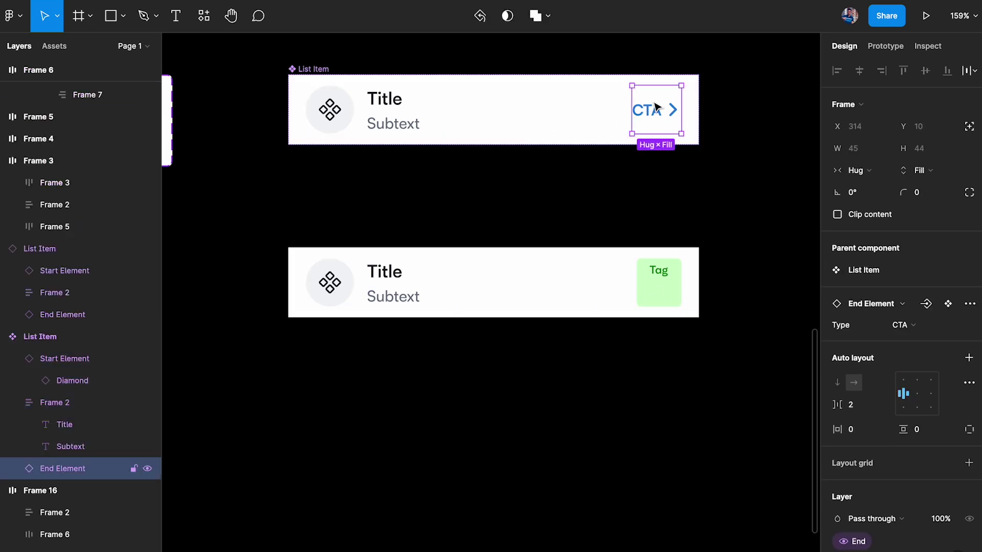
pyautogui.click(920, 170)
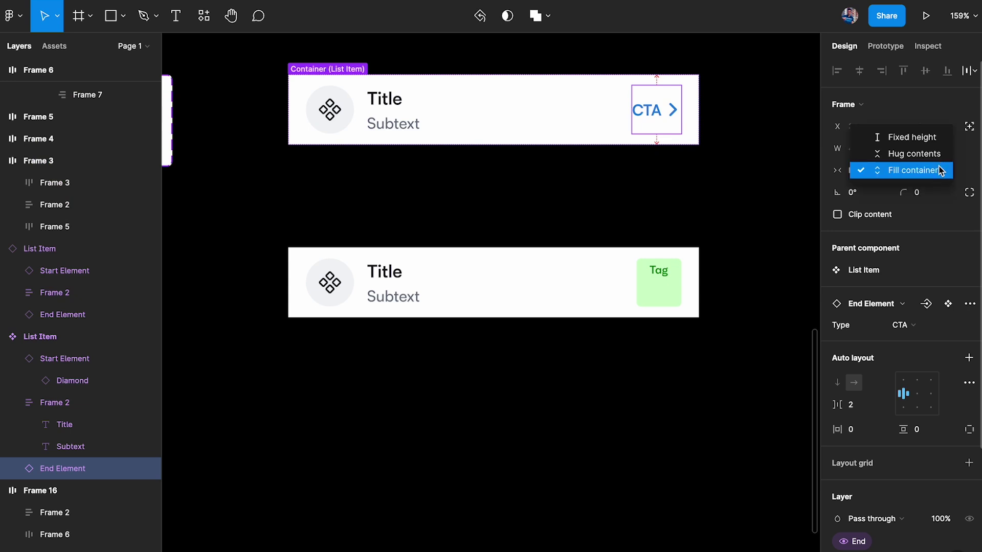
pyautogui.click(914, 154)
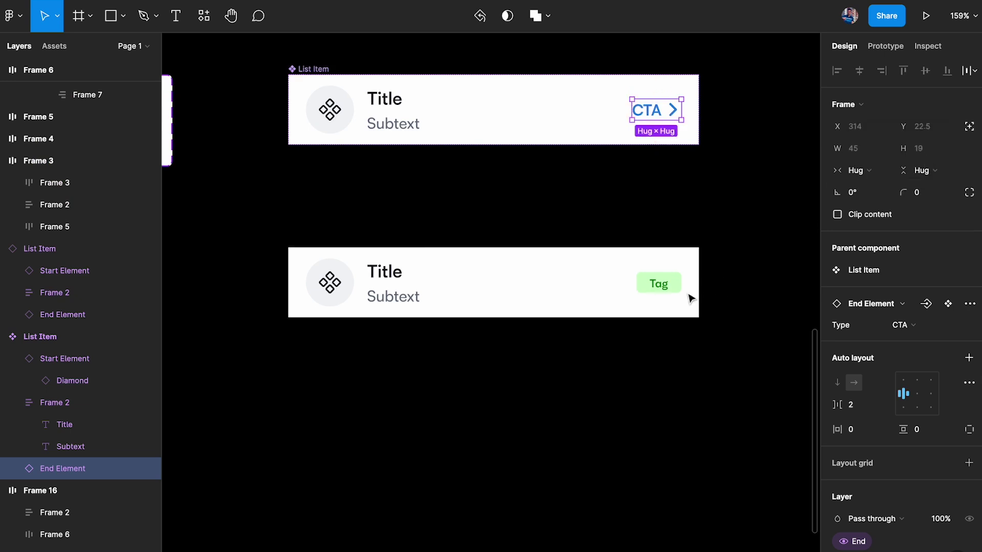
pyautogui.click(750, 259)
# Place an instance of the Tag variant beside the End Element set and detach it from its component
pyautogui.hscroll(-2, 650, 284)
pyautogui.scroll(-1, 650, 284)
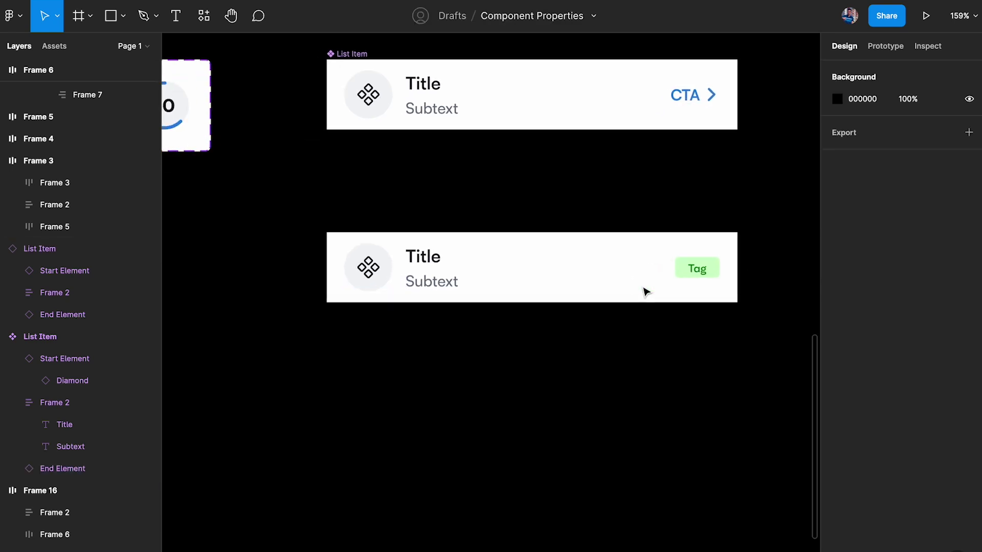
pyautogui.scroll(-2, 646, 290)
pyautogui.scroll(3, 381, 263)
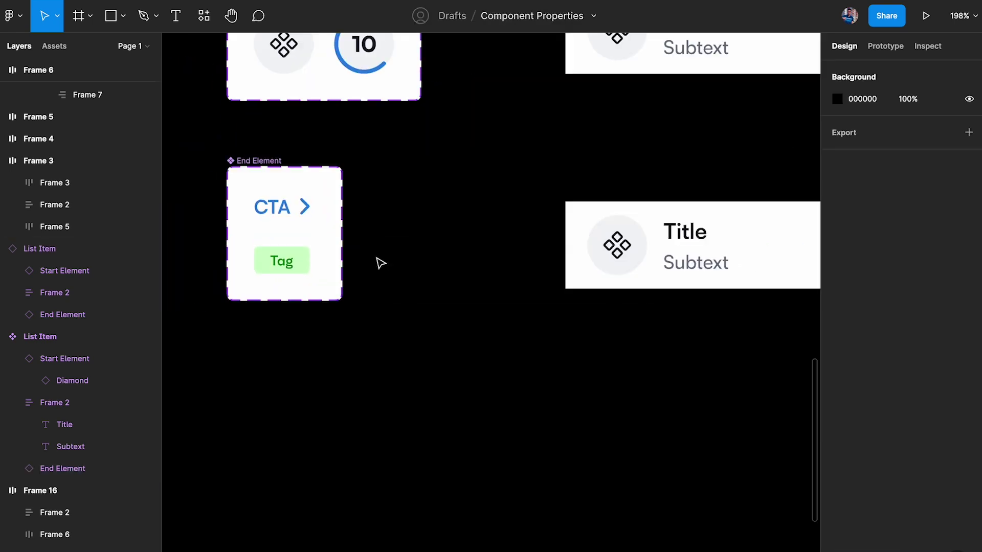
pyautogui.click(289, 264)
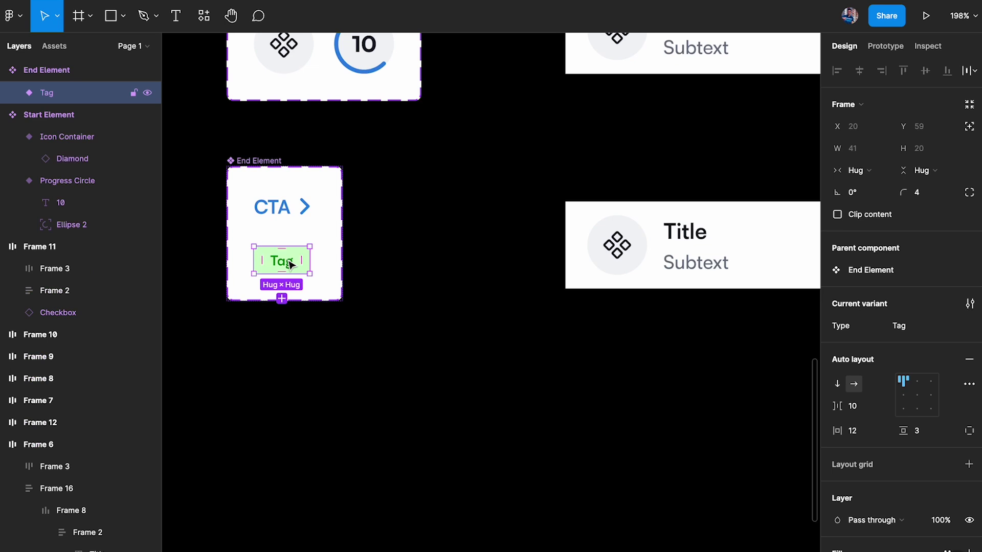
pyautogui.moveTo(289, 264); pyautogui.dragTo(464, 276)
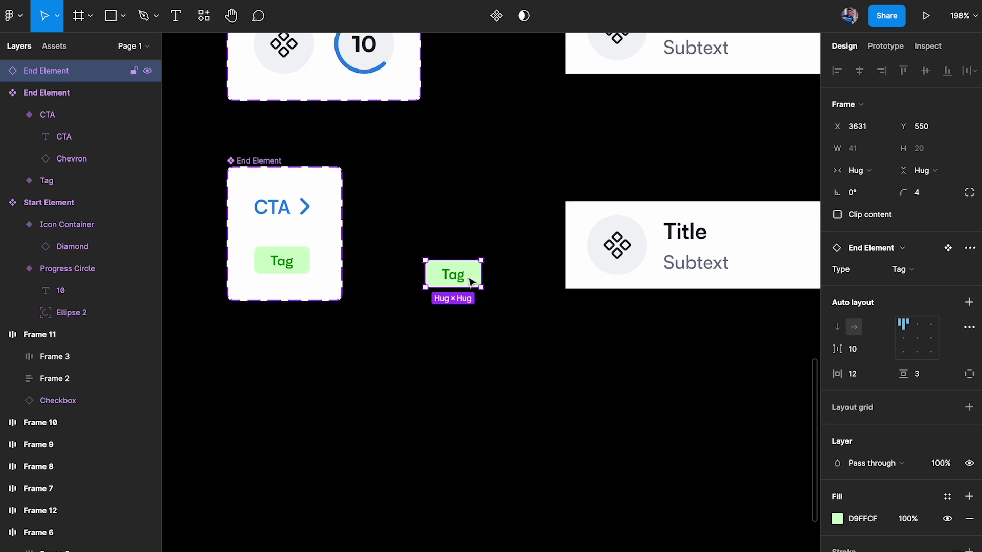
pyautogui.rightClick(470, 282)
pyautogui.click(530, 434)
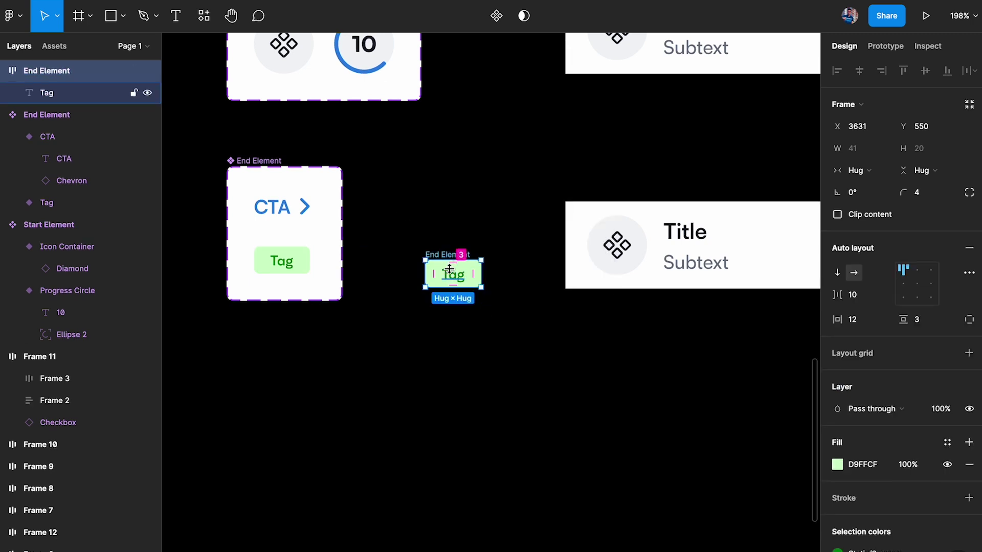
# Duplicate the detached tag twice, stacking the copies below it with equal spacing
pyautogui.scroll(3, 449, 269)
pyautogui.moveTo(448, 256); pyautogui.dragTo(447, 318)
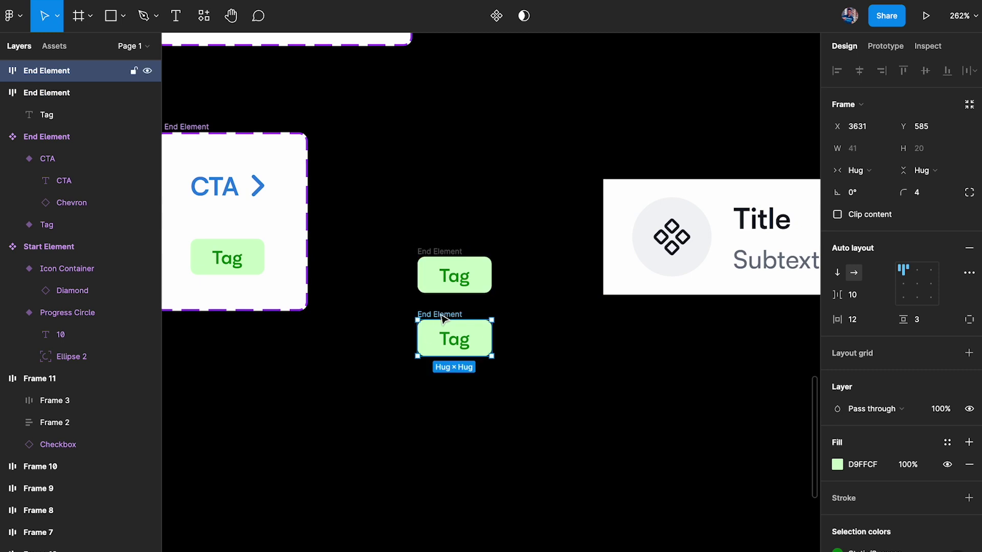
pyautogui.hotkey('ctrl', 'd')
# Change the fill of the middle detached tag to light pink, FFCFCF
pyautogui.click(446, 326)
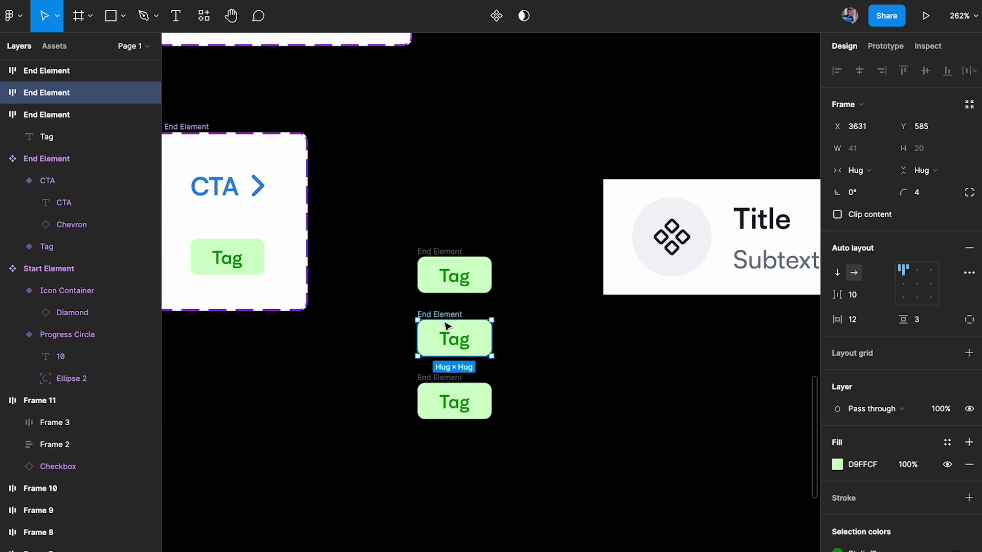
pyautogui.scroll(-3, 870, 435)
pyautogui.click(838, 380)
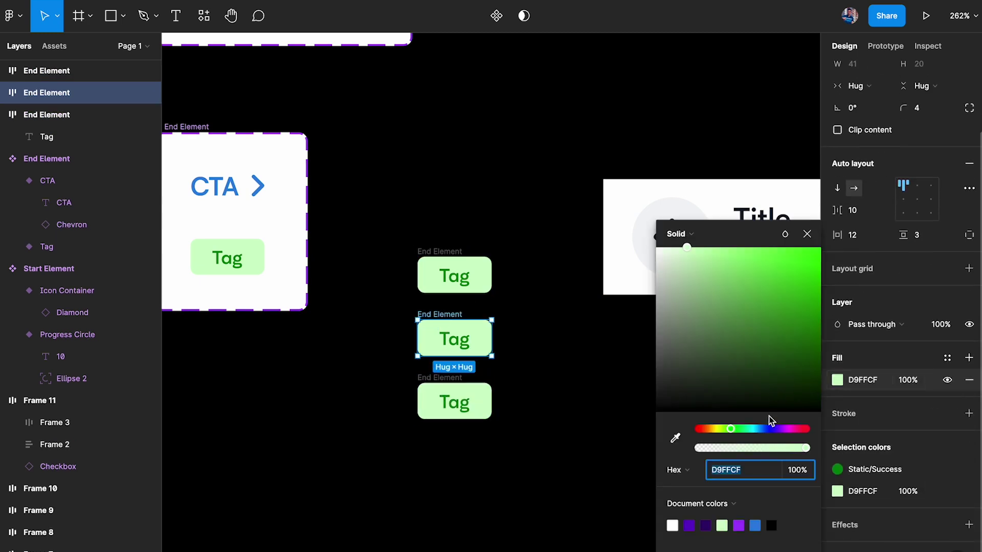
pyautogui.moveTo(759, 432); pyautogui.dragTo(895, 396)
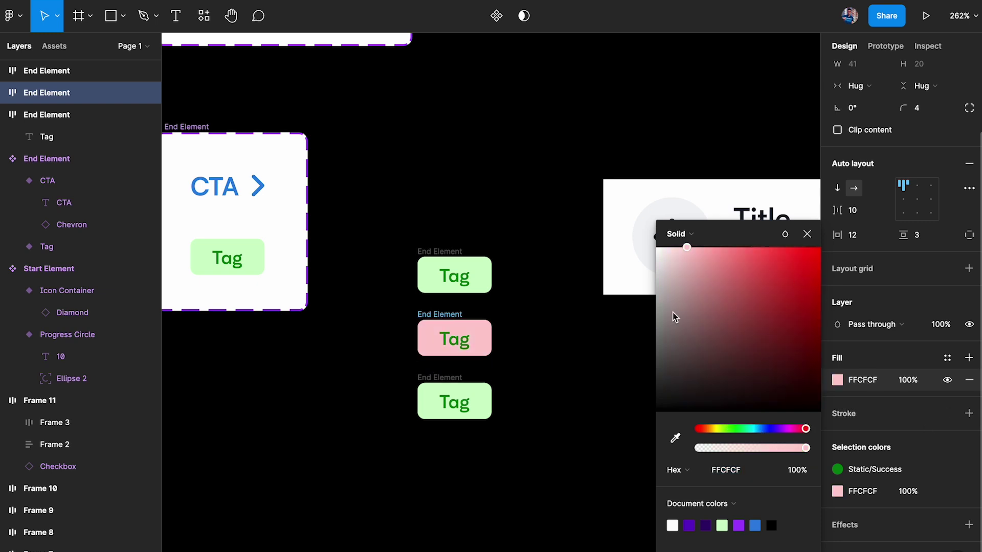
# Change the text colour of the pink tag to dark red by shifting its hue
pyautogui.doubleClick(455, 339)
pyautogui.click(939, 408)
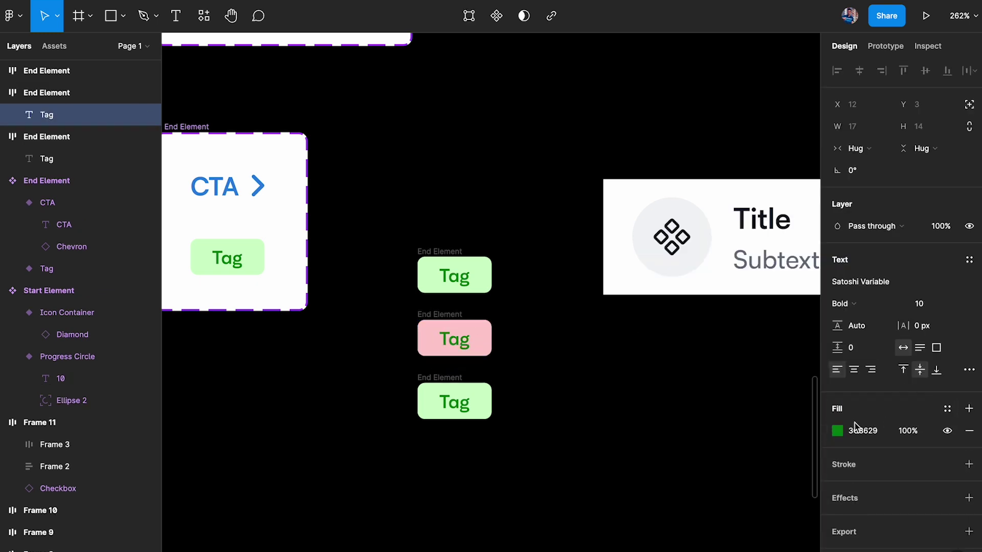
pyautogui.click(838, 430)
pyautogui.moveTo(751, 429); pyautogui.dragTo(799, 429)
pyautogui.click(500, 383)
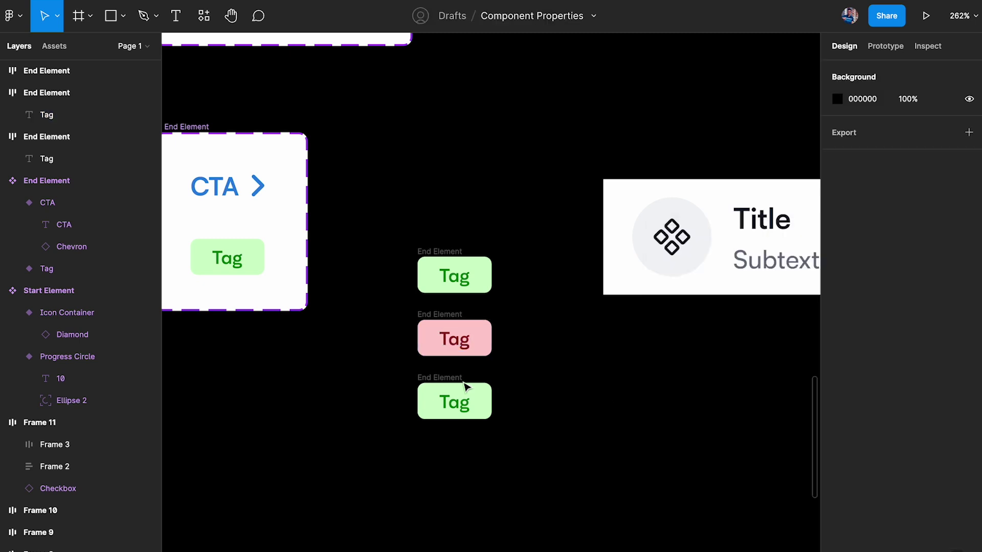
# Give the third detached tag the light grey F3F4F6 fill sampled from the icon container's background
pyautogui.click(475, 402)
pyautogui.click(837, 464)
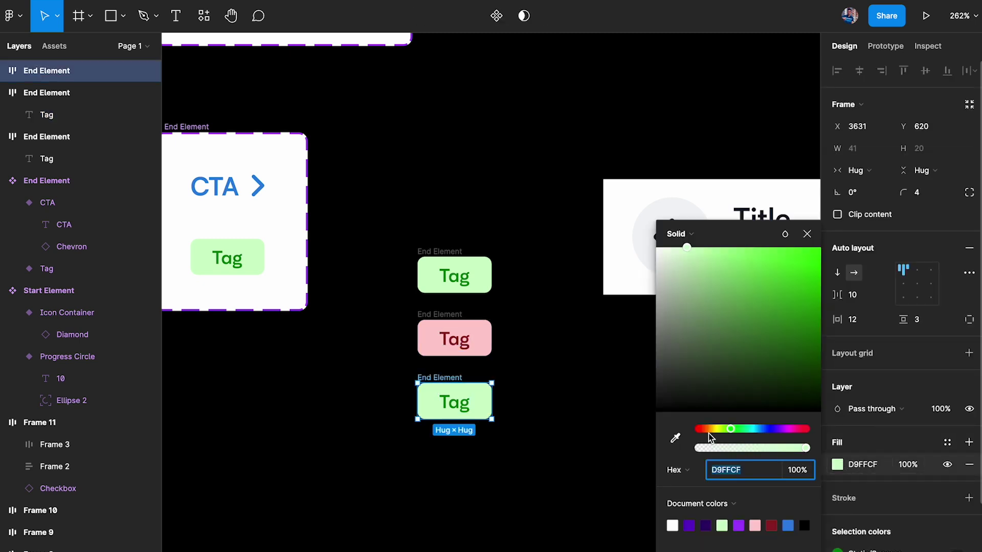
pyautogui.click(675, 438)
pyautogui.click(639, 227)
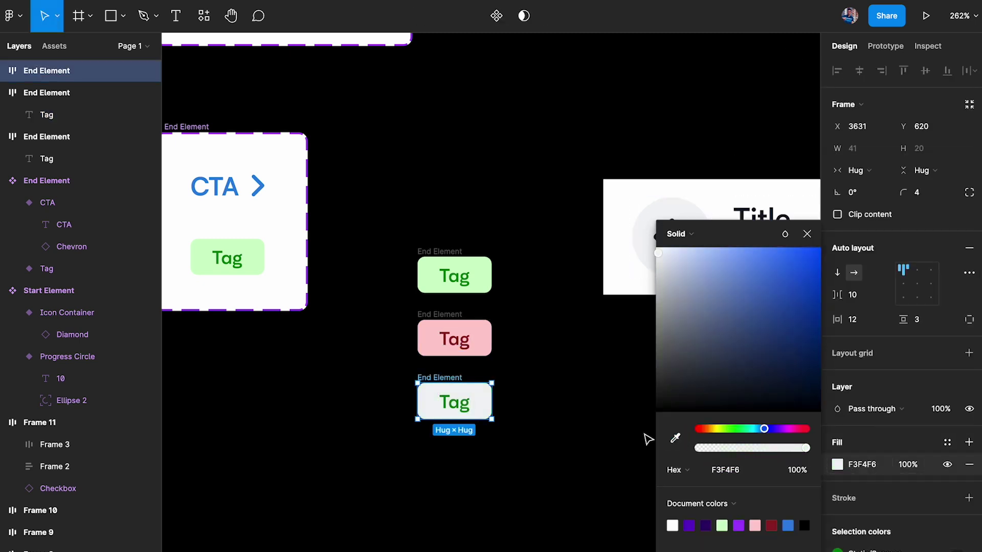
# Set the grey tag's text colour to 111827 by sampling the diamond icon in the List Item
pyautogui.press('Return')
pyautogui.hscroll(3, 494, 414)
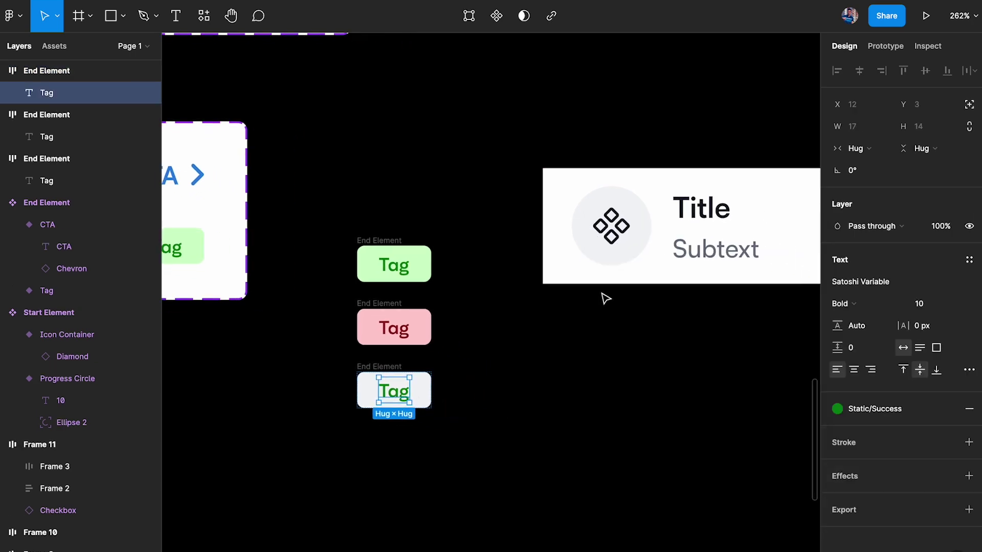
pyautogui.scroll(5, 593, 233)
pyautogui.press('i')
pyautogui.click(573, 215)
pyautogui.scroll(-3, 571, 221)
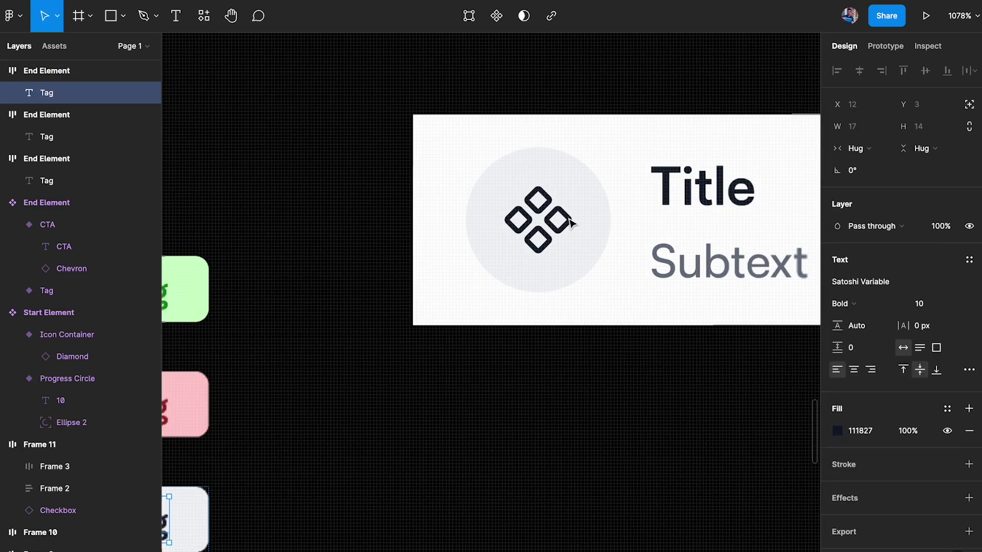
pyautogui.scroll(-5, 571, 221)
pyautogui.click(417, 394)
pyautogui.scroll(-1, 416, 395)
pyautogui.hscroll(-3, 368, 291)
pyautogui.moveTo(309, 220); pyautogui.dragTo(384, 338)
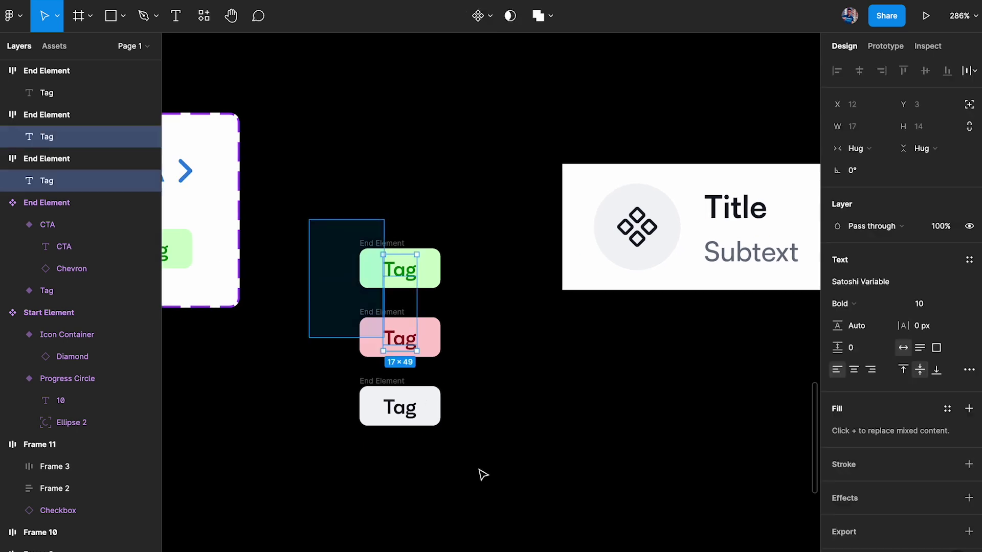
pyautogui.moveTo(483, 476); pyautogui.dragTo(515, 509)
pyautogui.hscroll(-4, 515, 508)
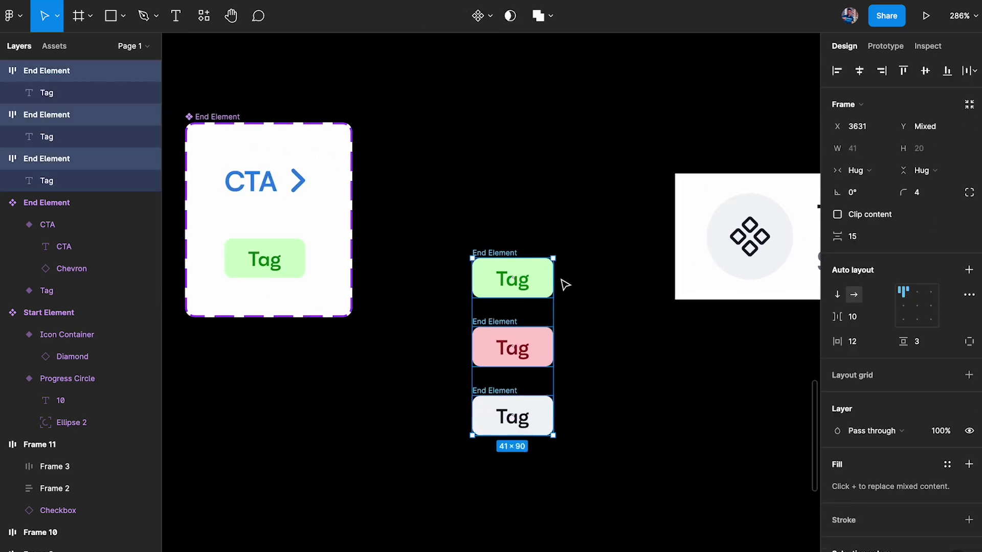
pyautogui.click(588, 254)
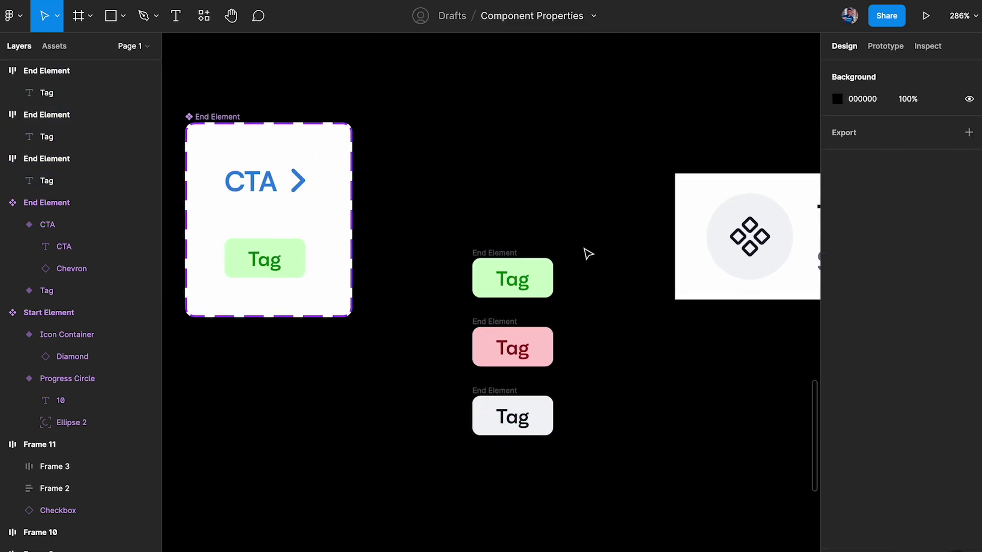
# Duplicate the Tag variant twice within the End Element component set
pyautogui.click(263, 260)
pyautogui.hotkey('ctrl', 'd')
pyautogui.hotkey('ctrl', 'd')
pyautogui.click(413, 276)
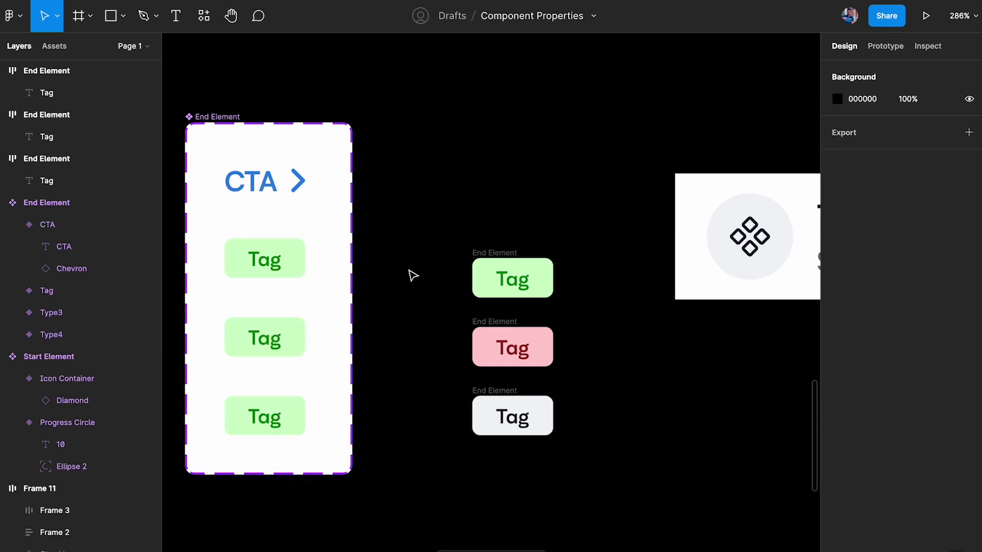
# Examine the duplicated Tag variants and the Type options offered by the List Item's End Element
pyautogui.scroll(-1, 411, 274)
pyautogui.hscroll(-1, 410, 274)
pyautogui.click(269, 301)
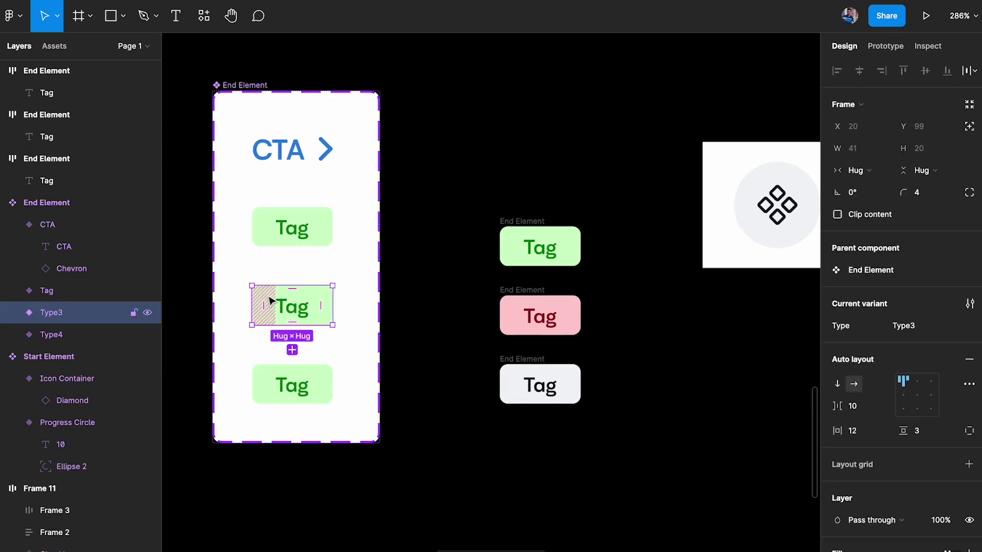
pyautogui.click(287, 382)
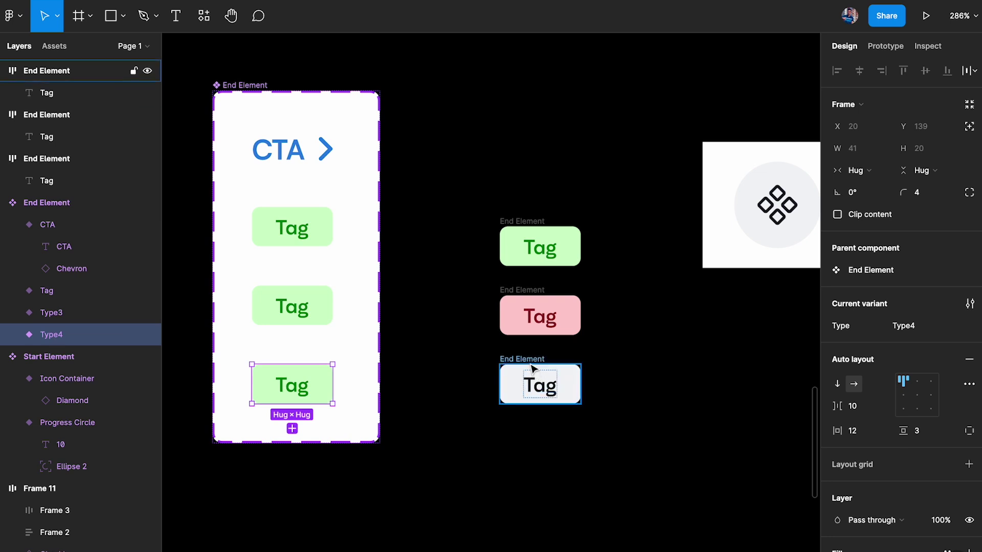
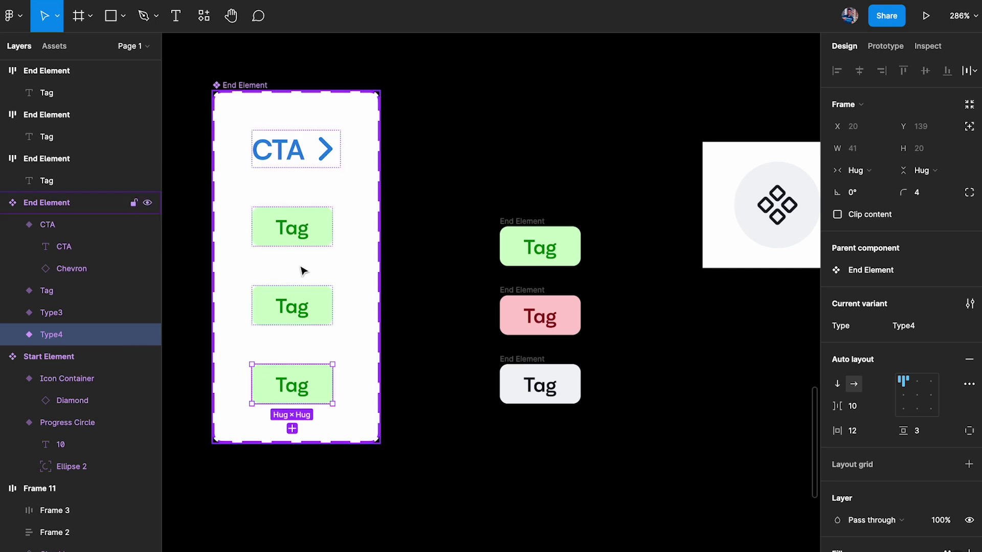
pyautogui.click(478, 147)
pyautogui.scroll(-4, 477, 147)
pyautogui.hscroll(5, 478, 150)
pyautogui.doubleClick(660, 207)
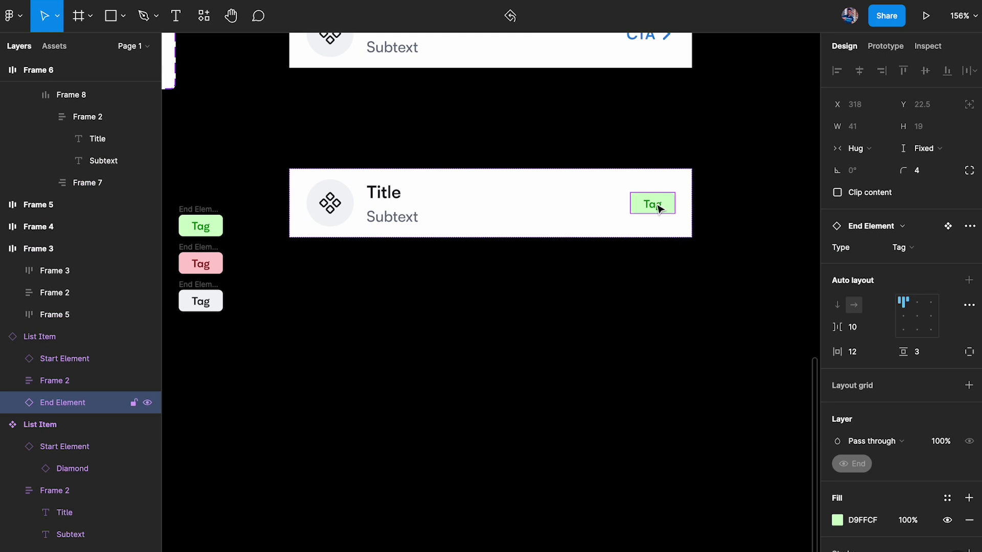
pyautogui.click(903, 248)
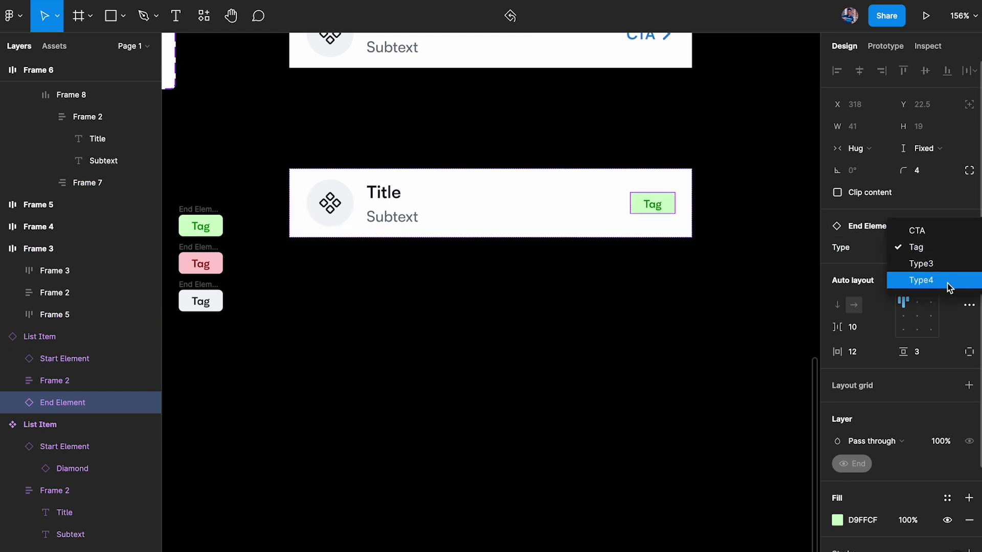
pyautogui.hscroll(-5, 559, 300)
pyautogui.click(559, 300)
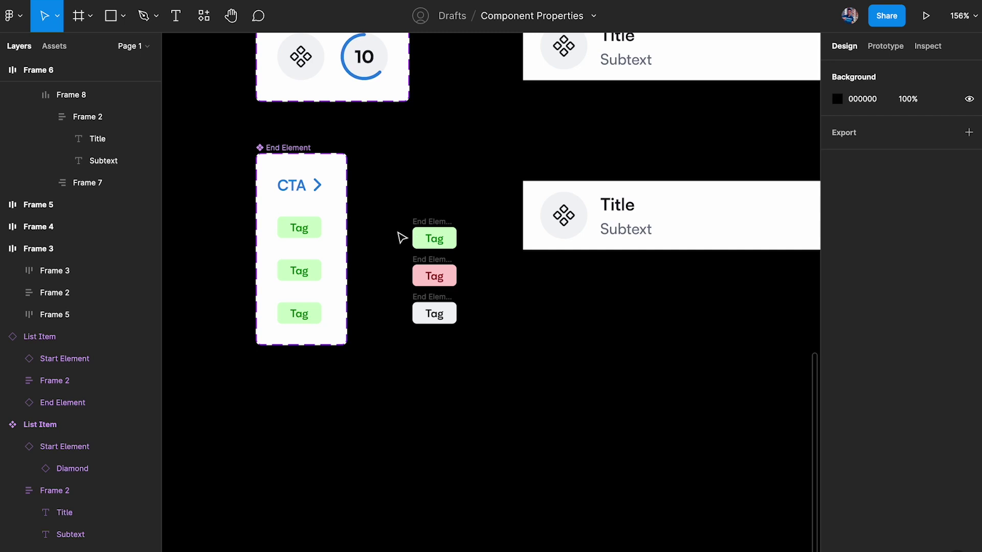
# Delete the two duplicate Tag variants, Type3 and Type4, from the End Element component set
pyautogui.scroll(5, 328, 235)
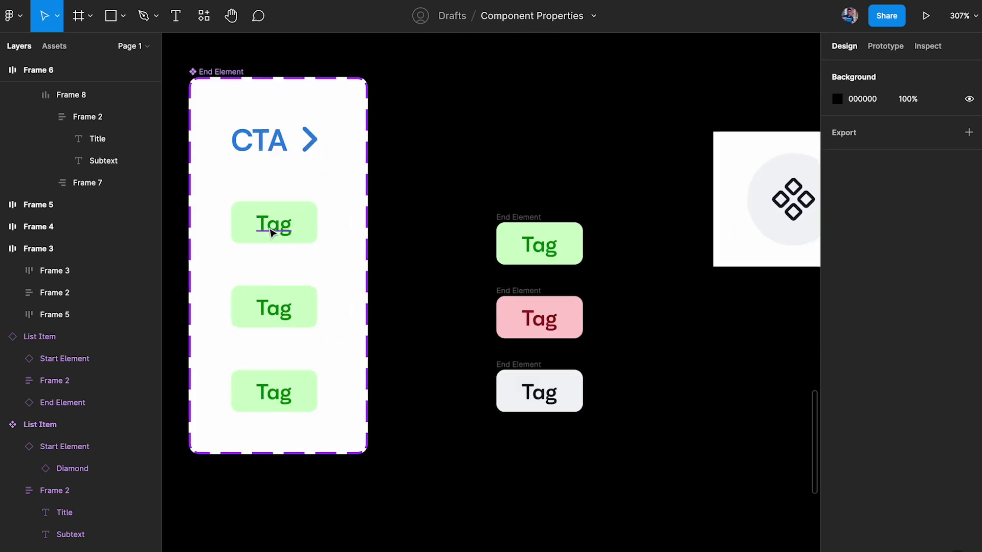
pyautogui.click(272, 307)
pyautogui.keyDown('shift'); pyautogui.click(267, 389); pyautogui.keyUp('shift')
pyautogui.press('Delete')
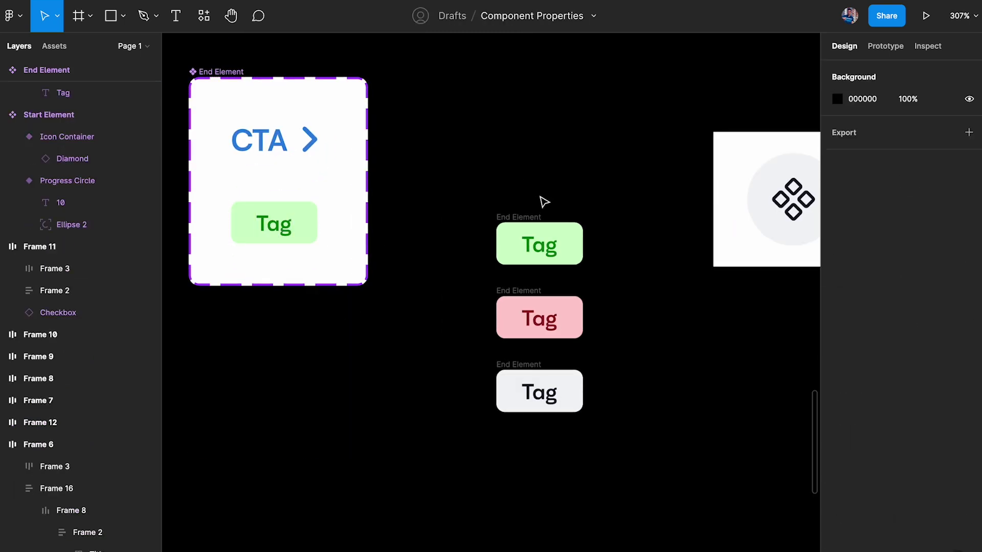
# Rename the detached green, pink and grey End Element frames to Tag
pyautogui.click(509, 221)
pyautogui.doubleClick(518, 217)
pyautogui.write('Tag')
pyautogui.press('Return')
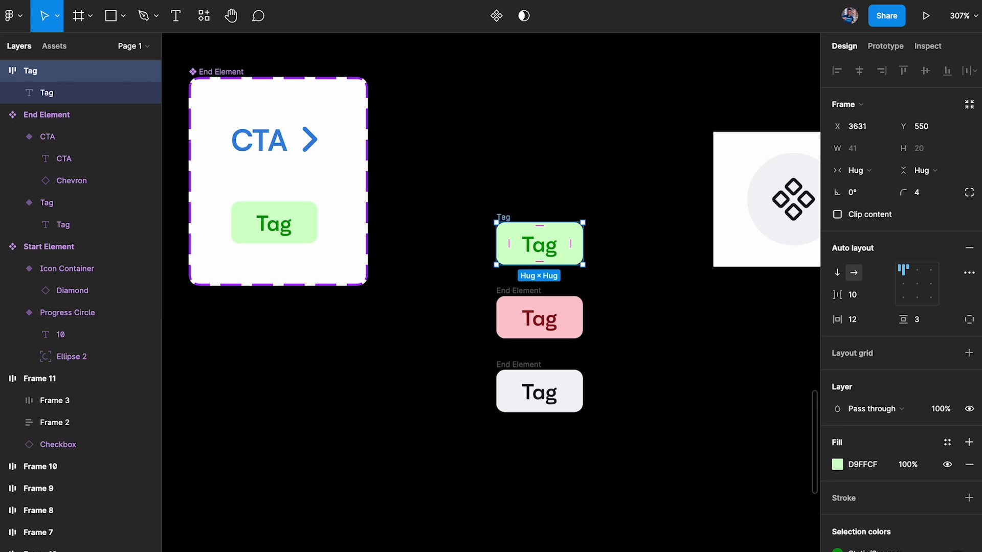
pyautogui.click(518, 290)
pyautogui.doubleClick(518, 291)
pyautogui.write('Tag')
pyautogui.press('Return')
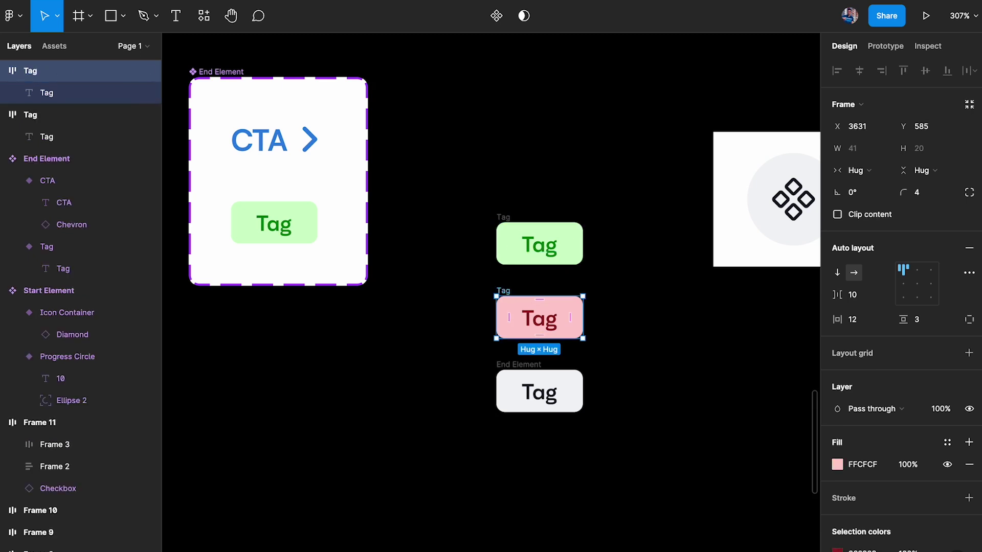
pyautogui.doubleClick(518, 364)
pyautogui.write('Tag')
pyautogui.press('Return')
# Turn the three Tag frames into separate components and combine them as variants in one set
pyautogui.moveTo(428, 158); pyautogui.dragTo(647, 475)
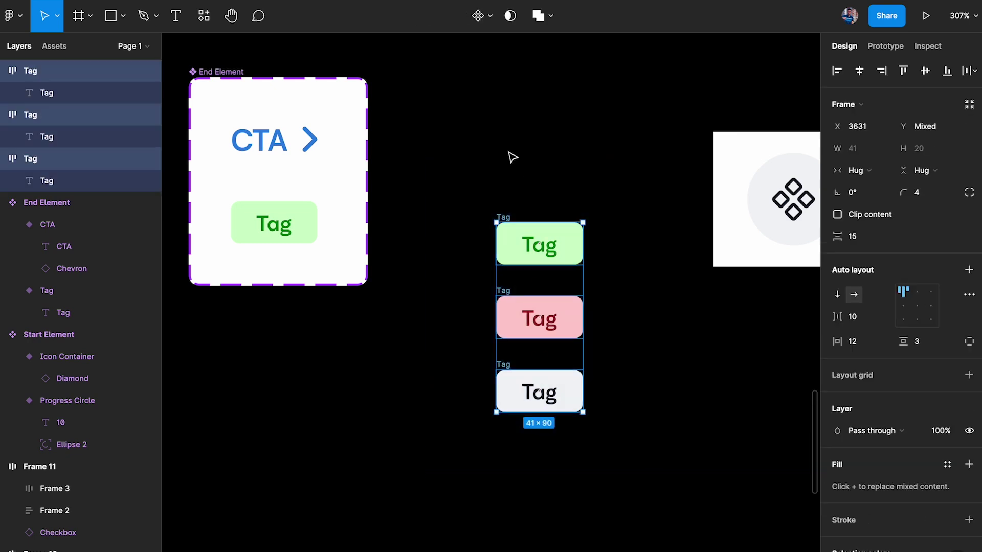
pyautogui.click(490, 16)
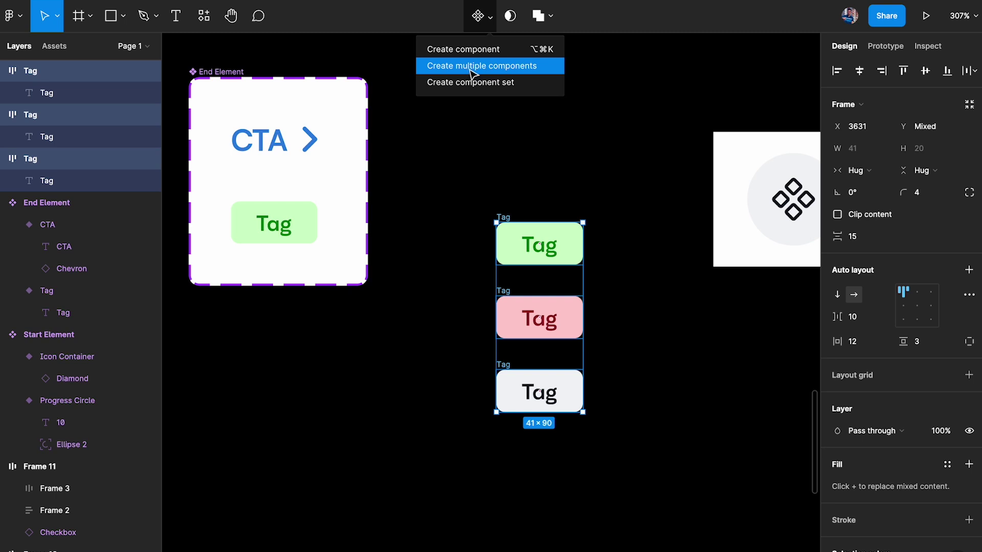
pyautogui.click(471, 67)
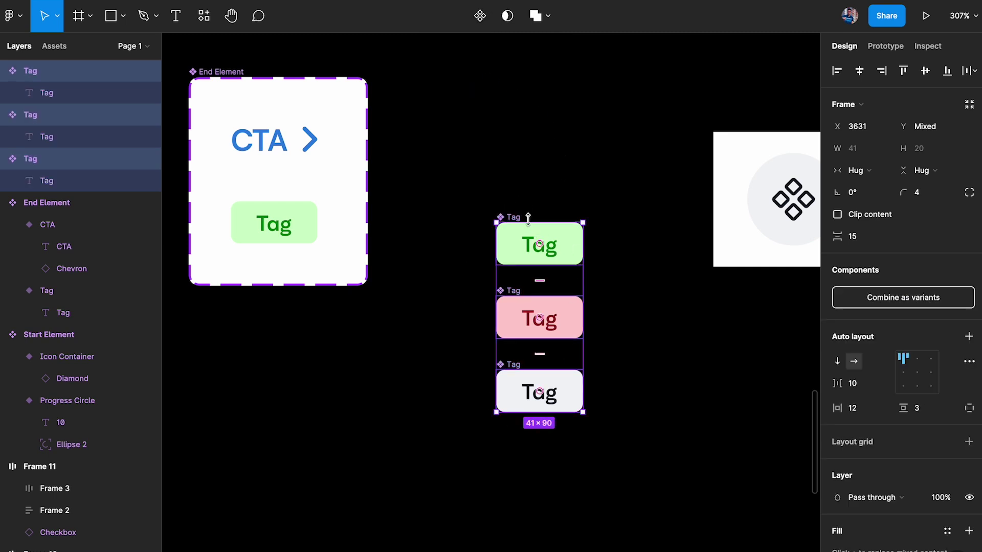
pyautogui.click(914, 303)
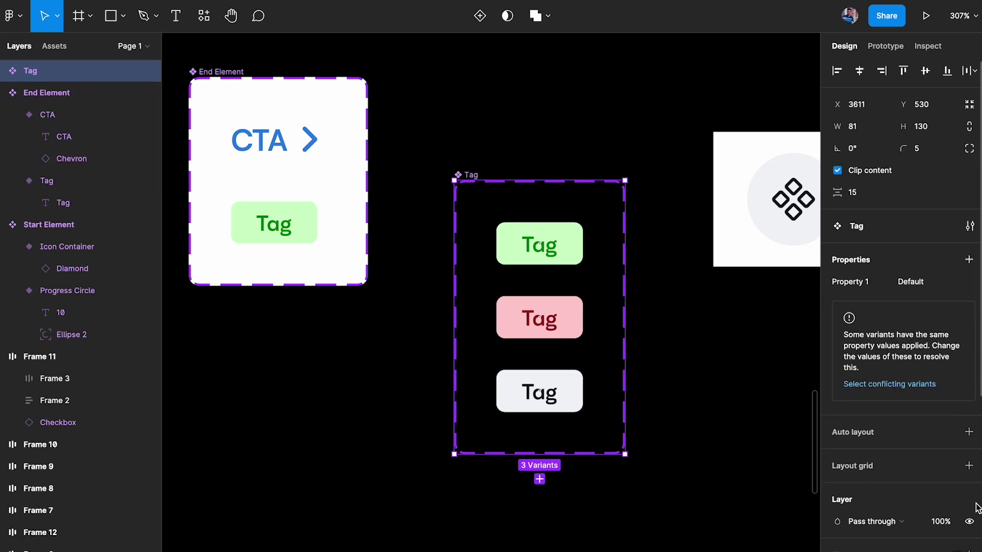
# Give the Tag component set vertical auto layout with a white FFFFFF fill, and rename its variant property to Type
pyautogui.scroll(-4, 977, 493)
pyautogui.click(969, 369)
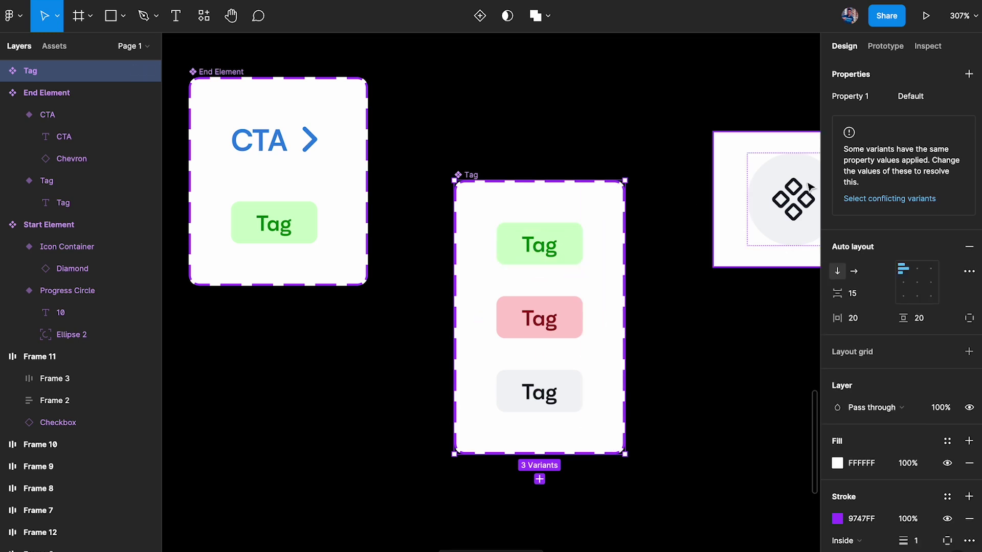
pyautogui.scroll(1, 876, 147)
pyautogui.doubleClick(853, 147)
pyautogui.write('Type')
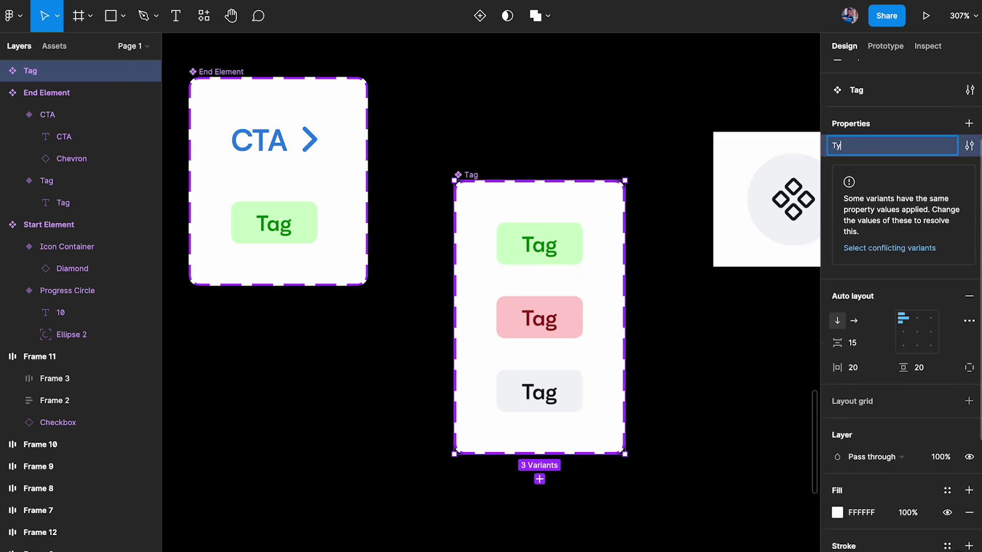
pyautogui.press('Return')
# Set the Type values of the green, pink and grey Tag variants to Success, Failed and Neutral
pyautogui.click(542, 233)
pyautogui.click(905, 167)
pyautogui.write('Success')
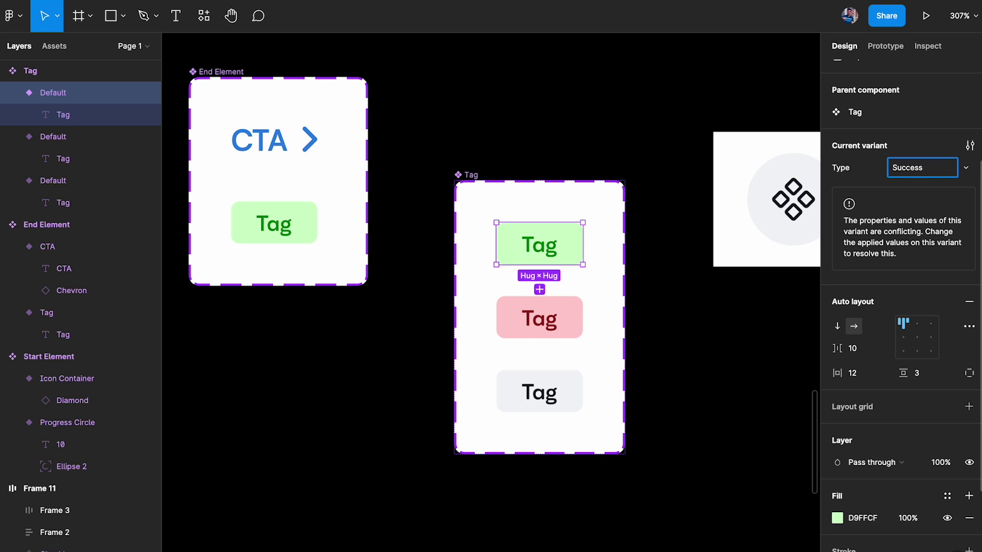
pyautogui.press('Return')
pyautogui.press('Tab')
pyautogui.click(921, 169)
pyautogui.write('Failed')
pyautogui.press('Return')
pyautogui.press('Tab')
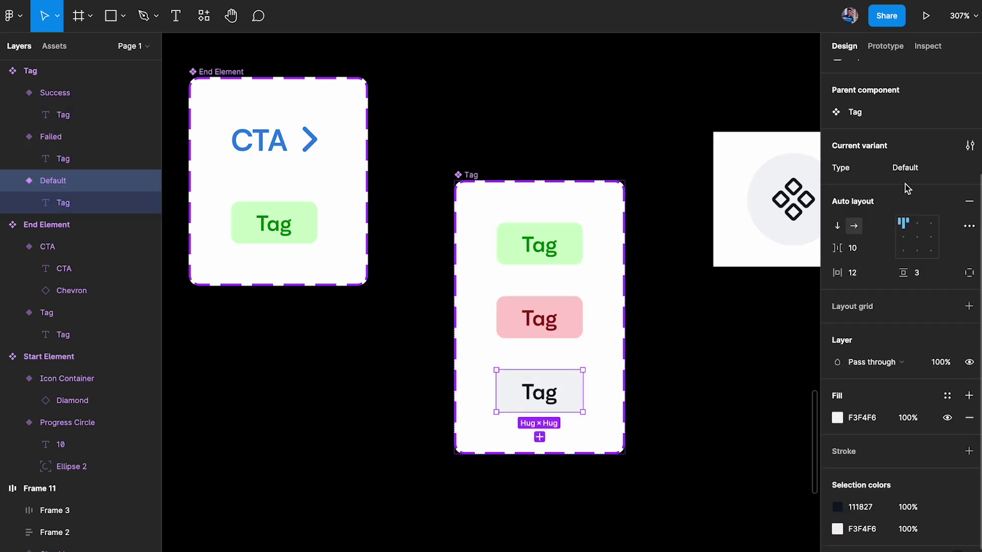
pyautogui.click(916, 167)
pyautogui.write('Ne')
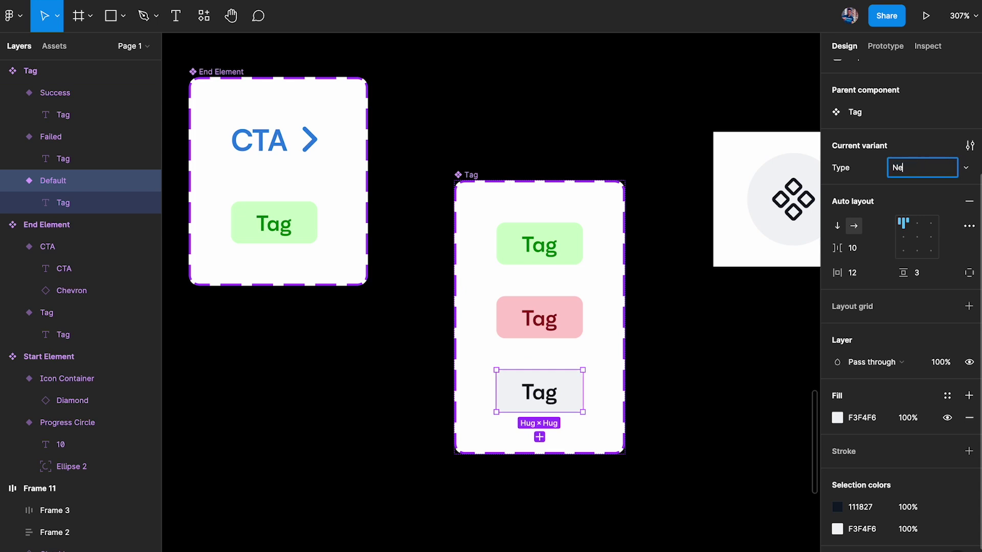
pyautogui.write('utral')
pyautogui.press('Return')
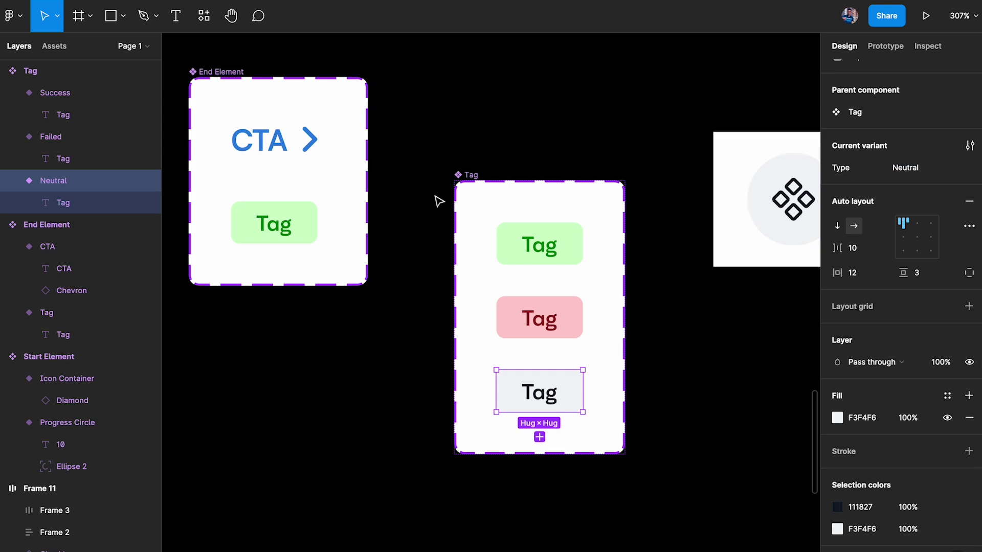
# Replace the Tag variant in the End Element set with a copy of the green Success tag from the Tag set
pyautogui.click(268, 229)
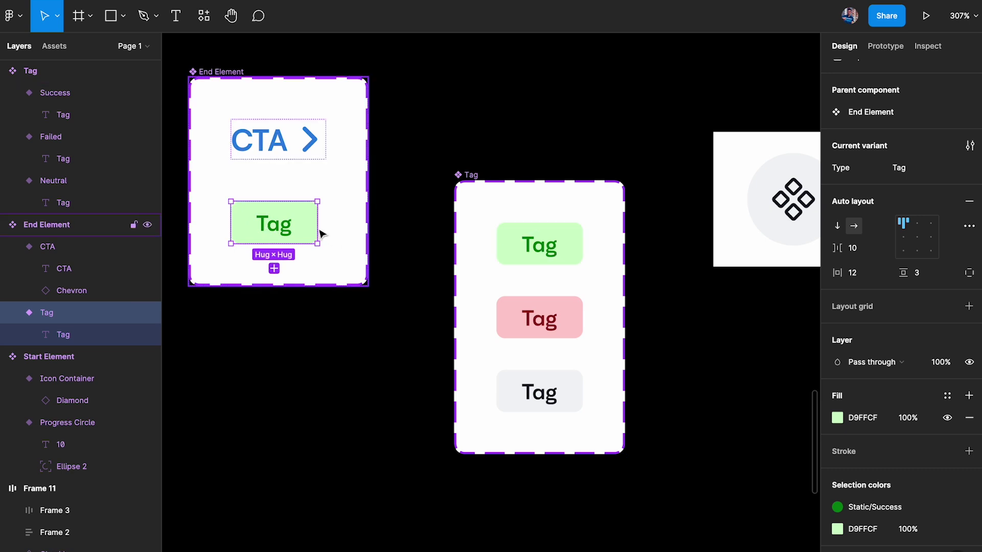
pyautogui.press('Delete')
pyautogui.click(569, 245)
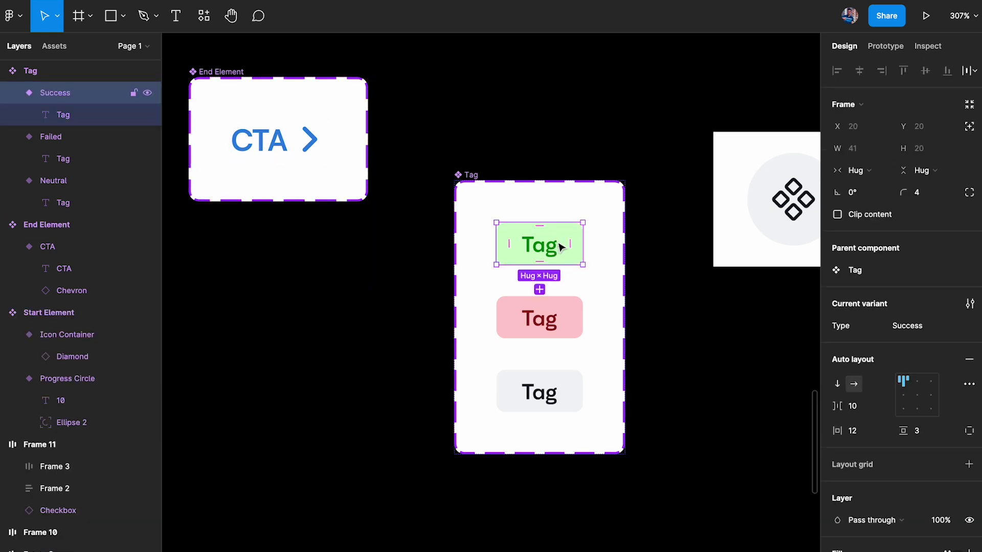
pyautogui.moveTo(542, 248); pyautogui.dragTo(302, 195)
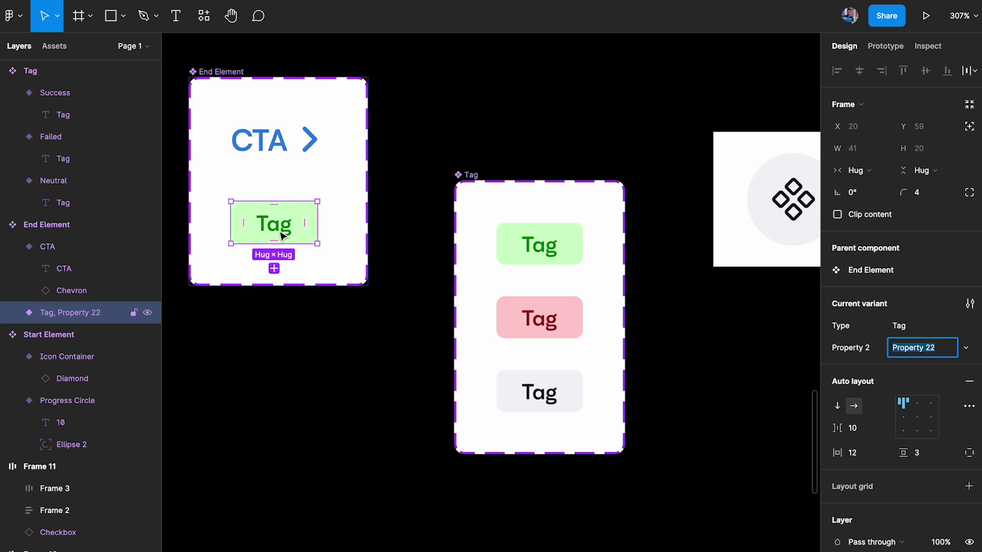
# Delete the surplus Property 2 from the End Element component set
pyautogui.click(421, 129)
pyautogui.click(276, 225)
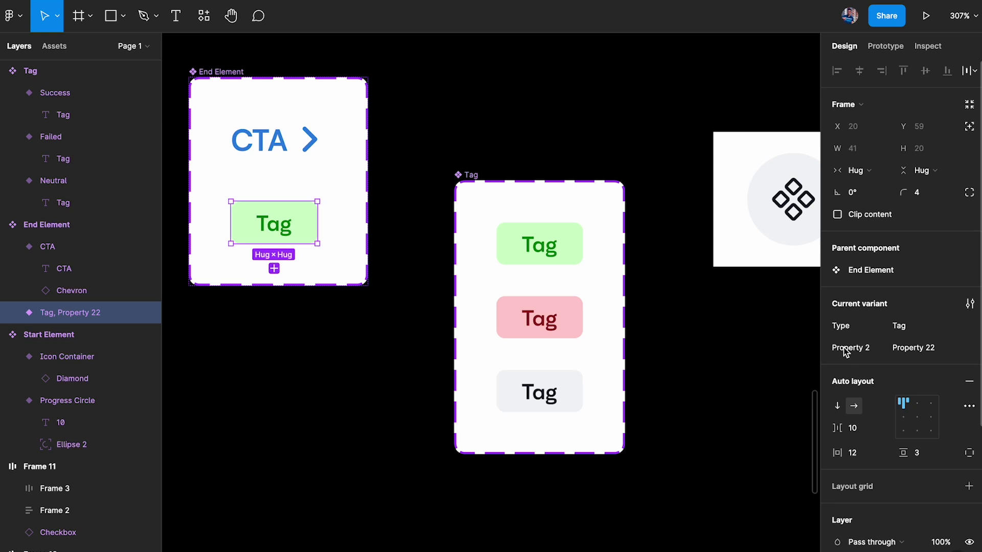
pyautogui.click(871, 270)
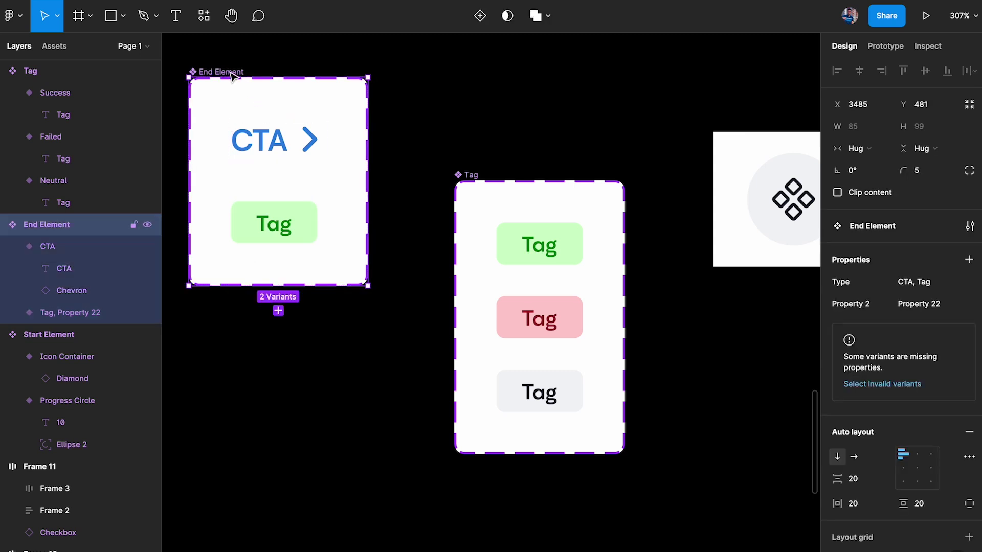
pyautogui.rightClick(847, 306)
pyautogui.click(878, 317)
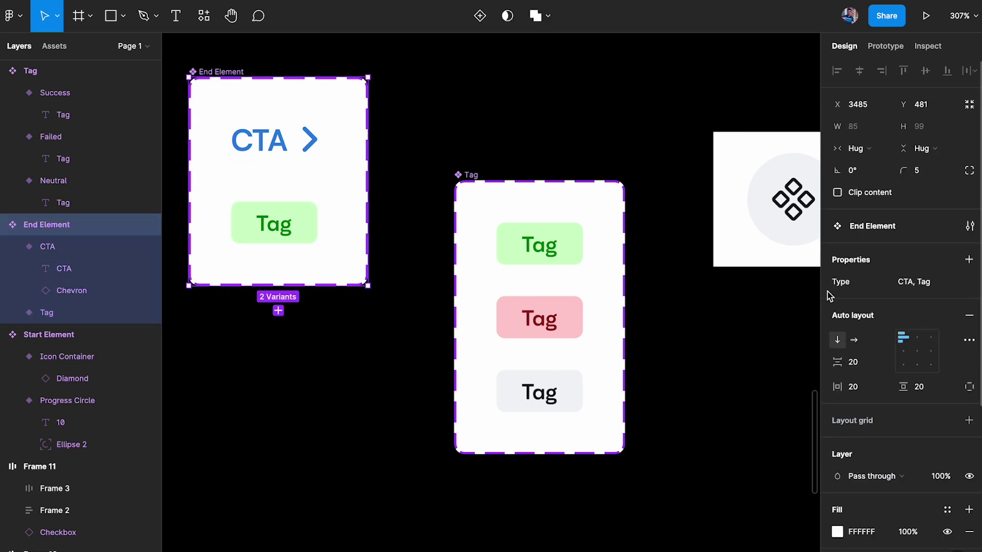
# Reset the missing End Element variant in the lower List Item to default and set its Type to Tag
pyautogui.scroll(-5, 612, 181)
pyautogui.hscroll(5, 612, 180)
pyautogui.scroll(1, 612, 180)
pyautogui.click(574, 229)
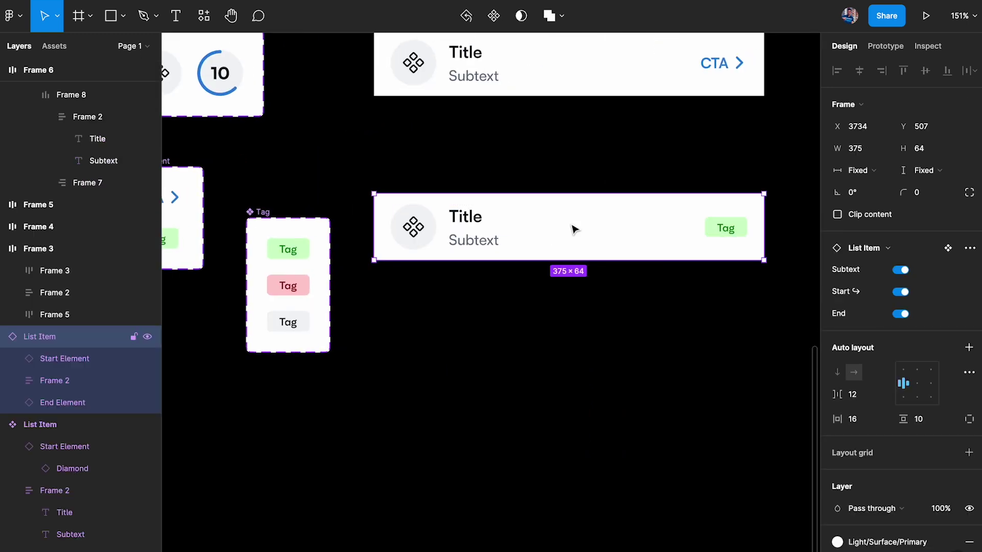
pyautogui.scroll(2, 734, 235)
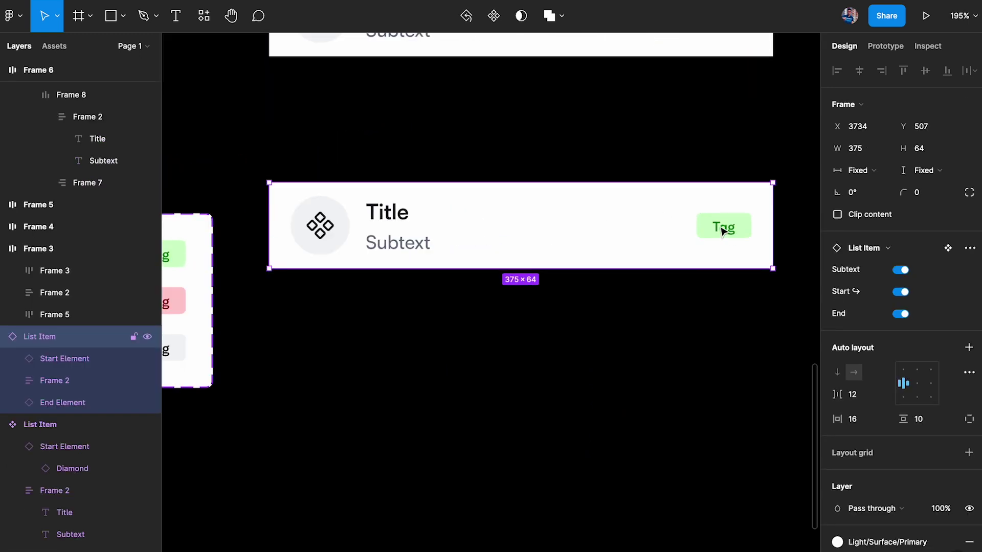
pyautogui.click(69, 403)
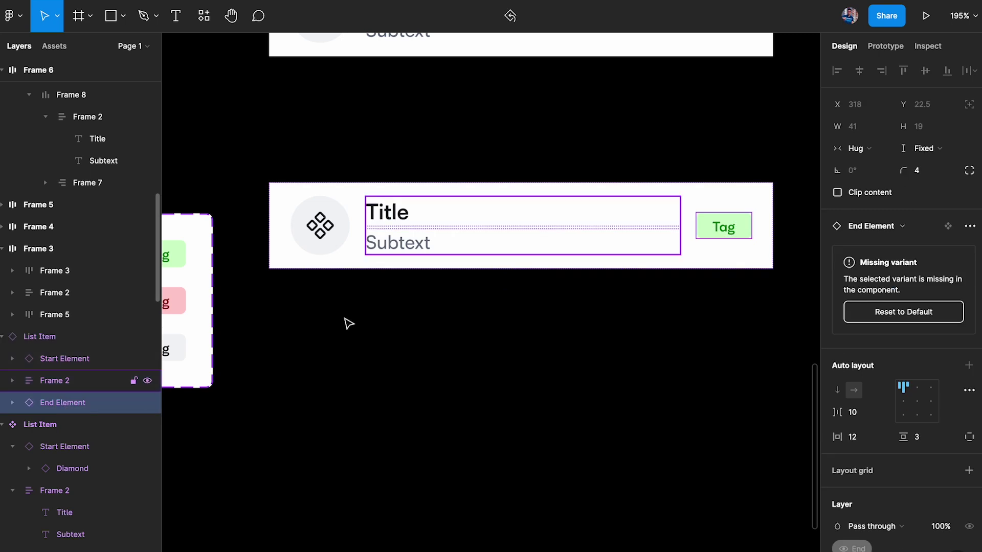
pyautogui.click(902, 313)
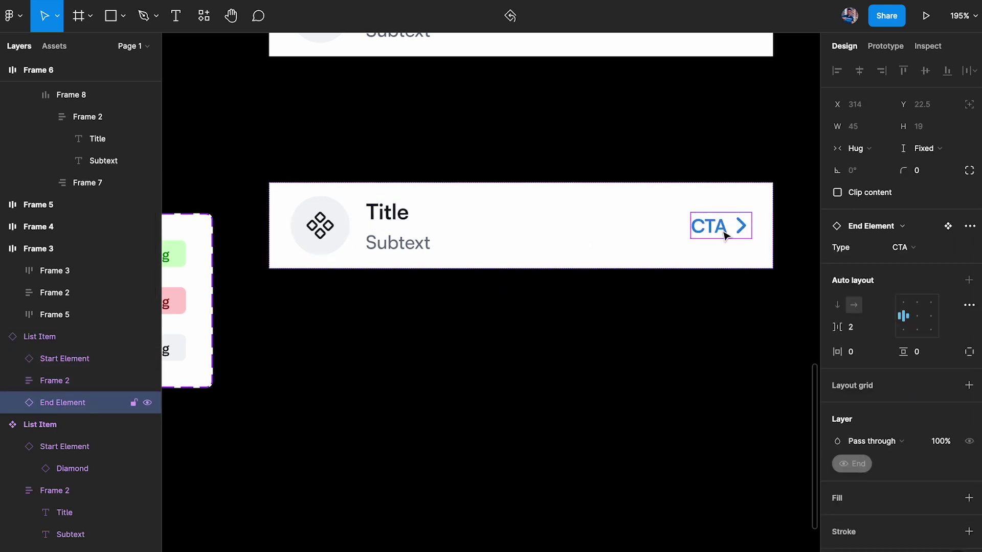
pyautogui.click(919, 250)
pyautogui.click(921, 265)
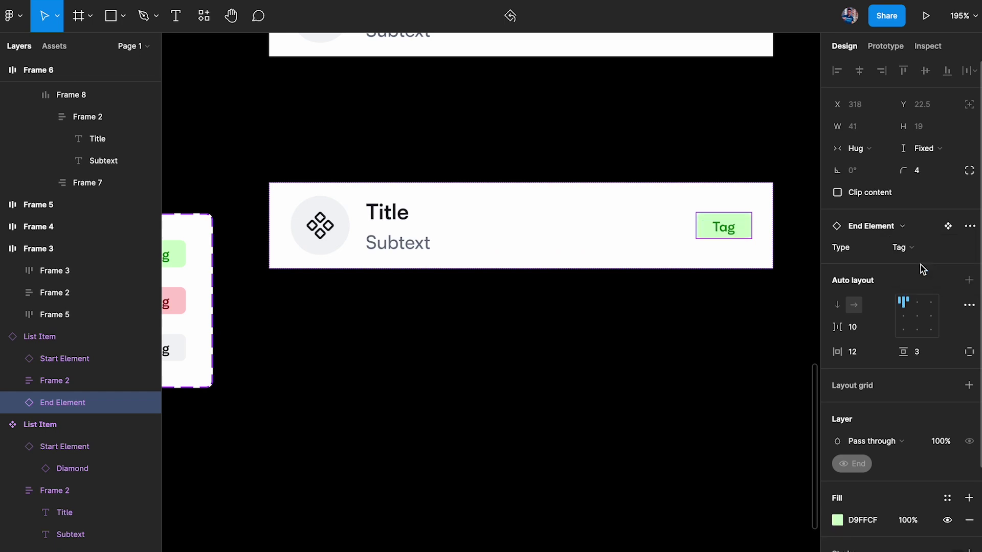
# Test the List Item's End Element by switching its Type to CTA and back to Tag
pyautogui.click(915, 249)
pyautogui.click(916, 252)
pyautogui.hscroll(-5, 384, 241)
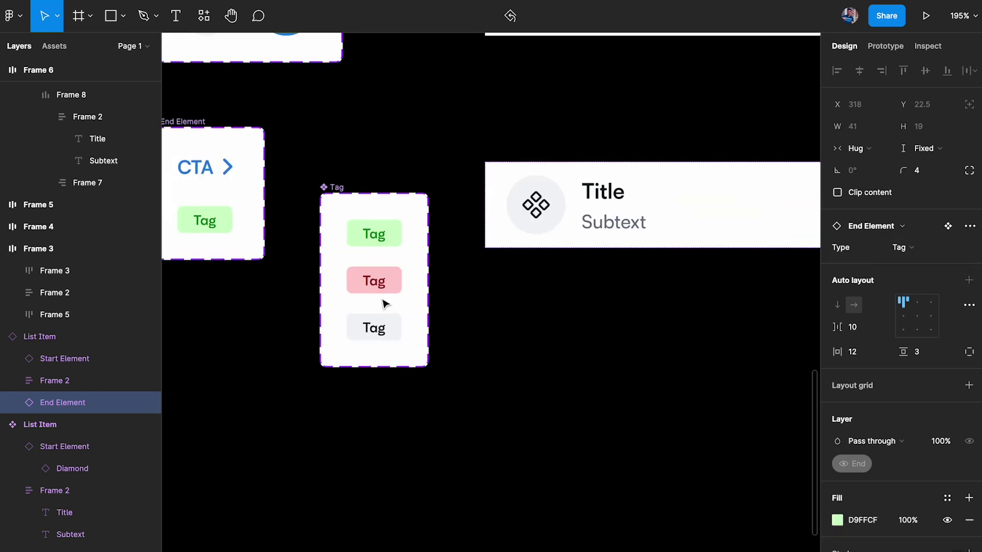
pyautogui.hscroll(2, 388, 307)
pyautogui.hscroll(4, 382, 380)
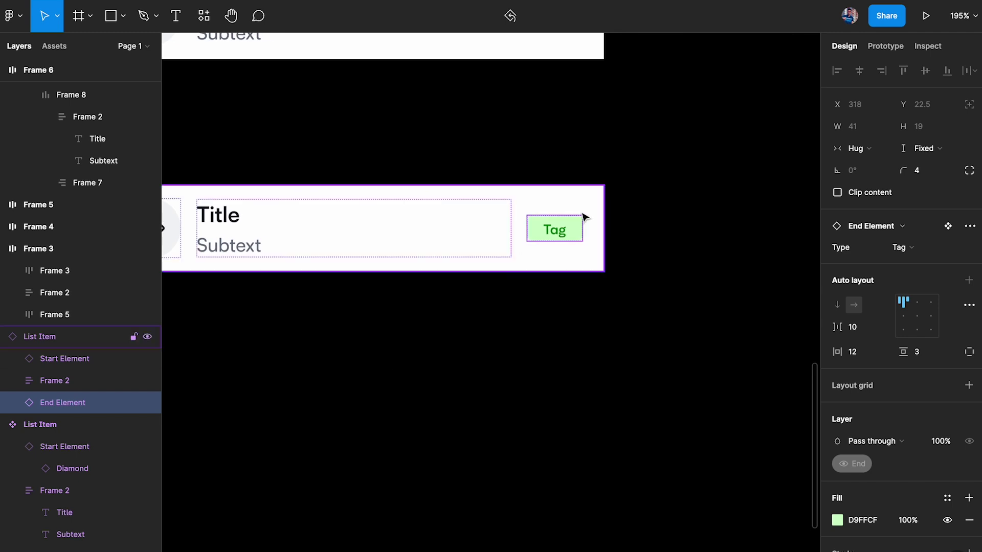
pyautogui.click(925, 255)
pyautogui.click(923, 234)
pyautogui.click(920, 248)
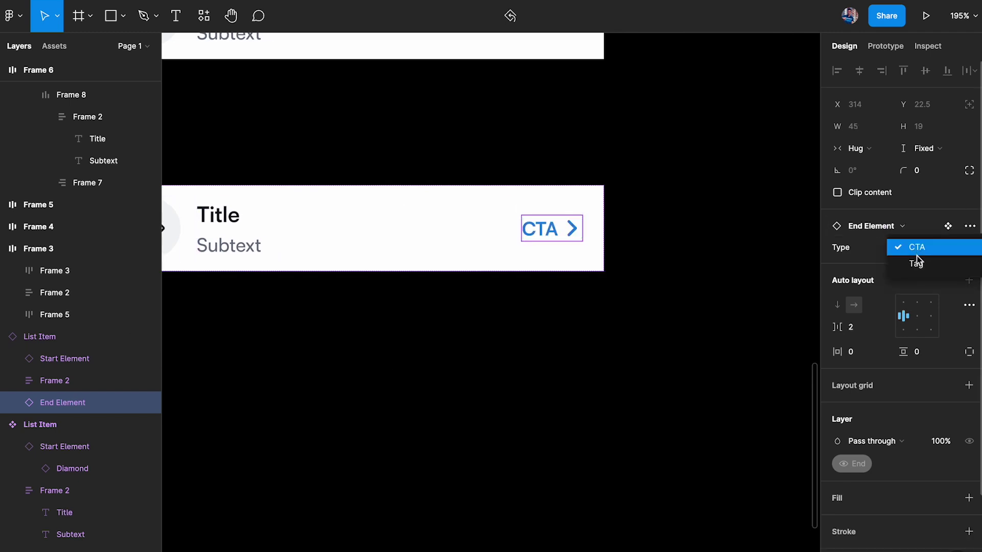
pyautogui.click(916, 260)
pyautogui.hscroll(-8, 651, 309)
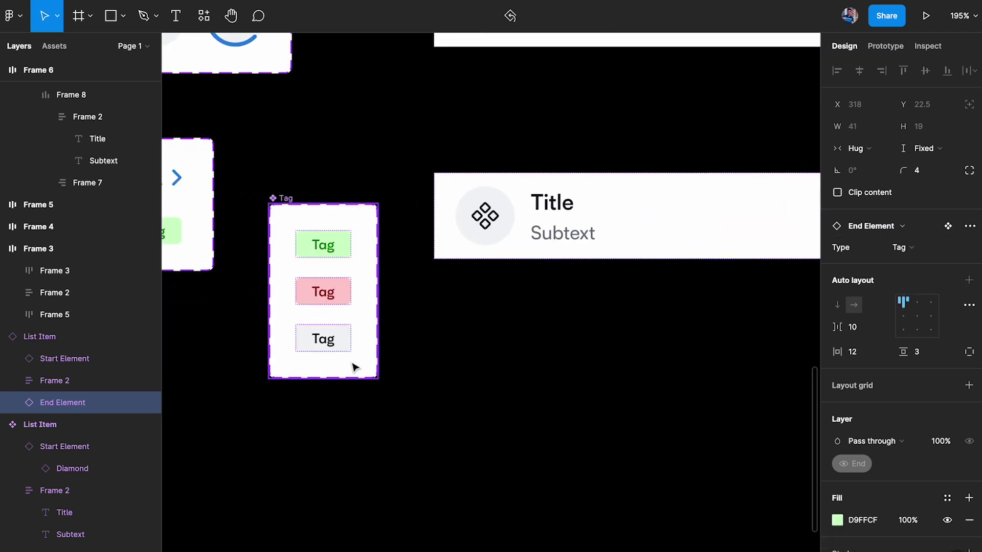
# Move the Tag component set up so its top edge lines up with the End Element set
pyautogui.hscroll(-6, 358, 307)
pyautogui.click(318, 233)
pyautogui.scroll(3, 321, 223)
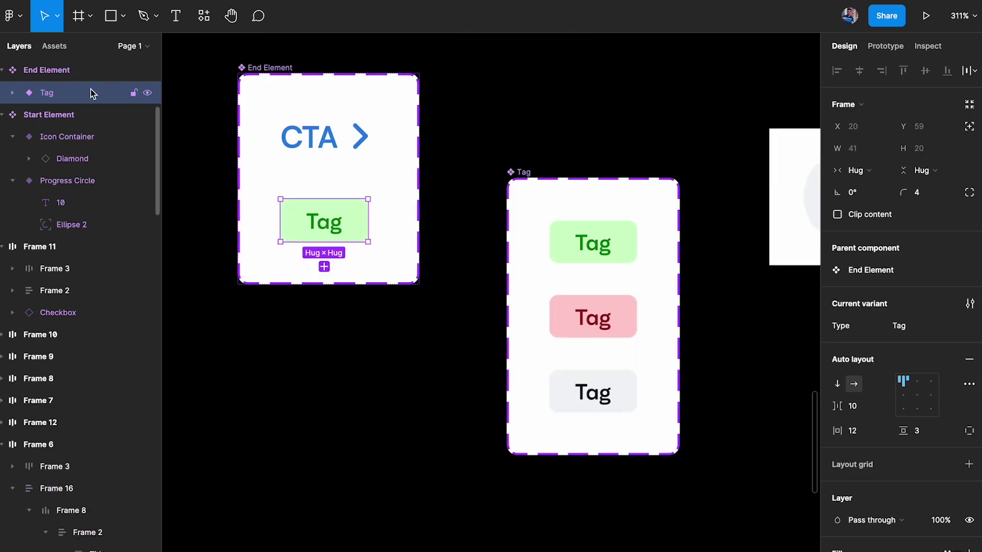
pyautogui.click(520, 172)
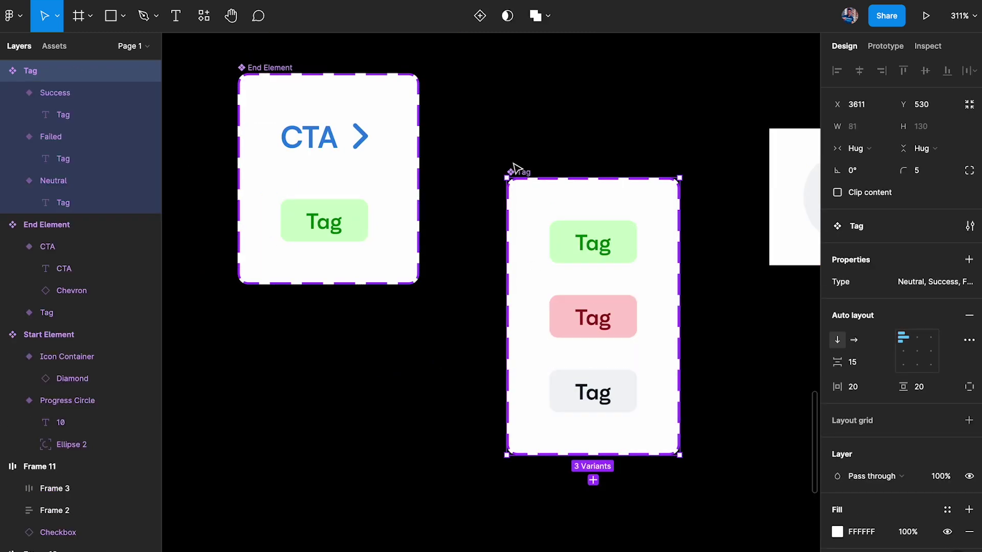
pyautogui.moveTo(520, 172); pyautogui.dragTo(515, 70)
# Delete the Tag variant from the End Element set and paste an instance of the green Success tag on the canvas below it
pyautogui.click(59, 308)
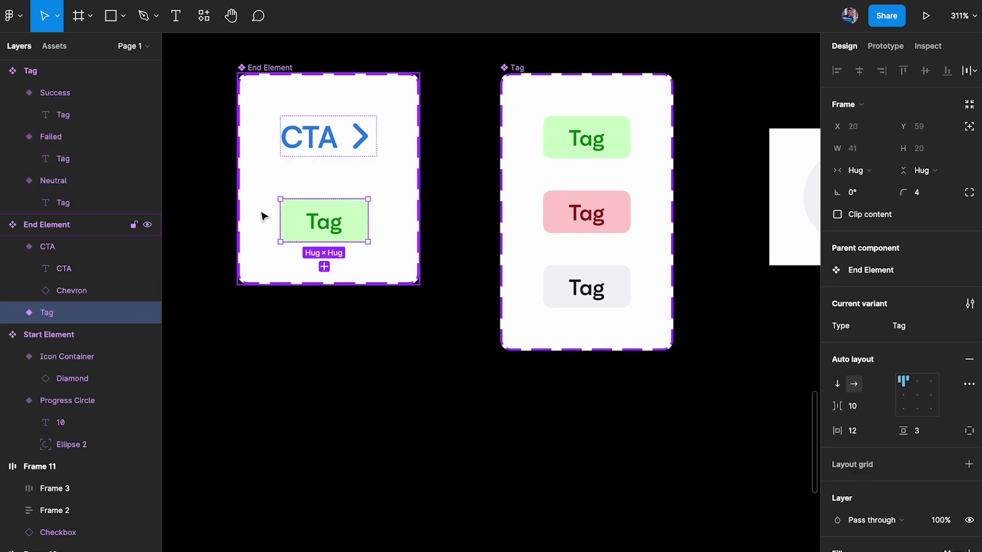
pyautogui.press('Delete')
pyautogui.click(603, 146)
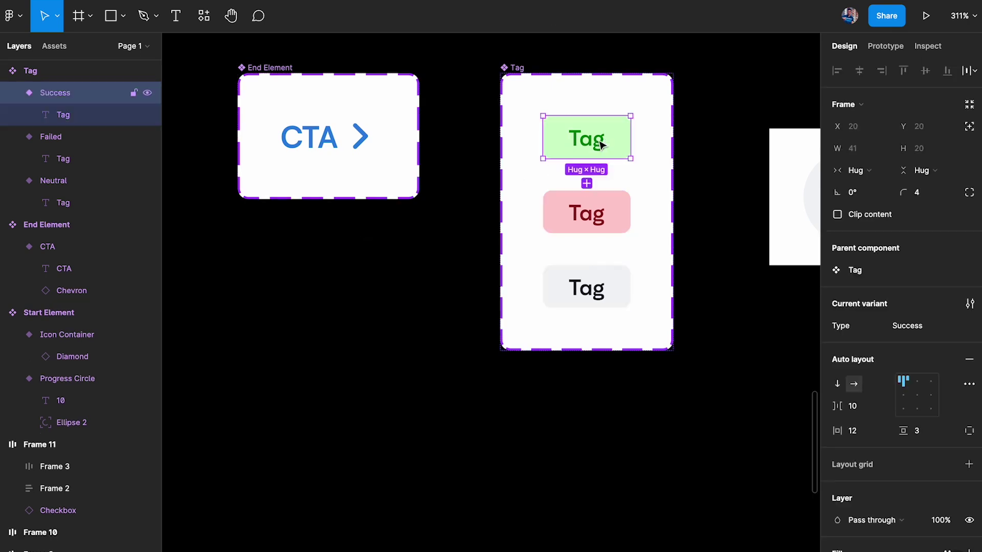
pyautogui.hotkey('ctrl', 'c')
pyautogui.hotkey('ctrl', 'v')
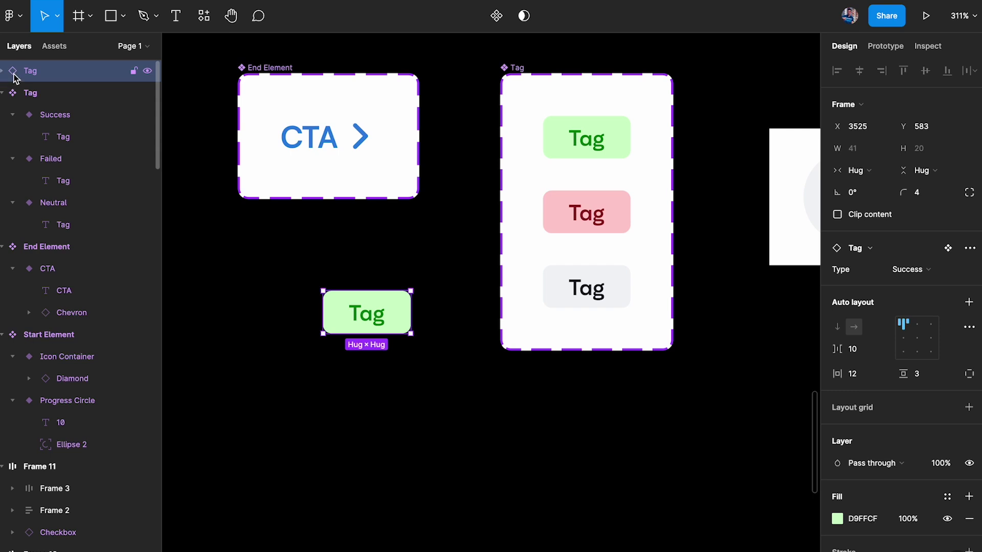
# Wrap the pasted Success tag instance in a new component and expand it down to the nested instance
pyautogui.click(497, 17)
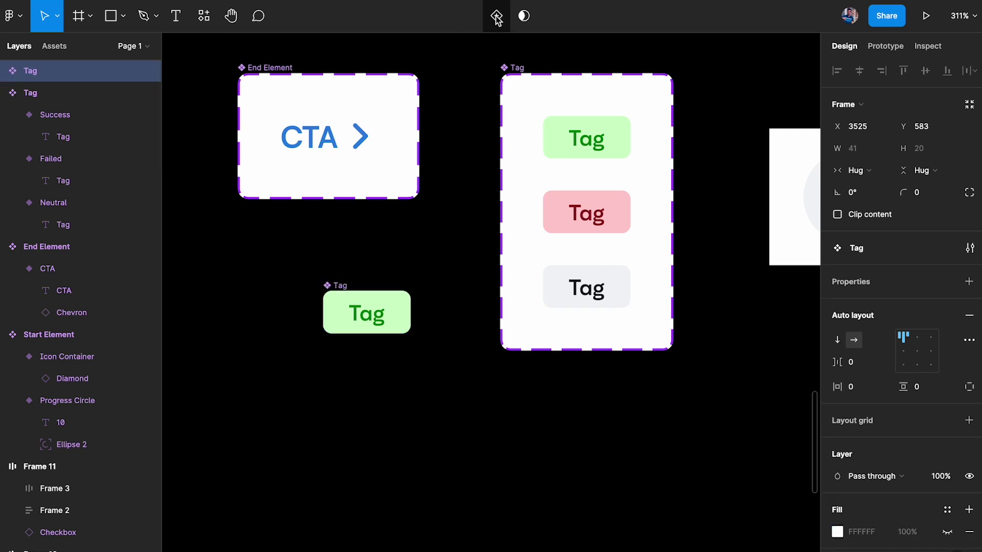
pyautogui.click(3, 71)
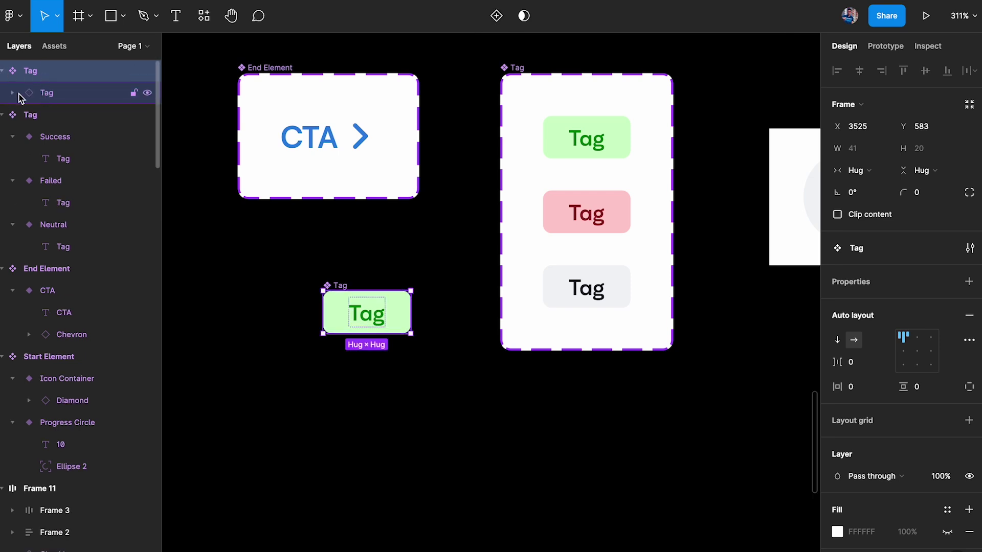
pyautogui.click(14, 94)
pyautogui.click(44, 95)
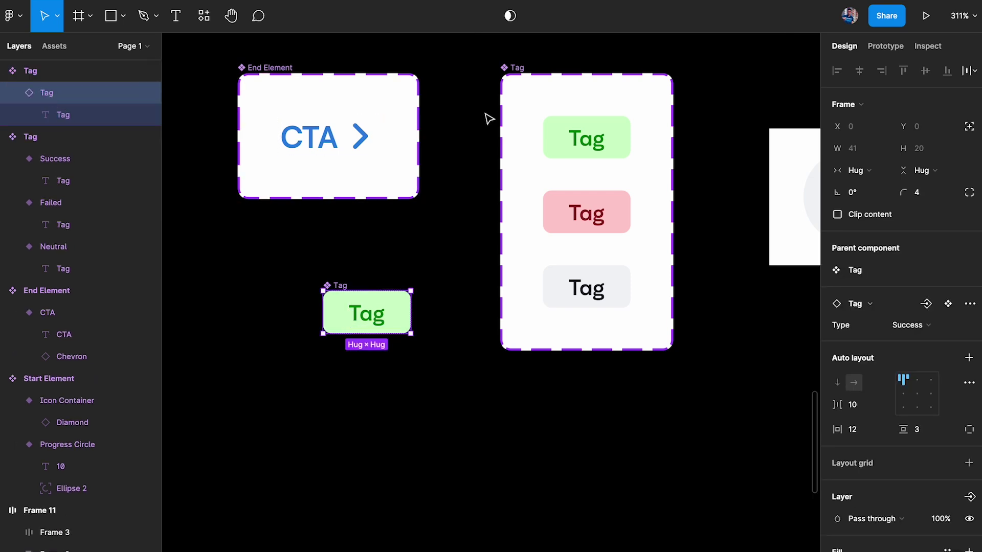
# Rename the new tag component as End Element
pyautogui.doubleClick(344, 287)
pyautogui.write('End ELemen')
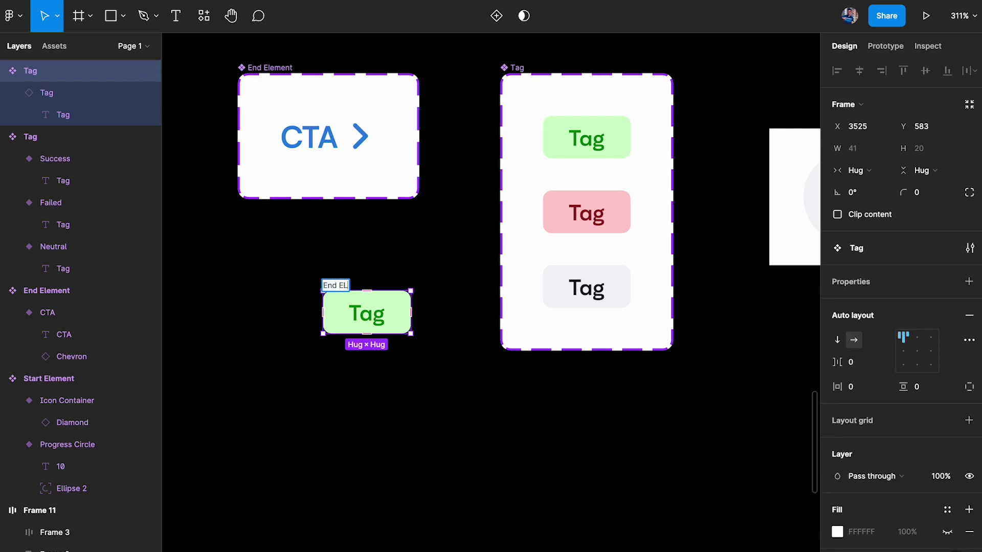
pyautogui.press('BackSpace')
pyautogui.press('BackSpace')
pyautogui.press('BackSpace')
pyautogui.press('BackSpace')
pyautogui.press('BackSpace')
pyautogui.write('lemen')
pyautogui.press('Return')
# Add the new tag component to the End Element set below CTA and set the variant's Type to Tag
pyautogui.moveTo(358, 295); pyautogui.dragTo(305, 165)
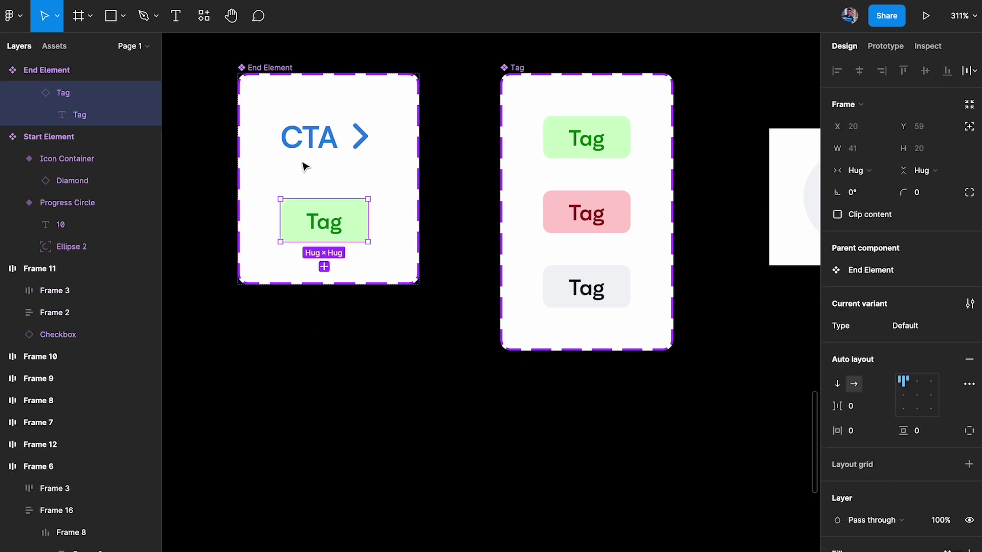
pyautogui.click(252, 120)
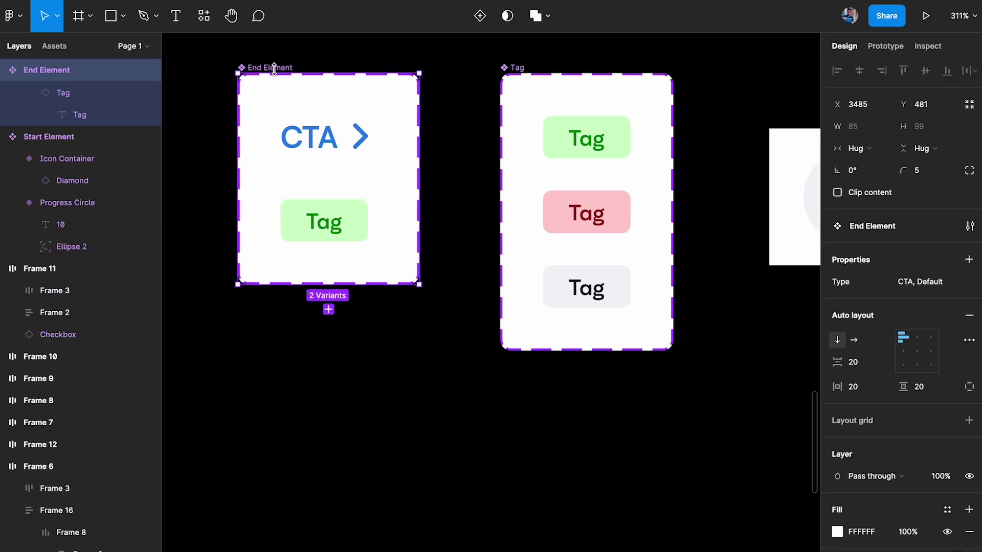
pyautogui.click(310, 137)
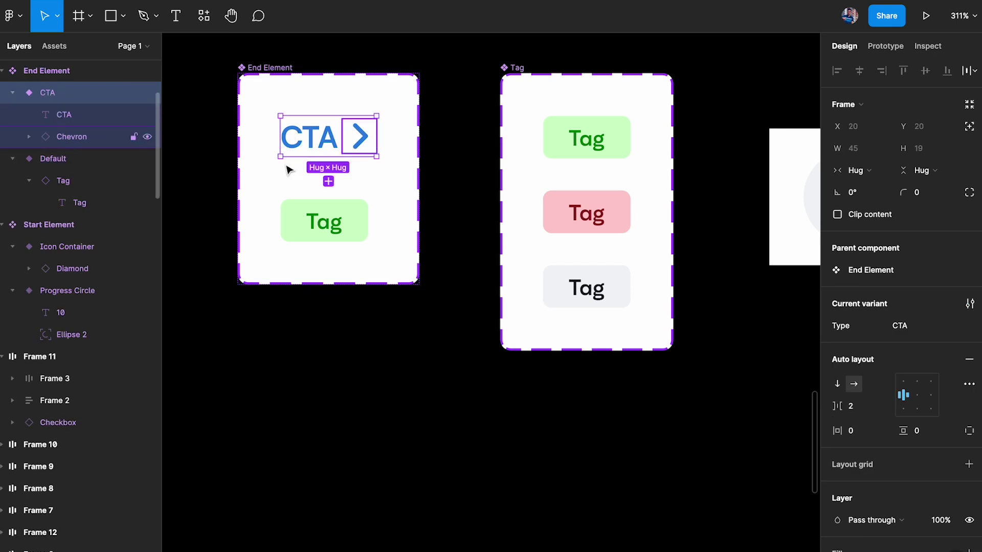
pyautogui.click(323, 215)
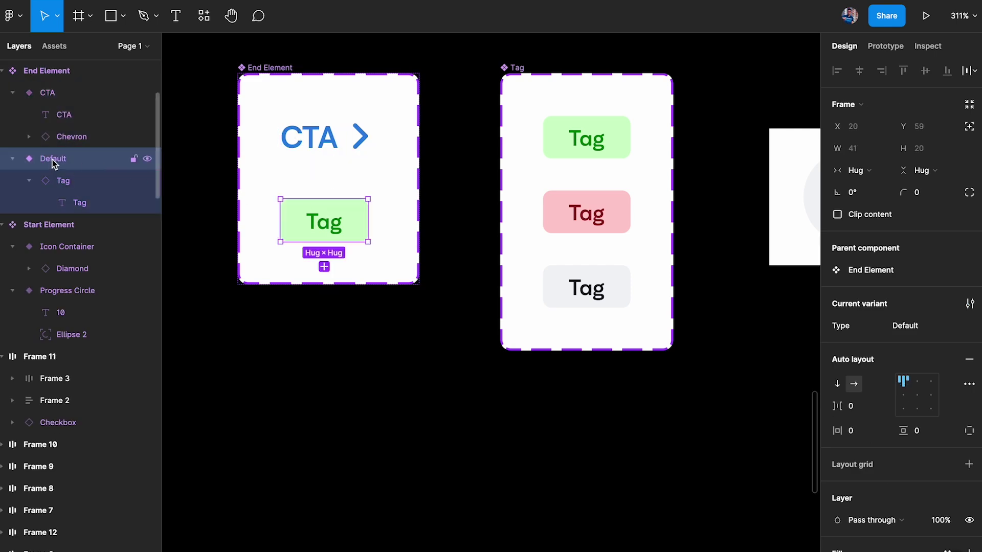
pyautogui.click(931, 331)
pyautogui.write('Tag')
pyautogui.press('Return')
# Rename the component set with the three coloured tags as Tag Element
pyautogui.click(509, 67)
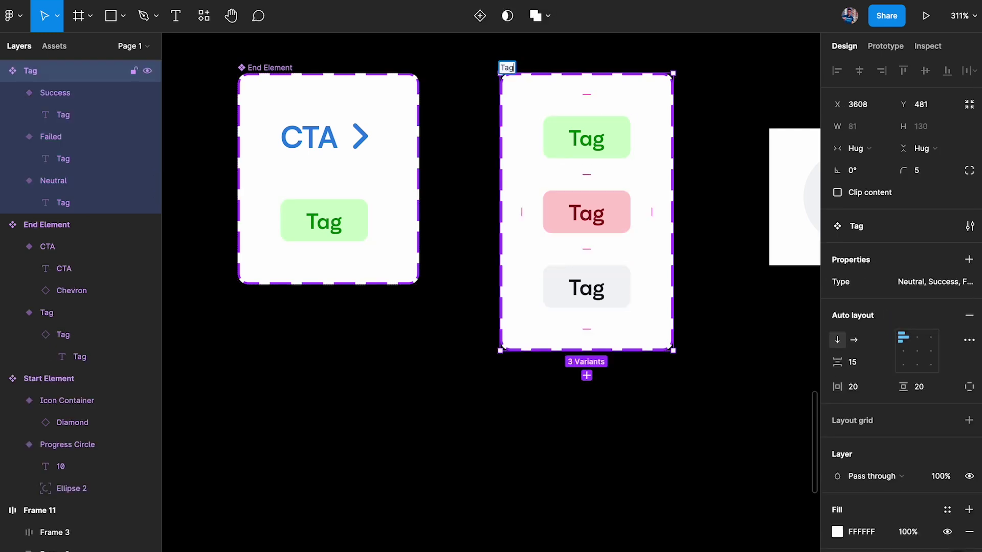
pyautogui.write('Element')
pyautogui.press('Return')
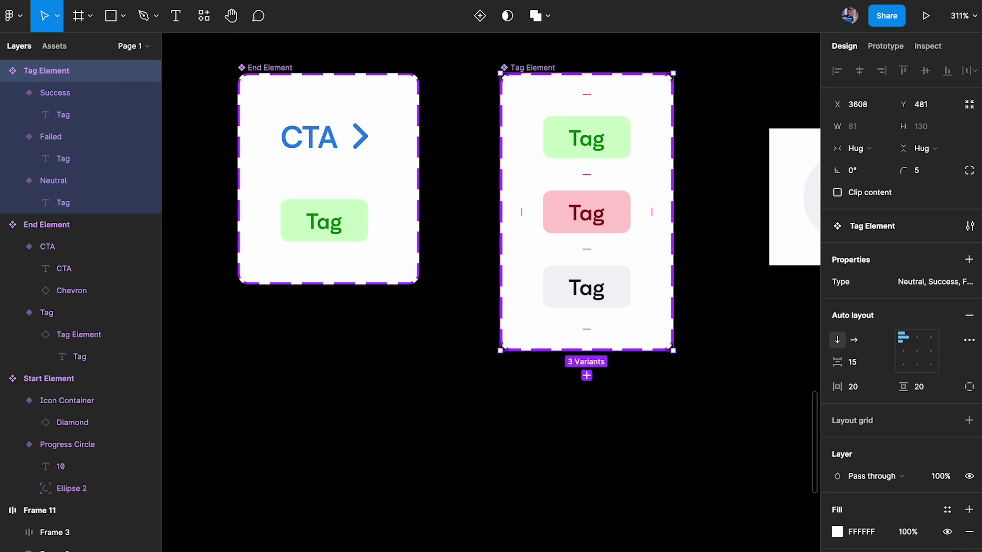
pyautogui.click(332, 222)
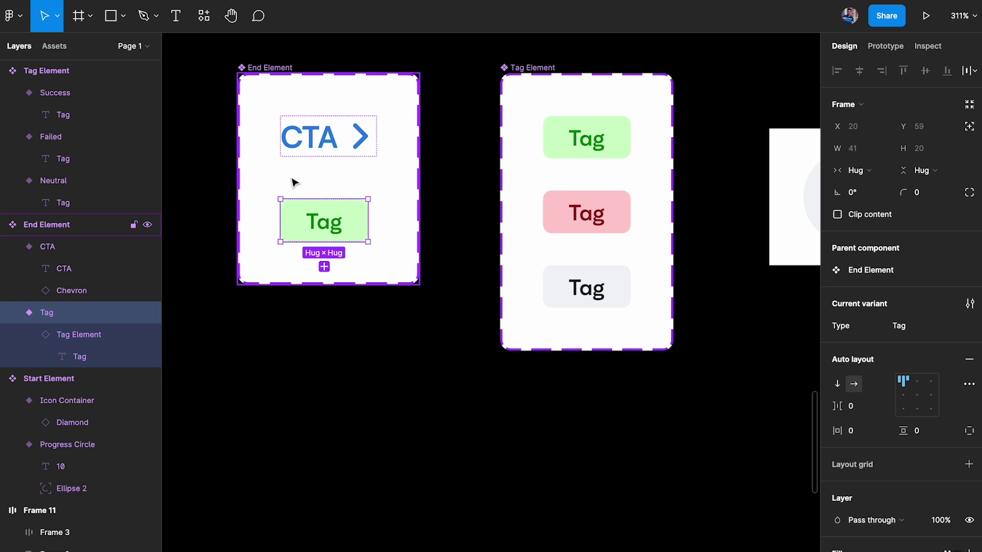
# Reset all changes on the lower List Item instance
pyautogui.scroll(-5, 391, 145)
pyautogui.hscroll(6, 528, 186)
pyautogui.hscroll(3, 544, 193)
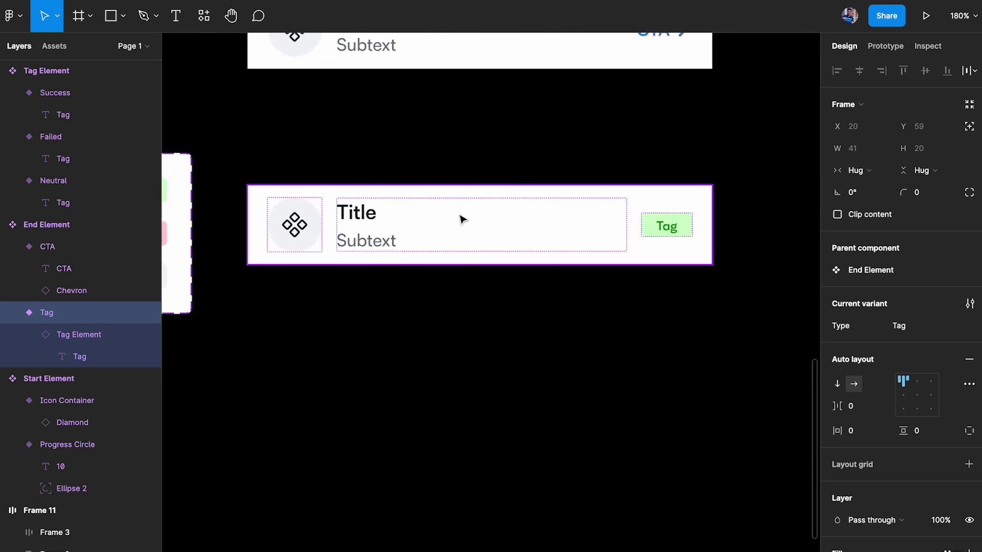
pyautogui.click(461, 217)
pyautogui.scroll(1, 588, 177)
pyautogui.scroll(1, 599, 225)
pyautogui.hscroll(-1, 599, 225)
pyautogui.rightClick(611, 275)
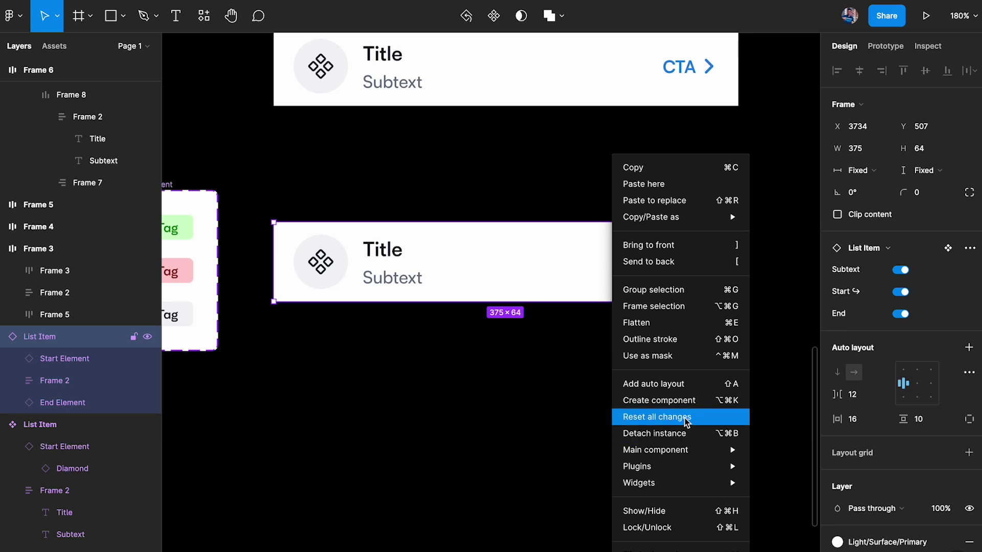
pyautogui.click(660, 417)
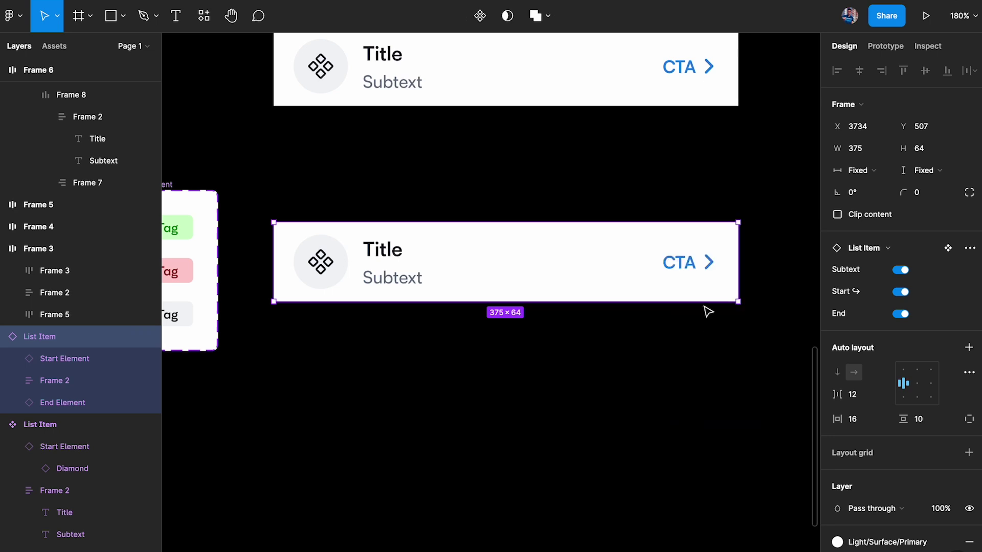
# Set the Type of the lower List Item's End Element to Tag
pyautogui.doubleClick(687, 271)
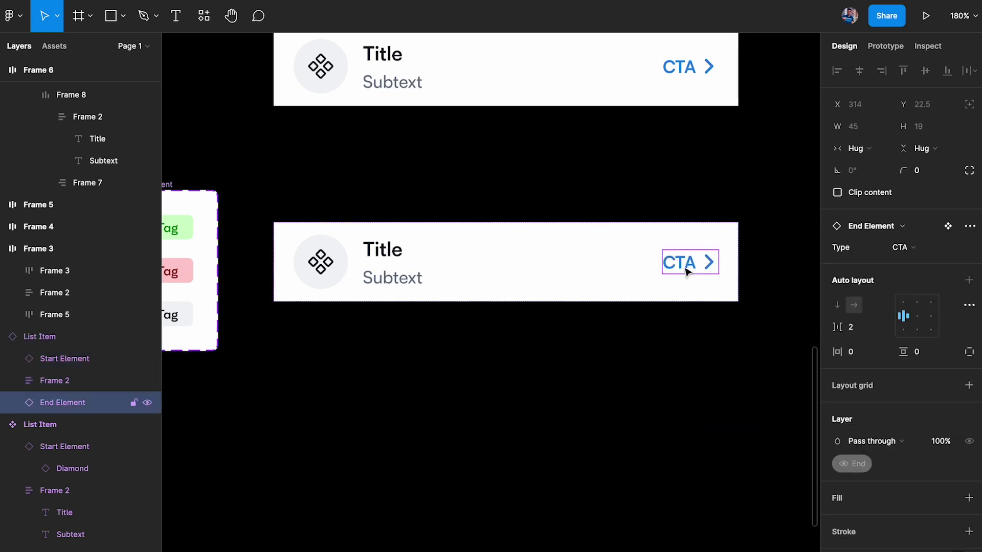
pyautogui.click(916, 248)
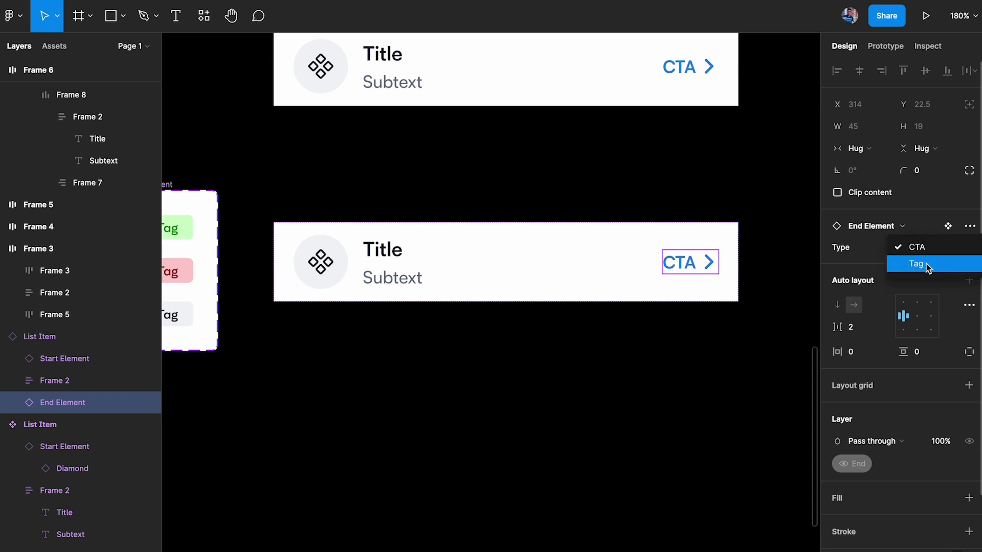
pyautogui.click(919, 263)
pyautogui.hscroll(2, 652, 245)
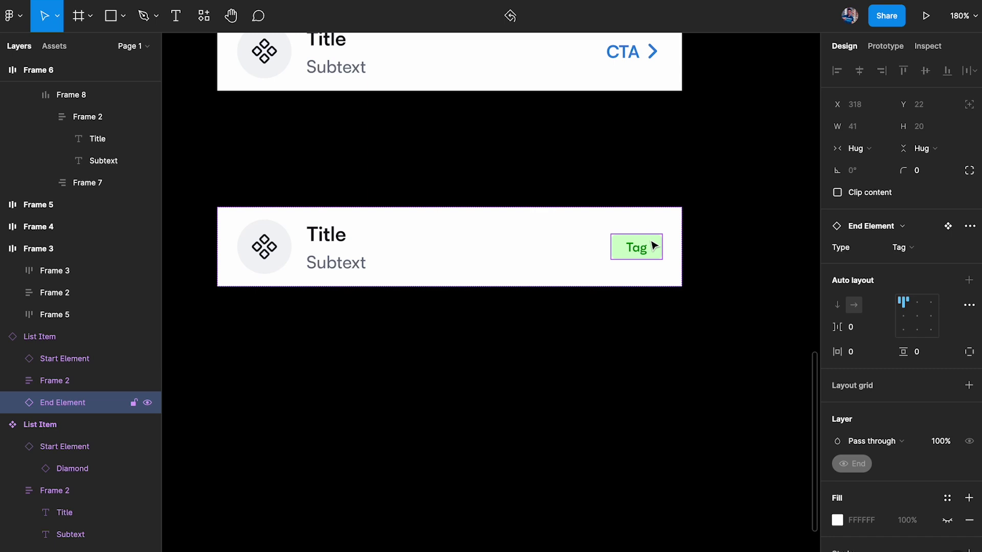
# Check the Type options of the Tag Element nested in the lower List Item without changing the variant
pyautogui.doubleClick(655, 246)
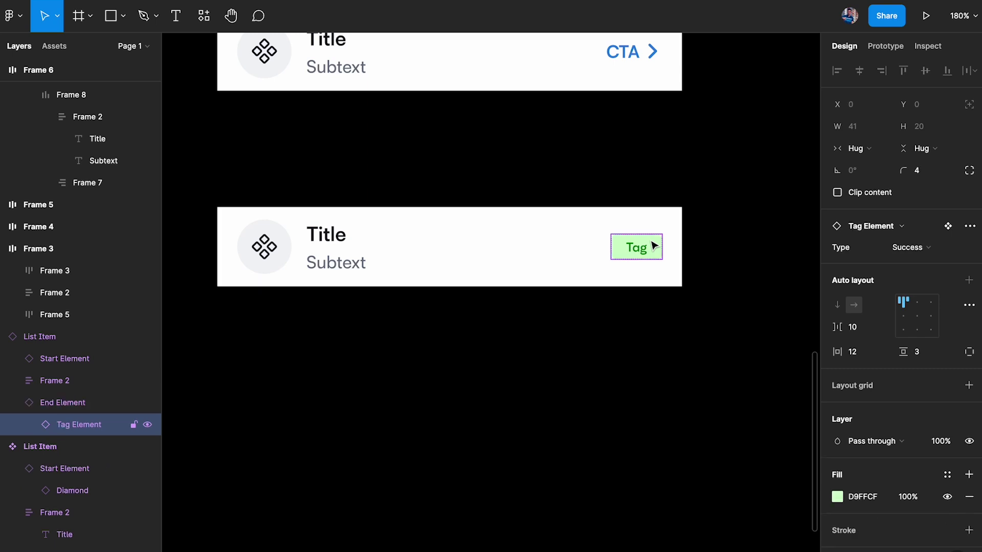
pyautogui.click(906, 249)
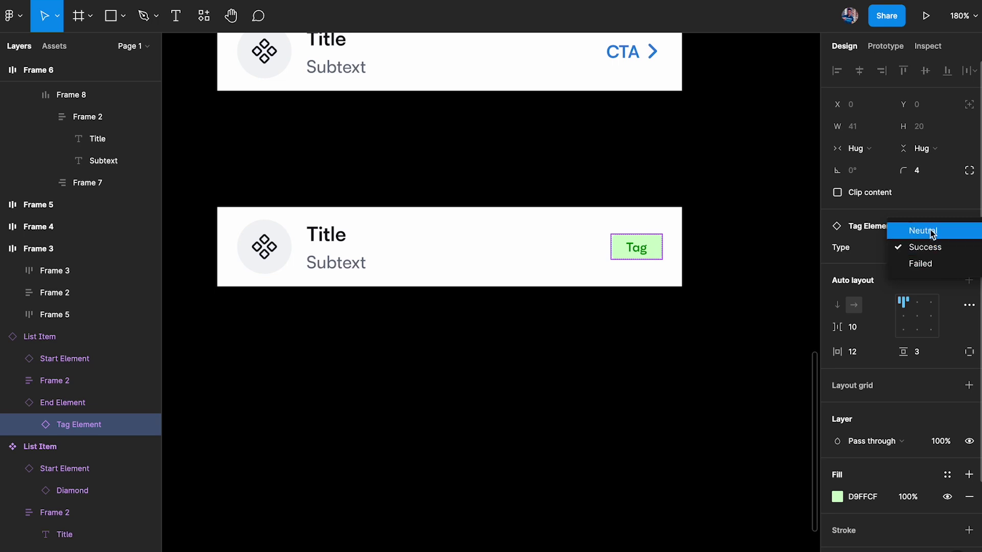
pyautogui.click(608, 184)
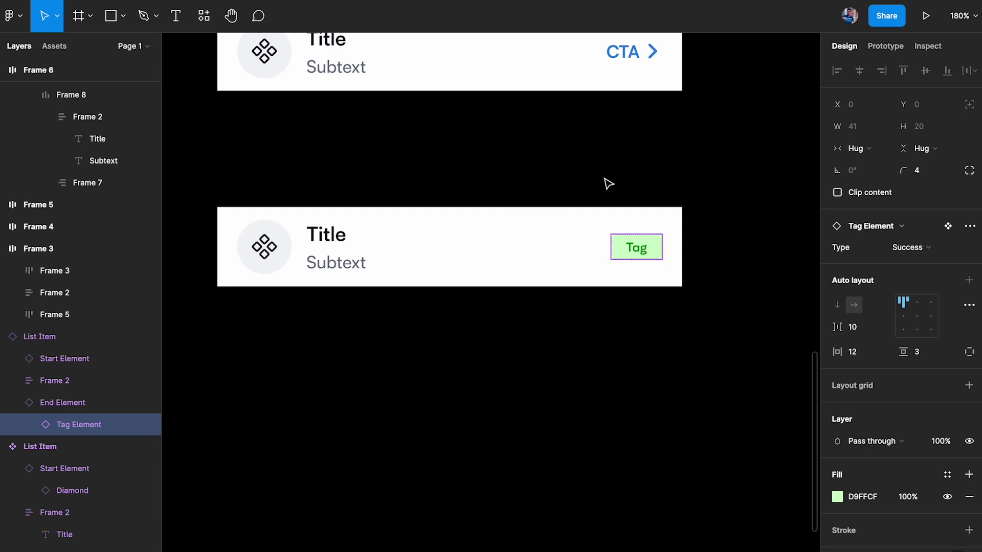
pyautogui.click(609, 184)
# Rename the main List Item's End property as "End ↪" and check it on the lower instance
pyautogui.click(491, 254)
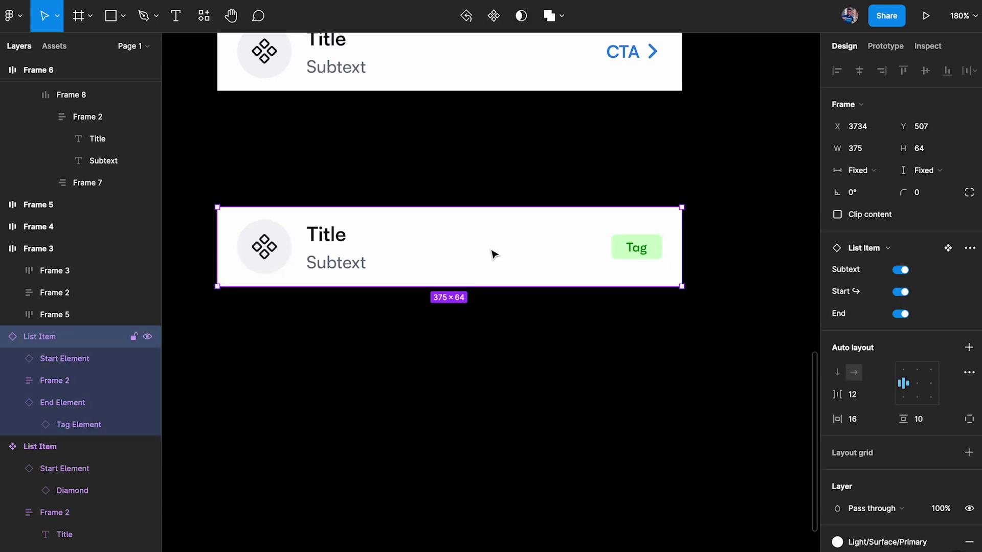
pyautogui.click(523, 89)
pyautogui.doubleClick(848, 348)
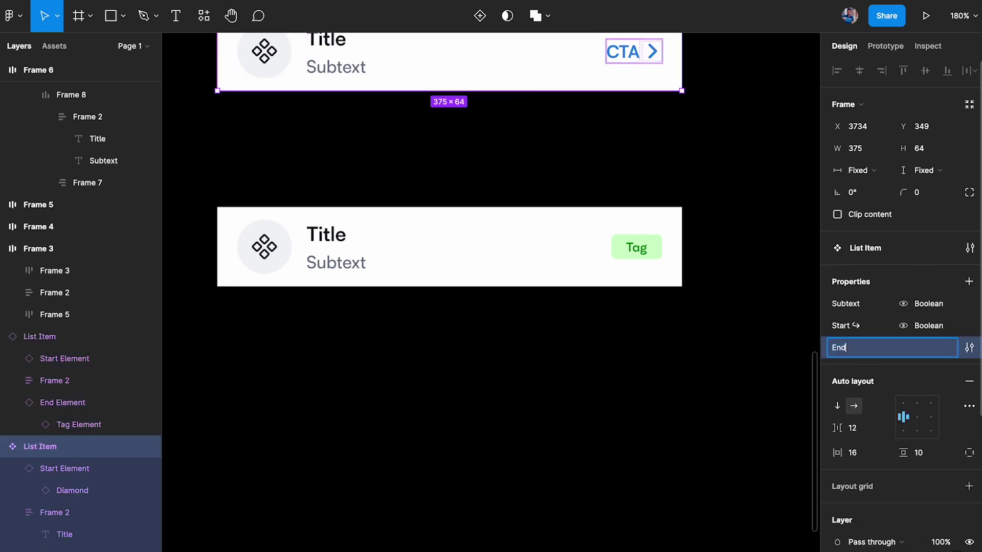
pyautogui.press('ctrl+super+space')
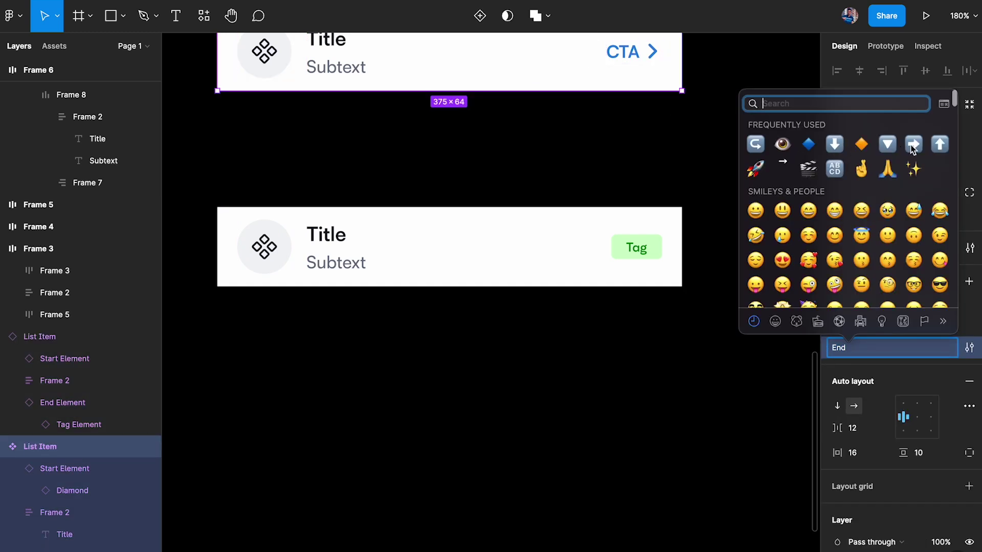
pyautogui.click(756, 144)
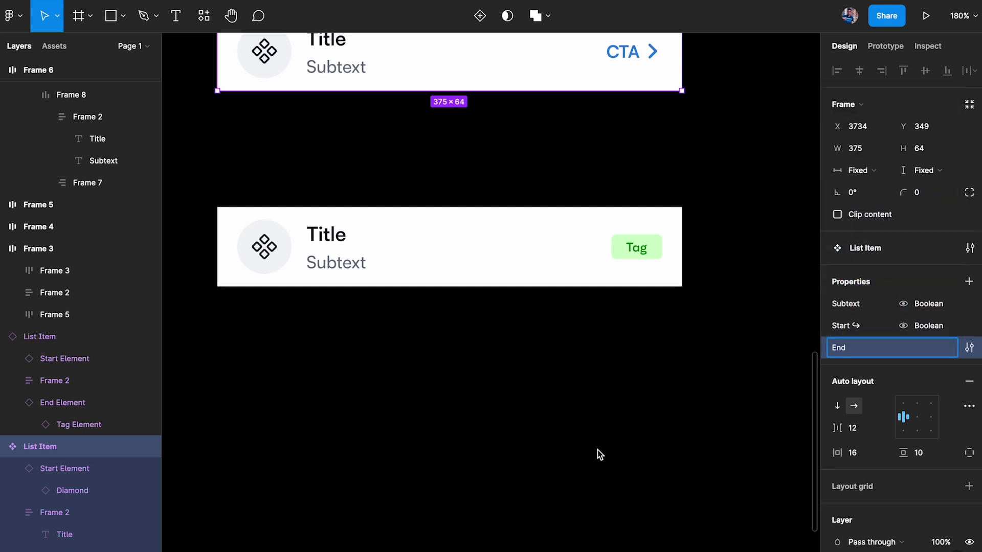
pyautogui.click(614, 397)
pyautogui.click(566, 281)
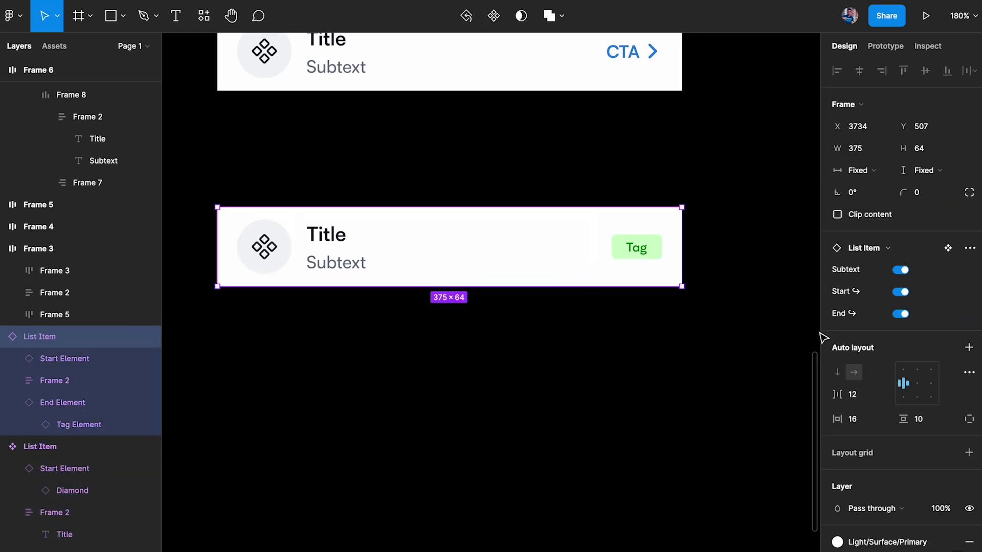
# Rename the Type value of the End Element's Tag variant as "Tag ↪"
pyautogui.click(636, 249)
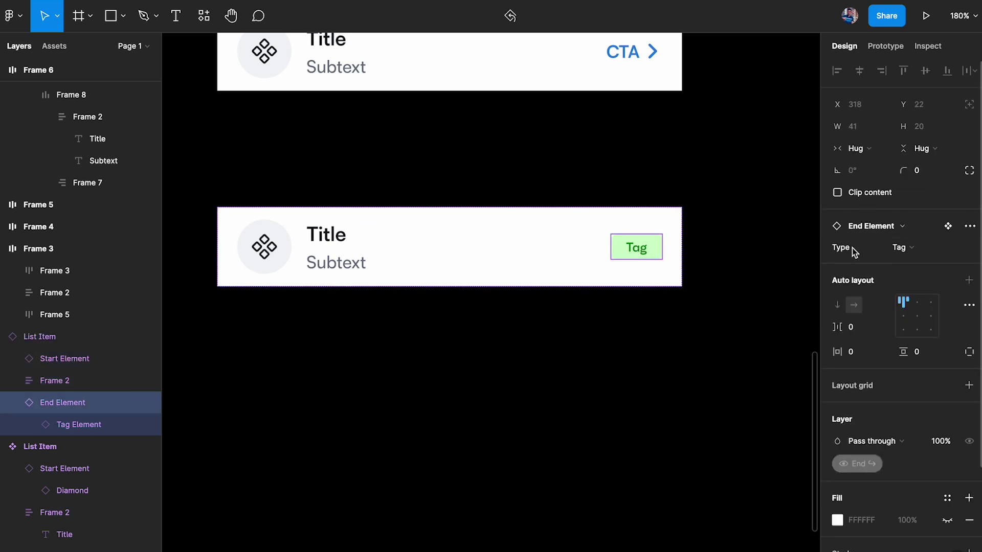
pyautogui.hscroll(-10, 482, 230)
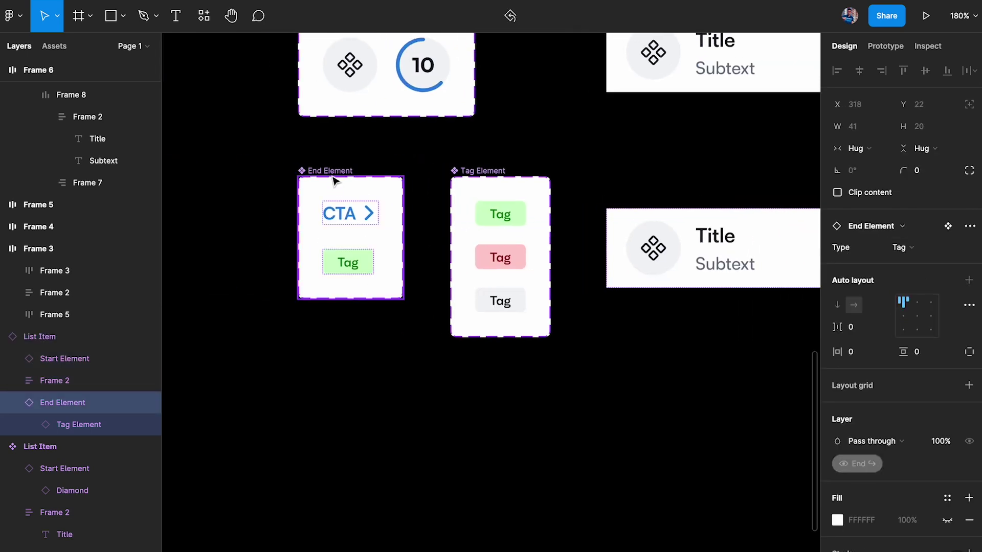
pyautogui.click(336, 185)
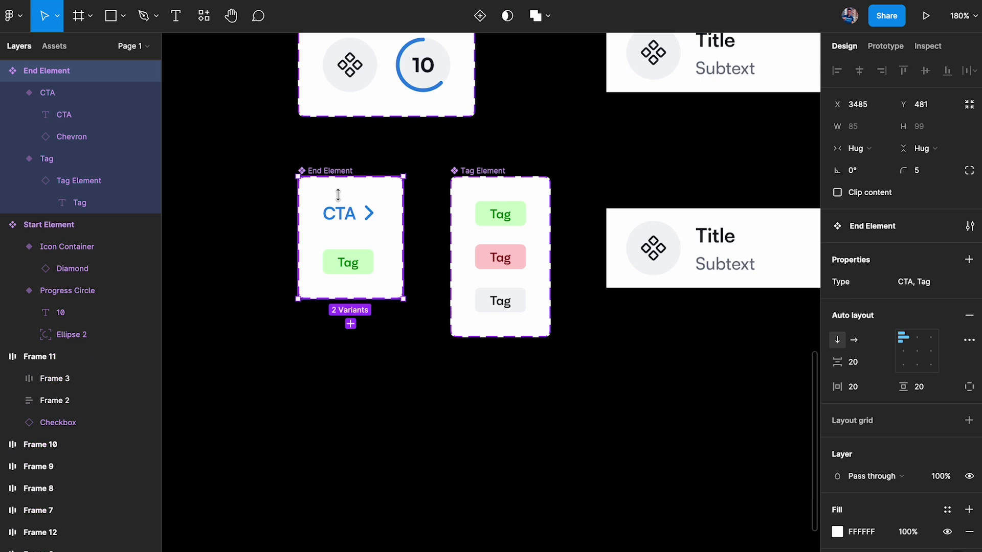
pyautogui.click(361, 266)
pyautogui.click(906, 326)
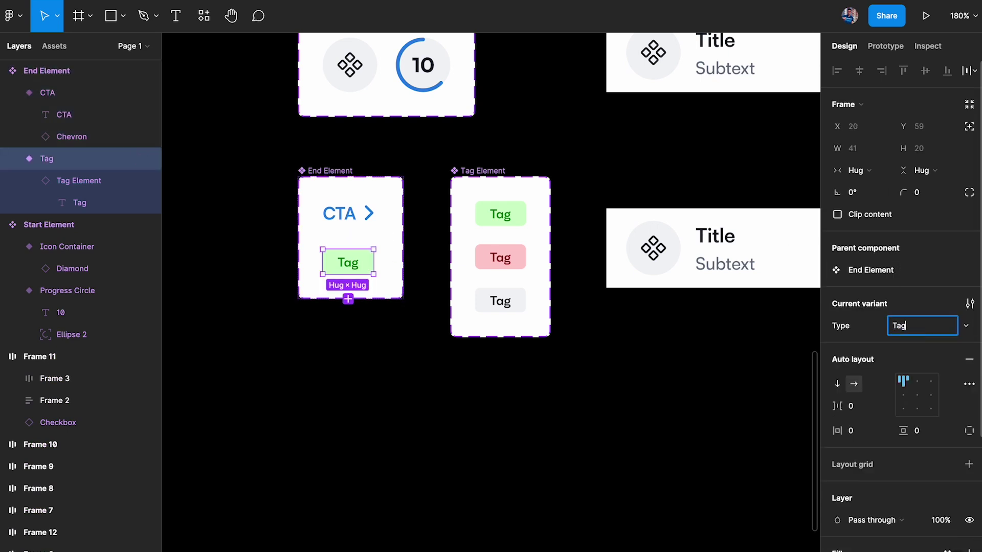
pyautogui.press('ctrl+super+space')
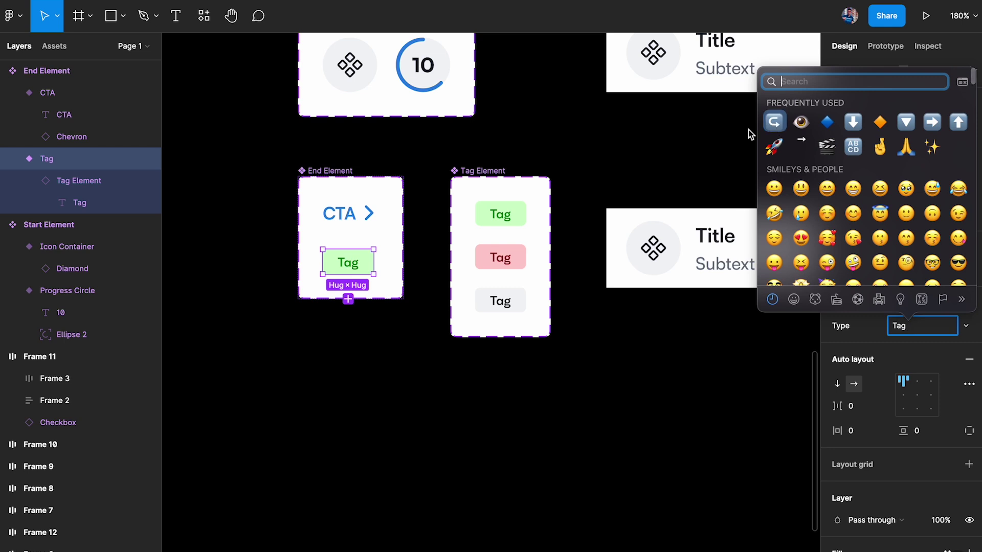
pyautogui.click(775, 122)
pyautogui.click(633, 160)
# Switch the Type of the lower List Item's End Element to CTA and back to "Tag ↪"
pyautogui.hscroll(5, 607, 204)
pyautogui.click(601, 229)
pyautogui.hscroll(2, 601, 229)
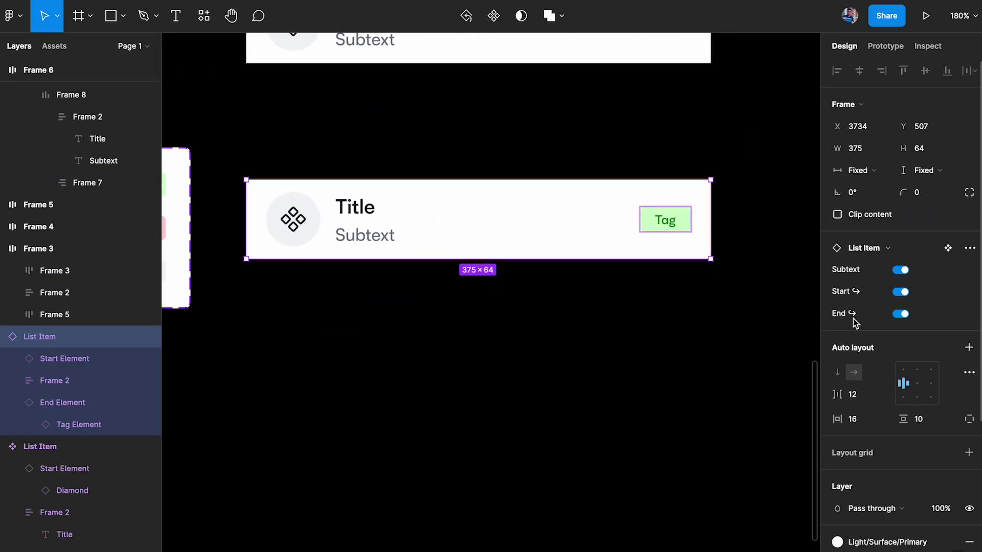
pyautogui.click(661, 224)
pyautogui.click(908, 250)
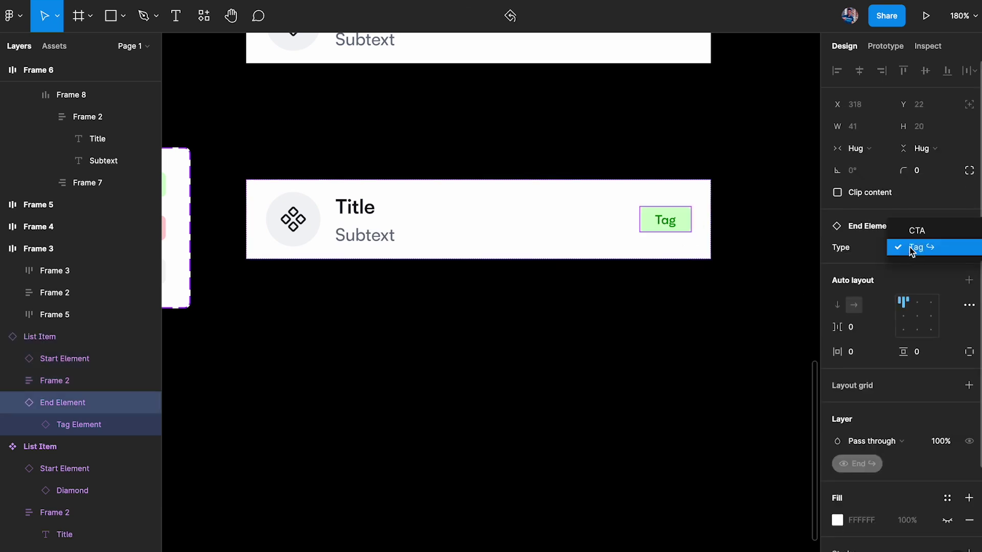
pyautogui.click(913, 231)
pyautogui.click(931, 251)
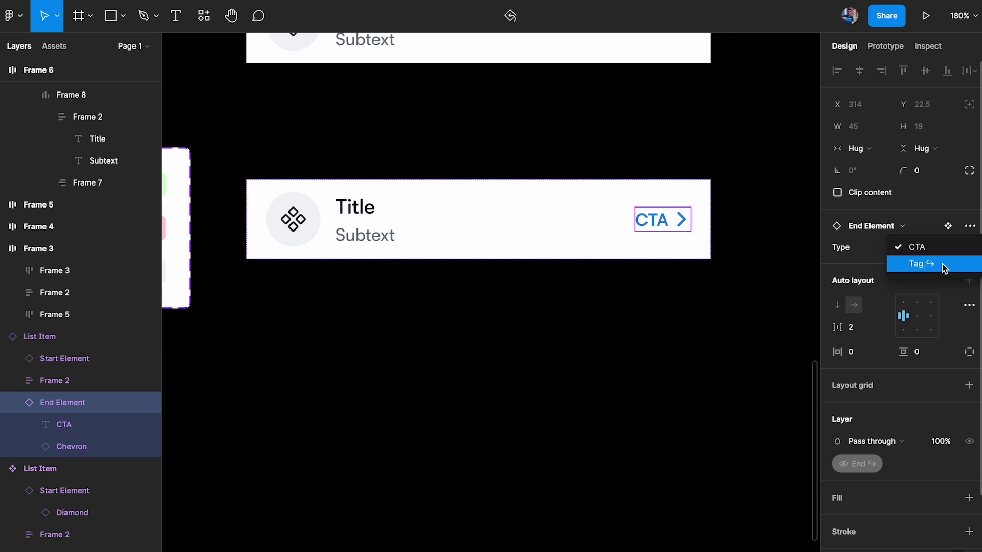
pyautogui.click(944, 266)
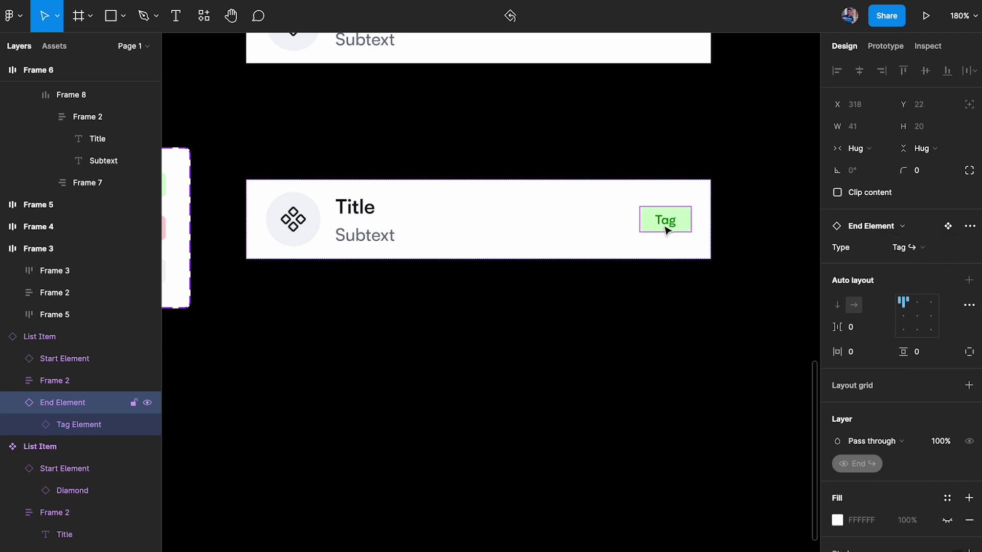
# Try the Failed and Neutral types on the Tag Element nested in the lower List Item
pyautogui.doubleClick(666, 229)
pyautogui.click(922, 248)
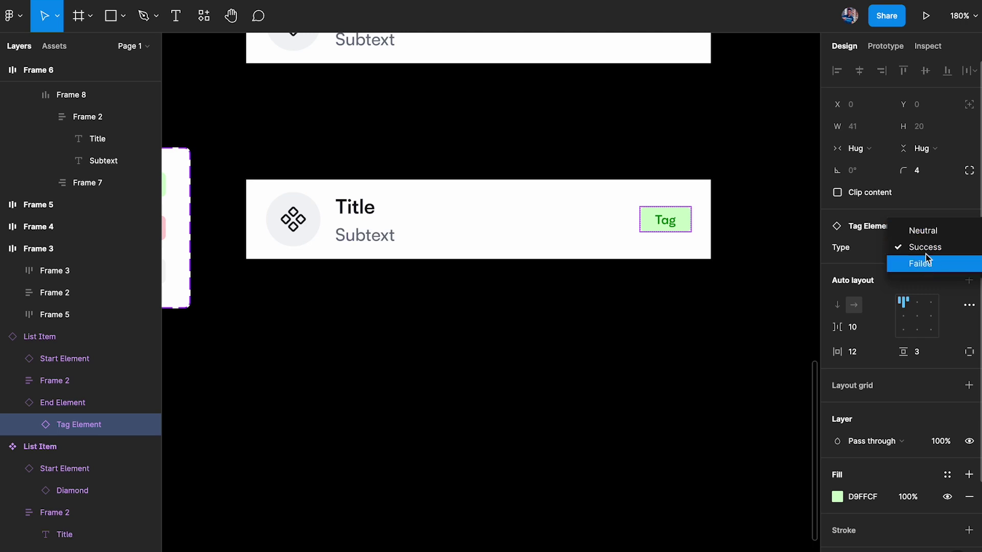
pyautogui.click(920, 263)
pyautogui.click(916, 247)
pyautogui.click(924, 214)
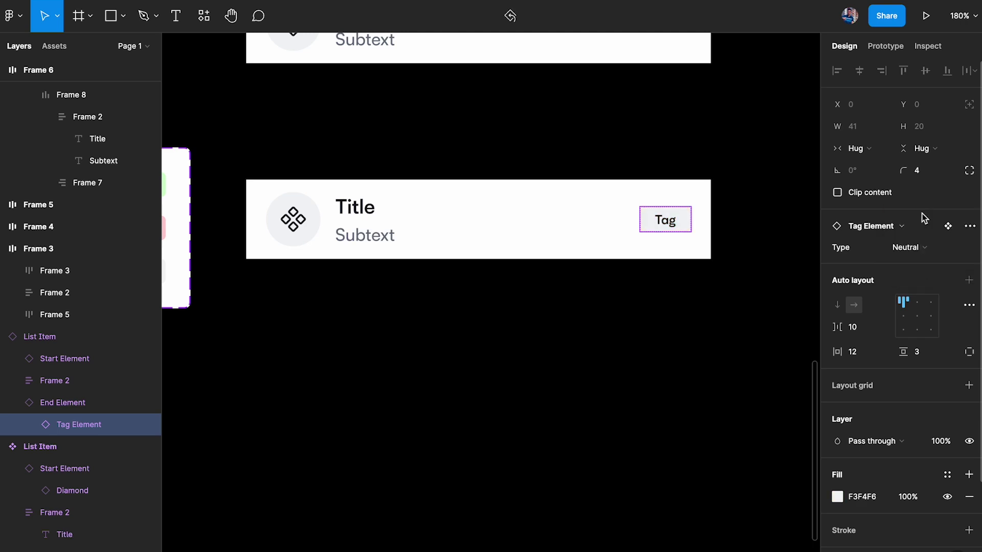
# Move the Success, Failed and Neutral tags out of the Tag Element component set to make them standalone components
pyautogui.click(772, 340)
pyautogui.press('-')
pyautogui.hotkey('shift', '1')
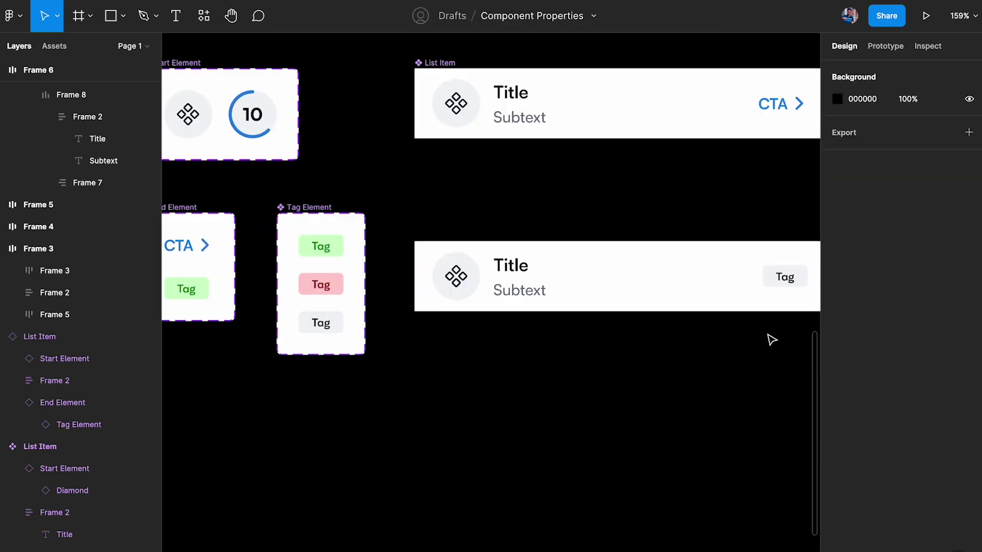
pyautogui.scroll(-2, 772, 340)
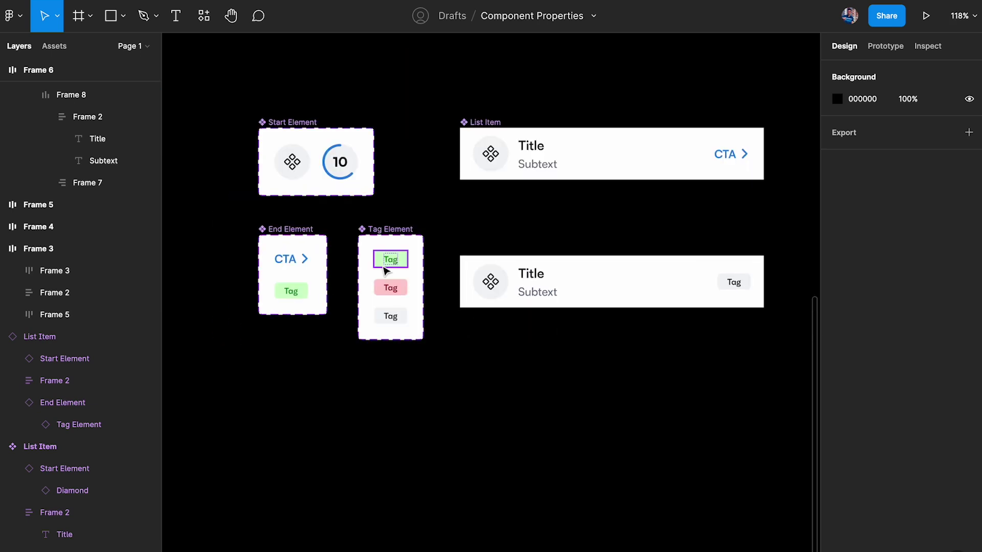
pyautogui.scroll(3, 386, 270)
pyautogui.click(385, 224)
pyautogui.moveTo(332, 247); pyautogui.dragTo(417, 373)
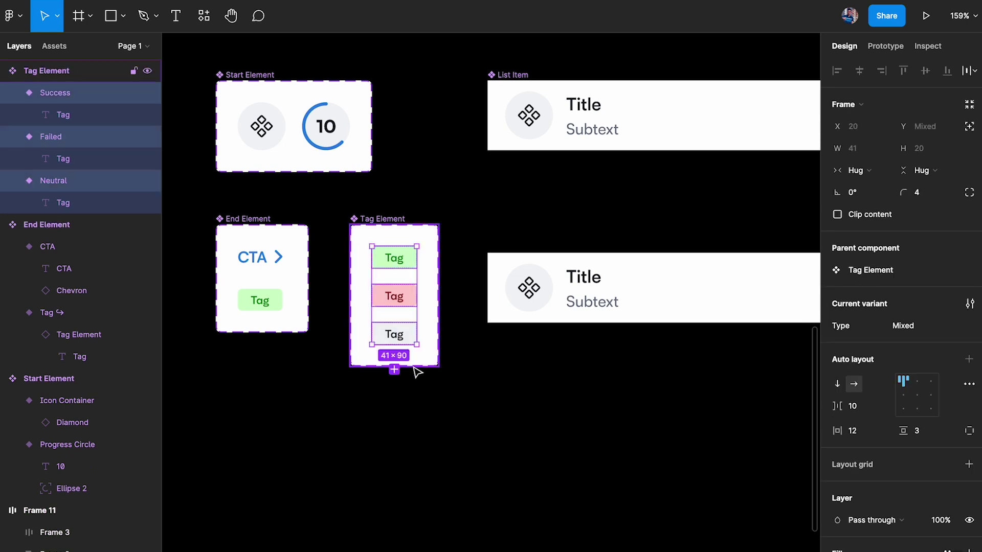
pyautogui.moveTo(396, 285); pyautogui.dragTo(376, 285)
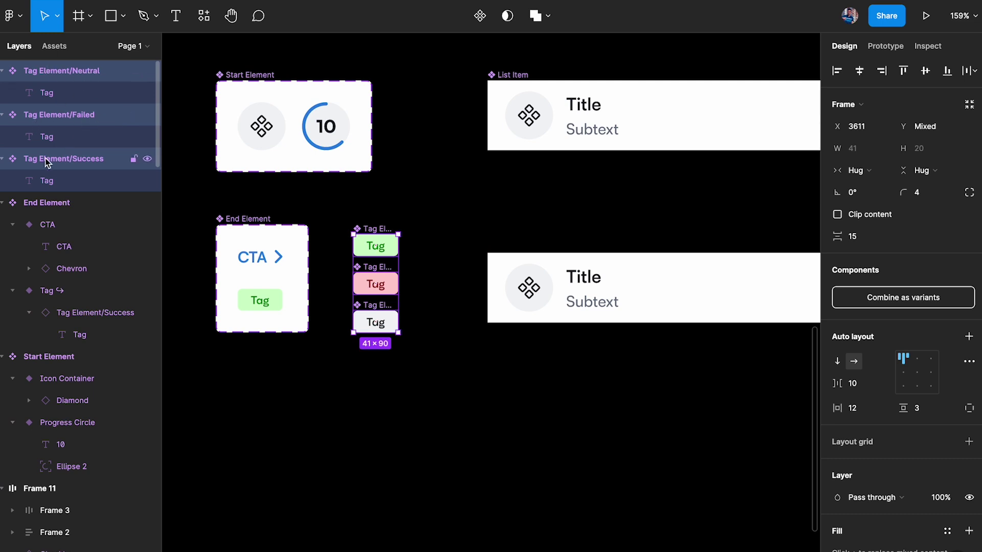
# Reset all changes on the lower List Item instance and set its End Element's Type to "Tag ↪"
pyautogui.click(263, 301)
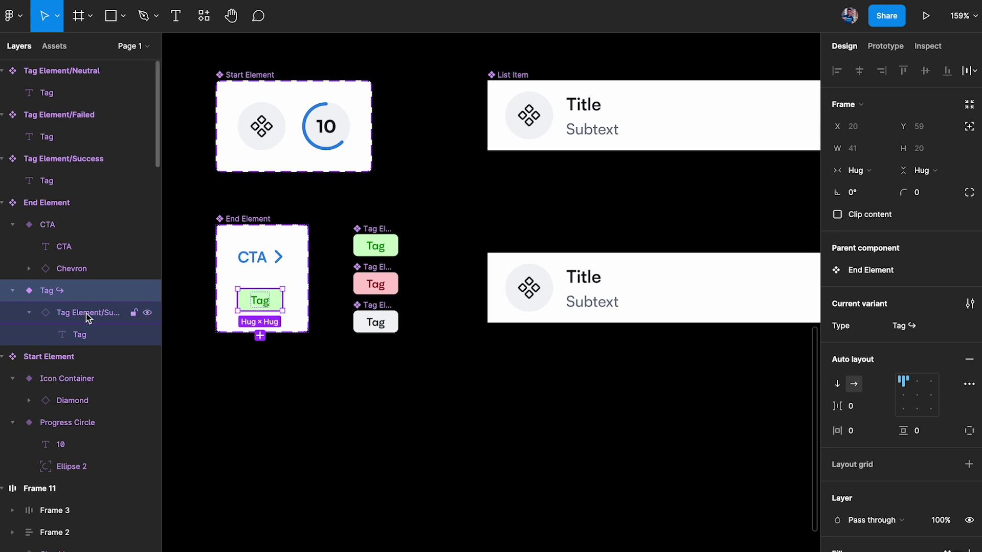
pyautogui.hscroll(5, 557, 293)
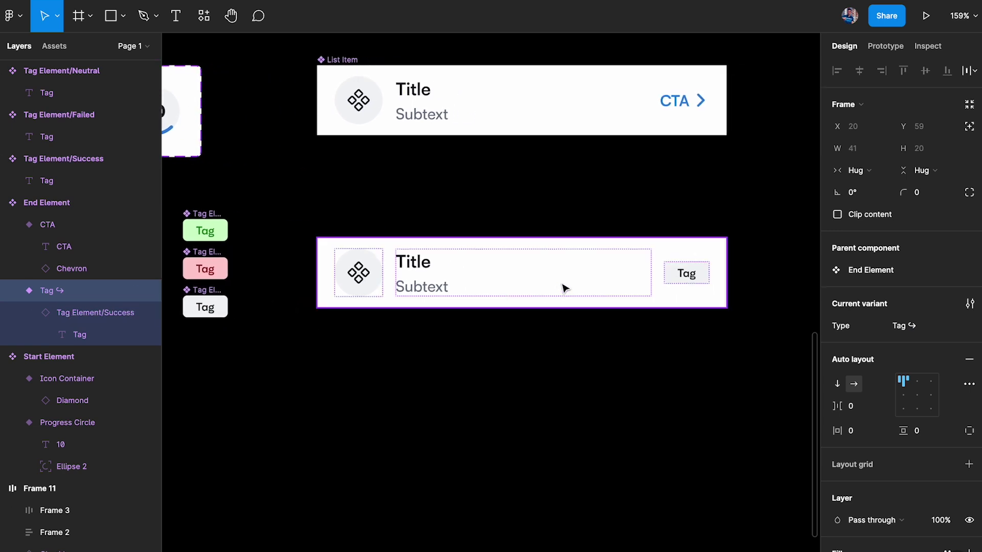
pyautogui.rightClick(504, 244)
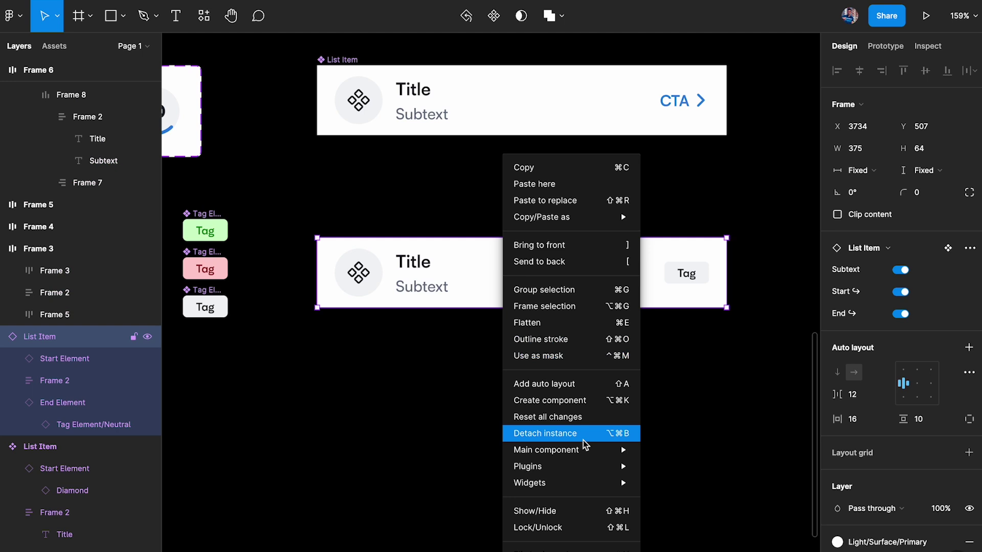
pyautogui.click(580, 416)
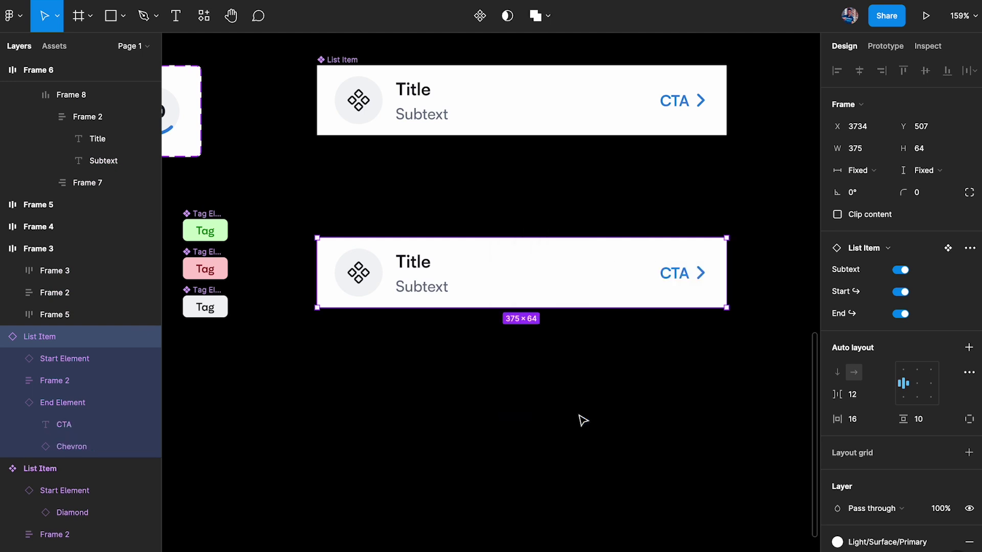
pyautogui.click(672, 278)
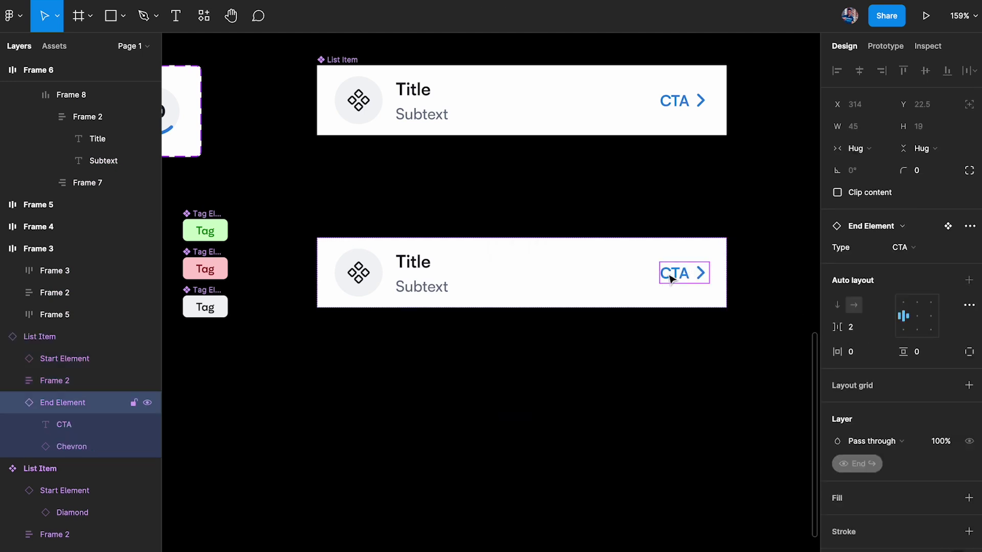
pyautogui.click(901, 248)
pyautogui.click(911, 264)
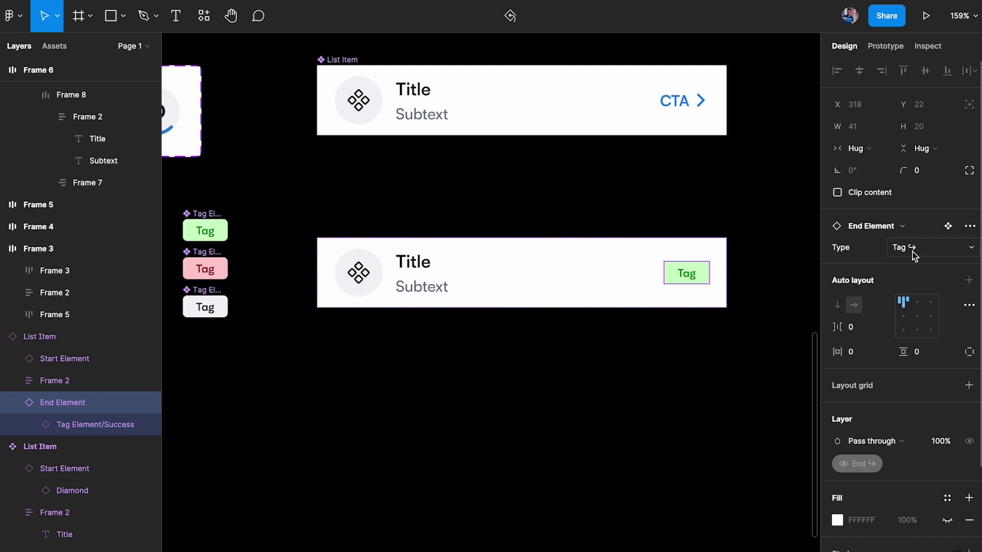
# Create an instance swap property named "Tag Swap" for the tag nested in the End Element's Tag variant, with Success as its value
pyautogui.hscroll(-6, 747, 319)
pyautogui.scroll(2, 478, 307)
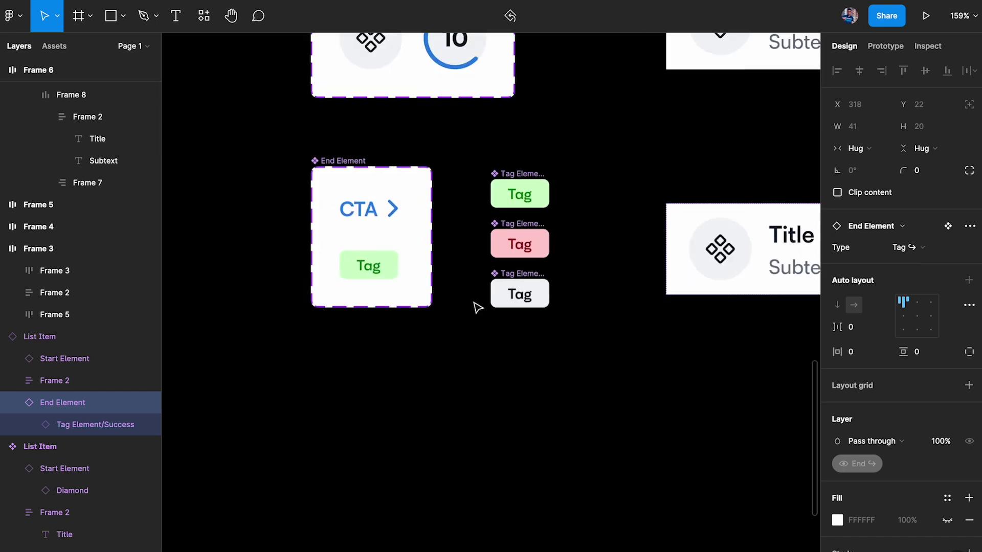
pyautogui.click(378, 274)
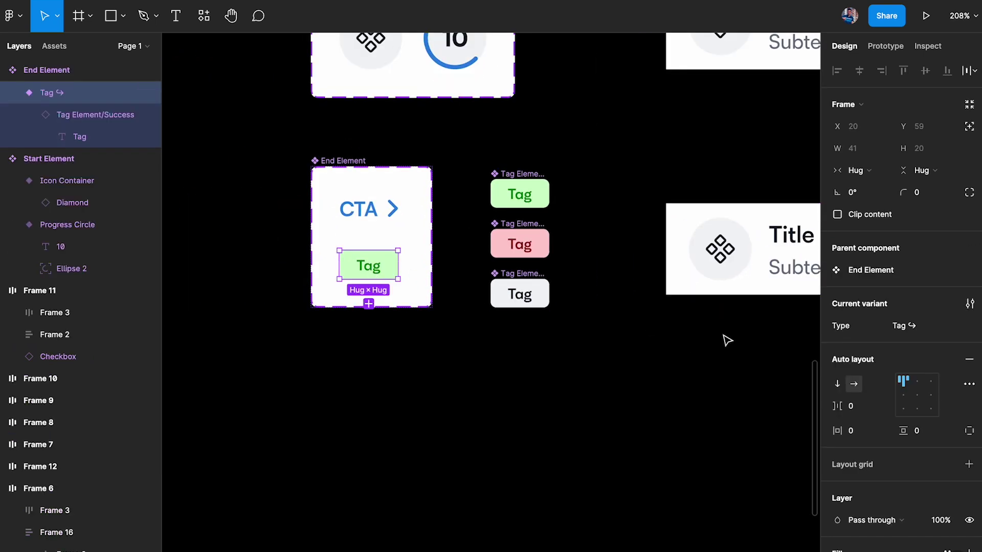
pyautogui.click(83, 117)
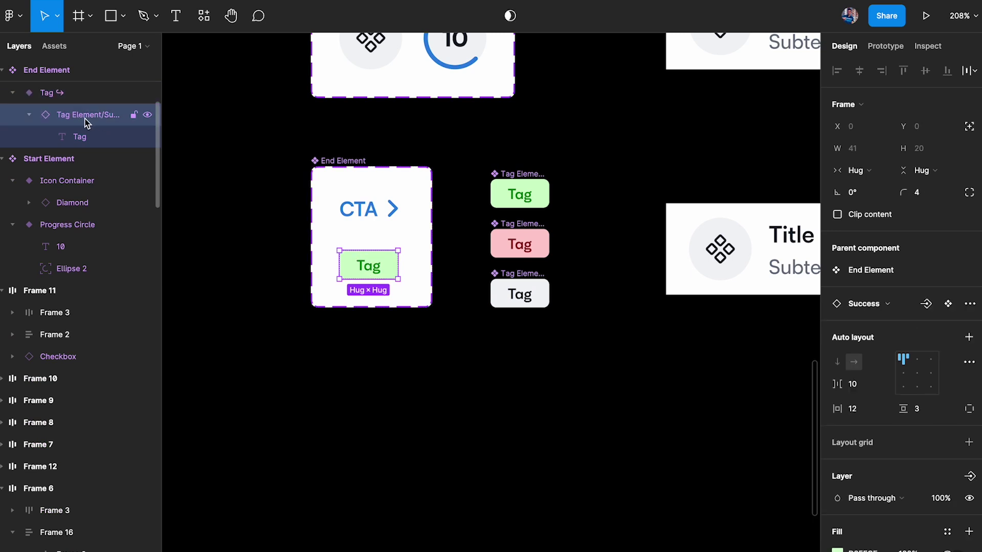
pyautogui.click(927, 305)
pyautogui.write('Tag Swap')
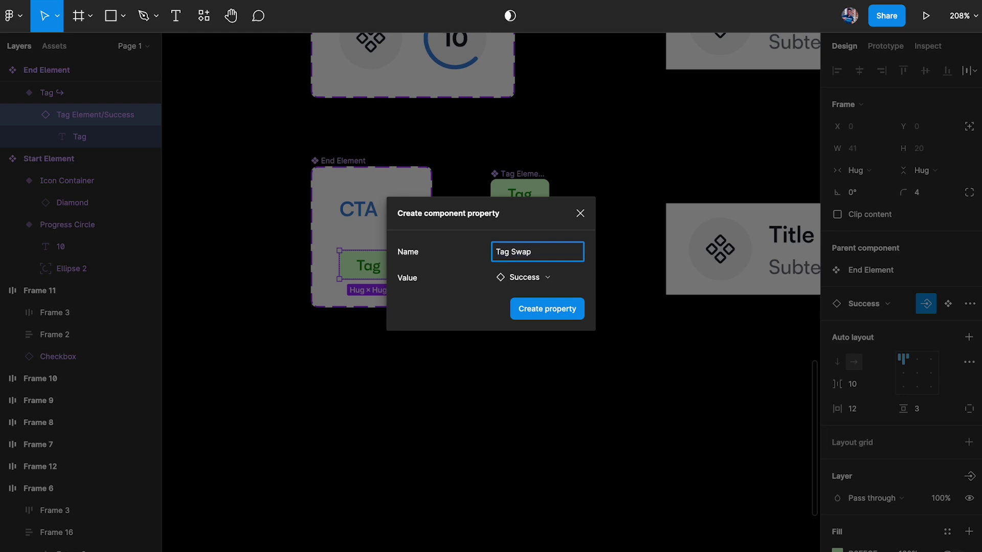
pyautogui.press('Return')
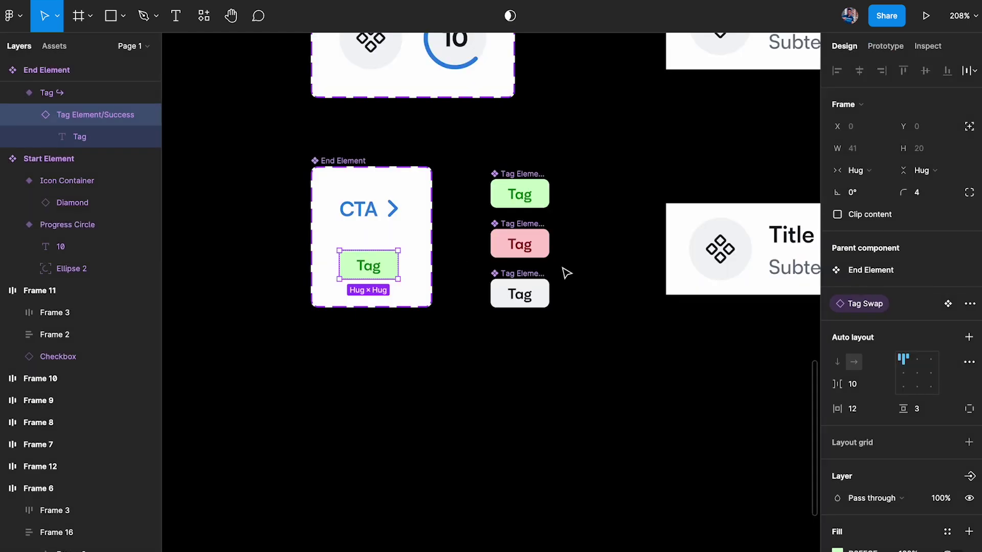
# Remove the arrow from the name of the End Element's Tag variant so that it reads "Type=Tag"
pyautogui.doubleClick(46, 93)
pyautogui.press('Right')
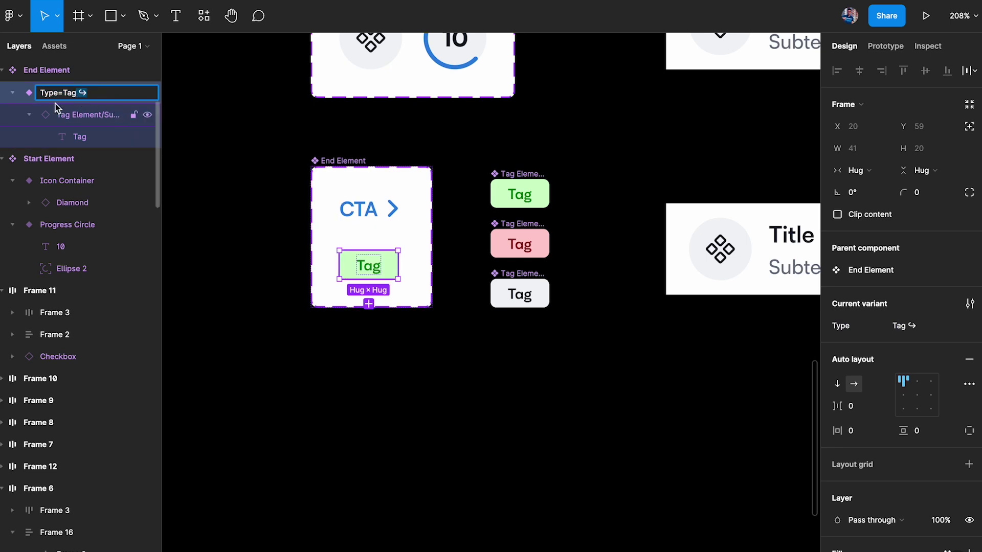
pyautogui.press('BackSpace')
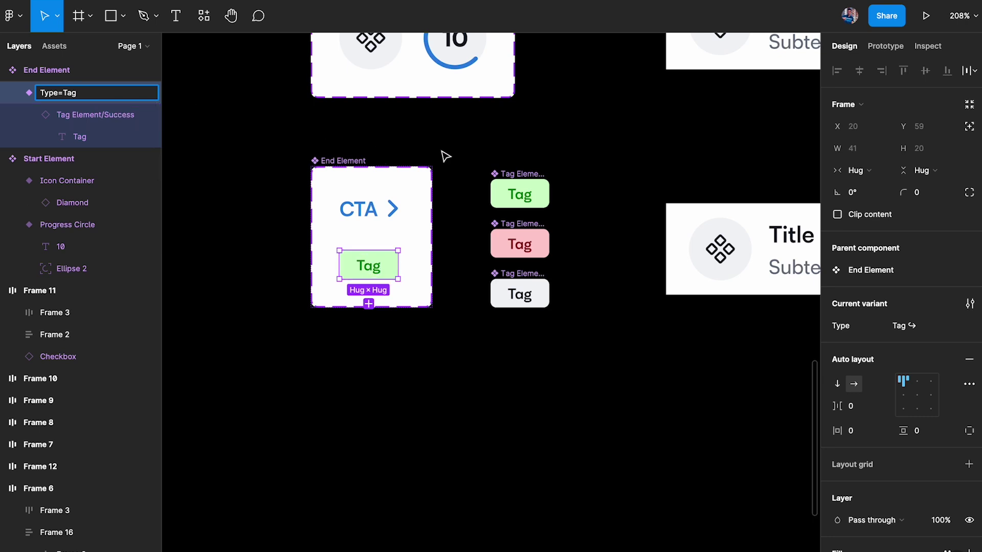
pyautogui.press('Return')
pyautogui.click(640, 153)
# Reset all changes on the lower List Item instance
pyautogui.hscroll(5, 643, 155)
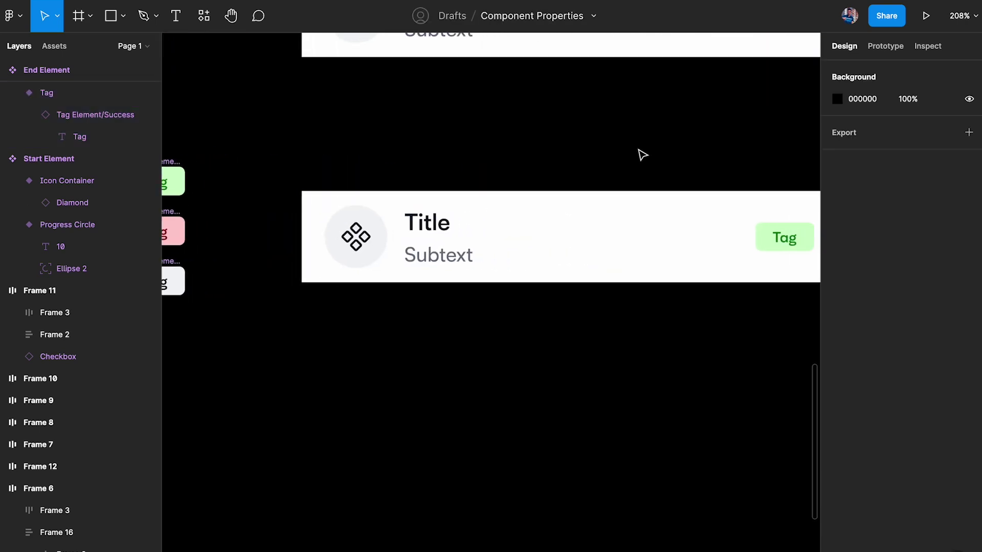
pyautogui.hscroll(3, 643, 155)
pyautogui.scroll(-1, 643, 155)
pyautogui.rightClick(487, 217)
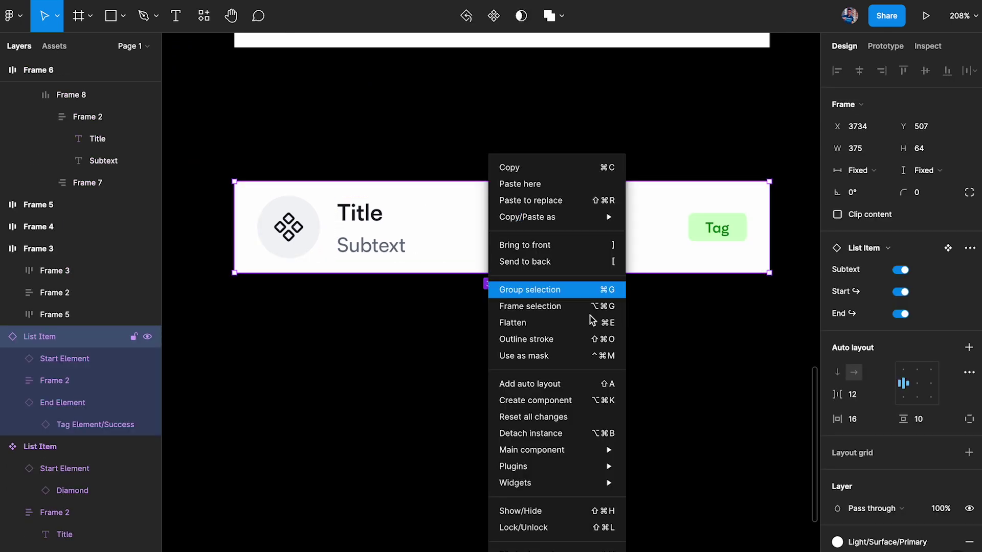
pyautogui.click(544, 417)
pyautogui.click(561, 120)
pyautogui.click(519, 236)
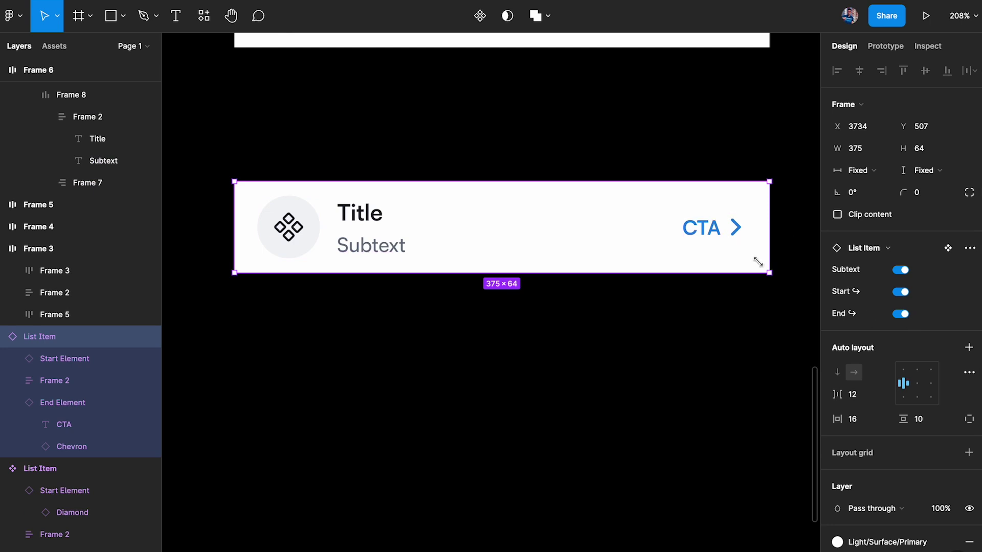
# Set the lower List Item's End Element Type to Tag and its Tag Swap to Failed
pyautogui.click(717, 228)
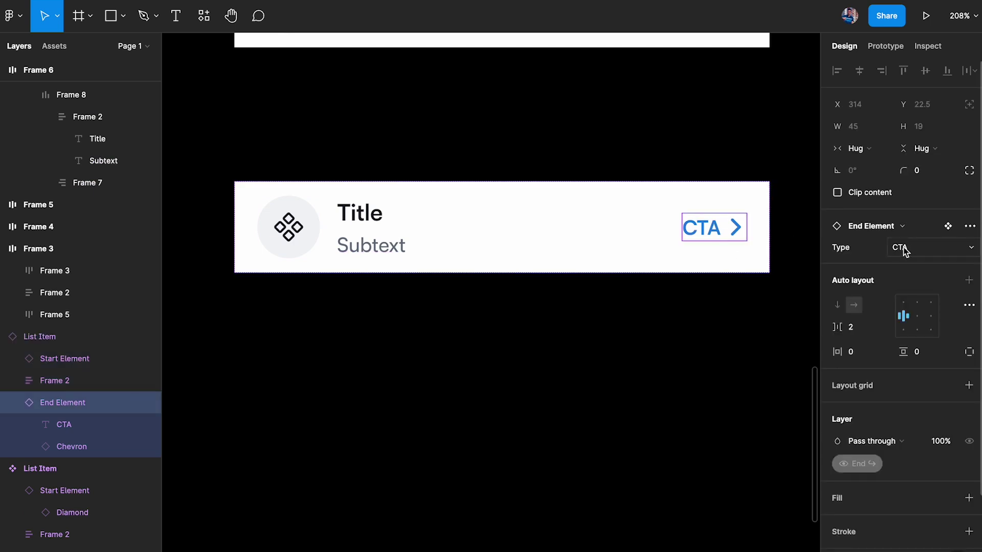
pyautogui.click(925, 248)
pyautogui.click(922, 266)
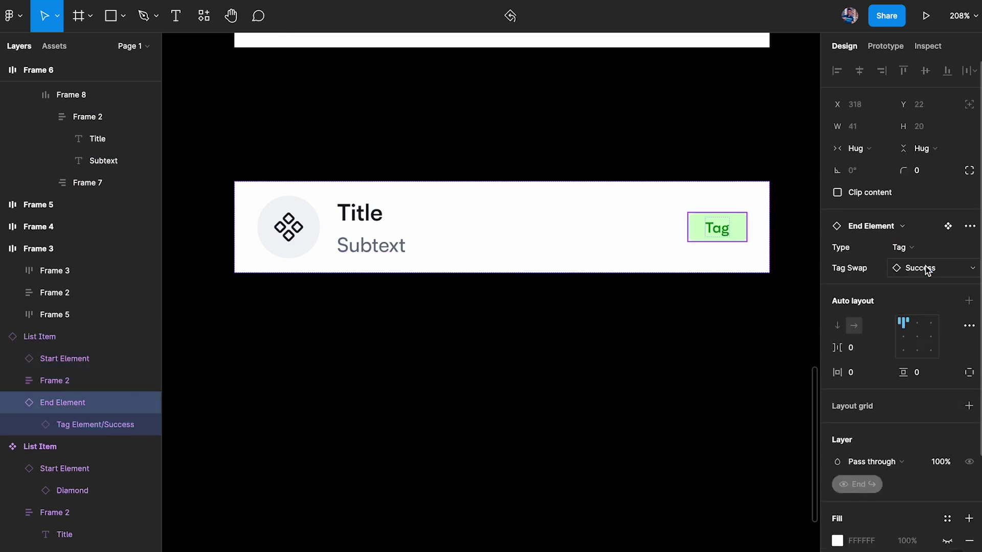
pyautogui.click(934, 267)
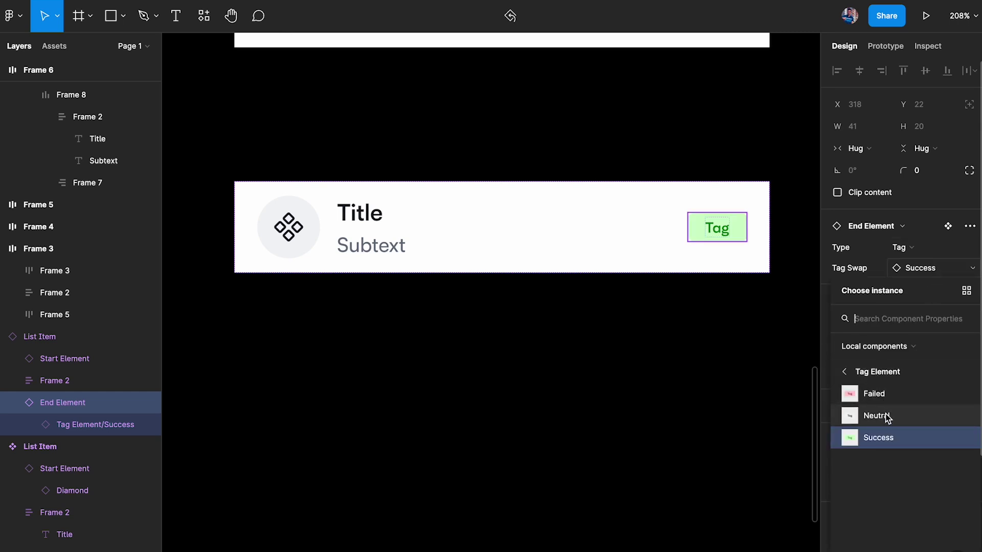
pyautogui.click(882, 396)
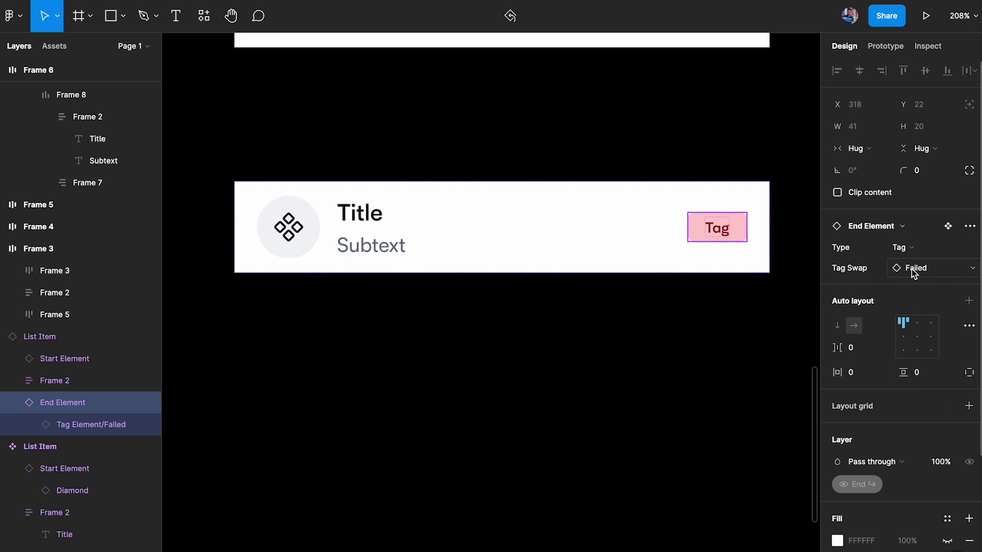
# Set the Type of the lower List Item's End Element to CTA and clear the selection
pyautogui.click(916, 250)
pyautogui.click(916, 231)
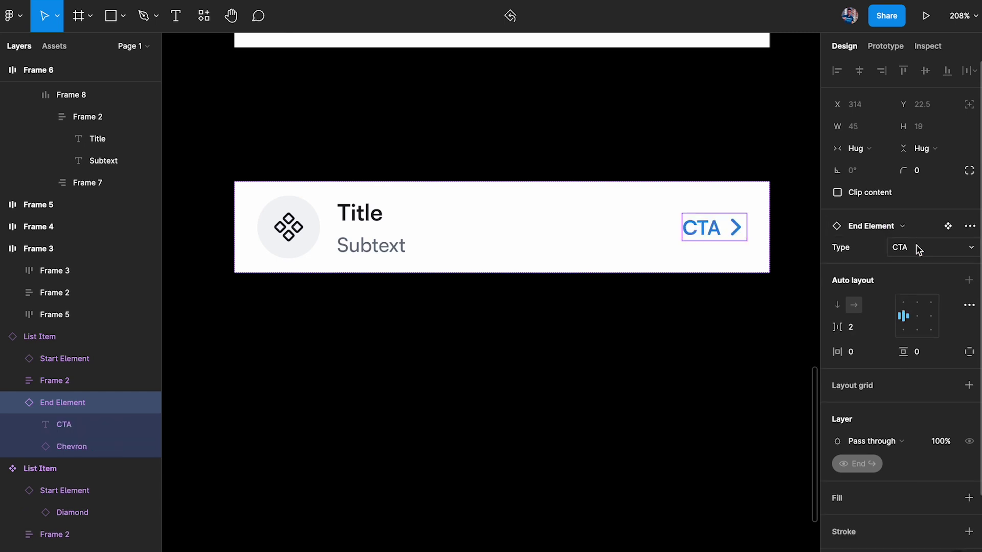
pyautogui.click(680, 321)
# Delete the Tag variant from the End Element set and pull the CTA variant out, placing it above the tag components
pyautogui.scroll(-3, 680, 321)
pyautogui.hscroll(-5, 513, 282)
pyautogui.scroll(3, 513, 283)
pyautogui.scroll(3, 333, 184)
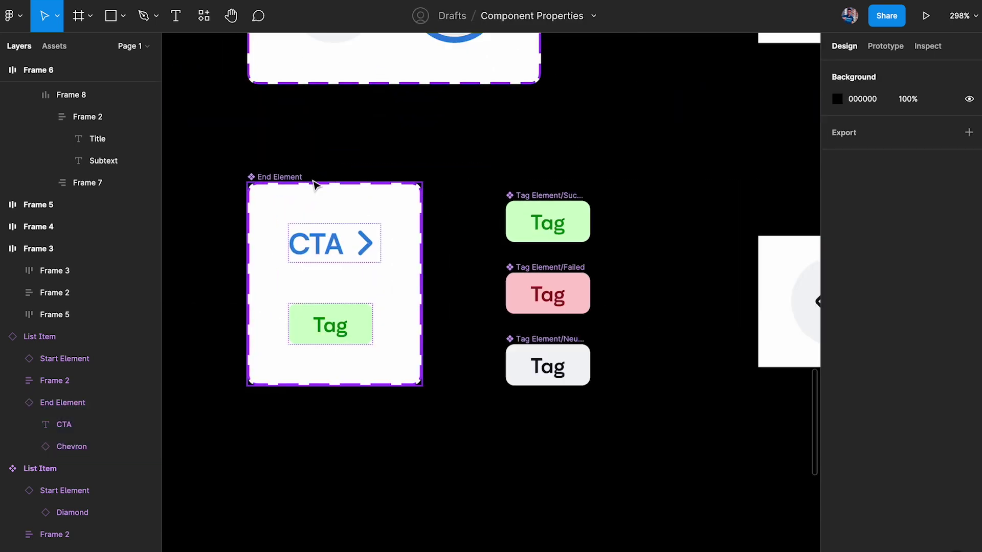
pyautogui.click(330, 244)
pyautogui.click(316, 342)
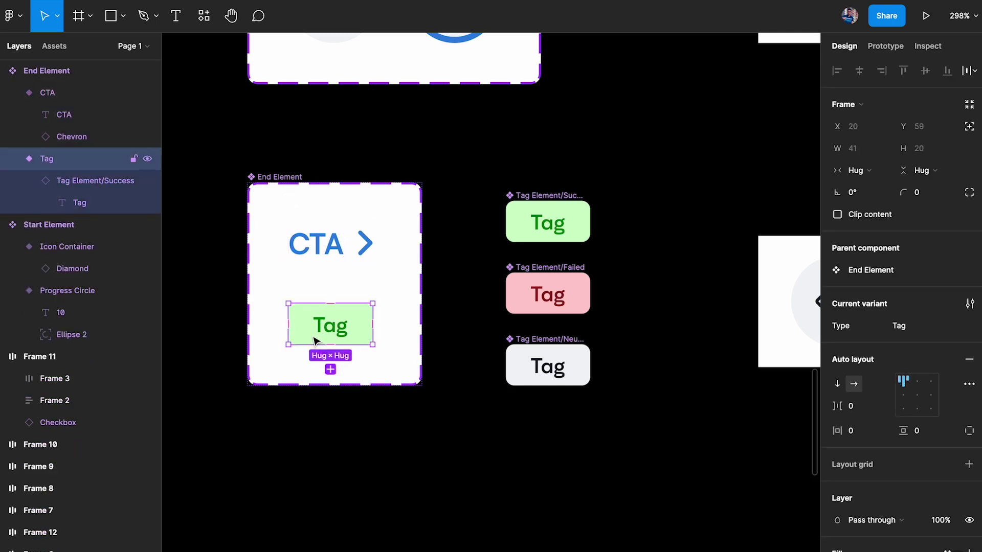
pyautogui.press('Delete')
pyautogui.moveTo(320, 244); pyautogui.dragTo(560, 129)
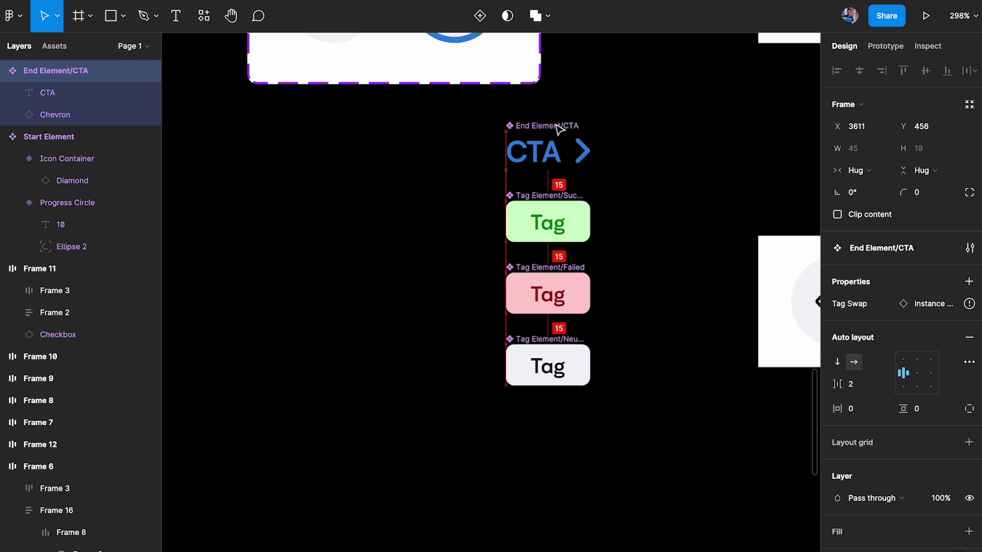
# Rename the green tag component as "End Element/Tag Success"
pyautogui.scroll(3, 577, 196)
pyautogui.doubleClick(534, 197)
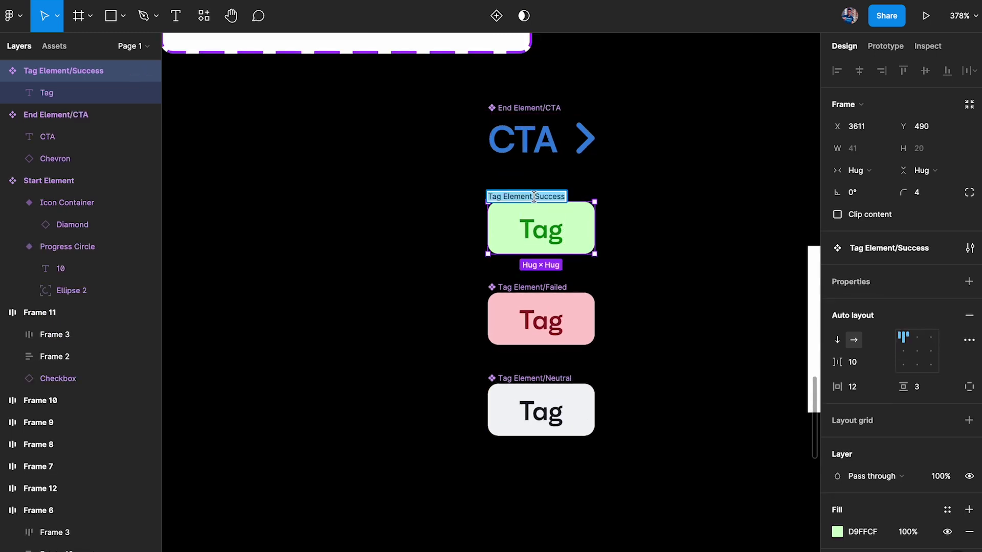
pyautogui.write('Ele')
pyautogui.press('BackSpace')
pyautogui.press('BackSpace')
pyautogui.write('nd')
pyautogui.press('BackSpace')
pyautogui.press('BackSpace')
pyautogui.write('end Eleme')
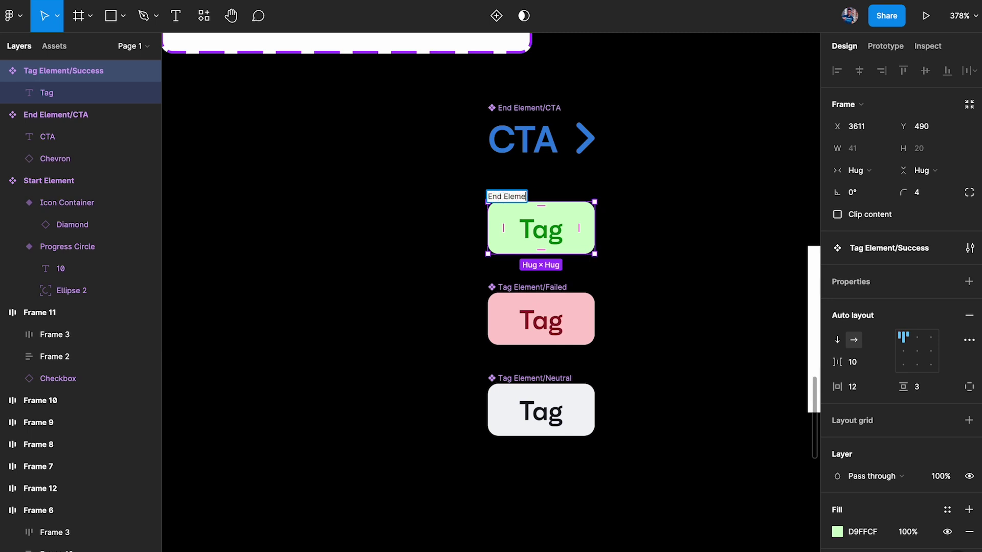
pyautogui.write('nt/Tag Success')
# Copy the green tag's new name onto the red tag component and change it to "End Element/Tag Failure"
pyautogui.hotkey('ctrl', 'a')
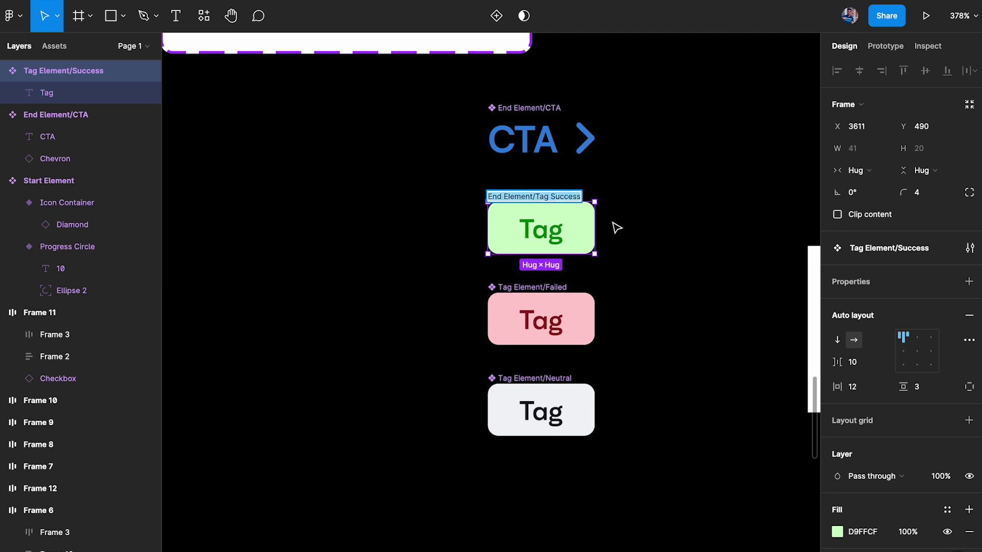
pyautogui.hotkey('ctrl', 'c')
pyautogui.doubleClick(546, 288)
pyautogui.hotkey('ctrl', 'v')
pyautogui.doubleClick(554, 288)
pyautogui.write('F')
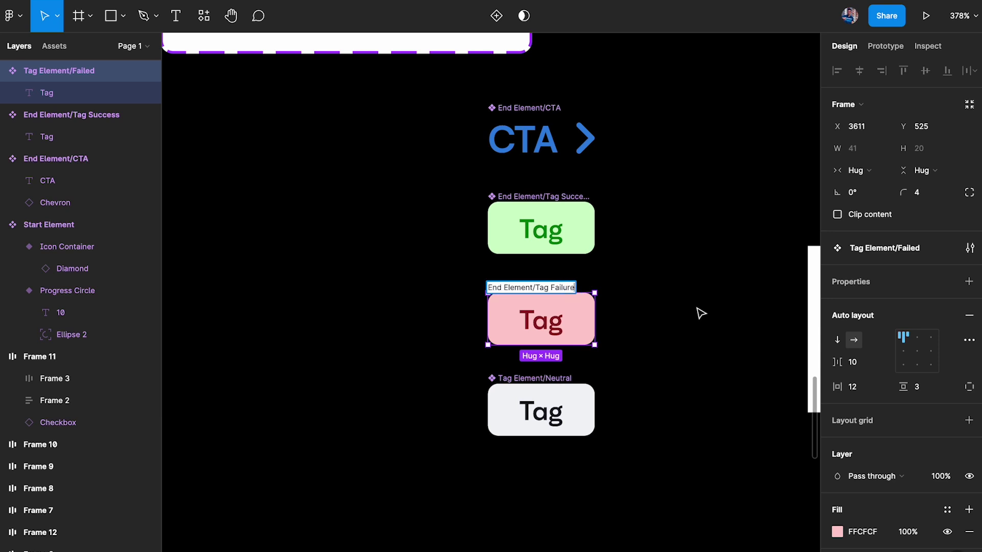
pyautogui.click(638, 366)
# Rename the grey tag component as "End Element/Tag Neutral", reusing the copied name
pyautogui.doubleClick(535, 378)
pyautogui.hotkey('ctrl', 'v')
pyautogui.hotkey('ctrl', 'shift', 'Left')
pyautogui.hotkey('ctrl', 'shift', 'Left')
pyautogui.write('Neutral')
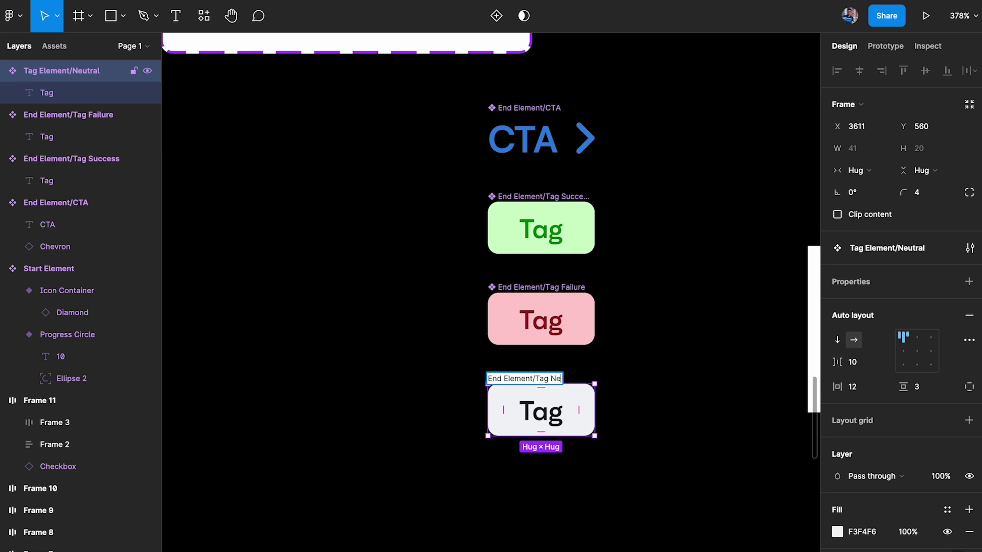
pyautogui.press('Return')
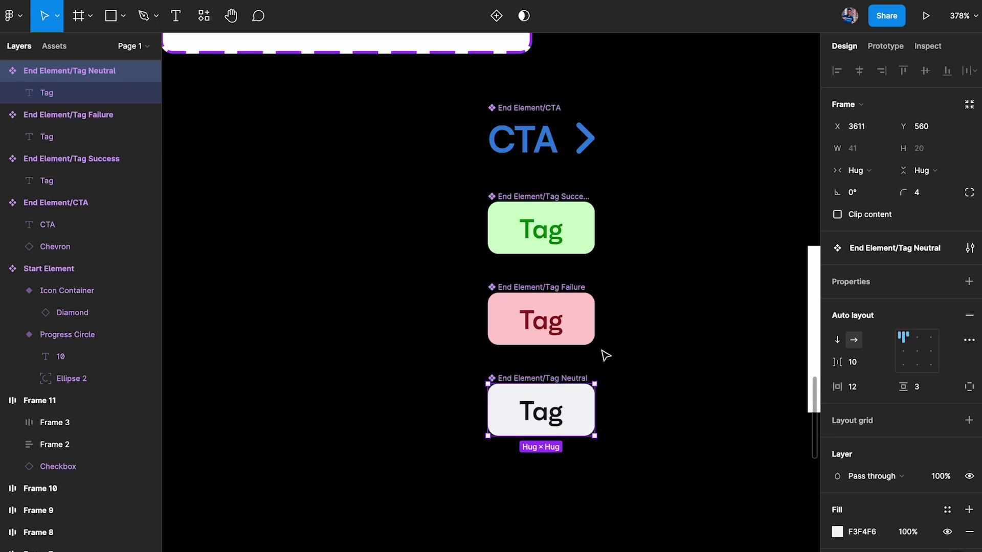
# Select the CTA and three tag components together and move them left to X 3485, below the Start Element set
pyautogui.click(662, 344)
pyautogui.scroll(-3, 696, 344)
pyautogui.moveTo(358, 141); pyautogui.dragTo(562, 456)
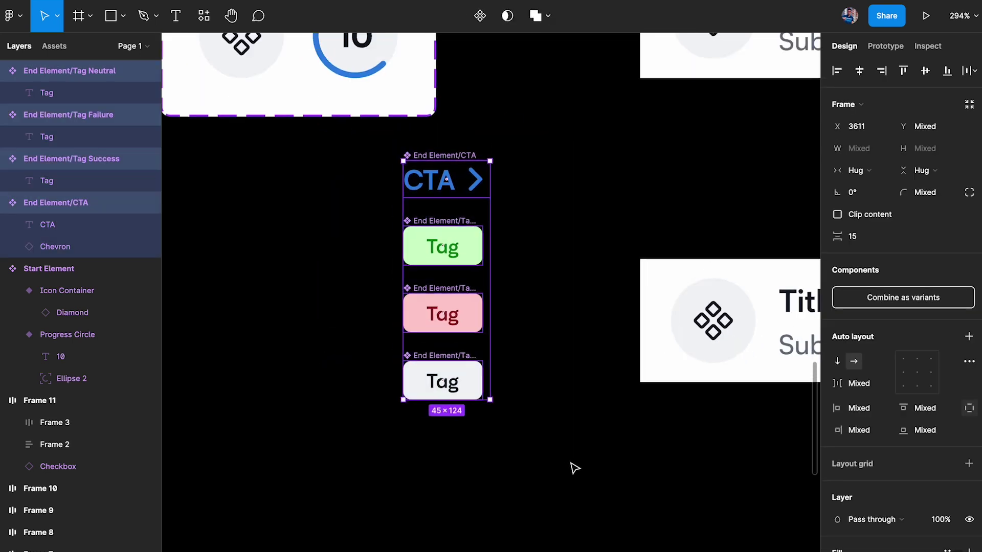
pyautogui.keyDown('ctrl'); pyautogui.scroll(-5, 571, 465); pyautogui.keyUp('ctrl')
pyautogui.moveTo(509, 341); pyautogui.dragTo(379, 343)
# Reset all changes on the lower List Item instance
pyautogui.hscroll(5, 434, 328)
pyautogui.scroll(-2, 435, 328)
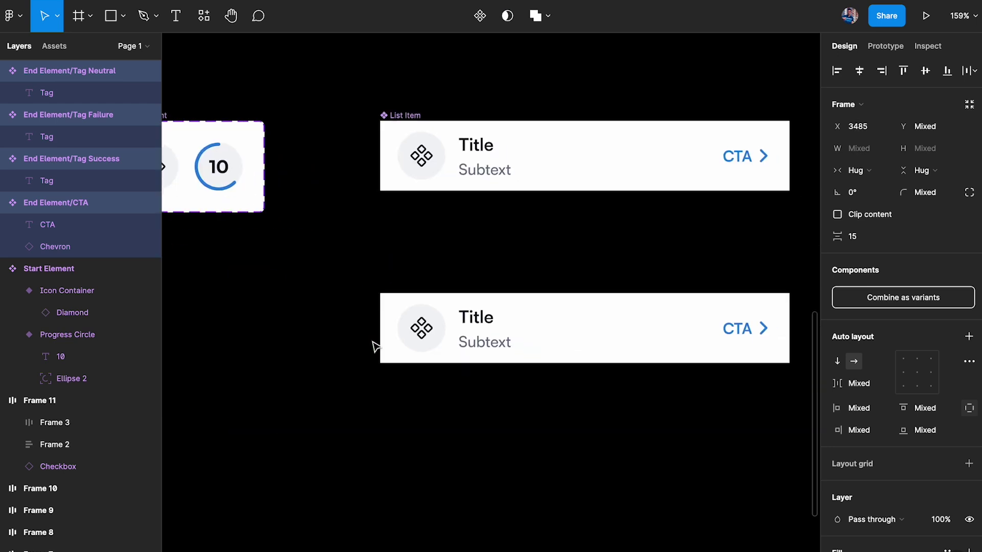
pyautogui.click(488, 311)
pyautogui.rightClick(593, 322)
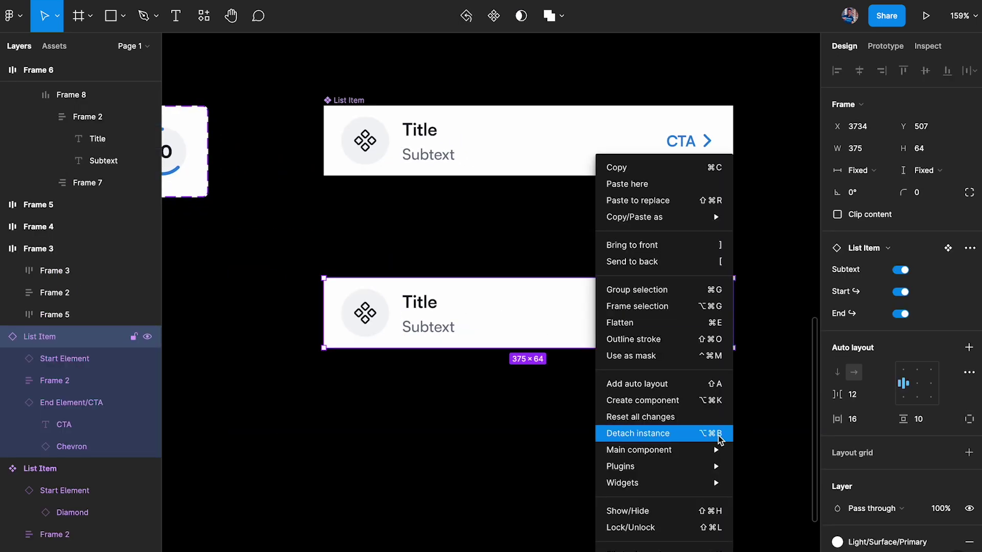
pyautogui.click(682, 417)
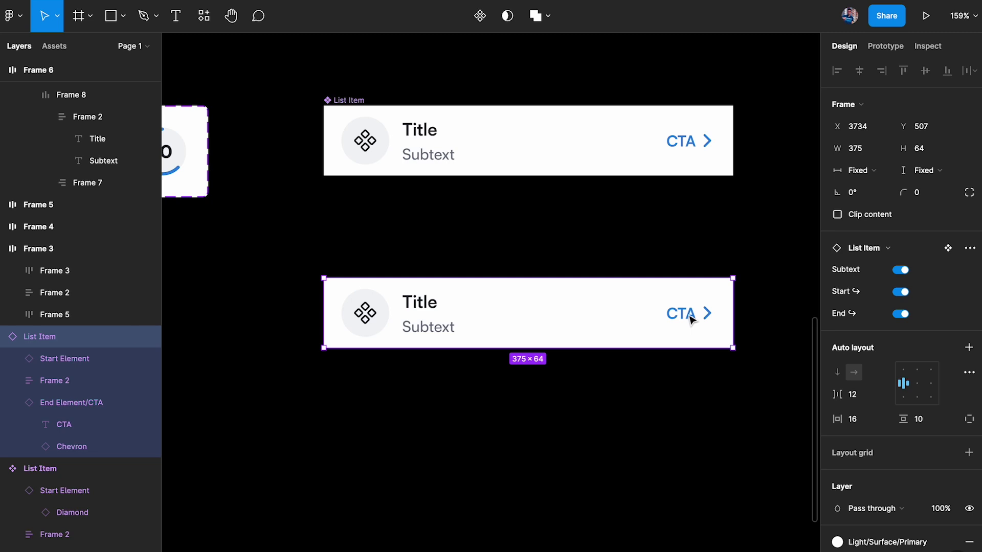
# Select the CTA end element nested in the lower List Item and check its instance settings
pyautogui.click(691, 321)
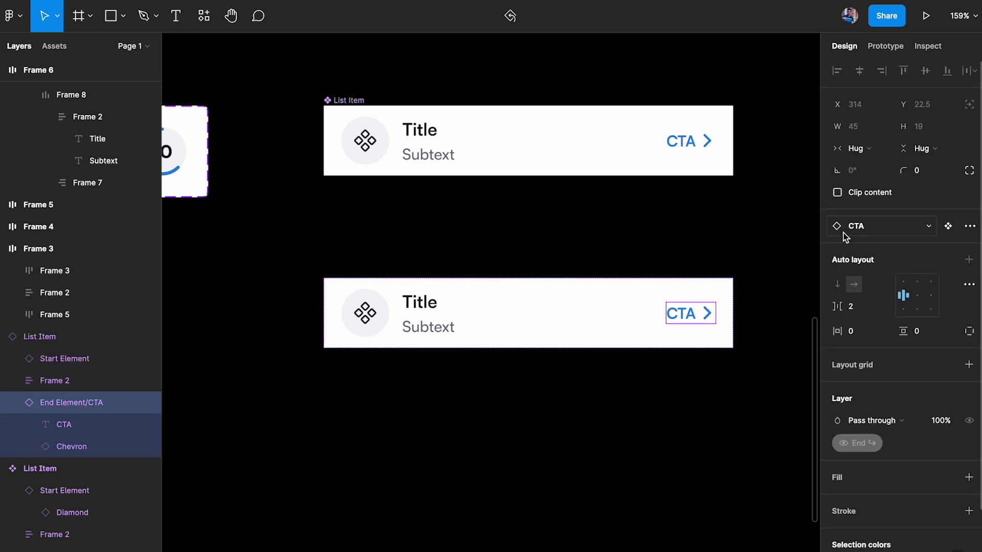
pyautogui.hscroll(-6, 552, 280)
pyautogui.hscroll(7, 547, 224)
pyautogui.scroll(1, 548, 223)
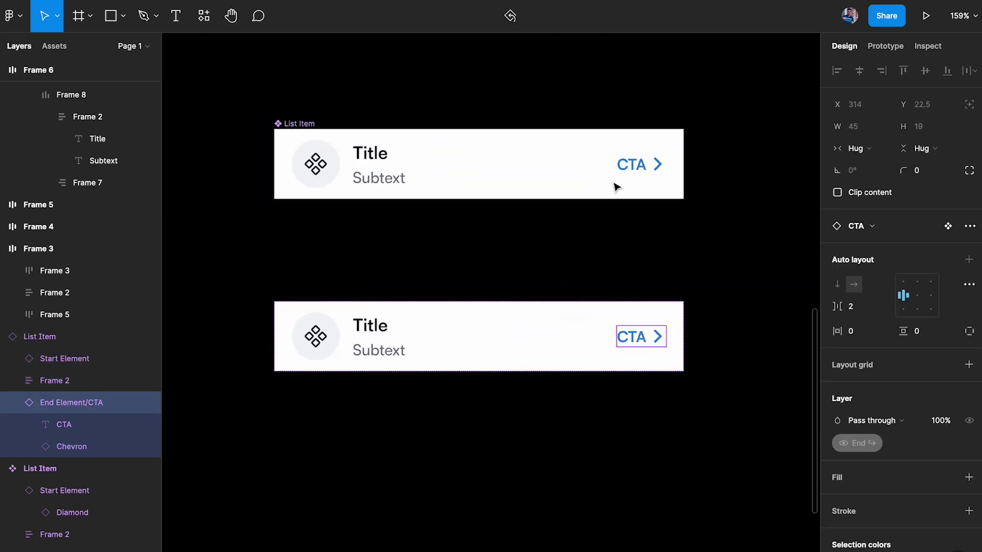
# Create an instance swap property named "End Swap" for the CTA end element in the List Item main component
pyautogui.click(617, 187)
pyautogui.click(645, 165)
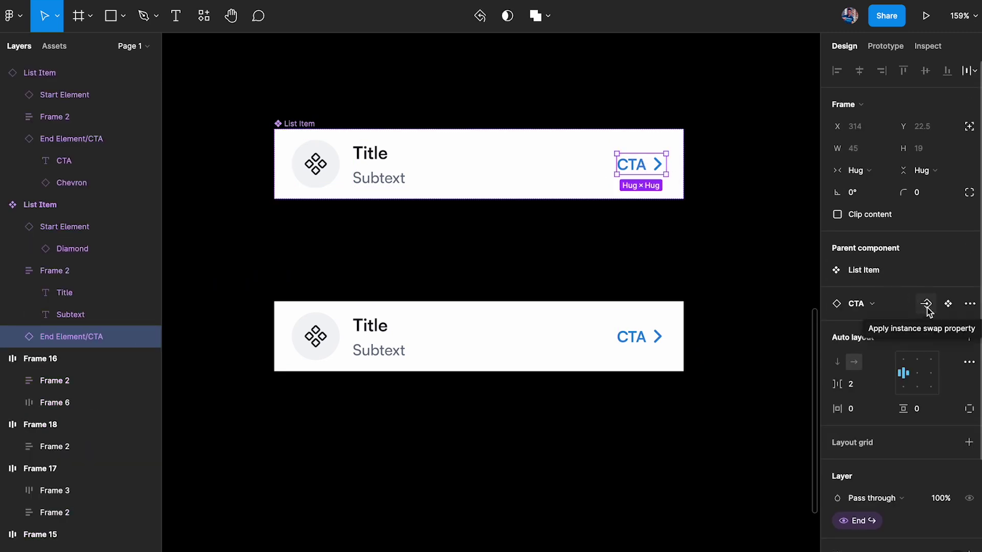
pyautogui.hscroll(-5, 637, 262)
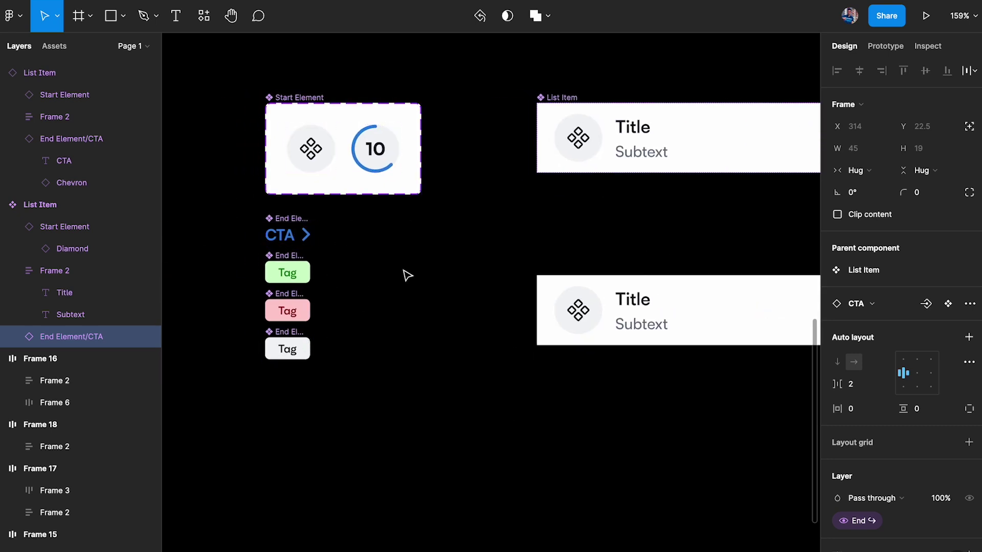
pyautogui.hscroll(5, 407, 276)
pyautogui.click(926, 304)
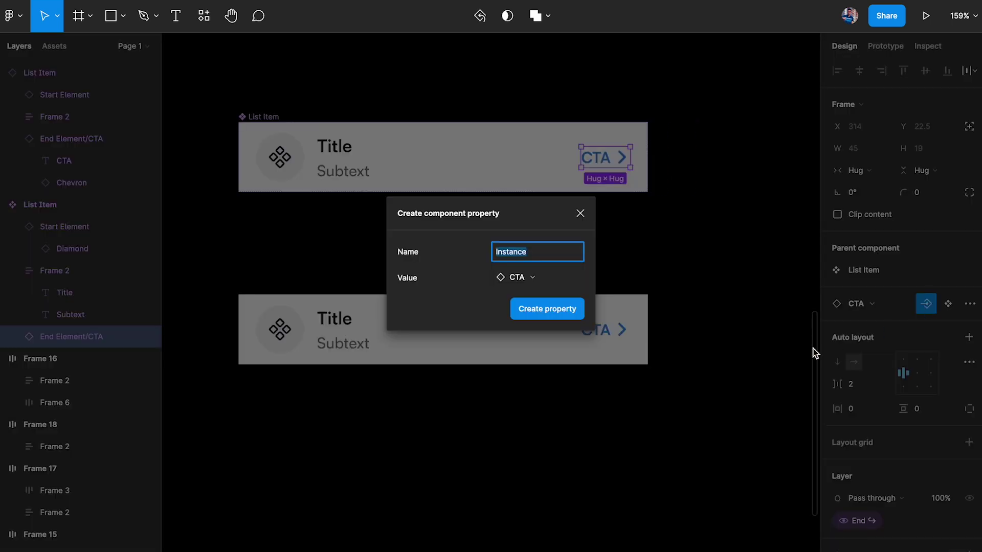
pyautogui.write('R')
pyautogui.write('nd Swap')
pyautogui.press('Return')
# Test the End property on the List Item instance by hiding its end element and showing it again
pyautogui.click(511, 327)
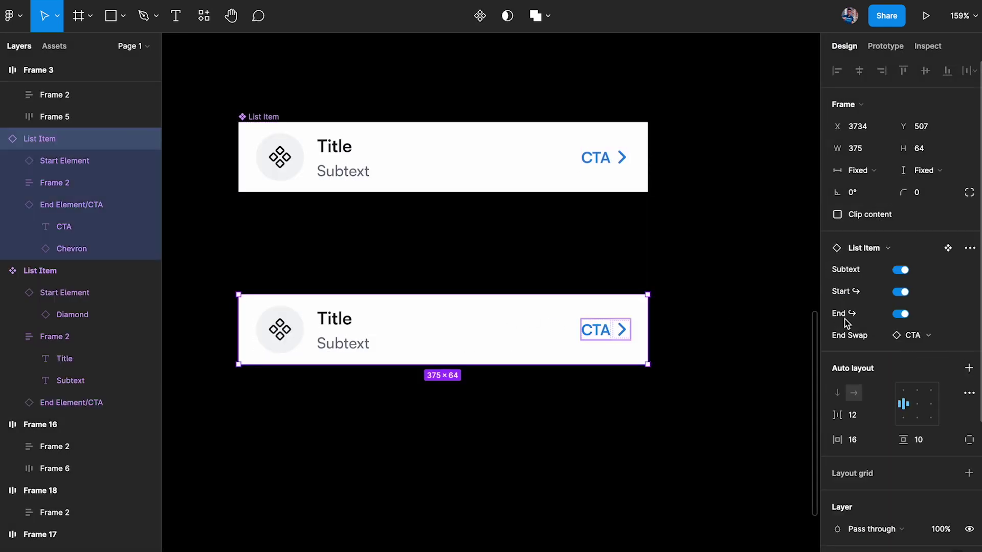
pyautogui.click(901, 314)
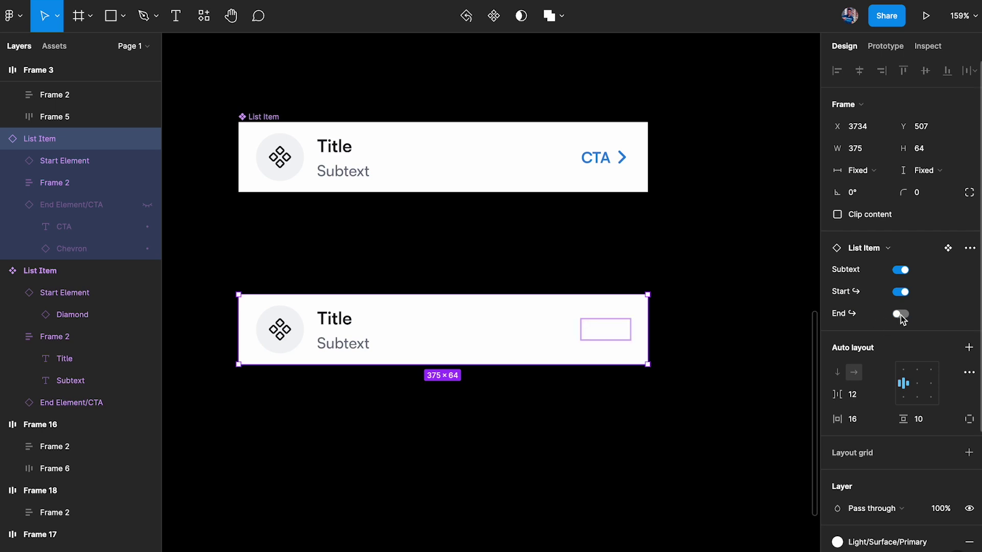
pyautogui.click(901, 314)
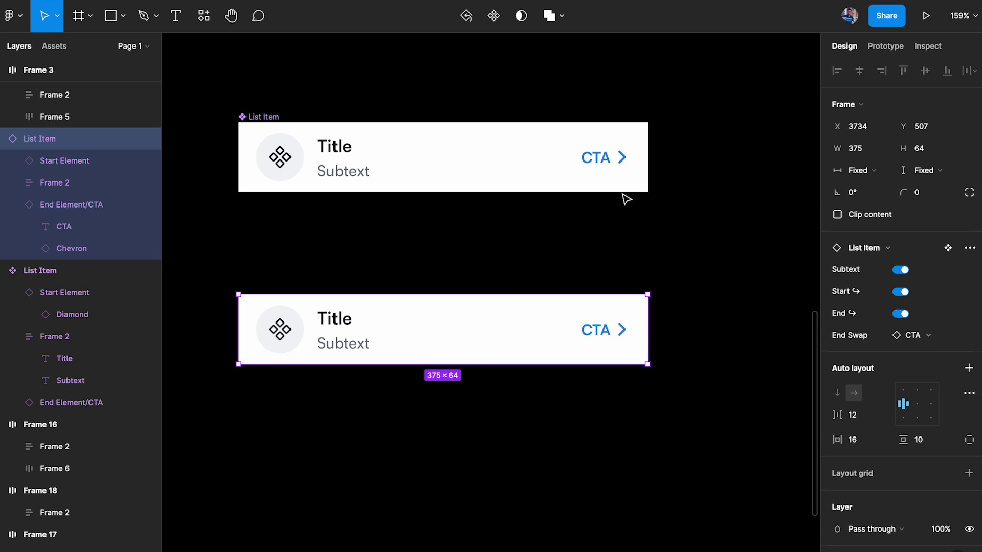
# Compare the swap property on the CTA end element in the List Item main component and in its instance
pyautogui.click(605, 164)
pyautogui.click(605, 163)
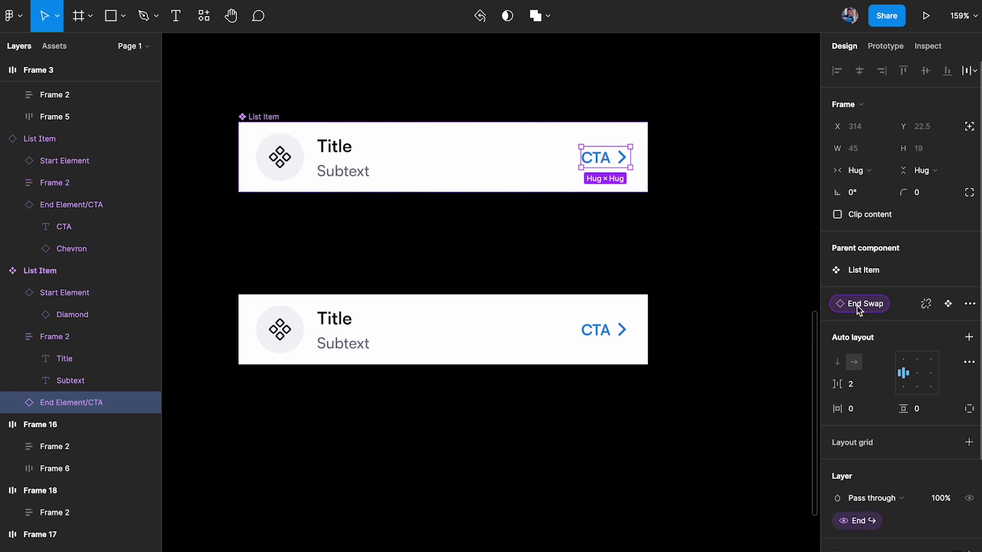
pyautogui.click(603, 331)
pyautogui.click(604, 331)
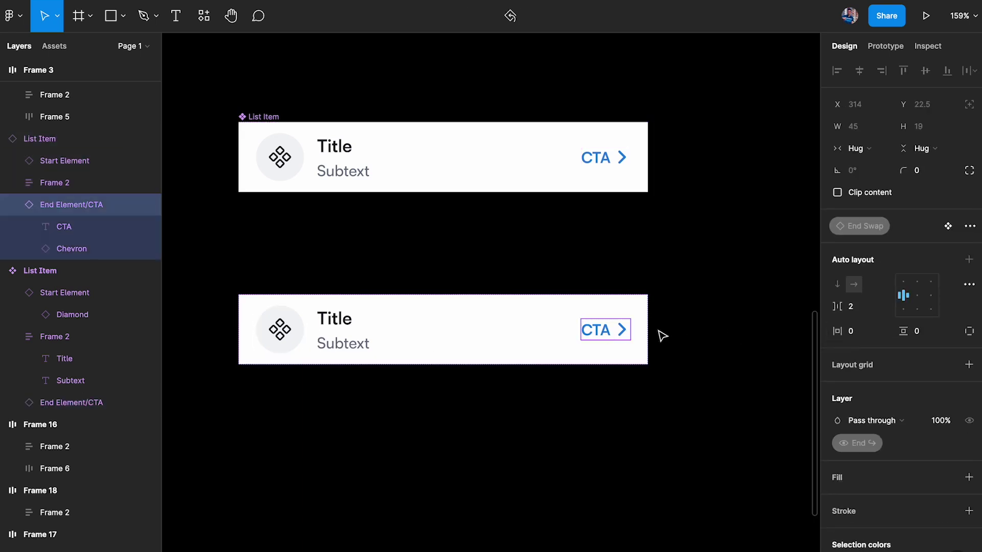
# Try swapping the List Item instance's end element to Button New from the local components, and undo the swap
pyautogui.click(522, 287)
pyautogui.click(357, 322)
pyautogui.click(923, 334)
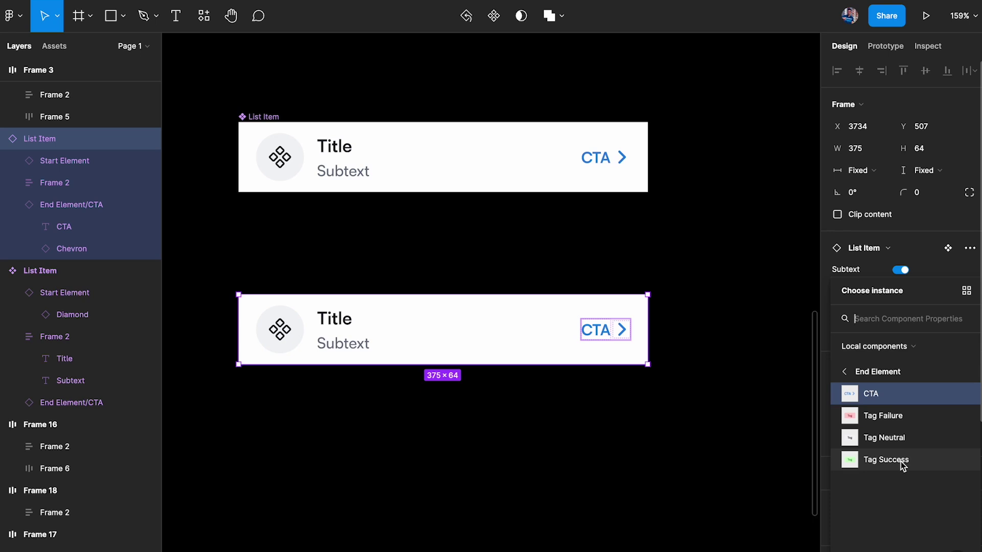
pyautogui.click(878, 377)
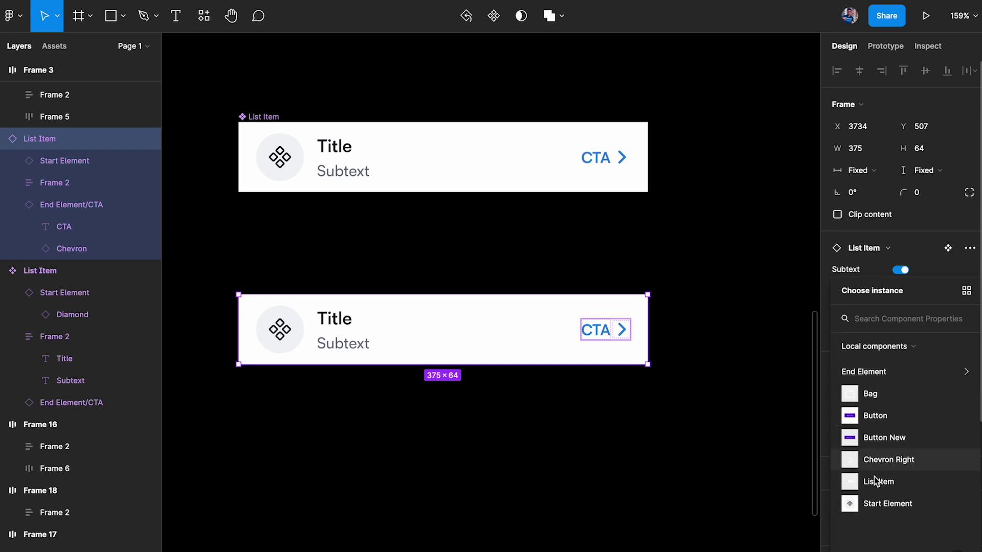
pyautogui.click(885, 442)
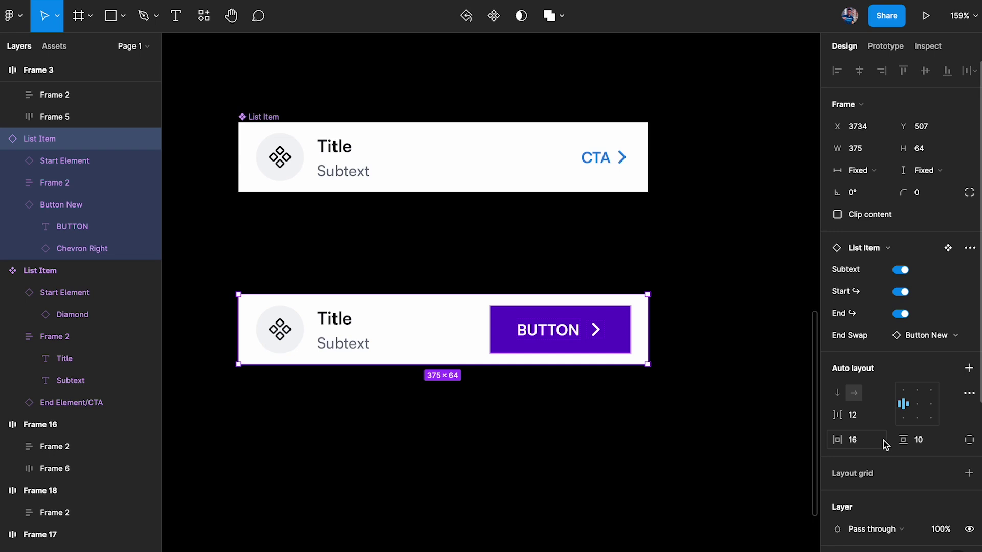
pyautogui.hotkey('ctrl', 'z')
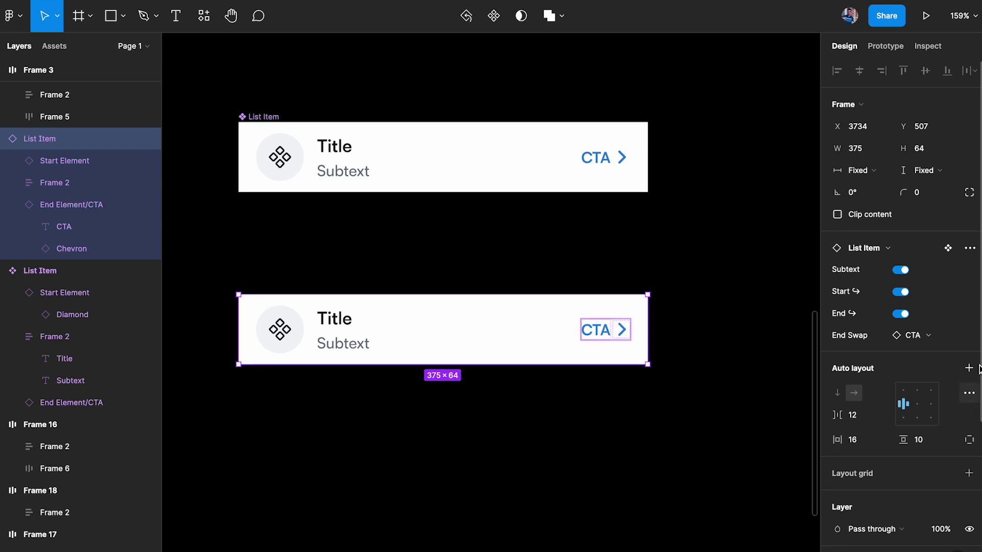
# Review the End Swap options and select the four End Element components to examine how their layers are named
pyautogui.click(926, 335)
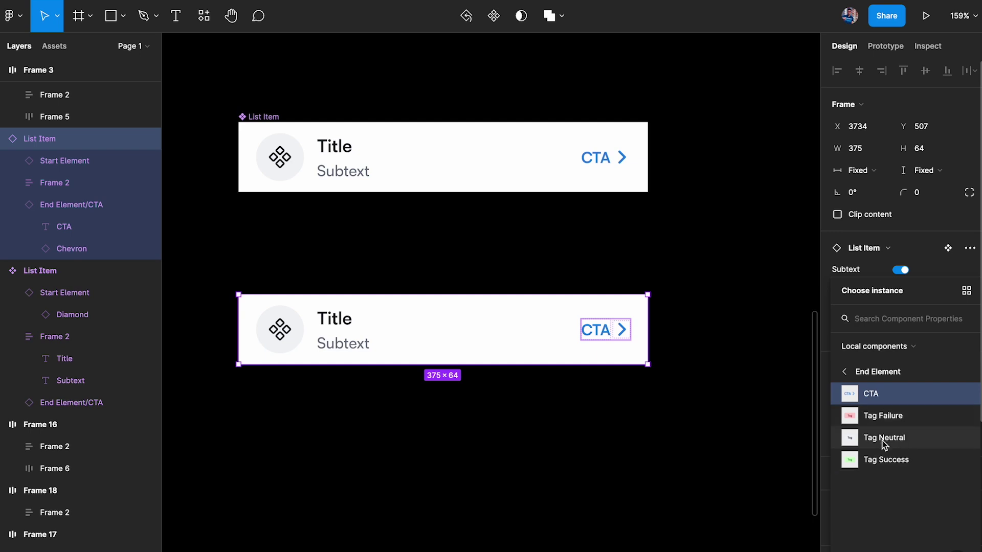
pyautogui.click(704, 435)
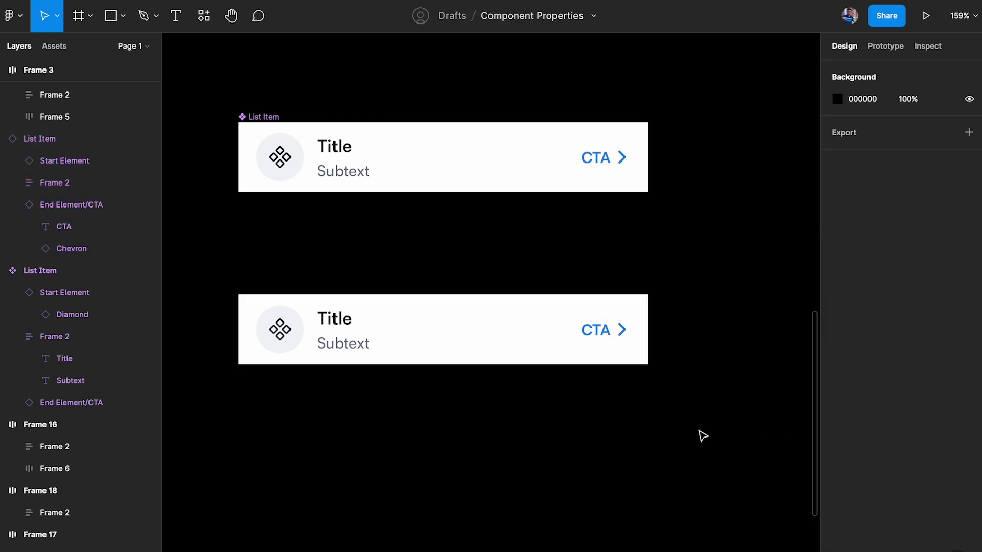
pyautogui.scroll(-5, 701, 434)
pyautogui.hscroll(-3, 491, 381)
pyautogui.scroll(8, 321, 244)
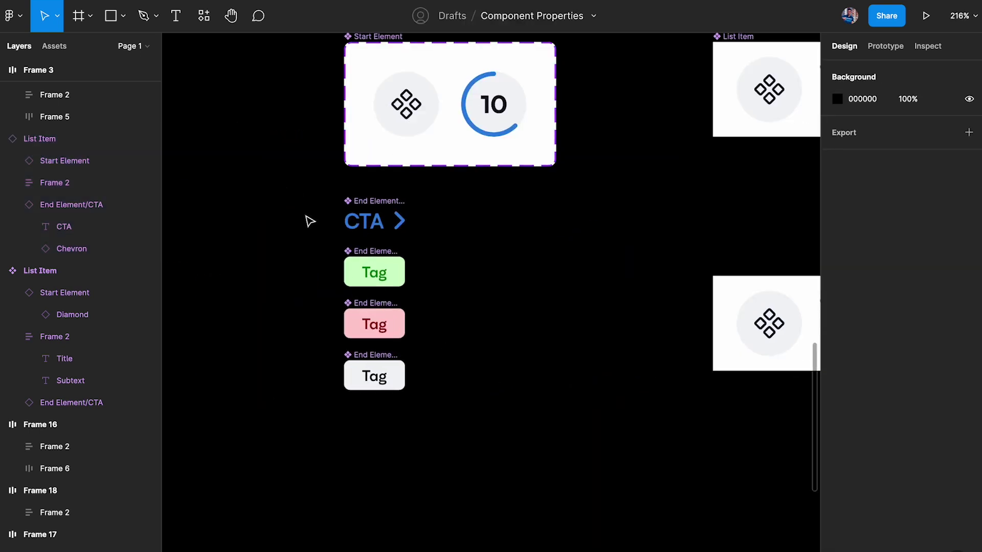
pyautogui.moveTo(309, 219); pyautogui.dragTo(504, 432)
pyautogui.scroll(2, 491, 329)
pyautogui.hscroll(1, 491, 329)
pyautogui.click(491, 329)
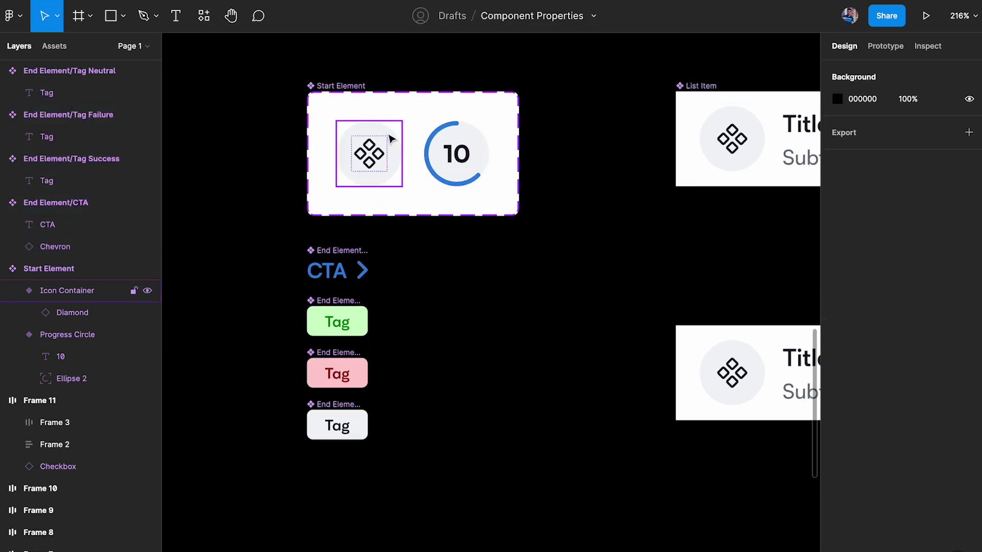
pyautogui.scroll(1, 387, 130)
pyautogui.hscroll(1, 386, 131)
pyautogui.click(339, 101)
pyautogui.moveTo(237, 245); pyautogui.dragTo(459, 528)
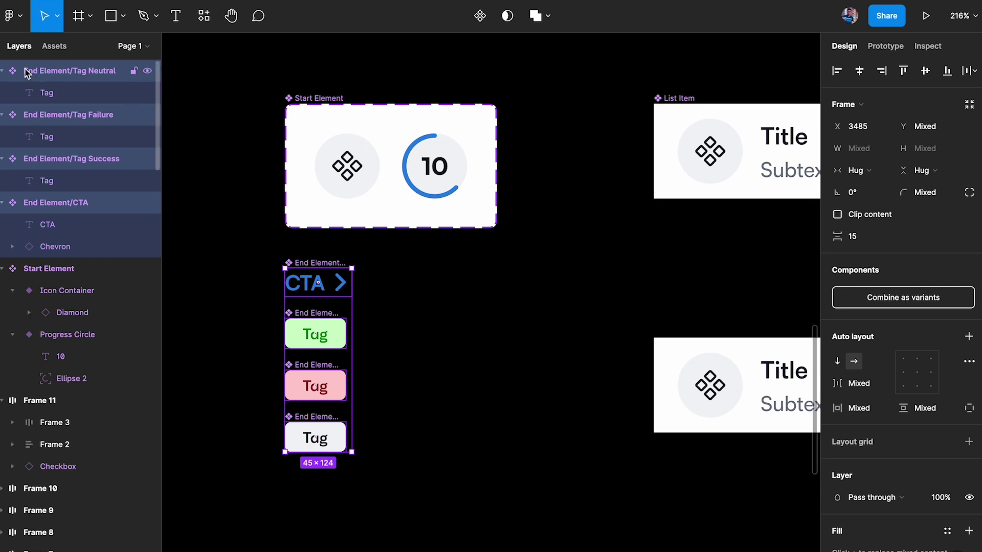
pyautogui.hscroll(8, 445, 196)
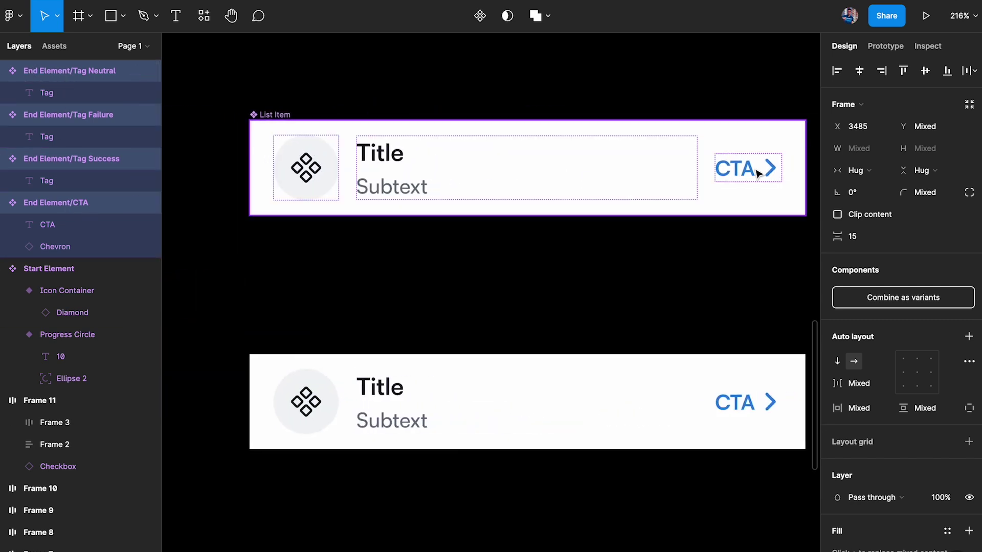
# Swap the List Item instance's end element to Tag Neutral through its End Swap property
pyautogui.click(469, 386)
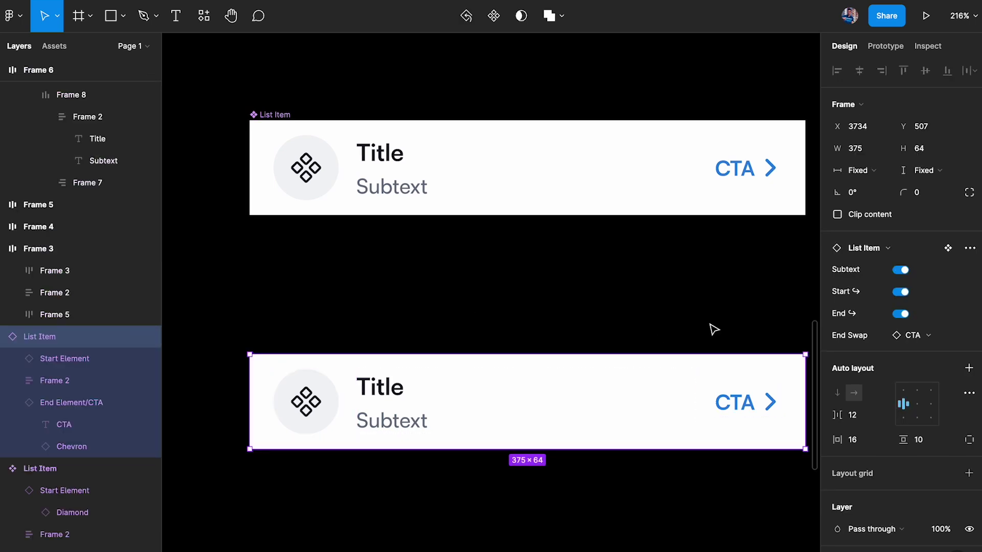
pyautogui.click(288, 408)
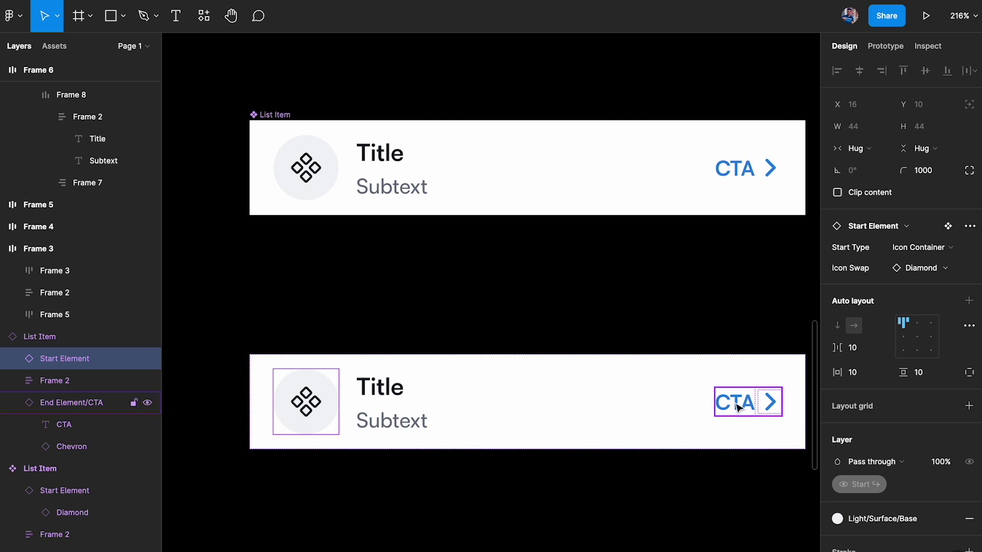
pyautogui.click(649, 297)
pyautogui.click(649, 390)
pyautogui.click(931, 337)
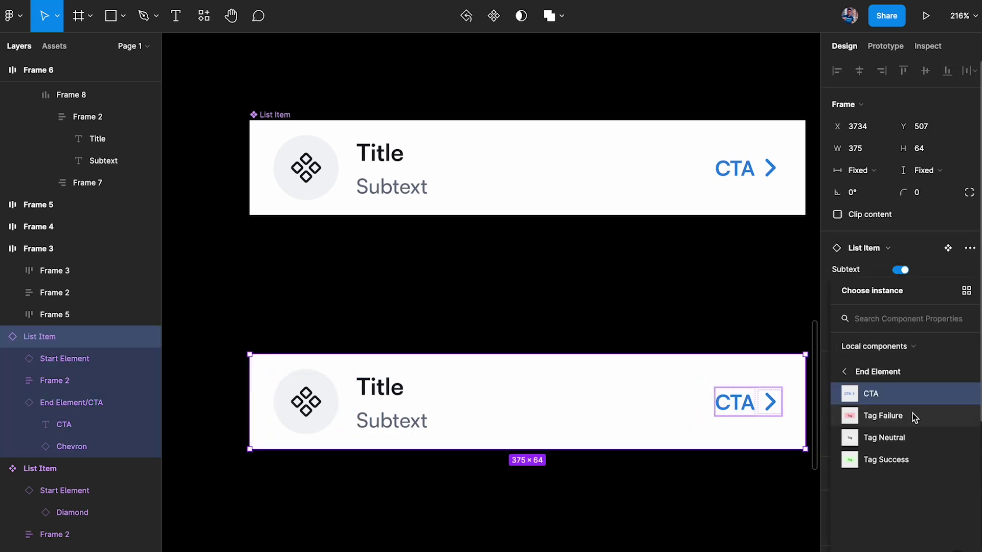
pyautogui.click(912, 439)
pyautogui.click(751, 331)
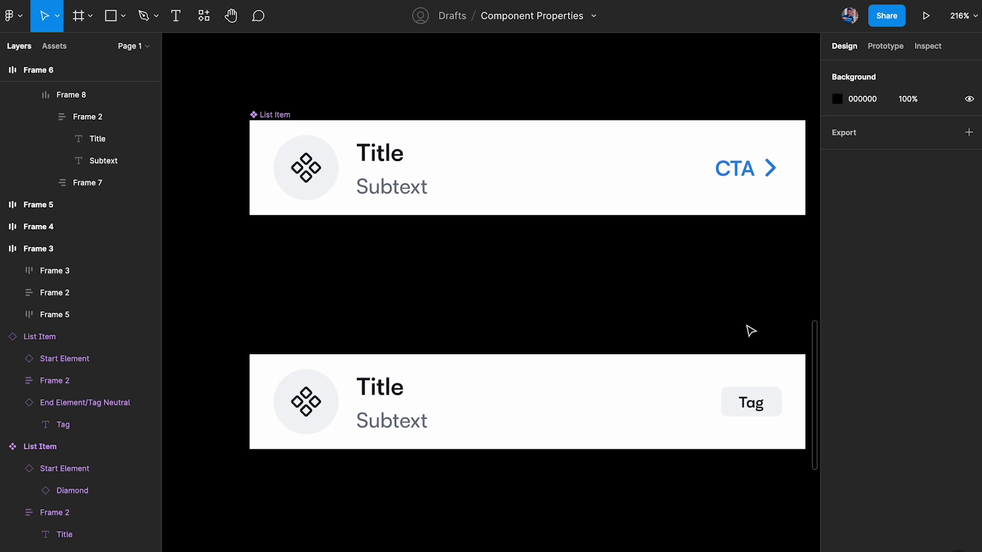
# Duplicate the Tag Neutral List Item instance below itself and turn off the copy's Start property
pyautogui.scroll(-2, 751, 332)
pyautogui.click(366, 158)
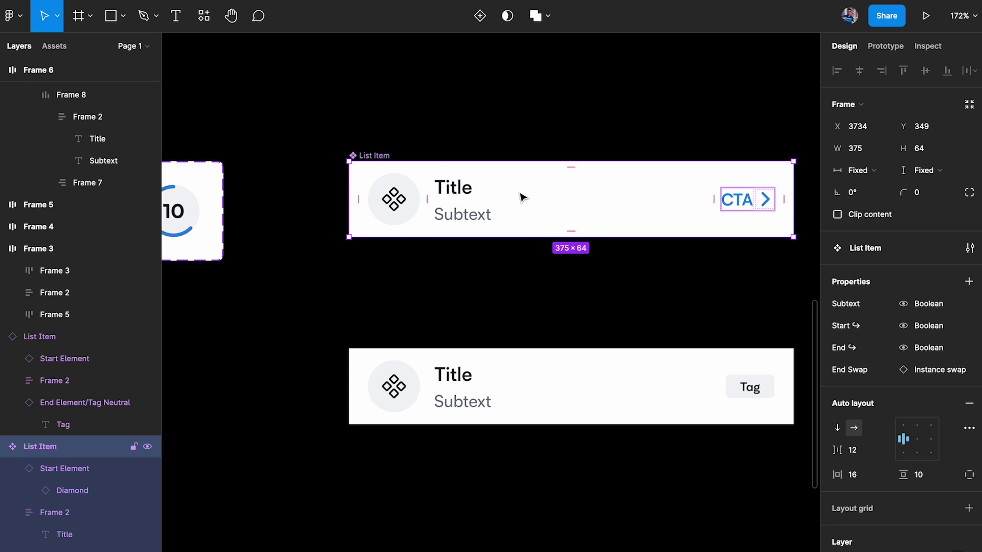
pyautogui.click(506, 373)
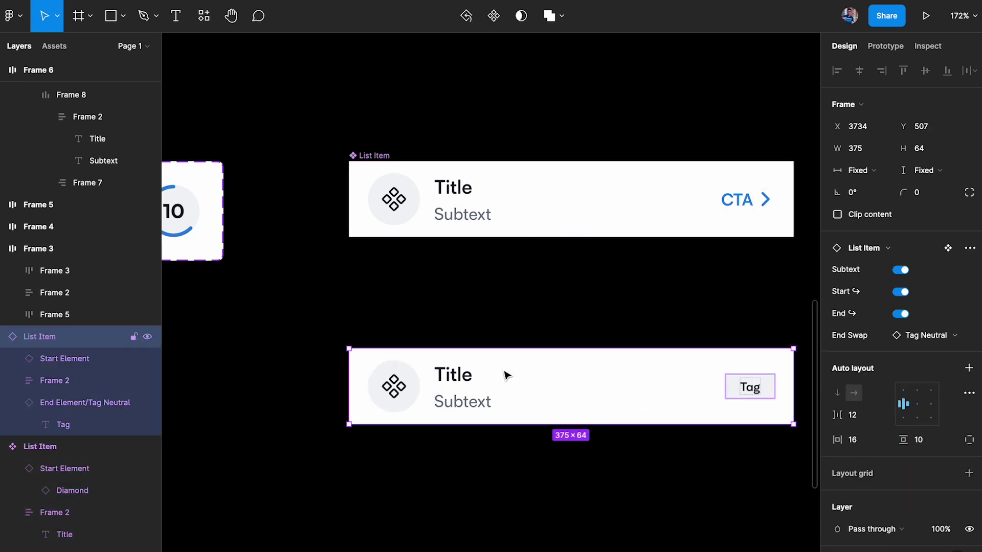
pyautogui.scroll(-4, 506, 376)
pyautogui.moveTo(491, 284); pyautogui.dragTo(492, 392)
pyautogui.click(900, 291)
# Duplicate the row without a start element below, turning Start on and both End and Subtext off in the copy
pyautogui.scroll(-3, 605, 410)
pyautogui.moveTo(560, 344); pyautogui.dragTo(560, 471)
pyautogui.click(900, 292)
pyautogui.click(900, 313)
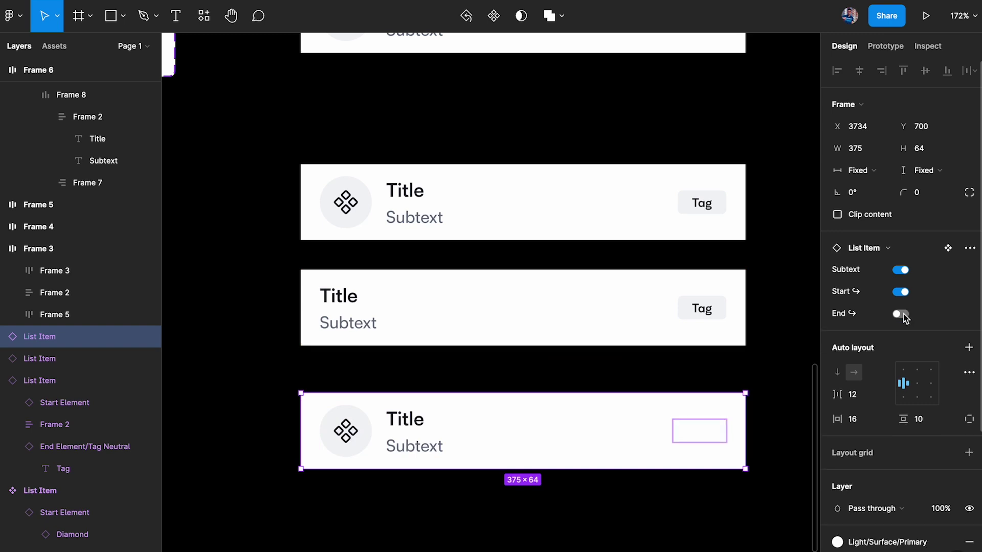
pyautogui.click(900, 270)
pyautogui.click(673, 520)
# Duplicate the icon-and-title row below and turn off its Start property to leave only the title
pyautogui.scroll(-3, 673, 519)
pyautogui.moveTo(558, 339); pyautogui.dragTo(558, 465)
pyautogui.click(900, 292)
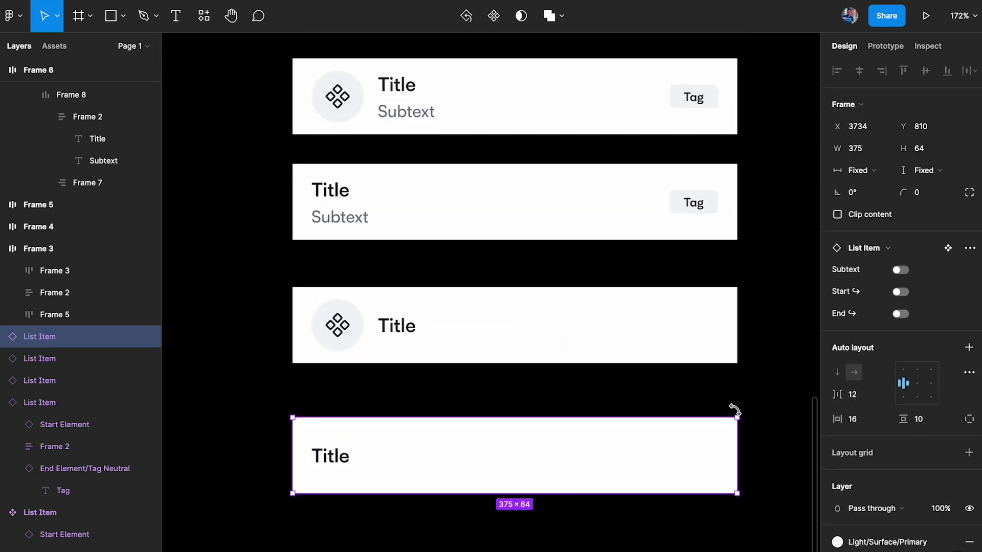
pyautogui.scroll(-1, 668, 433)
pyautogui.hscroll(1, 668, 433)
pyautogui.click(745, 355)
pyautogui.scroll(-3, 746, 355)
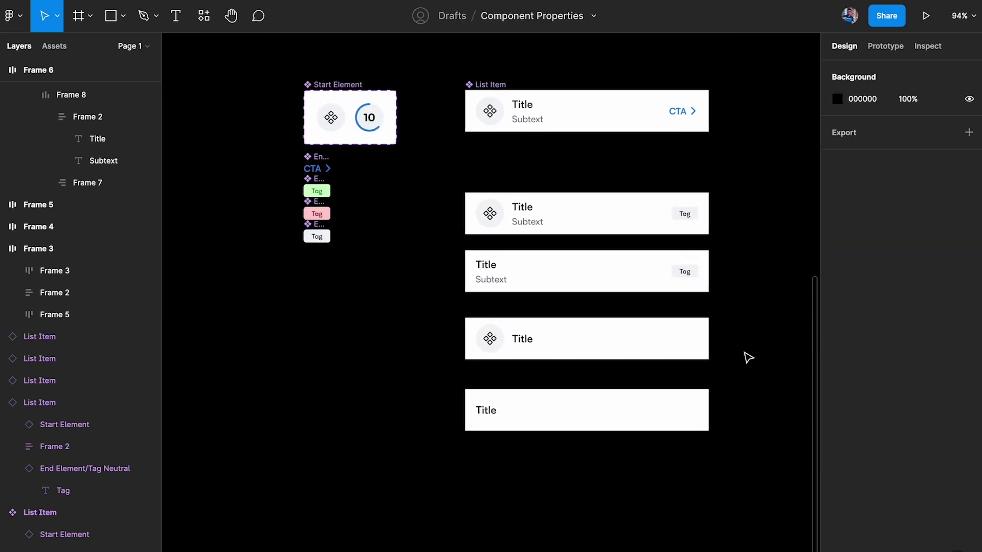
# Copy the down chevron beside the title in Frame 11
pyautogui.scroll(2, 746, 357)
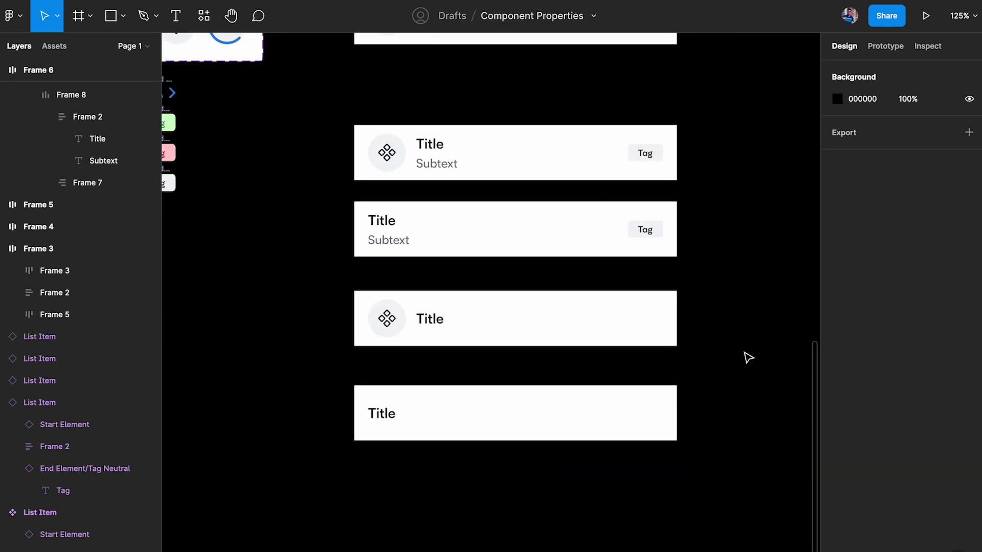
pyautogui.scroll(3, 583, 281)
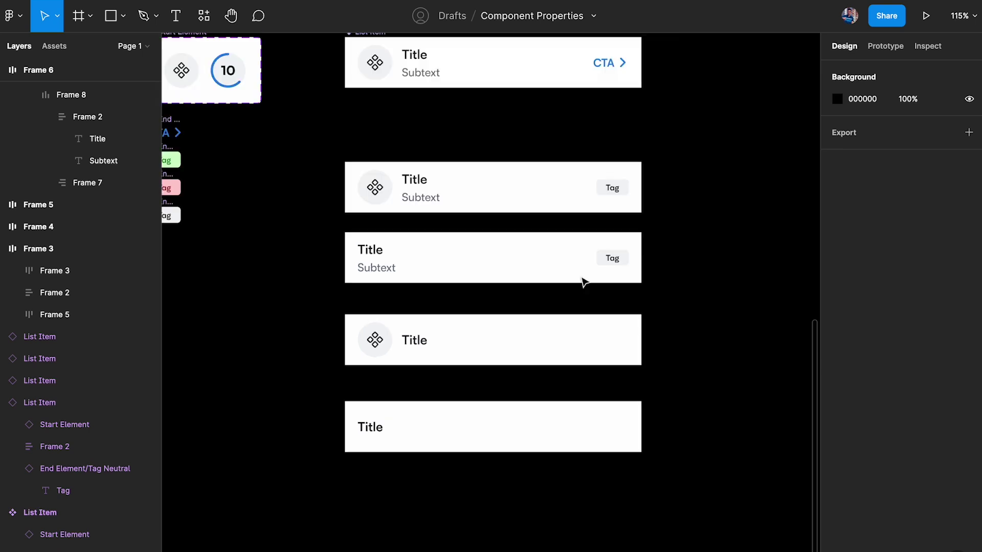
pyautogui.hscroll(-3, 583, 280)
pyautogui.hscroll(3, 583, 281)
pyautogui.scroll(3, 456, 415)
pyautogui.scroll(1, 457, 416)
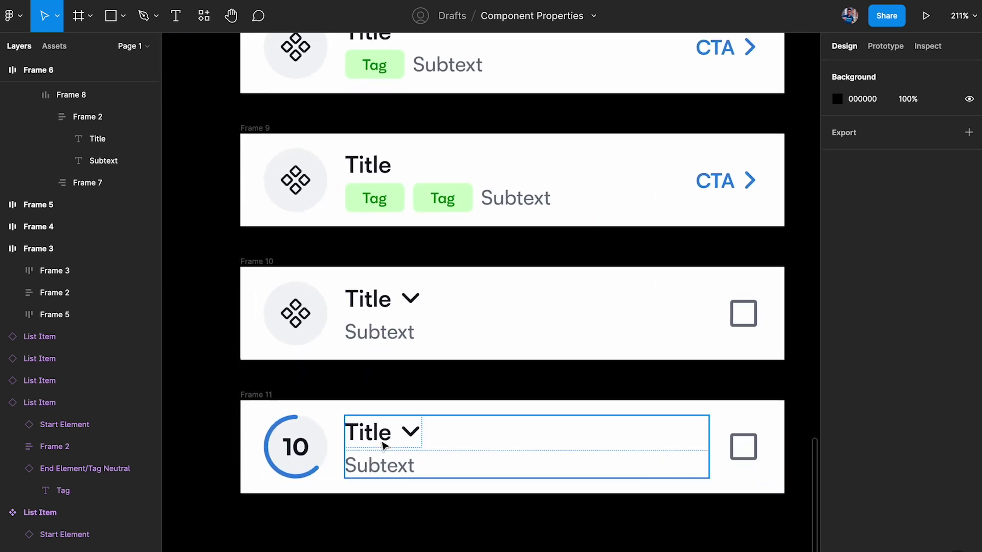
pyautogui.click(409, 431)
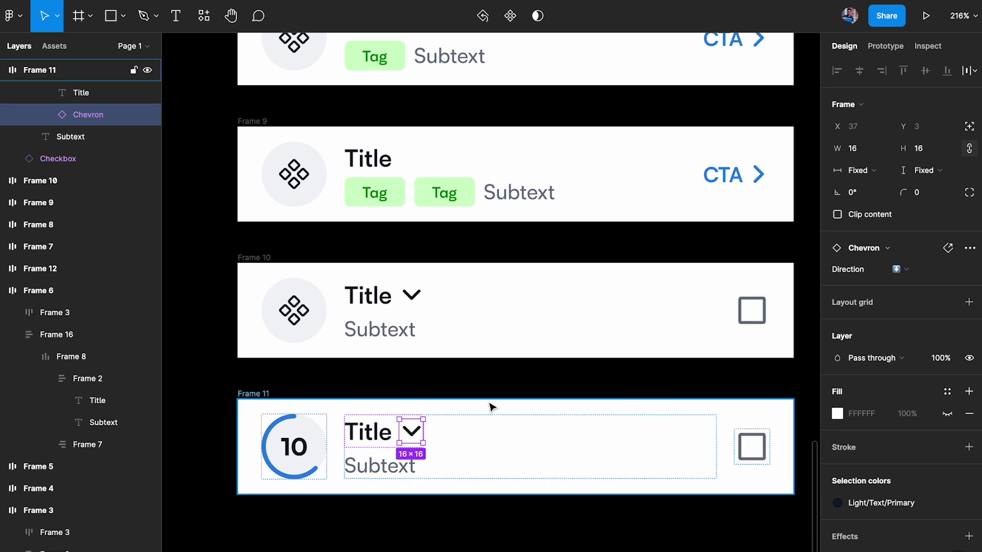
# Paste the chevron directly after the Title text in Frame 2 of the List Item main component
pyautogui.scroll(-5, 489, 405)
pyautogui.scroll(5, 489, 408)
pyautogui.scroll(-2, 340, 362)
pyautogui.scroll(5, 341, 361)
pyautogui.scroll(-3, 341, 361)
pyautogui.scroll(3, 362, 301)
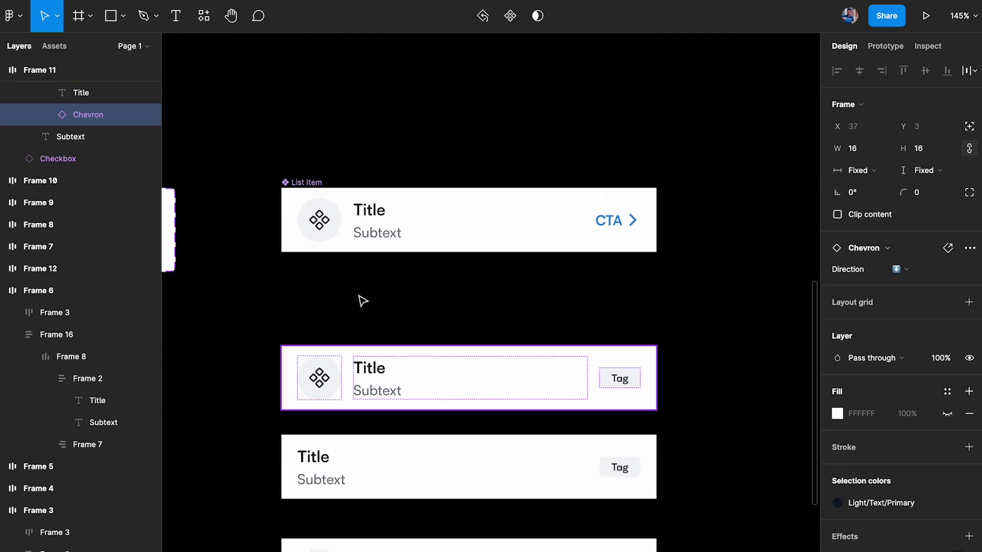
pyautogui.scroll(3, 362, 228)
pyautogui.click(378, 210)
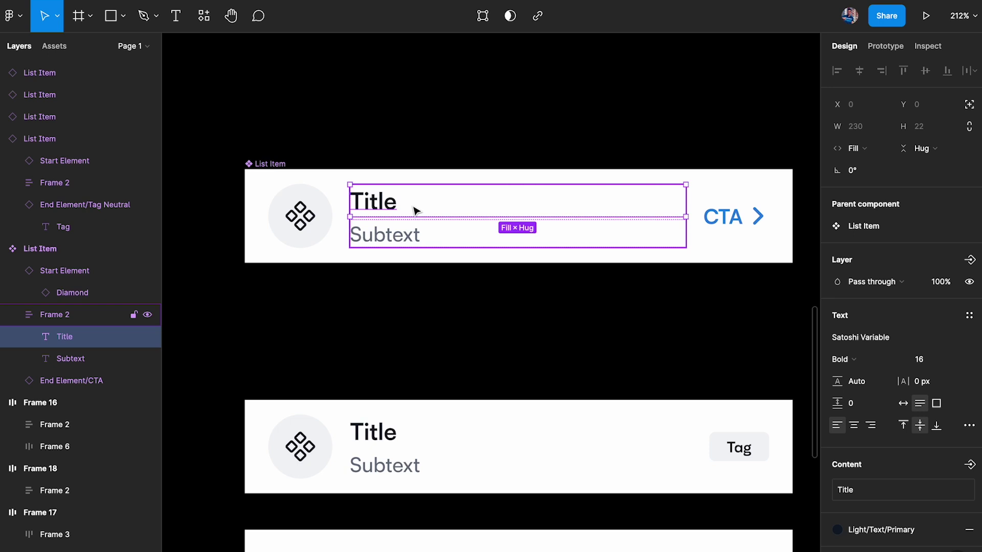
pyautogui.hotkey('ctrl', 'v')
pyautogui.scroll(2, 388, 197)
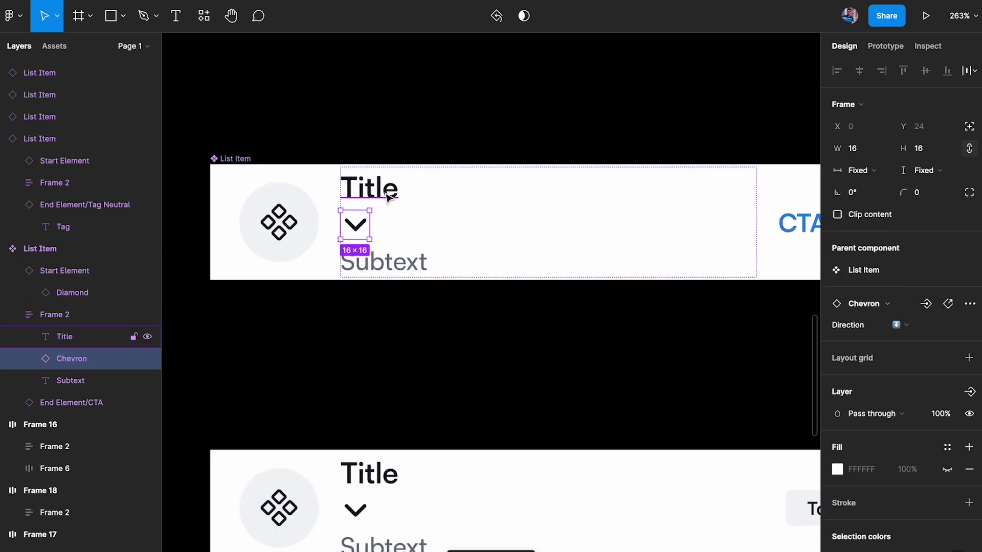
# Set the main component's Title text to hug its width and wrap it with the chevron in an auto layout frame
pyautogui.click(387, 197)
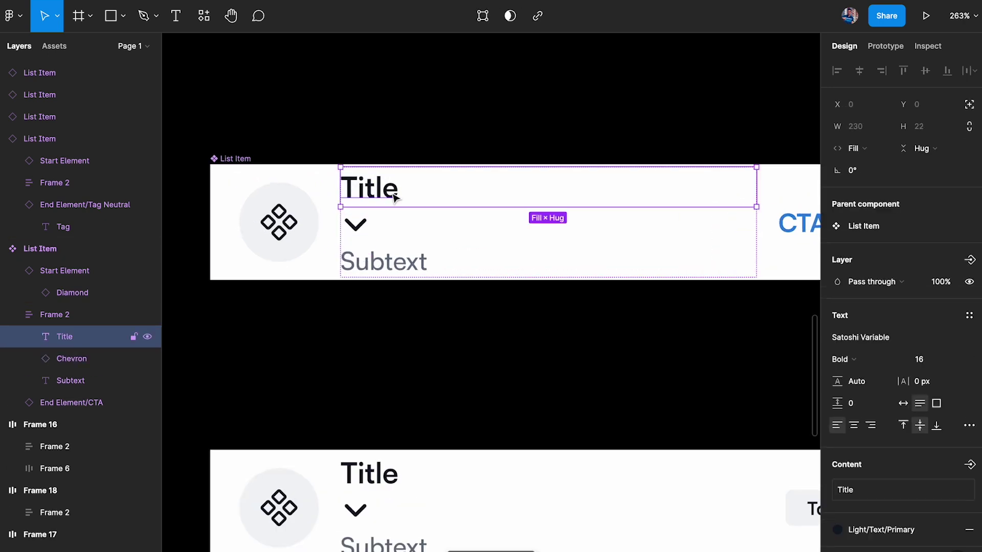
pyautogui.click(871, 146)
pyautogui.click(868, 131)
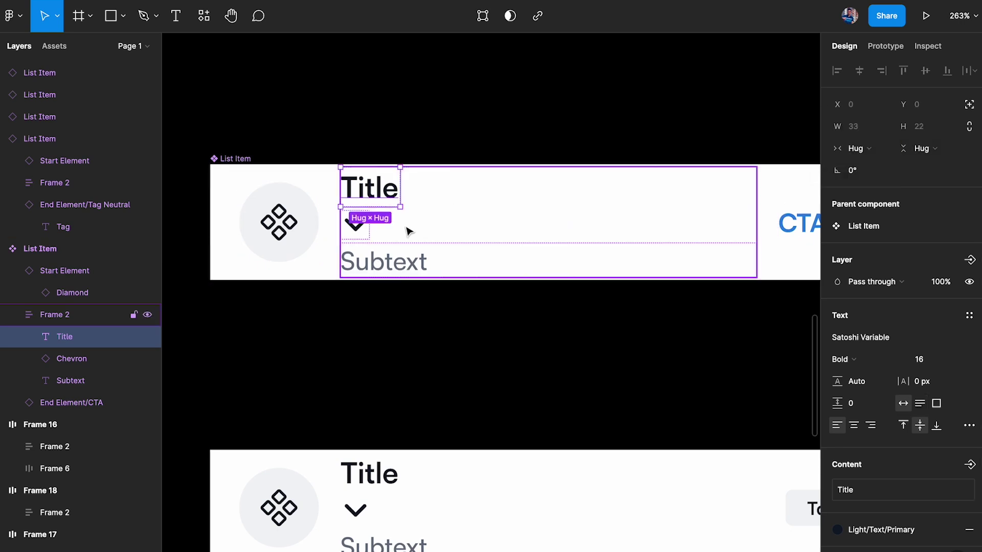
pyautogui.keyDown('shift'); pyautogui.click(357, 230); pyautogui.keyUp('shift')
pyautogui.hotkey('shift', 'a')
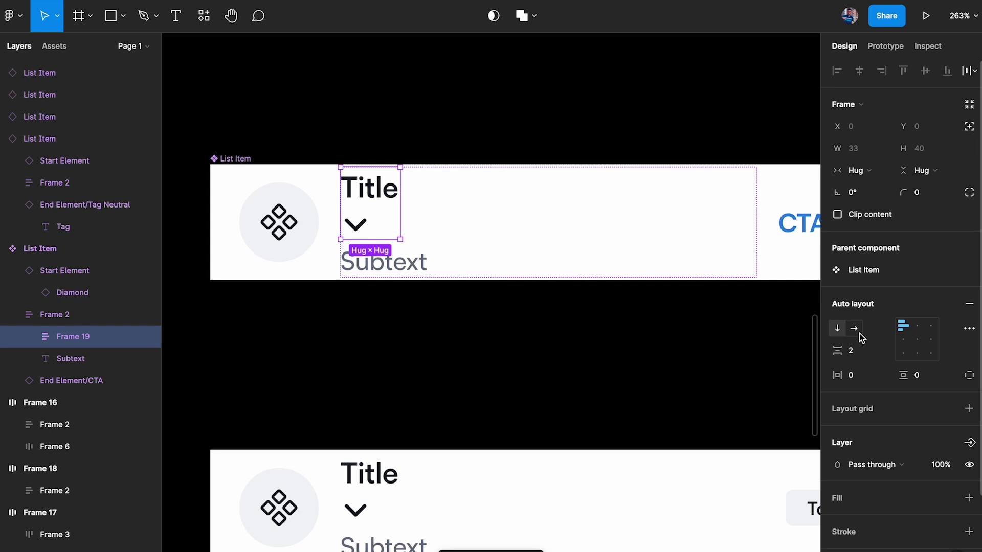
# Lay out the title-and-chevron frame horizontally with its contents aligned left and vertically centred
pyautogui.click(854, 329)
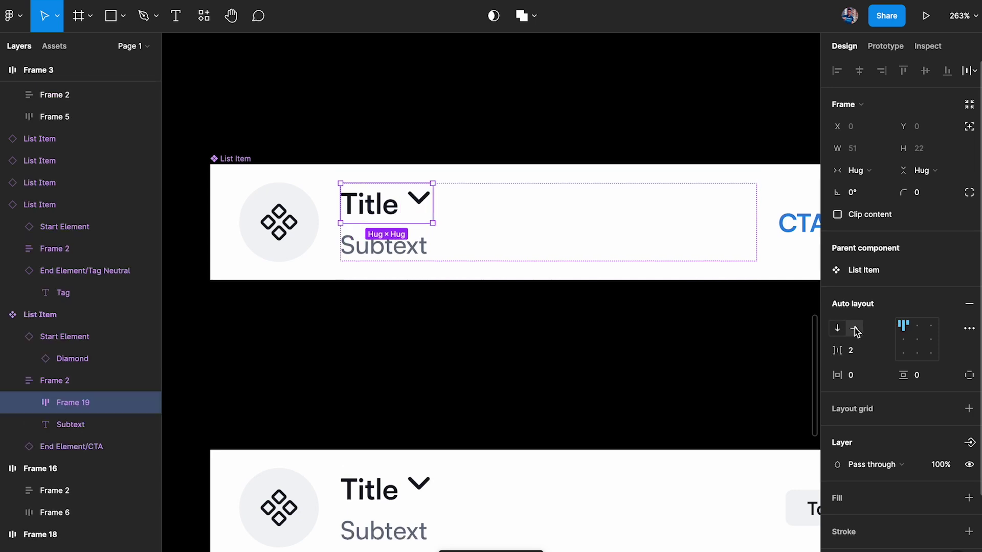
pyautogui.click(904, 340)
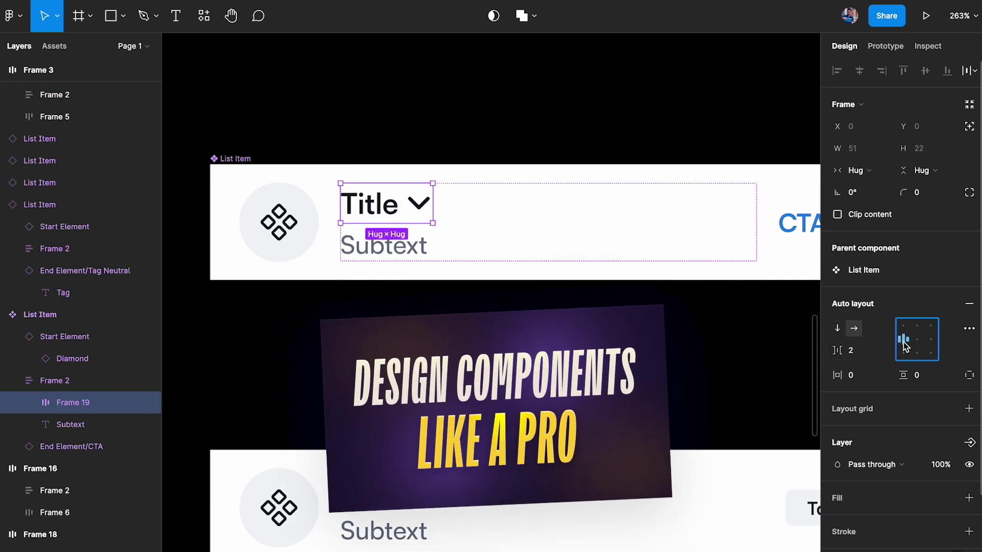
pyautogui.click(878, 349)
pyautogui.click(722, 352)
# Stack the four List Item instances below the main component in a vertical auto layout frame with spacing of 10
pyautogui.scroll(-2, 629, 344)
pyautogui.scroll(-5, 629, 355)
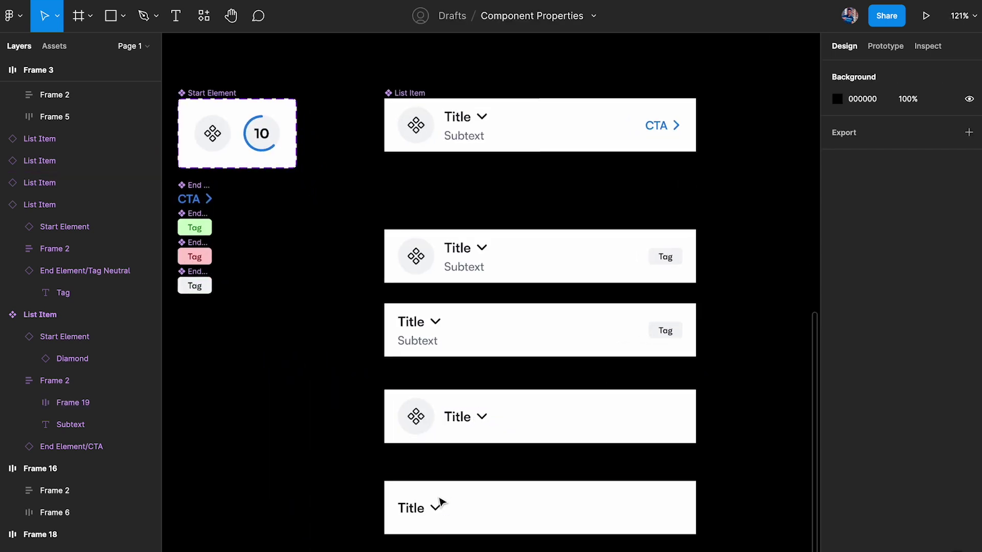
pyautogui.click(456, 500)
pyautogui.moveTo(456, 499); pyautogui.dragTo(456, 491)
pyautogui.moveTo(341, 377); pyautogui.dragTo(404, 417)
pyautogui.keyDown('shift'); pyautogui.click(586, 510); pyautogui.keyUp('shift')
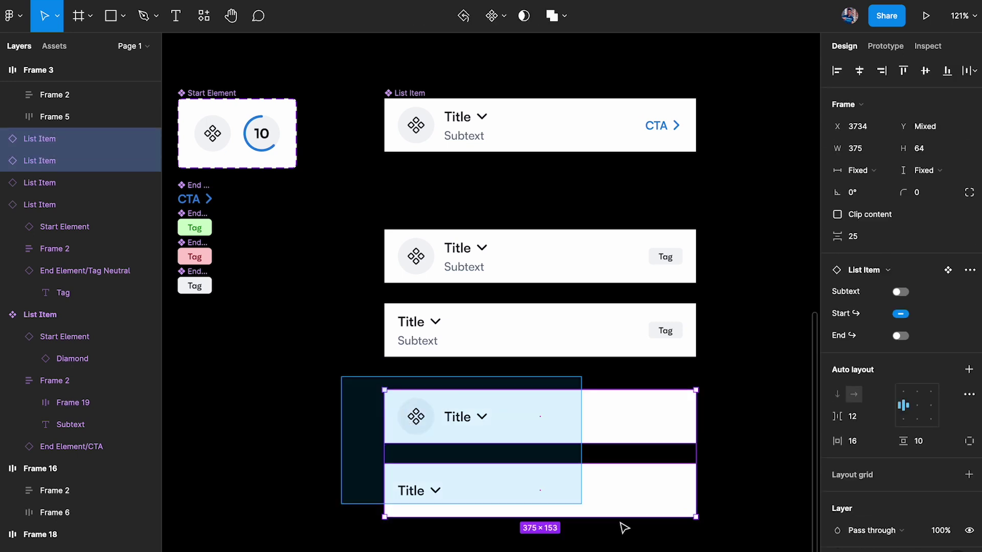
pyautogui.moveTo(316, 194); pyautogui.dragTo(726, 511)
pyautogui.hotkey('shift', 'a')
pyautogui.click(860, 297)
pyautogui.write('10')
pyautogui.press('Return')
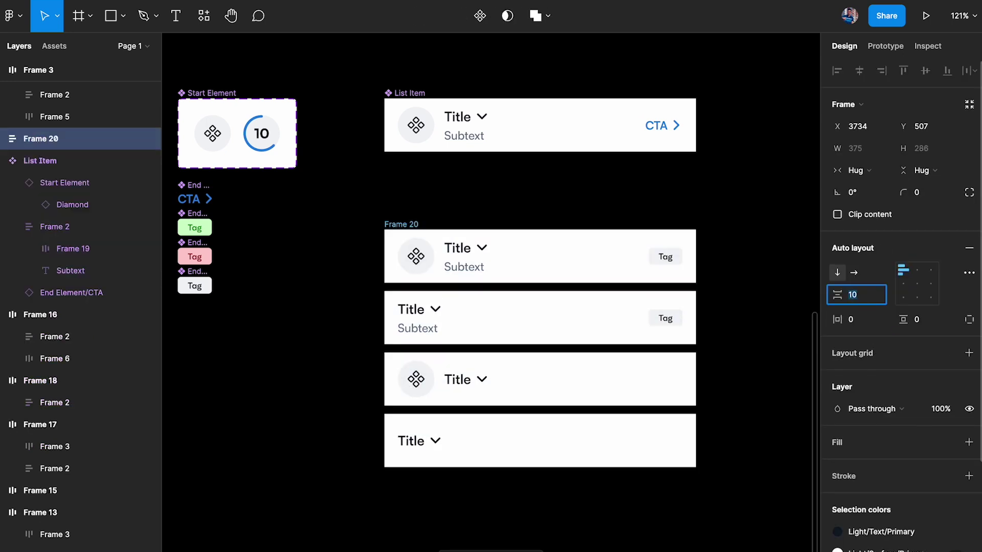
# Ungroup the auto layout frame around the four List Item instances
pyautogui.click(750, 285)
pyautogui.click(401, 225)
pyautogui.hotkey('ctrl', 'shift', 'g')
pyautogui.click(460, 204)
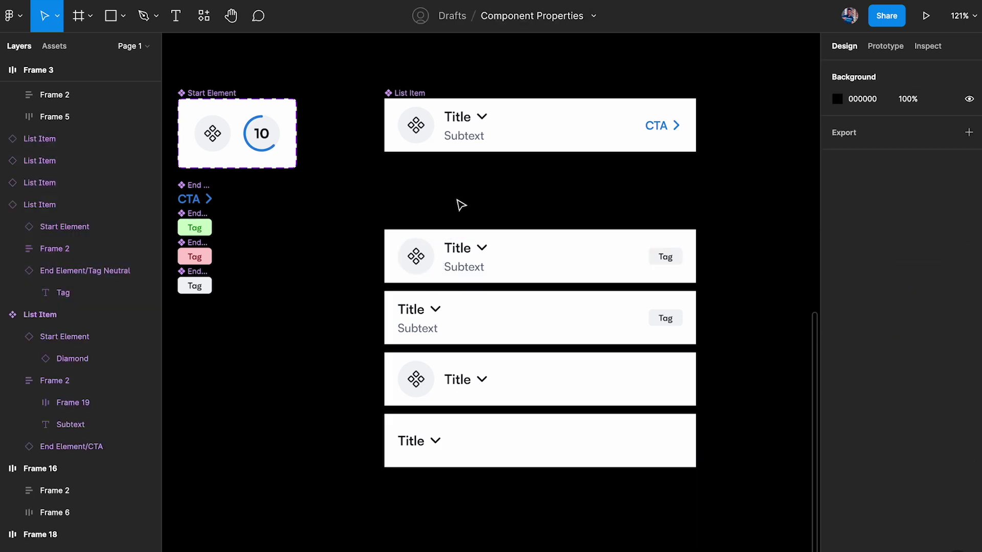
# Create a boolean property named Accordian with value True for the visibility of the main component's chevron
pyautogui.scroll(5, 461, 204)
pyautogui.scroll(2, 460, 153)
pyautogui.click(474, 103)
pyautogui.scroll(-3, 473, 100)
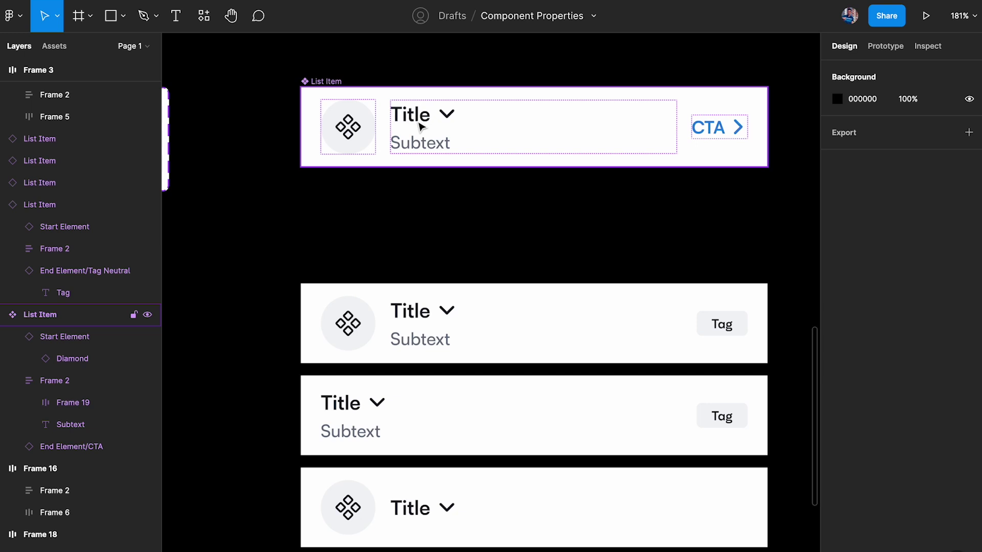
pyautogui.doubleClick(417, 115)
pyautogui.click(454, 113)
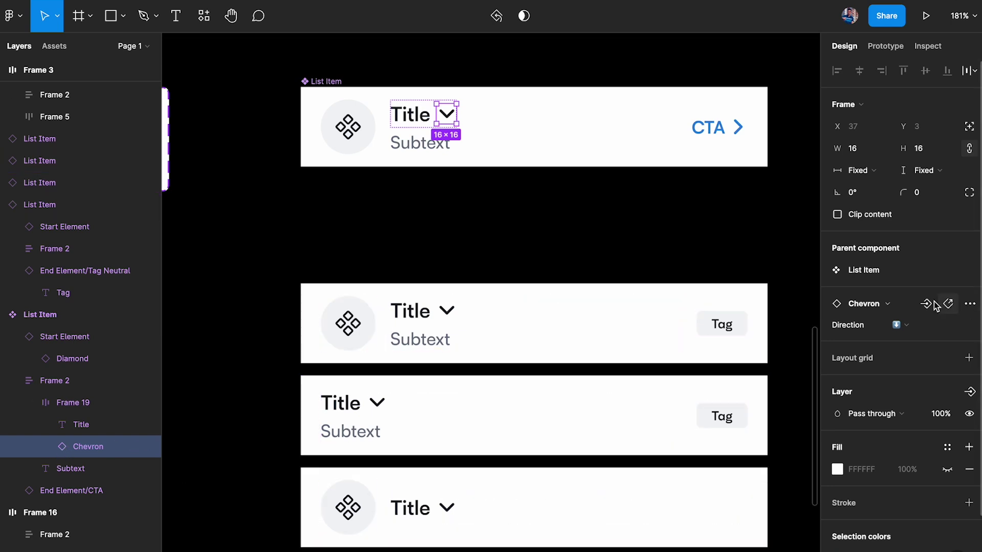
pyautogui.click(971, 394)
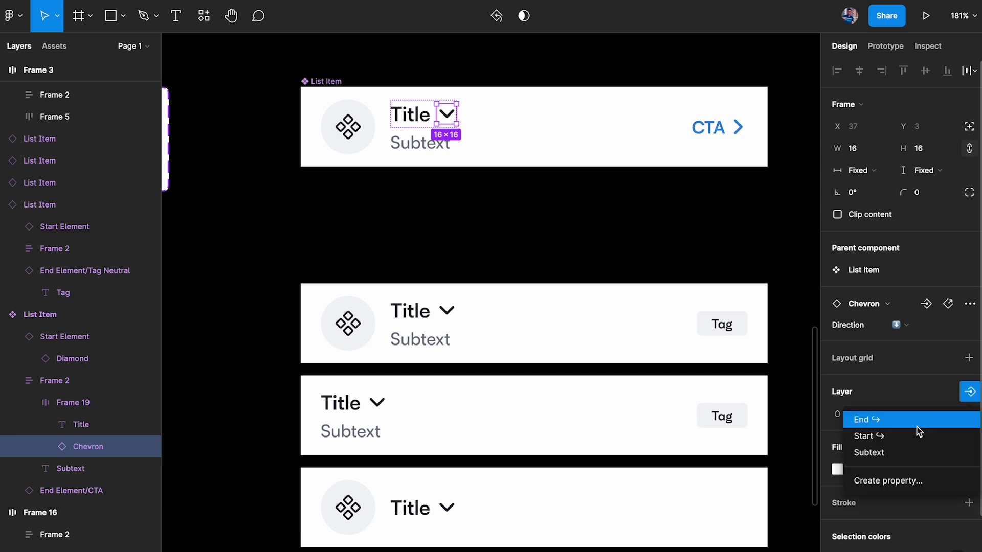
pyautogui.click(896, 481)
pyautogui.write('Accordian')
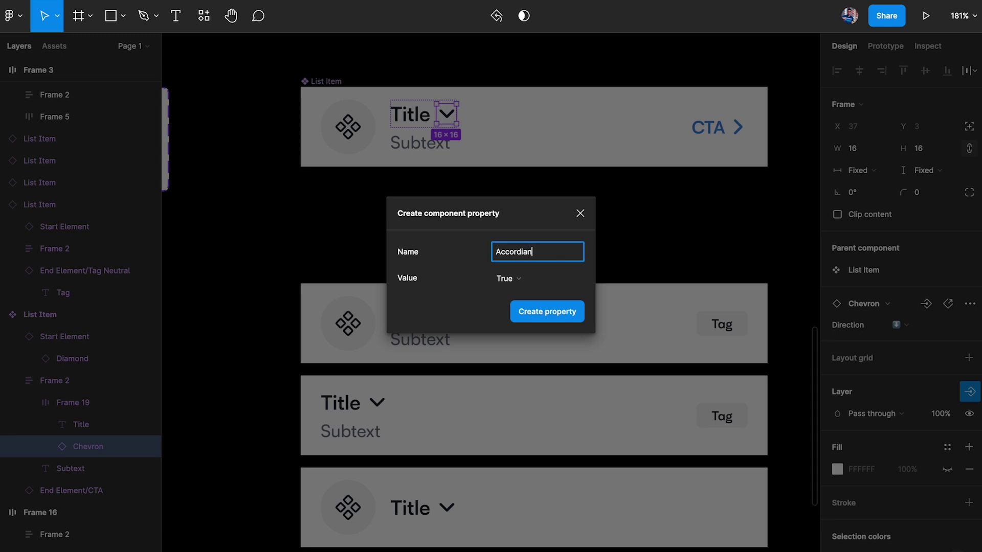
pyautogui.press('Return')
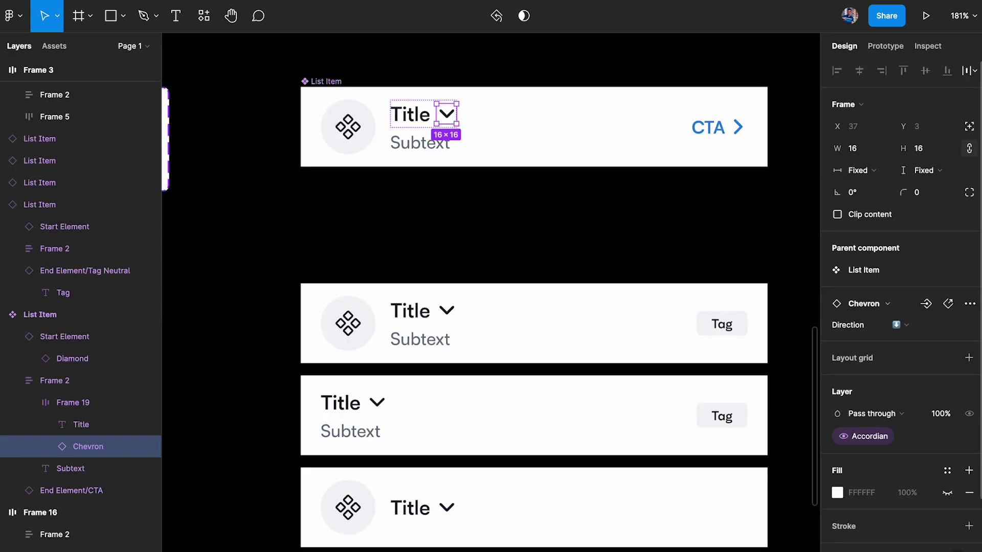
# Move the Accordian property above Subtext in the List Item main component's property order
pyautogui.click(519, 204)
pyautogui.click(493, 323)
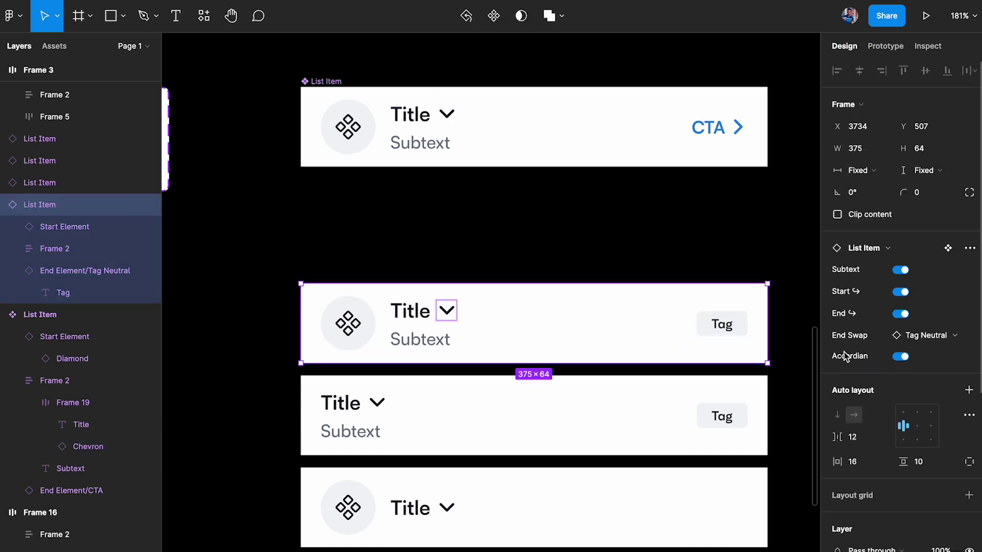
pyautogui.click(539, 104)
pyautogui.moveTo(825, 395); pyautogui.dragTo(824, 301)
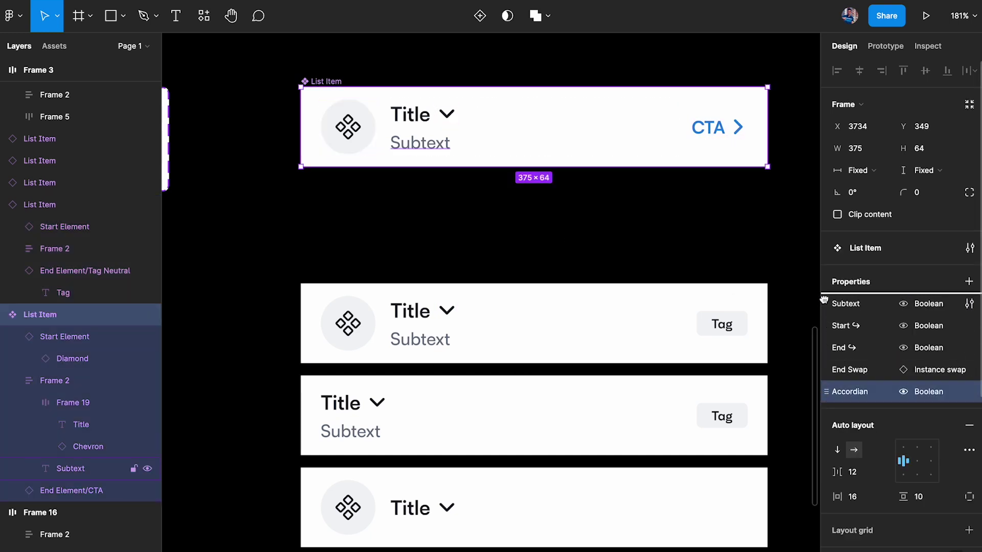
pyautogui.moveTo(824, 301); pyautogui.dragTo(824, 295)
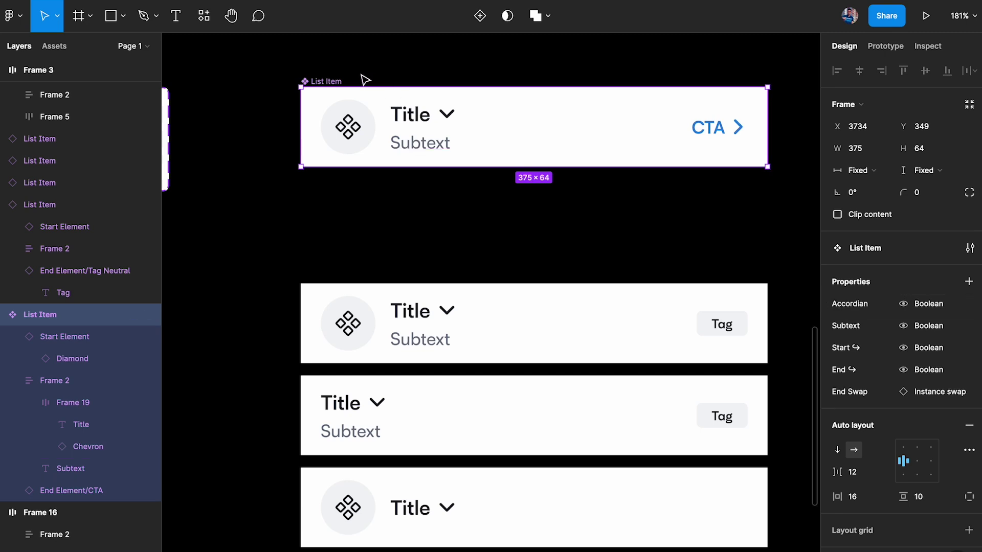
# Test the Accordian property on the first List Item instance by switching it off, and undo the change
pyautogui.click(443, 314)
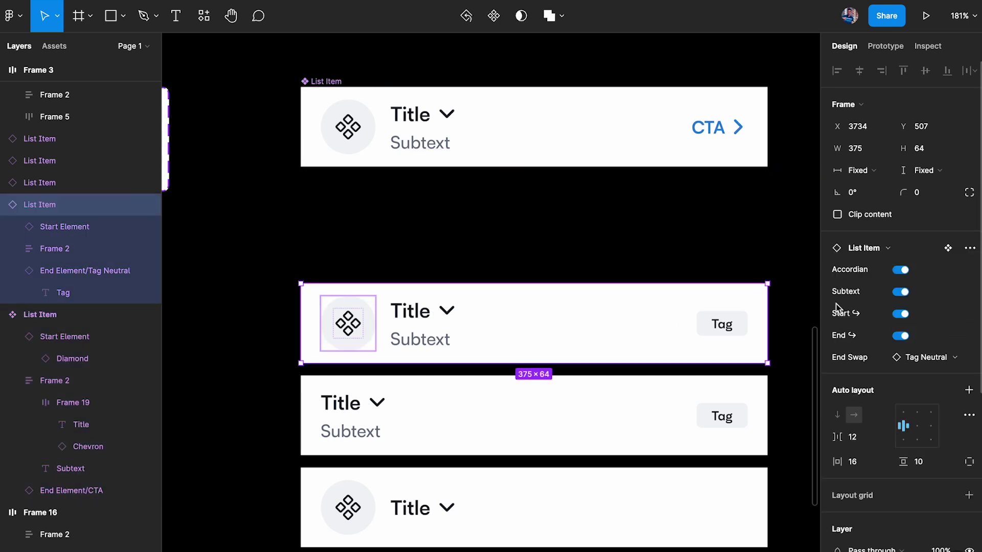
pyautogui.click(903, 272)
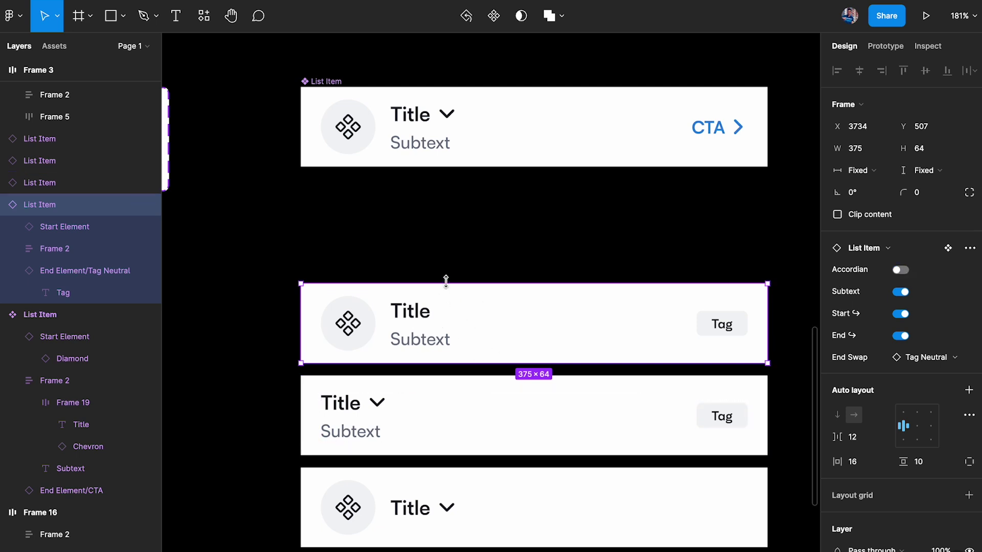
pyautogui.hotkey('ctrl', 'z')
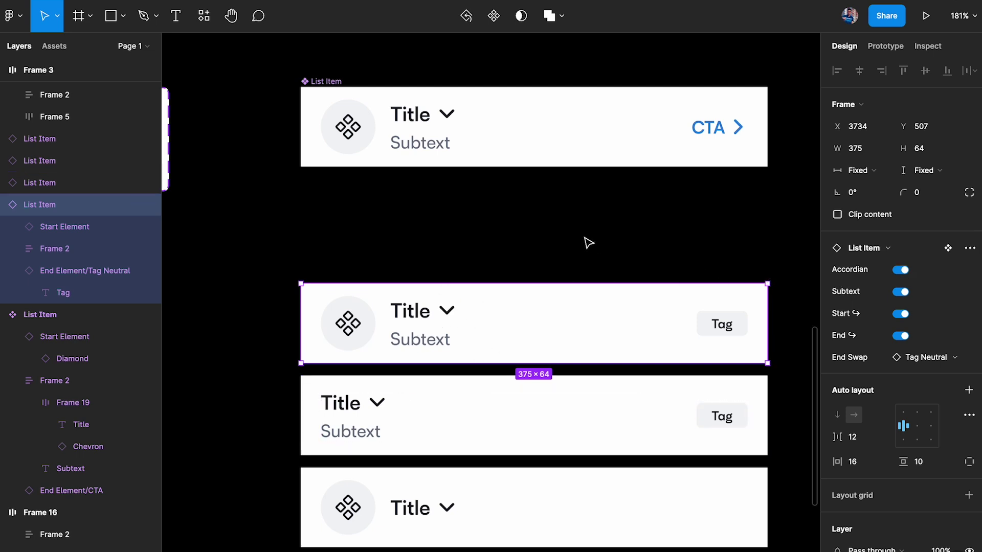
# Review which boolean property is applied to the chevron layer in the List Item main component
pyautogui.click(441, 108)
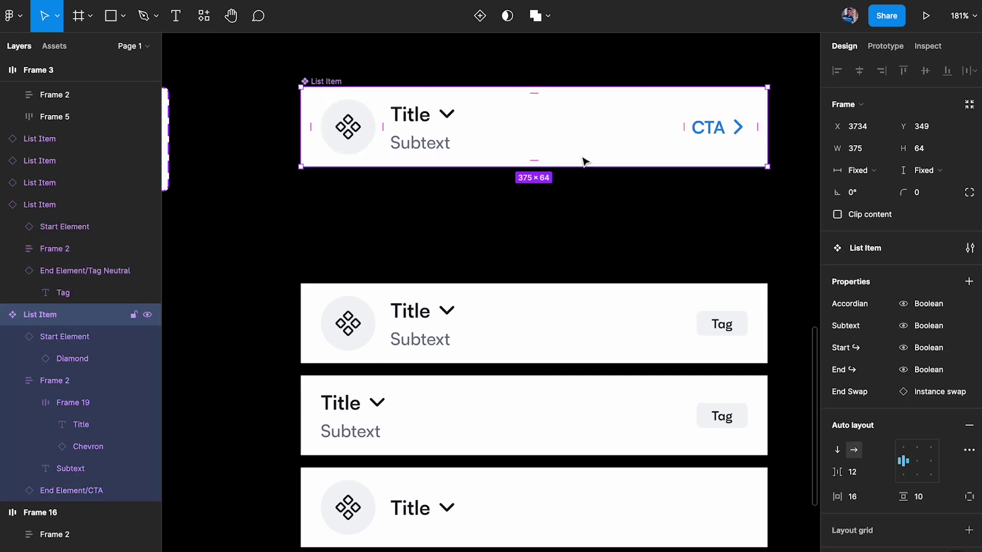
pyautogui.doubleClick(452, 119)
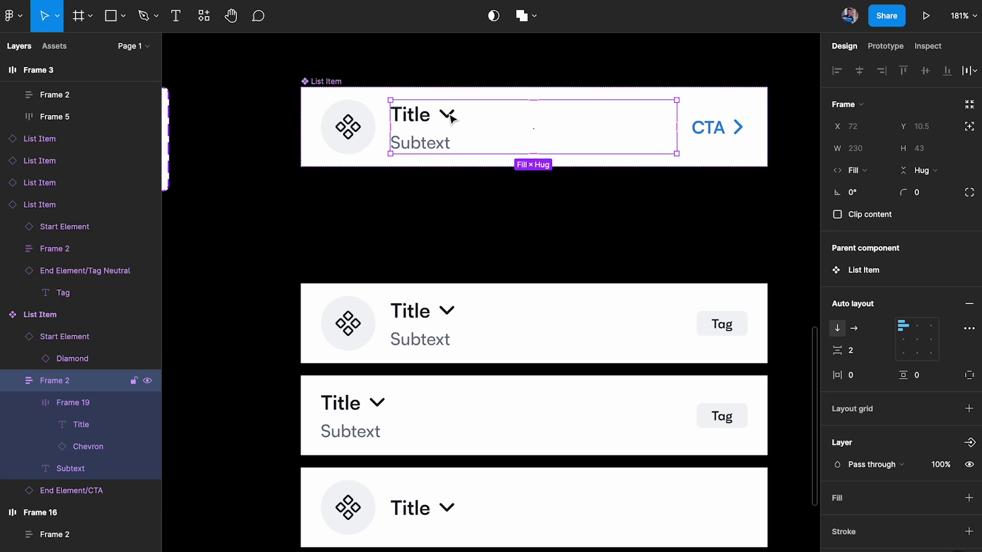
pyautogui.doubleClick(451, 116)
pyautogui.click(455, 112)
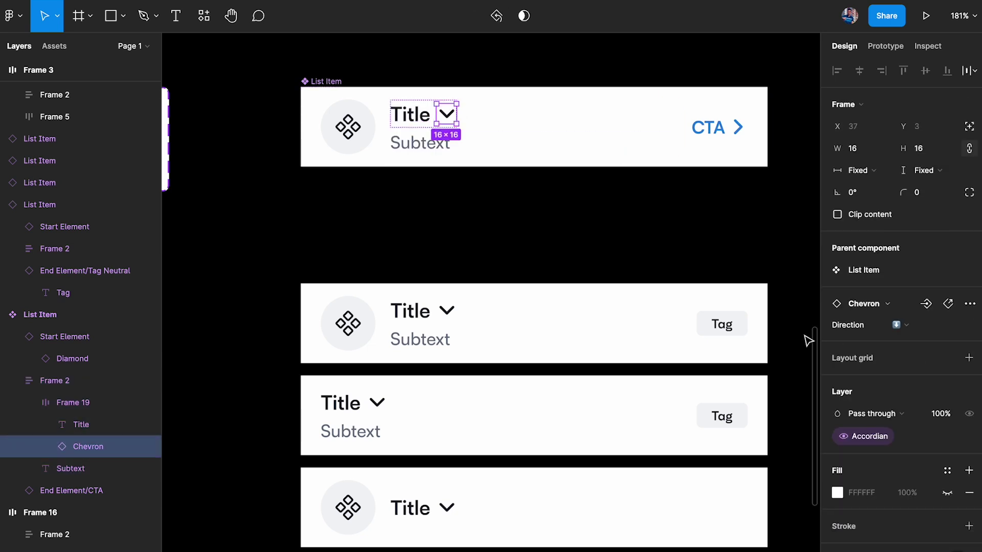
pyautogui.click(843, 442)
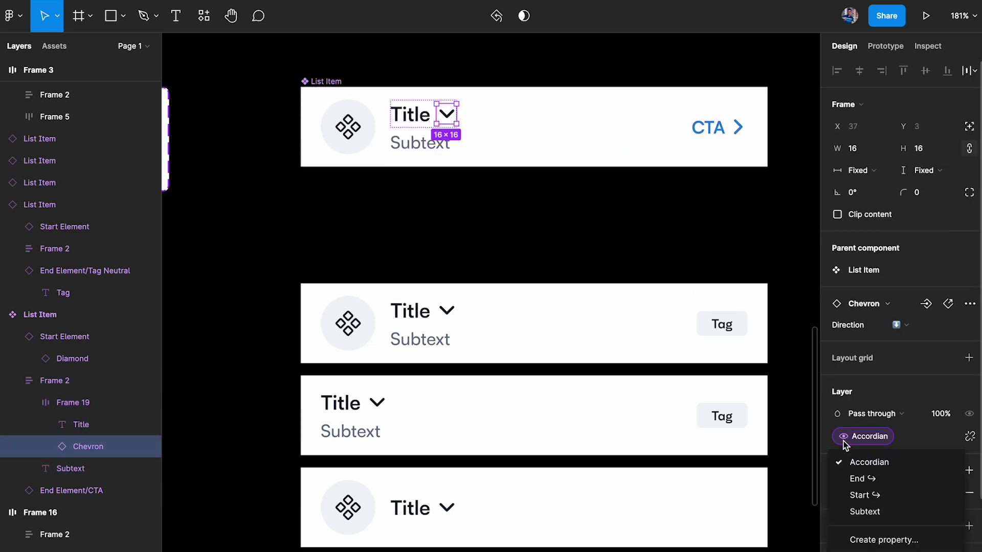
# Set the default value of the List Item component's Accordian property to False
pyautogui.click(322, 81)
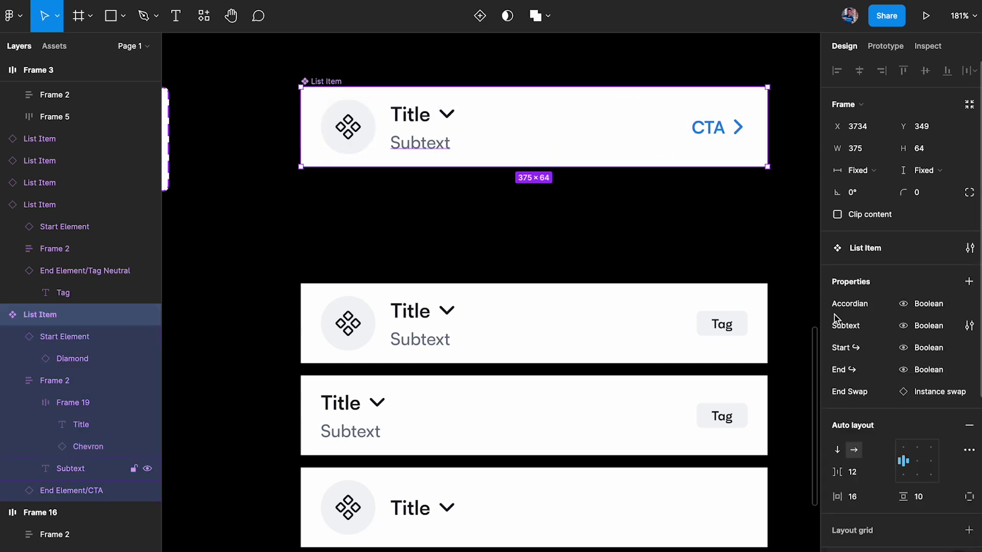
pyautogui.click(969, 304)
pyautogui.click(748, 369)
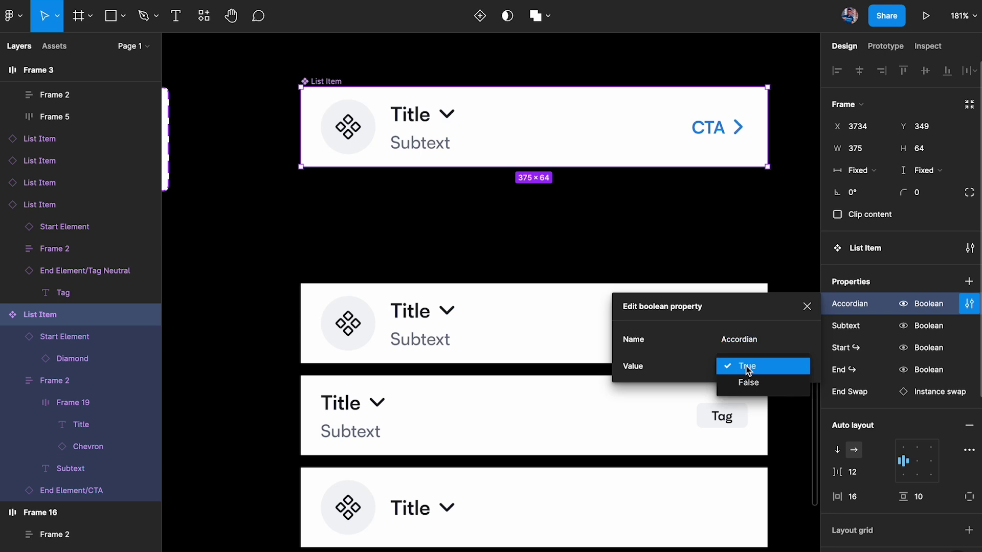
pyautogui.click(750, 384)
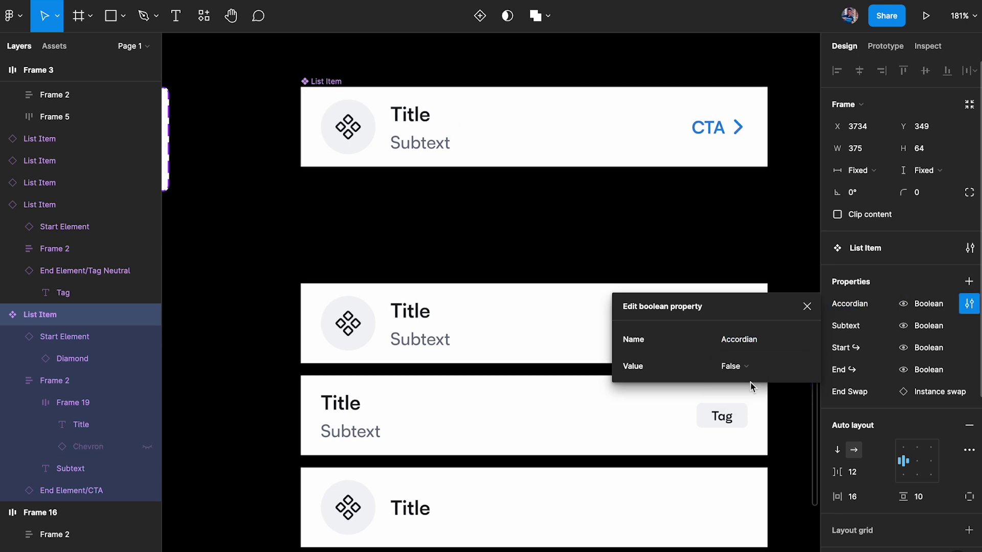
pyautogui.click(807, 306)
# Turn the Accordian property on for the first List Item instance
pyautogui.click(540, 331)
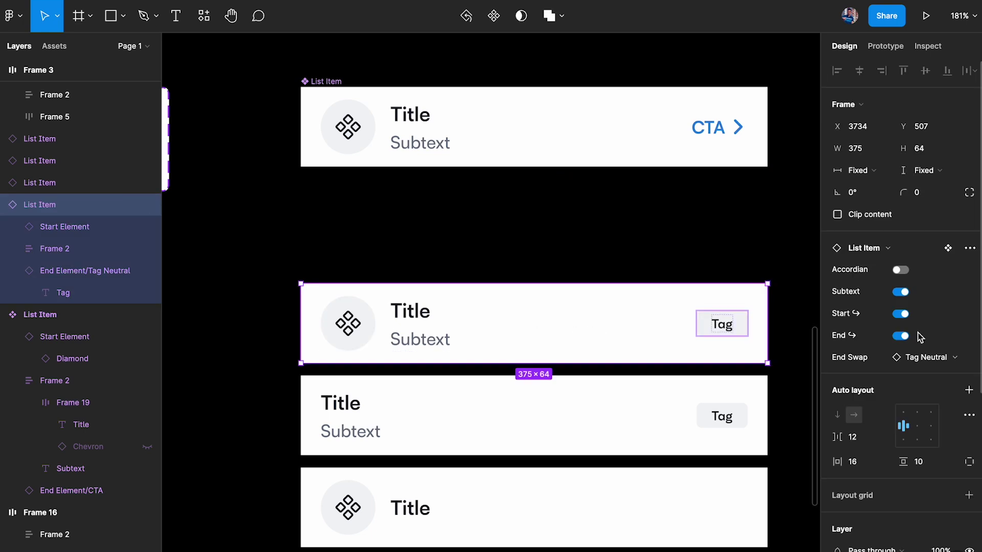
pyautogui.click(902, 271)
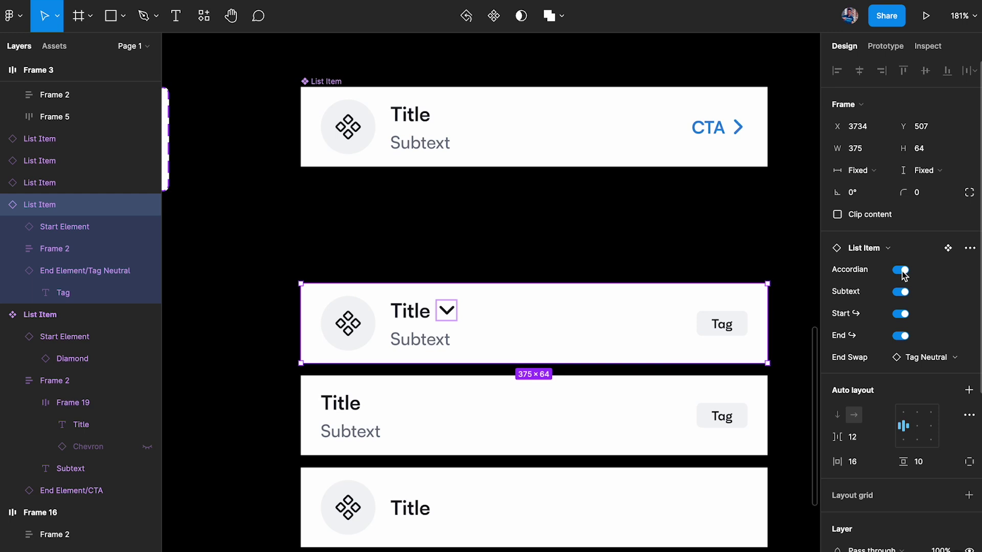
pyautogui.click(713, 212)
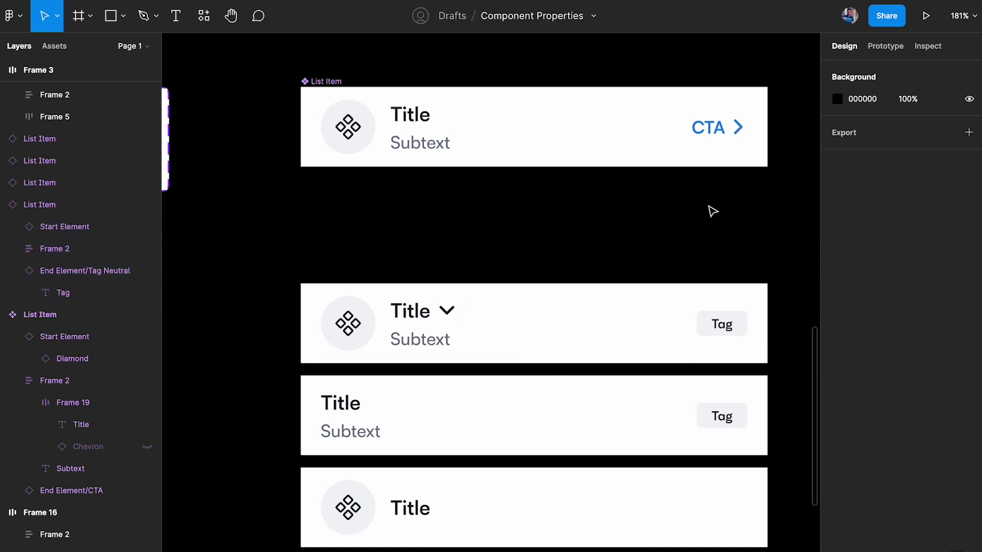
# Copy the checkbox from Frame 10 and paste it below the neutral tag end element component
pyautogui.scroll(-3, 430, 341)
pyautogui.hscroll(-5, 427, 342)
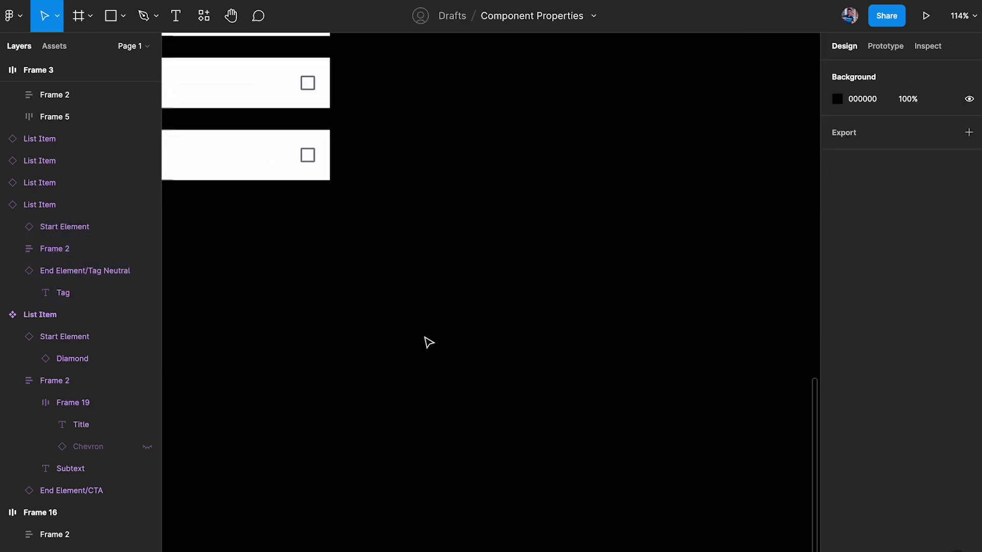
pyautogui.scroll(3, 324, 186)
pyautogui.scroll(2, 333, 193)
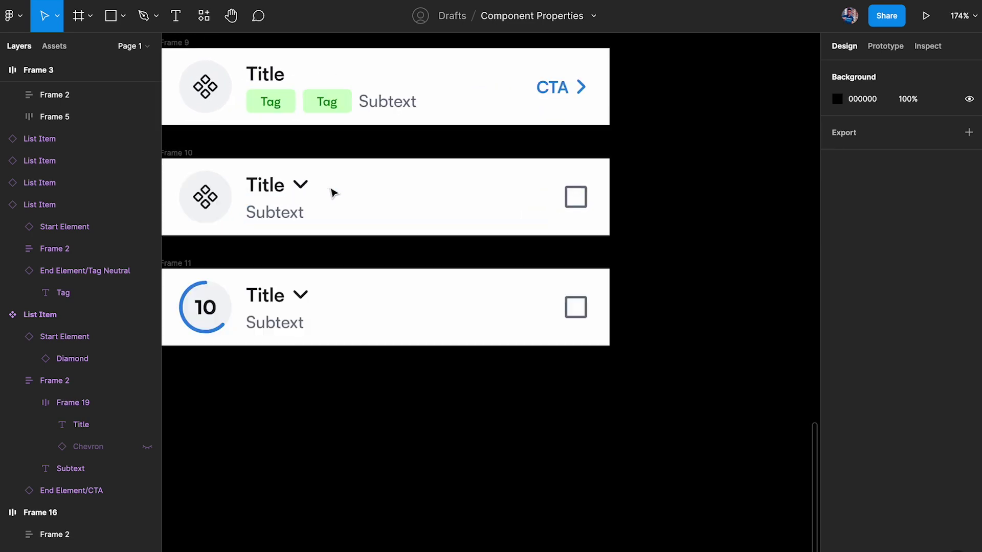
pyautogui.click(589, 196)
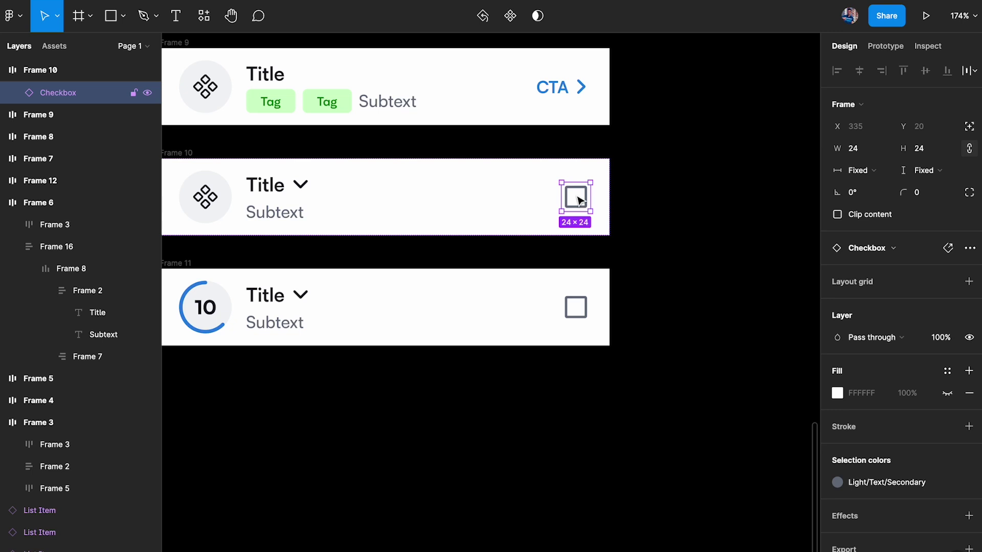
pyautogui.scroll(-5, 581, 200)
pyautogui.scroll(-10, 579, 200)
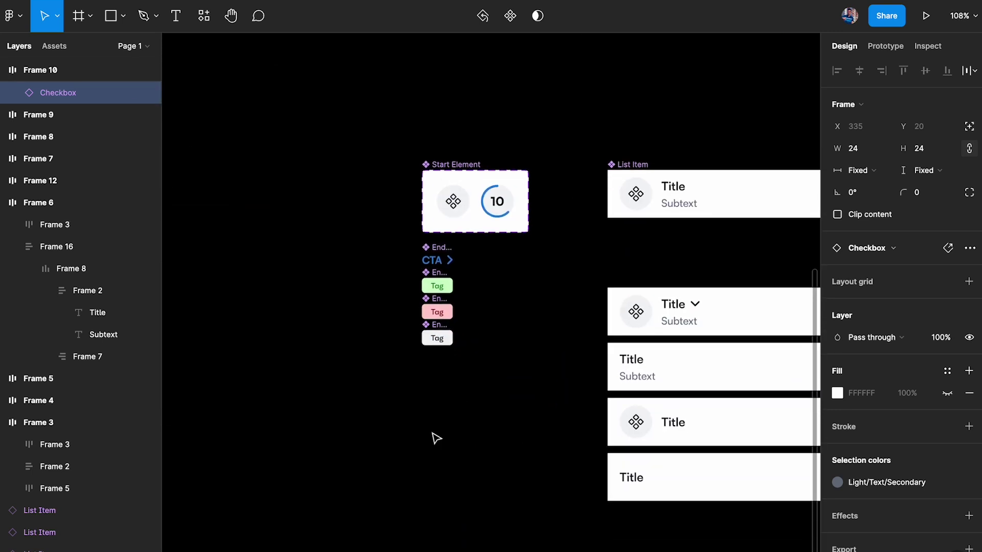
pyautogui.scroll(5, 436, 438)
pyautogui.scroll(2, 460, 307)
pyautogui.scroll(3, 491, 305)
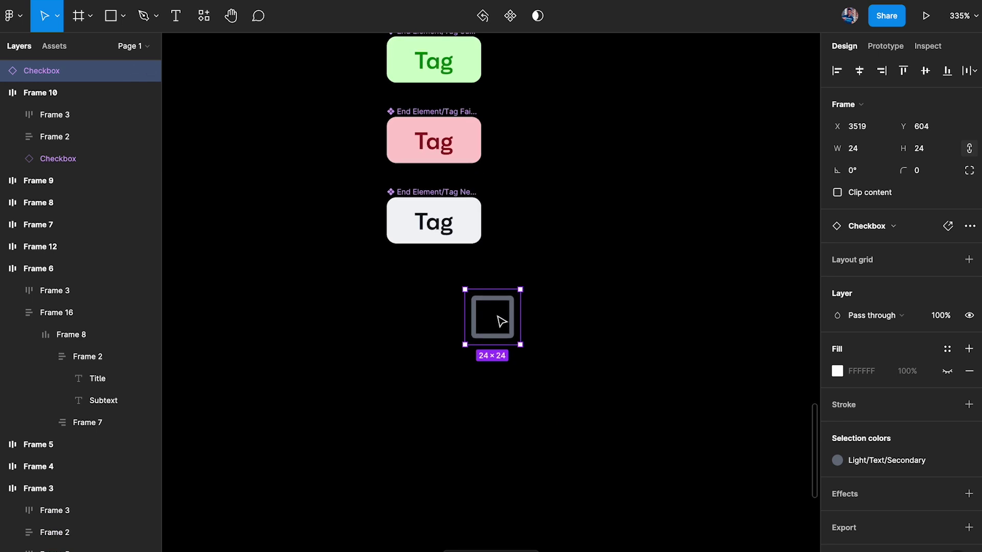
# Align the checkbox under the neutral tag end element and turn it into a component
pyautogui.moveTo(500, 320); pyautogui.dragTo(423, 308)
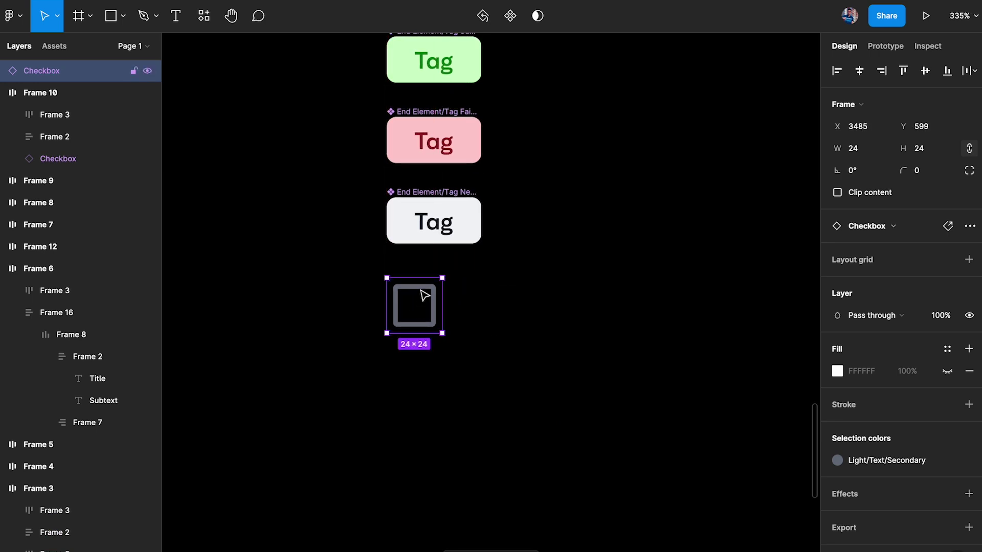
pyautogui.scroll(3, 423, 308)
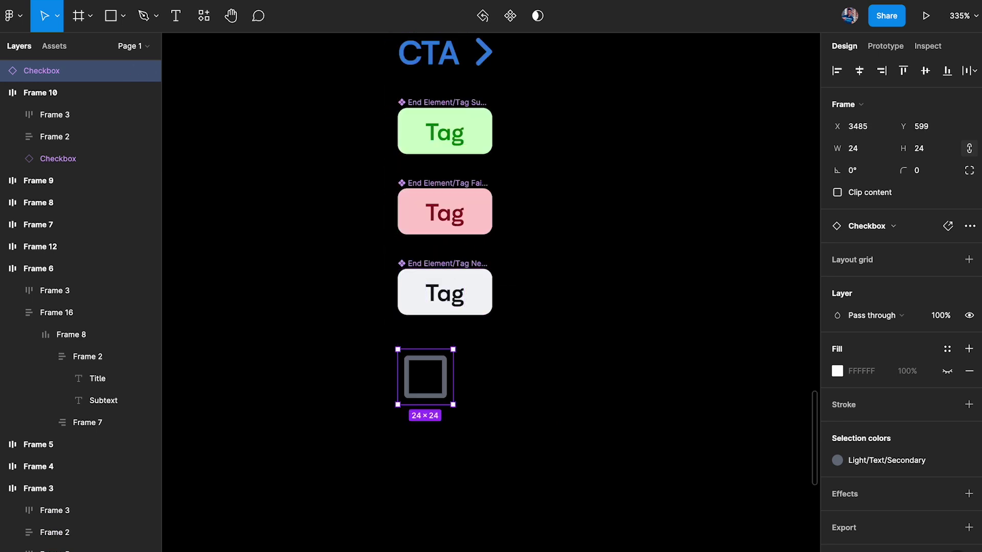
pyautogui.scroll(1, 486, 237)
pyautogui.click(510, 16)
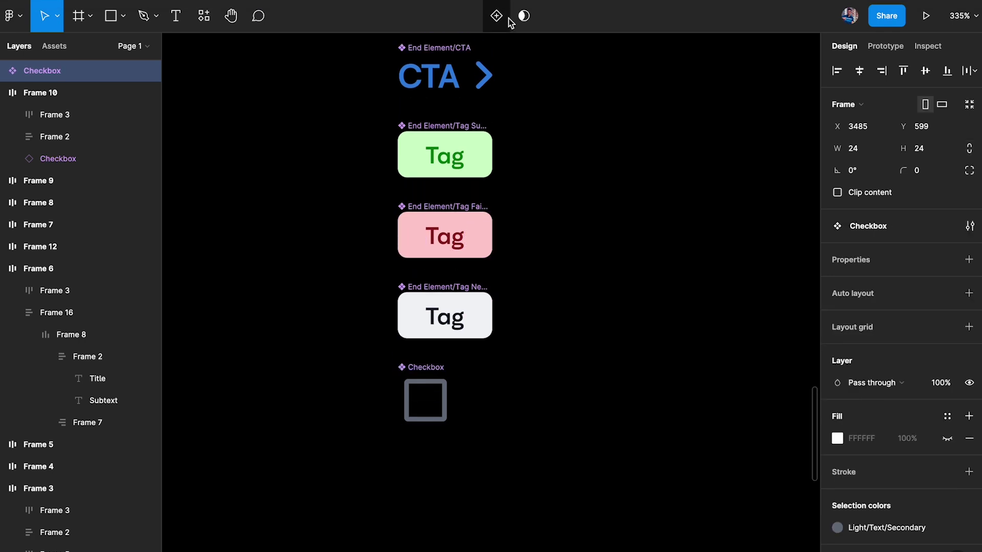
# Rename the new checkbox component to End Element/Icon, reusing the naming of the neutral tag component
pyautogui.click(438, 296)
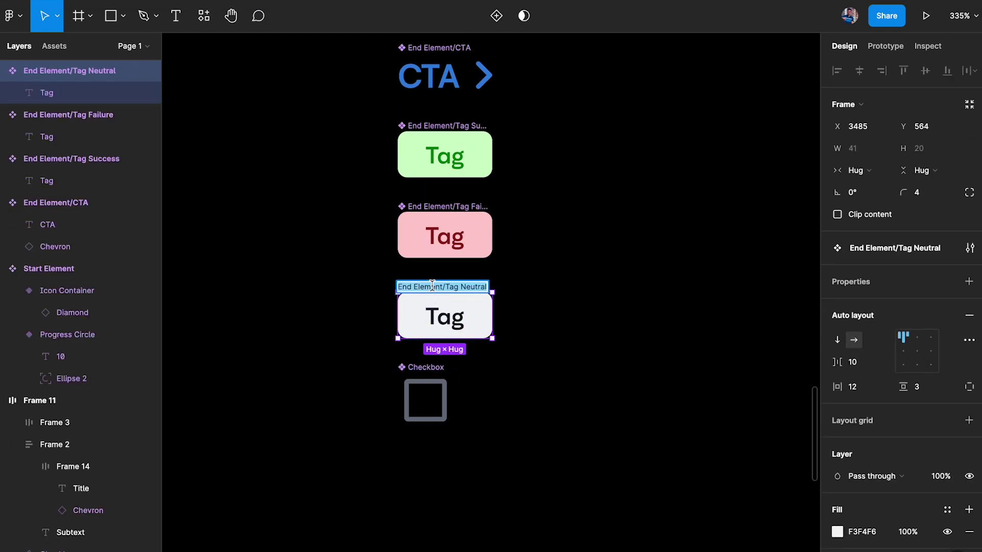
pyautogui.doubleClick(422, 367)
pyautogui.write('End Element/Tag Neutral')
pyautogui.hotkey('ctrl', 'shift', 'Left')
pyautogui.press('BackSpace')
pyautogui.write('Icon')
pyautogui.press('Return')
pyautogui.click(597, 373)
# Delete the three List Item instances below the first instance
pyautogui.hscroll(6, 596, 373)
pyautogui.scroll(-2, 597, 373)
pyautogui.hscroll(5, 596, 373)
pyautogui.scroll(-3, 596, 373)
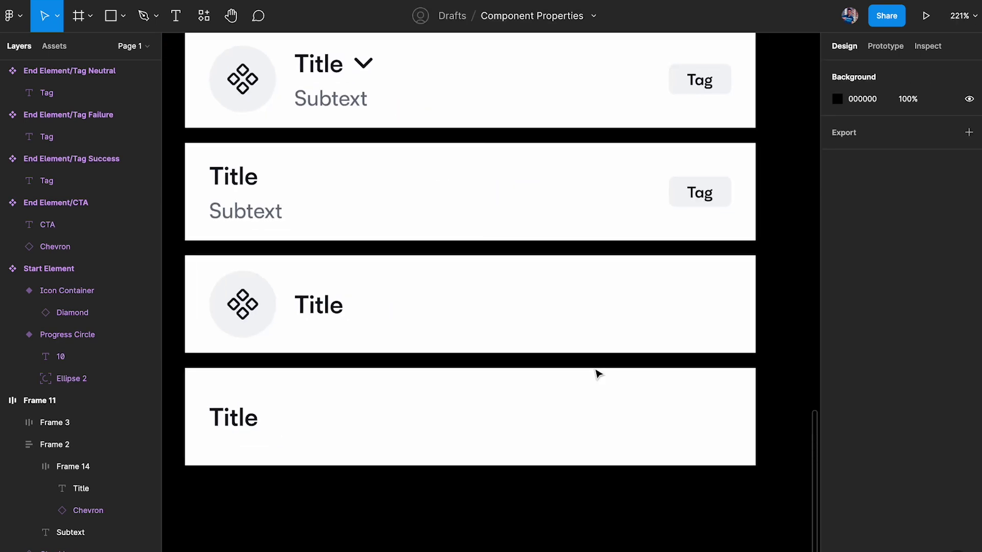
pyautogui.click(467, 199)
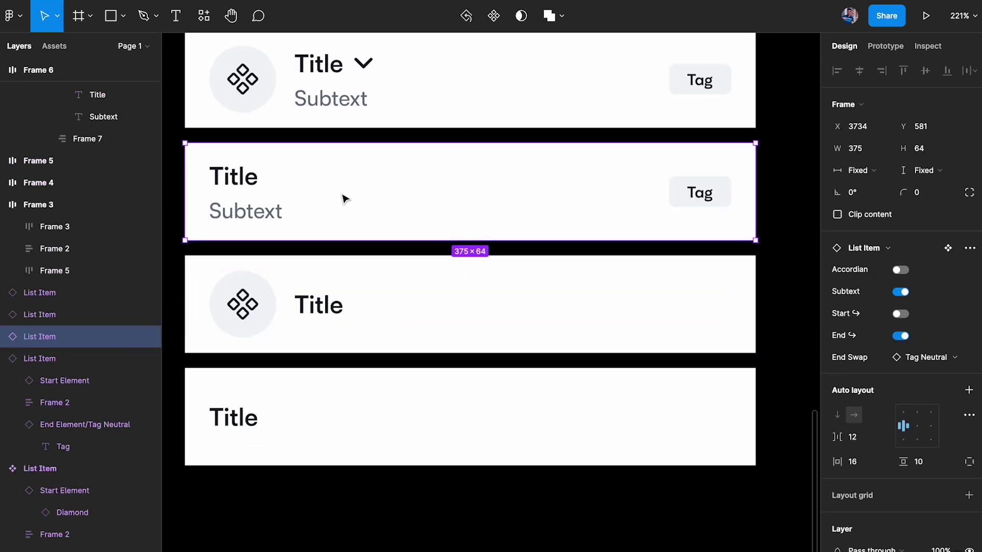
pyautogui.keyDown('shift'); pyautogui.click(343, 307); pyautogui.keyUp('shift')
pyautogui.press('Delete')
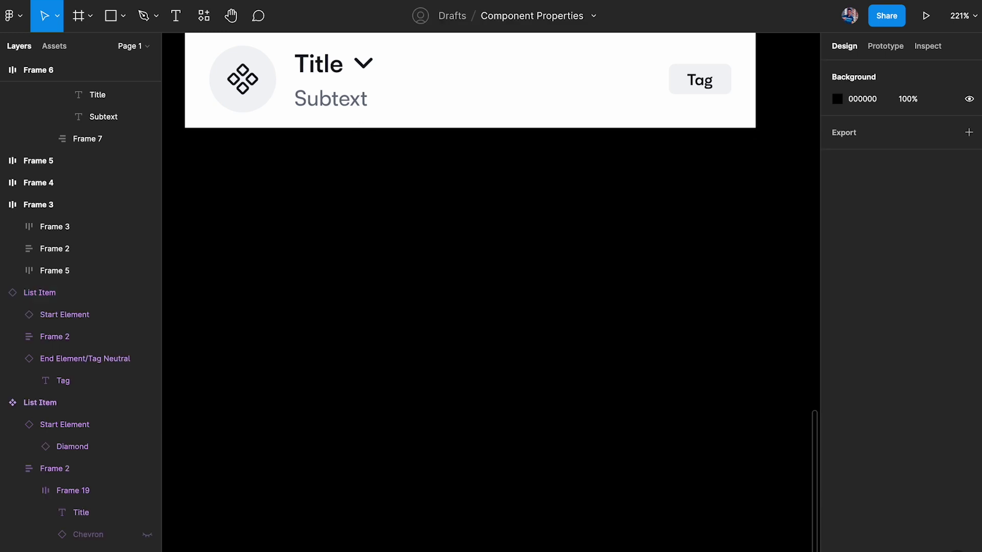
# Turn off the Accordian property on the remaining List Item instance and set its End Swap to Icon
pyautogui.click(511, 102)
pyautogui.click(901, 271)
pyautogui.scroll(3, 658, 237)
pyautogui.hscroll(-1, 658, 237)
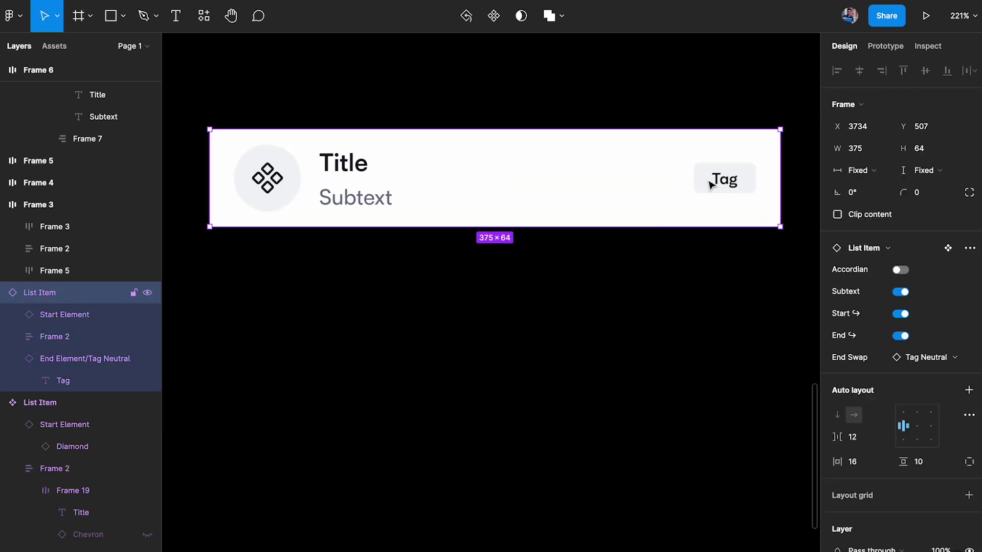
pyautogui.click(921, 357)
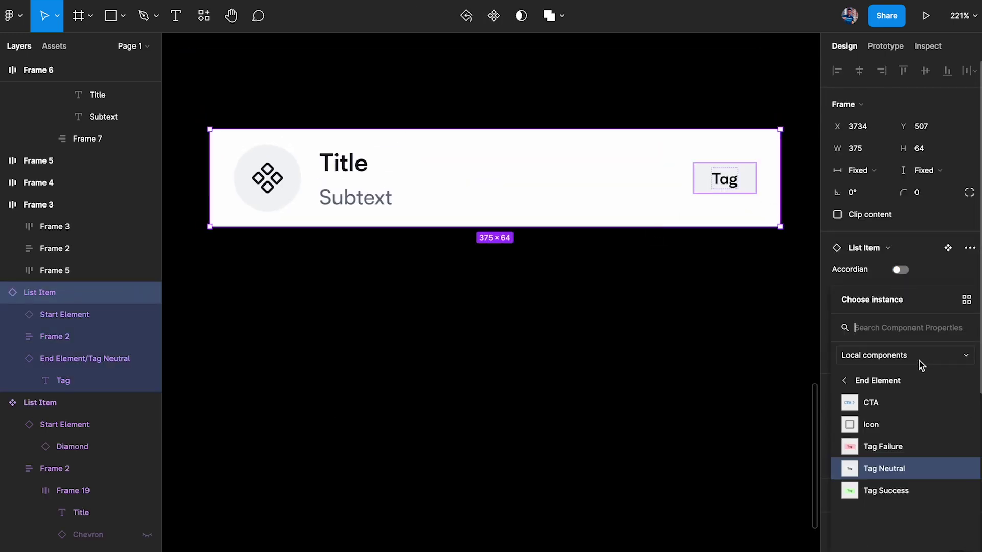
pyautogui.click(871, 425)
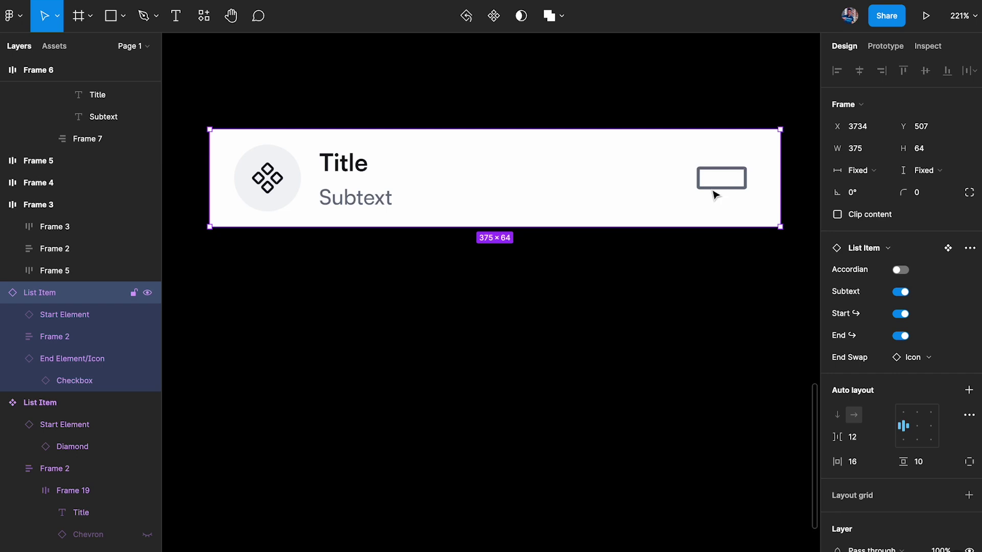
# Set the constraints of the Checkbox layer inside End Element/Icon to Right horizontally and Center vertically
pyautogui.hscroll(-10, 489, 239)
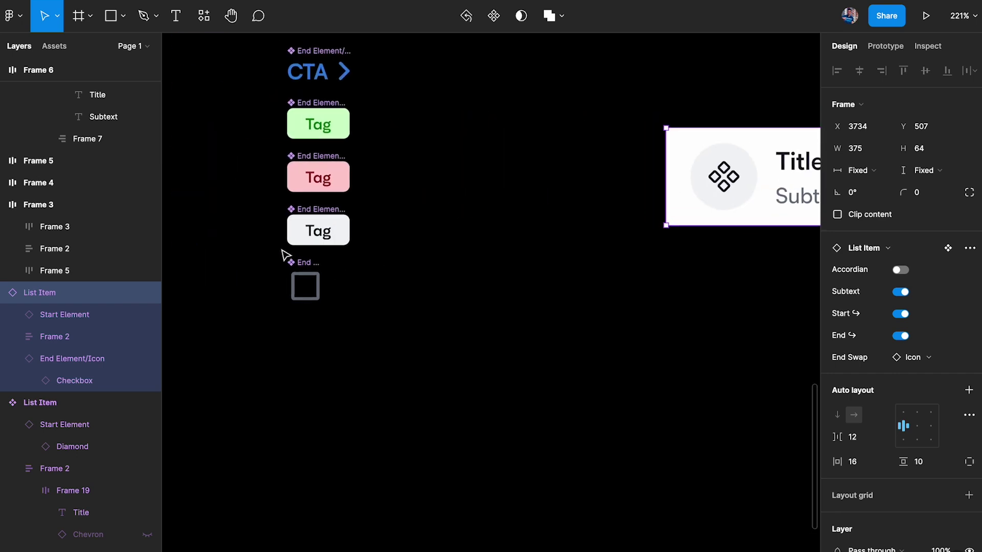
pyautogui.click(368, 279)
pyautogui.click(2, 70)
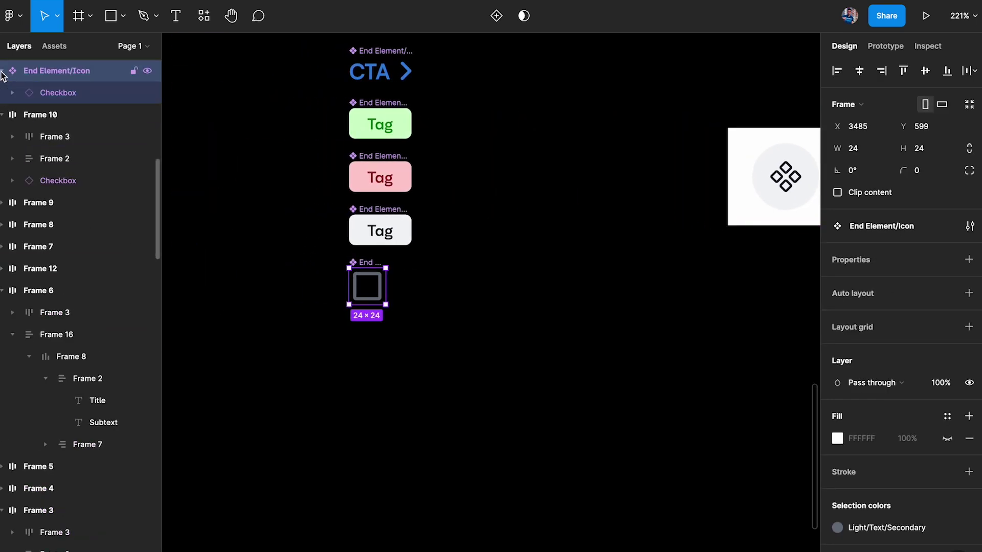
pyautogui.click(45, 97)
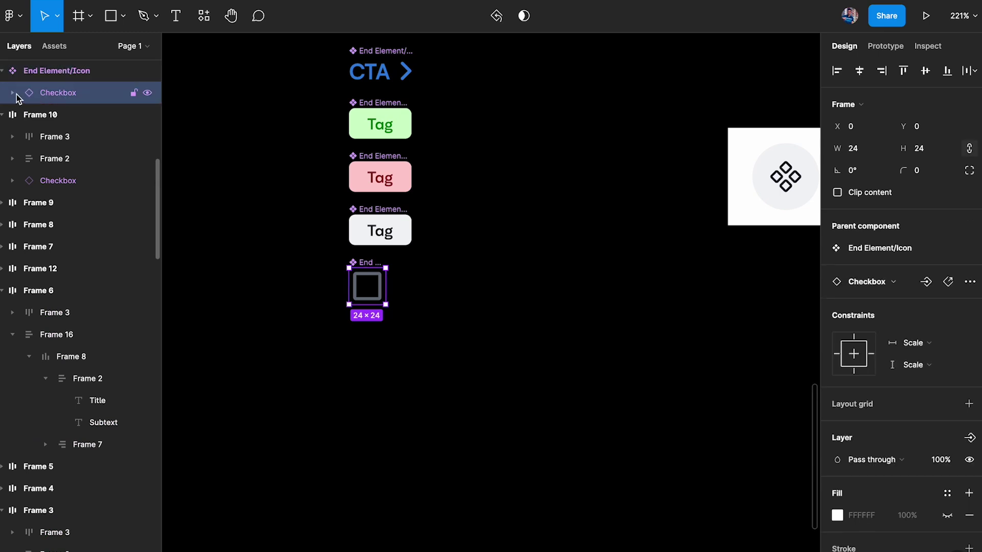
pyautogui.click(913, 343)
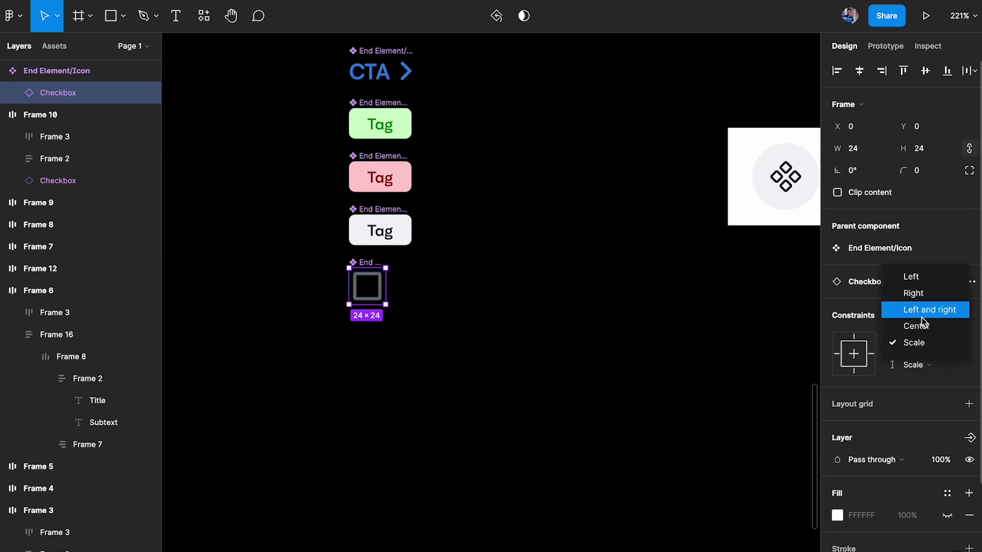
pyautogui.click(919, 295)
pyautogui.click(916, 365)
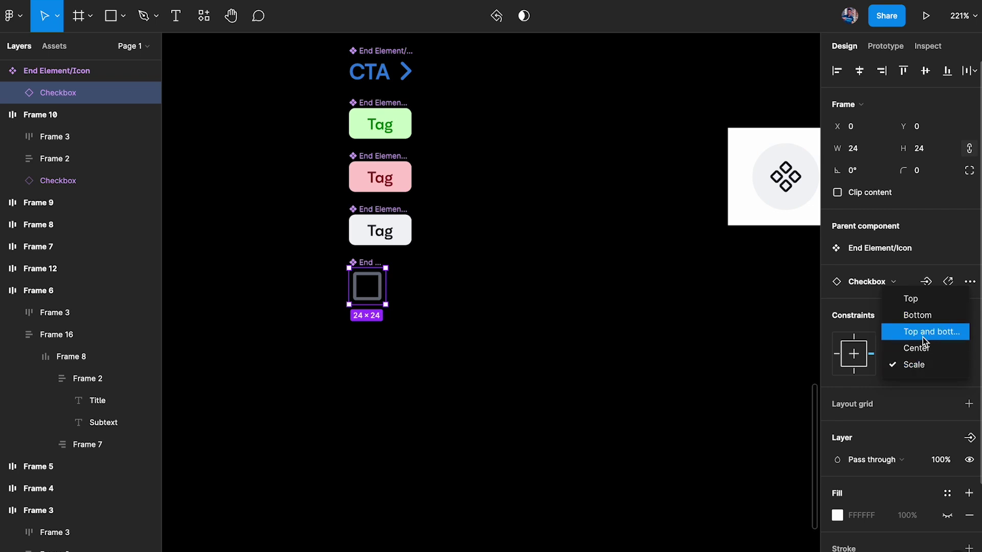
pyautogui.click(915, 352)
pyautogui.click(669, 370)
# Examine the checkbox end element in the List Item instance and the components offered for its End Swap property
pyautogui.hscroll(8, 669, 370)
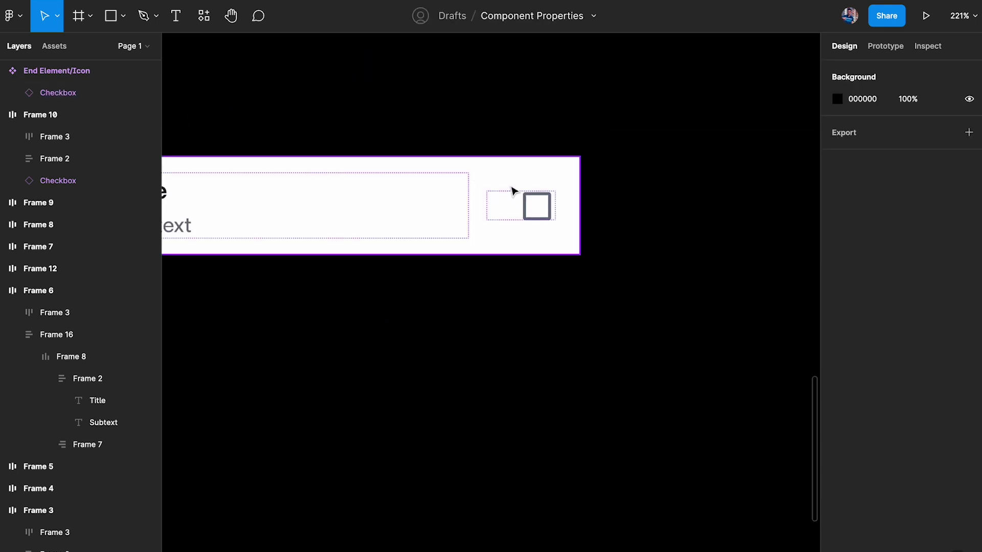
pyautogui.click(542, 209)
pyautogui.doubleClick(542, 209)
pyautogui.hscroll(-5, 563, 215)
pyautogui.click(535, 338)
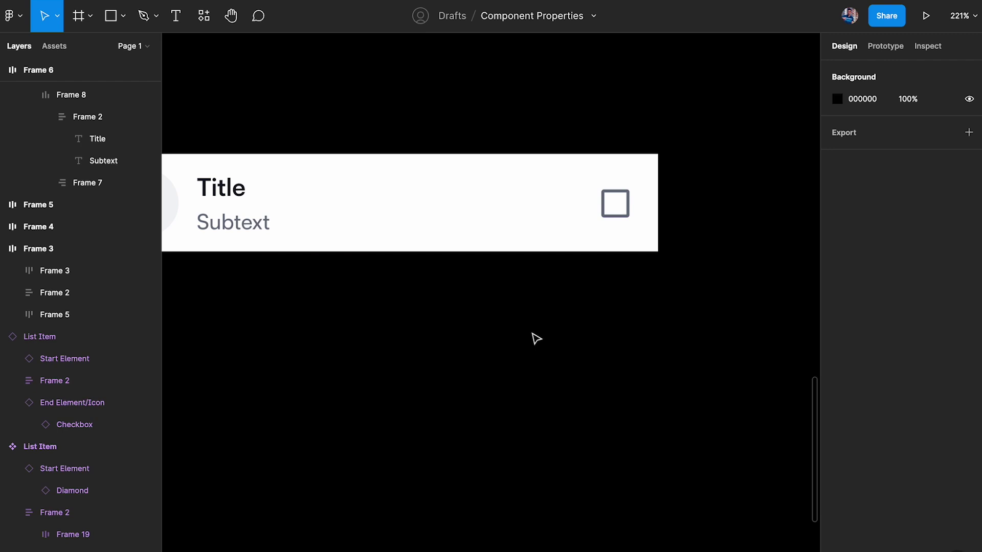
pyautogui.hscroll(-4, 496, 281)
pyautogui.click(458, 223)
pyautogui.click(926, 359)
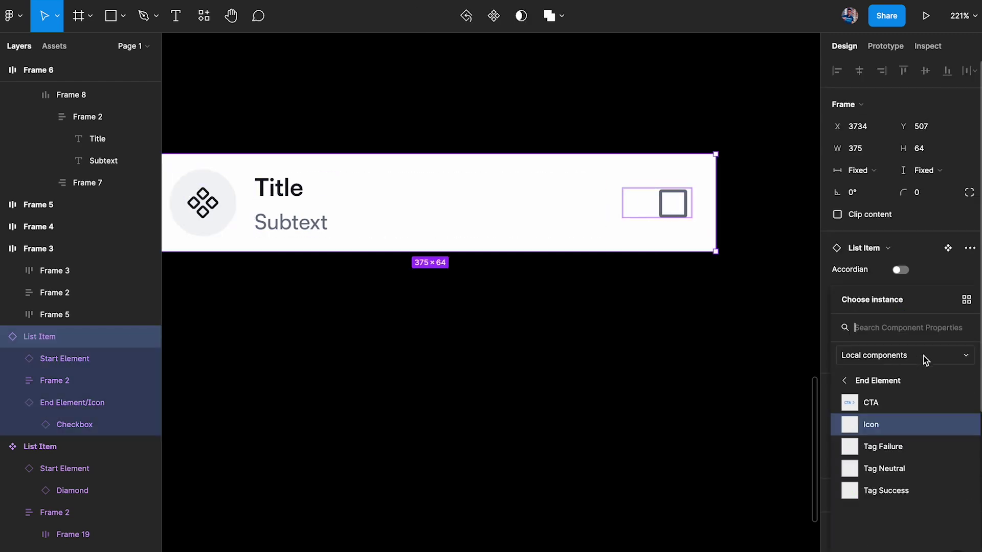
pyautogui.click(927, 263)
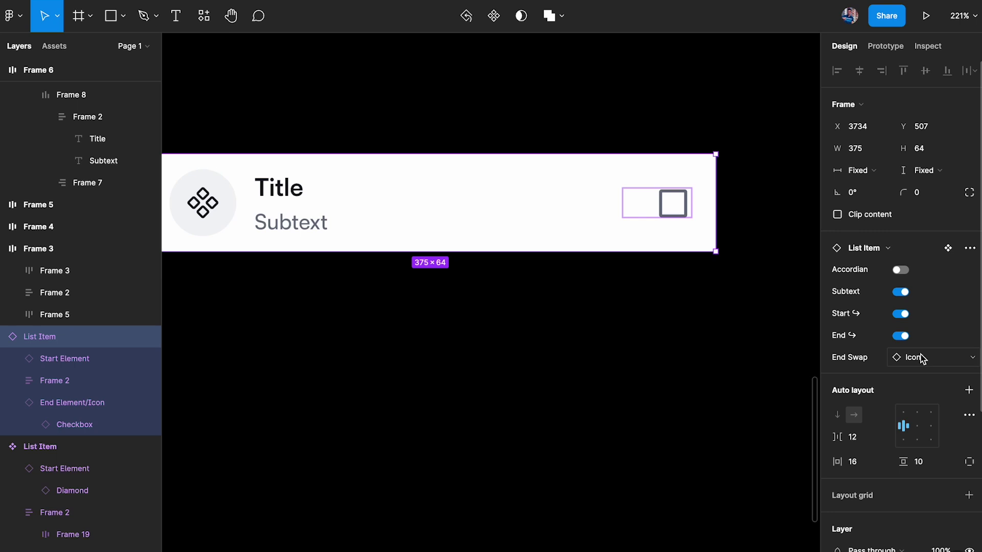
pyautogui.click(922, 359)
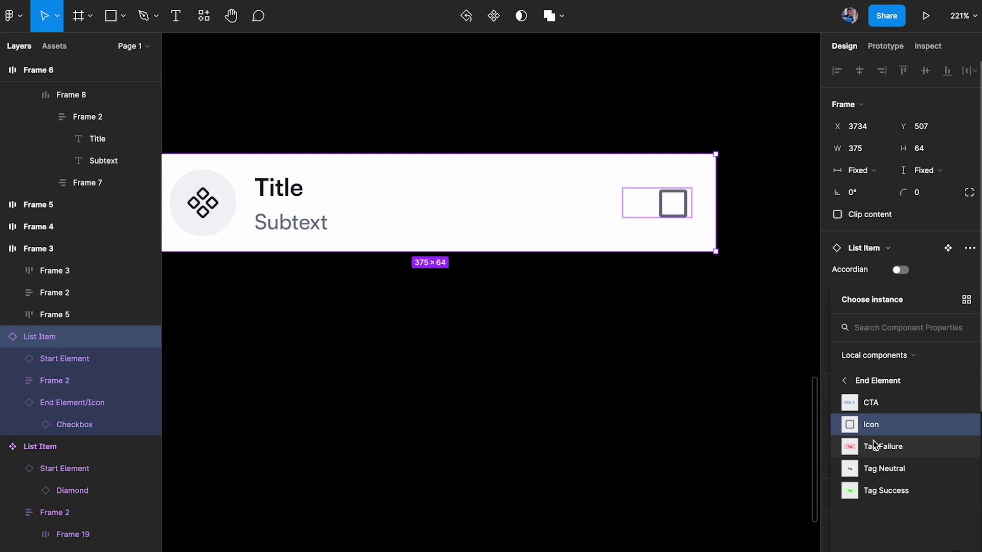
pyautogui.click(569, 357)
# Create an instance swap property named Icon Swap for the Checkbox layer inside End Element/Icon, with Checkbox as its value
pyautogui.hscroll(-10, 576, 358)
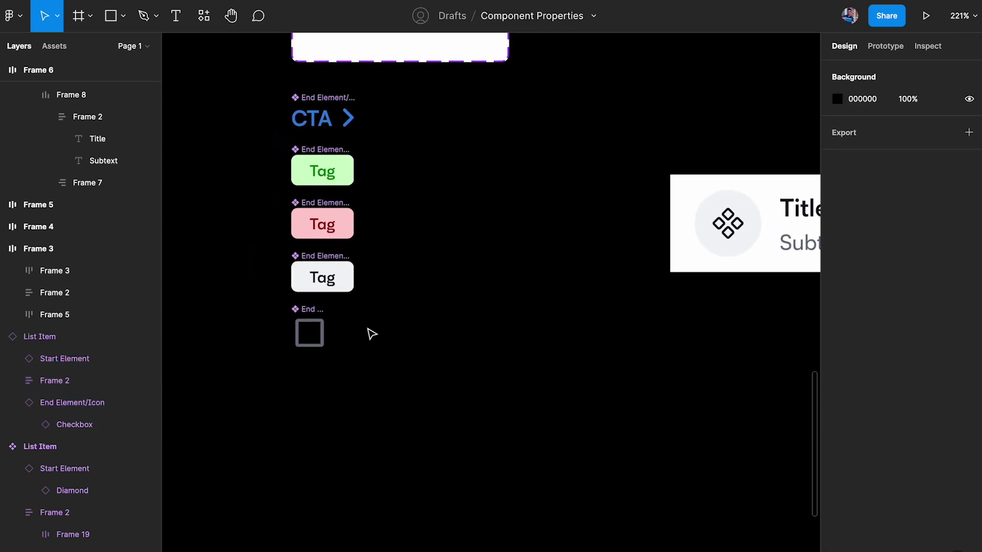
pyautogui.click(308, 330)
pyautogui.click(57, 94)
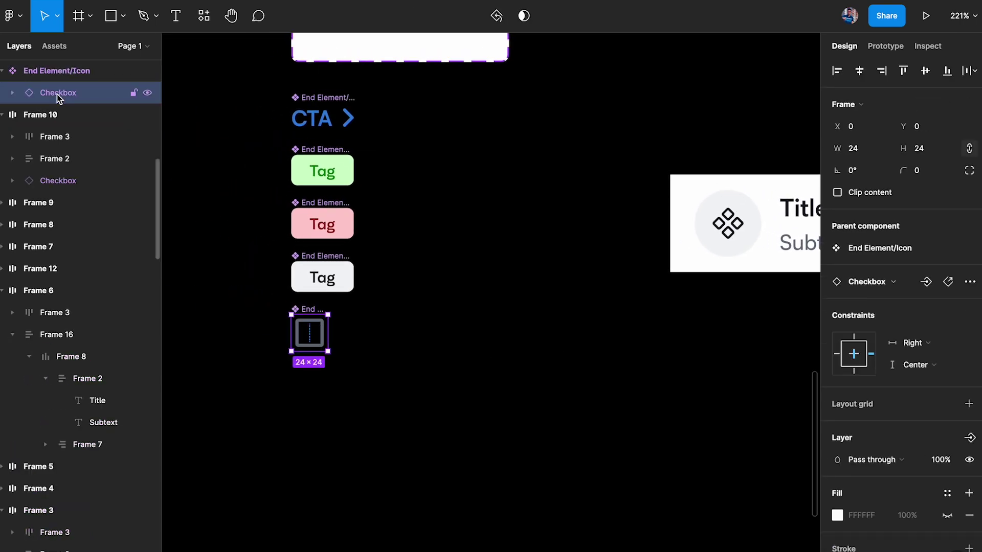
pyautogui.click(926, 287)
pyautogui.write('Icon Swap')
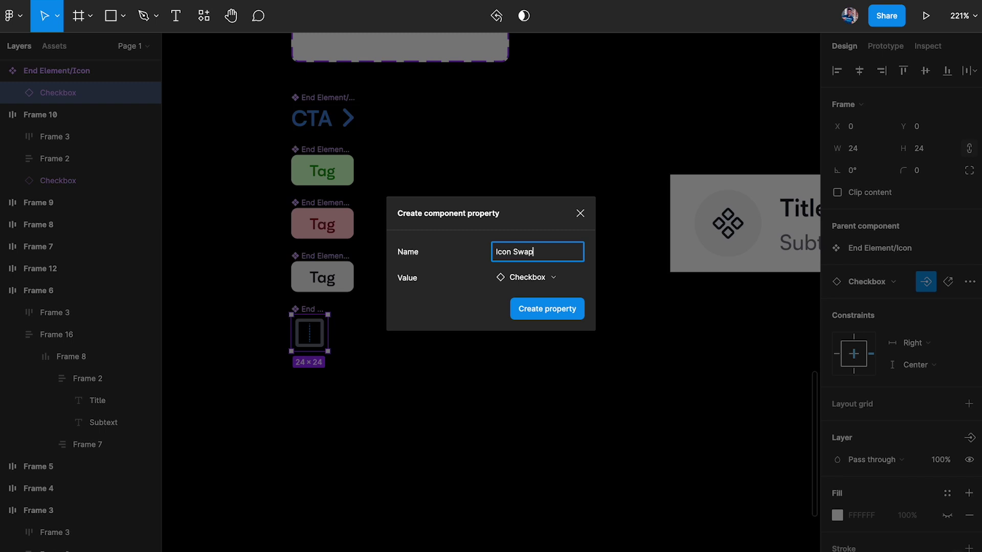
pyautogui.press('Return')
# Switch the List Item instance's End Swap to CTA and back to Icon
pyautogui.hscroll(8, 614, 235)
pyautogui.click(579, 224)
pyautogui.hscroll(3, 578, 223)
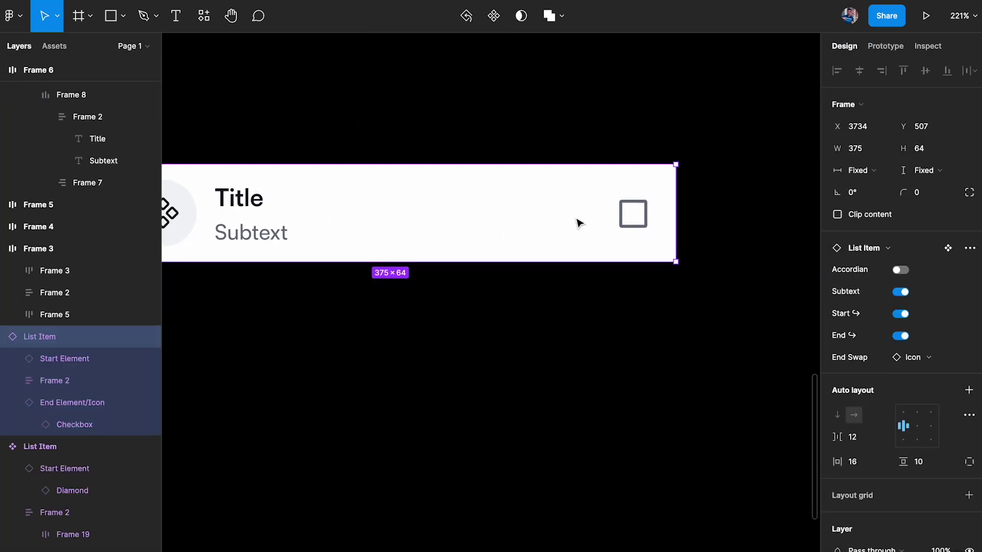
pyautogui.click(920, 364)
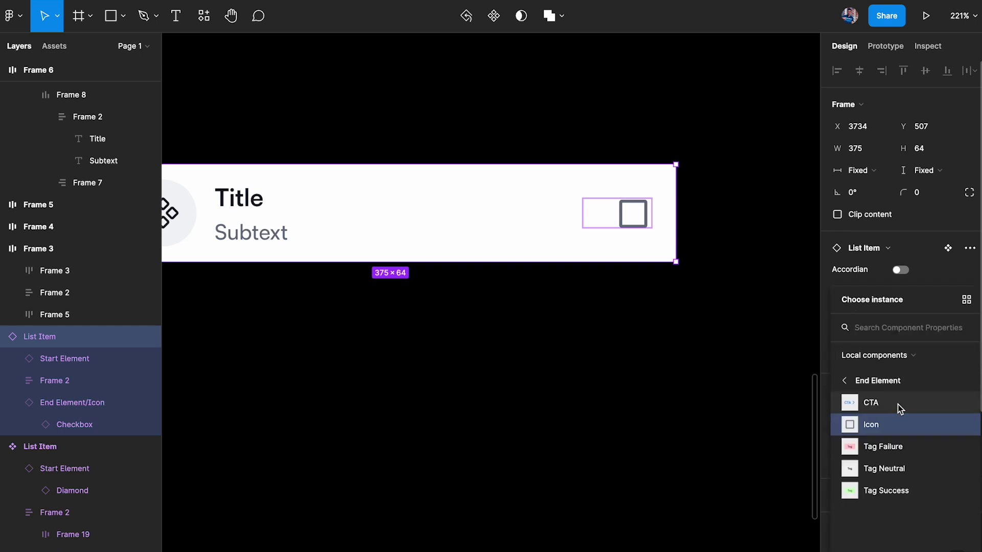
pyautogui.click(900, 405)
pyautogui.click(908, 356)
pyautogui.click(899, 428)
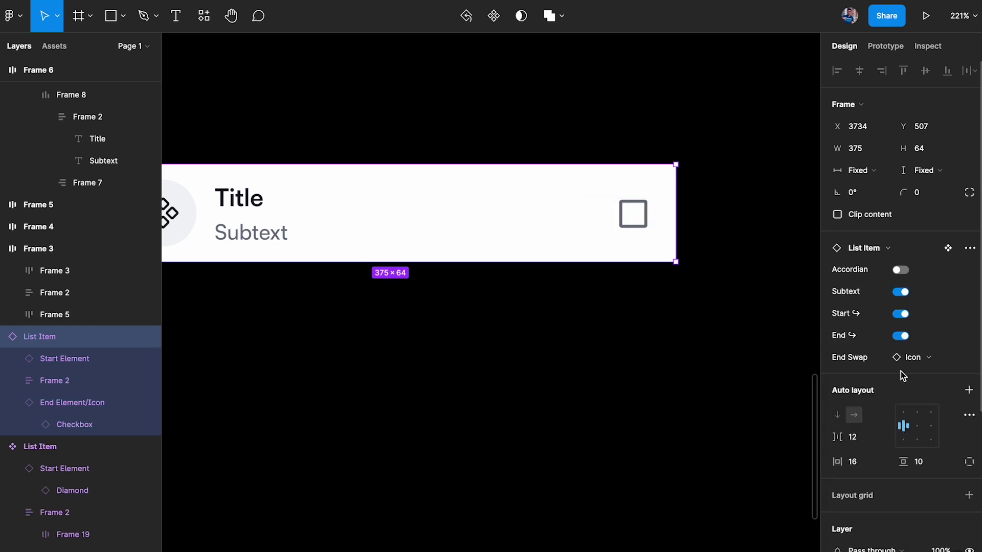
# Try to set the Icon Swap property of the nested End Element/Icon in the List Item instance to Bag
pyautogui.press('Return')
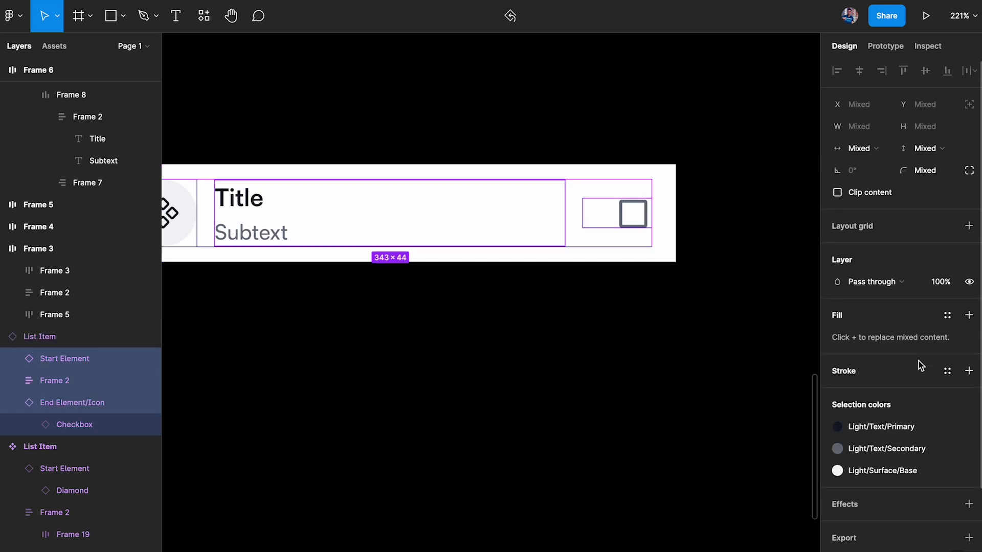
pyautogui.click(915, 247)
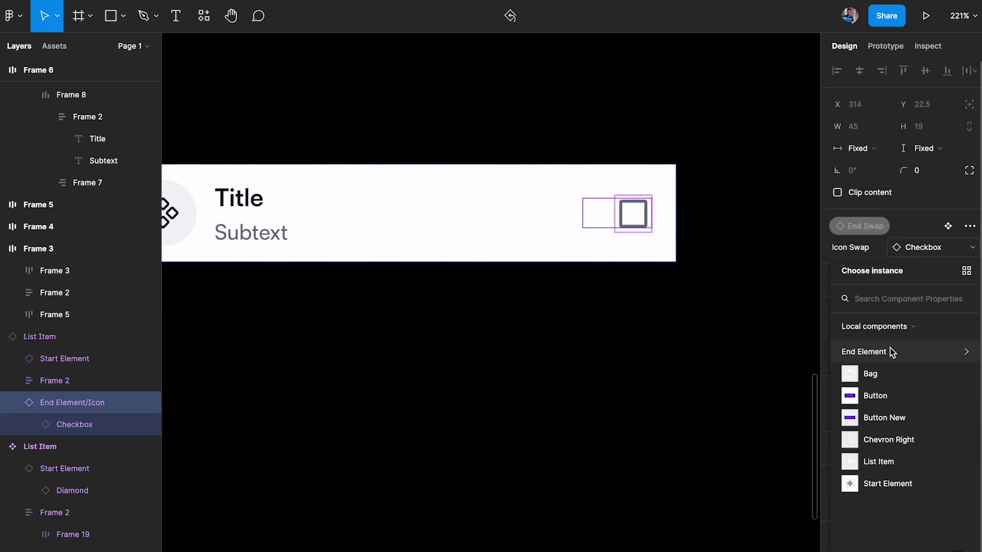
pyautogui.click(882, 374)
pyautogui.click(919, 252)
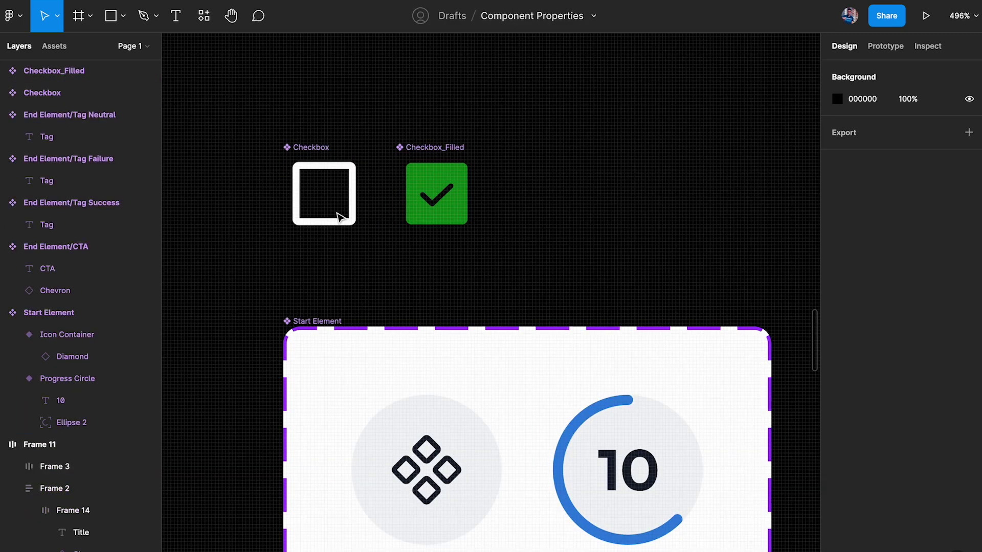
# Examine the Checkbox and Checkbox_Filled source components and the Icon Swap property on the nested end element
pyautogui.click(336, 215)
pyautogui.click(428, 208)
pyautogui.scroll(-5, 425, 208)
pyautogui.scroll(3, 605, 261)
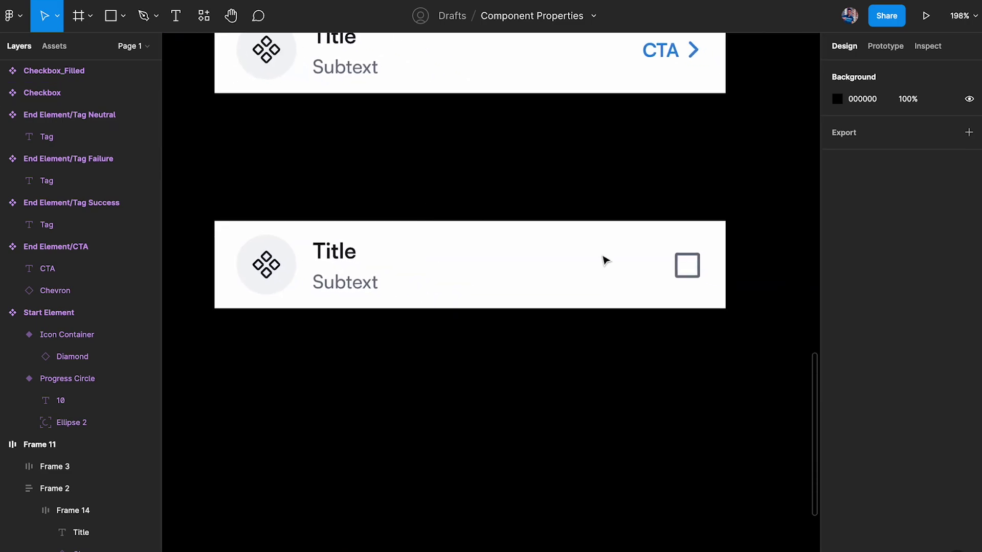
pyautogui.scroll(2, 605, 260)
pyautogui.doubleClick(707, 270)
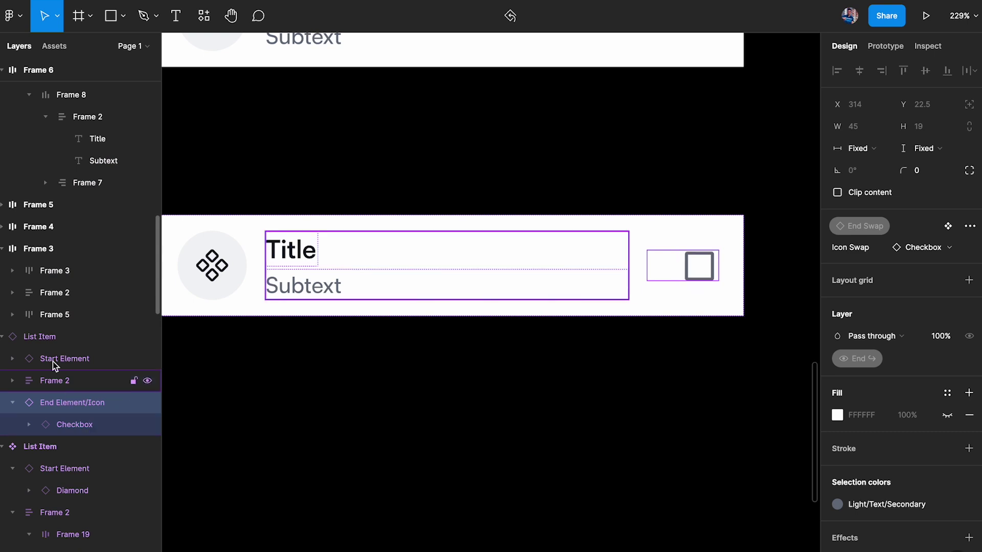
# Set the List Item instance's end element to CTA
pyautogui.click(438, 302)
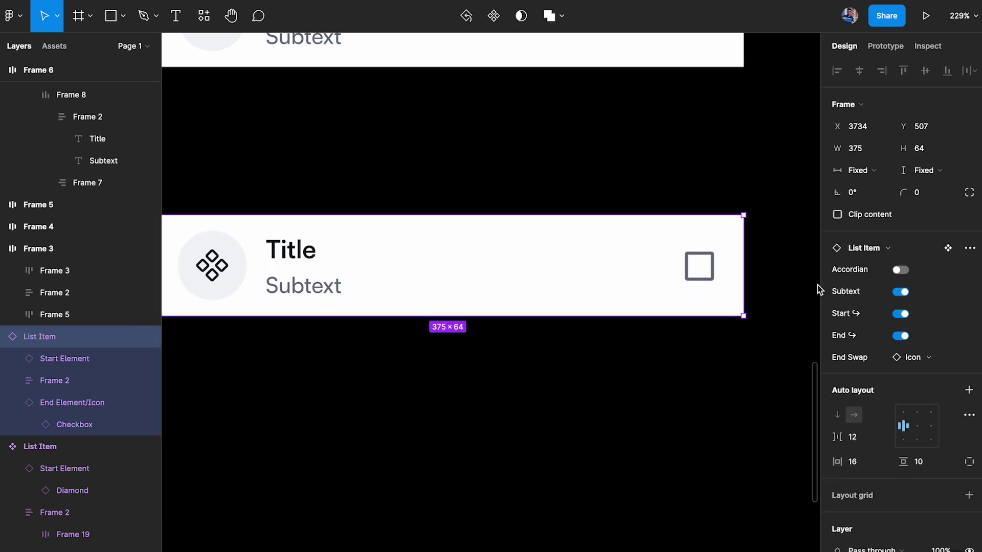
pyautogui.click(915, 364)
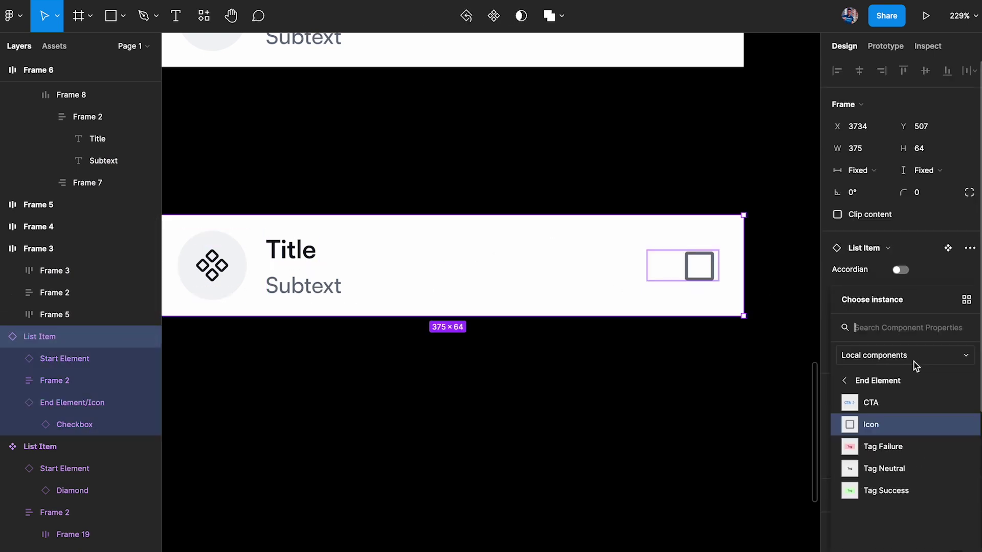
pyautogui.rightClick(481, 258)
pyautogui.click(563, 417)
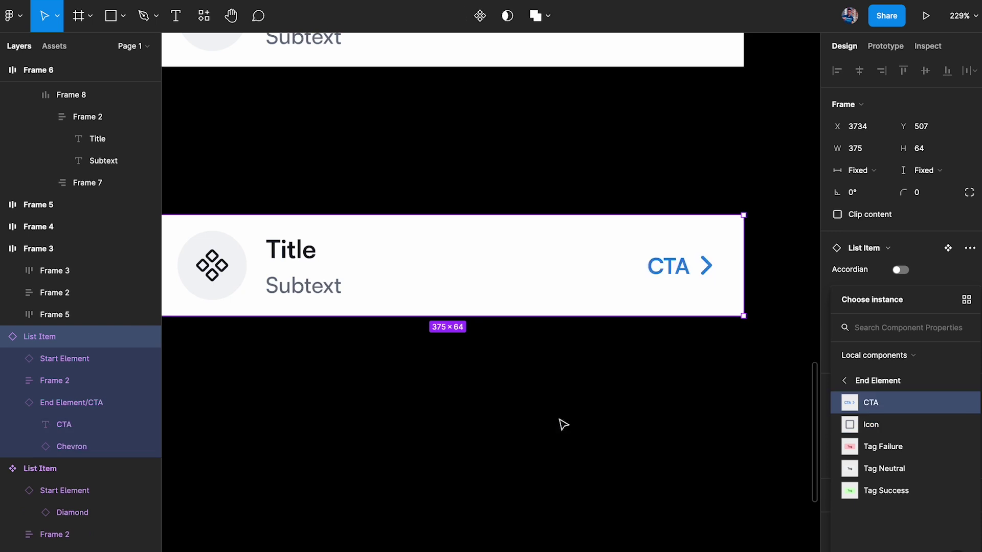
pyautogui.click(649, 375)
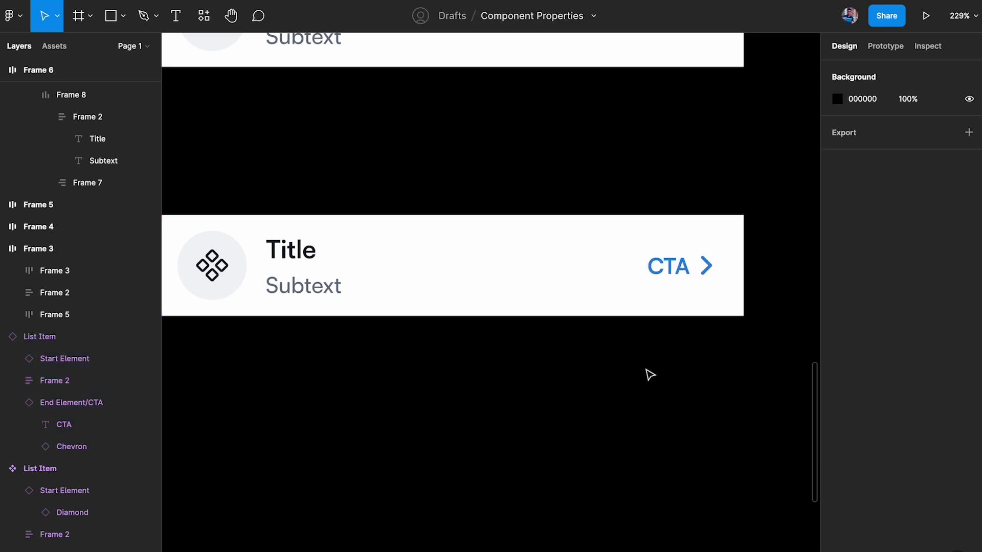
# Set the List Item instance's End Swap to Icon and its nested end element's Icon Swap to Checkbox_Filled
pyautogui.click(627, 305)
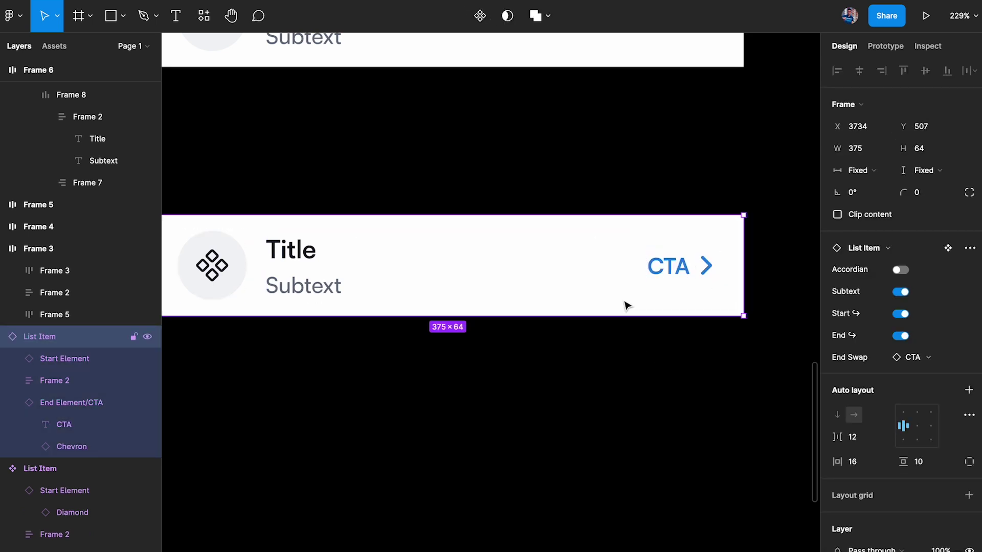
pyautogui.click(918, 364)
pyautogui.click(889, 428)
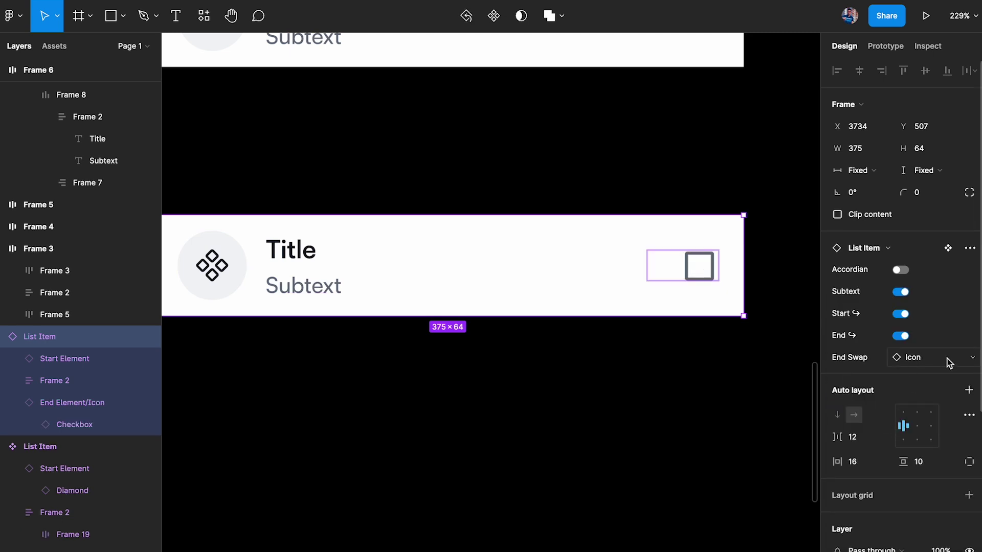
pyautogui.doubleClick(710, 275)
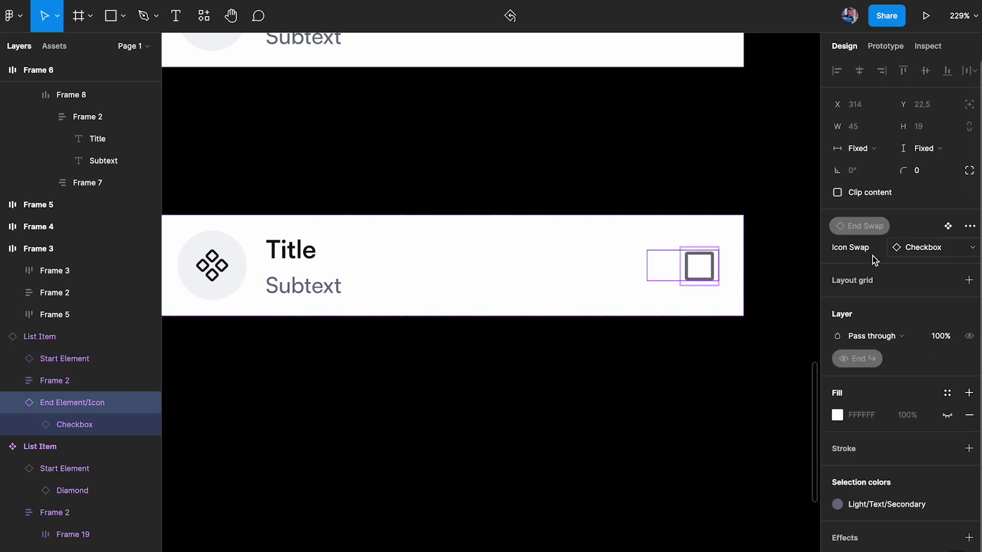
pyautogui.click(932, 253)
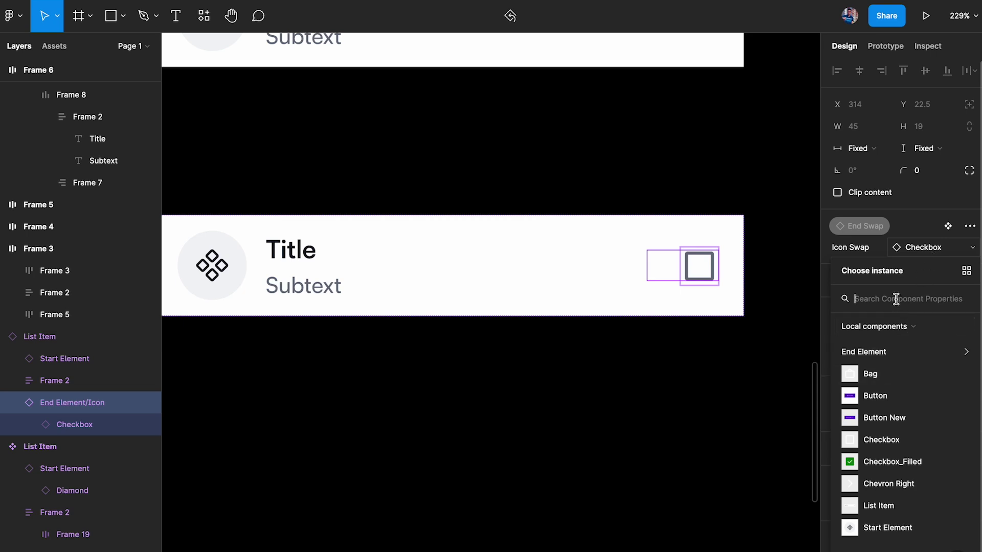
pyautogui.write('filled')
pyautogui.click(880, 358)
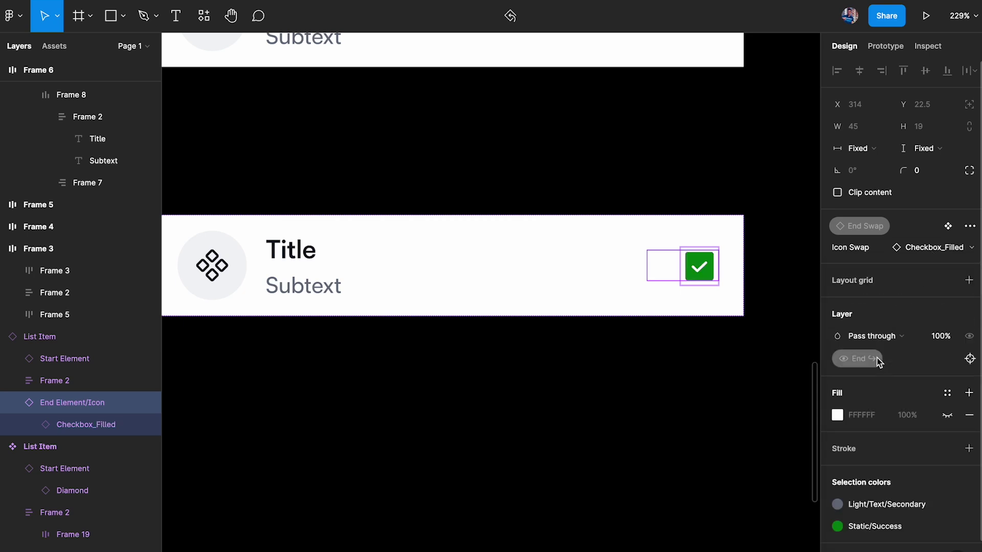
pyautogui.click(733, 381)
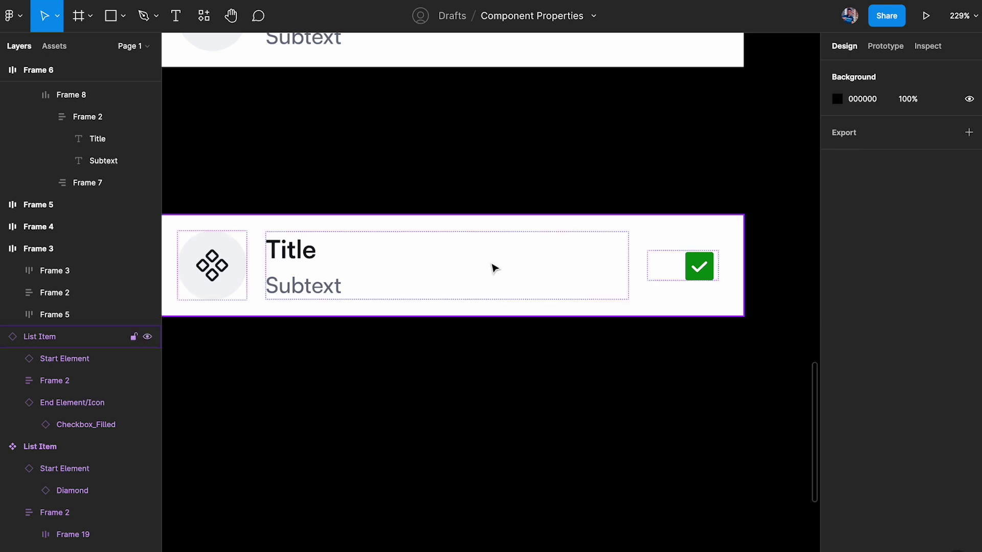
# Duplicate the List Item instance below itself, disabling Subtext and enabling Accordian on the copy
pyautogui.scroll(-1, 487, 261)
pyautogui.moveTo(487, 260); pyautogui.dragTo(486, 451)
pyautogui.scroll(-2, 486, 452)
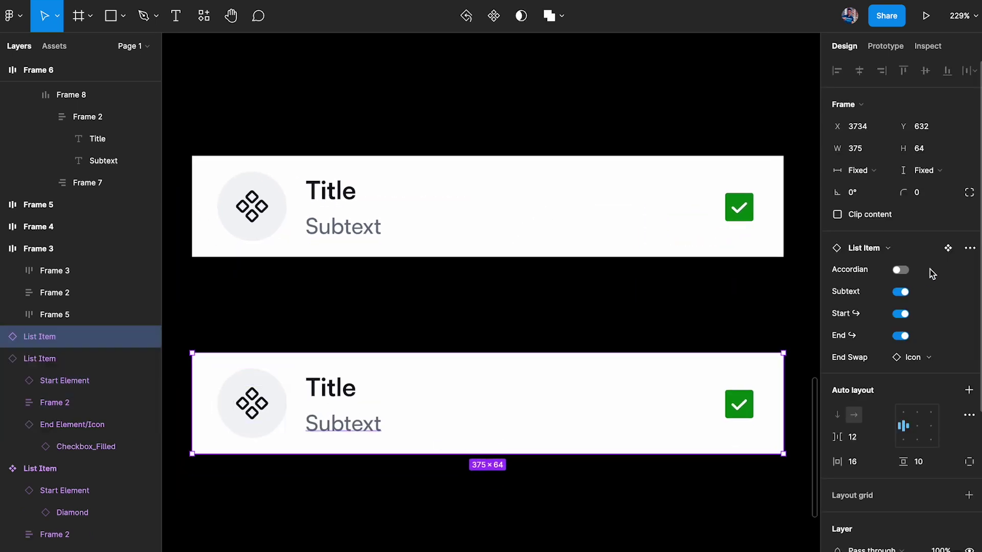
pyautogui.click(903, 292)
pyautogui.click(902, 270)
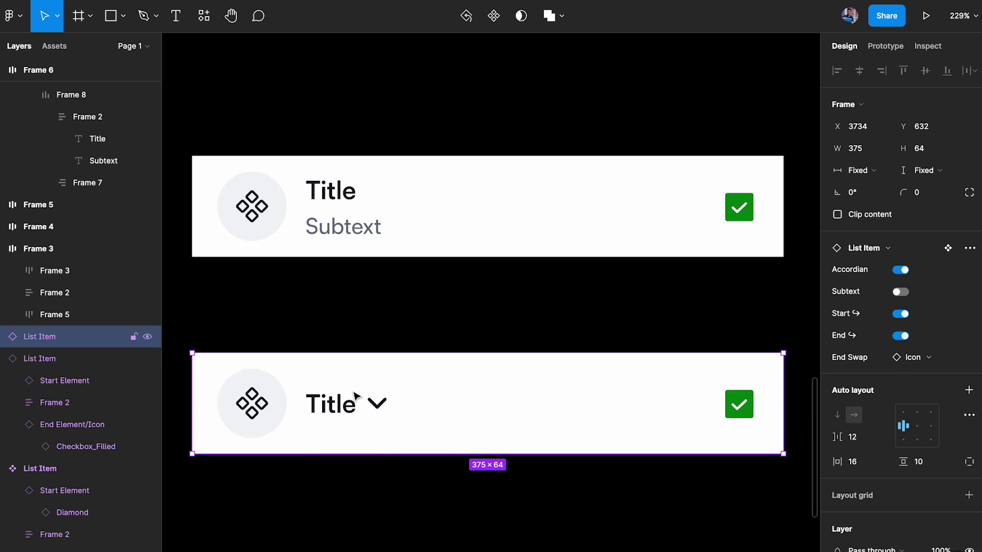
# Set the Start Type of the duplicated list item's start element to Progress Circle
pyautogui.click(256, 416)
pyautogui.click(943, 250)
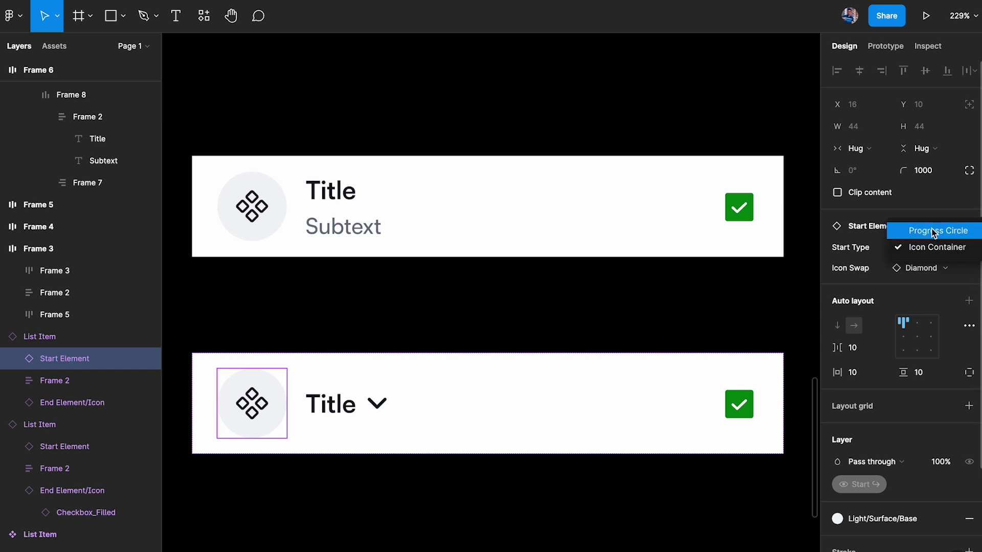
pyautogui.click(938, 231)
# Set the Icon Swap of the duplicated list item's end element to Checkbox
pyautogui.click(744, 407)
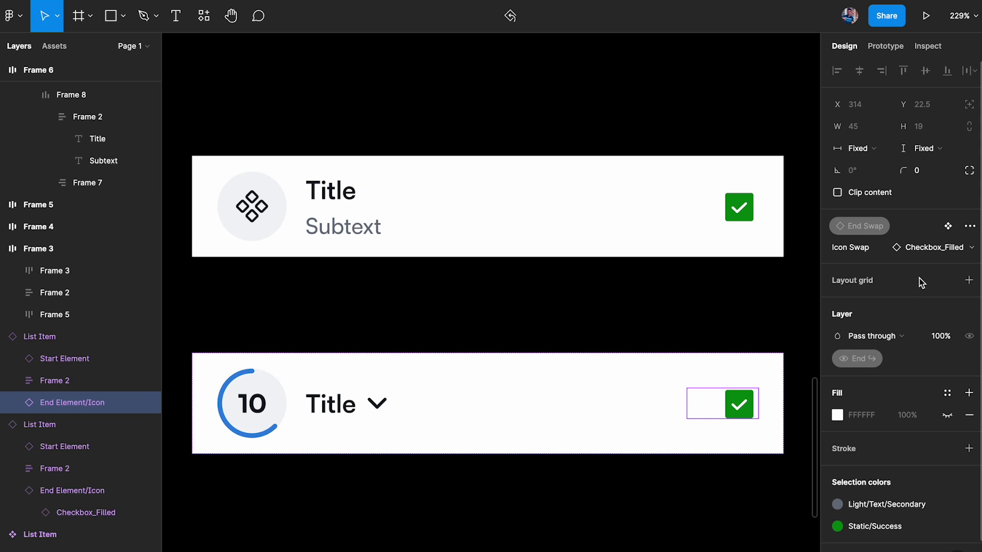
pyautogui.click(921, 249)
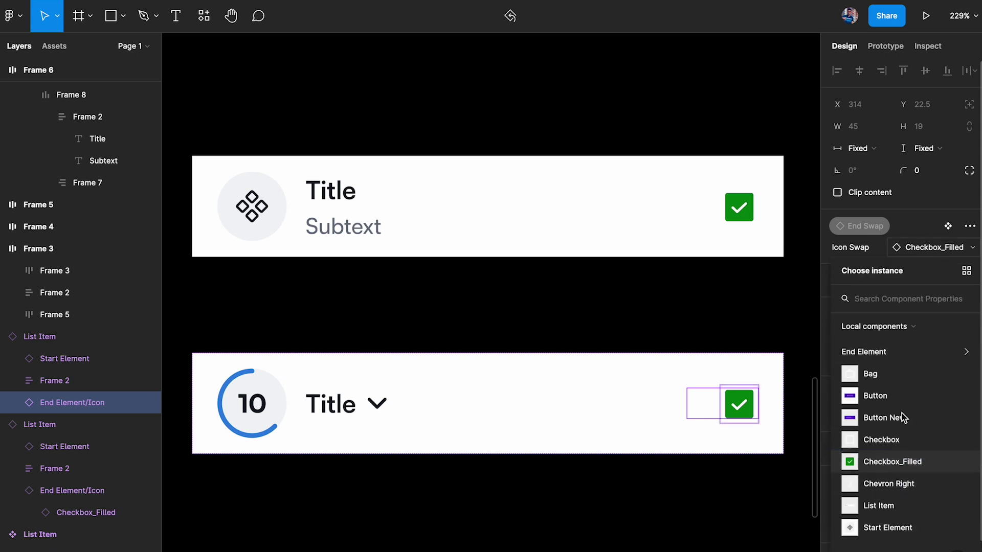
pyautogui.write('cheb')
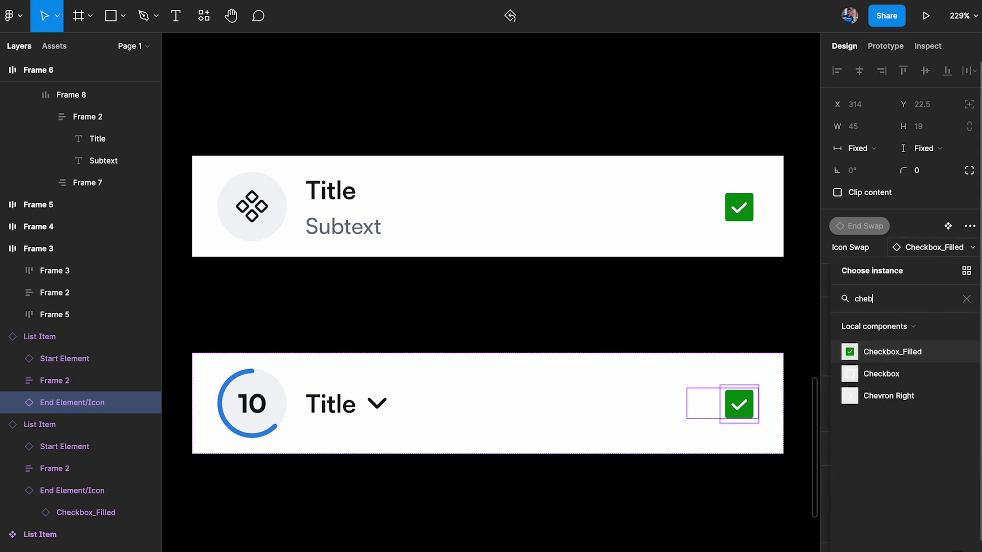
pyautogui.click(888, 374)
pyautogui.click(749, 503)
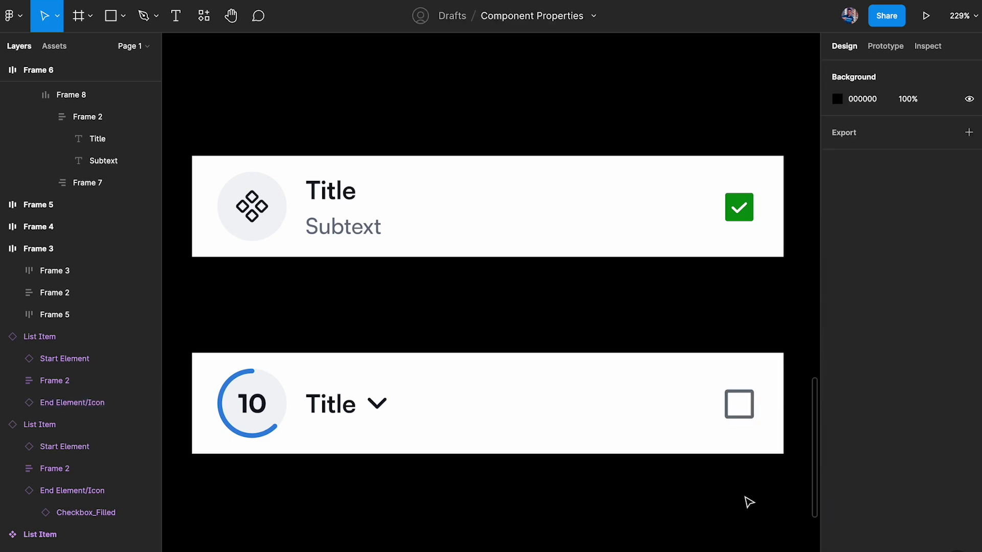
# Examine the example list item frames, focusing on the row of tags and subtext in Frame 9
pyautogui.scroll(-3, 678, 499)
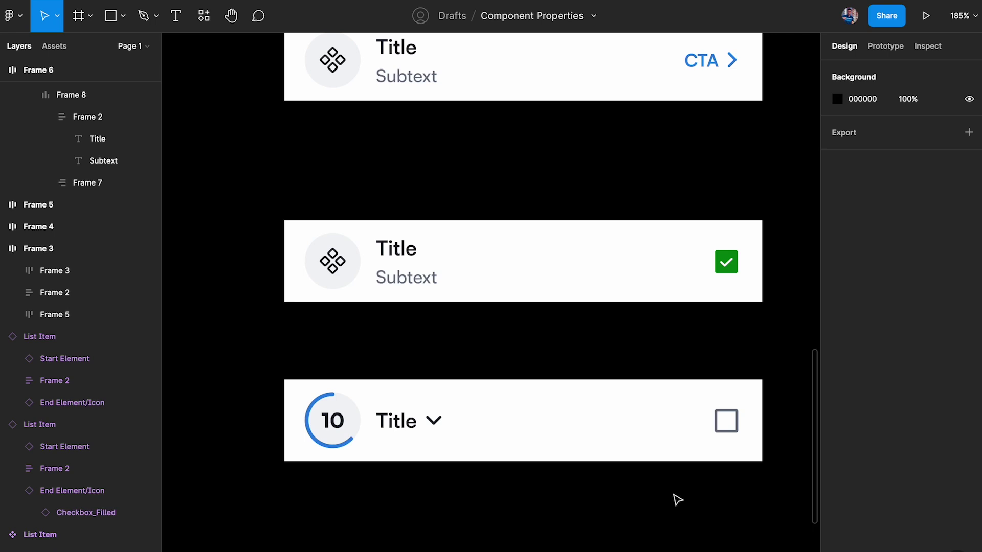
pyautogui.scroll(-10, 677, 500)
pyautogui.scroll(10, 528, 415)
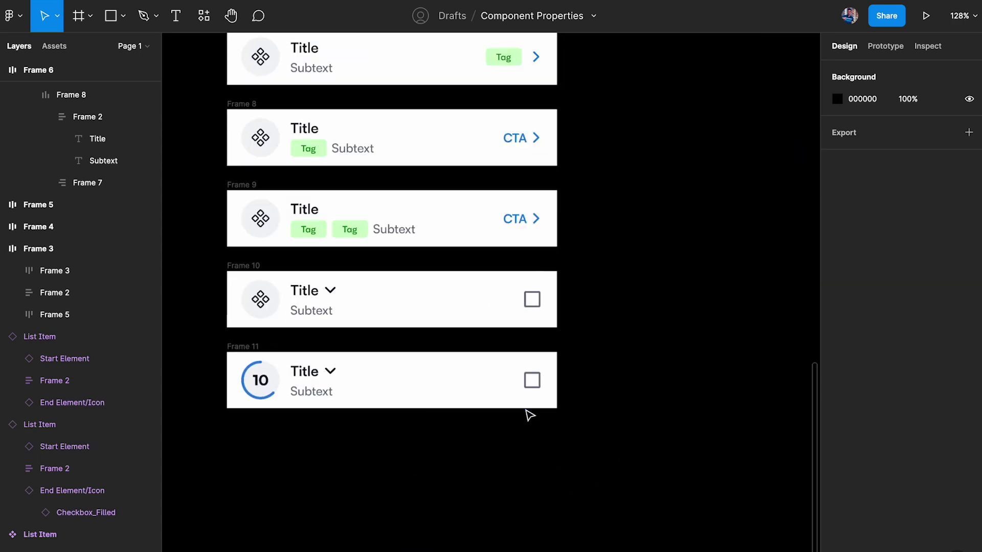
pyautogui.scroll(5, 405, 313)
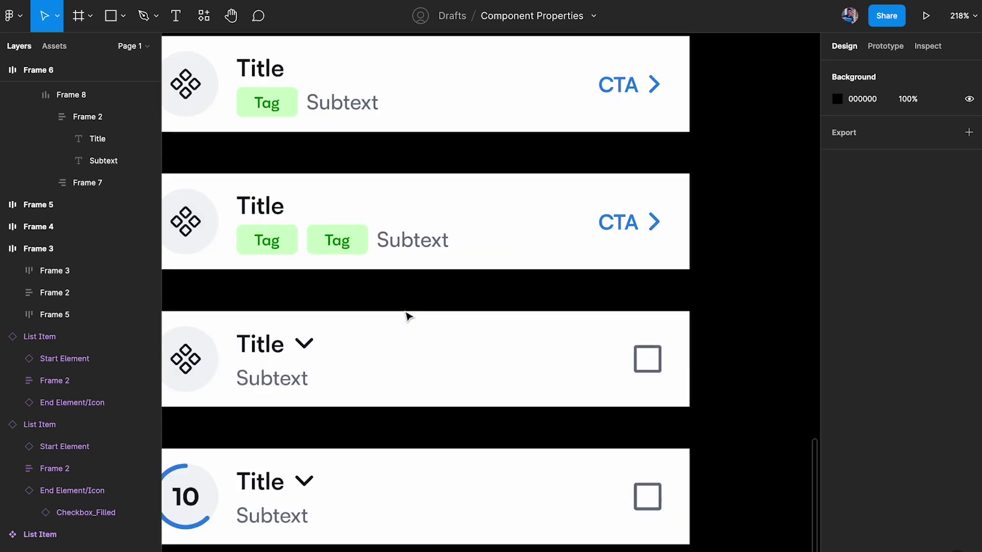
pyautogui.doubleClick(291, 245)
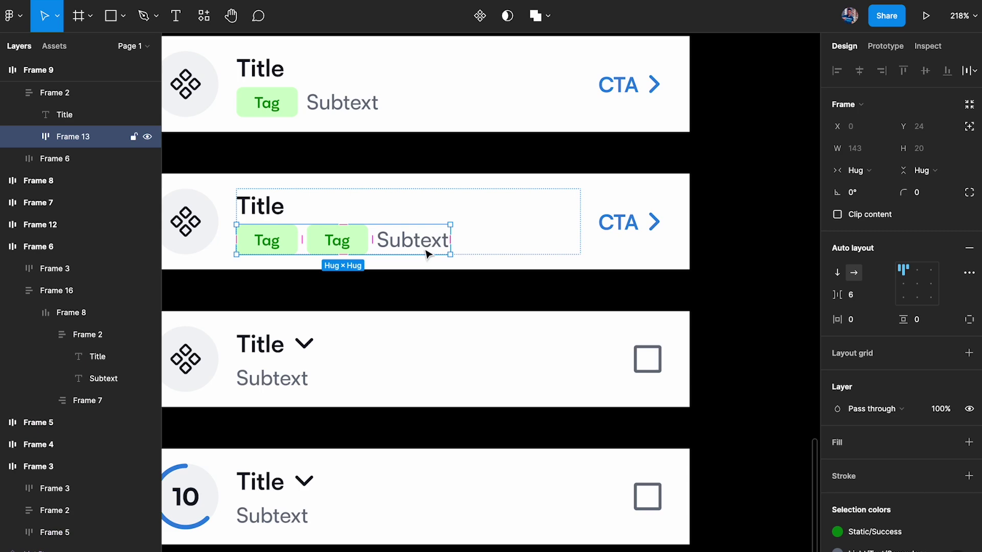
pyautogui.scroll(3, 427, 253)
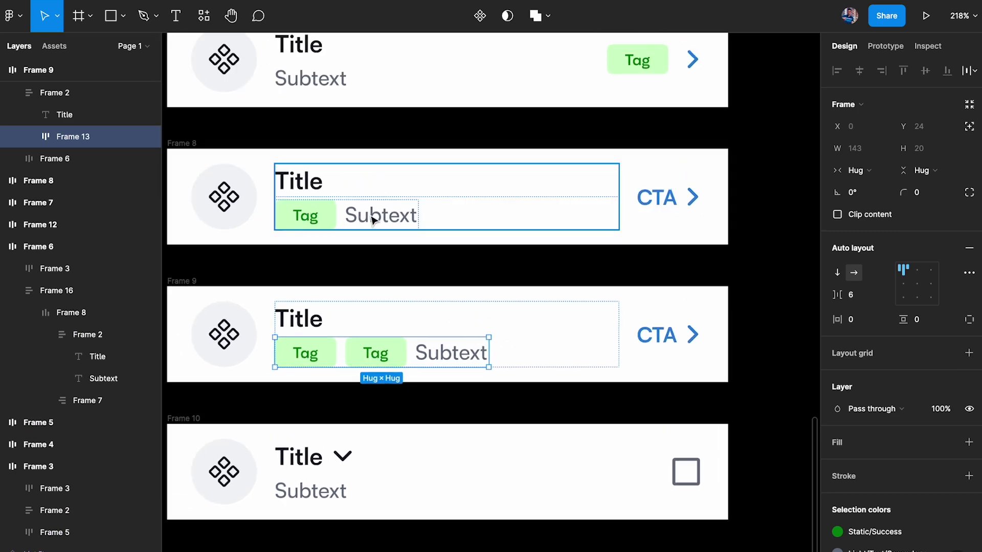
pyautogui.scroll(5, 372, 219)
pyautogui.scroll(-10, 350, 234)
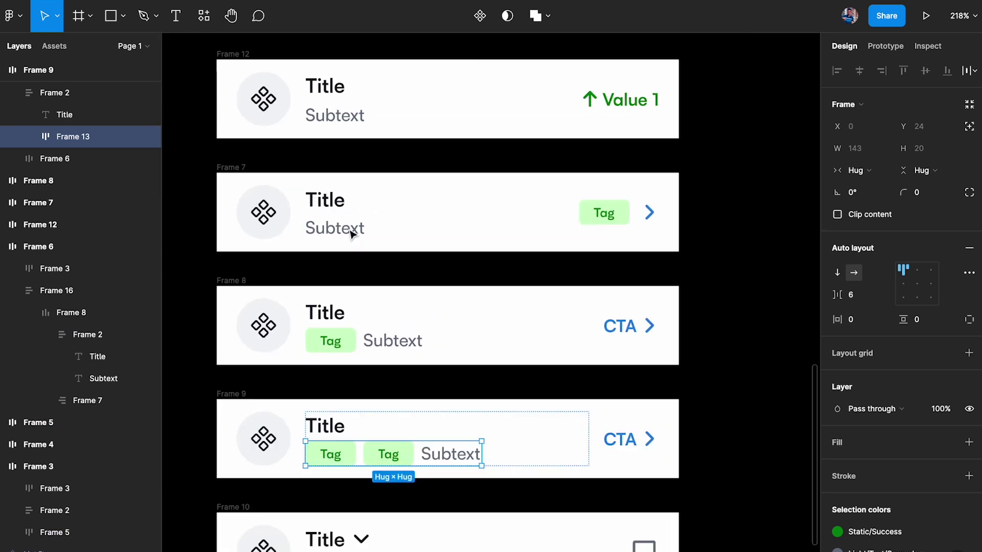
pyautogui.scroll(5, 351, 232)
pyautogui.hscroll(5, 412, 281)
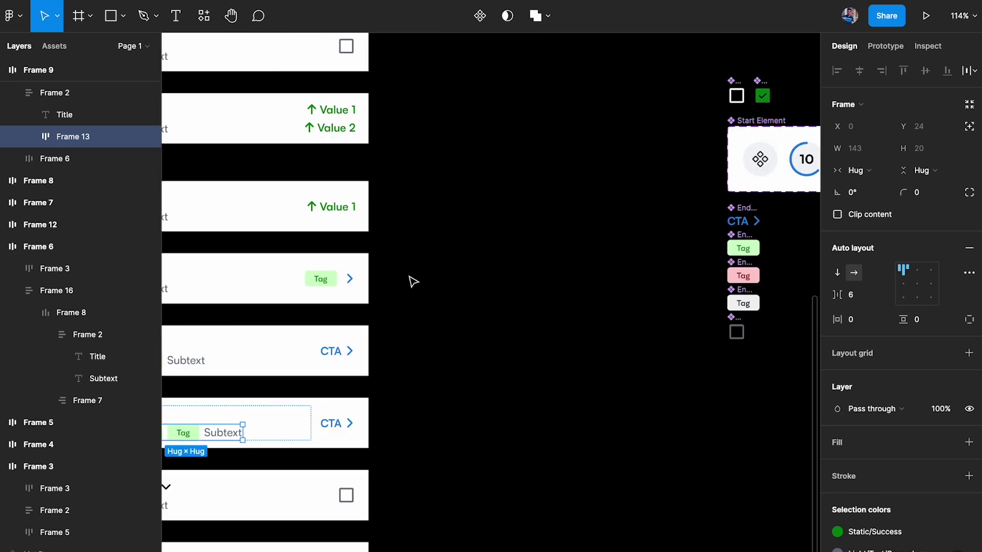
pyautogui.scroll(10, 353, 213)
# Compare the Start Element and End Element source components with the tag rows in the example frames
pyautogui.click(340, 150)
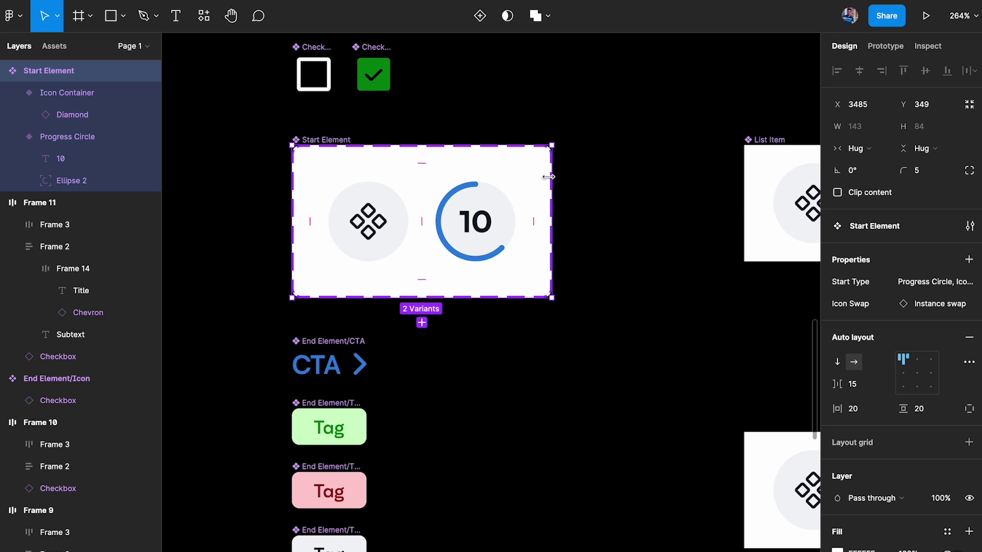
pyautogui.scroll(-5, 551, 179)
pyautogui.scroll(3, 527, 185)
pyautogui.scroll(3, 316, 226)
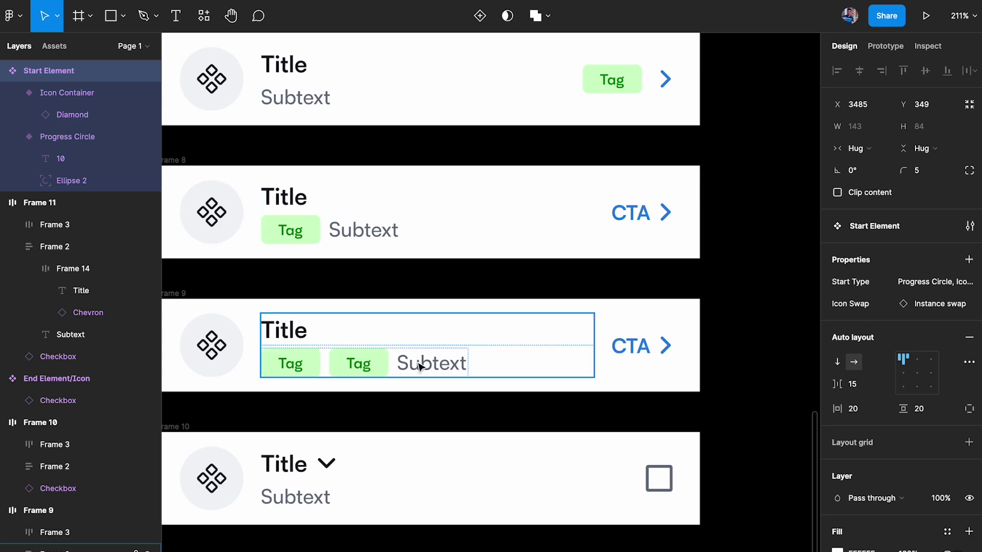
pyautogui.scroll(-5, 419, 366)
pyautogui.hscroll(3, 486, 307)
pyautogui.scroll(5, 505, 285)
pyautogui.moveTo(326, 163); pyautogui.dragTo(532, 467)
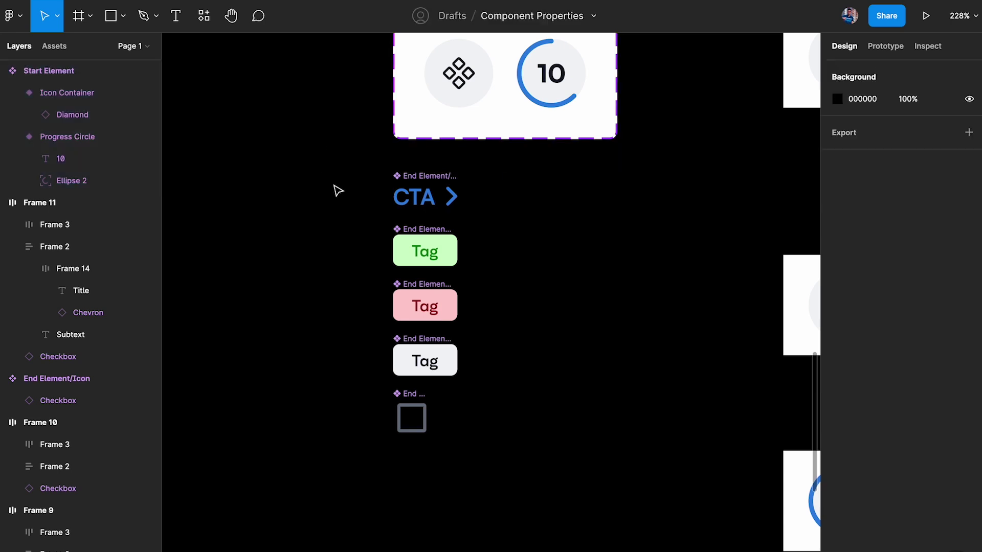
pyautogui.click(532, 467)
# Copy the row with two tags and Subtext from Frame 9 and place it beside the End Element/CTA component
pyautogui.scroll(-3, 532, 467)
pyautogui.hscroll(-3, 532, 467)
pyautogui.scroll(-2, 536, 470)
pyautogui.hscroll(-3, 535, 469)
pyautogui.hscroll(-4, 312, 302)
pyautogui.scroll(-1, 312, 302)
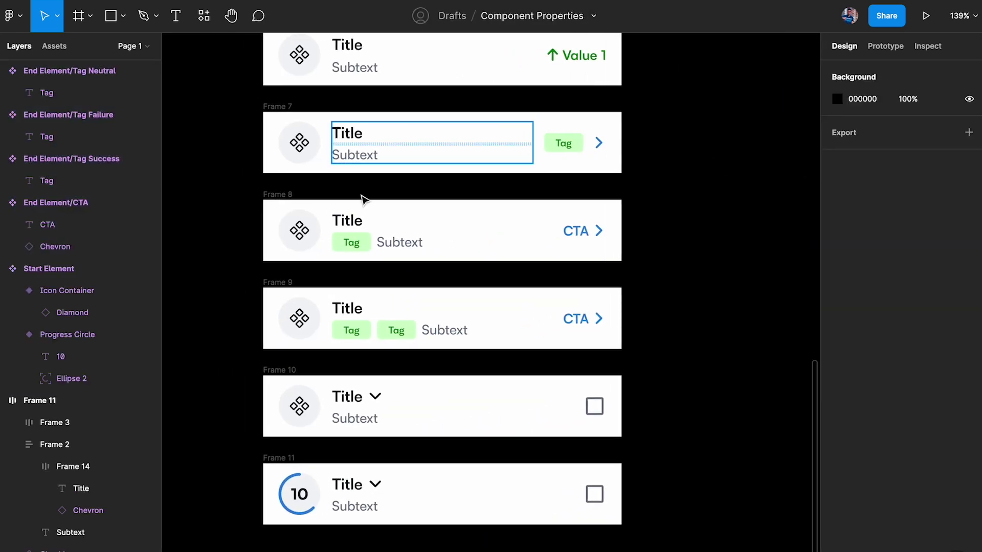
pyautogui.doubleClick(346, 308)
pyautogui.click(394, 330)
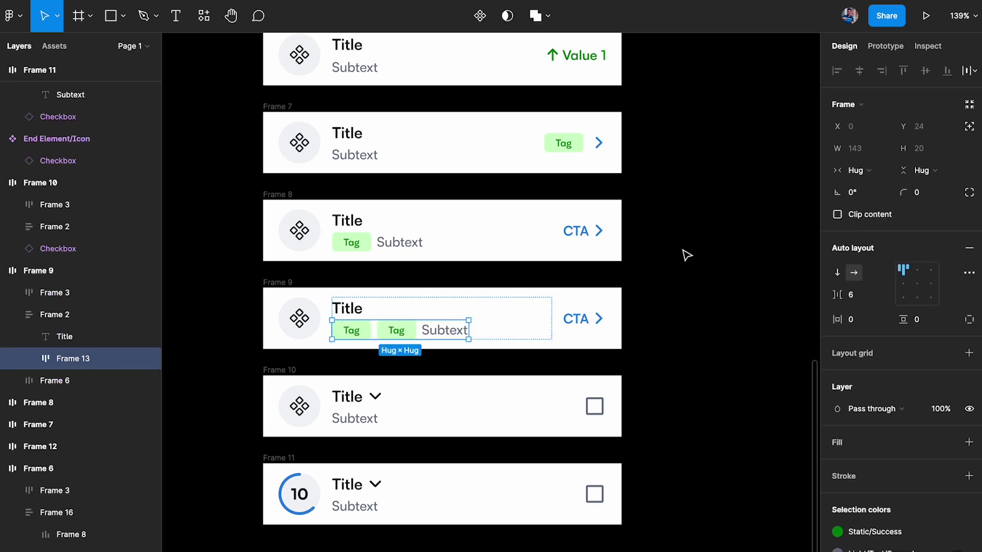
pyautogui.hscroll(5, 684, 254)
pyautogui.scroll(2, 684, 254)
pyautogui.scroll(5, 694, 352)
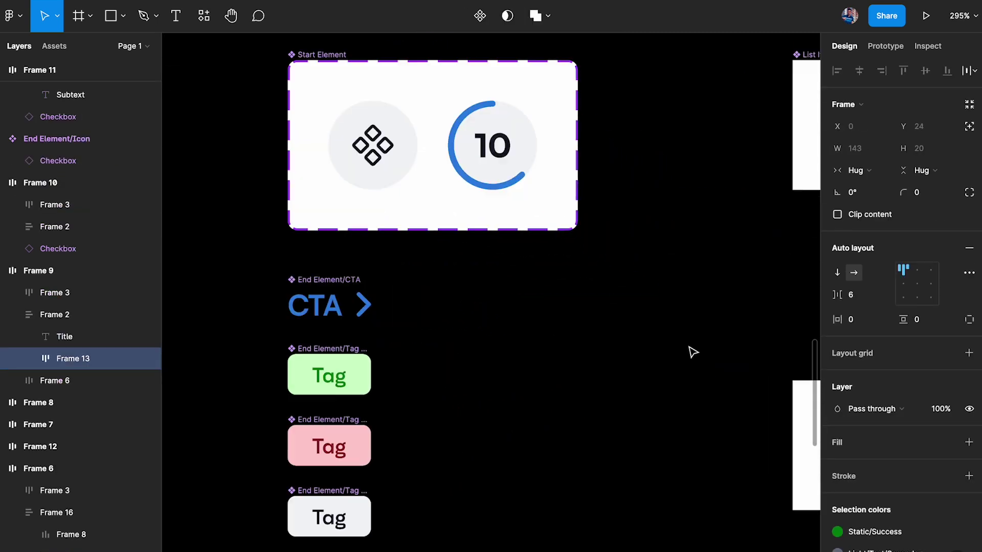
pyautogui.hotkey('ctrl', 'v')
pyautogui.hotkey('shift', 'Right')
pyautogui.hotkey('shift', 'Right')
pyautogui.hotkey('shift', 'Right')
pyautogui.hotkey('shift', 'Right')
pyautogui.hotkey('shift', 'Right')
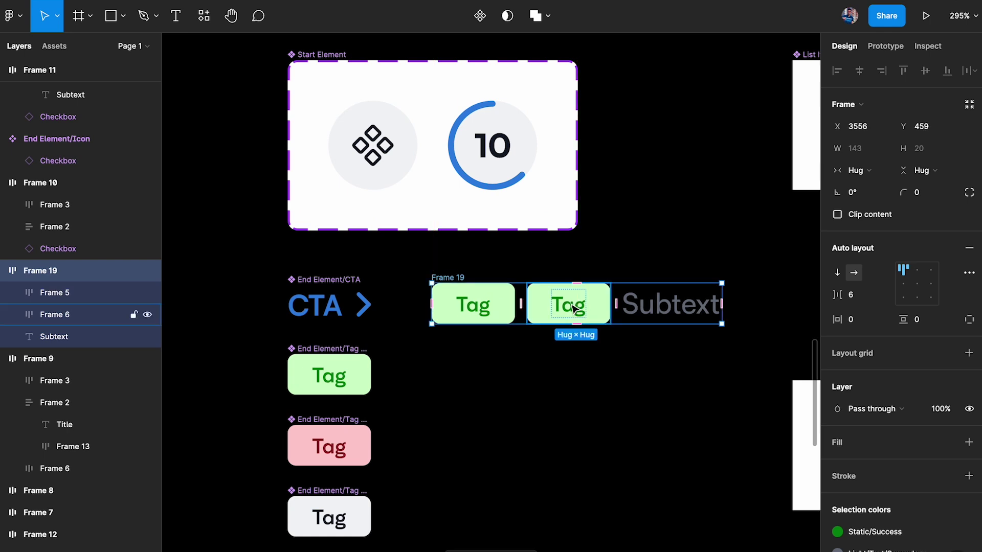
pyautogui.scroll(-5, 573, 307)
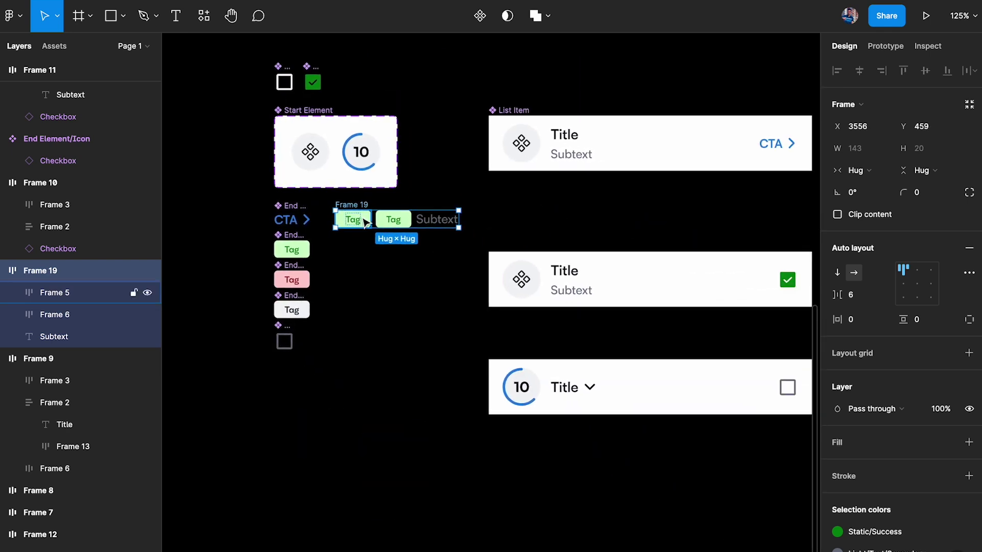
pyautogui.moveTo(225, 43); pyautogui.dragTo(475, 368)
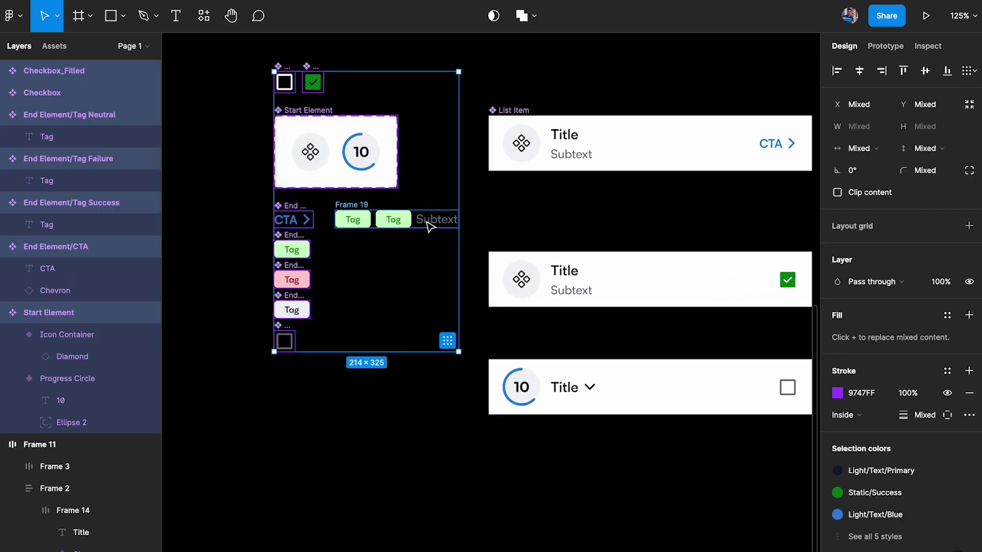
pyautogui.press('Escape')
# Turn the copied tag and Subtext row into a component named Subtitle/2 Tags
pyautogui.scroll(5, 307, 215)
pyautogui.click(342, 205)
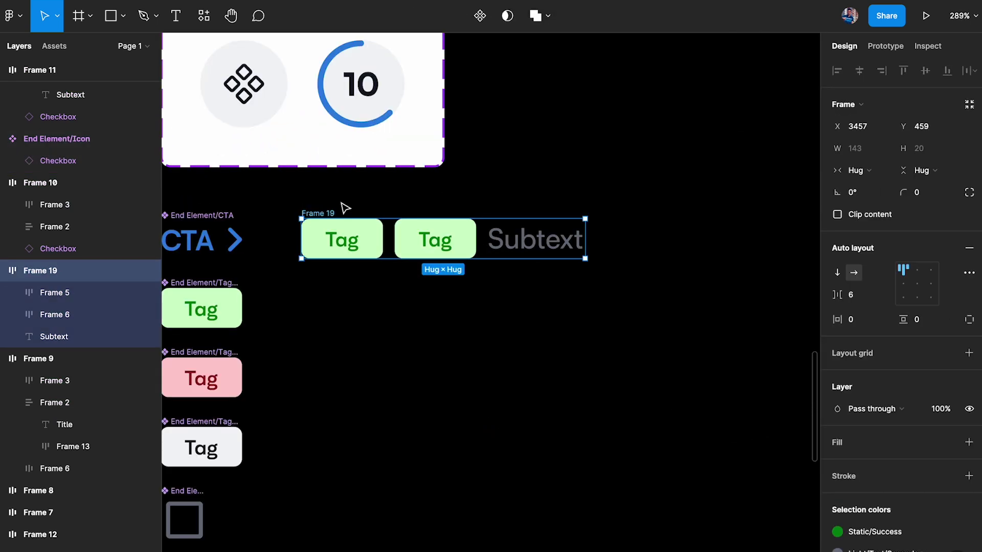
pyautogui.click(479, 15)
pyautogui.doubleClick(335, 213)
pyautogui.write('Subtitle')
pyautogui.press('Return')
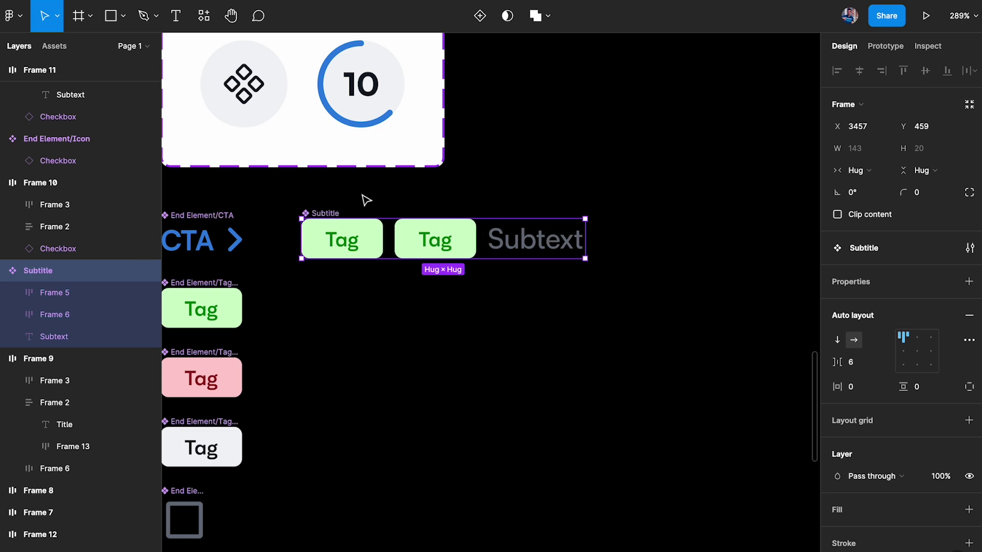
pyautogui.doubleClick(316, 213)
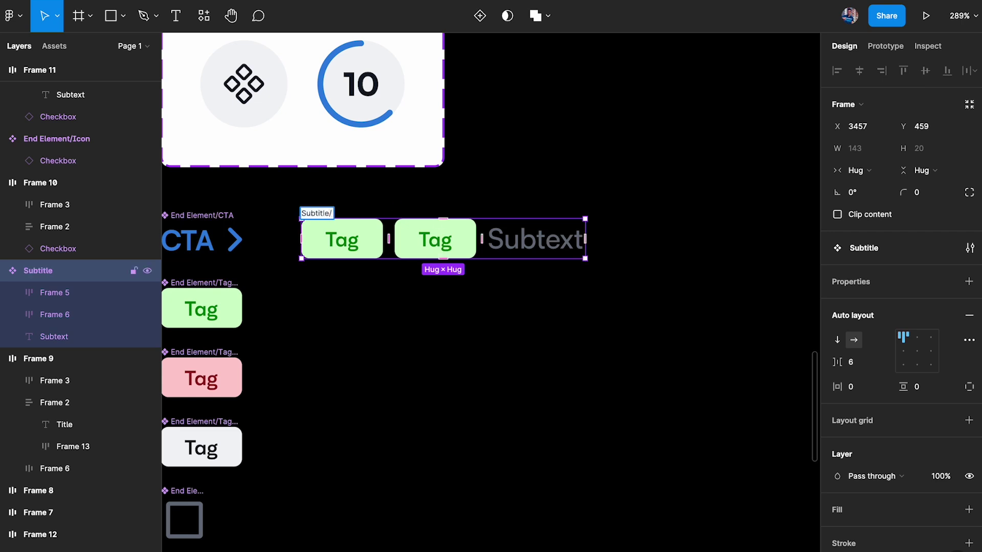
pyautogui.write('s')
pyautogui.press('Return')
pyautogui.moveTo(331, 217)
pyautogui.mouseDown()
pyautogui.moveTo(333, 287)
pyautogui.moveTo(349, 215)
pyautogui.mouseUp()
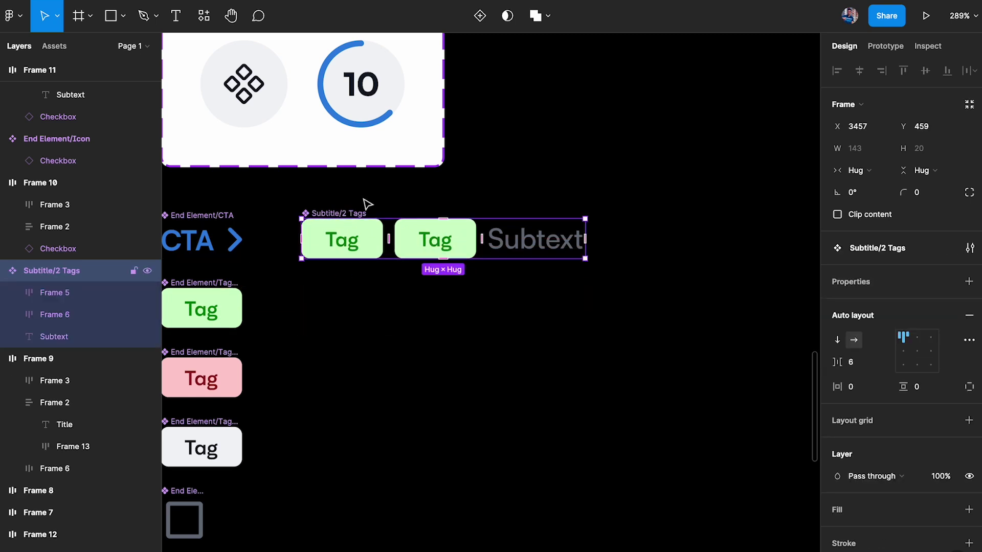
# Add two variants to the Subtitle/2 Tags component and select the middle one
pyautogui.click(479, 15)
pyautogui.click(327, 206)
pyautogui.moveTo(332, 209); pyautogui.dragTo(345, 224)
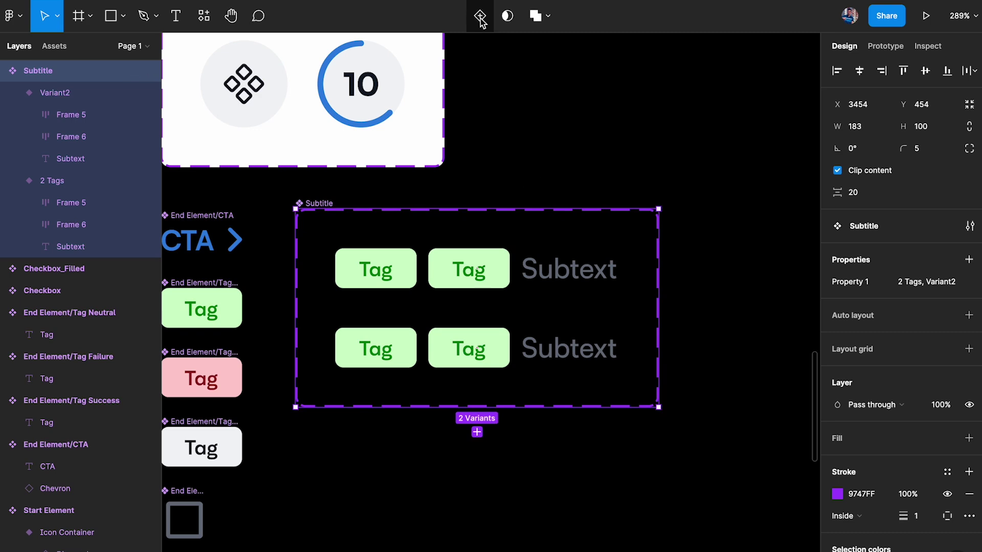
pyautogui.click(479, 16)
pyautogui.click(498, 350)
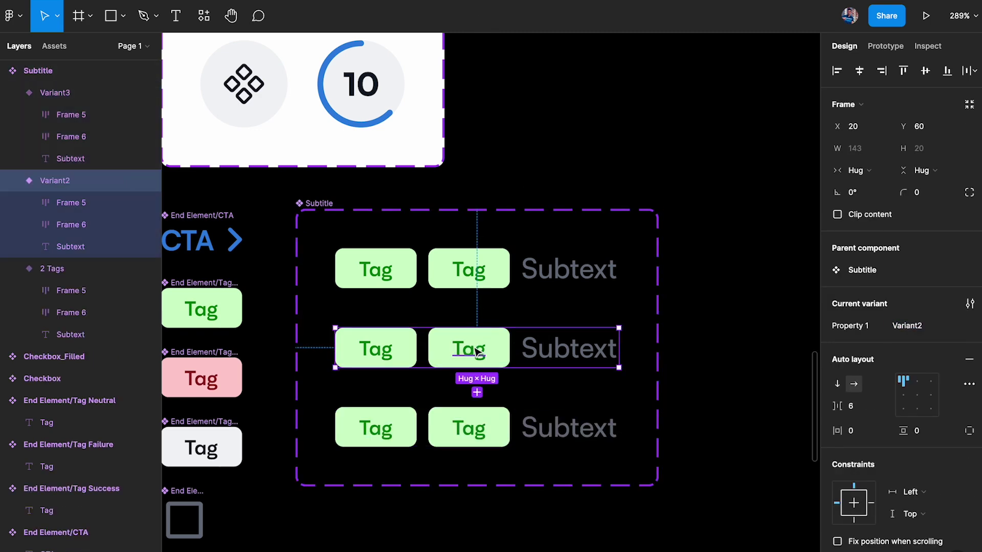
# Delete one tag from the middle Subtitle variant and both tags from the lowest variant
pyautogui.doubleClick(454, 347)
pyautogui.click(386, 352)
pyautogui.press('Delete')
pyautogui.click(568, 427)
pyautogui.click(469, 428)
pyautogui.keyDown('shift'); pyautogui.click(374, 432); pyautogui.keyUp('shift')
pyautogui.press('Delete')
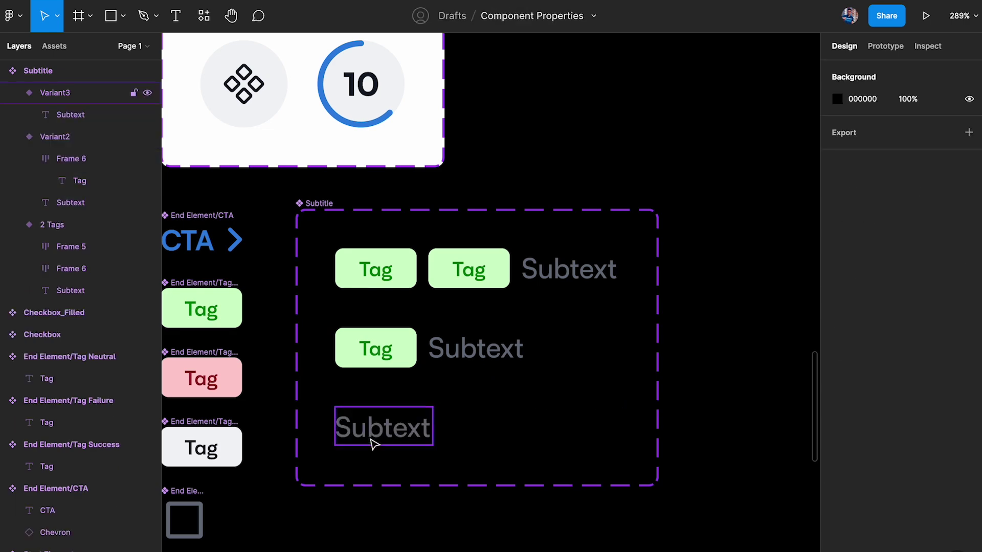
# Break the Subtitle component set into three separate components placed beside the End Element components
pyautogui.click(336, 221)
pyautogui.moveTo(351, 269); pyautogui.dragTo(384, 377)
pyautogui.hotkey('ctrl', 'z')
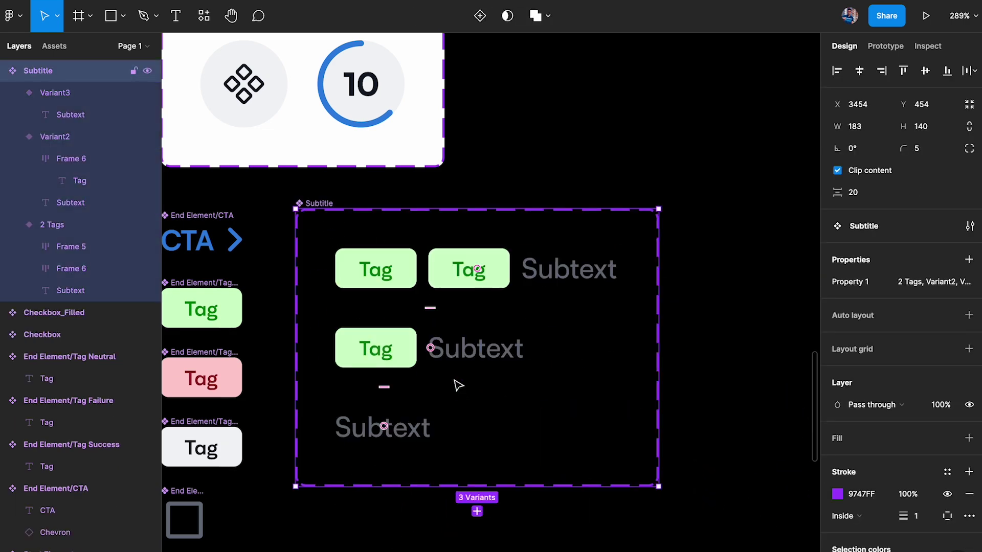
pyautogui.press('Return')
pyautogui.scroll(-3, 358, 266)
pyautogui.moveTo(372, 277); pyautogui.dragTo(363, 249)
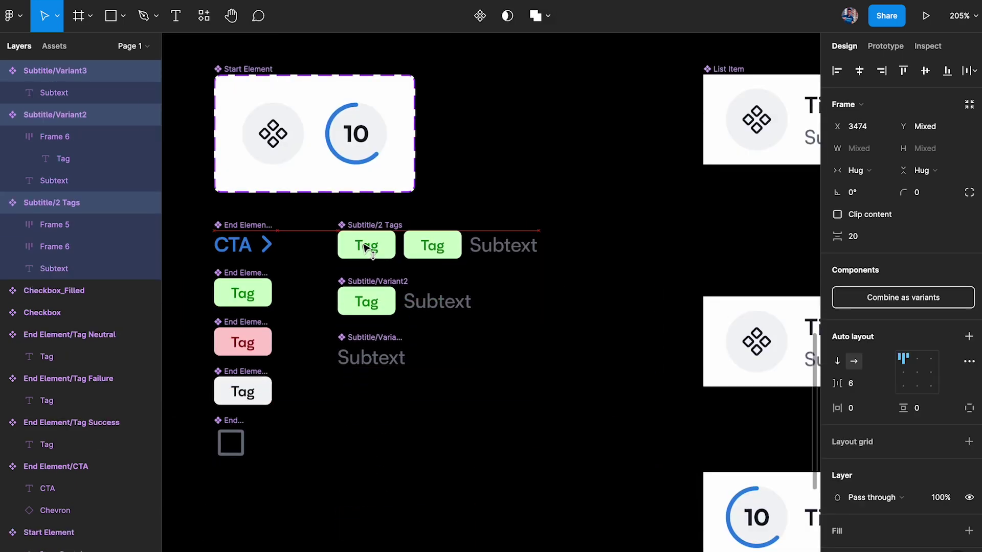
# Rename the single-tag component Subtitle/1 Tag and the text-only component Subtitle/0 Tags
pyautogui.keyDown('ctrl'); pyautogui.scroll(5, 361, 252); pyautogui.keyUp('ctrl')
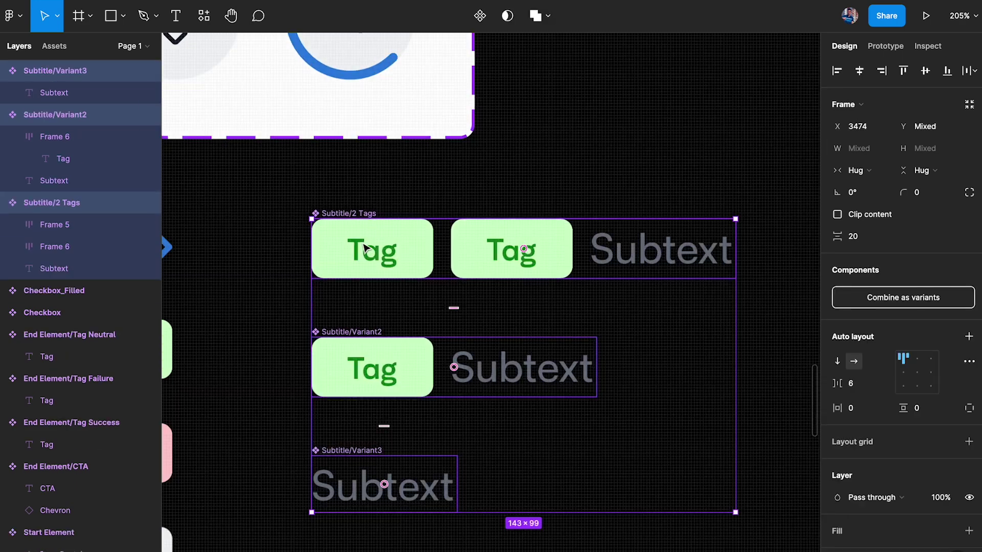
pyautogui.click(372, 334)
pyautogui.doubleClick(370, 332)
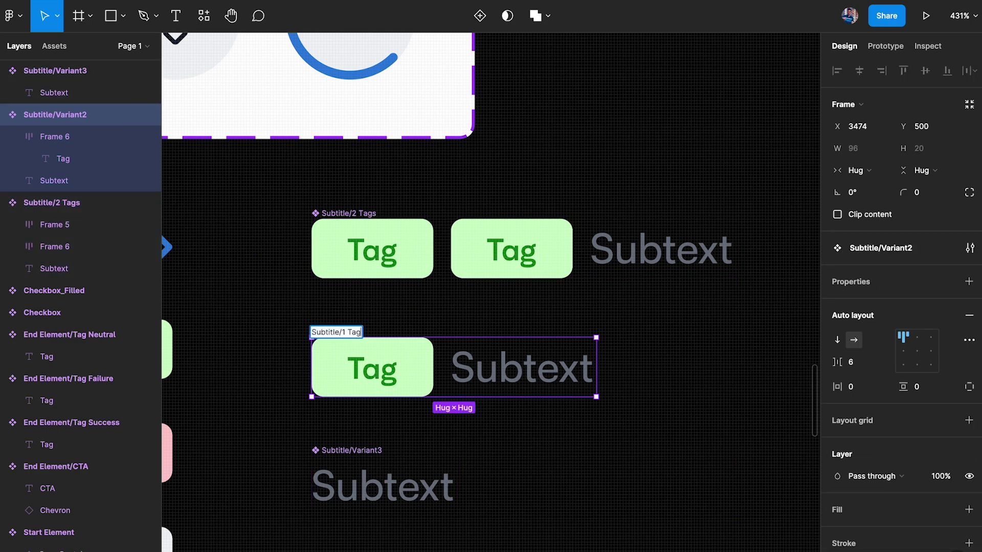
pyautogui.write('Subtitle/1 Tag')
pyautogui.press('Return')
pyautogui.doubleClick(358, 450)
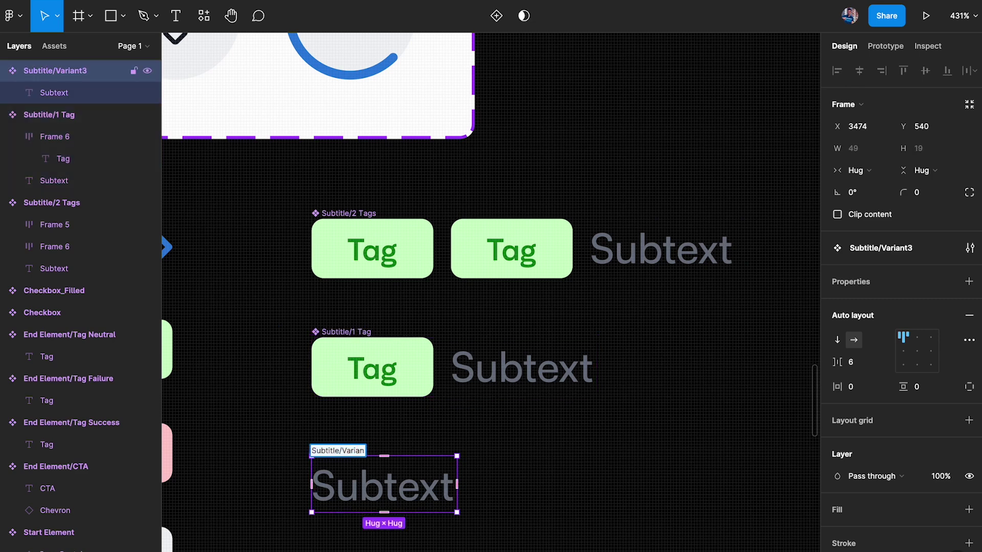
pyautogui.write('Subtitle/0 Tag')
pyautogui.press('Return')
pyautogui.click(537, 407)
# Place a Subtitle/0 Tags instance under the title in the main List Item, replacing the original Subtext layer
pyautogui.scroll(-3, 537, 407)
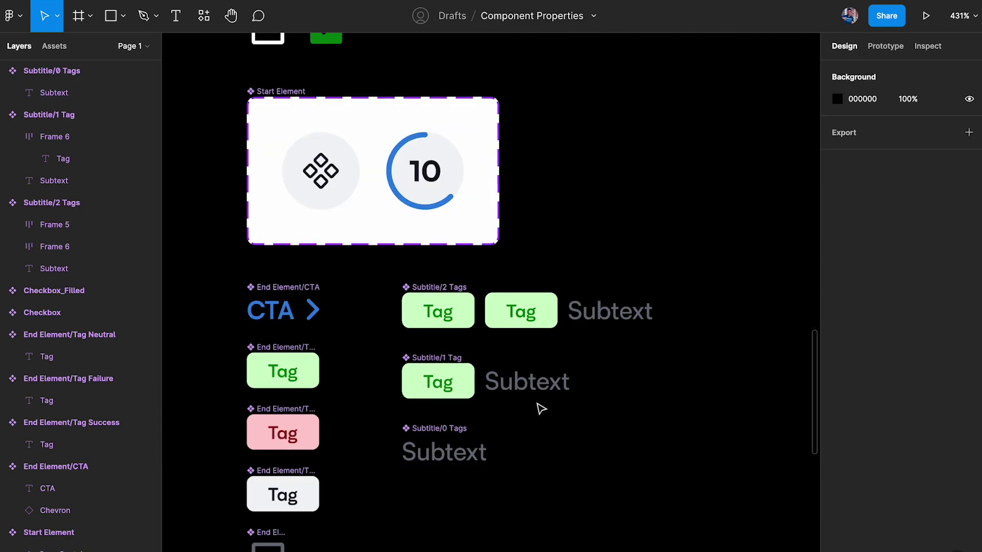
pyautogui.hscroll(5, 428, 351)
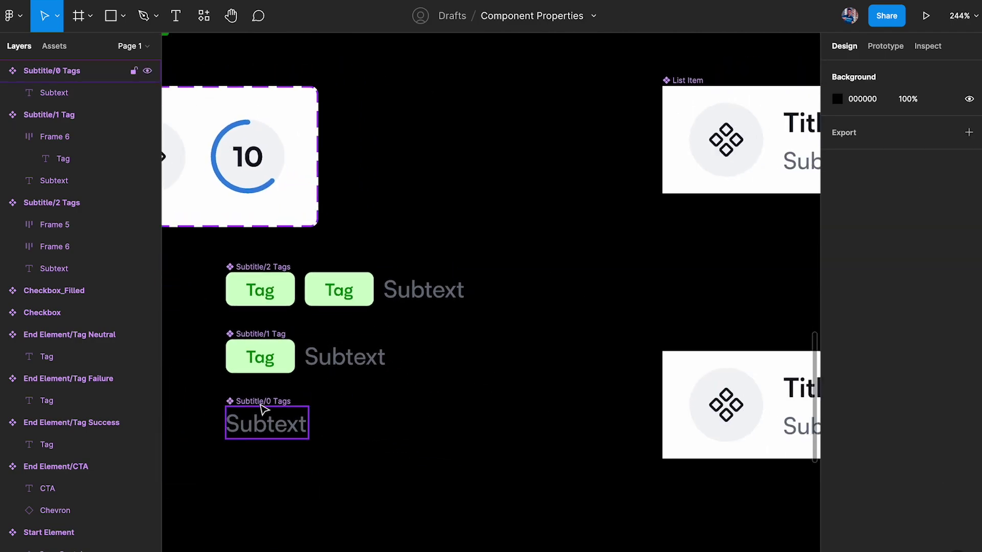
pyautogui.moveTo(263, 425); pyautogui.dragTo(731, 204)
pyautogui.hscroll(5, 706, 219)
pyautogui.hscroll(5, 706, 219)
pyautogui.moveTo(345, 291); pyautogui.dragTo(467, 243)
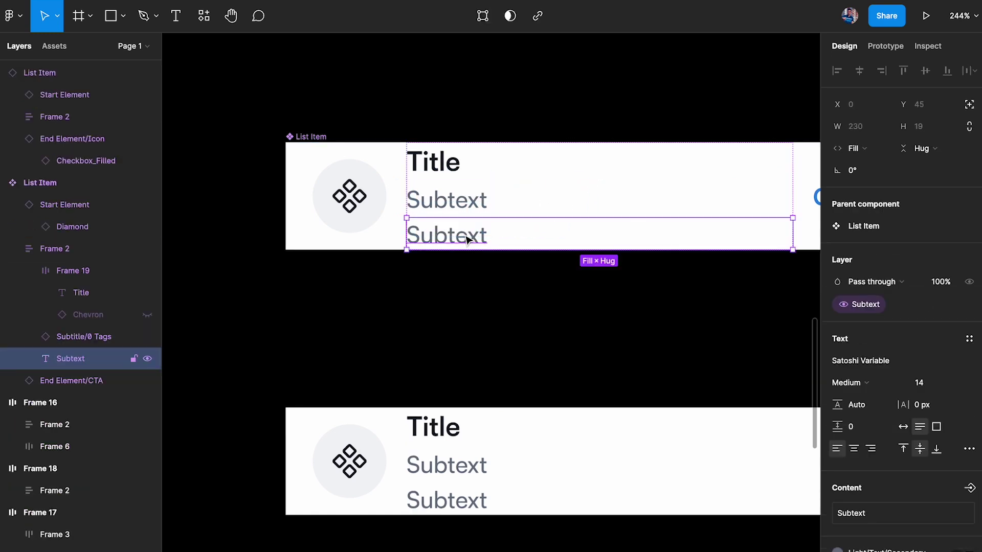
pyautogui.press('Delete')
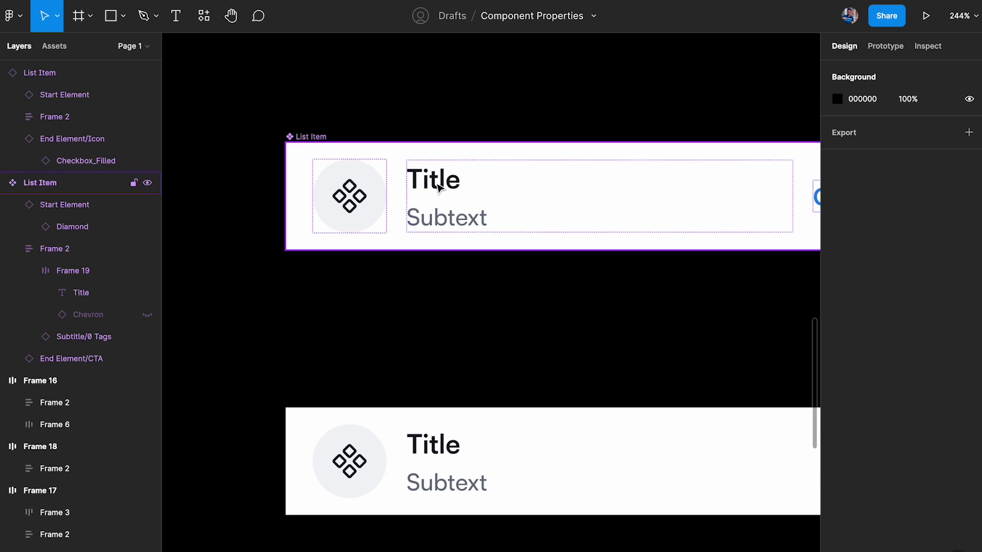
# Link the visibility of the main List Item's Subtitle/0 Tags instance to the existing Subtext boolean property
pyautogui.doubleClick(441, 231)
pyautogui.hscroll(2, 439, 216)
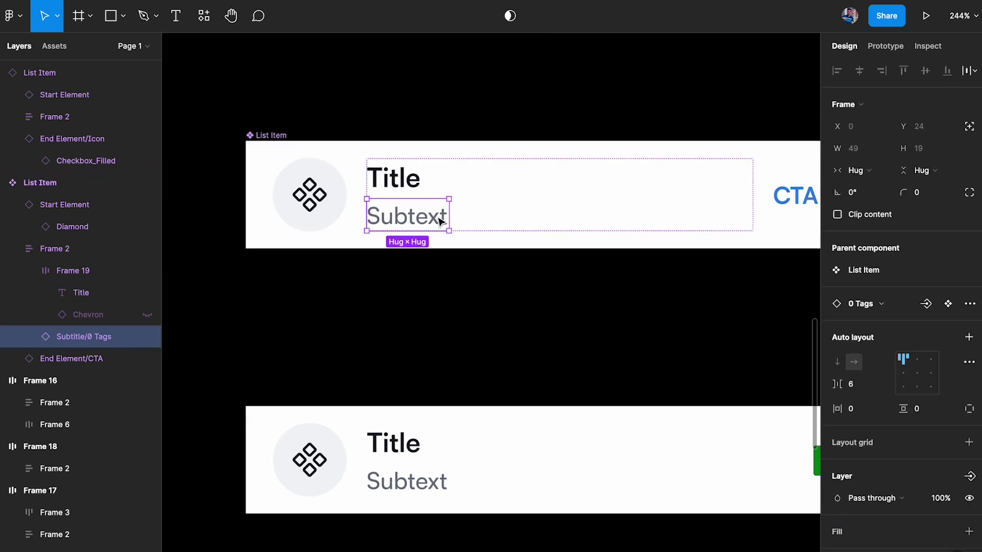
pyautogui.scroll(-1, 947, 518)
pyautogui.click(532, 346)
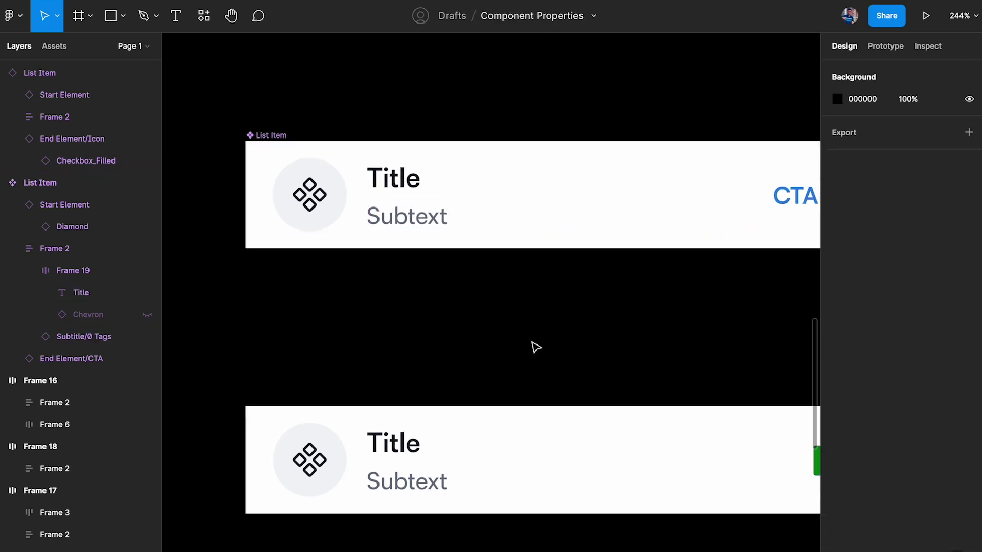
pyautogui.click(454, 436)
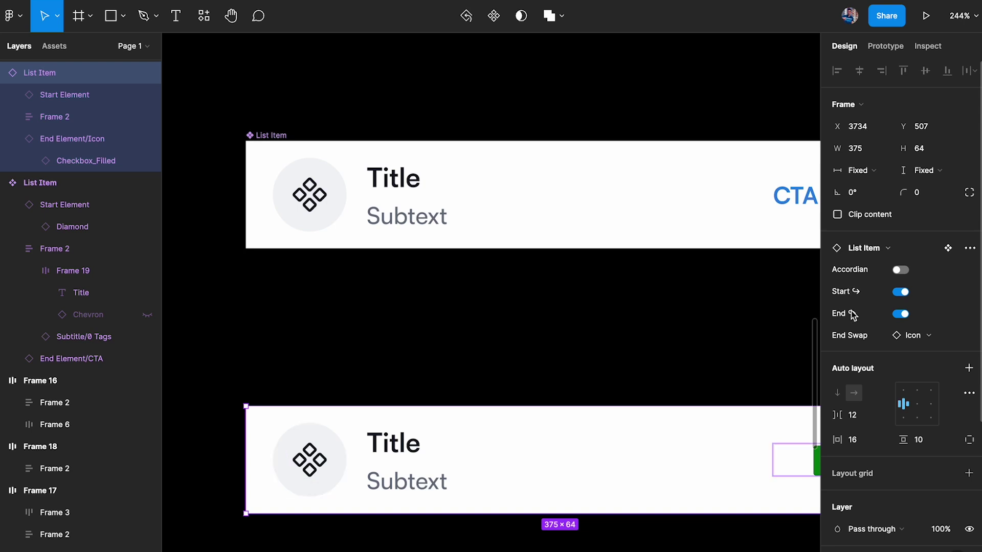
pyautogui.click(409, 224)
pyautogui.click(410, 224)
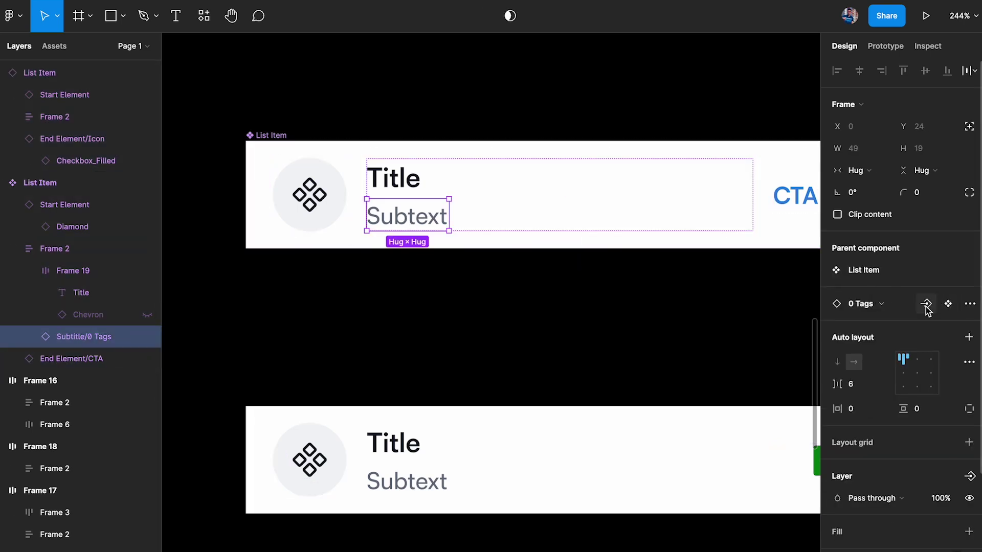
pyautogui.scroll(-2, 941, 433)
pyautogui.click(968, 439)
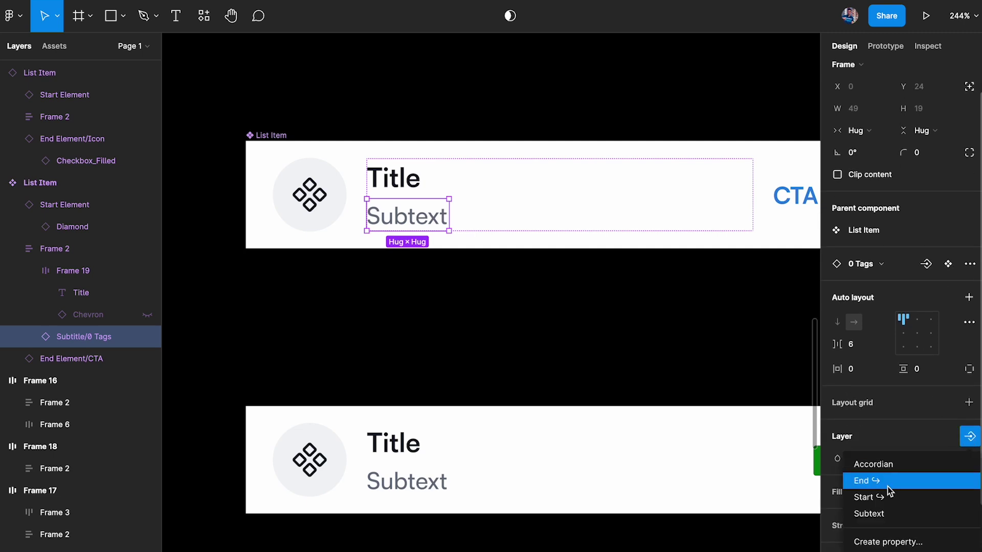
pyautogui.click(886, 515)
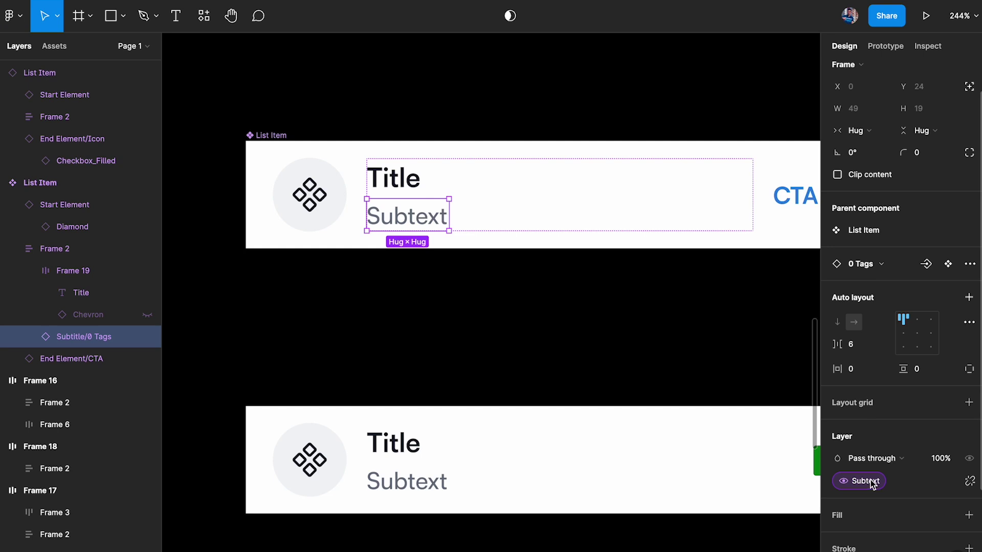
# Create an instance swap property named Subtitle Swap with the value 0 Tags for the subtitle instance
pyautogui.click(927, 265)
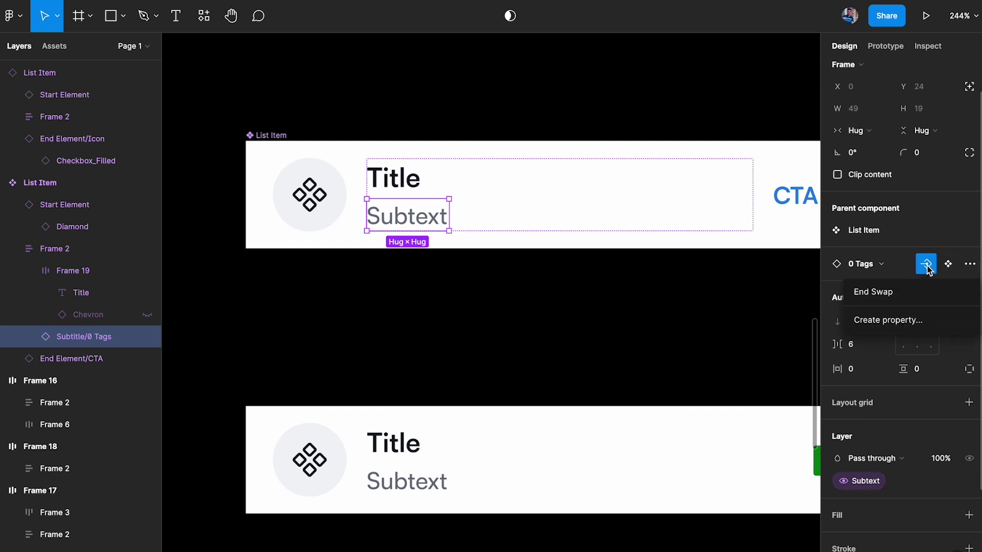
pyautogui.click(896, 318)
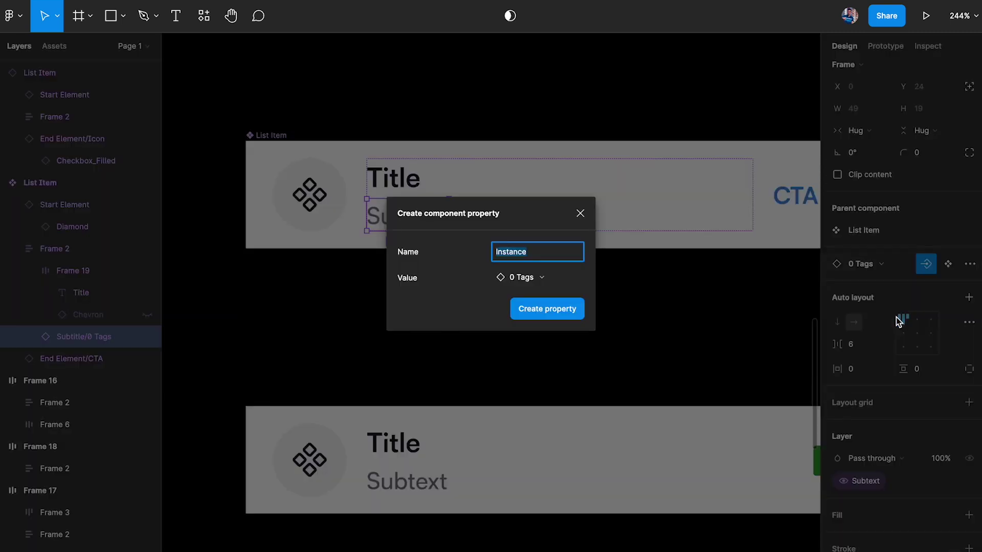
pyautogui.write('Subtitle Swap')
pyautogui.press('Return')
pyautogui.click(784, 400)
# Reset all changes on the List Item instance below the main component and review its properties
pyautogui.scroll(-5, 681, 362)
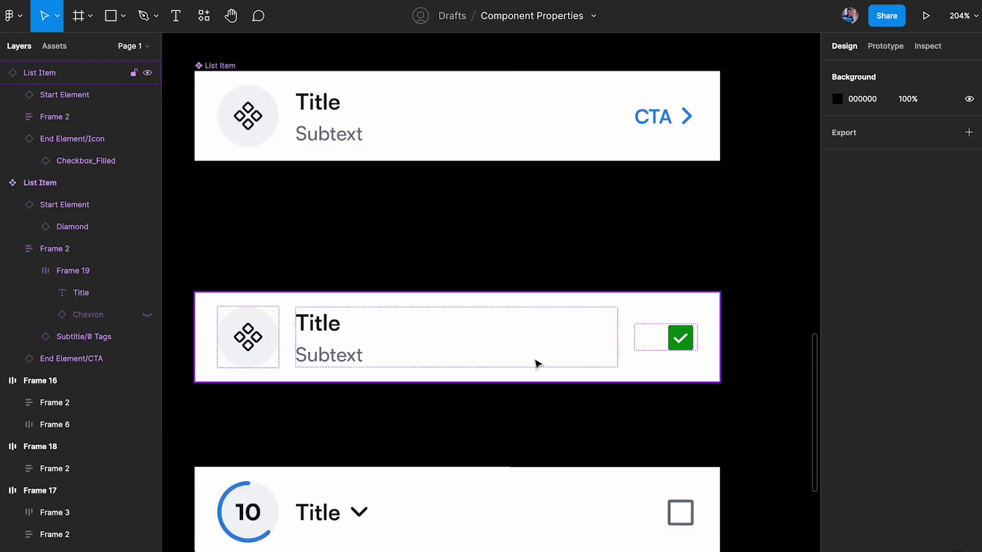
pyautogui.click(489, 350)
pyautogui.rightClick(489, 351)
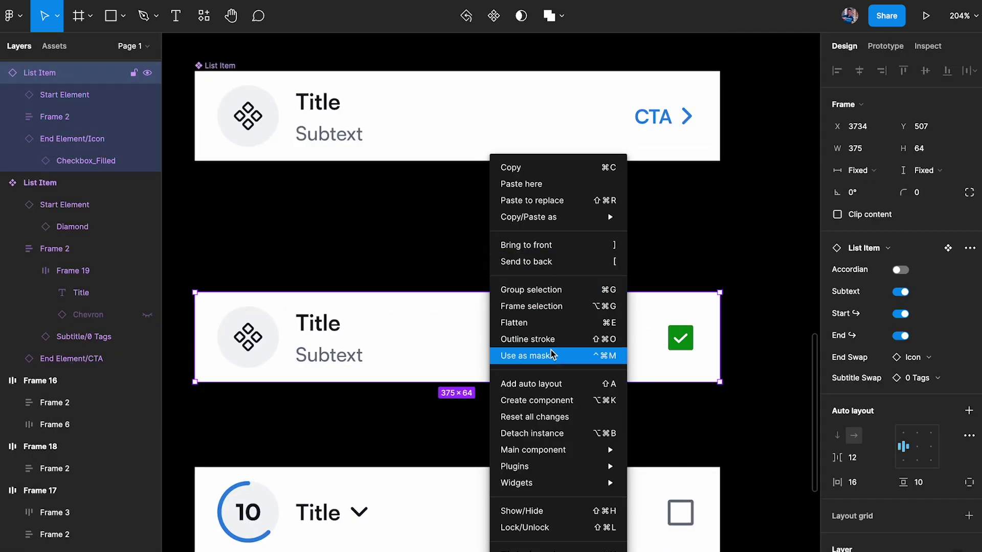
pyautogui.click(551, 417)
pyautogui.scroll(-3, 555, 423)
pyautogui.scroll(-2, 401, 272)
pyautogui.press('Escape')
pyautogui.scroll(-2, 399, 231)
pyautogui.scroll(5, 414, 252)
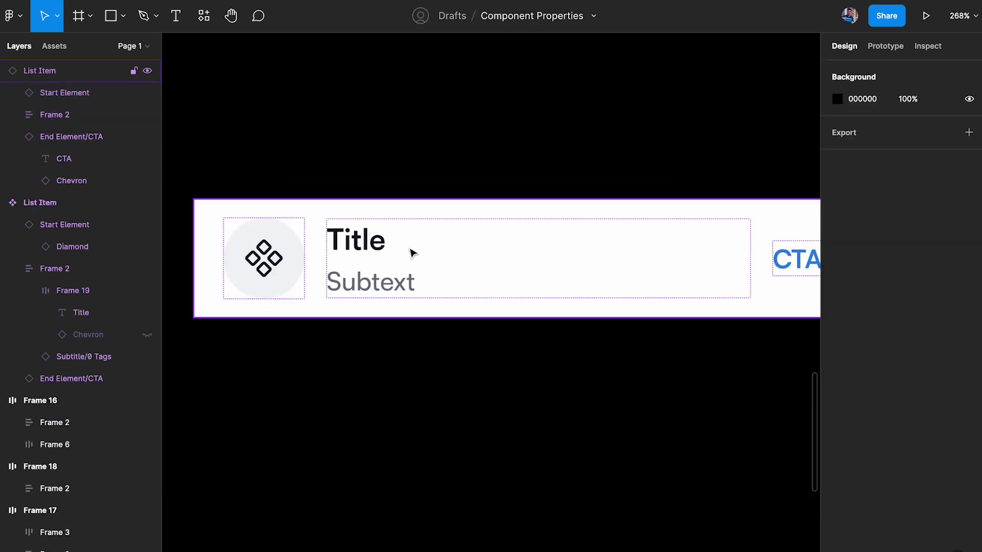
pyautogui.click(412, 252)
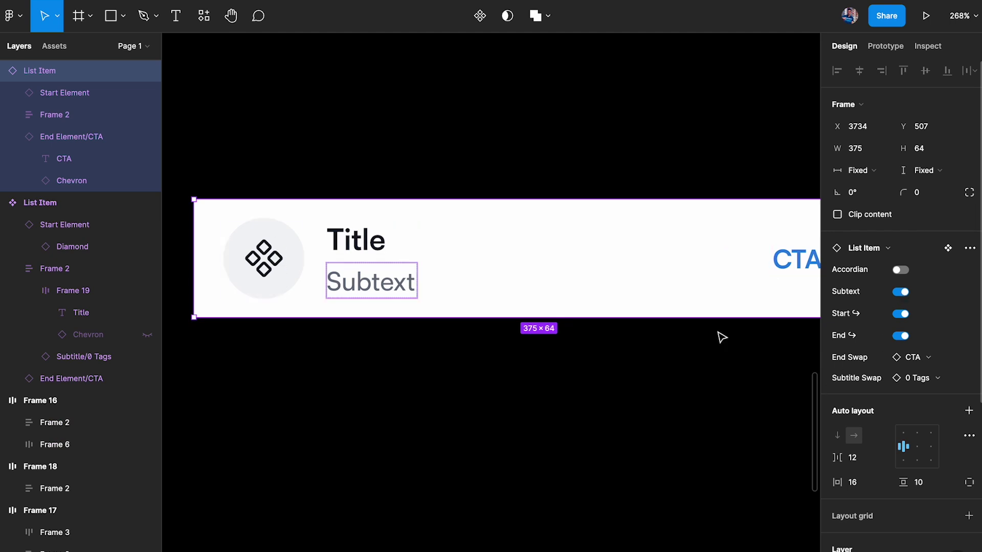
# Rename the main List Item's Subtitle Swap property to Subtext Swap and move it directly below Subtext
pyautogui.press('Escape')
pyautogui.scroll(5, 527, 146)
pyautogui.click(476, 237)
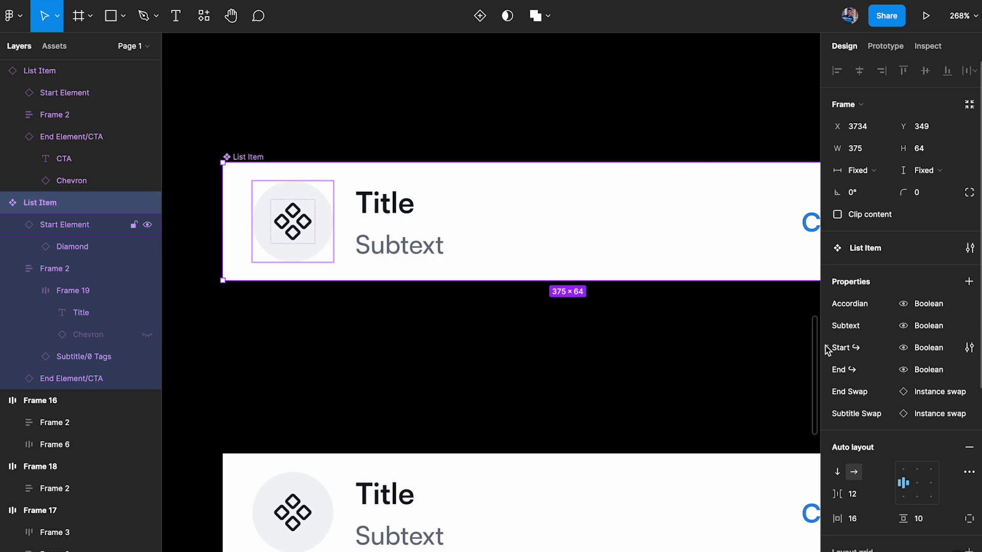
pyautogui.doubleClick(849, 416)
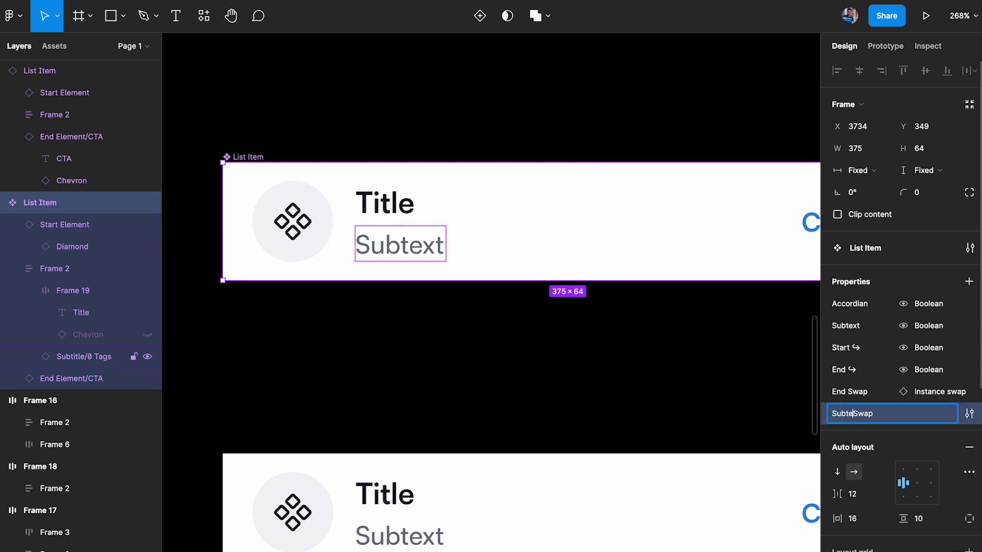
pyautogui.press('Return')
pyautogui.moveTo(826, 415); pyautogui.dragTo(829, 348)
# Add the ↪ arrow symbol to the end of the Subtext boolean property's name
pyautogui.doubleClick(845, 325)
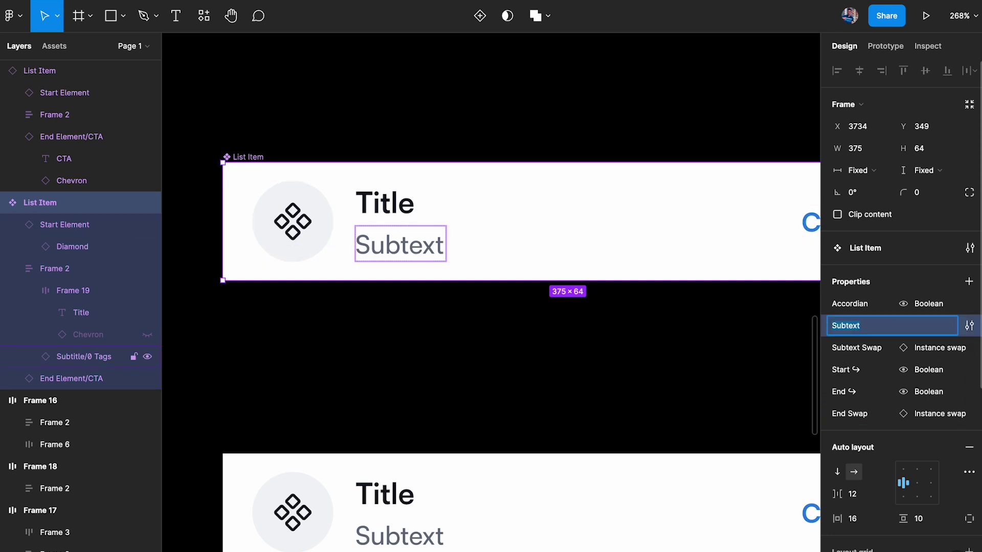
pyautogui.press('ctrl+super+space')
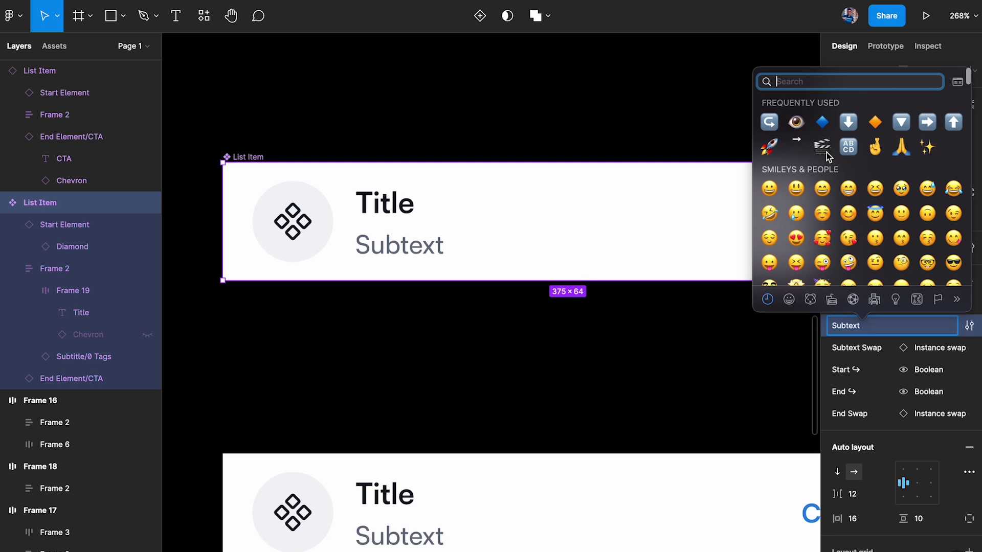
pyautogui.press('Escape')
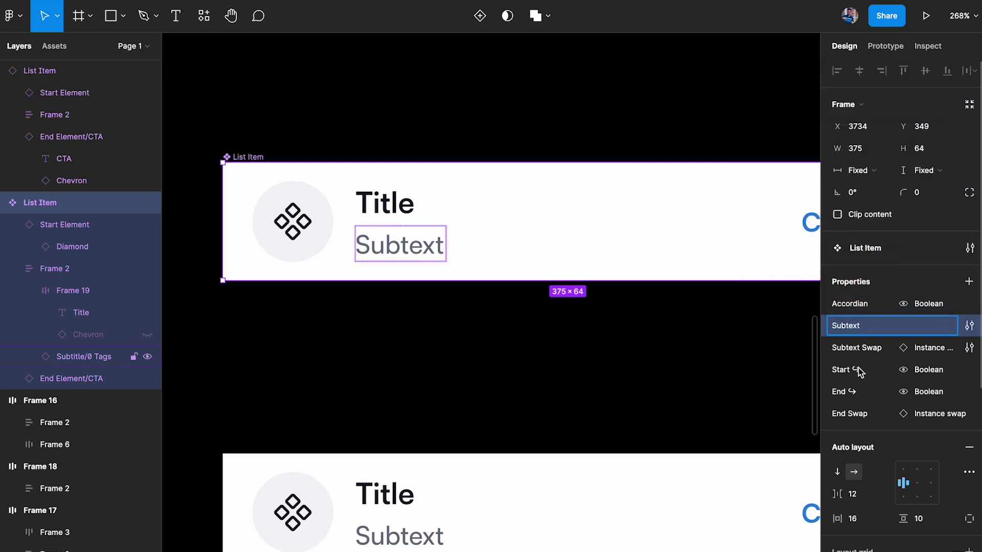
pyautogui.click(812, 401)
# On the List Item instance, switch Subtext off, turn End off, and switch Subtext back on
pyautogui.scroll(-5, 689, 377)
pyautogui.click(577, 333)
pyautogui.scroll(-1, 578, 335)
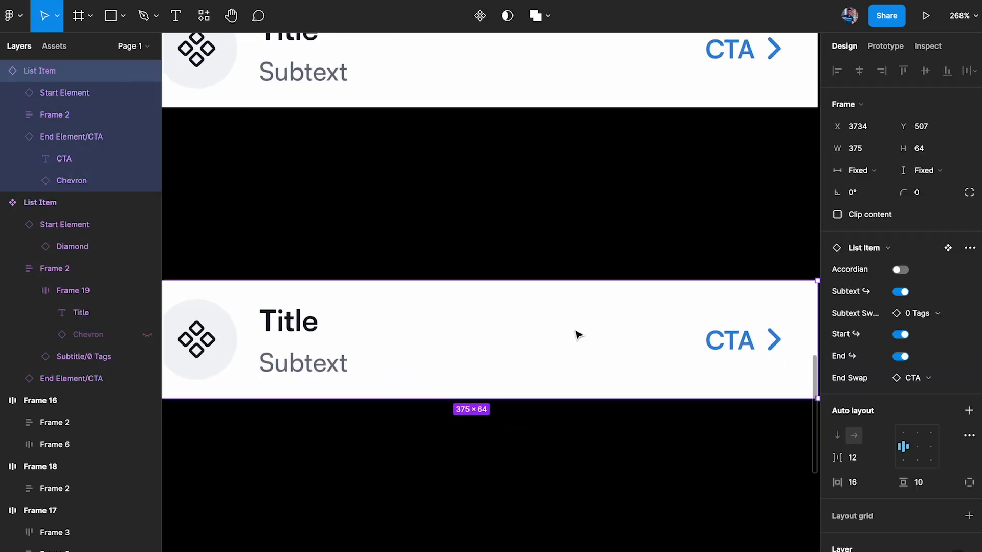
pyautogui.click(901, 292)
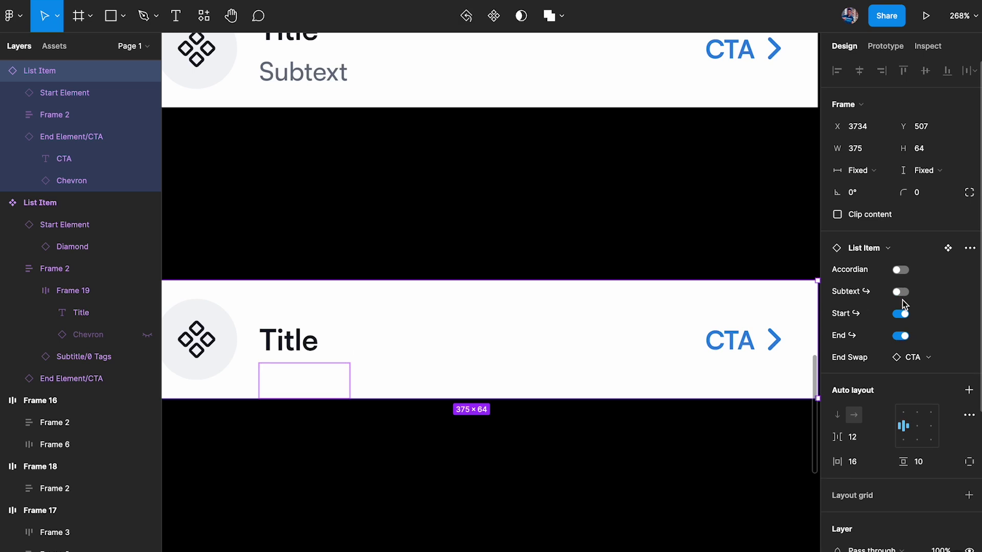
pyautogui.click(902, 336)
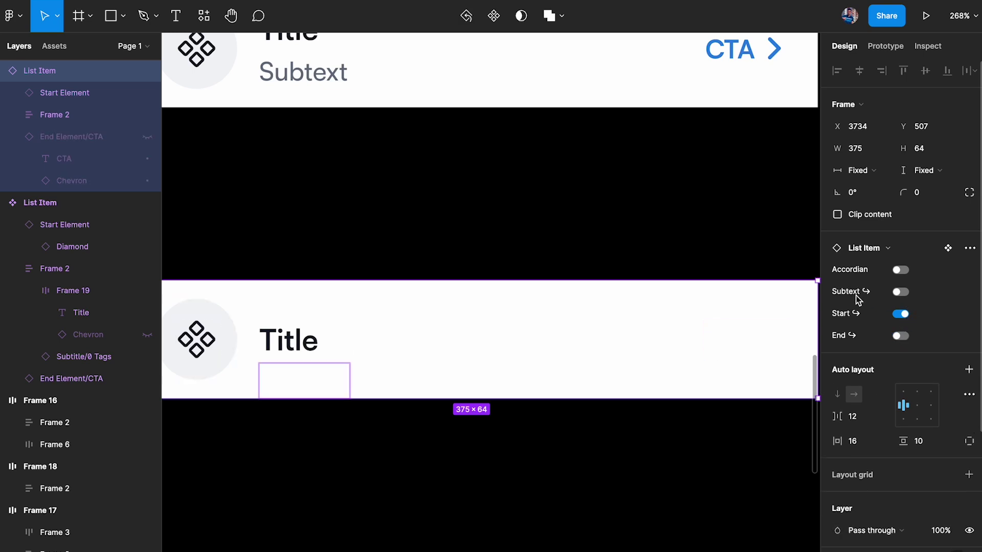
pyautogui.click(902, 294)
# Swap the List Item instance's subtext to 2 Tags, then to 1 Tag
pyautogui.click(918, 313)
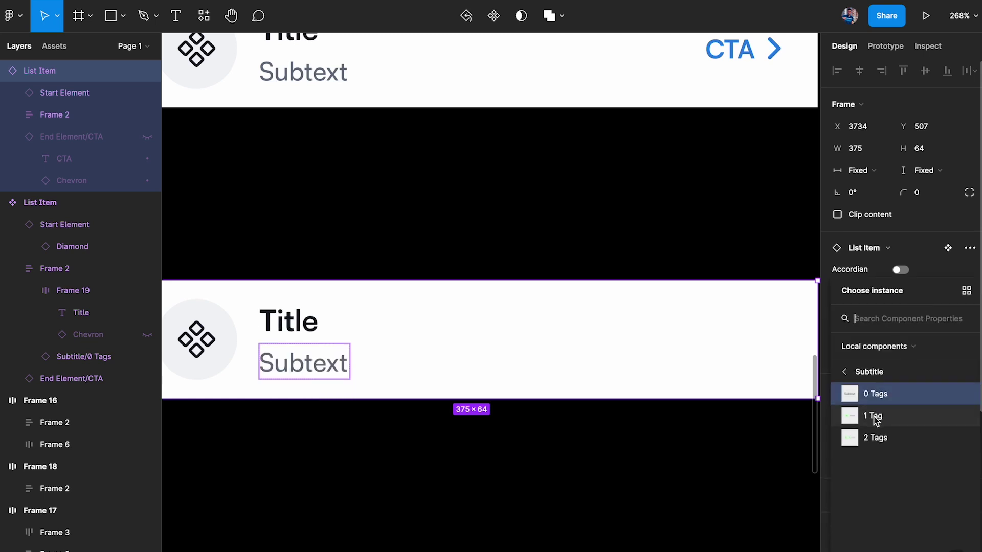
pyautogui.click(876, 439)
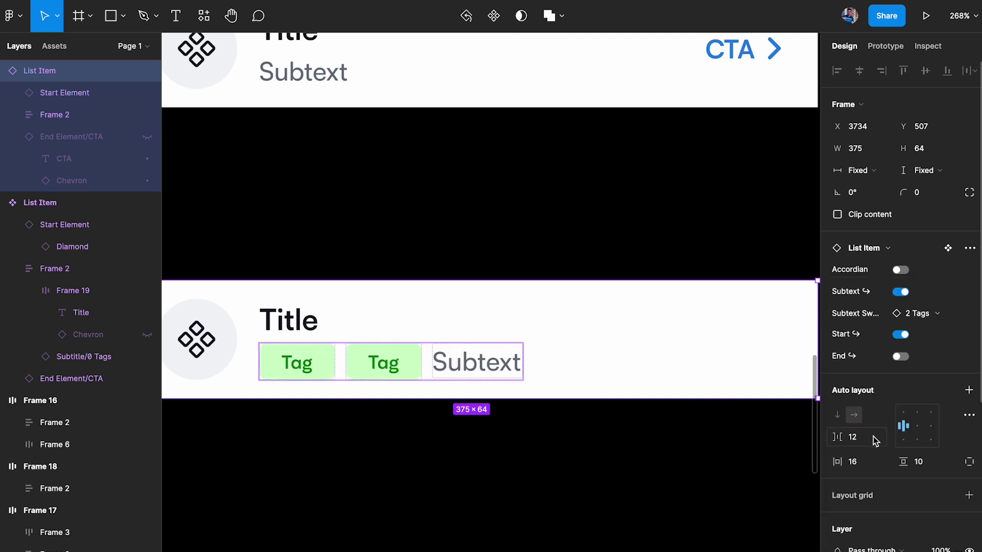
pyautogui.click(908, 313)
pyautogui.click(887, 415)
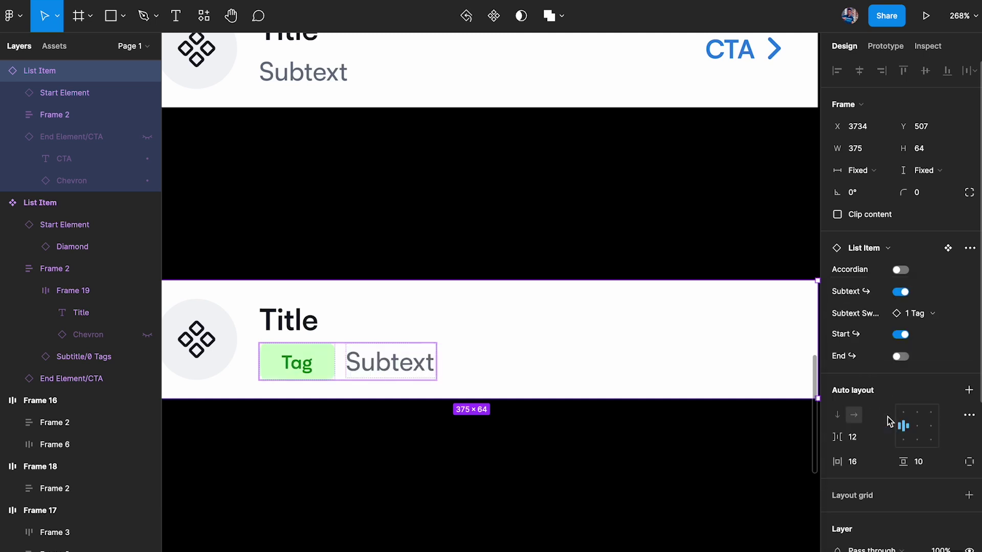
pyautogui.click(591, 458)
# Examine the End Element tag components alongside the Subtitle source components
pyautogui.scroll(-3, 592, 459)
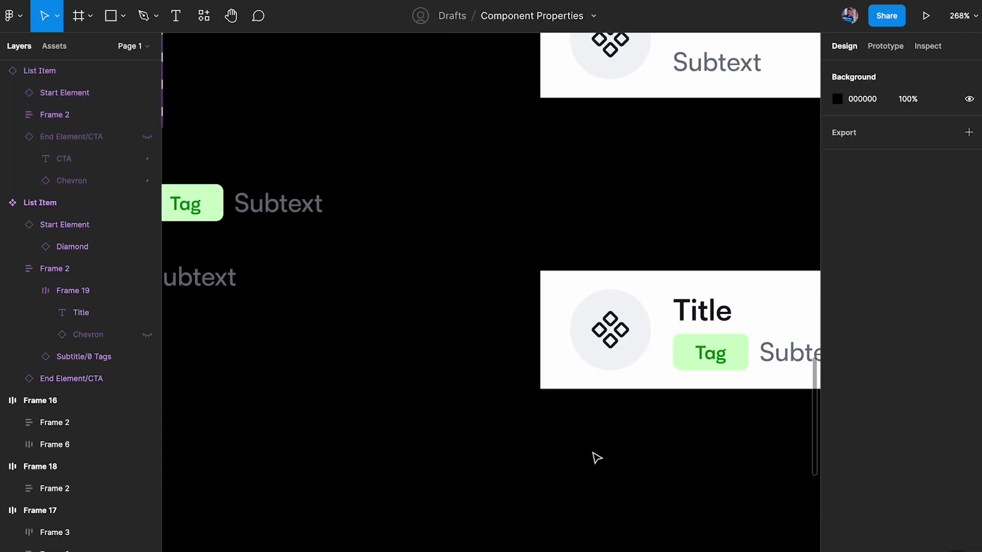
pyautogui.hscroll(-5, 592, 459)
pyautogui.scroll(5, 388, 352)
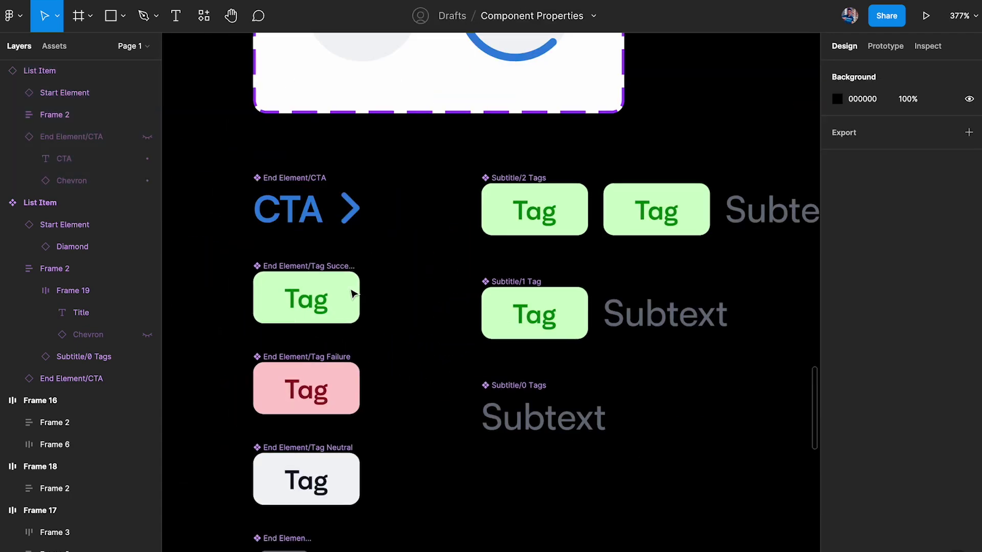
# Compare the End Element/Tag Success component with the tag layers inside Subtitle/2 Tags and the List Item instance's subtitle
pyautogui.click(330, 271)
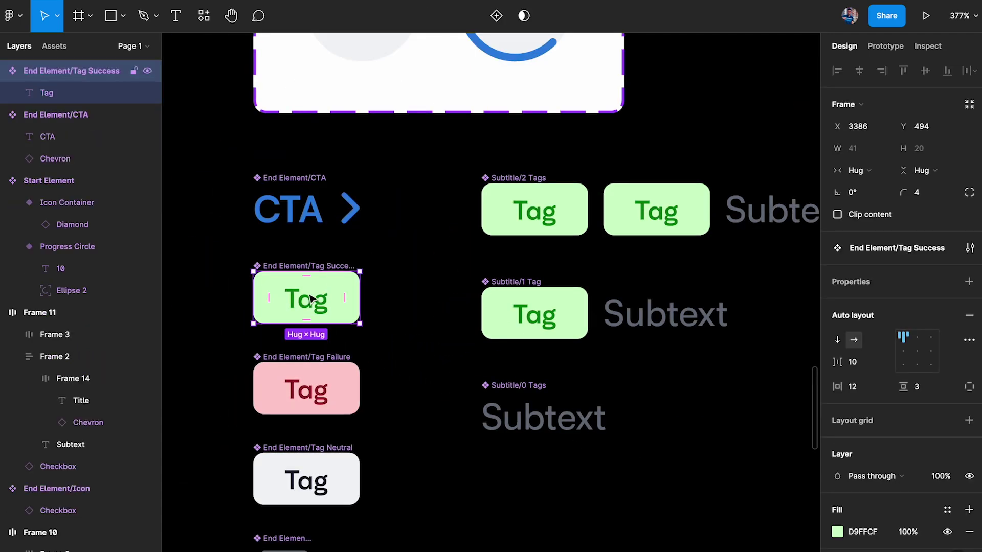
pyautogui.doubleClick(559, 211)
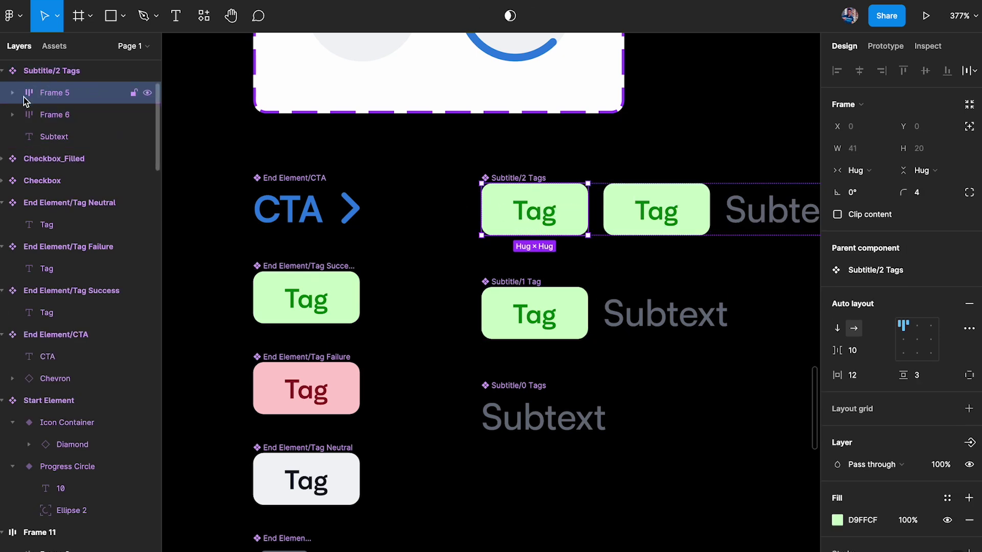
pyautogui.hscroll(5, 636, 234)
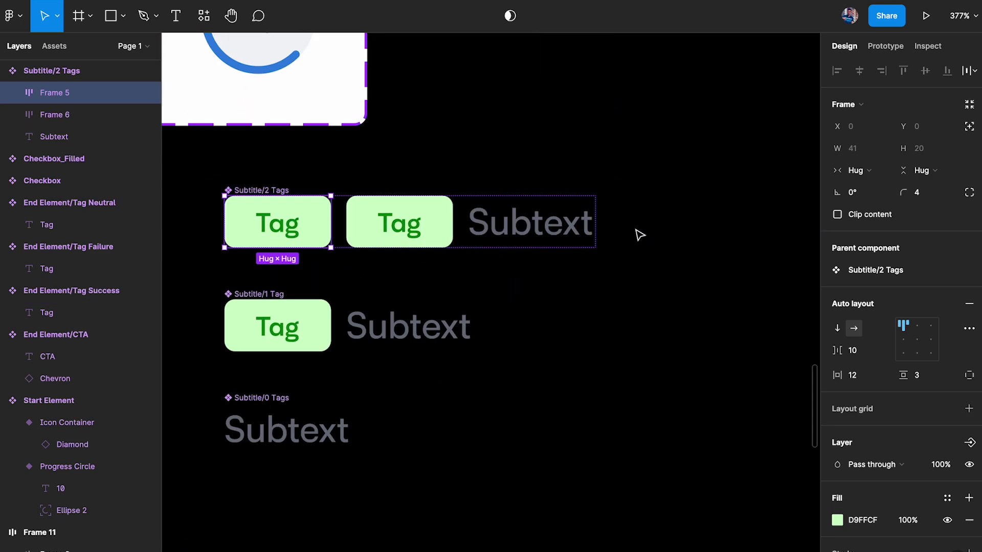
pyautogui.scroll(-5, 637, 233)
pyautogui.hscroll(3, 640, 235)
pyautogui.scroll(-1, 614, 266)
pyautogui.click(575, 326)
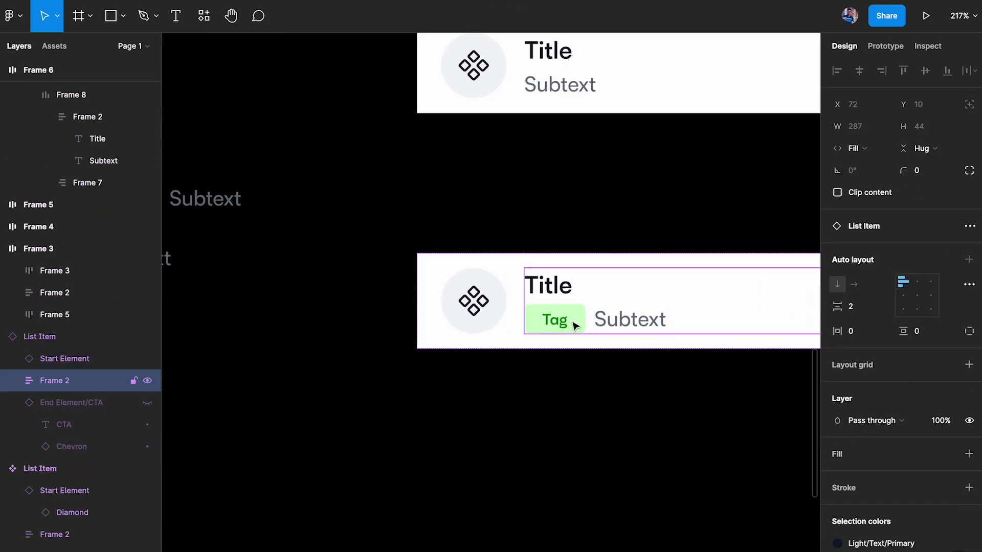
pyautogui.scroll(5, 575, 326)
pyautogui.scroll(-5, 575, 325)
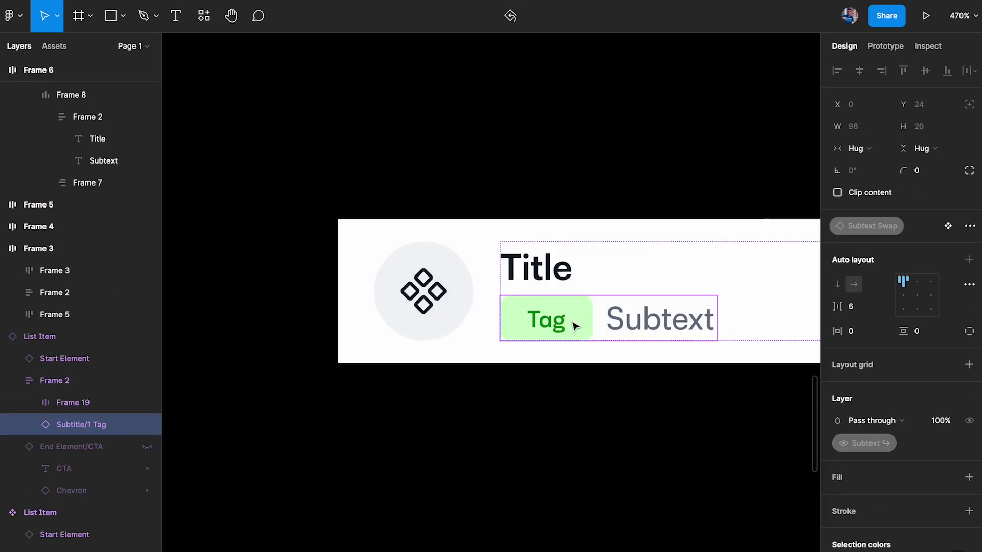
pyautogui.scroll(3, 410, 335)
pyautogui.click(423, 336)
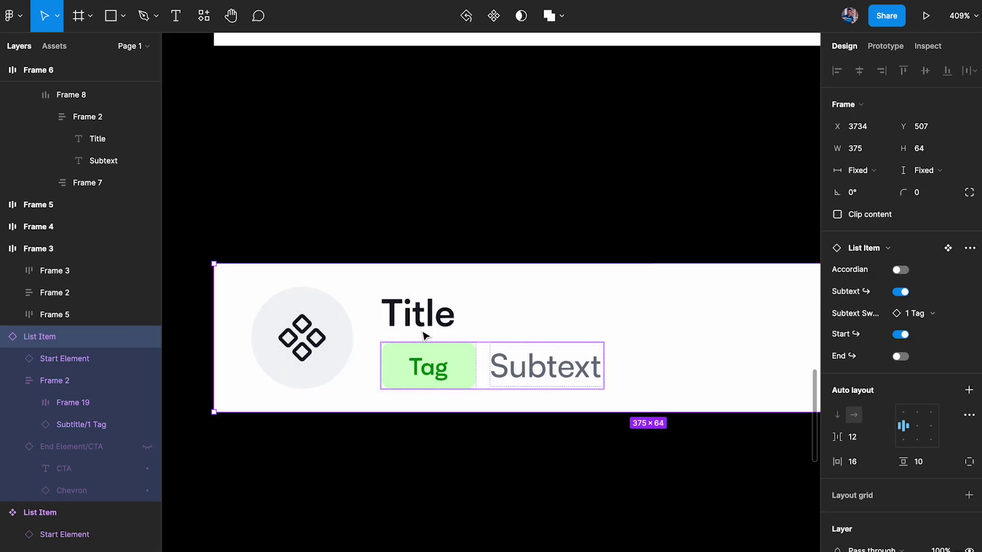
pyautogui.doubleClick(441, 371)
pyautogui.doubleClick(441, 370)
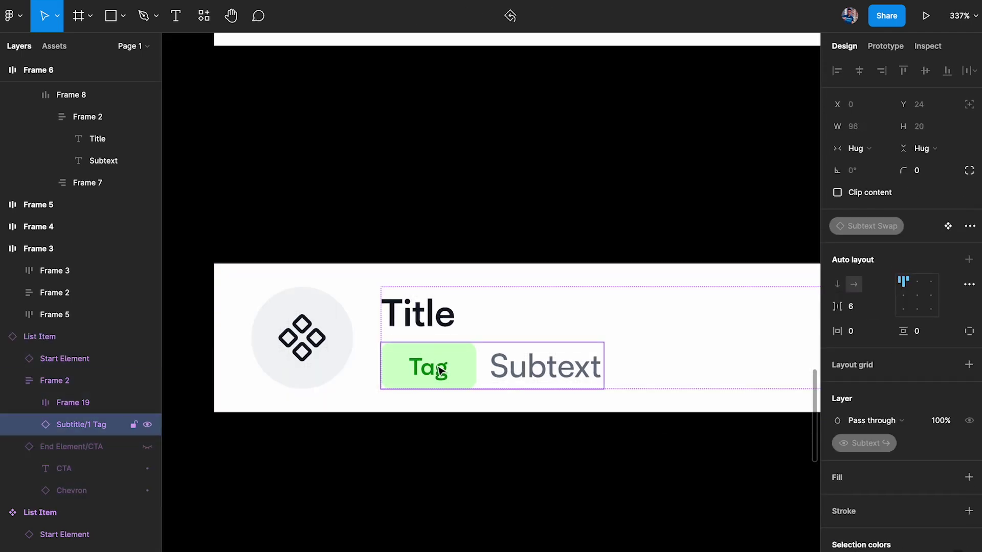
pyautogui.doubleClick(441, 370)
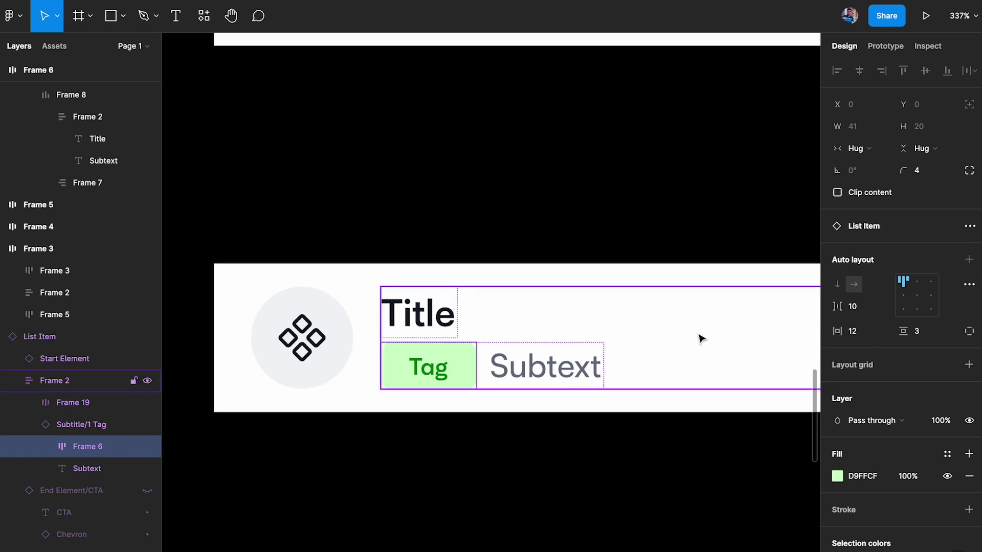
# In Subtitle/2 Tags, replace the first plain tag frame with an End Element/Tag Success instance and delete the other plain tag frame
pyautogui.scroll(-5, 437, 373)
pyautogui.scroll(5, 384, 324)
pyautogui.hscroll(-2, 358, 214)
pyautogui.scroll(1, 358, 214)
pyautogui.moveTo(338, 235); pyautogui.dragTo(625, 169)
pyautogui.hscroll(3, 625, 169)
pyautogui.scroll(1, 625, 169)
pyautogui.keyDown('shift'); pyautogui.click(719, 201); pyautogui.keyUp('shift')
pyautogui.press('Delete')
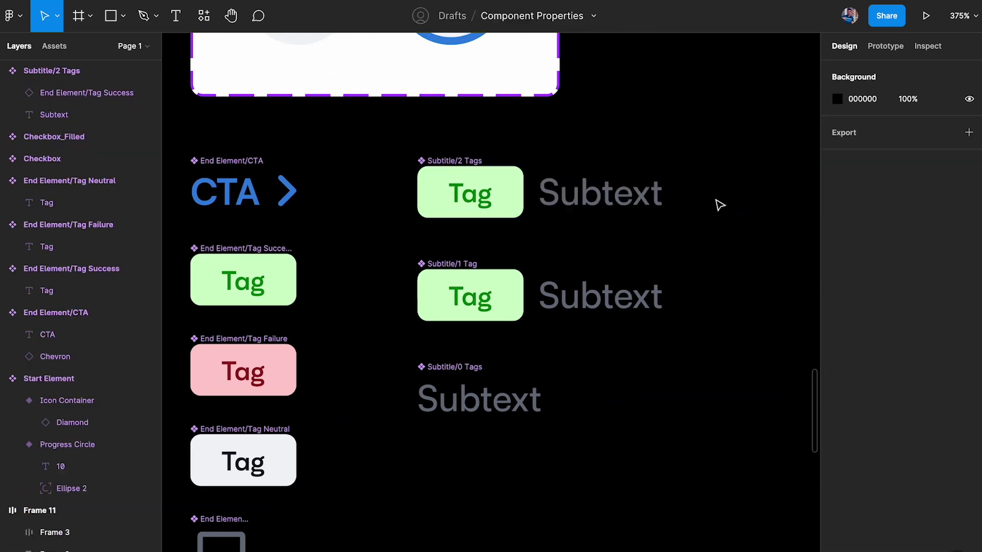
# Duplicate the Tag Success instance inside Subtitle/2 Tags so the component holds two tags before the subtext
pyautogui.click(573, 202)
pyautogui.click(476, 196)
pyautogui.hotkey('ctrl', 'd')
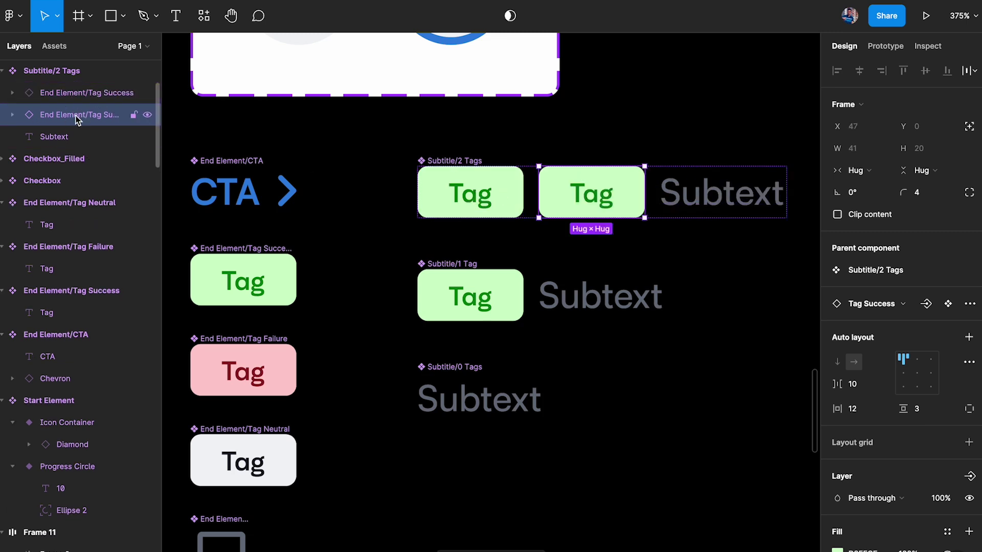
# Paste the copied two-tag subtitle at the start of Subtitle/1 Tag, then remove the original tag and the duplicate subtext
pyautogui.doubleClick(569, 292)
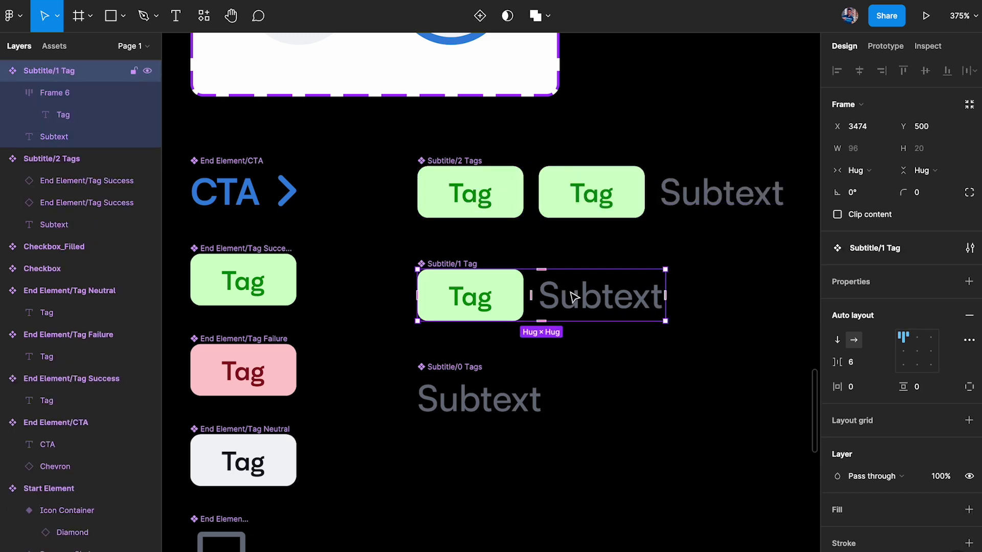
pyautogui.hotkey('ctrl', 'v')
pyautogui.press('Left')
pyautogui.press('Left')
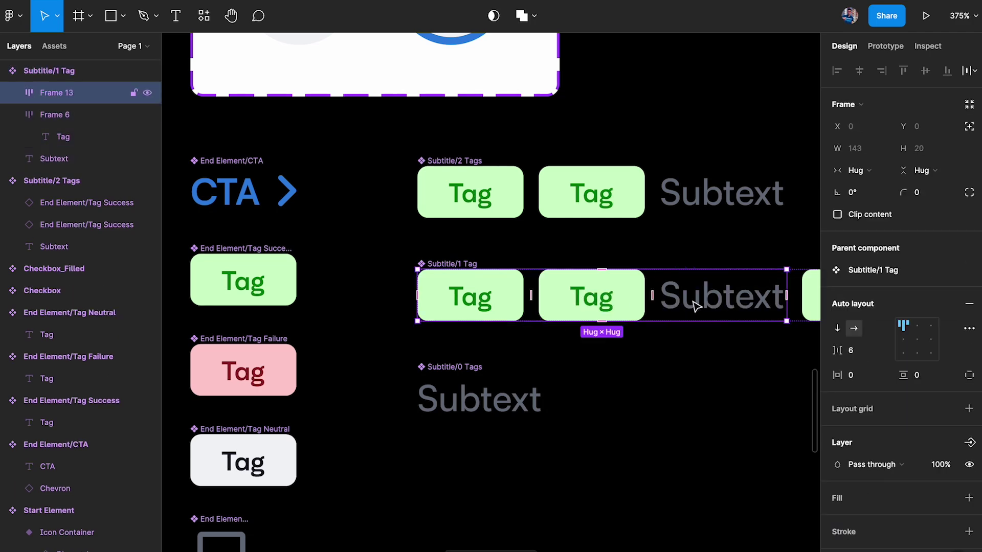
pyautogui.hscroll(5, 695, 306)
pyautogui.click(643, 285)
pyautogui.press('Delete')
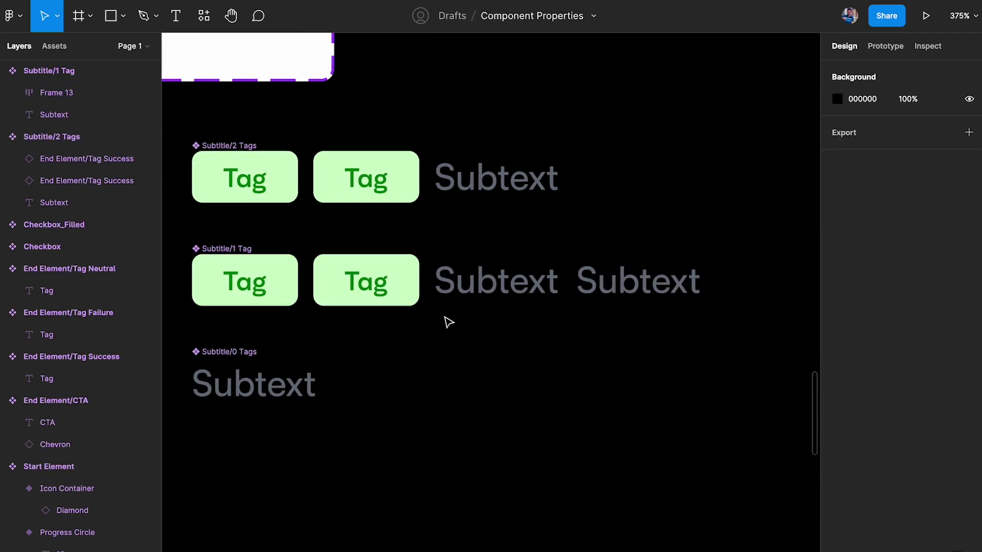
pyautogui.click(483, 280)
# Set the auto layout alignment of Subtitle/2 Tags and Subtitle/1 Tag to vertically centered at the left
pyautogui.click(364, 180)
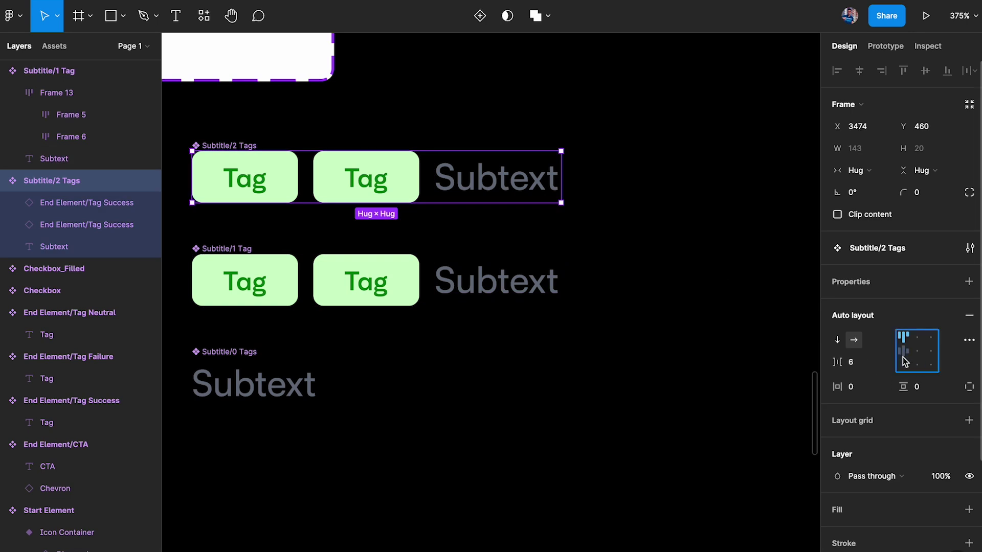
pyautogui.click(487, 276)
pyautogui.click(904, 350)
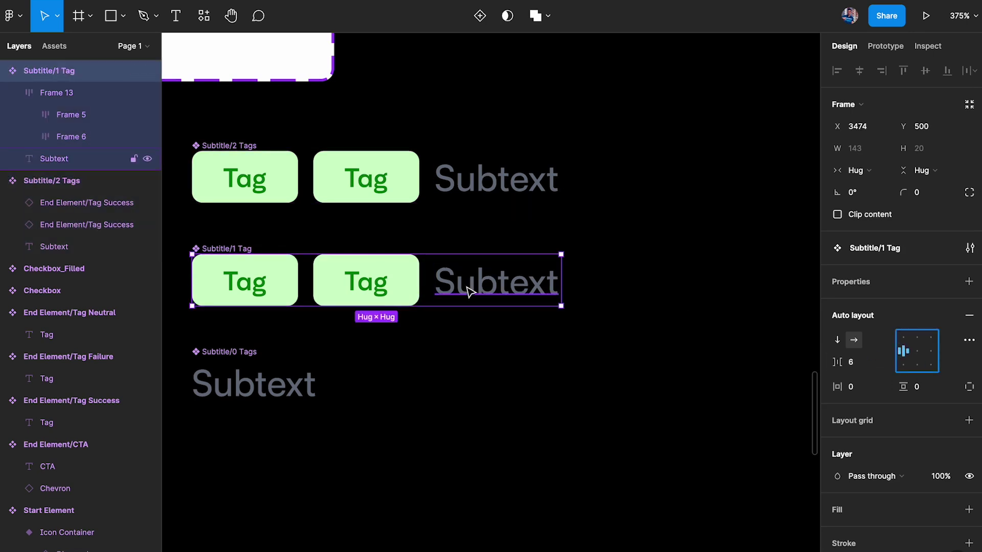
# Ungroup the pasted two-tag frame in Subtitle/1 Tag and delete its second tag
pyautogui.click(379, 290)
pyautogui.press('Delete')
pyautogui.hotkey('ctrl', 'z')
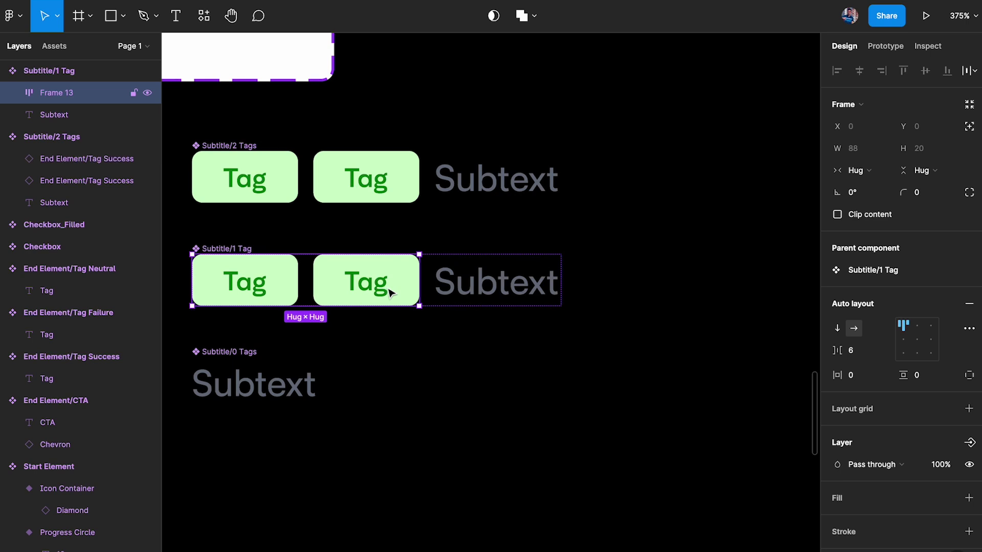
pyautogui.hotkey('ctrl', 'shift', 'g')
pyautogui.click(390, 292)
pyautogui.press('Delete')
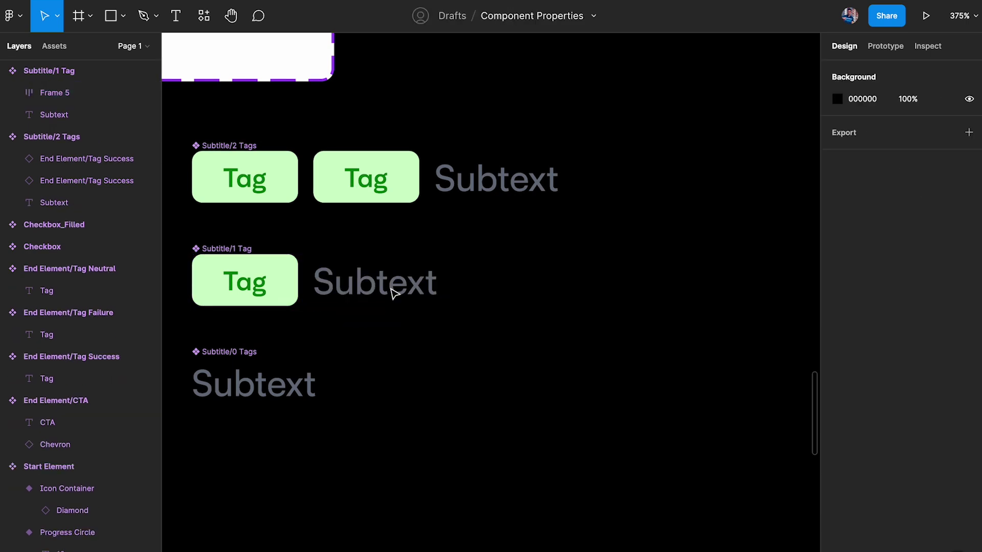
# Check the List Item instance's nested tag and replace the plain tag frame in Subtitle/1 Tag with an End Element/Tag Success instance
pyautogui.scroll(-3, 443, 342)
pyautogui.scroll(5, 443, 342)
pyautogui.click(605, 323)
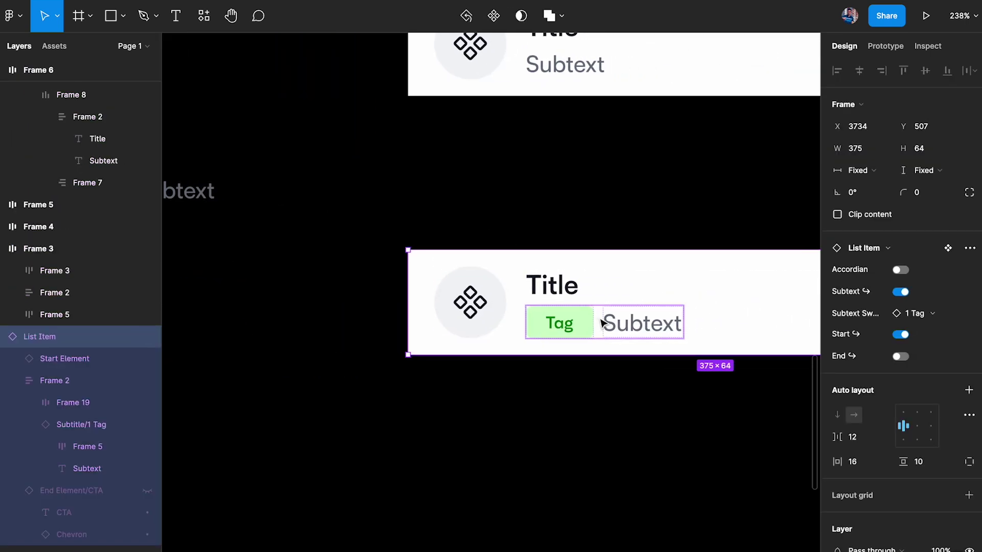
pyautogui.hscroll(3, 605, 322)
pyautogui.click(450, 283)
pyautogui.click(450, 283)
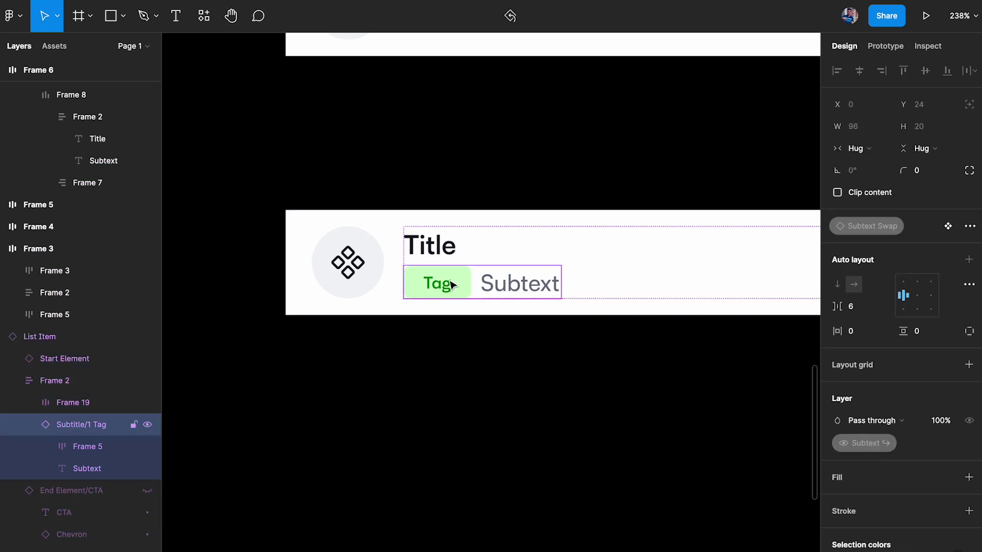
pyautogui.click(451, 282)
pyautogui.click(509, 293)
pyautogui.click(454, 287)
pyautogui.hscroll(-3, 590, 206)
pyautogui.scroll(1, 590, 206)
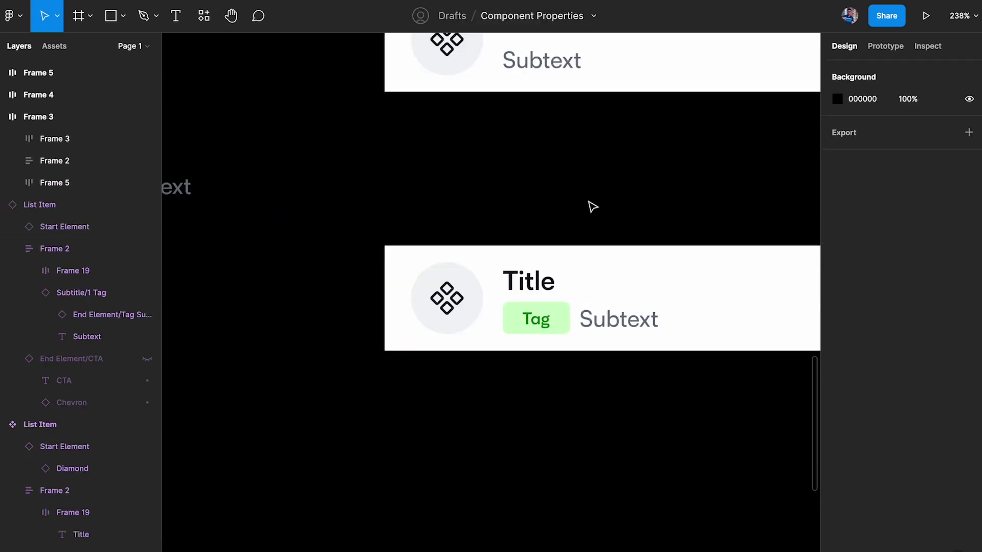
# Reset all changes on the List Item instance and swap its subtext to 1 Tag
pyautogui.click(590, 206)
pyautogui.hscroll(4, 589, 206)
pyautogui.rightClick(518, 270)
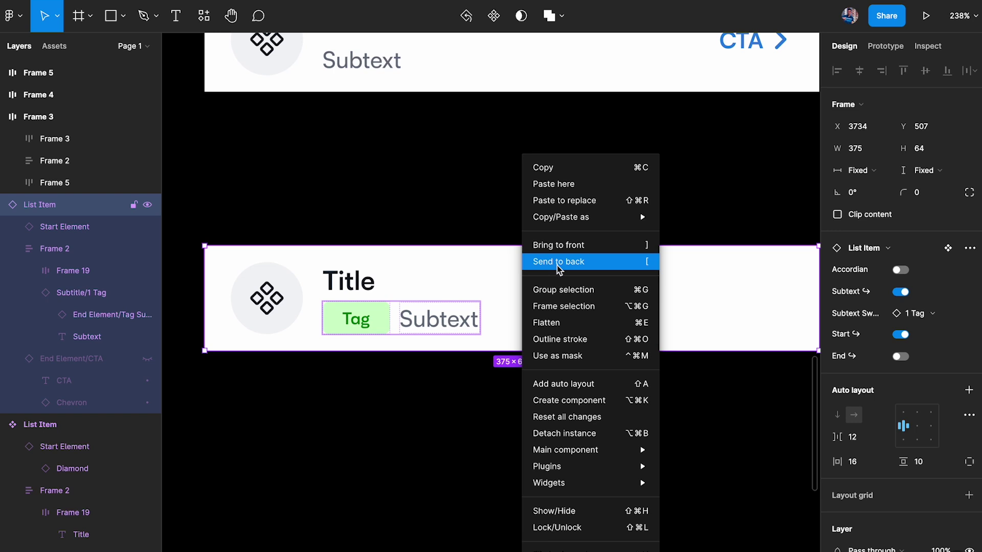
pyautogui.click(589, 419)
pyautogui.hscroll(2, 431, 355)
pyautogui.scroll(-1, 430, 355)
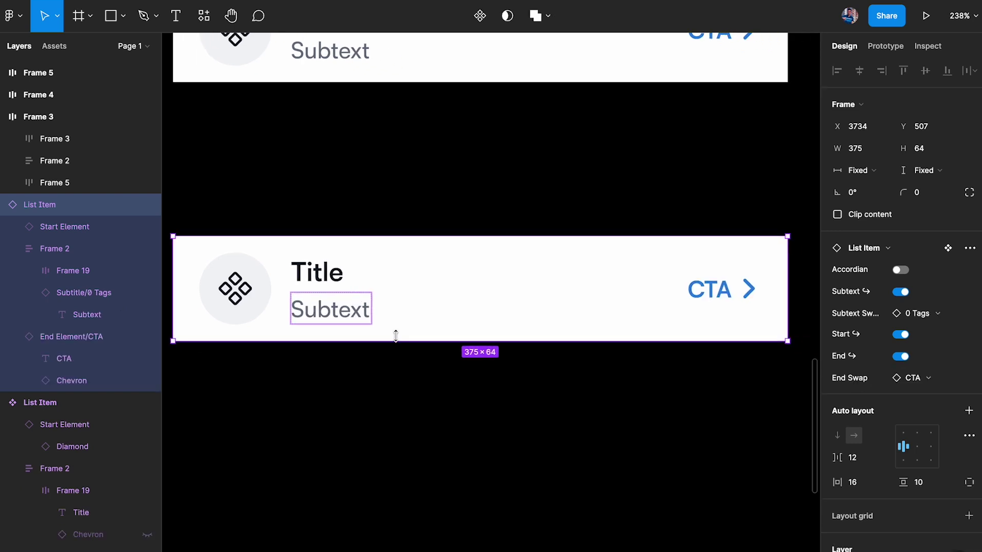
pyautogui.click(942, 318)
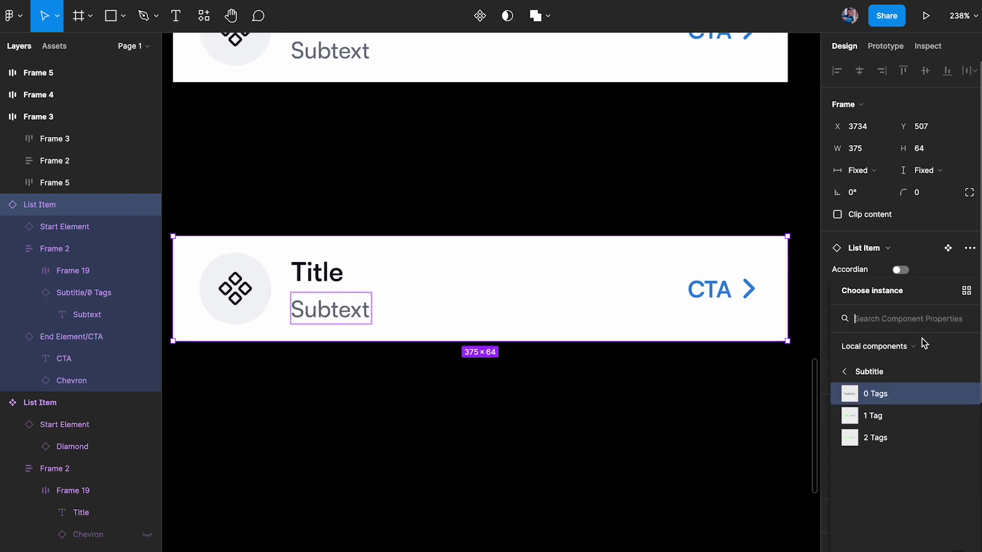
pyautogui.click(893, 415)
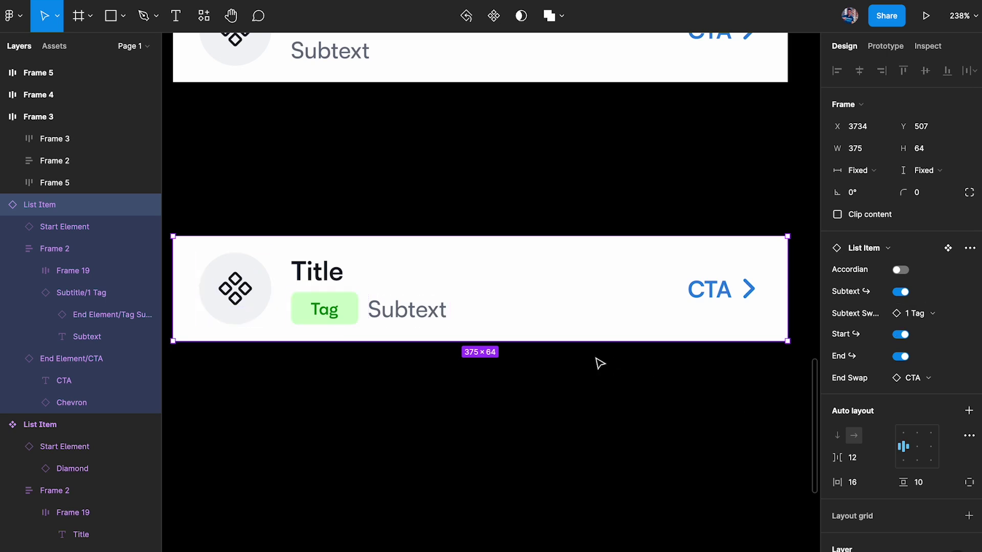
# Examine the swap options for the tag nested in the List Item's subtitle against the End Element source components
pyautogui.doubleClick(323, 315)
pyautogui.doubleClick(322, 316)
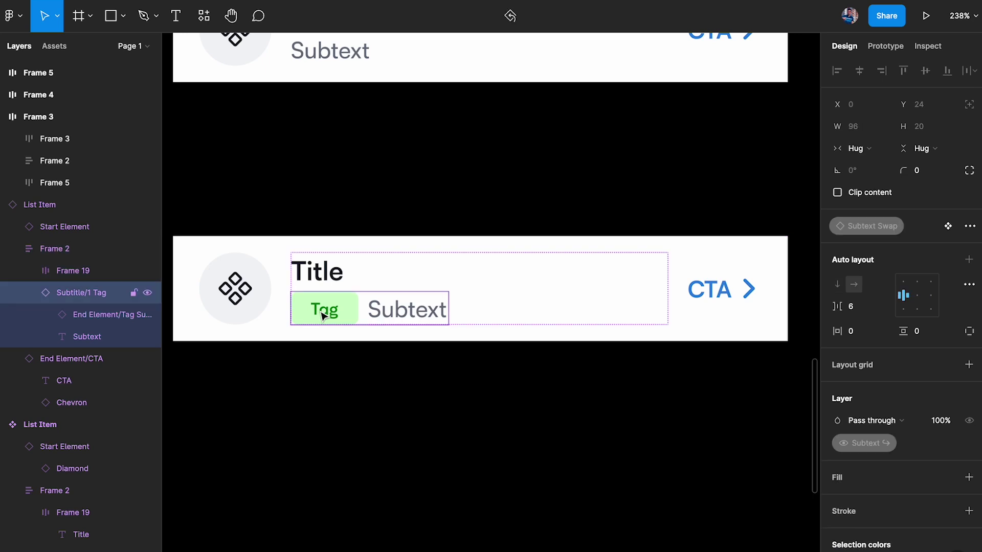
pyautogui.doubleClick(322, 316)
pyautogui.click(900, 226)
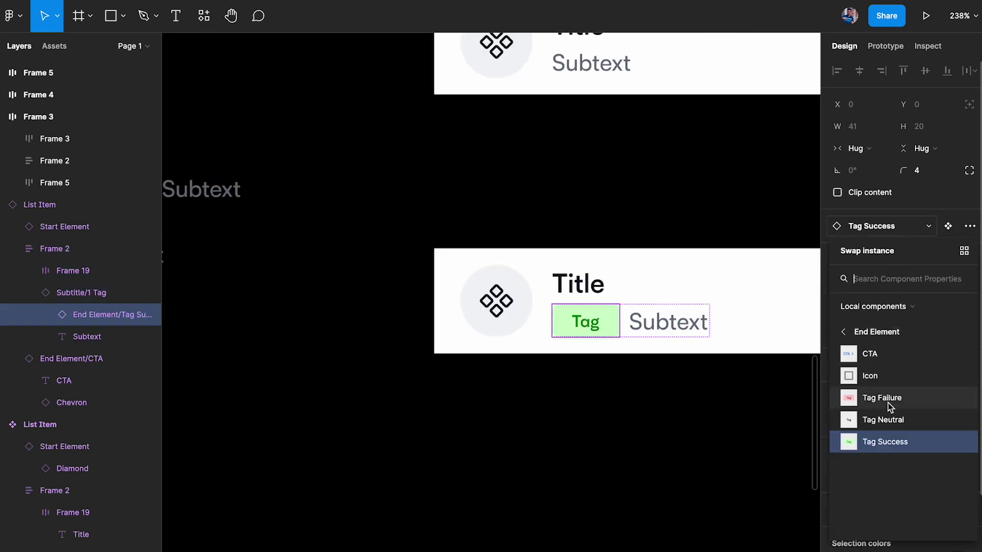
pyautogui.click(893, 444)
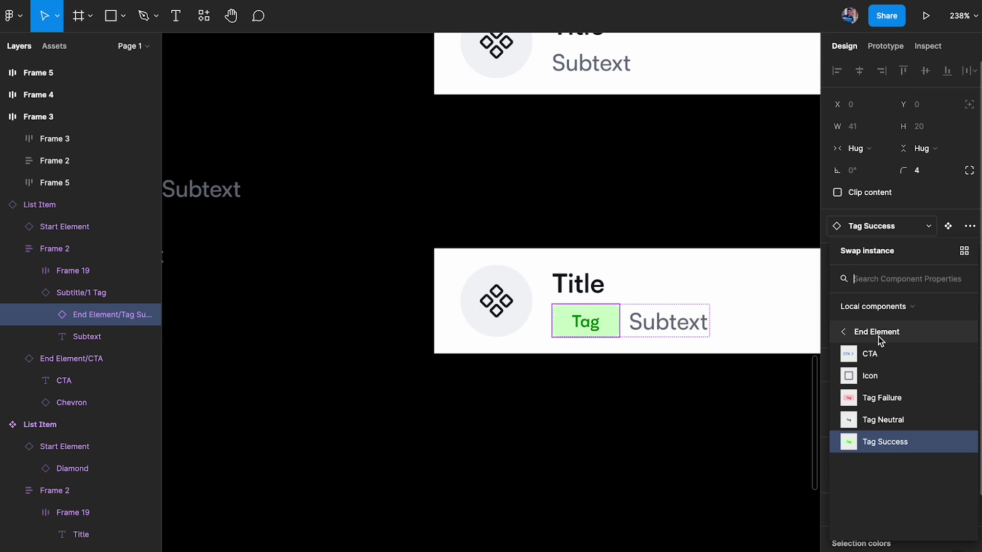
pyautogui.scroll(10, 647, 406)
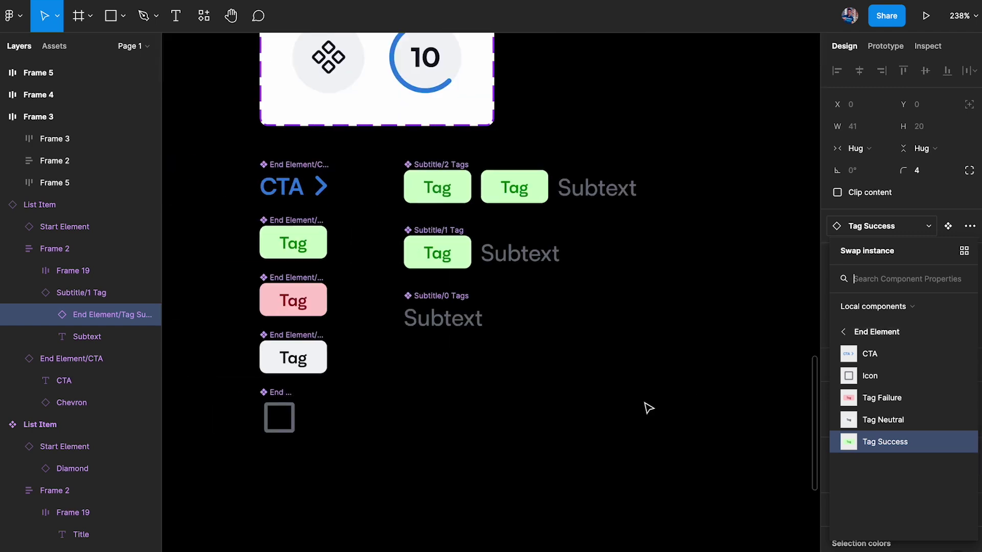
pyautogui.hscroll(-3, 646, 405)
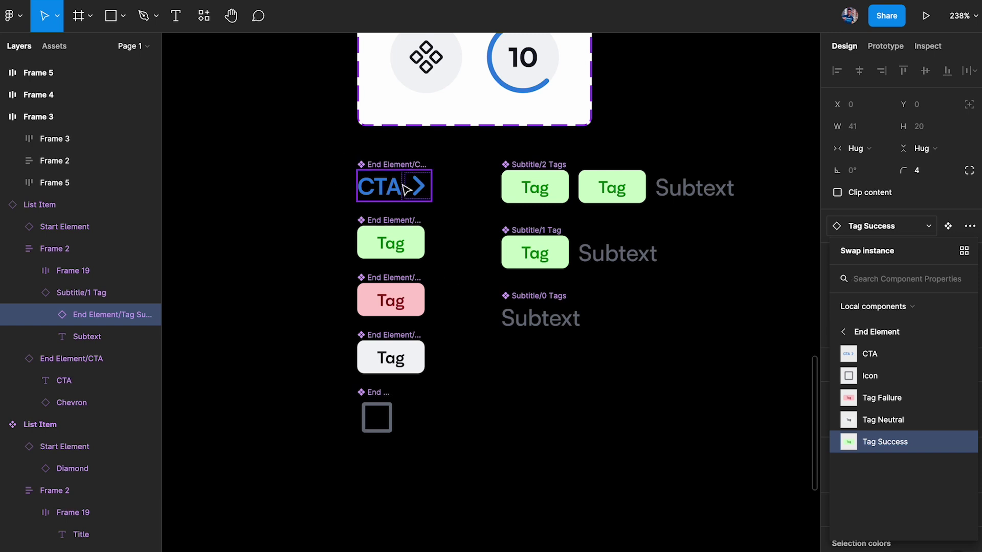
pyautogui.hscroll(10, 658, 361)
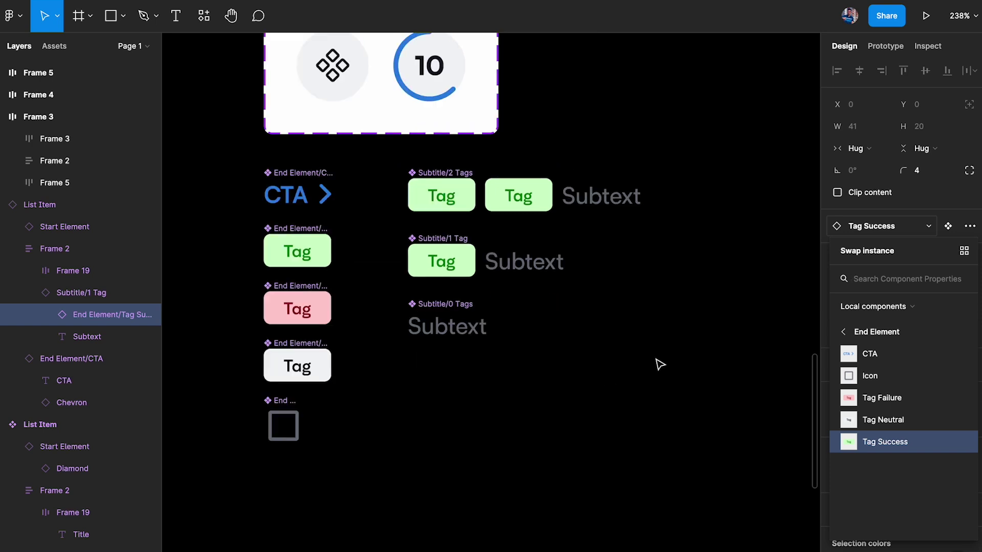
# Swap the Tag Success instance nested in the List Item's subtitle to CTA
pyautogui.click(548, 308)
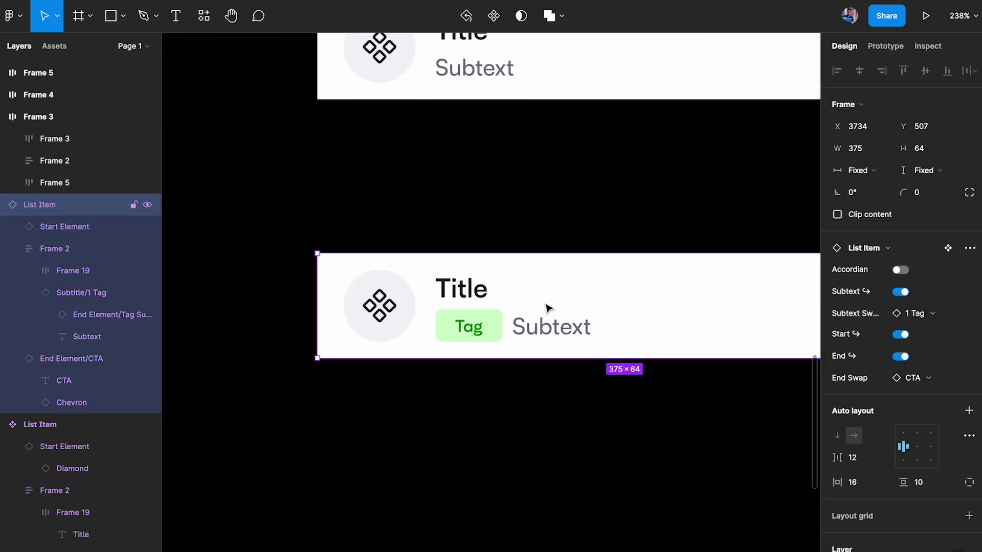
pyautogui.click(530, 325)
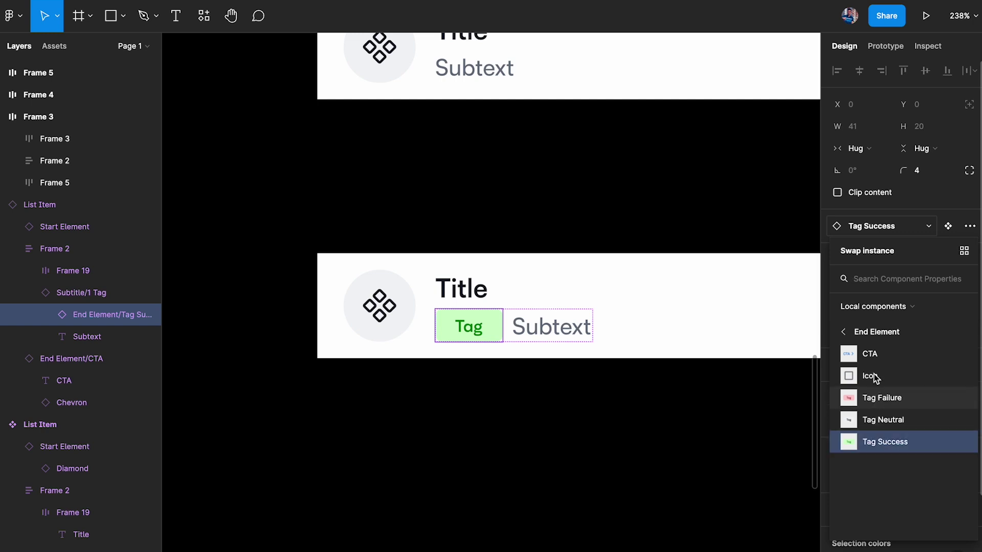
pyautogui.click(875, 354)
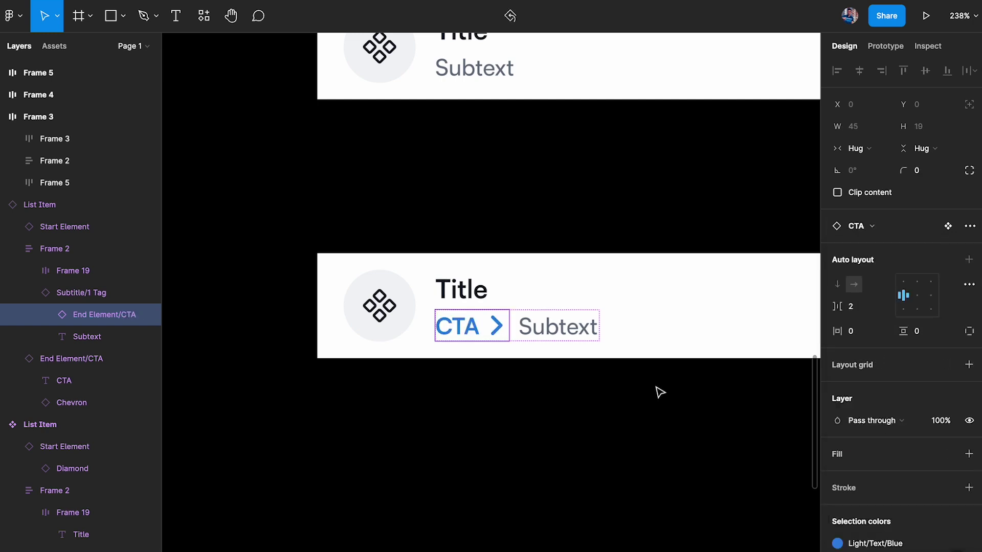
# Examine the swap options for the CTA nested in the List Item's subtitle against the End Element and Subtitle source components
pyautogui.click(864, 225)
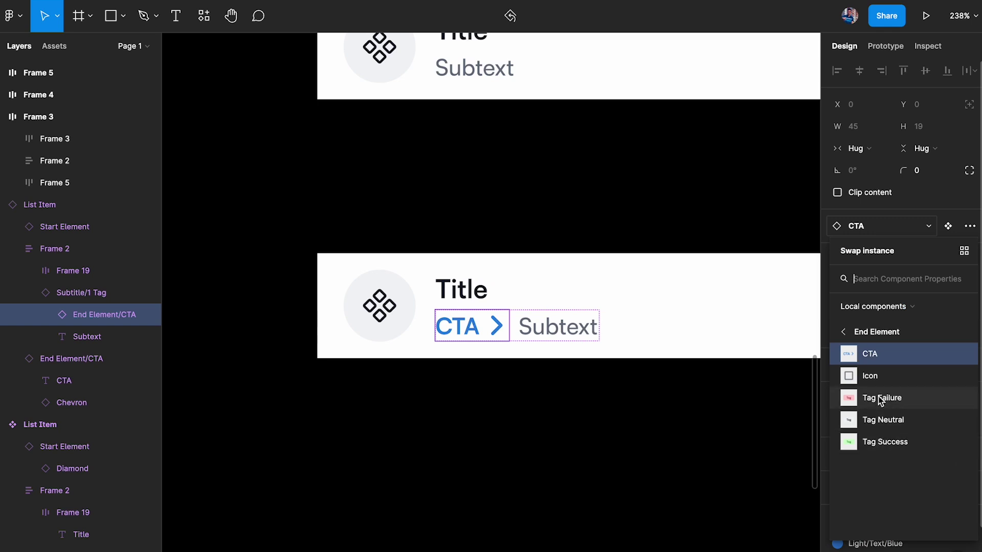
pyautogui.scroll(-5, 412, 395)
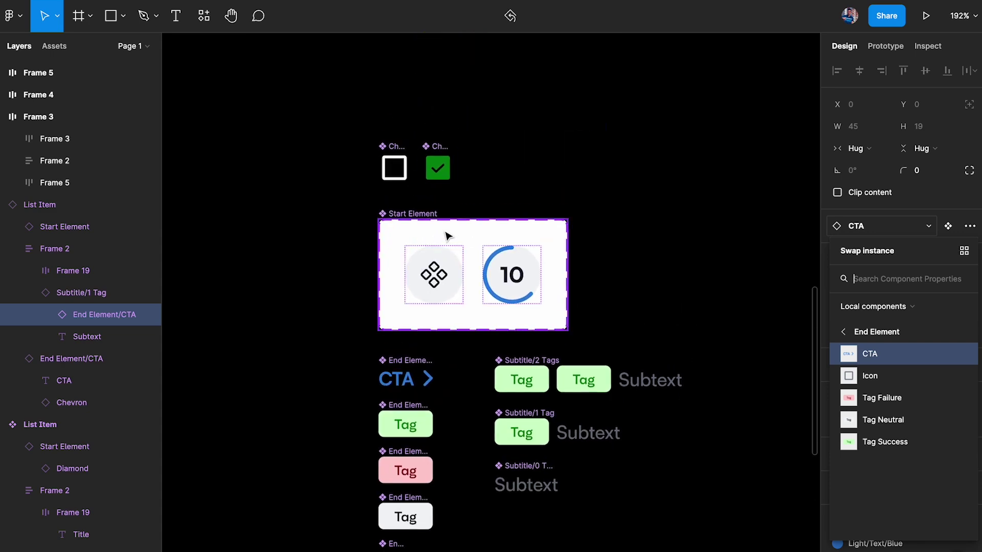
pyautogui.hscroll(5, 599, 305)
pyautogui.scroll(-2, 599, 305)
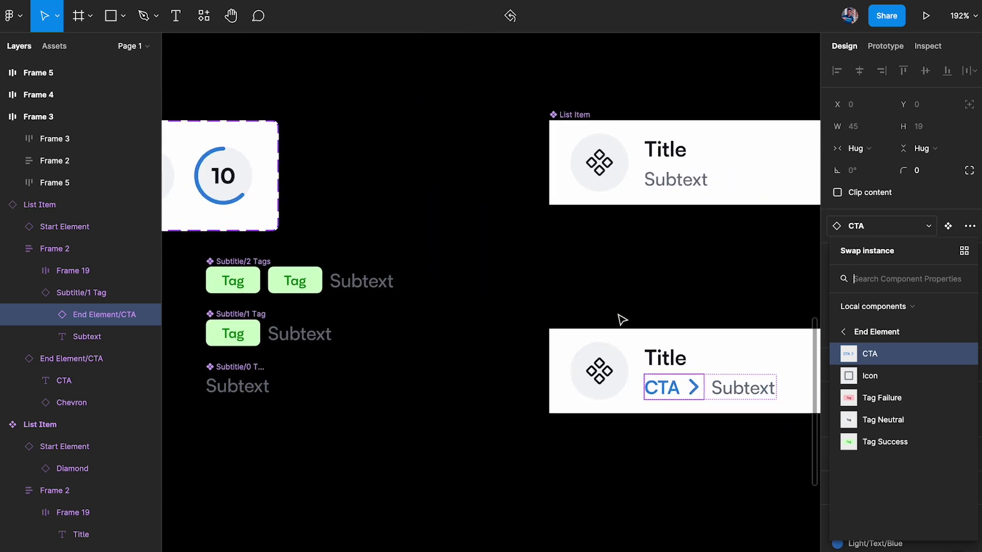
pyautogui.click(544, 332)
pyautogui.hscroll(-3, 506, 316)
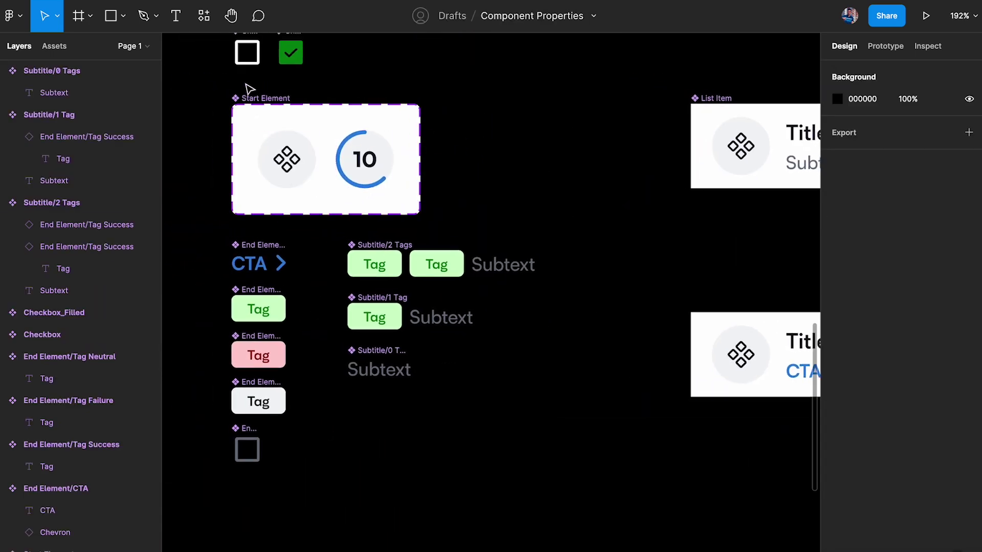
pyautogui.moveTo(193, 232); pyautogui.dragTo(563, 469)
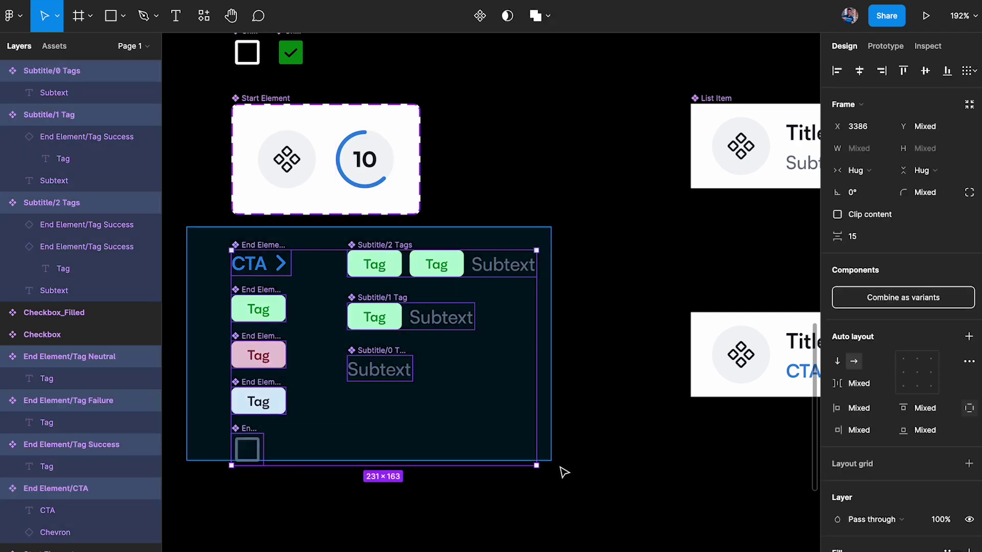
pyautogui.click(625, 478)
# Reset all changes on the List Item instance
pyautogui.hscroll(4, 625, 478)
pyautogui.scroll(-1, 625, 477)
pyautogui.rightClick(708, 331)
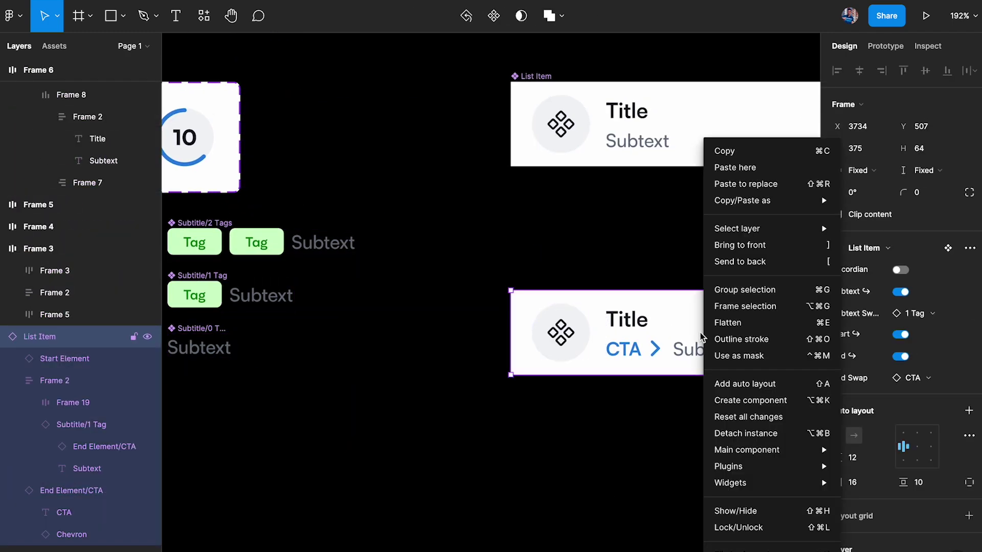
pyautogui.moveTo(744, 225)
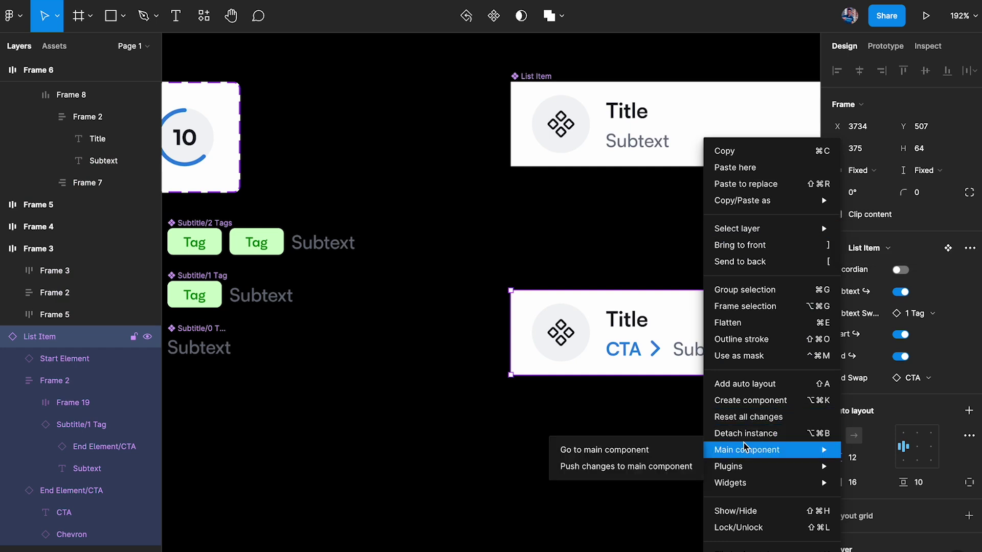
pyautogui.click(747, 417)
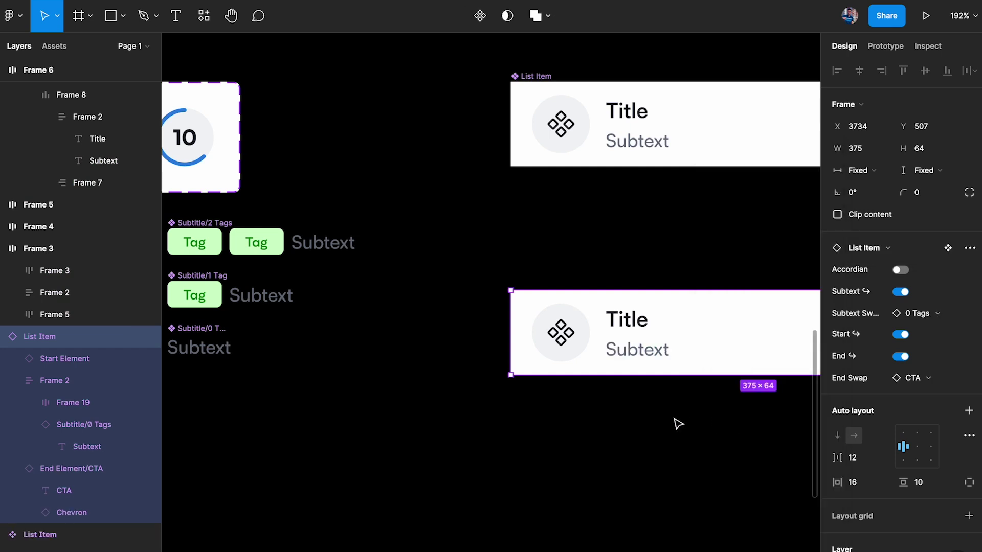
pyautogui.click(677, 423)
# Try the List Item instance's Subtext toggle and swap its subtext to 1 Tag and 2 Tags
pyautogui.hscroll(5, 678, 423)
pyautogui.click(603, 333)
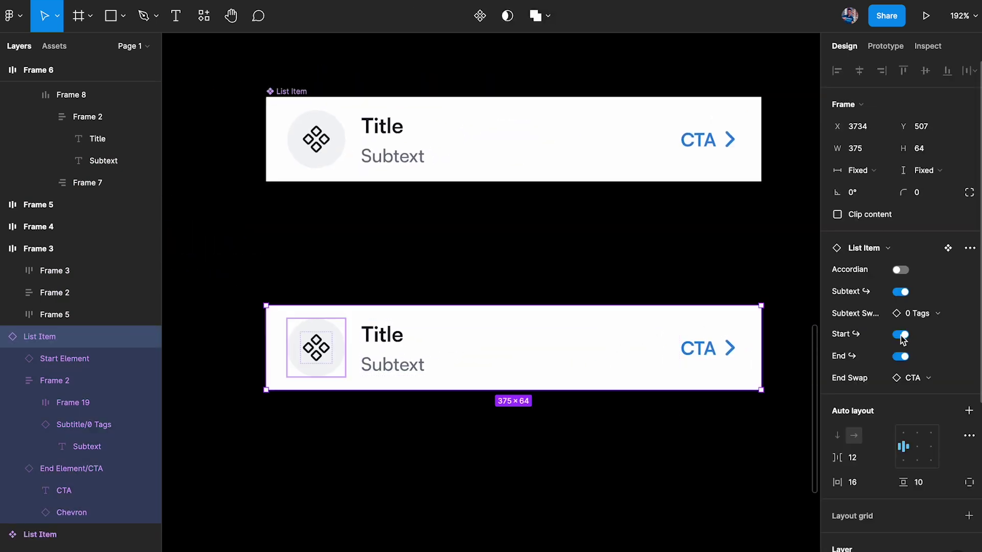
pyautogui.click(906, 296)
pyautogui.click(907, 295)
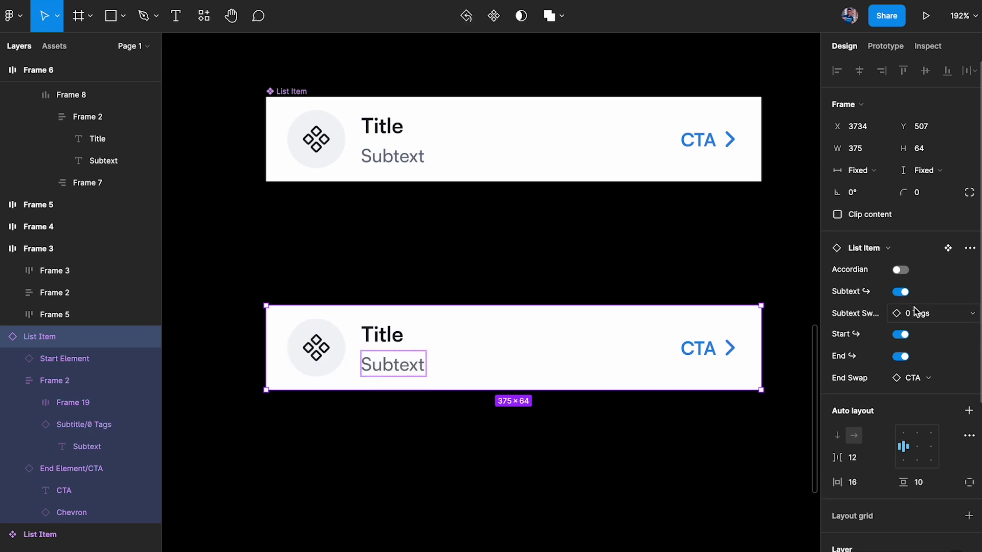
pyautogui.click(916, 314)
pyautogui.click(890, 420)
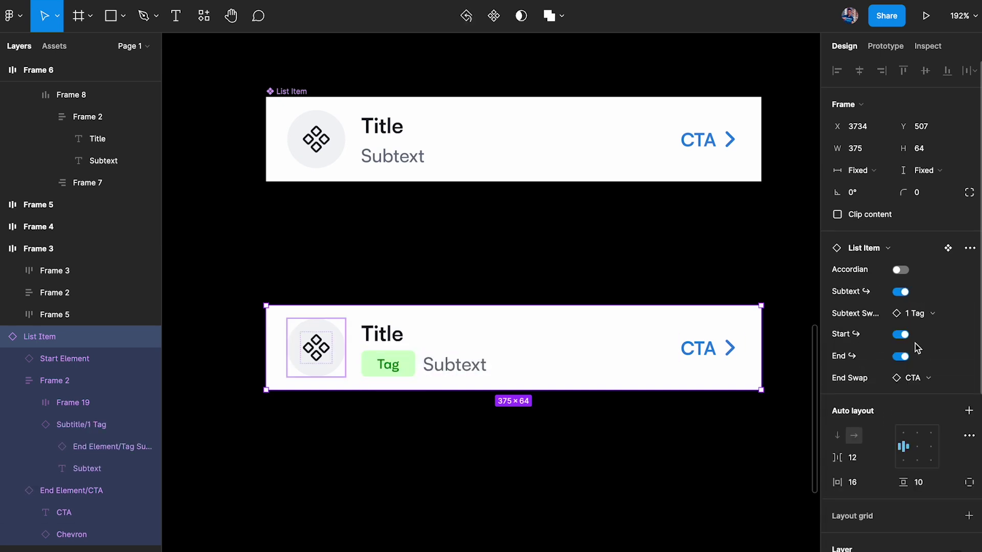
pyautogui.click(916, 313)
pyautogui.click(904, 439)
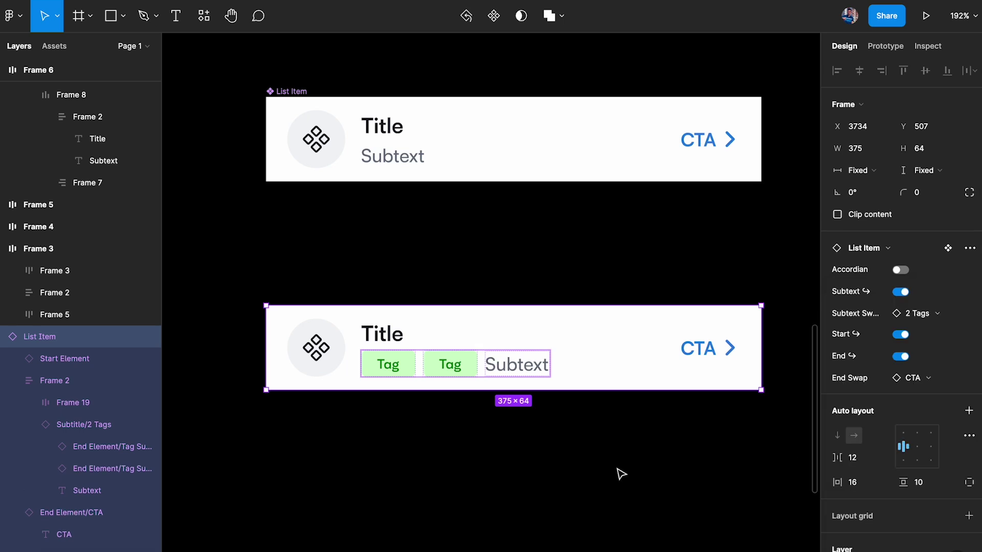
# Check the swap options for the second tag nested in the List Item instance's subtitle
pyautogui.keyDown('ctrl'); pyautogui.click(405, 367); pyautogui.keyUp('ctrl')
pyautogui.click(458, 370)
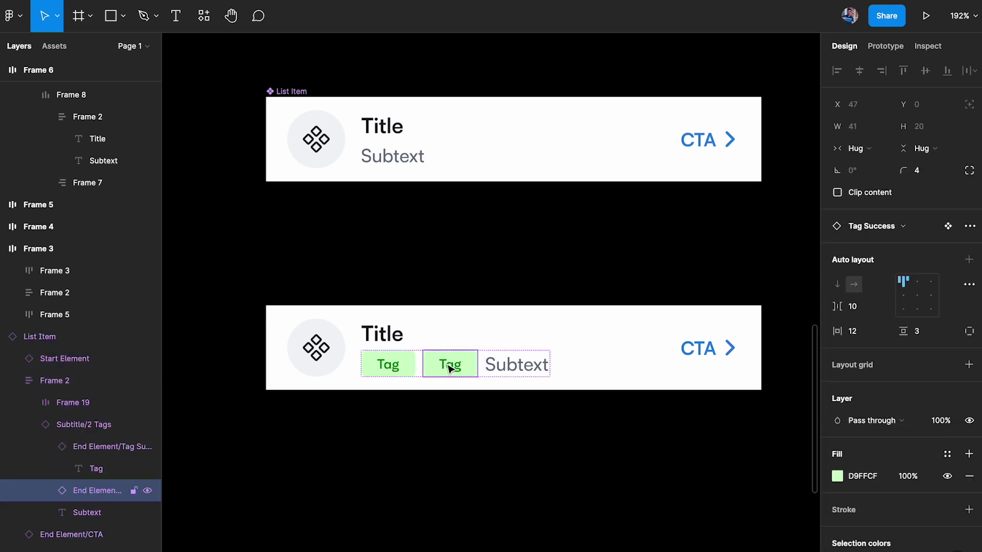
pyautogui.click(869, 226)
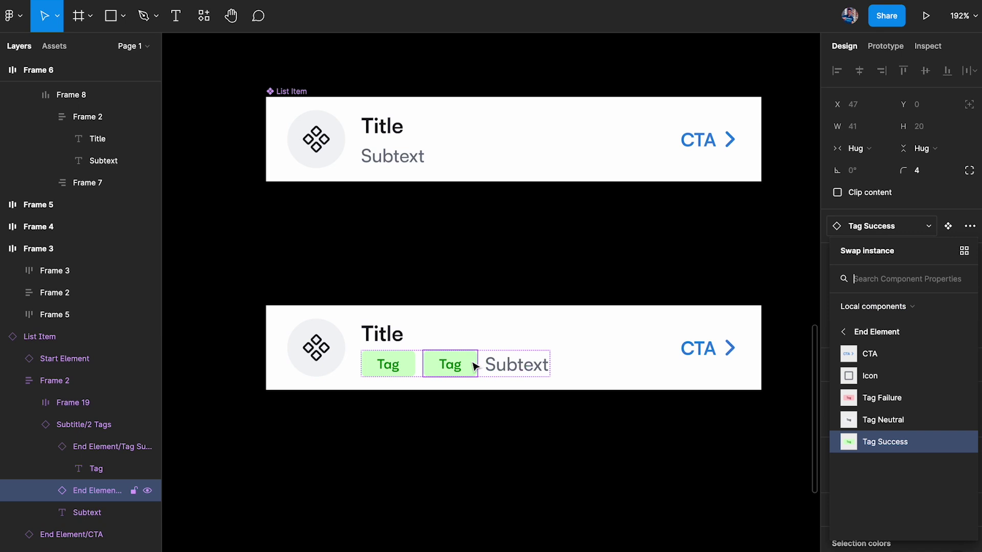
pyautogui.click(471, 252)
# Combine the three Subtitle components as variants and give the set auto layout and a white FFFFFF fill
pyautogui.scroll(-2, 476, 248)
pyautogui.hscroll(-6, 476, 248)
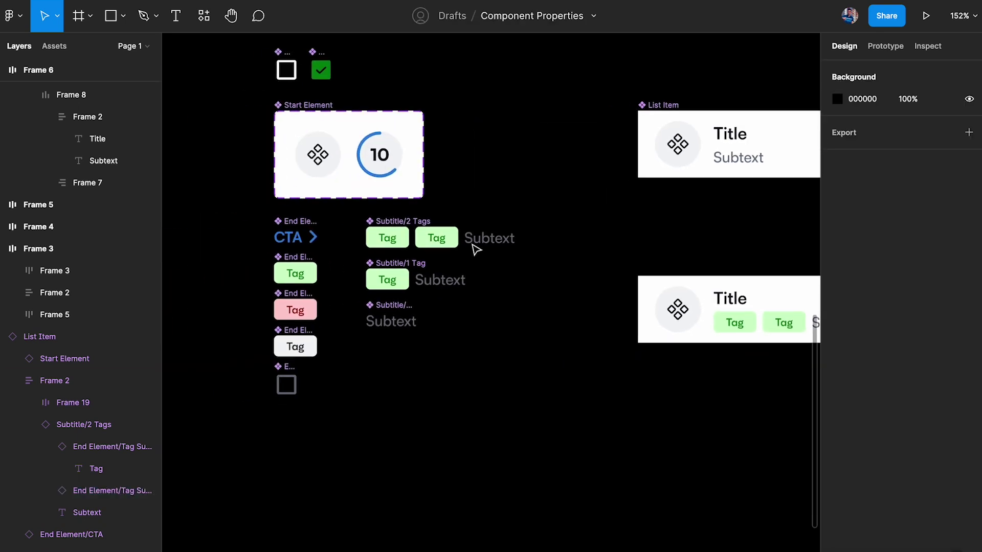
pyautogui.moveTo(341, 209); pyautogui.dragTo(566, 396)
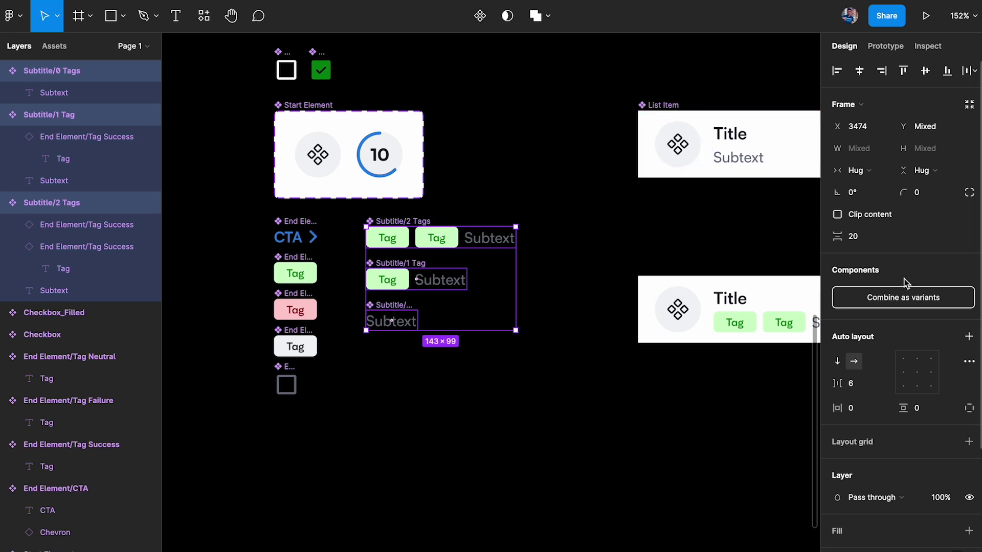
pyautogui.click(900, 299)
pyautogui.hotkey('shift', 'a')
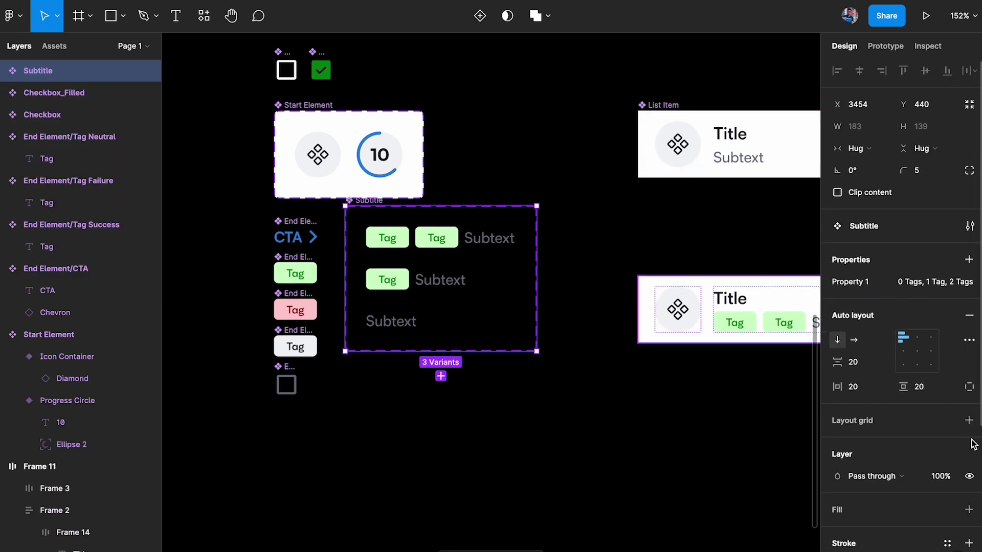
pyautogui.click(969, 510)
# Move the Subtitle set away from the End Element components and rename its variant property to Type
pyautogui.moveTo(498, 302); pyautogui.dragTo(542, 333)
pyautogui.doubleClick(847, 286)
pyautogui.press('Return')
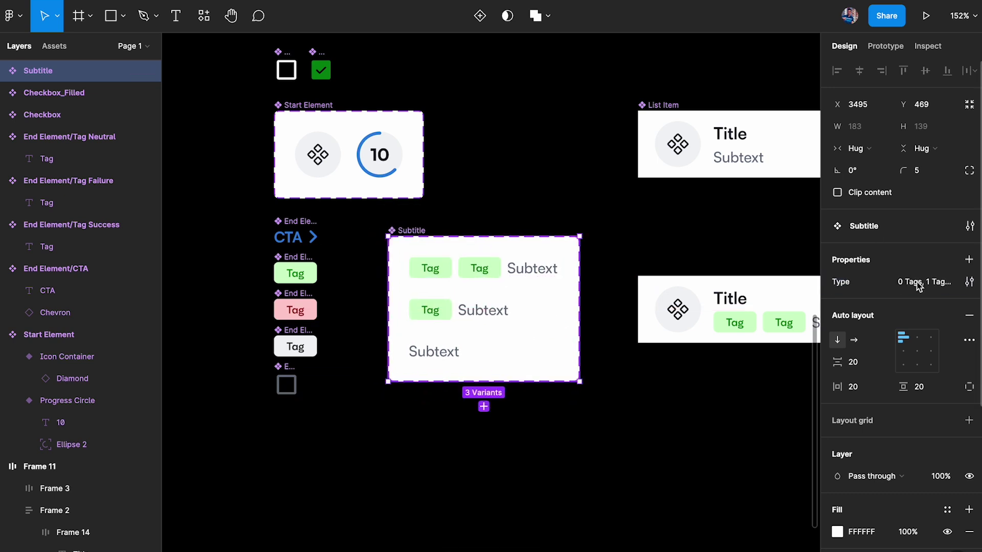
# Check the 2 Tags, 1 Tag and 0 Tags variants and move the Subtitle set below the End Element components
pyautogui.click(467, 275)
pyautogui.click(455, 313)
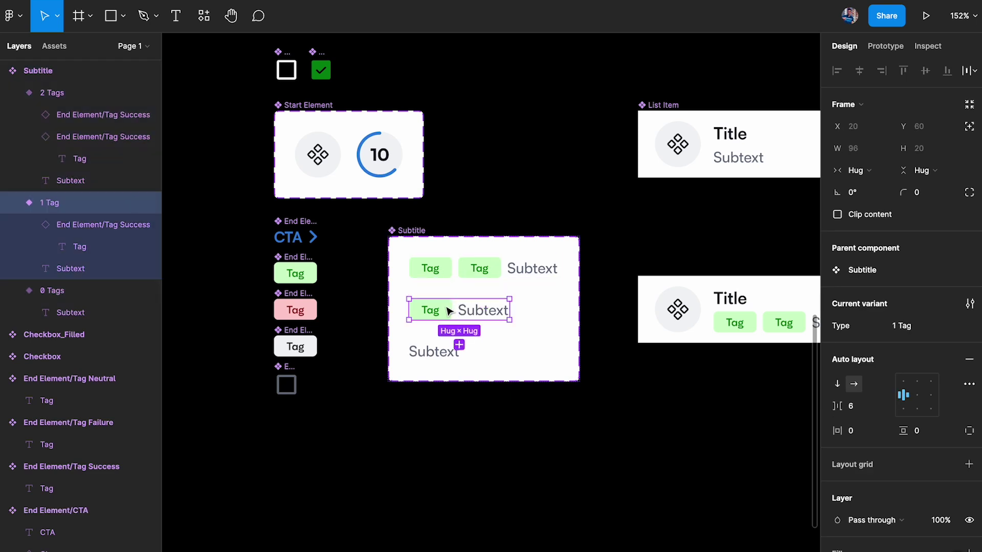
pyautogui.click(449, 358)
pyautogui.click(465, 419)
pyautogui.hscroll(-2, 465, 419)
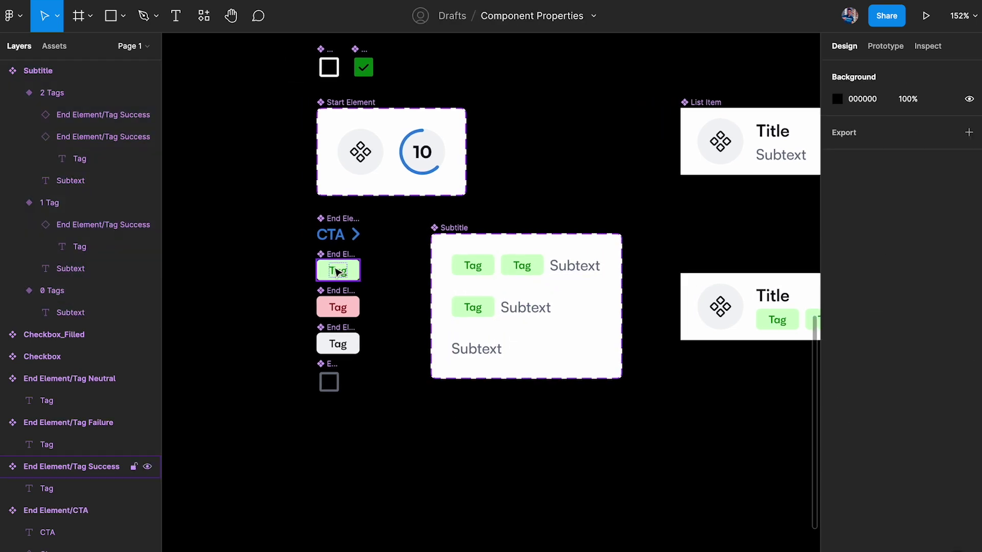
pyautogui.click(445, 230)
pyautogui.moveTo(452, 230); pyautogui.dragTo(459, 457)
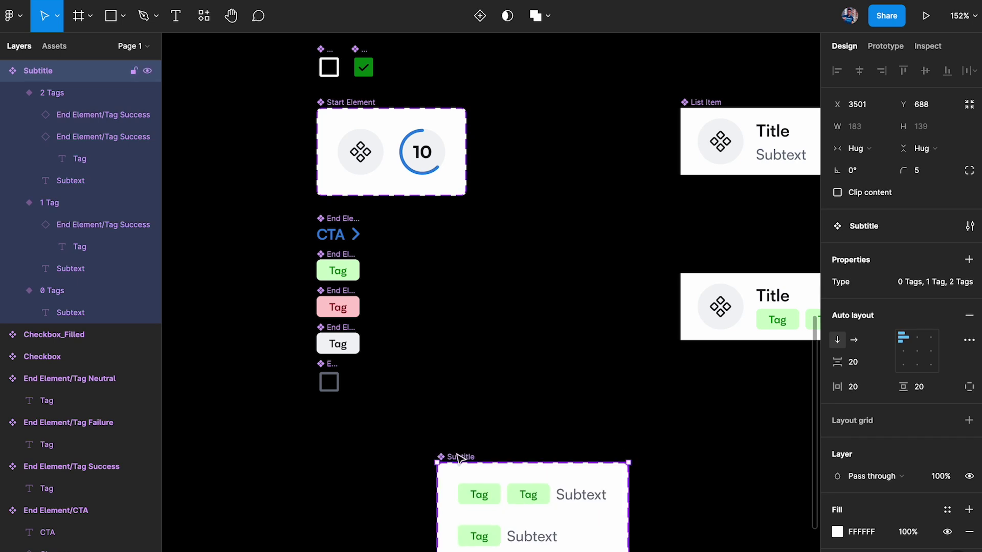
# Combine the five End Element components as variants and give the set auto layout and a white fill
pyautogui.scroll(5, 301, 348)
pyautogui.moveTo(244, 145); pyautogui.dragTo(429, 509)
pyautogui.click(906, 297)
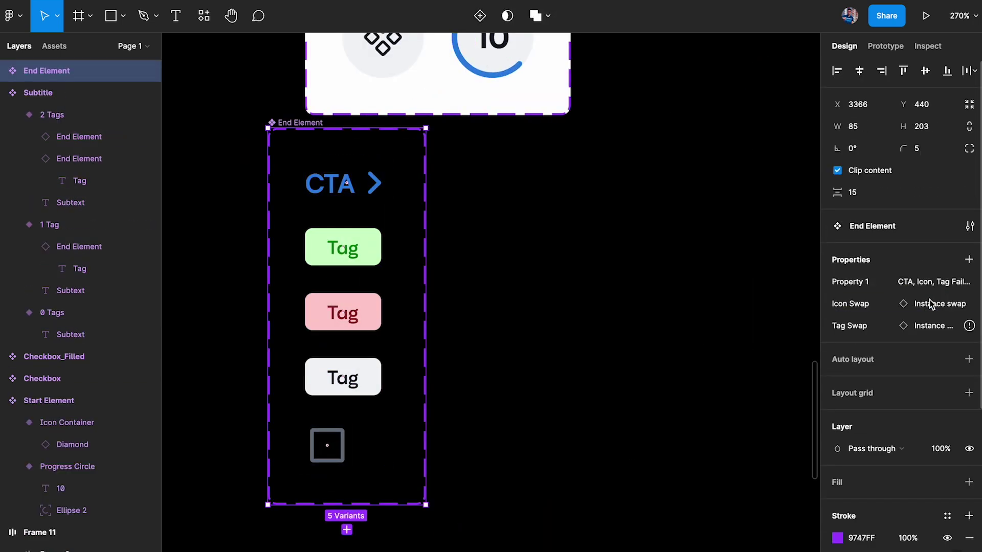
pyautogui.hotkey('shift', 'a')
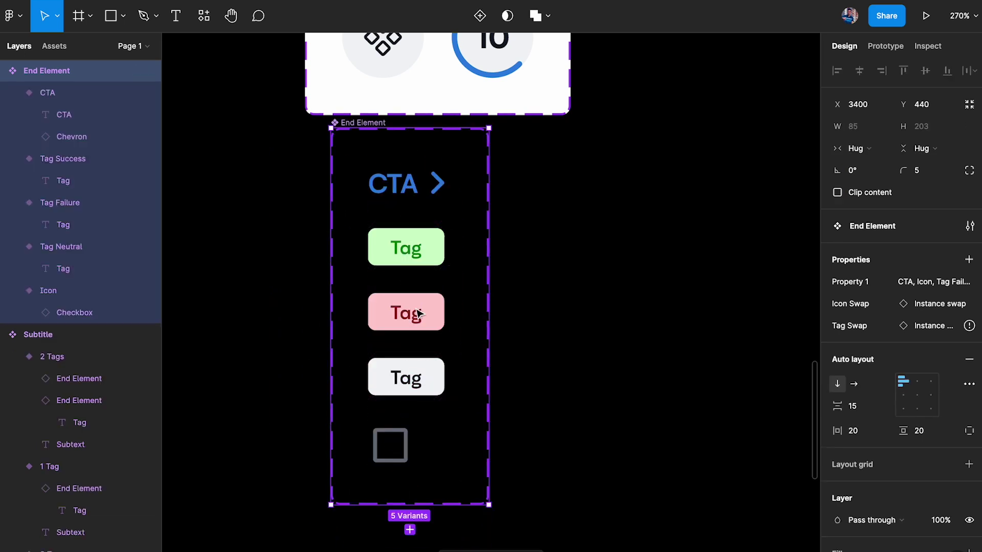
pyautogui.scroll(-3, 973, 487)
pyautogui.click(970, 478)
pyautogui.click(565, 366)
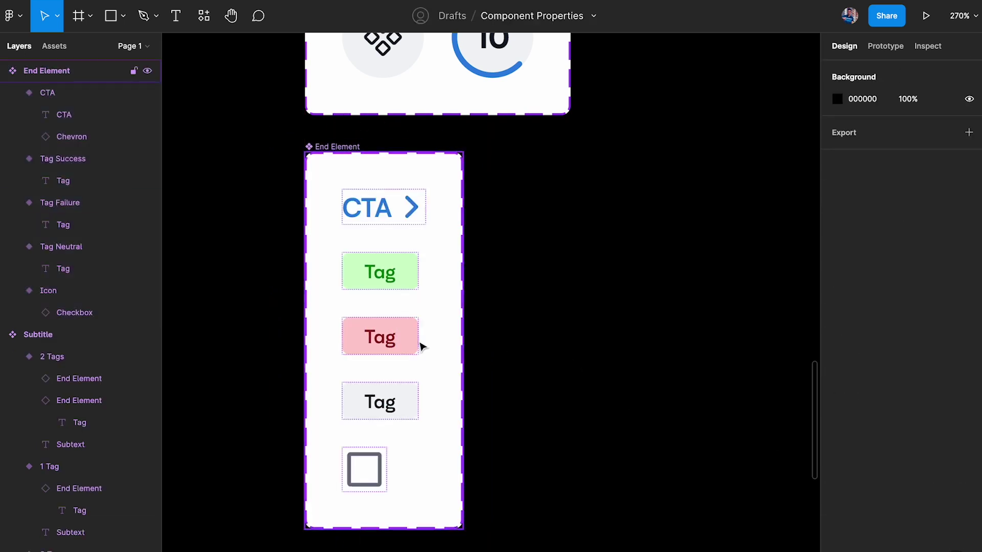
# Move the Tag Success, Tag Failure and Tag Neutral variants out of the End Element set onto the canvas beside it
pyautogui.click(384, 288)
pyautogui.keyDown('shift'); pyautogui.click(379, 338); pyautogui.keyUp('shift')
pyautogui.keyDown('shift'); pyautogui.click(380, 403); pyautogui.keyUp('shift')
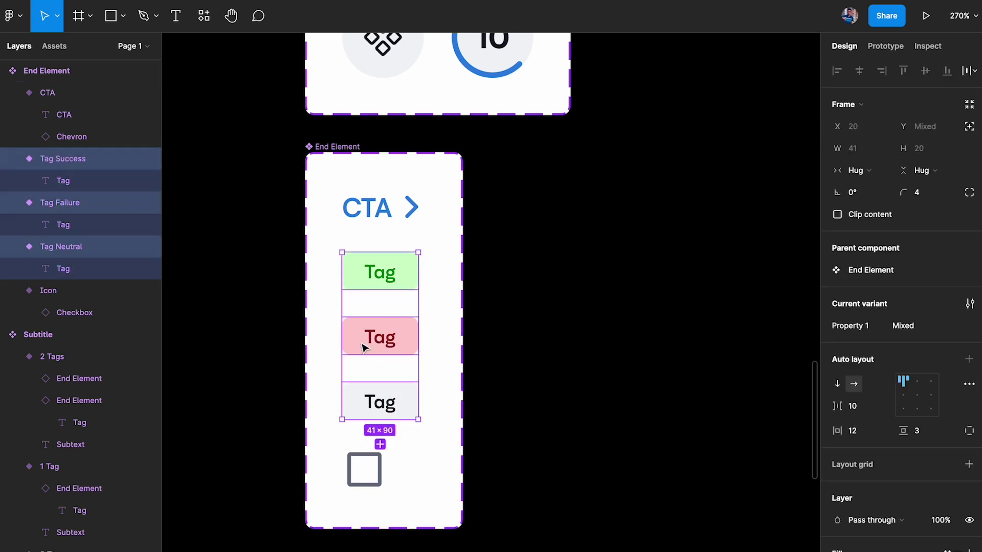
pyautogui.moveTo(362, 348); pyautogui.dragTo(634, 337)
pyautogui.hscroll(2, 634, 336)
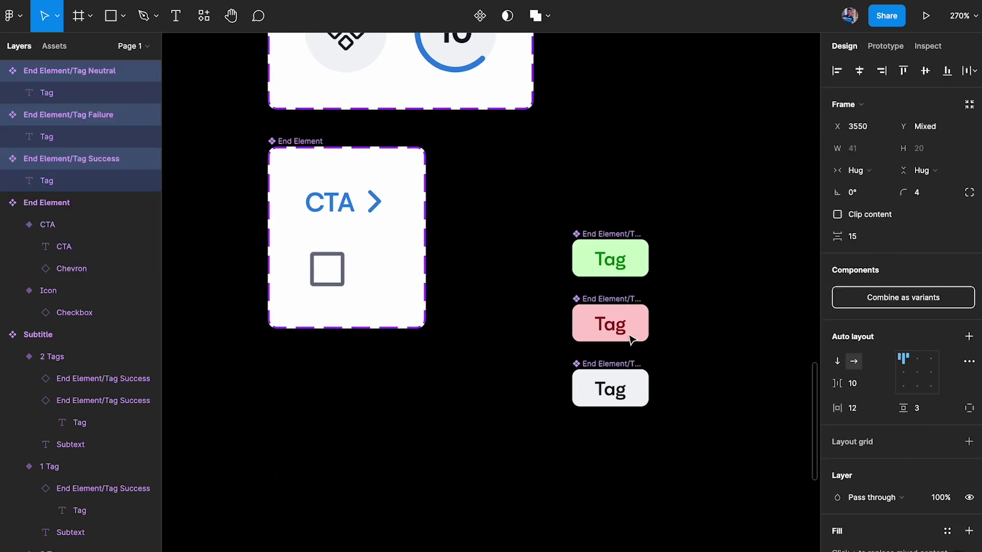
# Rename each of the three separated tag components to Tag
pyautogui.click(661, 229)
pyautogui.click(593, 228)
pyautogui.doubleClick(593, 228)
pyautogui.write('Tag')
pyautogui.press('Return')
pyautogui.click(594, 293)
pyautogui.doubleClick(593, 293)
pyautogui.write('Tag')
pyautogui.press('Return')
pyautogui.click(594, 358)
pyautogui.doubleClick(593, 358)
pyautogui.write('Tag')
pyautogui.press('Return')
# Combine the three Tag components as variants and give the set auto layout and a white fill
pyautogui.moveTo(515, 186); pyautogui.dragTo(647, 451)
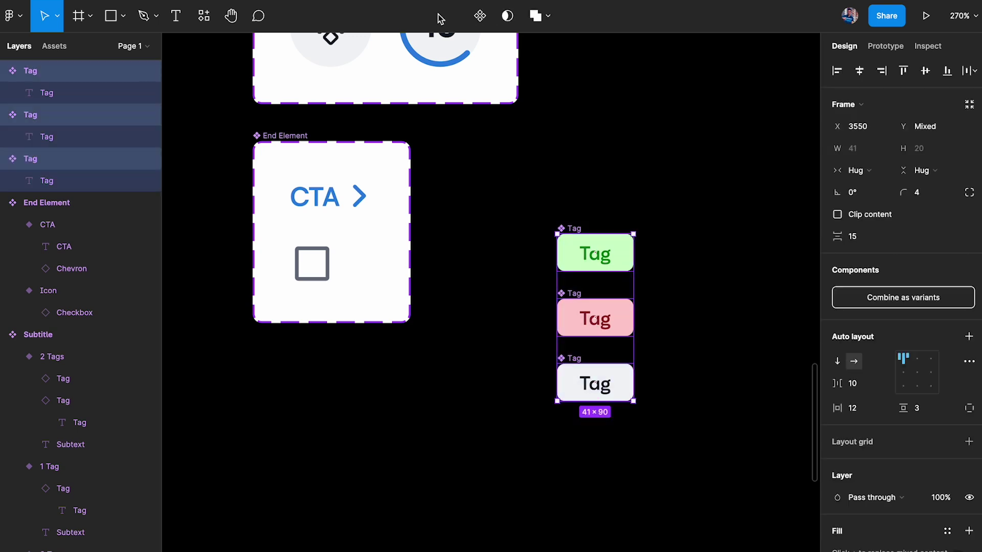
pyautogui.click(970, 303)
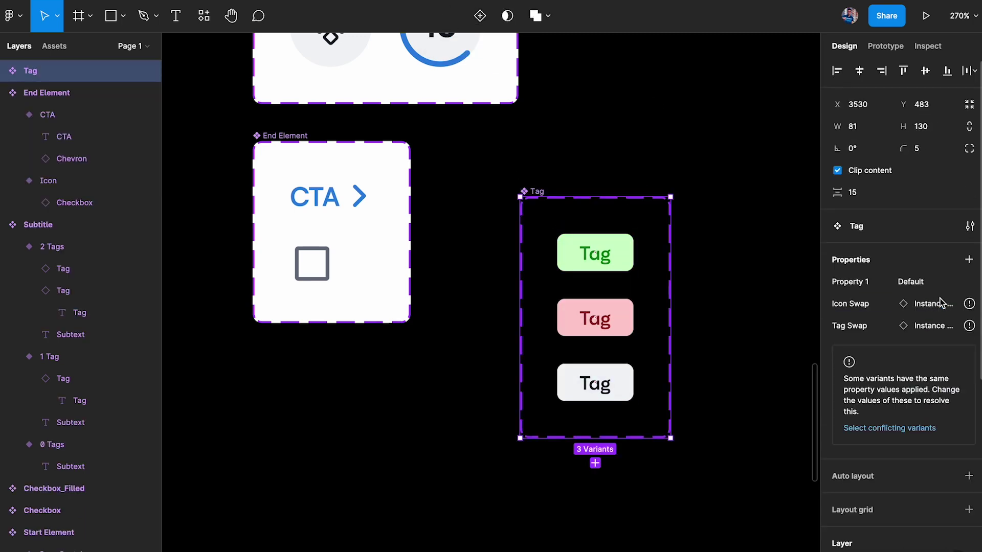
pyautogui.hotkey('shift', 'a')
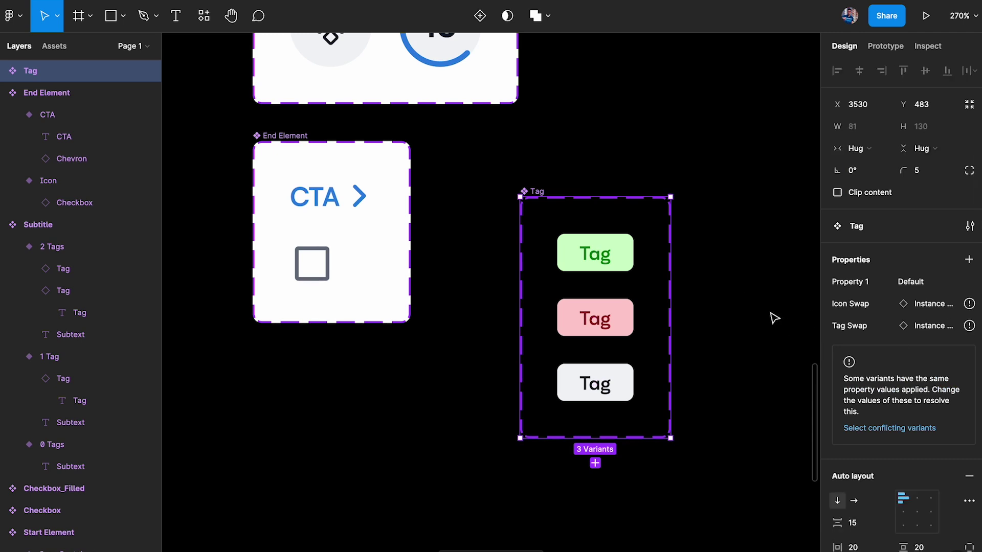
pyautogui.scroll(-3, 844, 405)
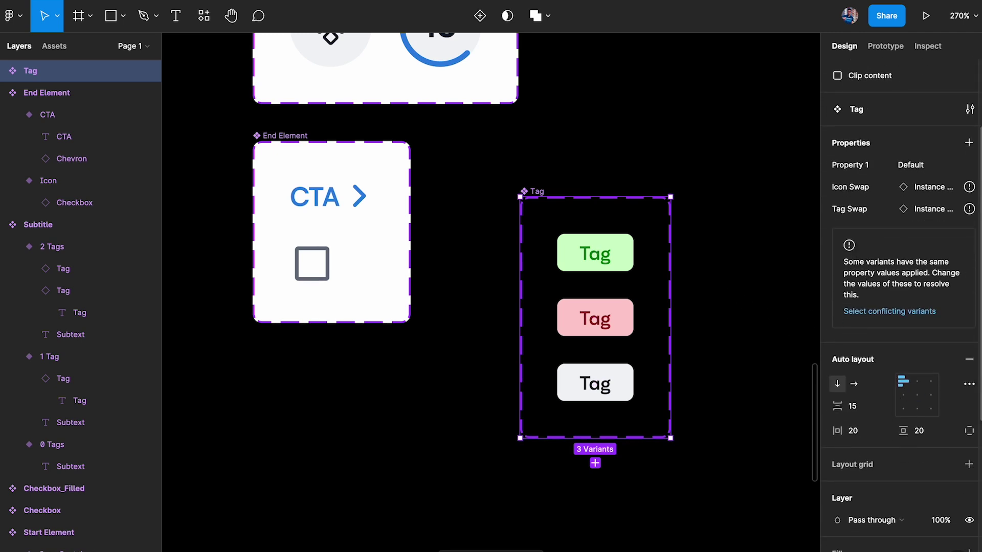
pyautogui.scroll(-2, 972, 467)
pyautogui.click(969, 474)
pyautogui.click(700, 219)
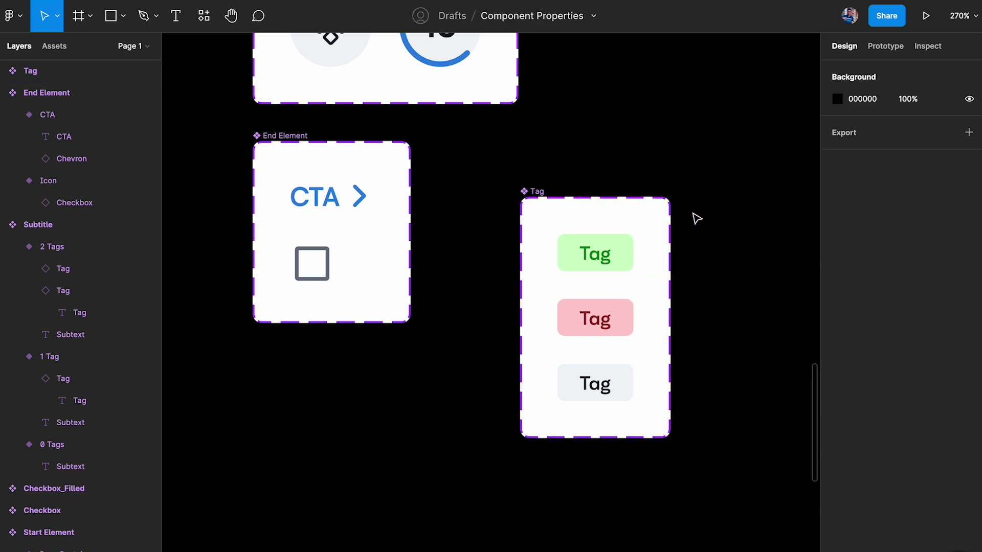
# Delete the Tag Swap and Icon Swap properties from the Tag component set
pyautogui.click(571, 218)
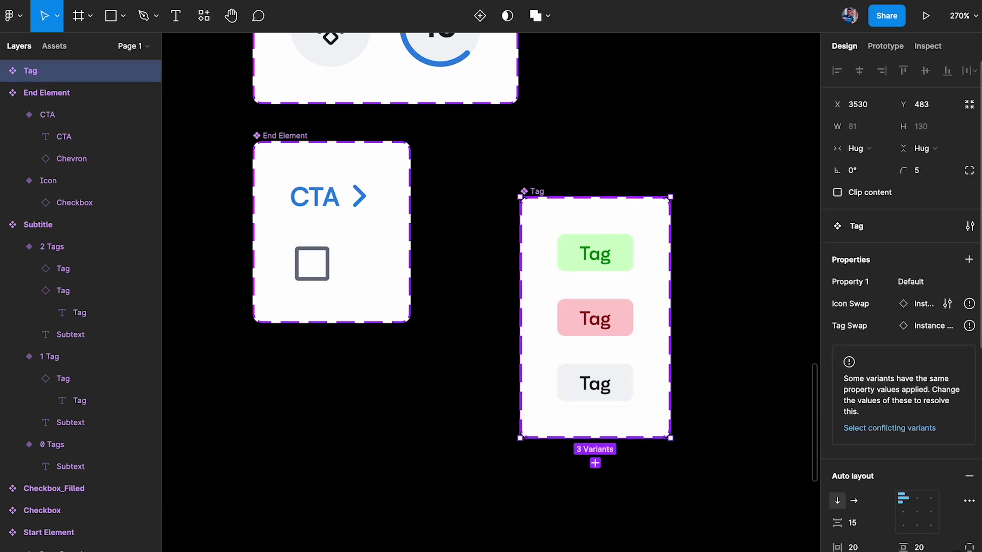
pyautogui.click(847, 304)
pyautogui.keyDown('shift'); pyautogui.click(853, 323); pyautogui.keyUp('shift')
pyautogui.rightClick(853, 322)
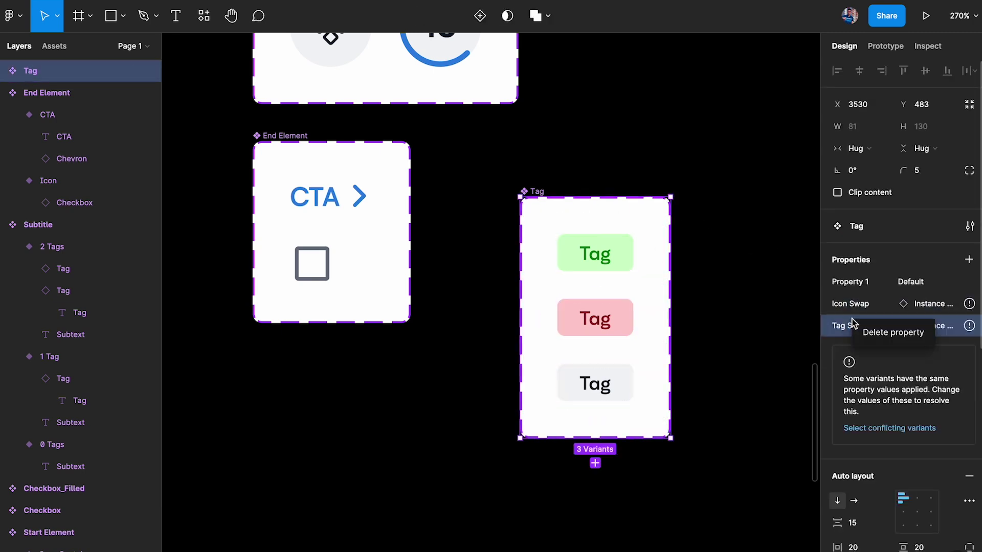
pyautogui.click(875, 332)
pyautogui.rightClick(849, 305)
pyautogui.click(874, 314)
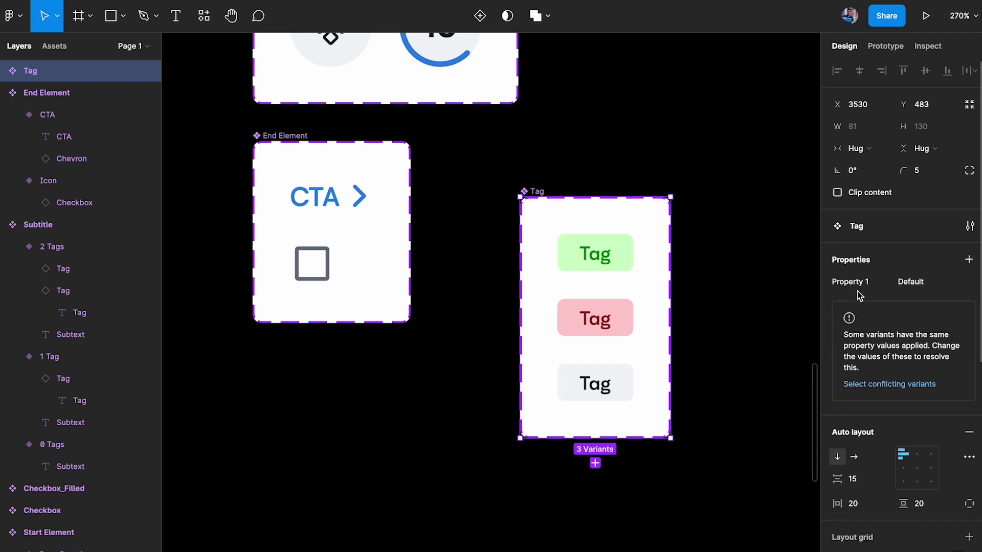
# Rename the Tag set's variant property to Typoe
pyautogui.doubleClick(854, 284)
pyautogui.write('Type')
pyautogui.press('Return')
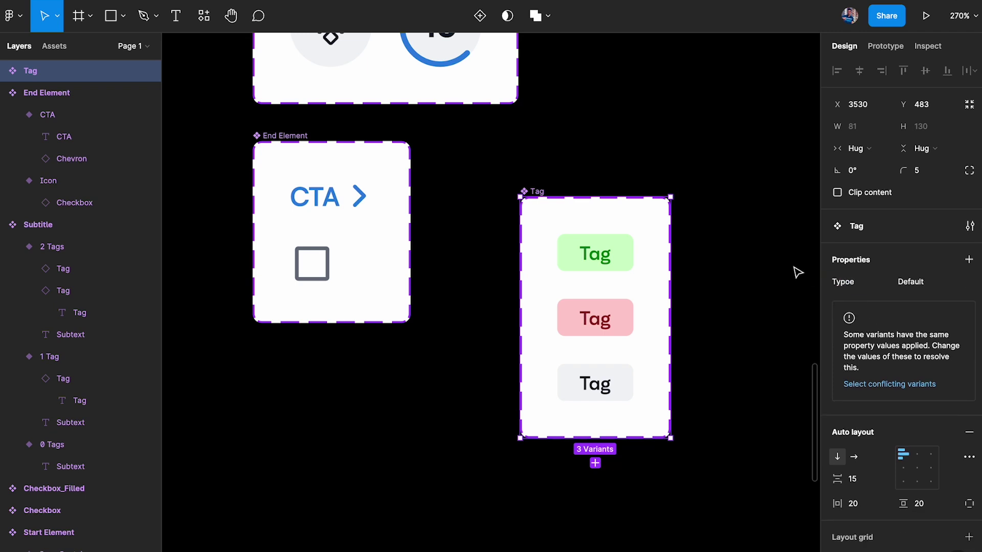
# Rename the Tag set's variant property to Type and set the green variant's value to Success
pyautogui.doubleClick(843, 285)
pyautogui.press('Return')
pyautogui.click(594, 253)
pyautogui.click(930, 329)
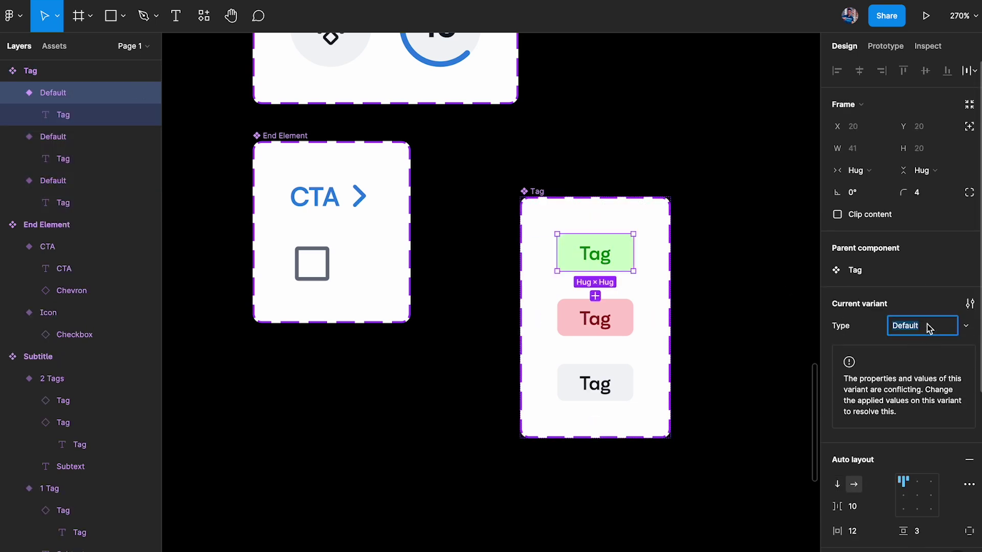
pyautogui.write('Success')
pyautogui.press('Return')
# Set the Type value of the red tag variant to Failure and the grey one to Neutral
pyautogui.click(614, 320)
pyautogui.click(935, 331)
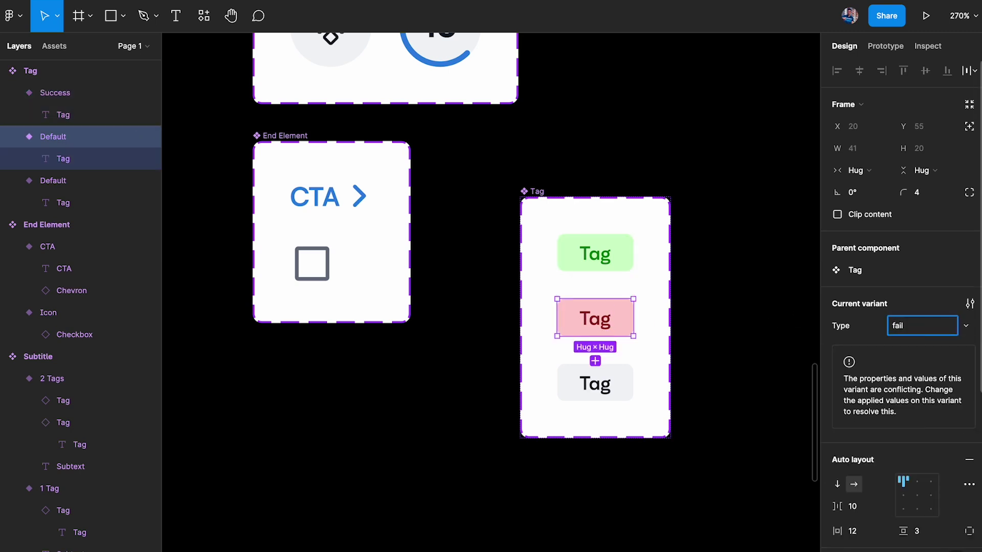
pyautogui.write('Failure')
pyautogui.press('Return')
pyautogui.press('Tab')
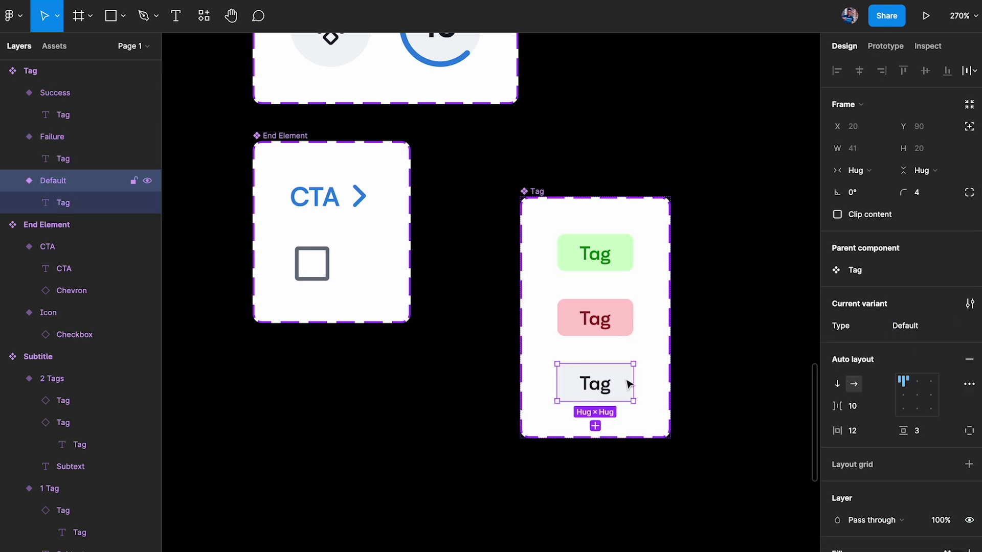
pyautogui.click(931, 331)
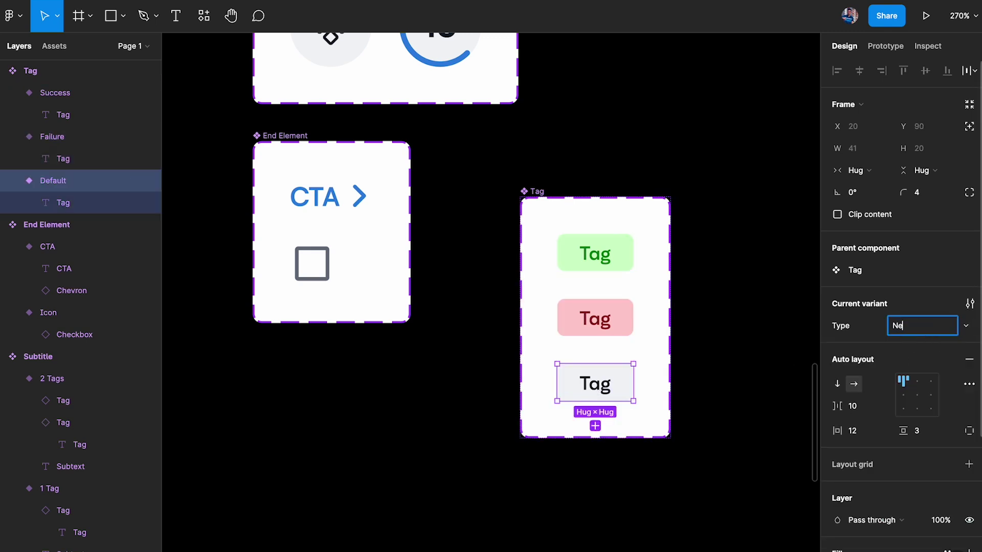
pyautogui.press('Return')
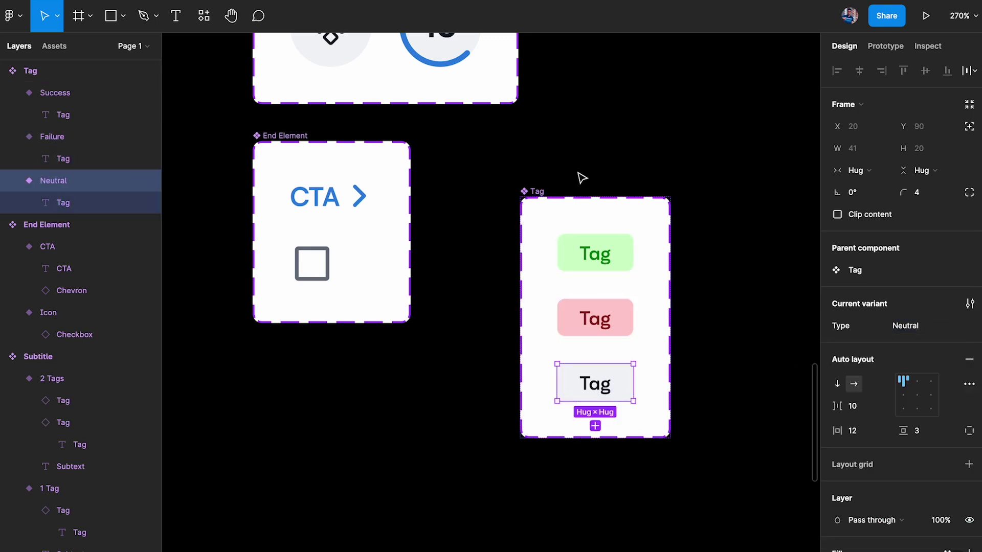
# Turn a copy of the green Tag into a component named End Element and place it as a variant between the CTA and checkbox variants
pyautogui.click(583, 258)
pyautogui.moveTo(614, 258); pyautogui.dragTo(477, 253)
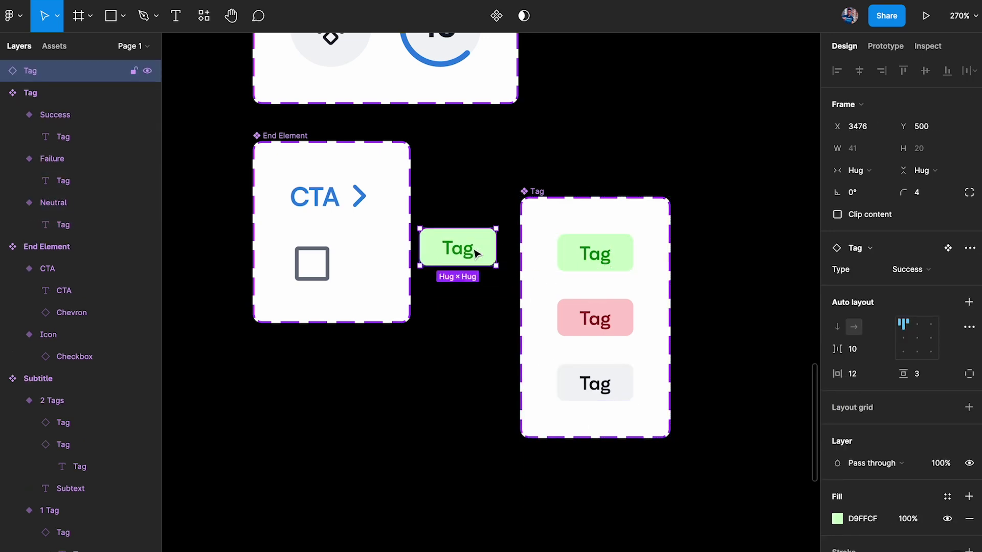
pyautogui.click(498, 16)
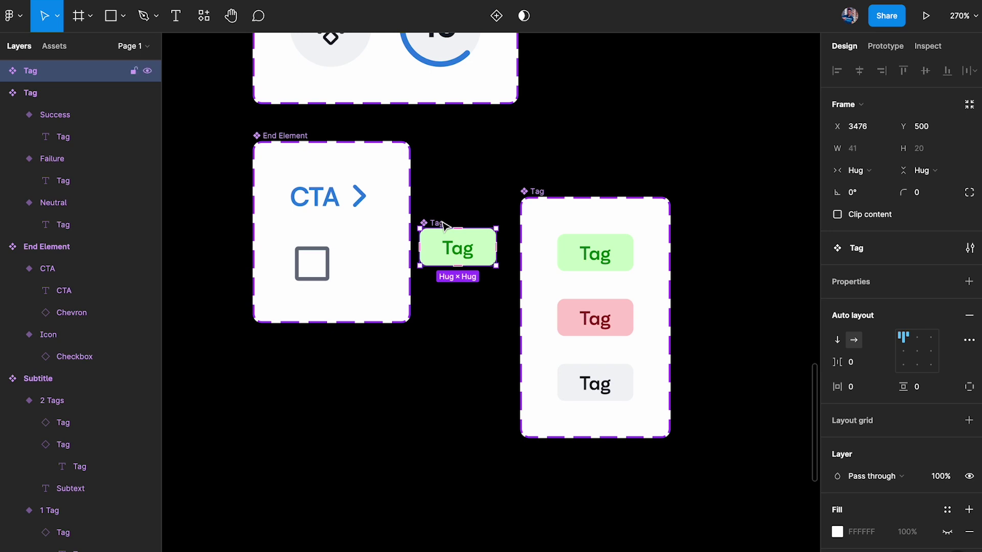
pyautogui.write('End Element')
pyautogui.press('Return')
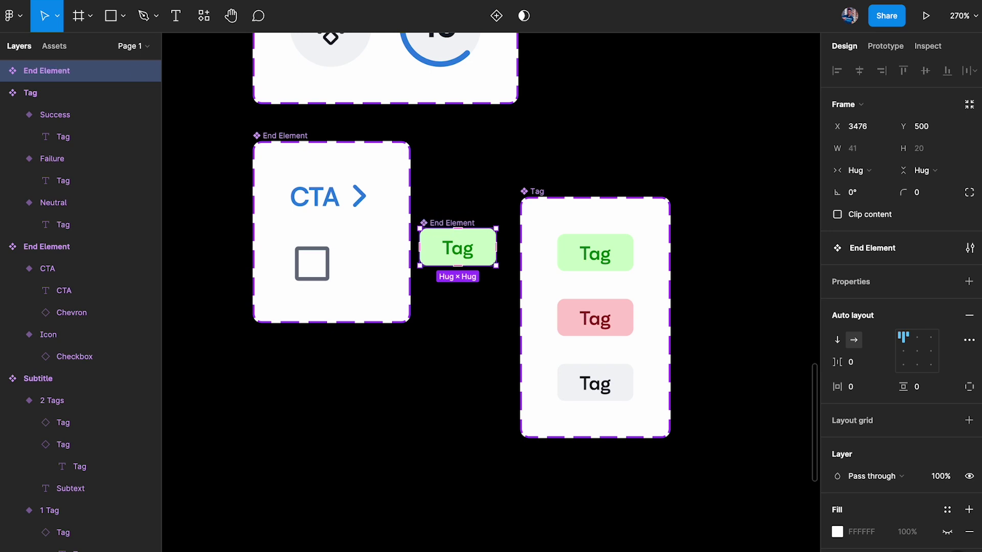
pyautogui.moveTo(457, 226); pyautogui.dragTo(328, 239)
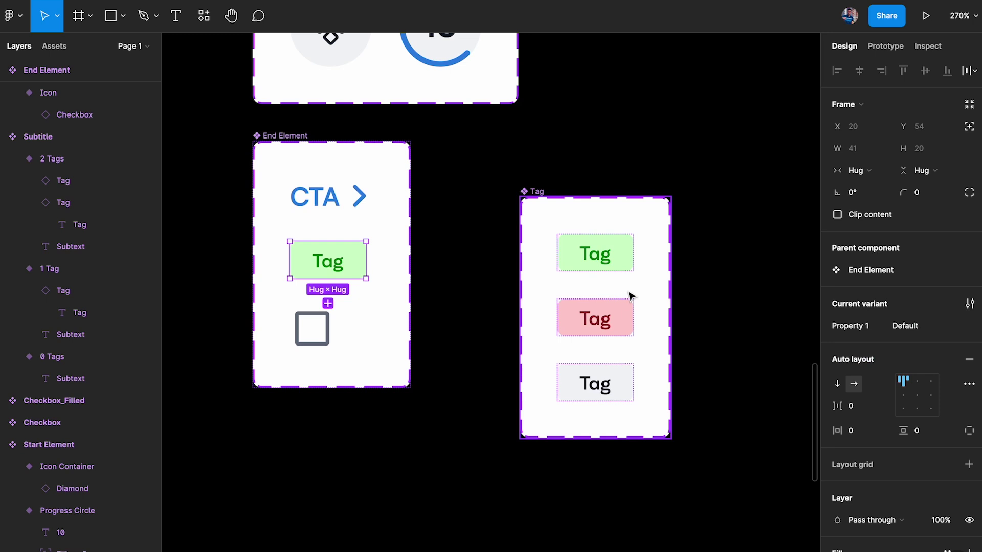
# Delete the Icon Swap and Tag Swap properties from the End Element component set
pyautogui.click(285, 146)
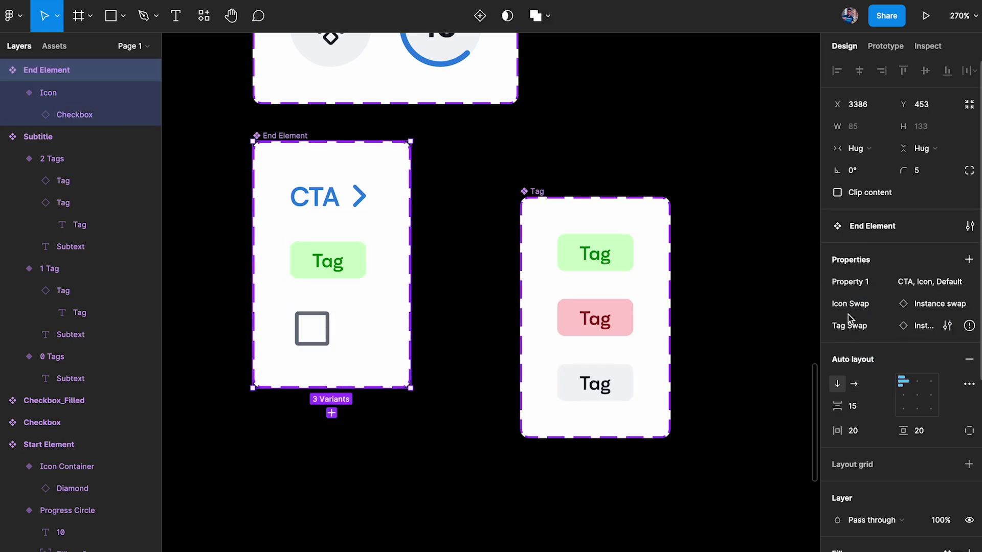
pyautogui.rightClick(844, 310)
pyautogui.click(858, 327)
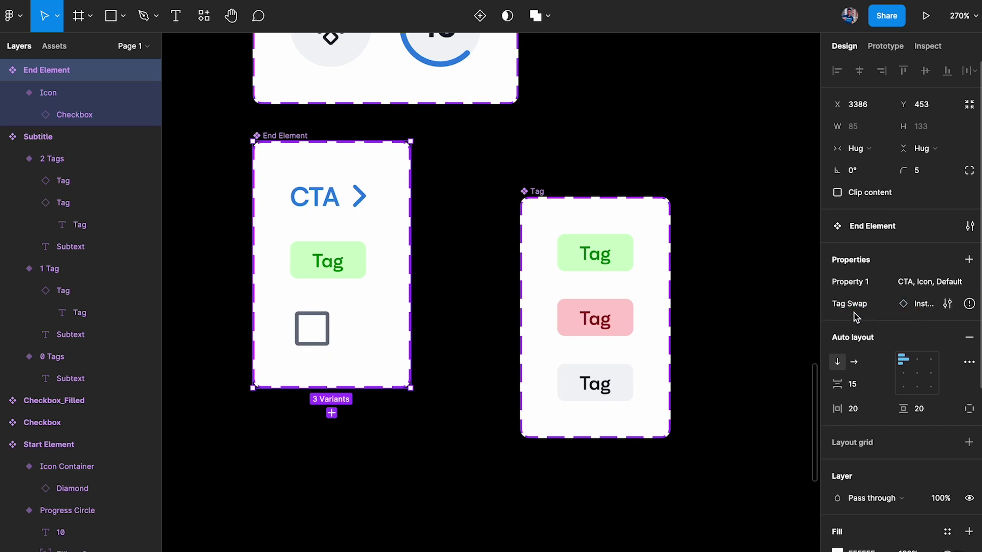
pyautogui.rightClick(853, 313)
pyautogui.click(872, 327)
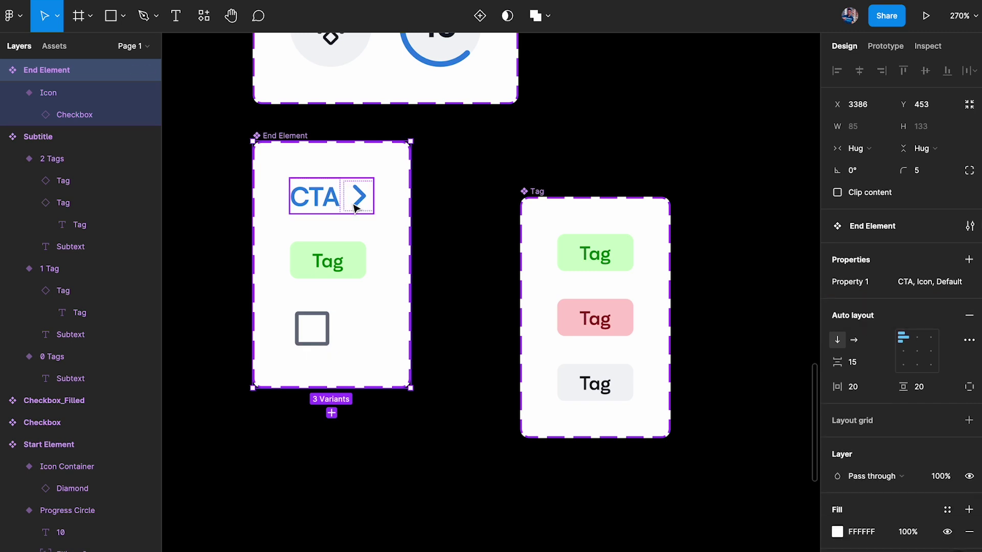
# Rename the End Element set's variant property to Type
pyautogui.doubleClick(851, 282)
pyautogui.write('Type')
pyautogui.press('Return')
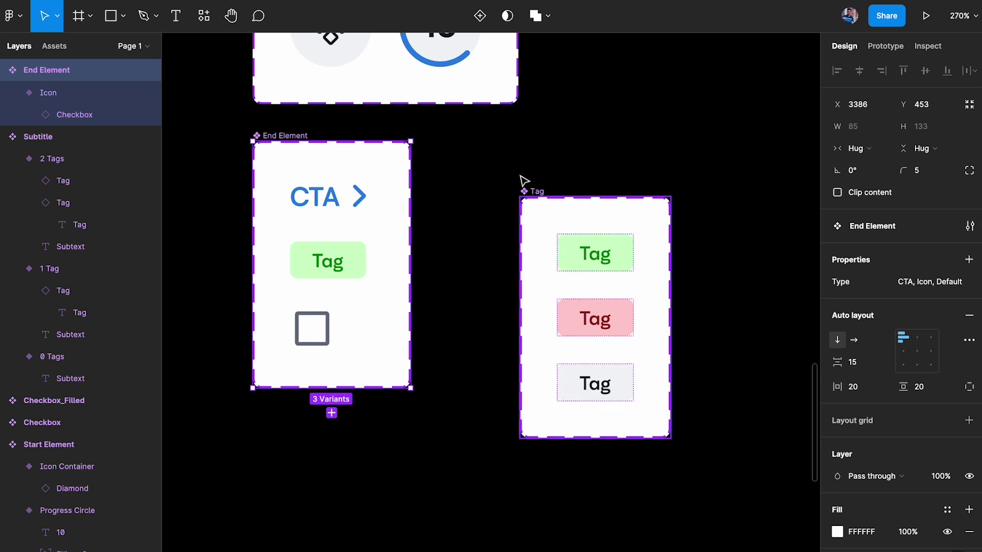
# Set the Type value of the tag variant in the End Element set to Tag
pyautogui.click(317, 209)
pyautogui.click(317, 261)
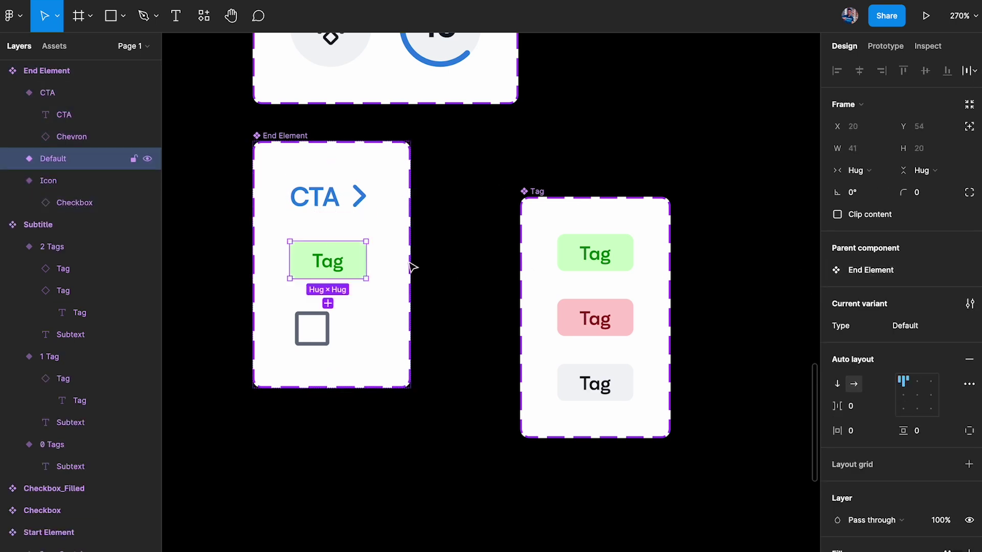
pyautogui.click(910, 325)
pyautogui.write('Tag')
pyautogui.press('Return')
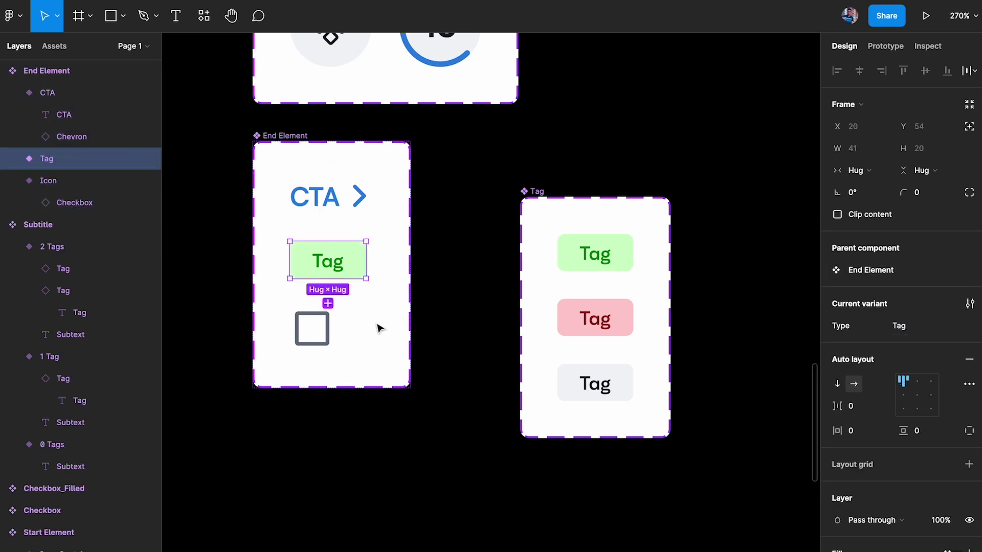
pyautogui.click(309, 327)
pyautogui.click(621, 160)
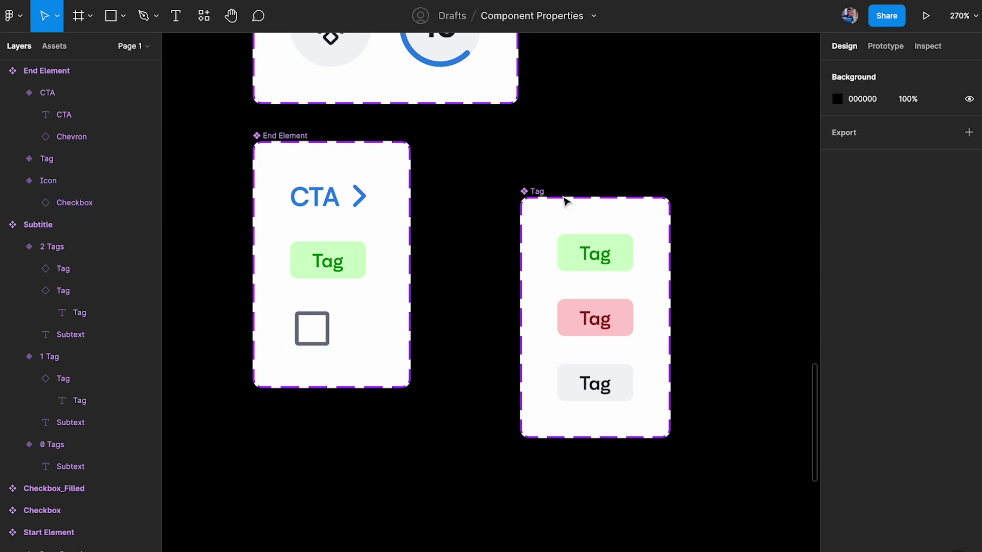
# Arrange the component sets with Tag beside End Element and Subtitle directly below End Element
pyautogui.moveTo(544, 191); pyautogui.dragTo(474, 136)
pyautogui.scroll(-5, 476, 137)
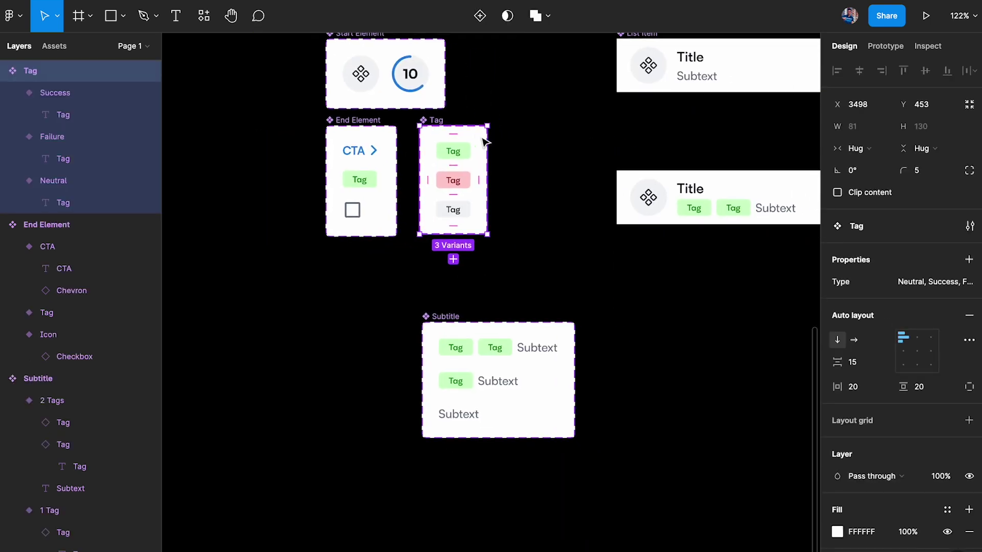
pyautogui.moveTo(455, 319); pyautogui.dragTo(360, 251)
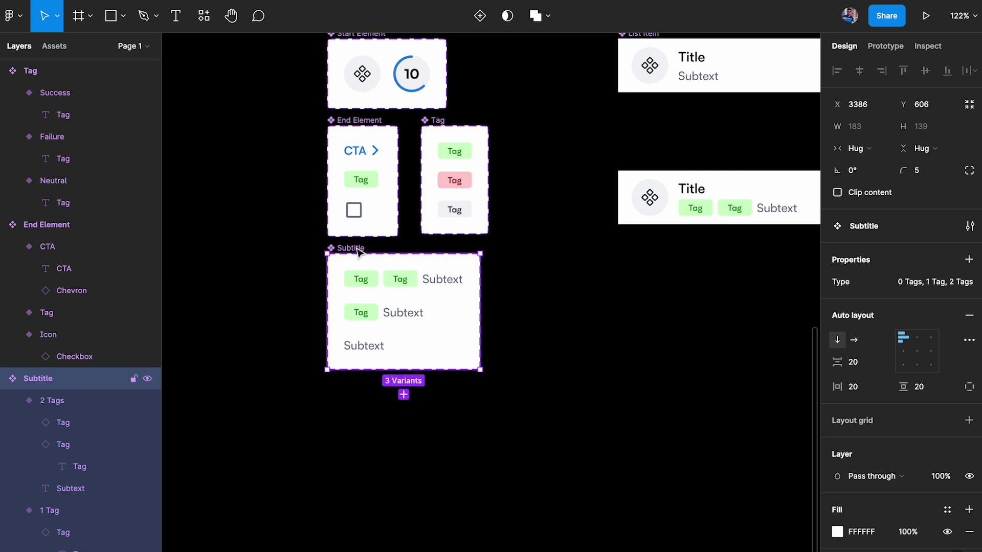
# Reset all changes on the List Item instance below the main component
pyautogui.click(592, 219)
pyautogui.hscroll(5, 606, 223)
pyautogui.rightClick(621, 226)
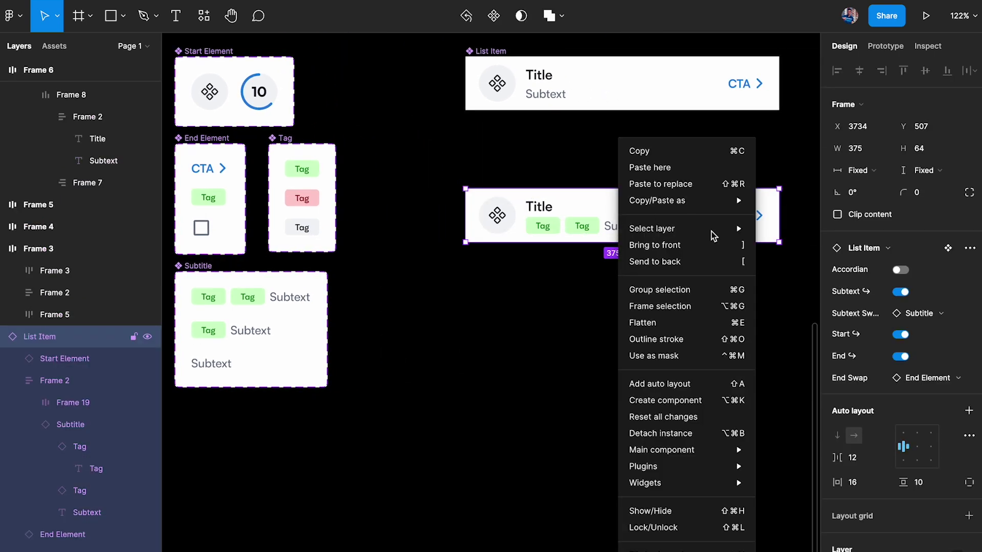
pyautogui.click(686, 417)
pyautogui.click(673, 314)
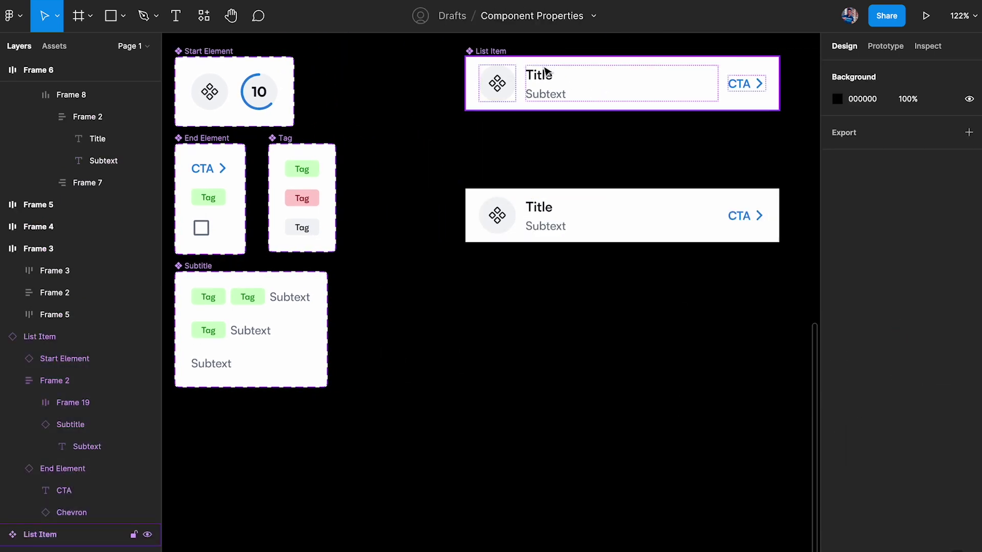
# Try swapping the List Item instance's subtext for the Button component, and undo the swap
pyautogui.click(546, 71)
pyautogui.click(676, 231)
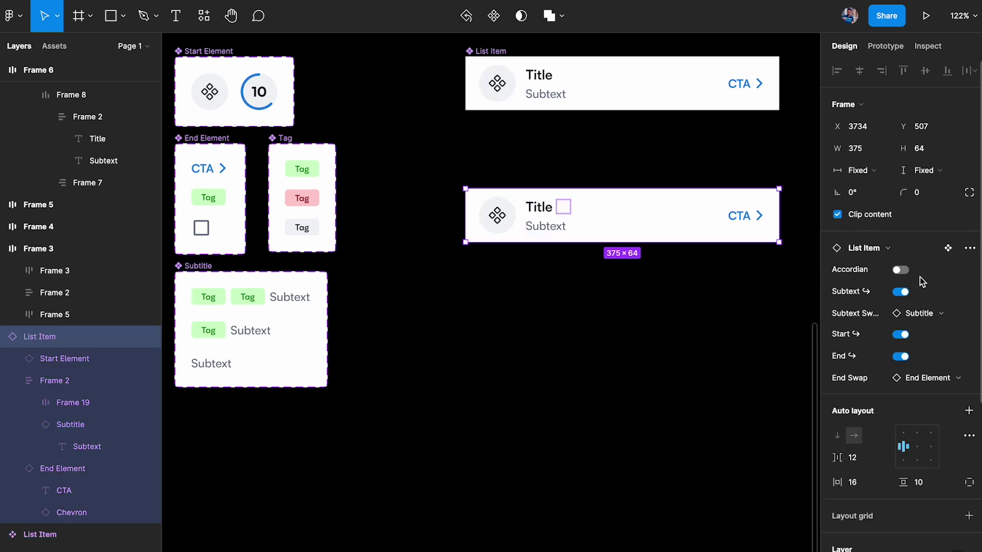
pyautogui.click(919, 314)
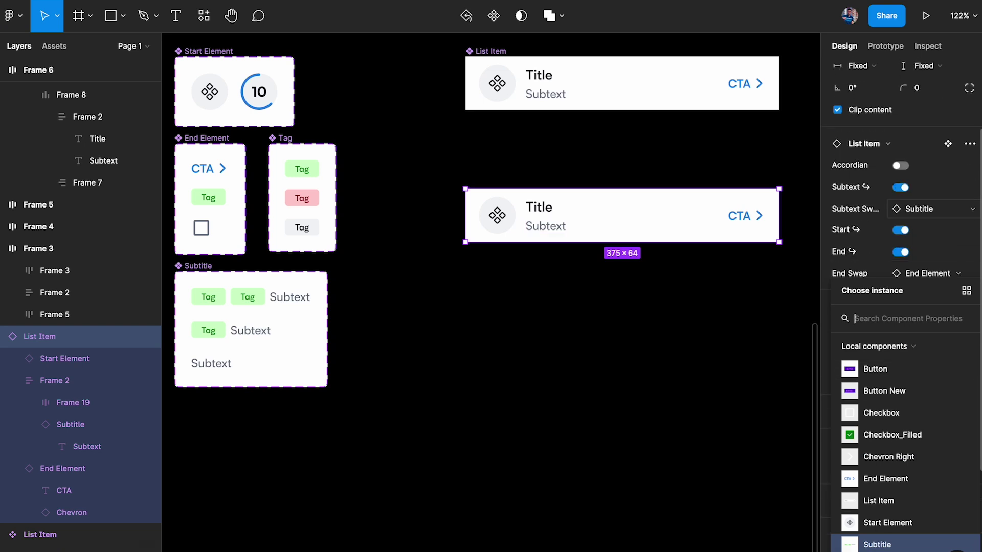
pyautogui.click(876, 372)
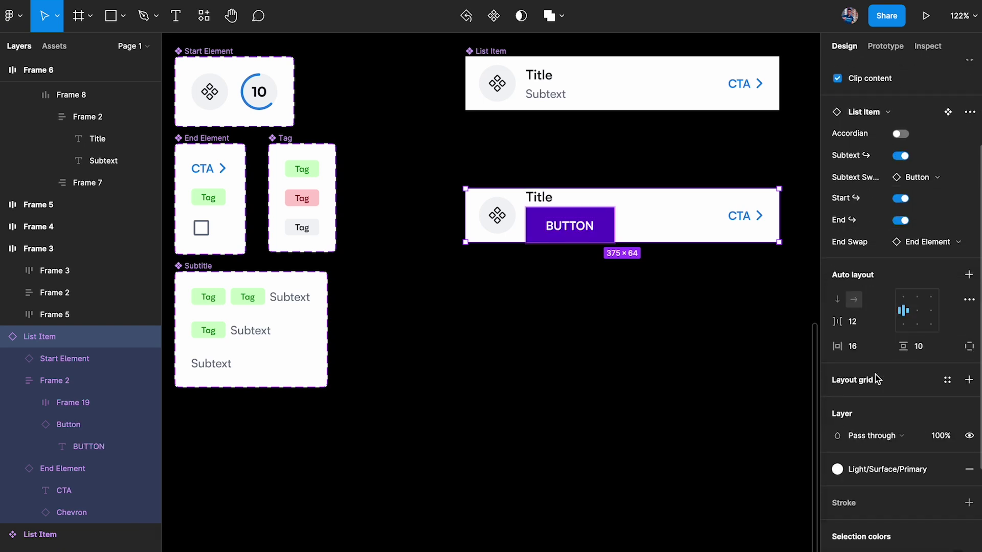
pyautogui.hotkey('ctrl', 'z')
pyautogui.scroll(2, 668, 232)
# Delete the Subtext Swap and End Swap properties from the main List Item component
pyautogui.click(565, 155)
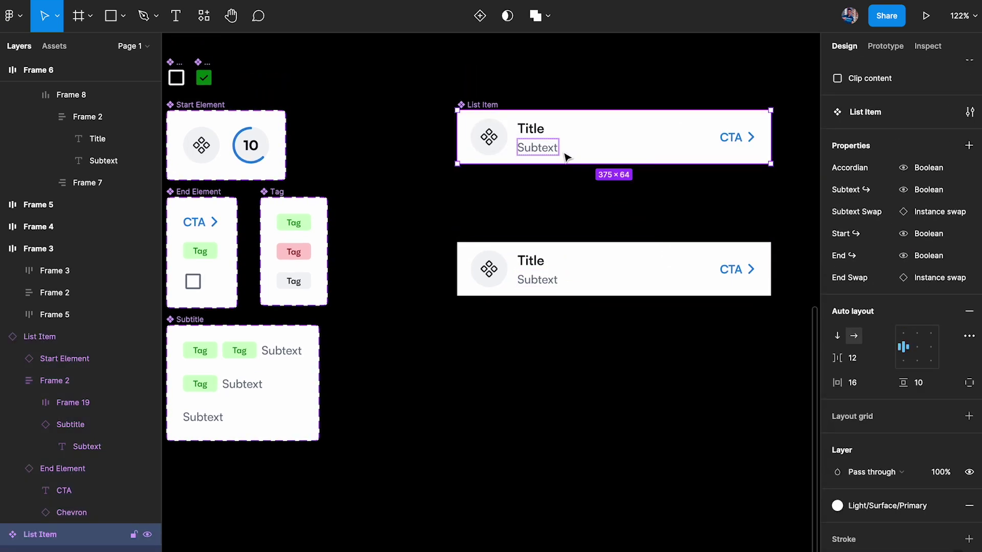
pyautogui.click(858, 219)
pyautogui.press('Delete')
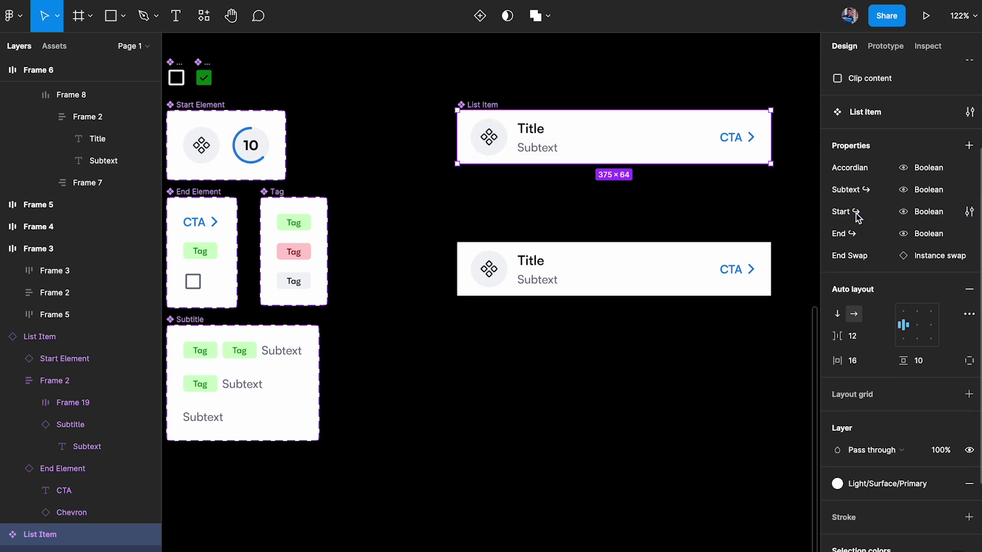
pyautogui.click(857, 255)
pyautogui.press('Delete')
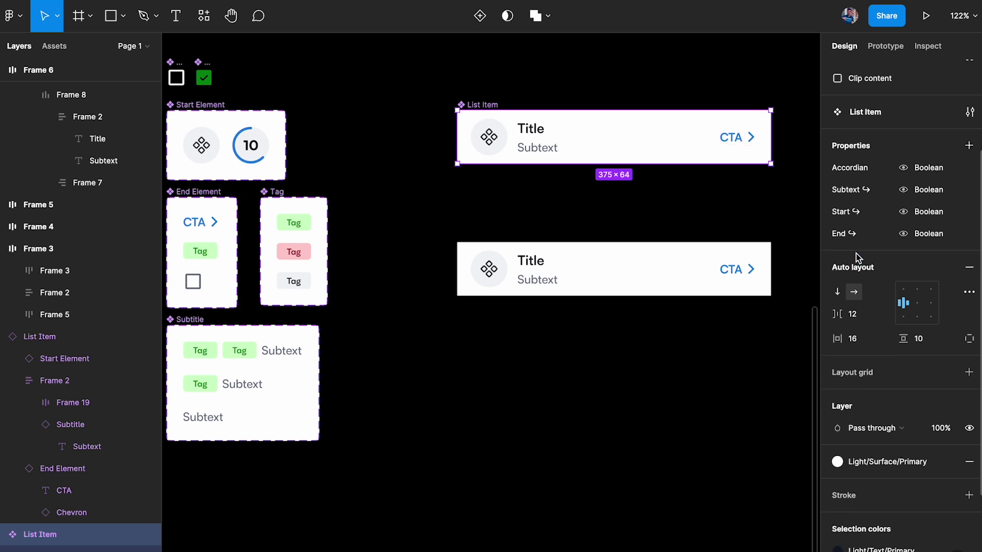
# Test the Accordian and Start toggles on the List Item instance, returning each to its original setting
pyautogui.click(636, 271)
pyautogui.scroll(3, 880, 197)
pyautogui.click(902, 209)
pyautogui.click(902, 210)
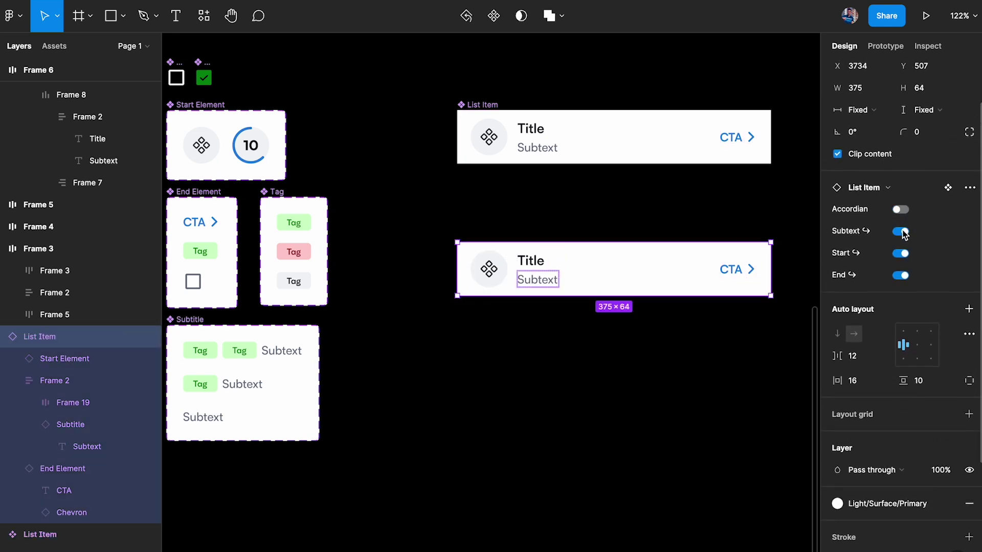
pyautogui.click(902, 253)
pyautogui.click(901, 254)
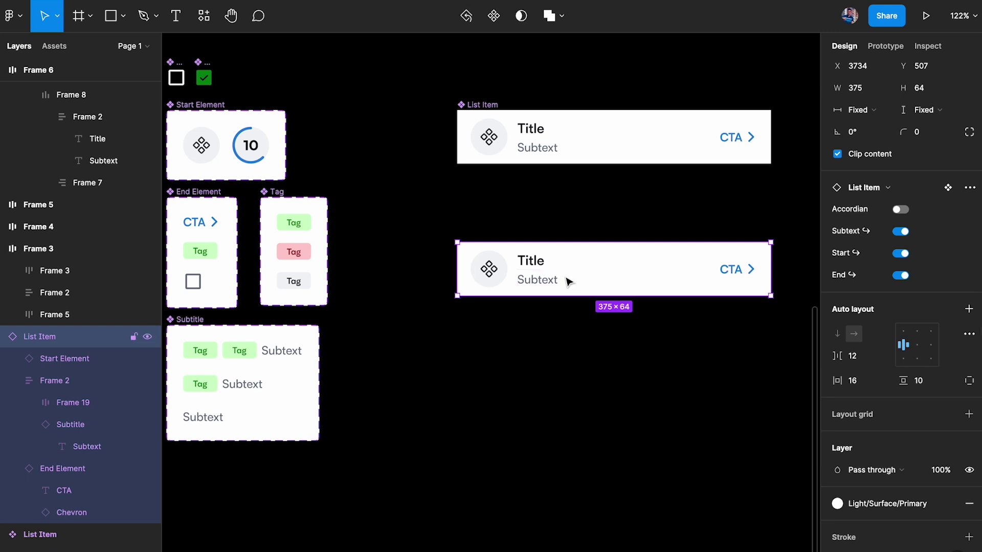
# Set the Type of the Subtitle nested in the List Item instance to 1 Tag
pyautogui.scroll(5, 532, 270)
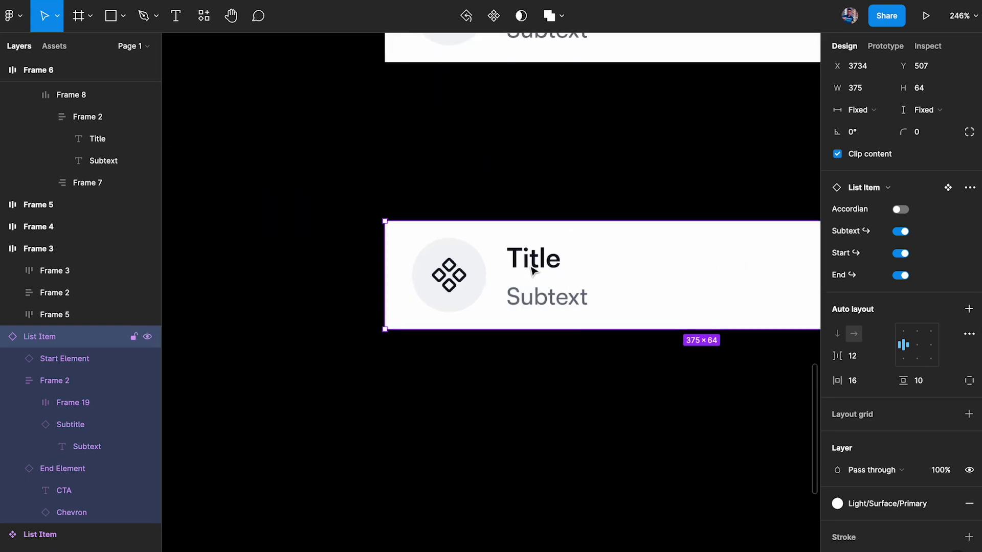
pyautogui.click(13, 381)
pyautogui.click(13, 403)
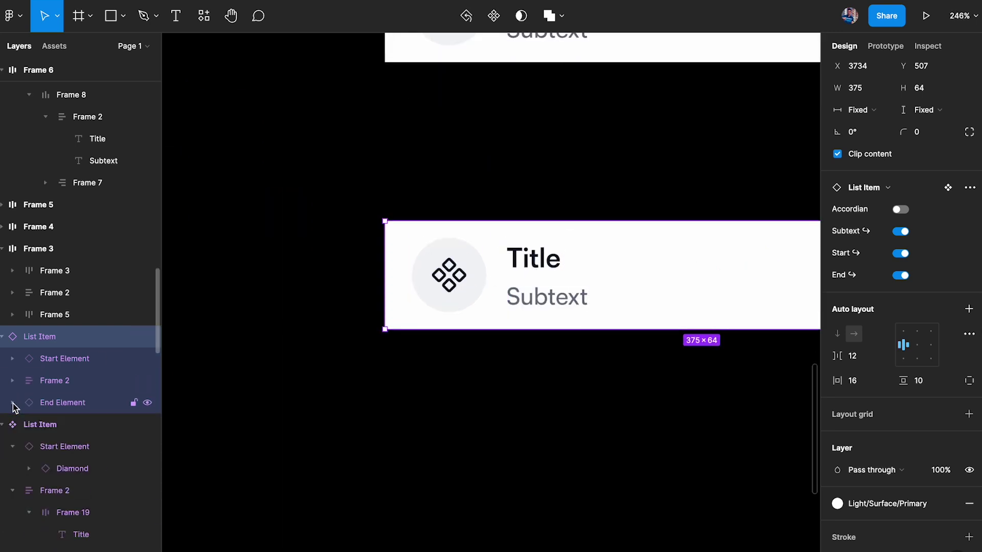
pyautogui.doubleClick(555, 299)
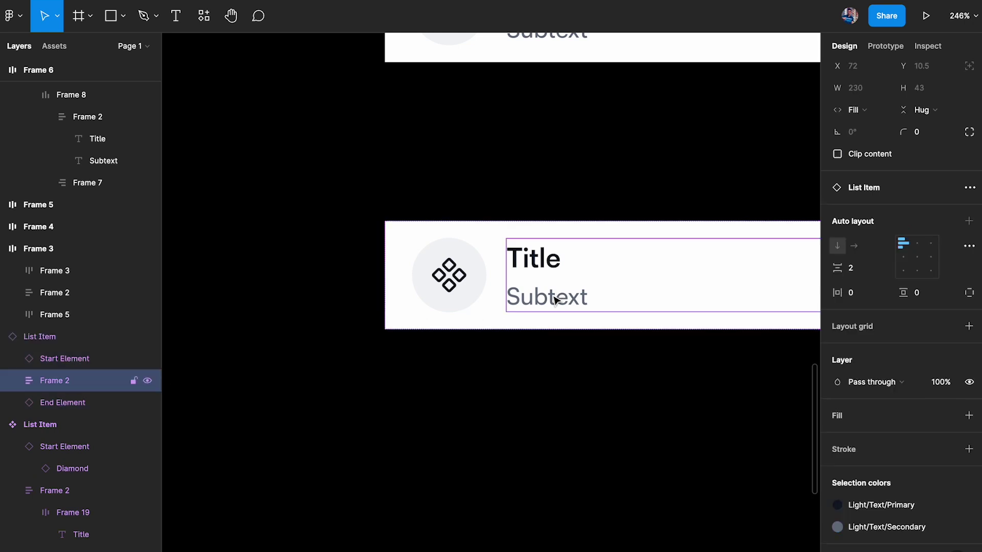
pyautogui.doubleClick(555, 299)
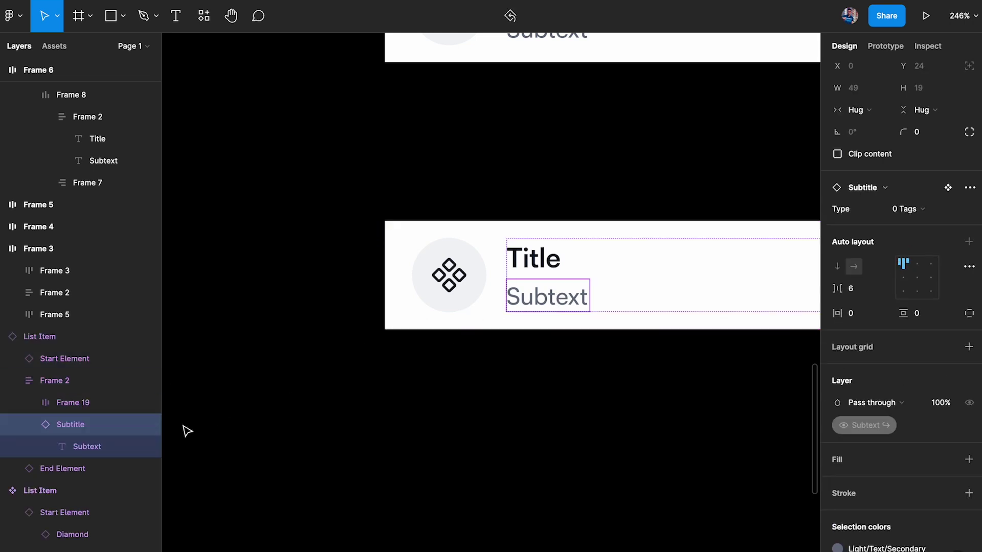
pyautogui.click(914, 210)
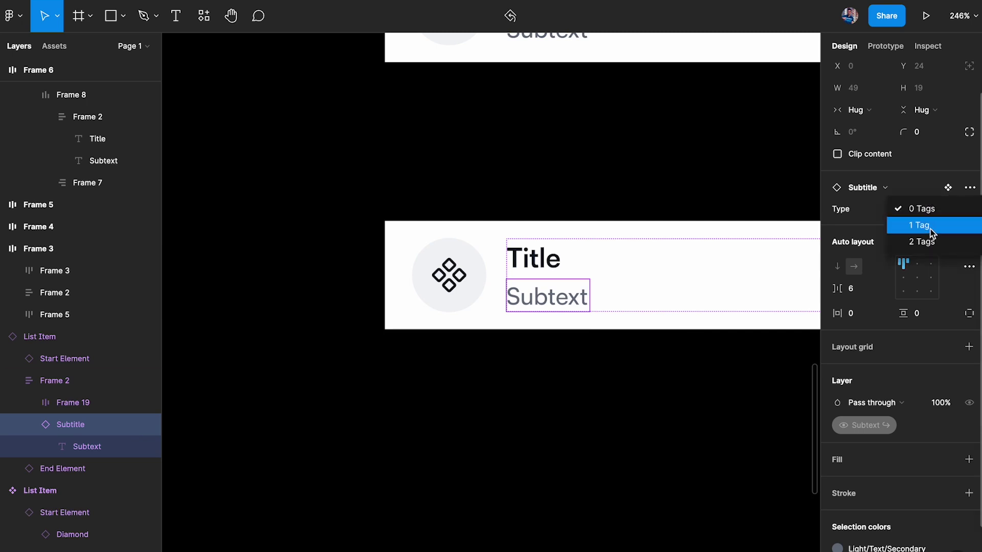
pyautogui.click(930, 228)
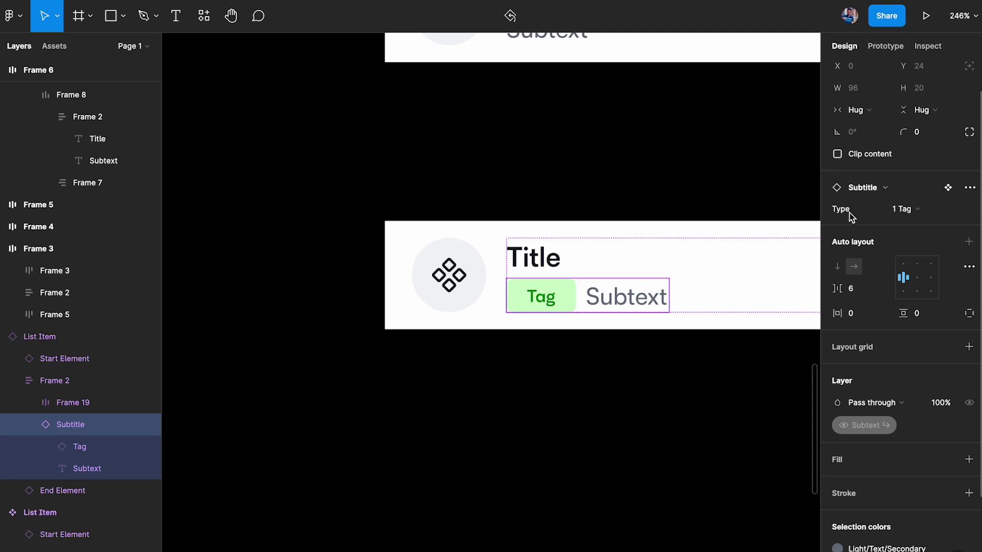
pyautogui.scroll(-5, 693, 274)
pyautogui.hscroll(-3, 391, 268)
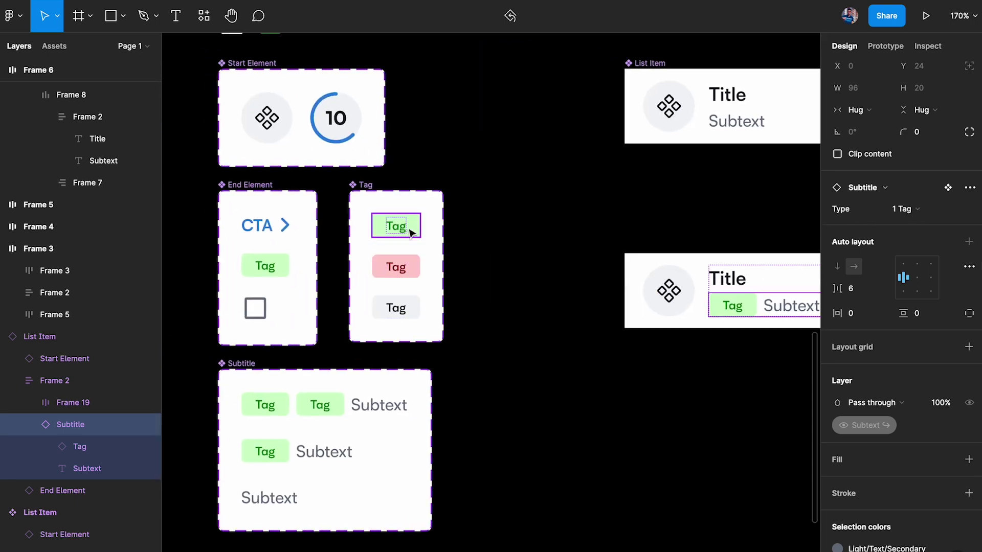
# Append the ↪ emoji to the Type values 2 Tags and 1 Tag of the Subtitle variants
pyautogui.click(324, 404)
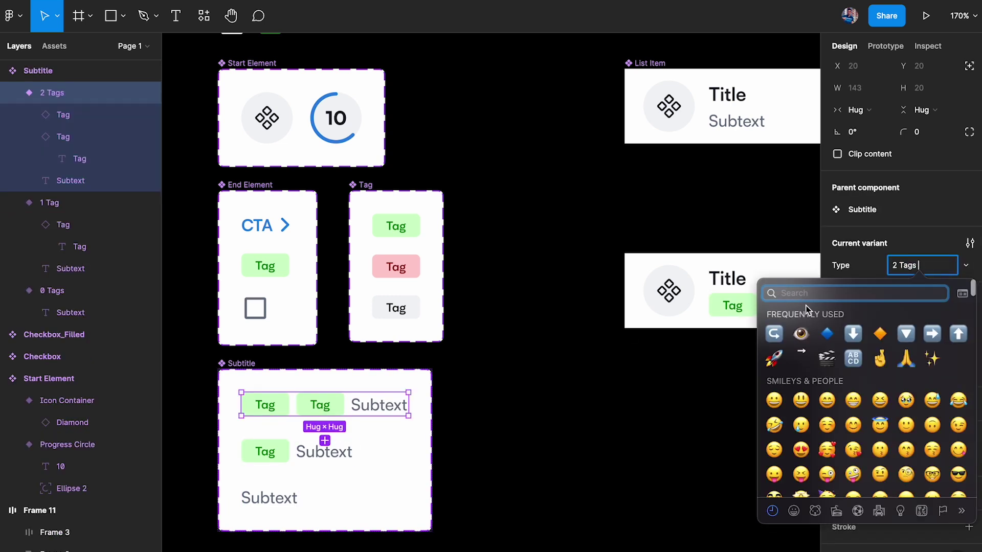
pyautogui.click(769, 336)
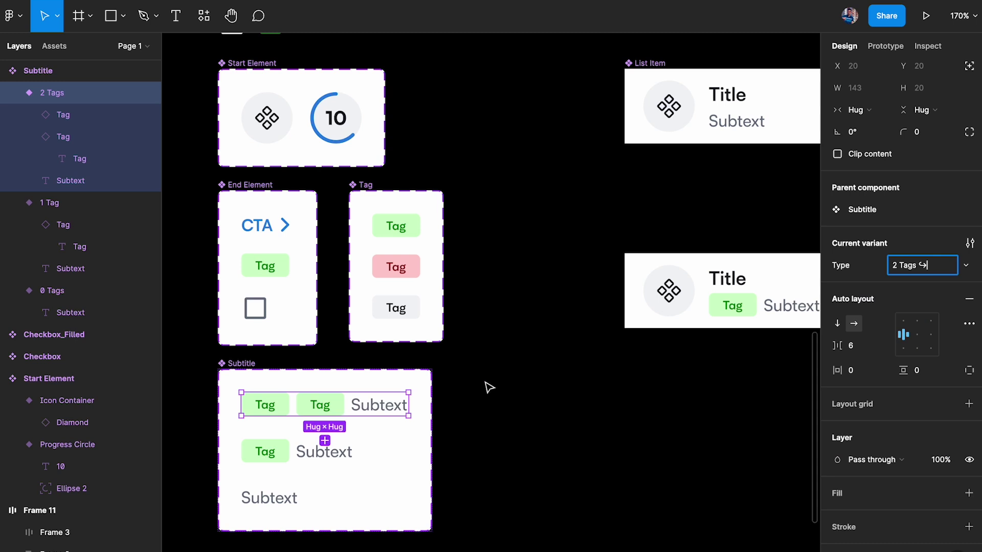
pyautogui.click(280, 456)
pyautogui.click(928, 266)
pyautogui.click(928, 266)
pyautogui.press('ctrl+super+space')
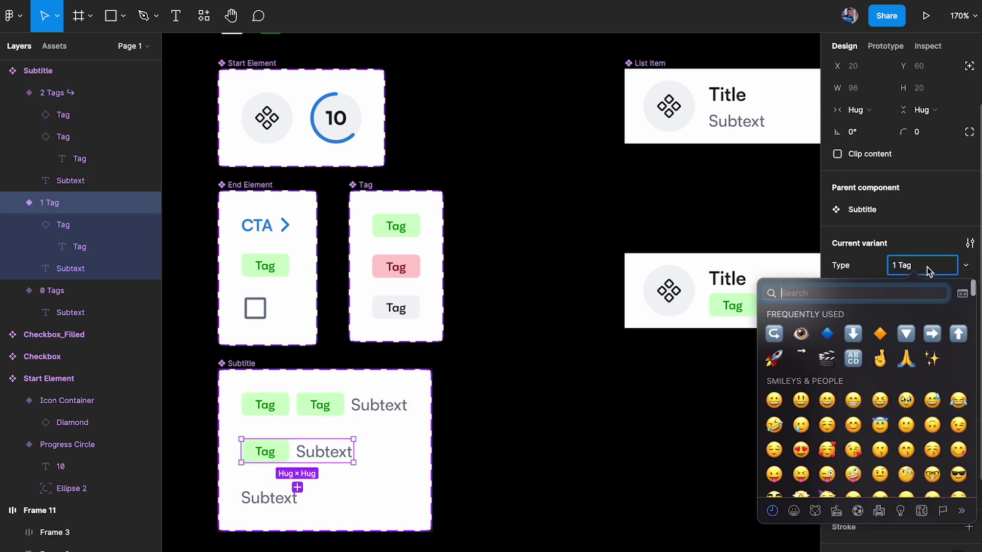
pyautogui.click(774, 334)
pyautogui.click(686, 378)
# Set the Type of the Tag nested in the List Item instance's subtitle to Failure
pyautogui.hscroll(5, 686, 379)
pyautogui.click(621, 292)
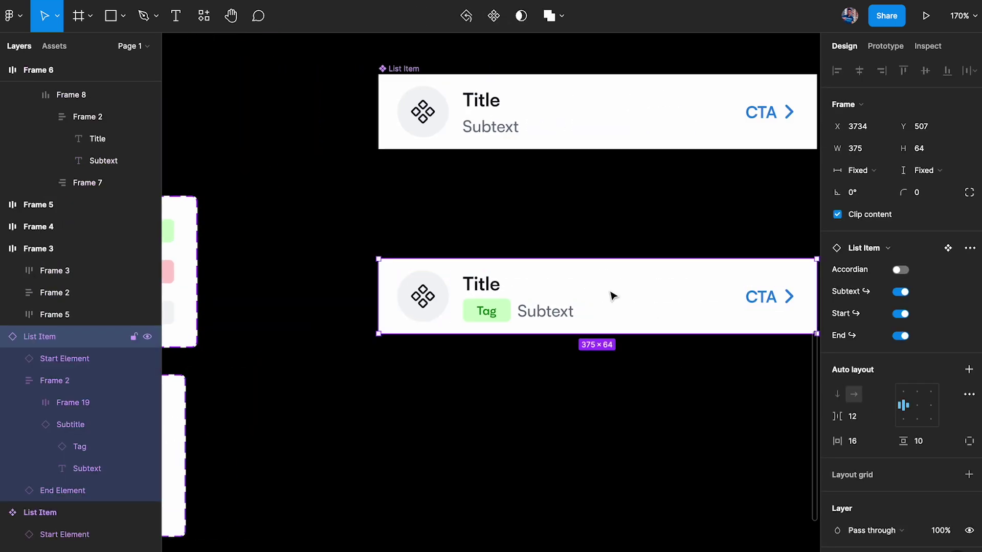
pyautogui.click(519, 318)
pyautogui.click(519, 318)
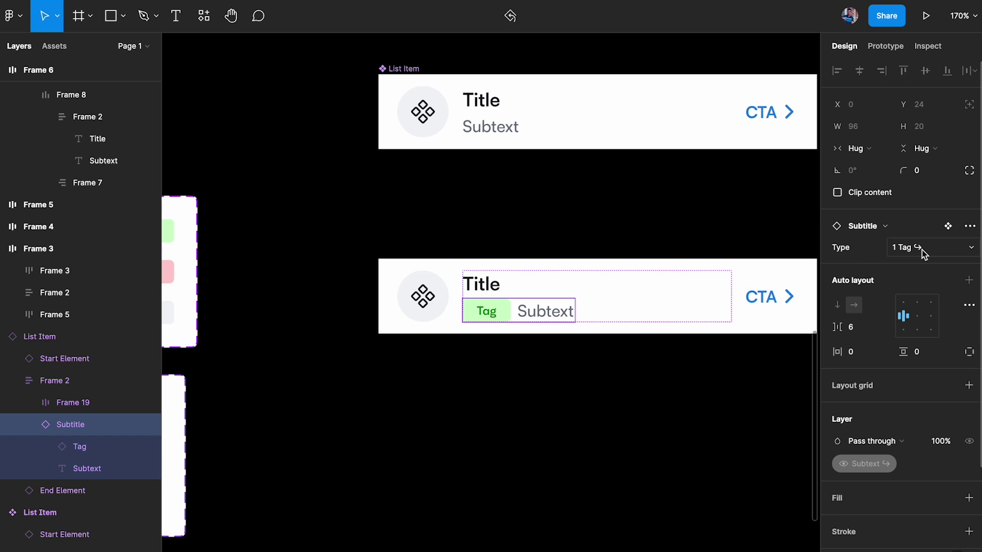
pyautogui.click(494, 315)
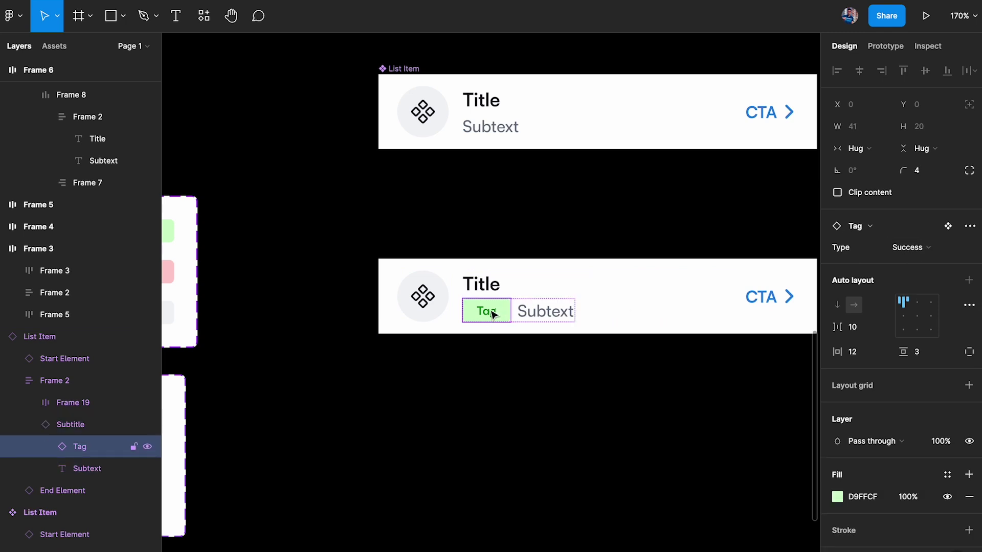
pyautogui.click(913, 247)
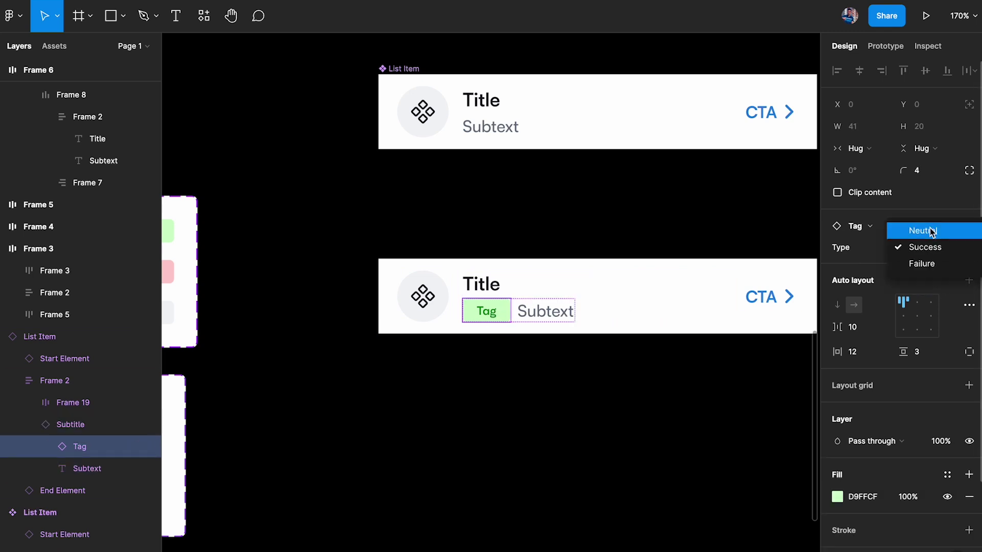
pyautogui.click(934, 265)
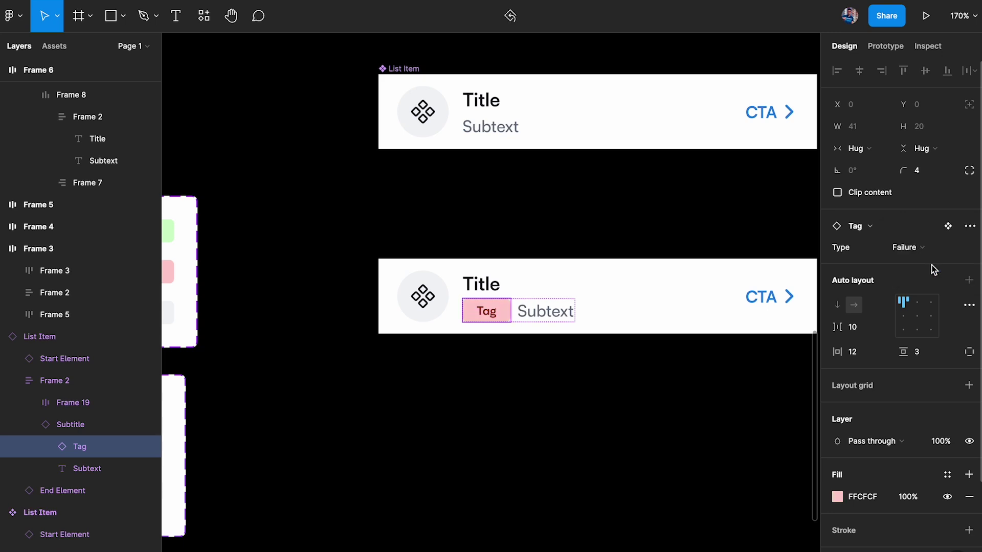
# Duplicate the List Item instance directly below the original
pyautogui.click(664, 294)
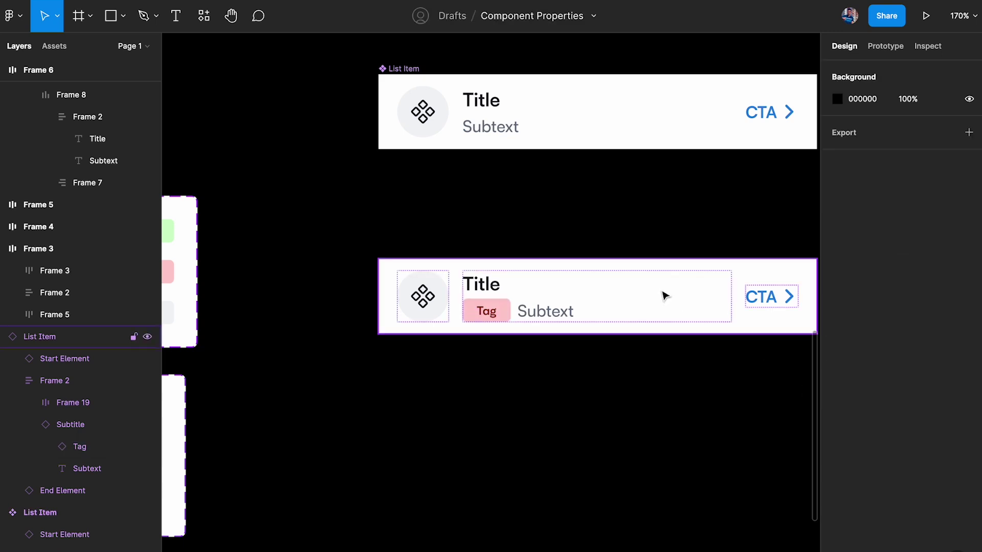
pyautogui.moveTo(664, 294); pyautogui.dragTo(665, 404)
pyautogui.scroll(-2, 665, 405)
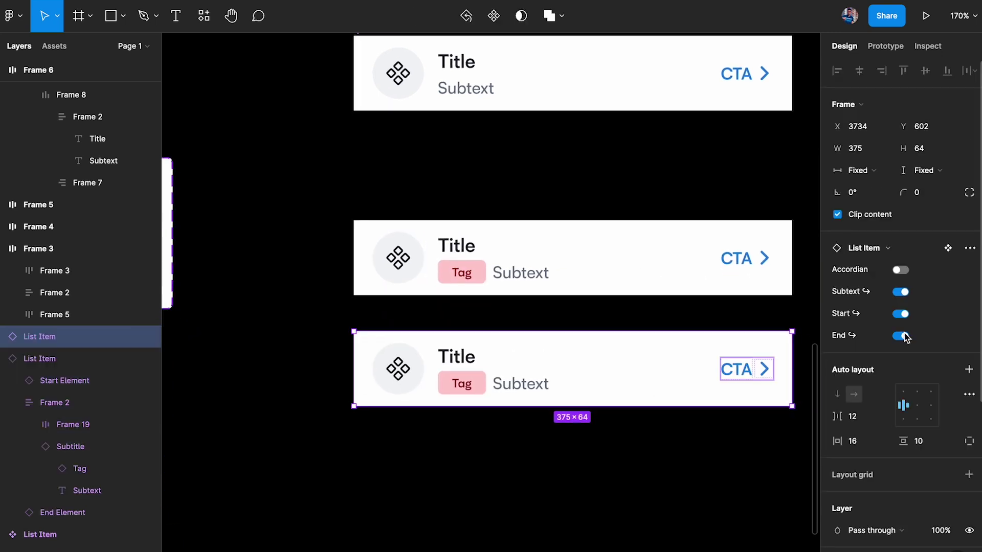
# Set the Type of the Subtitle nested in the duplicated List Item to 2 Tags ↪
pyautogui.doubleClick(496, 385)
pyautogui.doubleClick(495, 387)
pyautogui.click(485, 380)
pyautogui.click(498, 384)
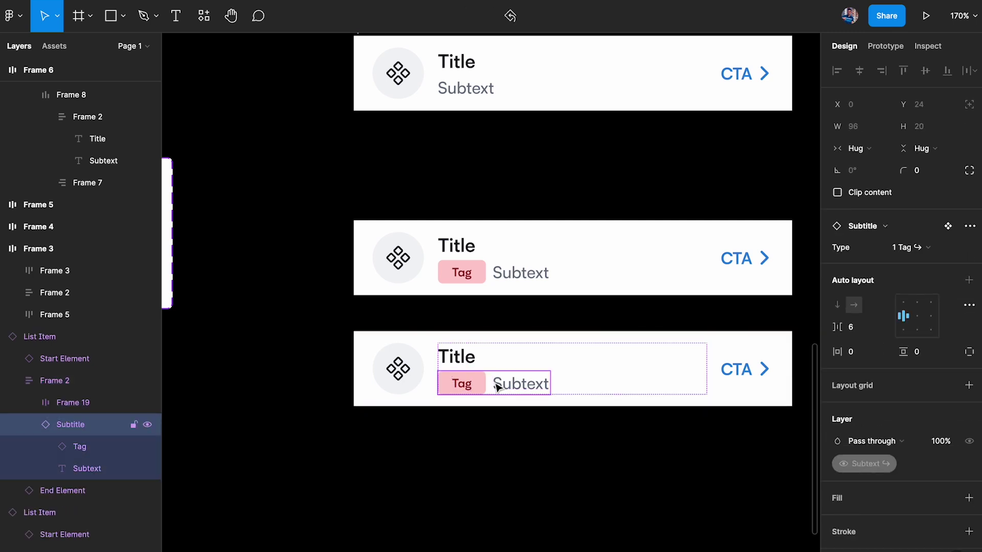
pyautogui.click(909, 250)
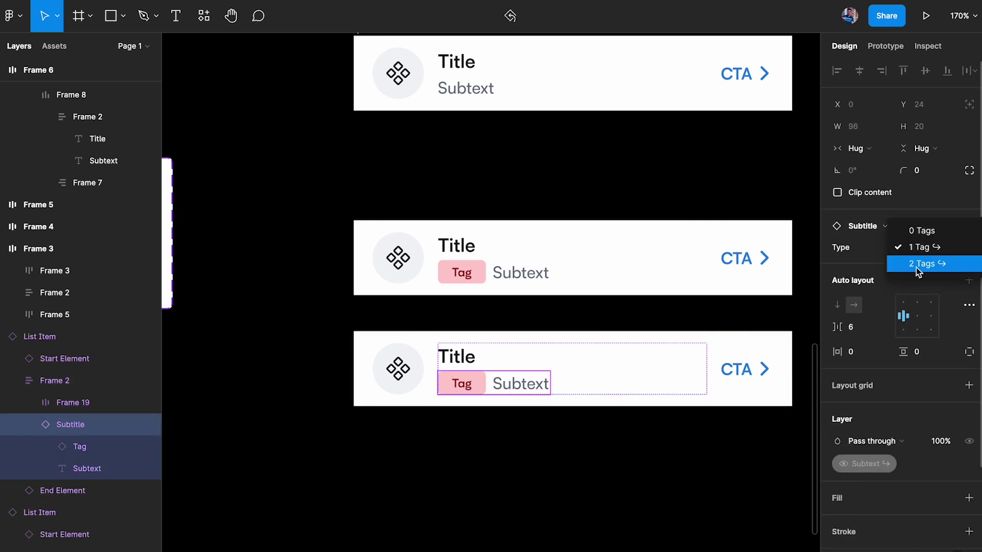
pyautogui.click(917, 265)
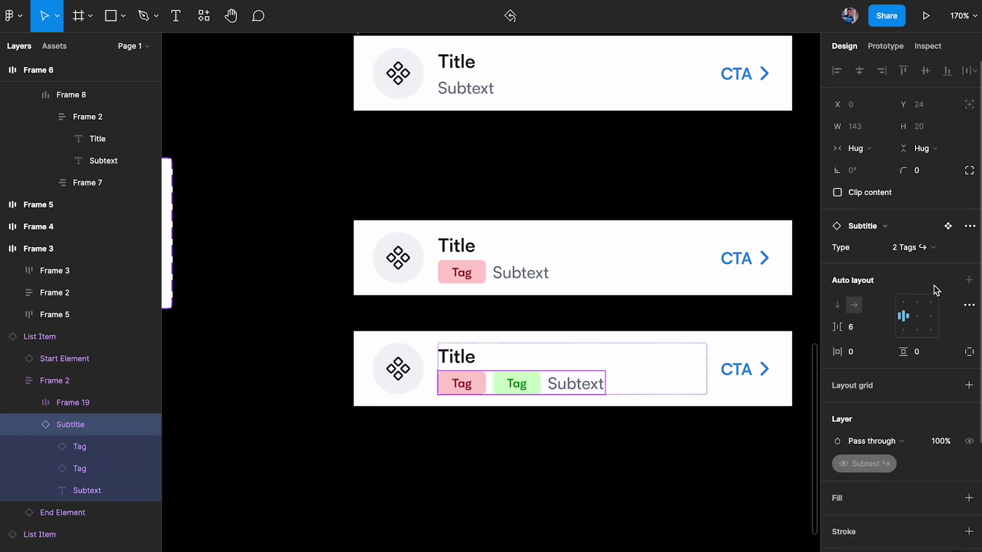
# Set the Type of the second Tag in the duplicated List Item's subtitle to Neutral
pyautogui.click(522, 388)
pyautogui.click(916, 250)
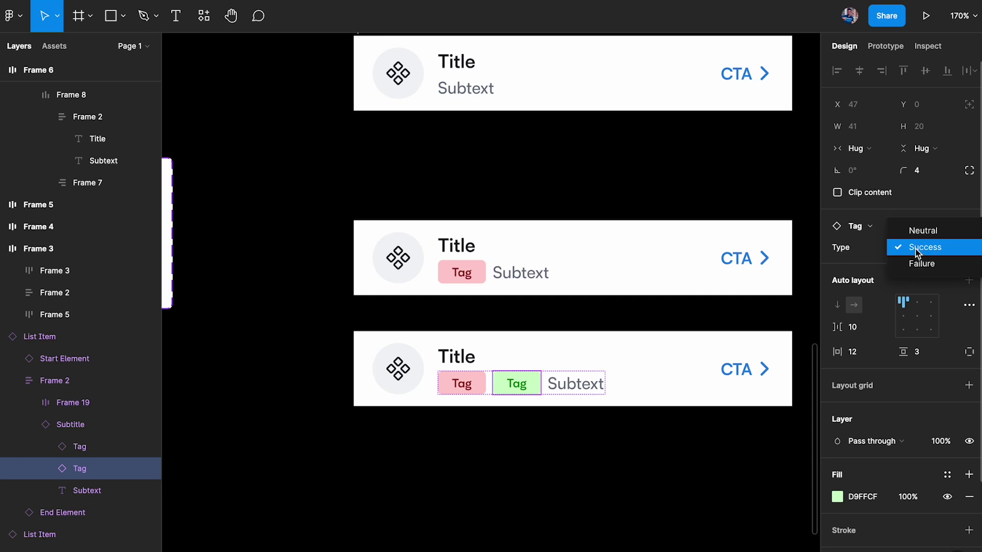
pyautogui.click(919, 232)
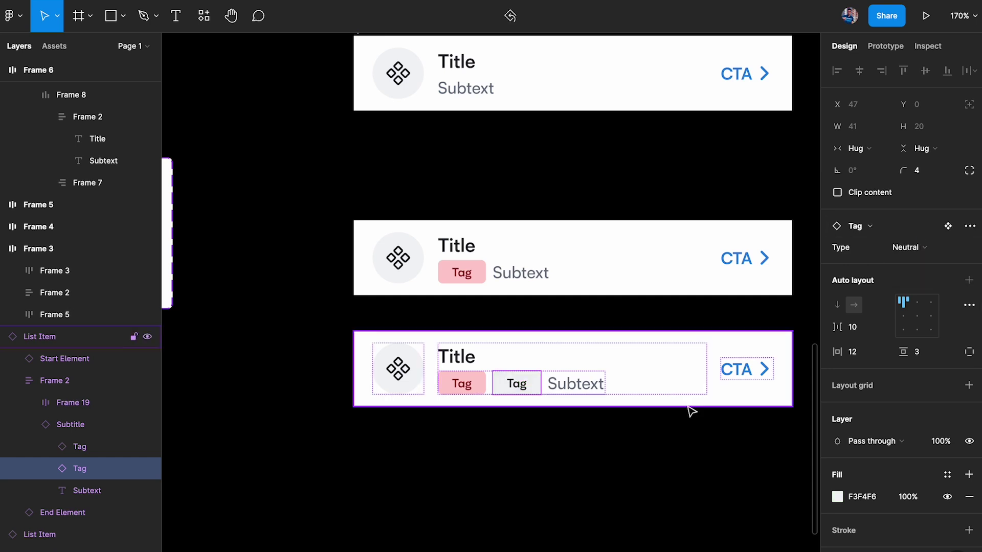
pyautogui.click(656, 469)
# Try turning off the Subtext property on the duplicated List Item, and undo the change
pyautogui.click(599, 395)
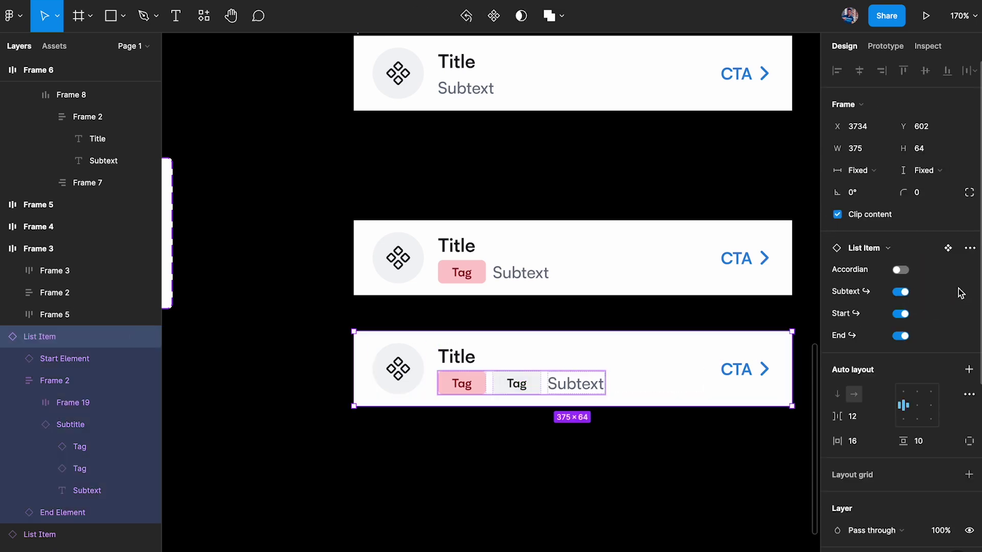
pyautogui.click(901, 293)
pyautogui.hotkey('ctrl', 'z')
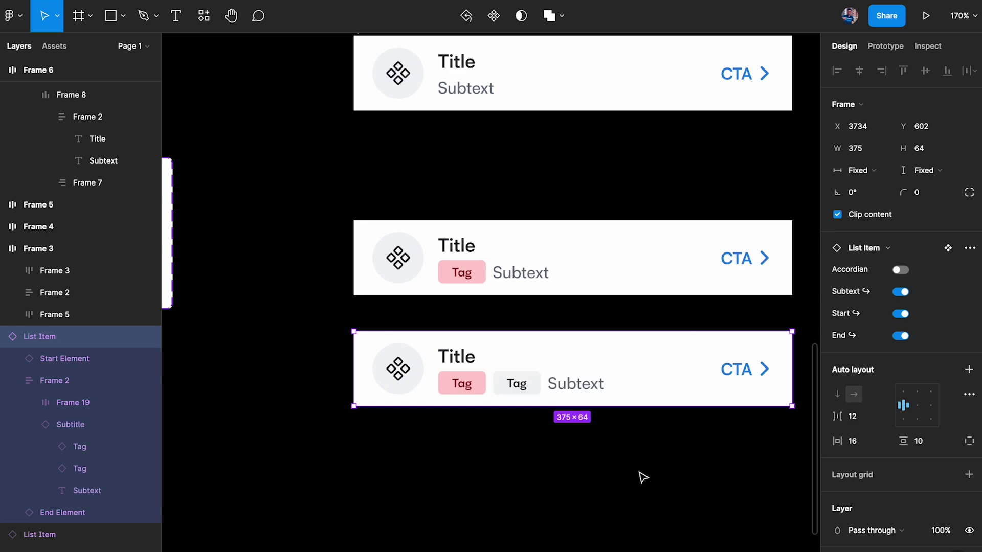
pyautogui.click(642, 476)
# Compare the end elements of the reference list item designs with the variants in the End Element component set
pyautogui.scroll(-5, 642, 476)
pyautogui.scroll(1, 401, 435)
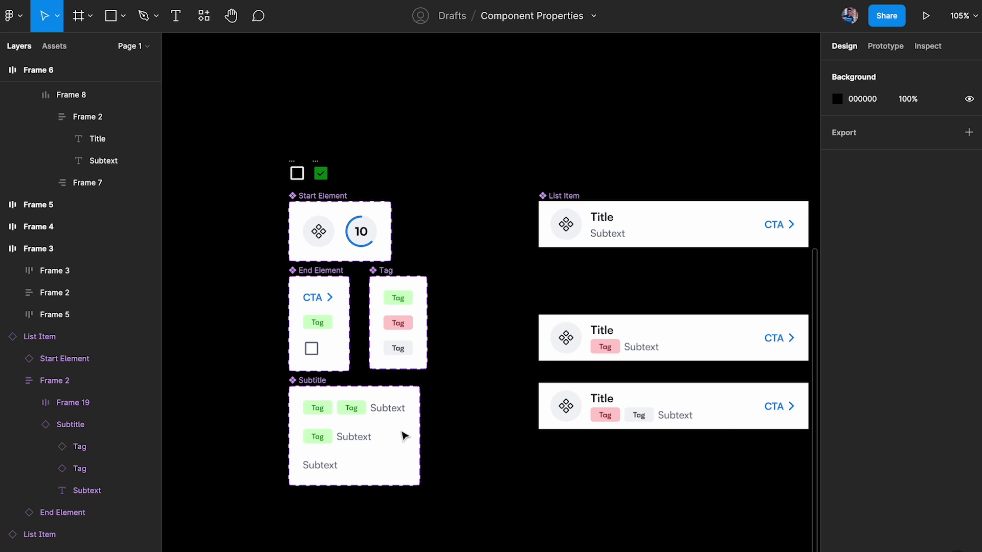
pyautogui.hscroll(3, 404, 436)
pyautogui.scroll(1, 506, 322)
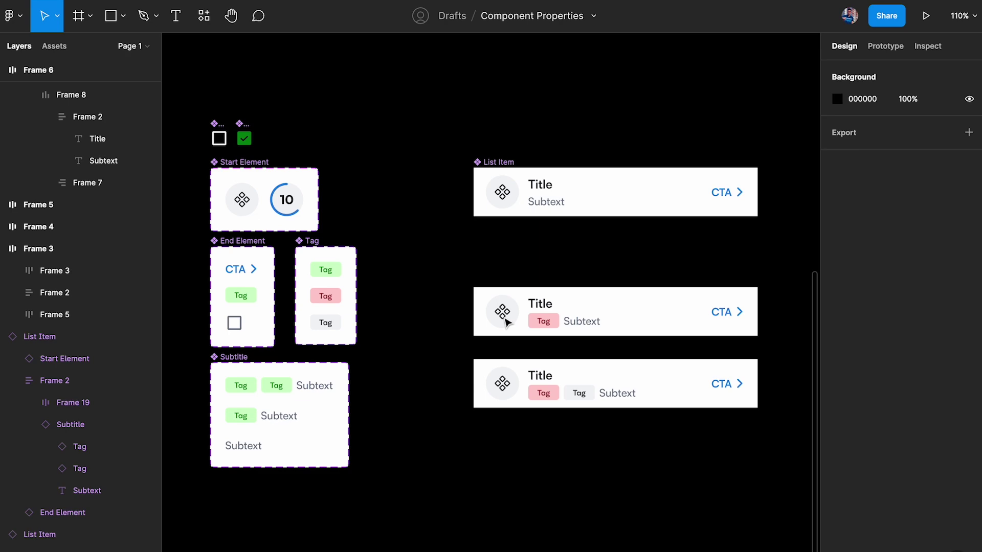
pyautogui.scroll(-5, 508, 323)
pyautogui.scroll(5, 522, 332)
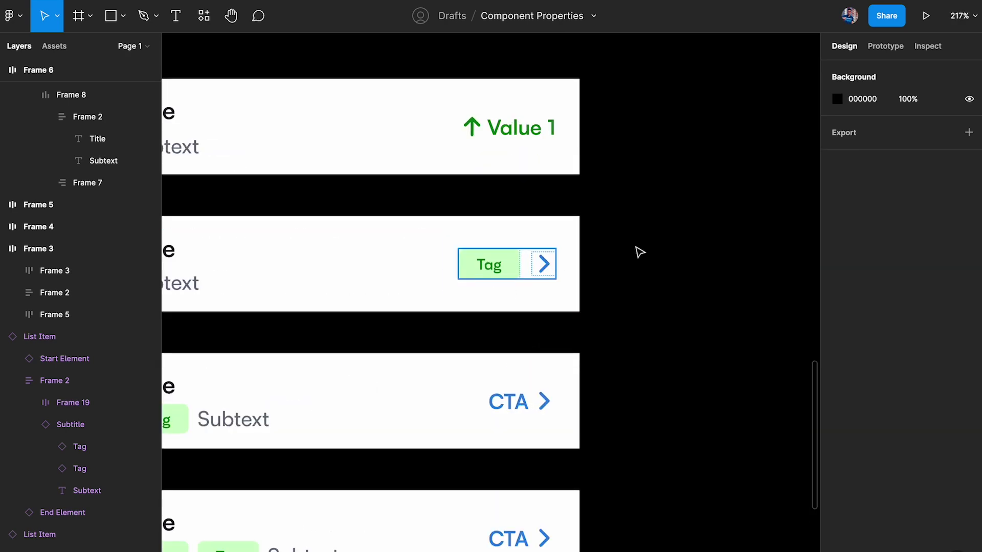
pyautogui.scroll(-10, 640, 252)
pyautogui.scroll(3, 725, 234)
pyautogui.hscroll(-3, 413, 347)
pyautogui.scroll(4, 365, 361)
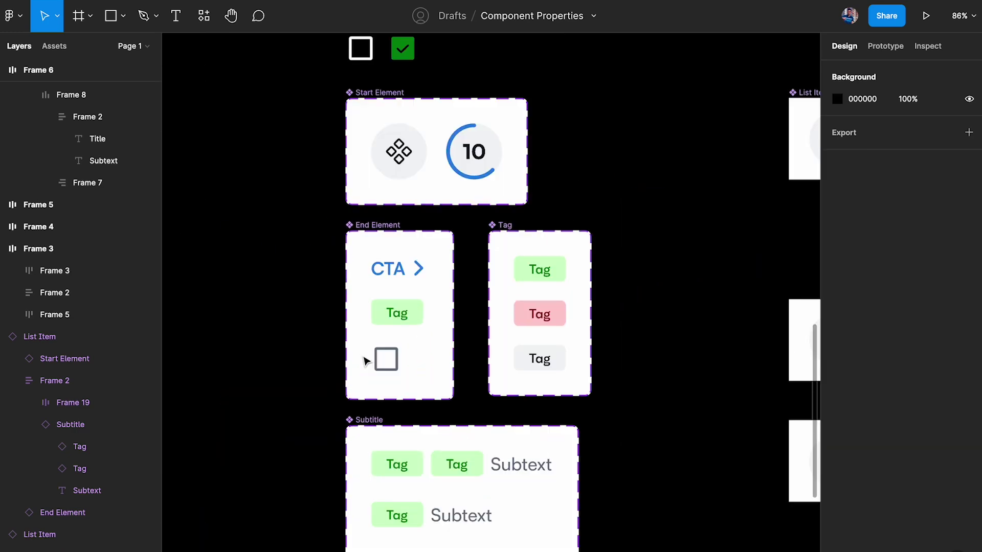
pyautogui.scroll(4, 410, 317)
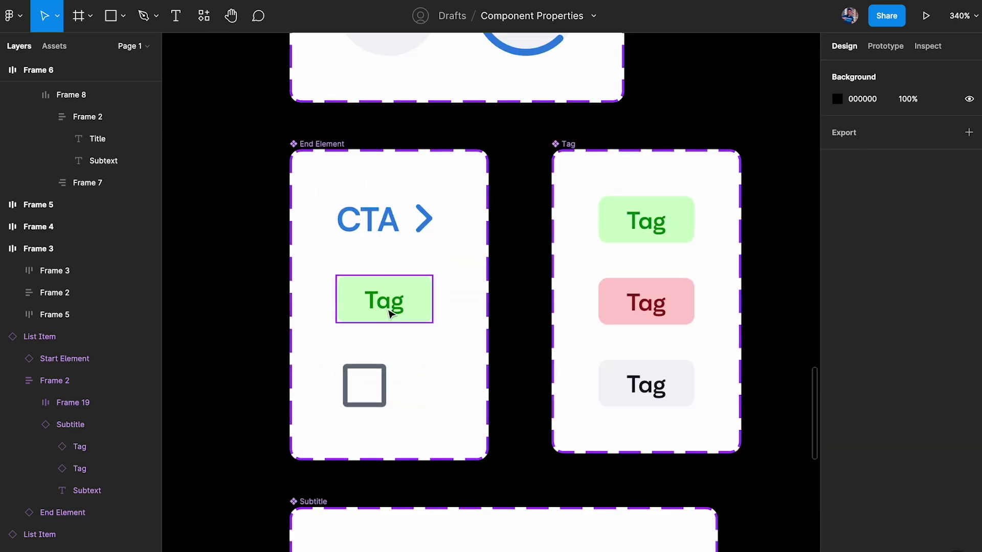
# Rename the Tag component set to Tag Element
pyautogui.click(390, 314)
pyautogui.click(12, 92)
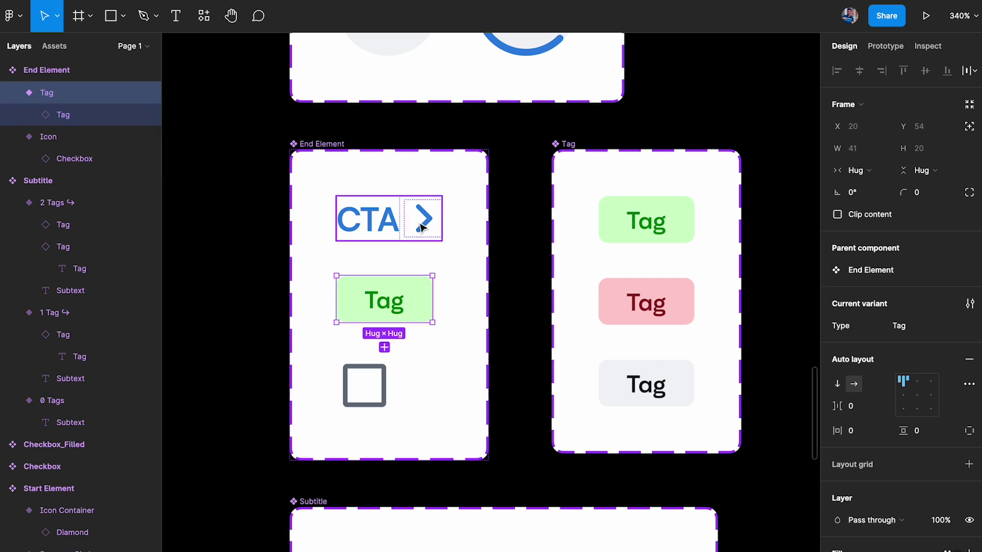
pyautogui.click(565, 144)
pyautogui.write('Elemet')
pyautogui.press('Return')
pyautogui.hotkey('ctrl', 'r')
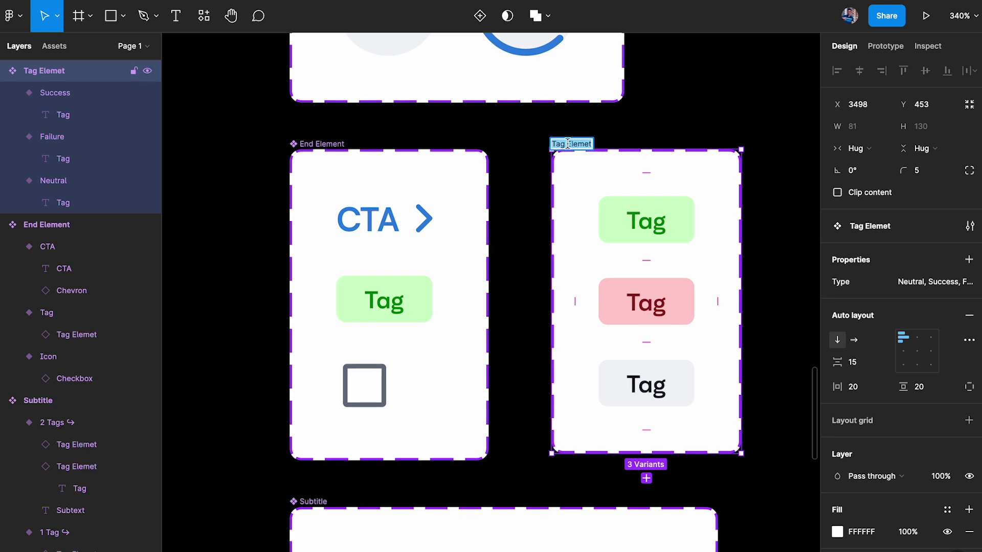
pyautogui.press('Right')
pyautogui.press('Return')
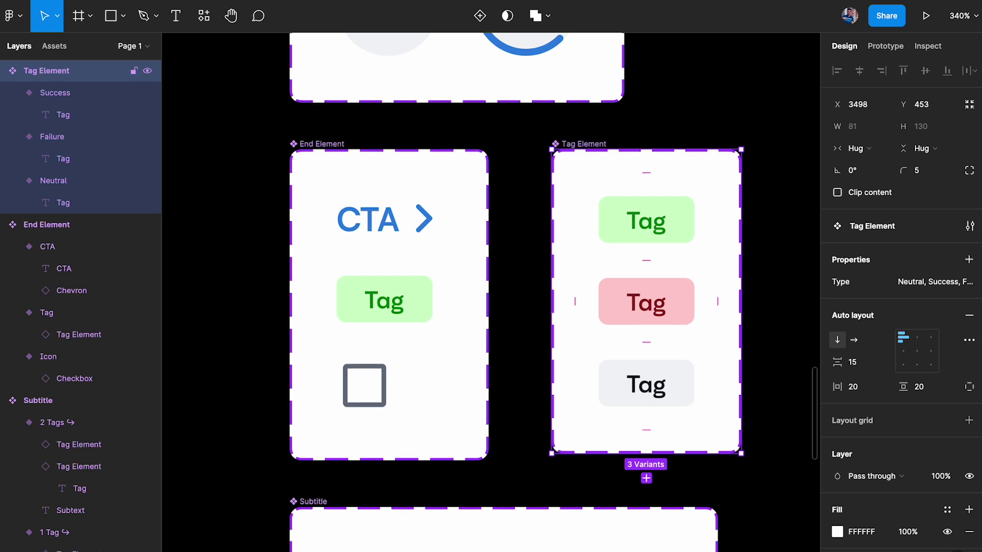
# Copy the chevron from the End Element set's CTA variant into its Tag variant
pyautogui.doubleClick(394, 232)
pyautogui.click(420, 220)
pyautogui.hotkey('ctrl', 'c')
pyautogui.click(408, 299)
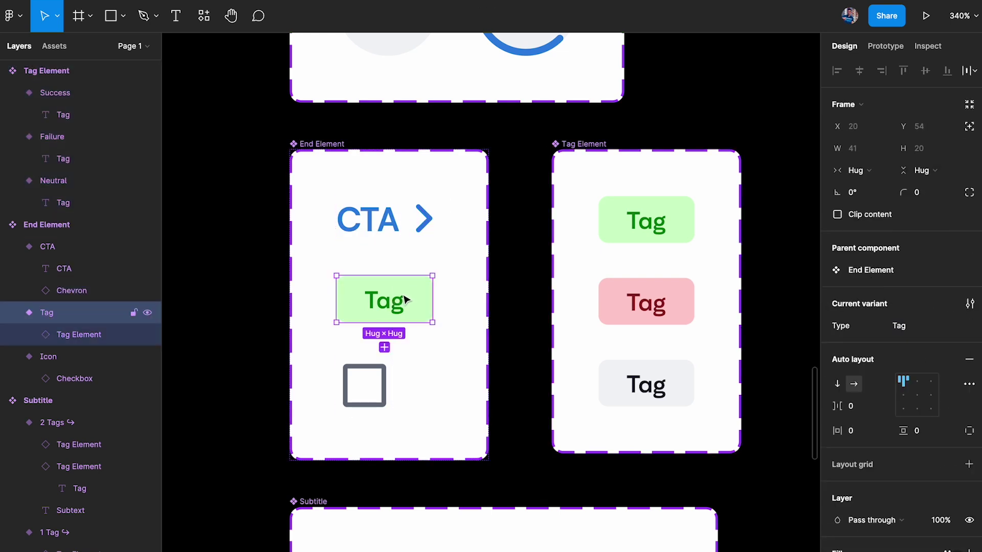
pyautogui.hotkey('ctrl', 'v')
pyautogui.keyDown('shift'); pyautogui.click(383, 299); pyautogui.keyUp('shift')
pyautogui.hotkey('shift', 'a')
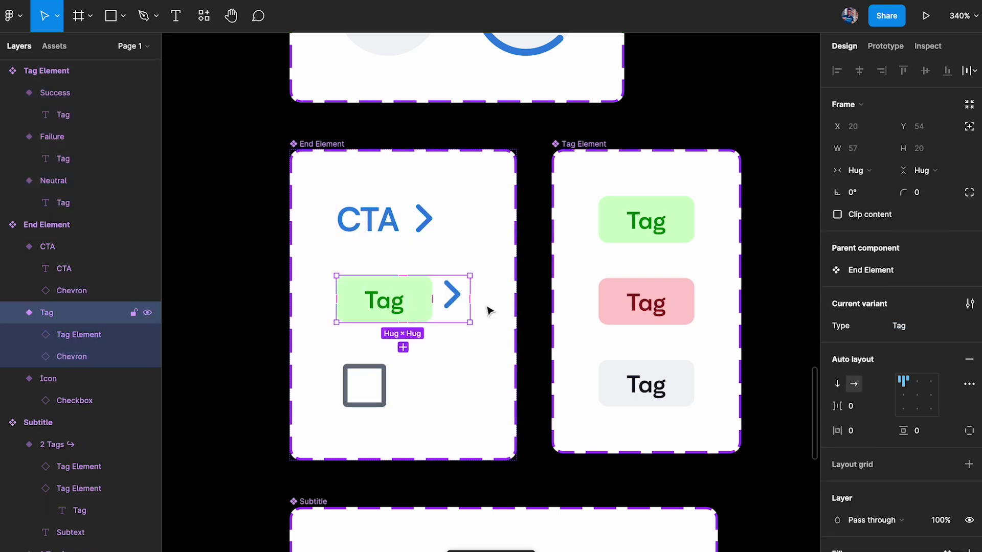
# Align the contents of the End Element Tag variant to the left centre and set their spacing to 6
pyautogui.click(904, 394)
pyautogui.click(859, 406)
pyautogui.write('6')
pyautogui.press('Return')
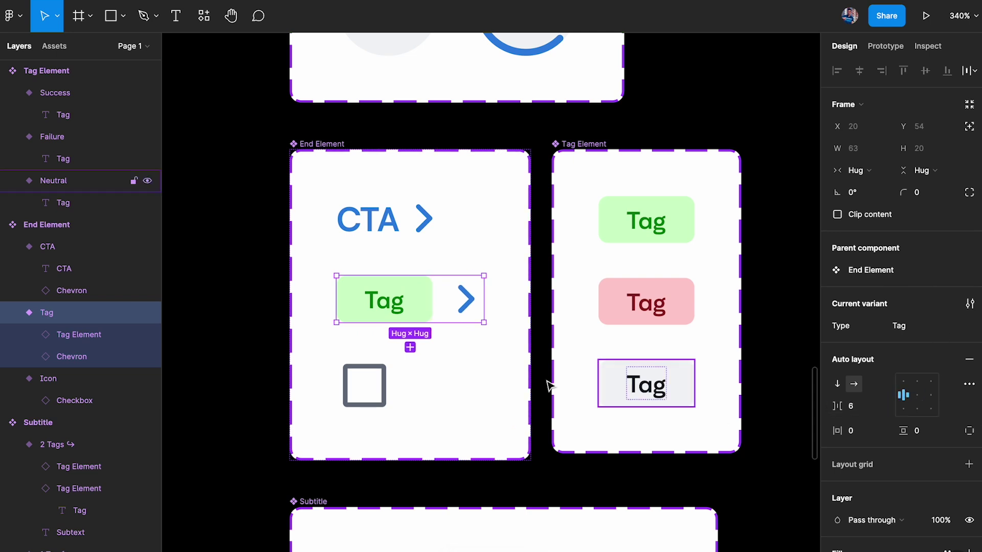
# Create a boolean visibility property named Chevron with value True for the chevron in the End Element Tag variant
pyautogui.doubleClick(407, 304)
pyautogui.click(463, 300)
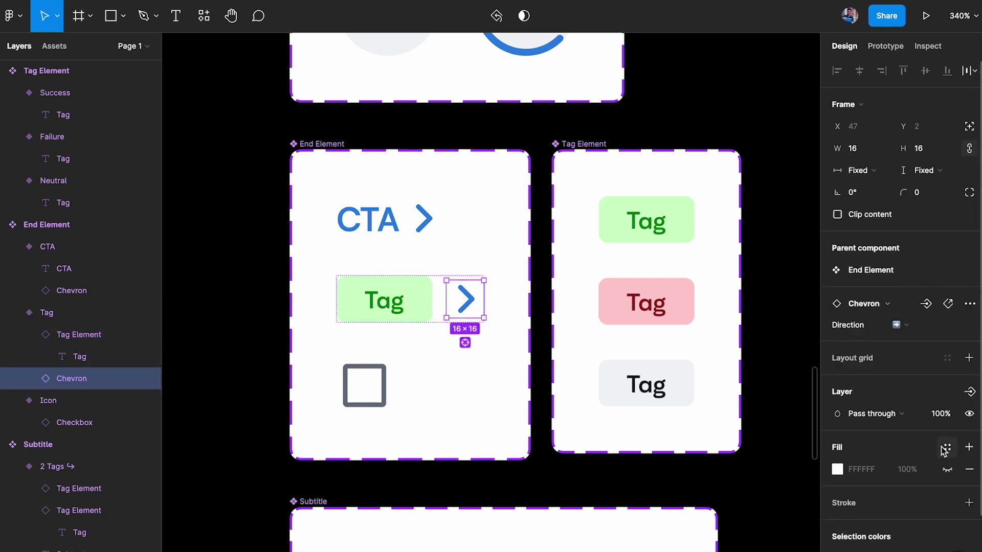
pyautogui.scroll(-1, 944, 450)
pyautogui.click(971, 362)
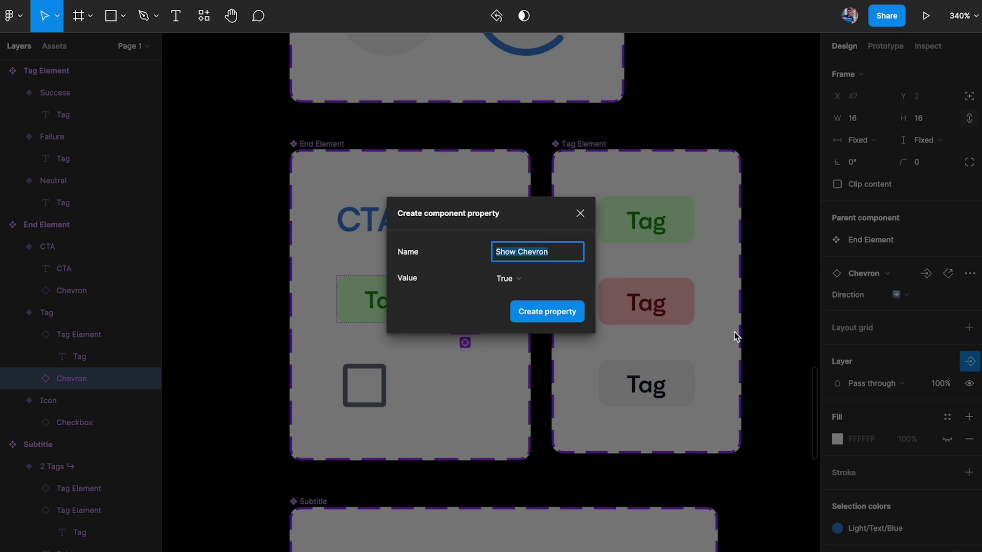
pyautogui.write('Ch')
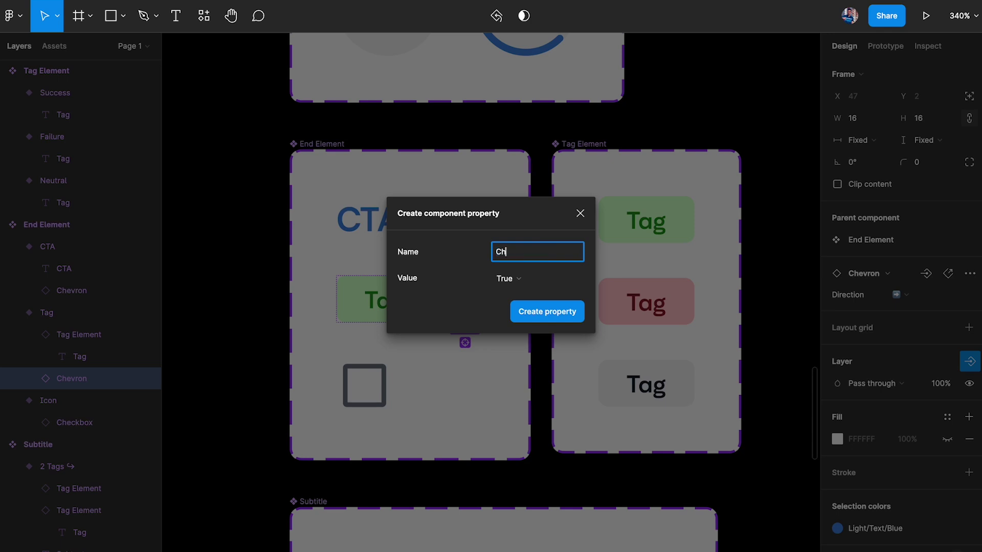
pyautogui.press('Return')
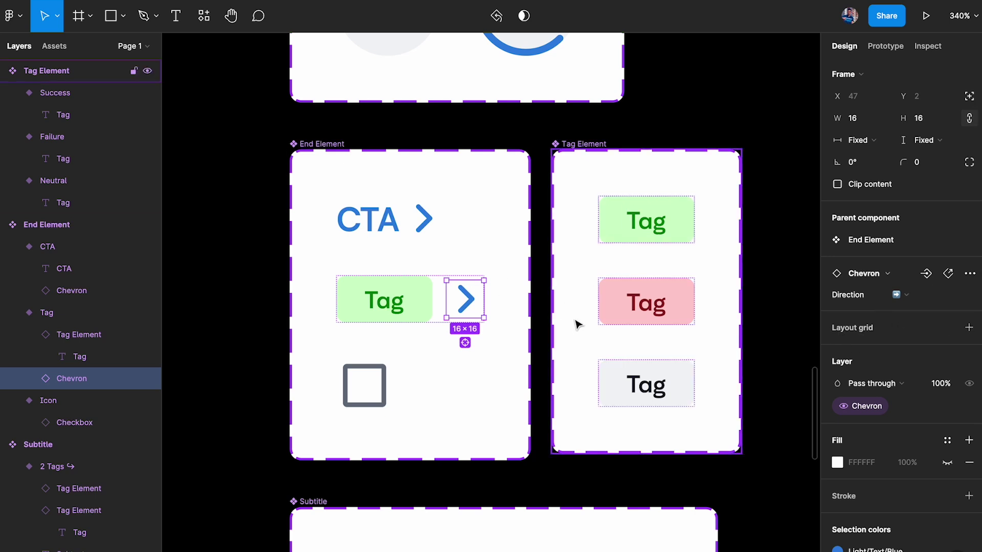
# Set the default value of the End Element set's Chevron boolean property to False
pyautogui.click(383, 304)
pyautogui.hotkey('shift', 'Return')
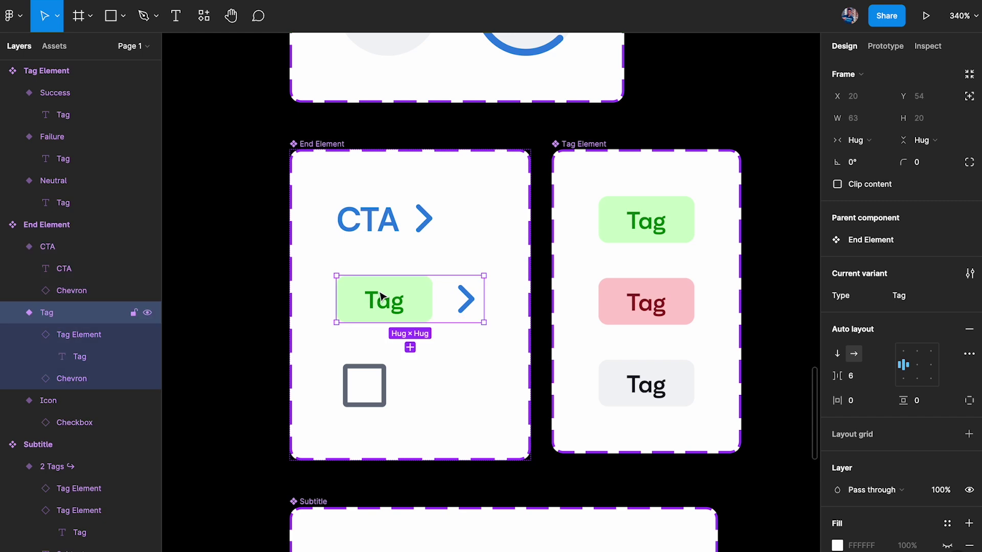
pyautogui.click(970, 273)
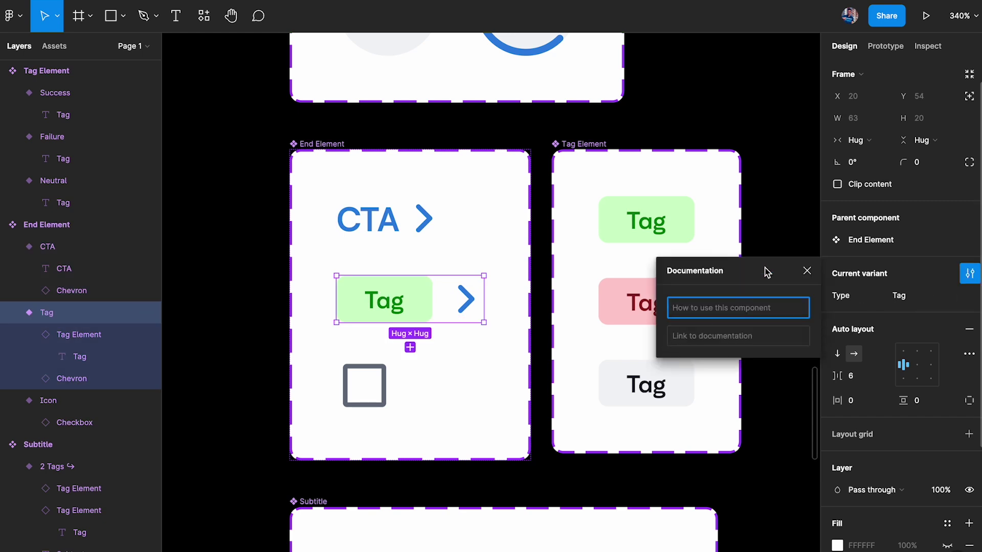
pyautogui.click(337, 145)
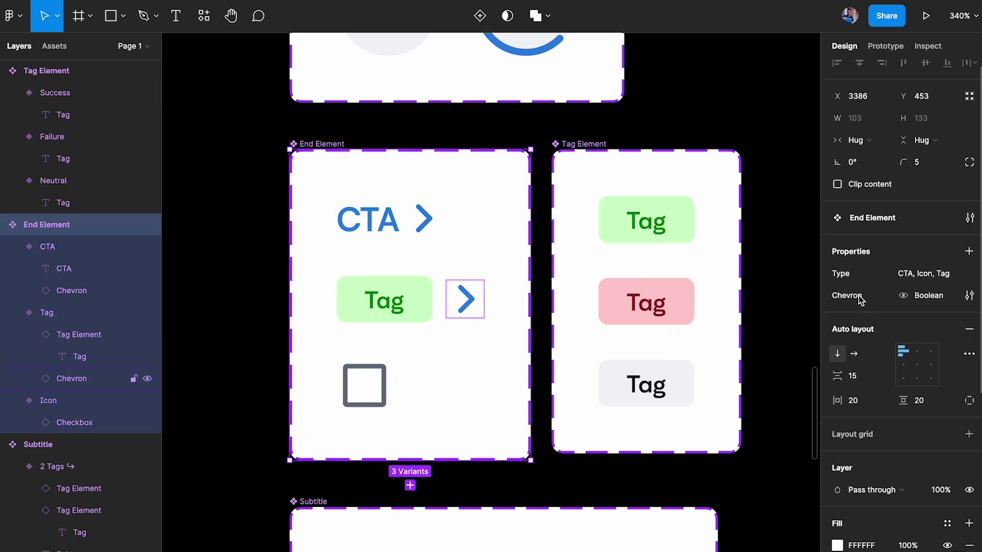
pyautogui.click(970, 296)
pyautogui.click(747, 358)
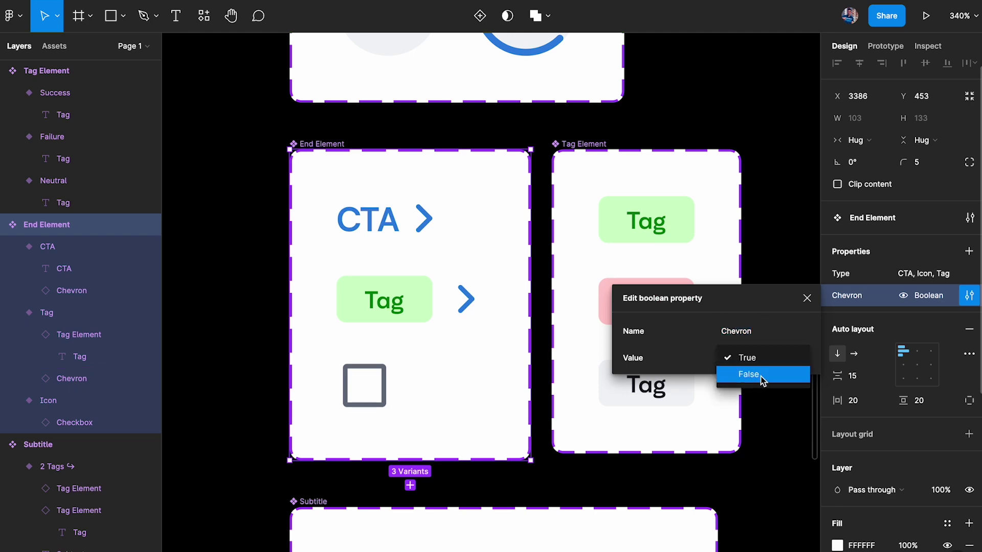
pyautogui.click(765, 377)
pyautogui.click(785, 241)
# Switch the lower List Item instance's end element to the Tag type and turn on its Chevron
pyautogui.hscroll(5, 785, 241)
pyautogui.scroll(-5, 787, 240)
pyautogui.hscroll(3, 787, 240)
pyautogui.scroll(3, 458, 377)
pyautogui.click(484, 361)
pyautogui.scroll(-2, 484, 361)
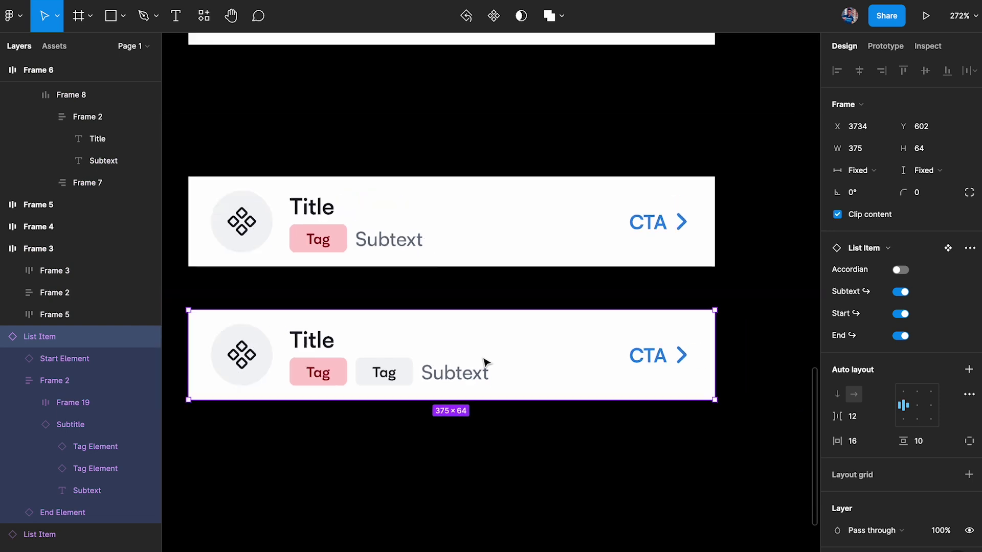
pyautogui.click(648, 358)
pyautogui.click(902, 249)
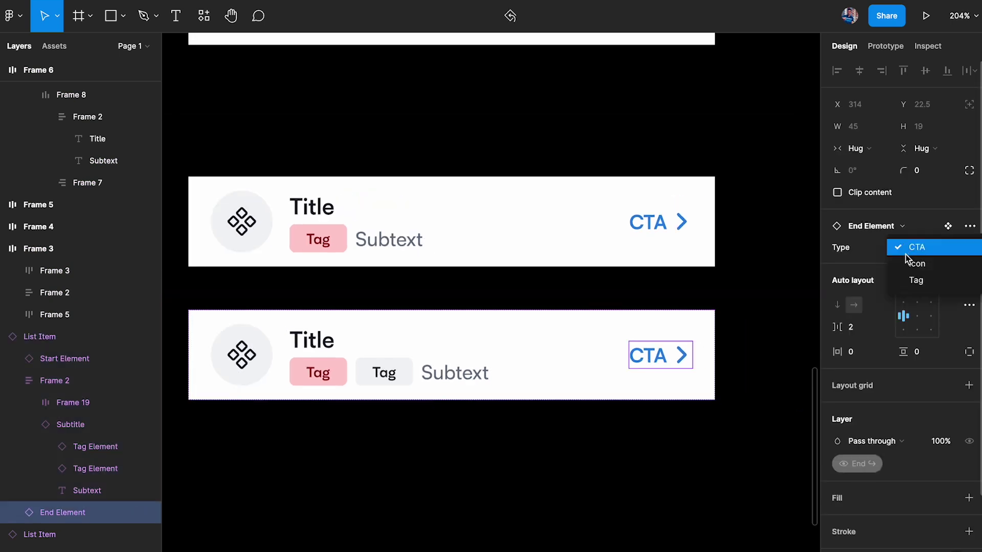
pyautogui.click(906, 280)
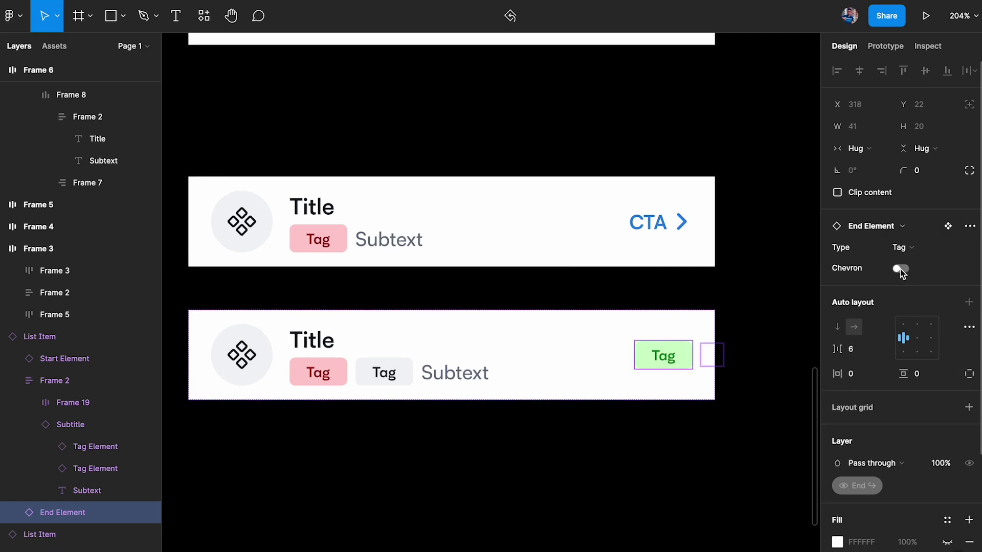
pyautogui.click(900, 269)
pyautogui.click(900, 269)
pyautogui.click(900, 270)
pyautogui.click(753, 469)
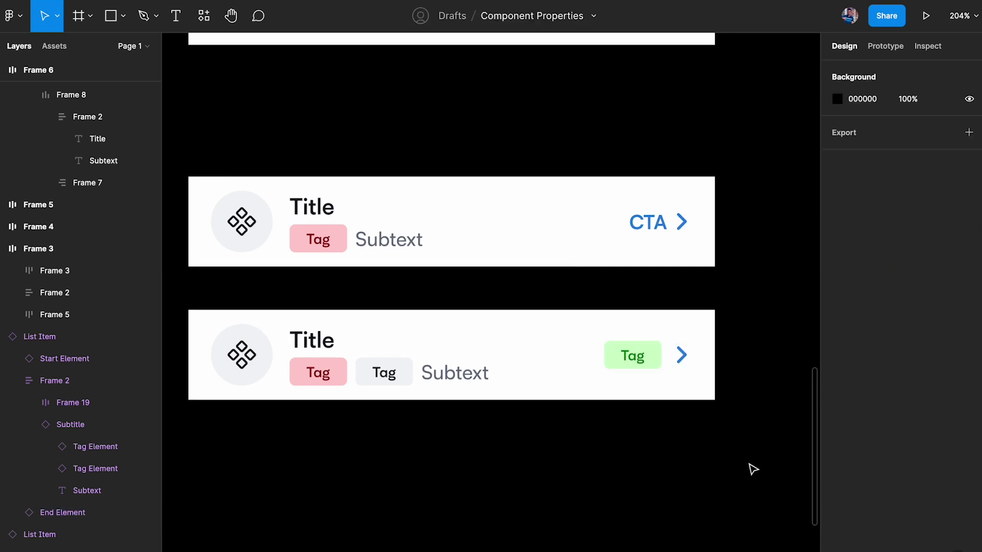
# Change the tag inside the lower List Item instance's end element to the Failure type
pyautogui.click(684, 360)
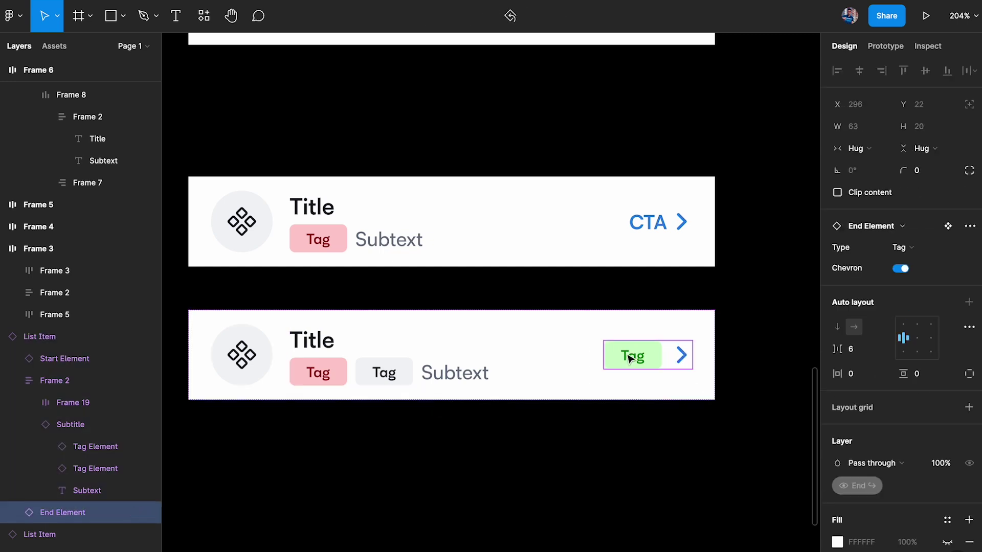
pyautogui.click(682, 357)
pyautogui.click(639, 361)
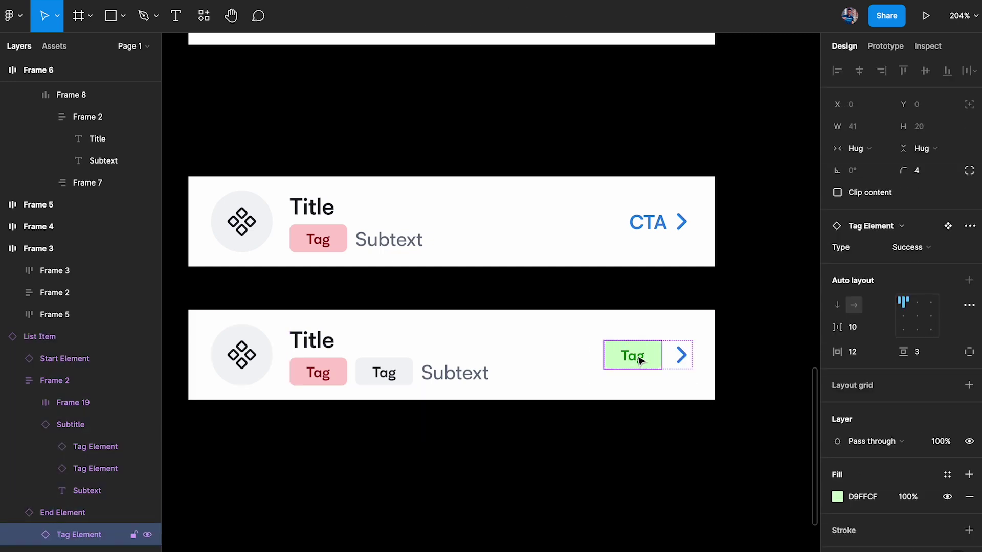
pyautogui.click(911, 247)
pyautogui.click(914, 233)
pyautogui.click(914, 249)
pyautogui.click(913, 276)
pyautogui.click(768, 333)
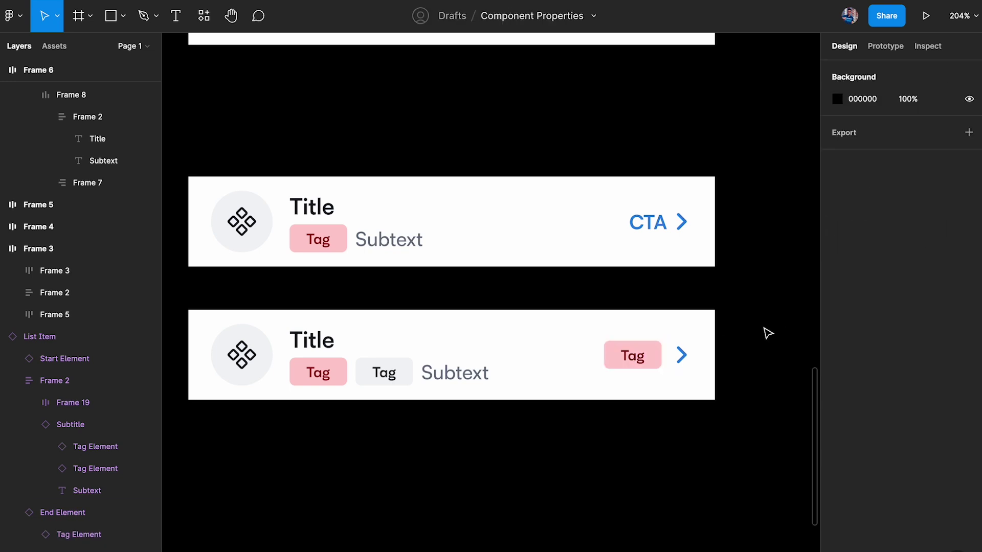
# Turn off the Subtext property on the lower List Item instance
pyautogui.click(496, 340)
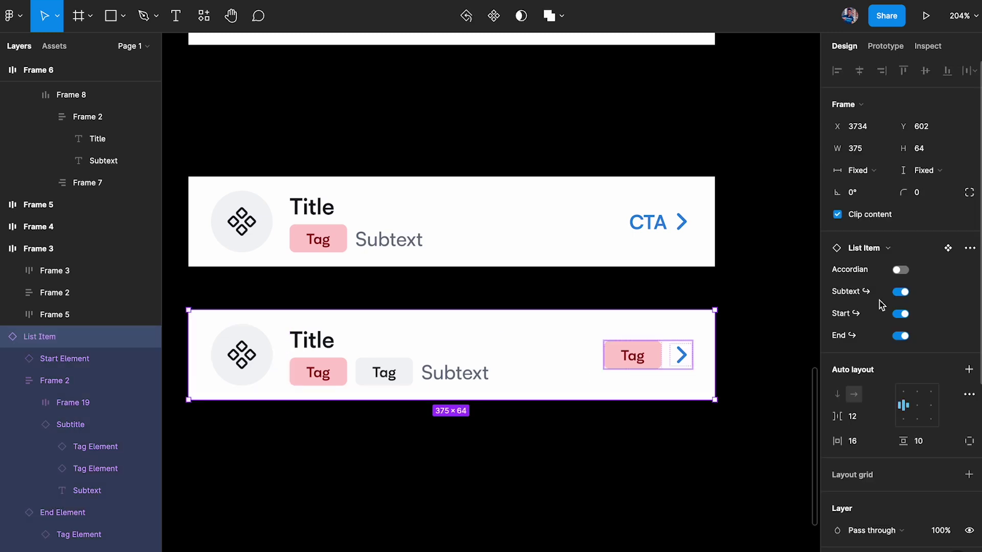
pyautogui.click(902, 292)
pyautogui.click(728, 486)
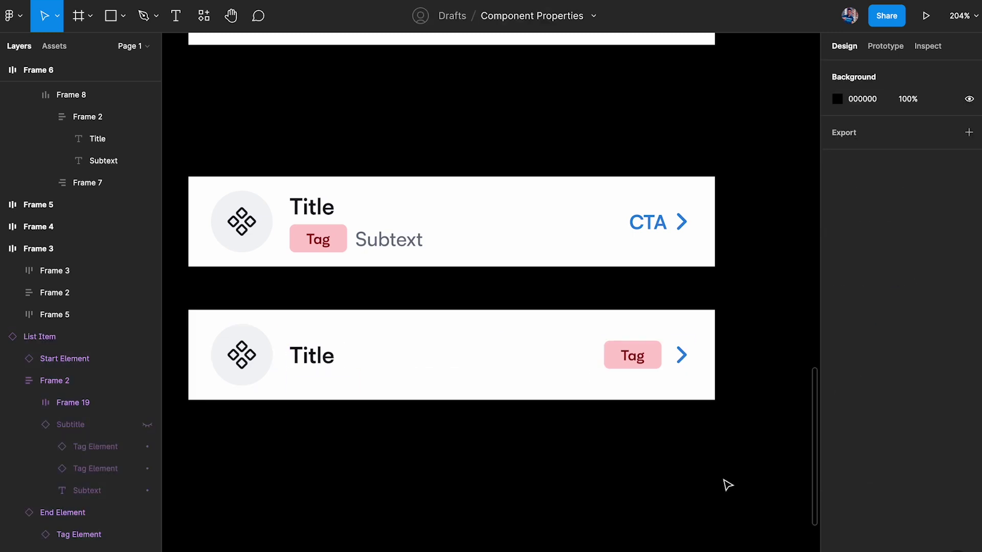
# Move the main List Item component to empty canvas right of its instances, at about X 4396, Y 289
pyautogui.scroll(-3, 728, 486)
pyautogui.hscroll(-5, 725, 482)
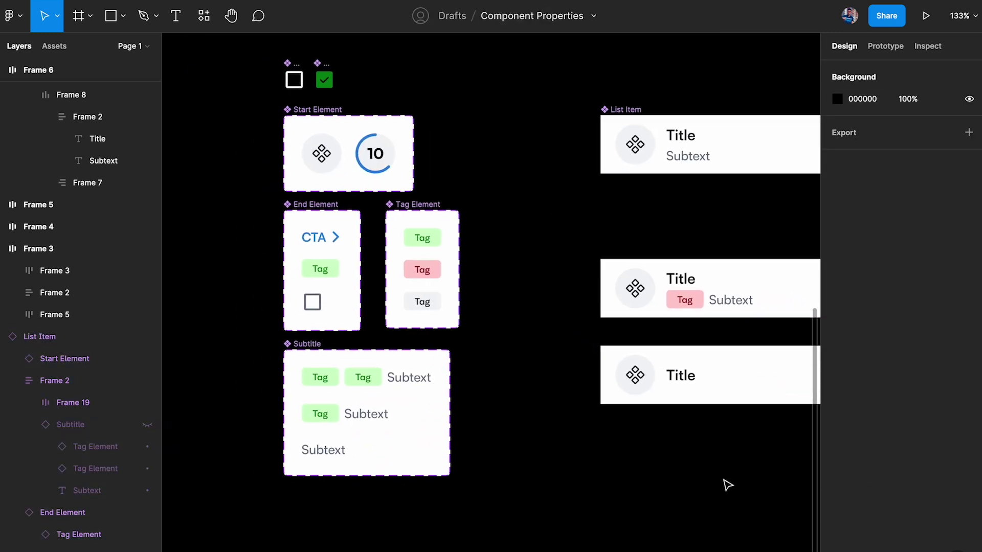
pyautogui.hscroll(5, 536, 450)
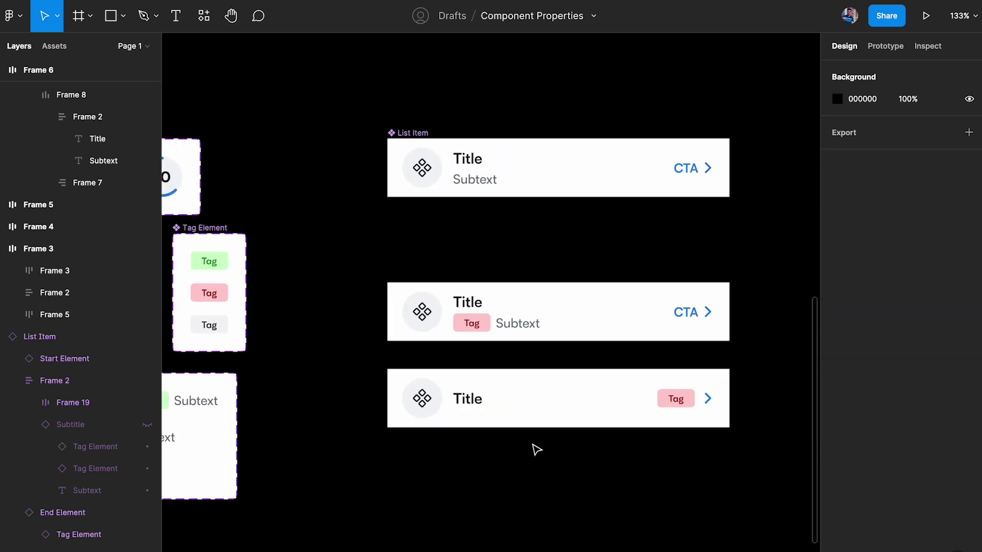
pyautogui.click(413, 132)
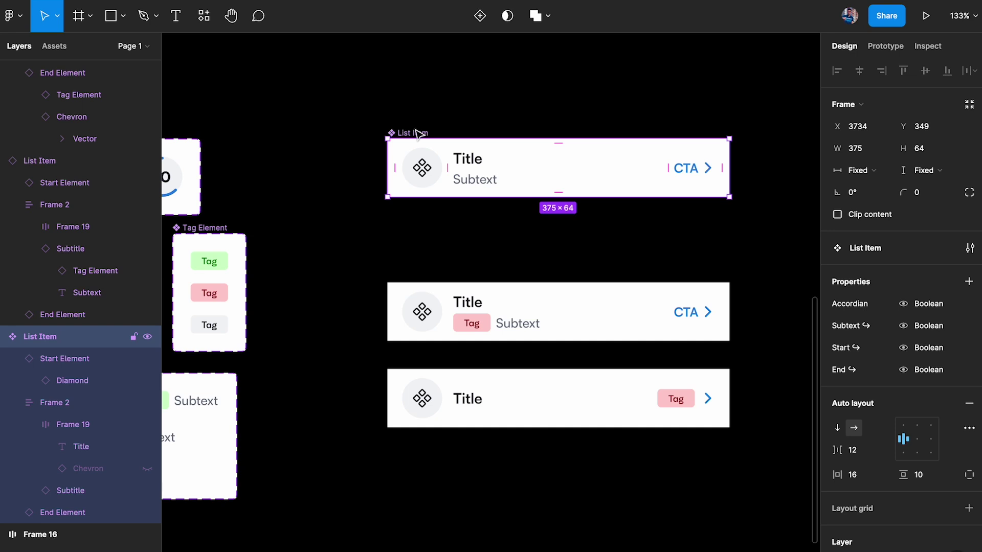
pyautogui.scroll(-3, 333, 212)
pyautogui.scroll(3, 322, 184)
pyautogui.hscroll(5, 318, 170)
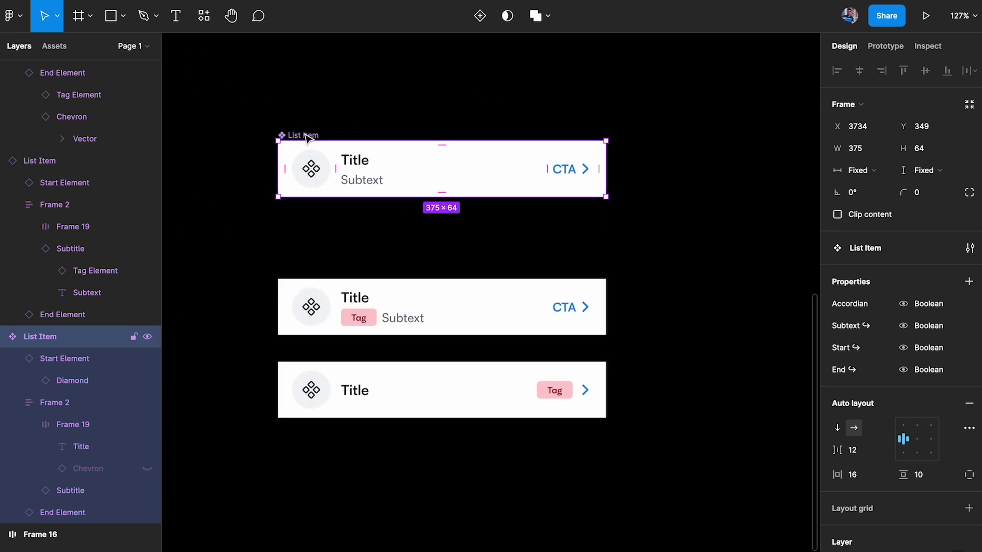
pyautogui.hscroll(2, 305, 137)
pyautogui.scroll(1, 302, 138)
pyautogui.moveTo(274, 145); pyautogui.dragTo(513, 107)
pyautogui.hscroll(5, 513, 107)
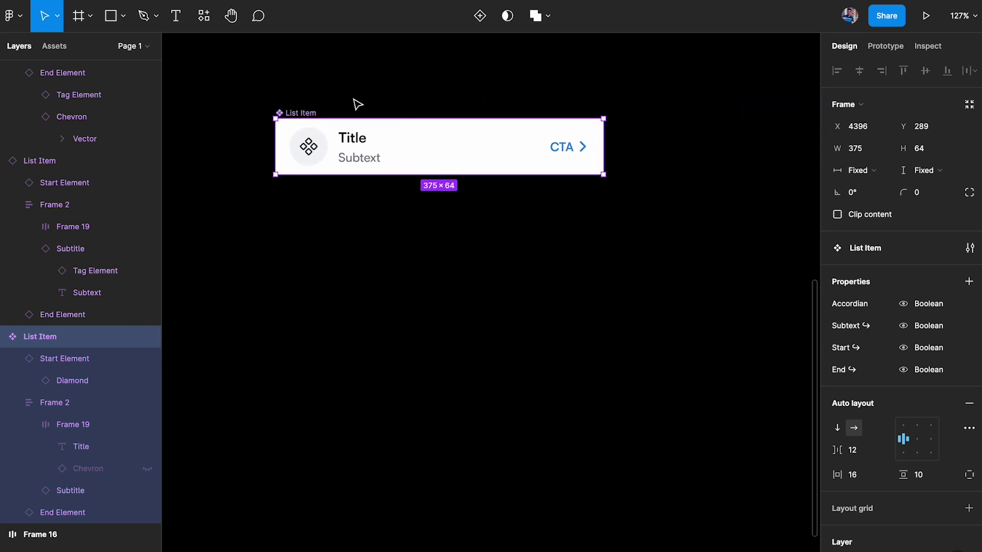
# Add two variants to the List Item component, making a set of three
pyautogui.hscroll(-2, 313, 107)
pyautogui.scroll(1, 313, 108)
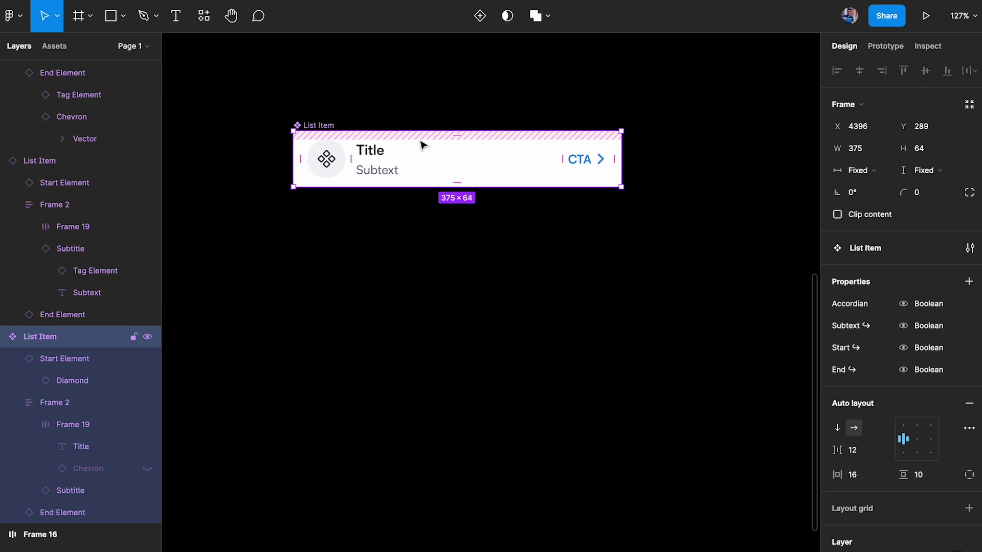
pyautogui.click(482, 16)
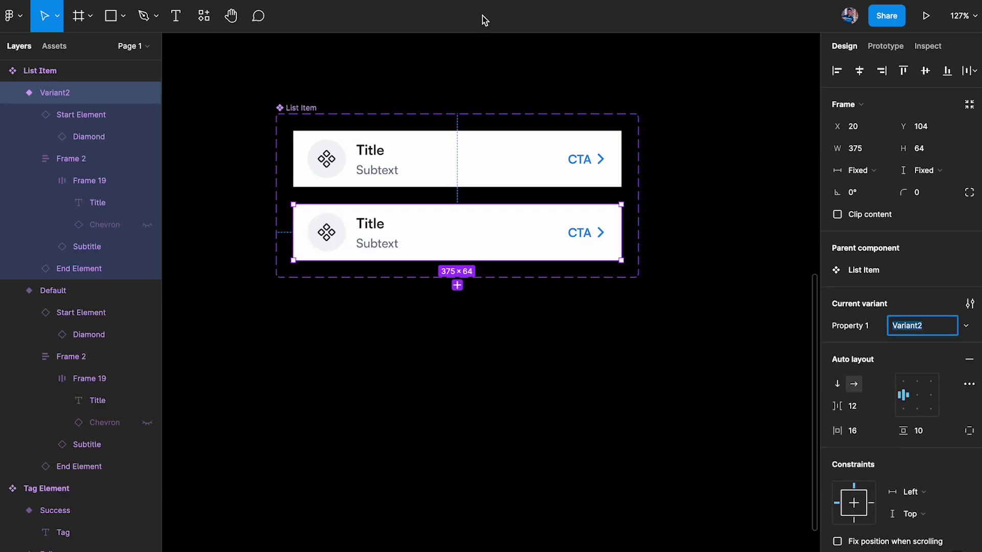
pyautogui.hotkey('ctrl', 'd')
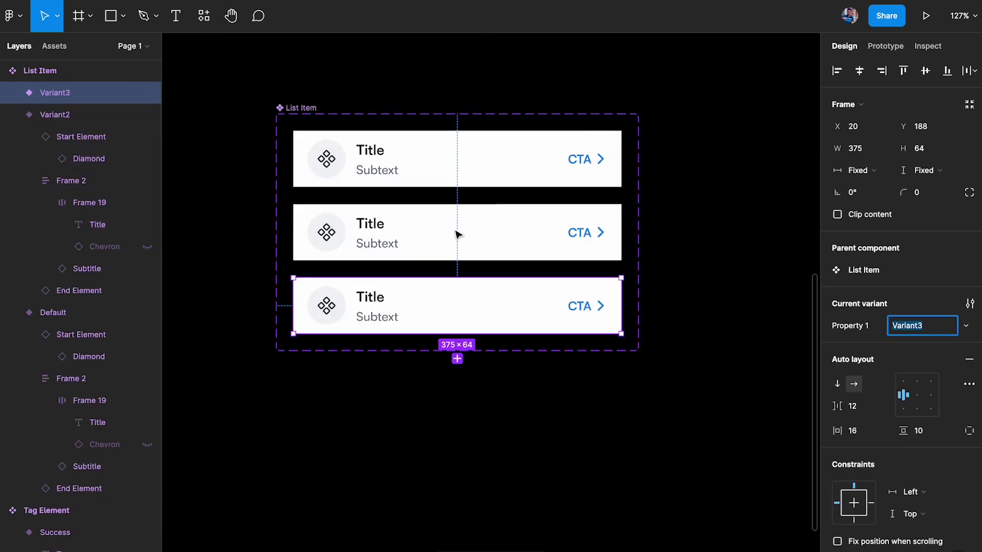
pyautogui.click(322, 114)
# Detach the fill style from the second List Item variant and set its fill to light grey E6E6E6
pyautogui.click(415, 234)
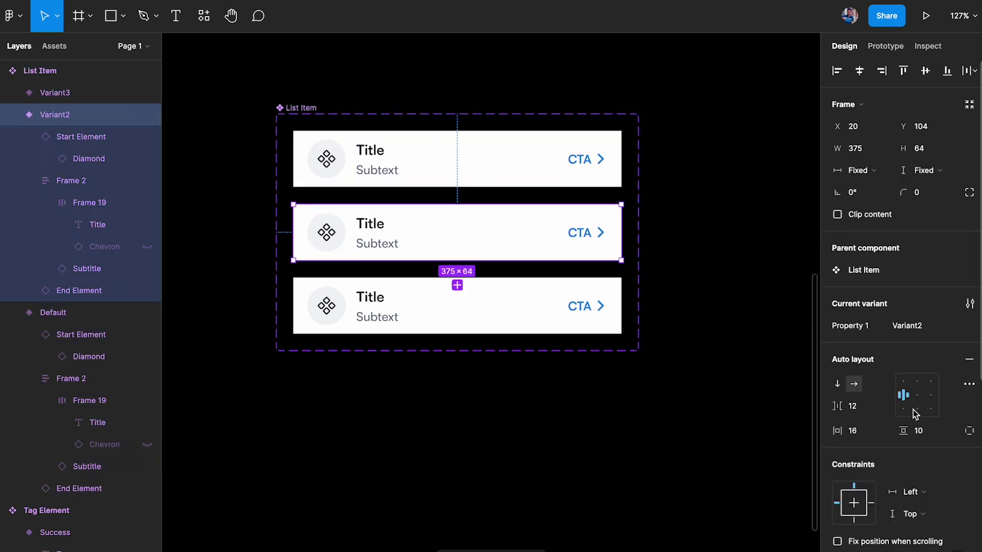
pyautogui.scroll(-5, 914, 415)
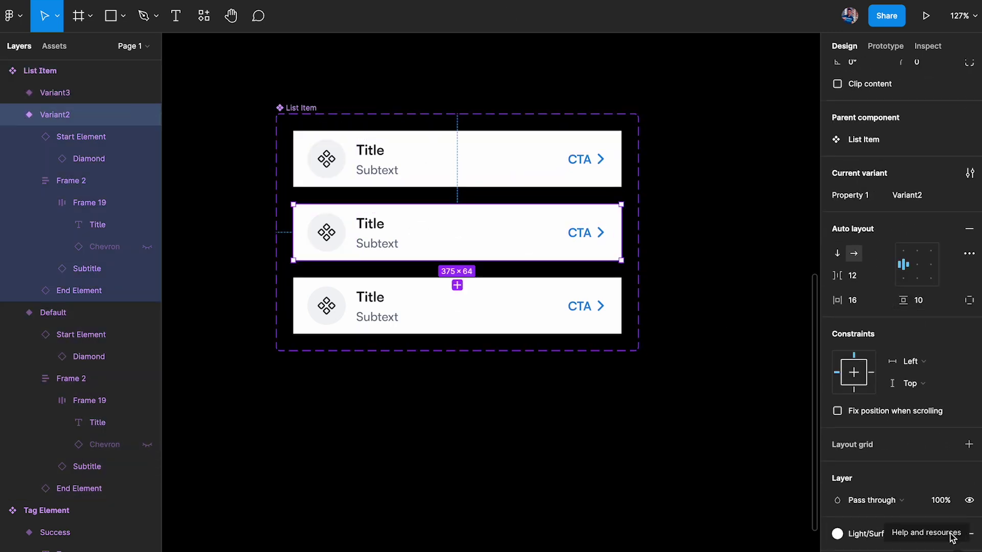
pyautogui.scroll(-4, 920, 452)
pyautogui.click(946, 434)
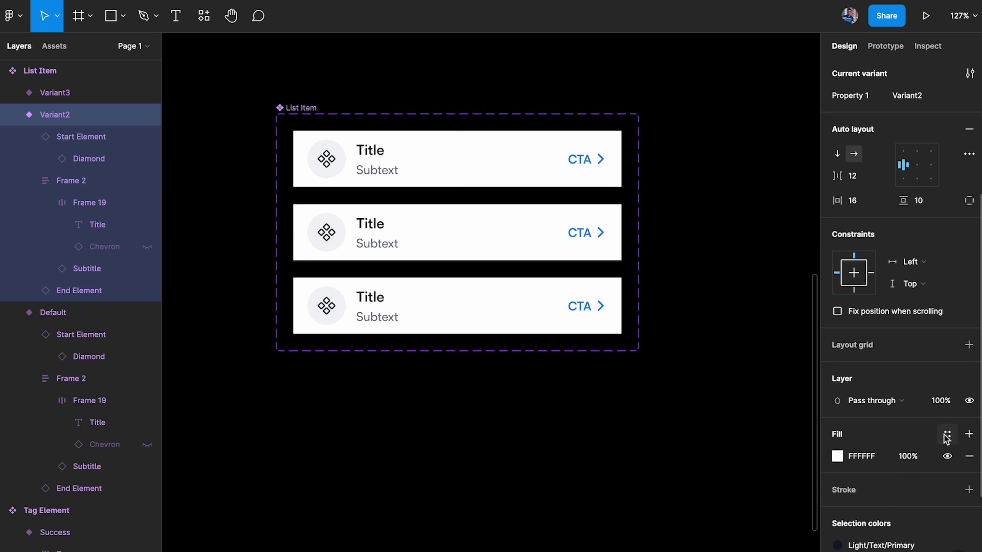
pyautogui.click(838, 456)
pyautogui.moveTo(656, 248); pyautogui.dragTo(654, 264)
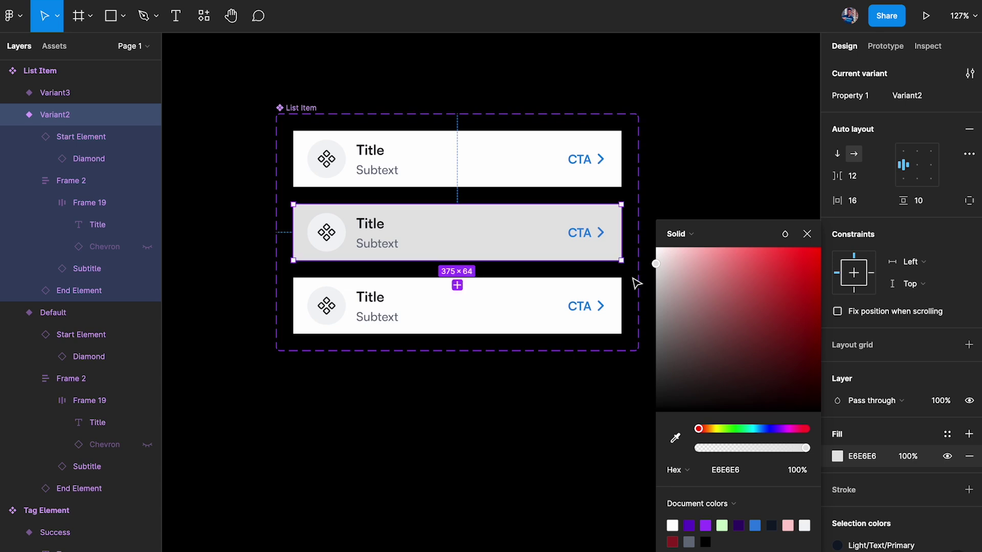
# Add a white FFFFFF fill to the List Item component set
pyautogui.click(501, 311)
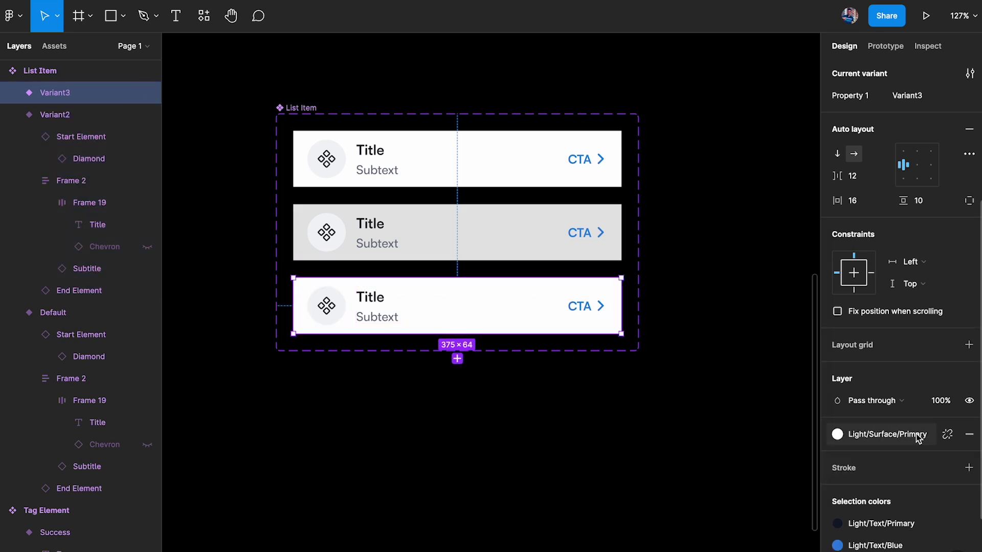
pyautogui.click(312, 106)
pyautogui.scroll(-5, 939, 419)
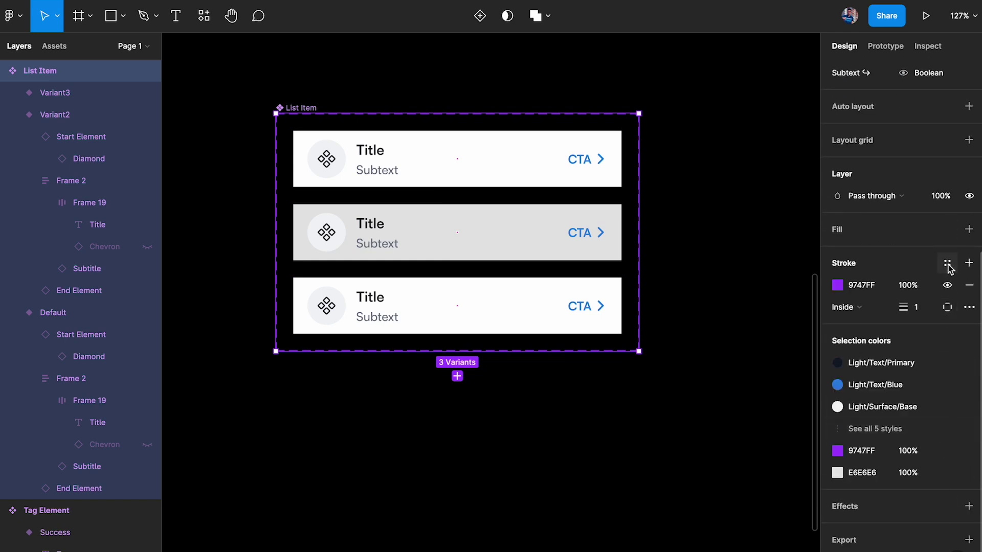
pyautogui.click(947, 229)
pyautogui.click(968, 229)
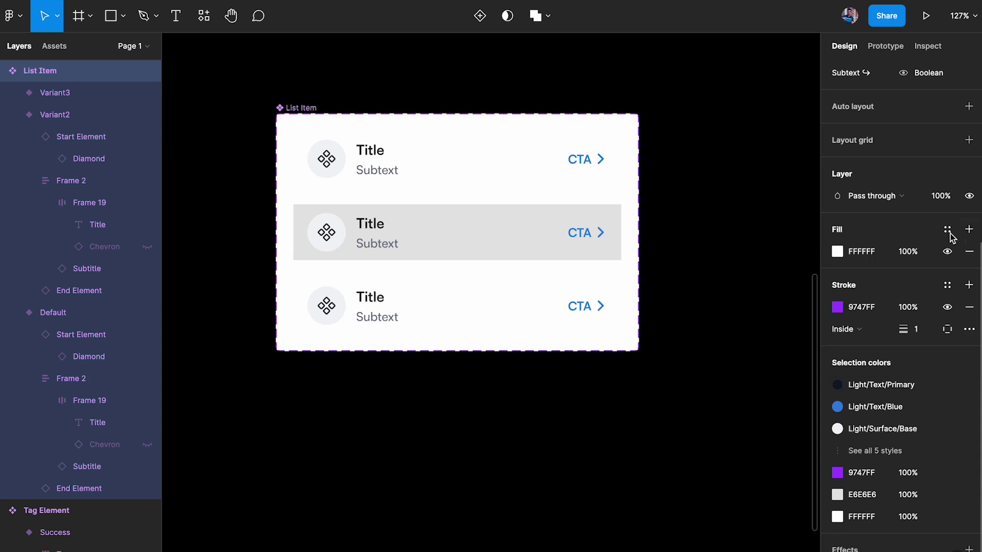
pyautogui.click(837, 252)
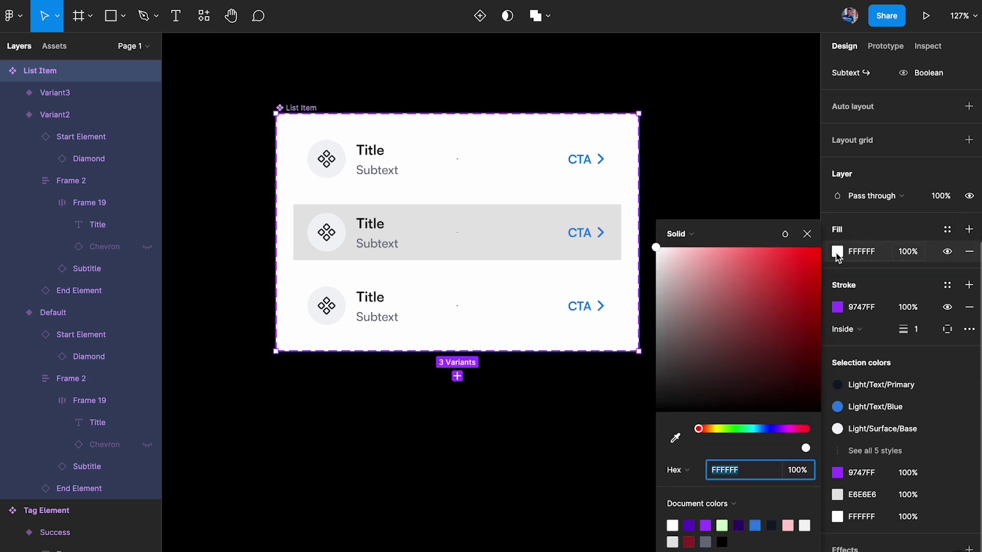
pyautogui.click(652, 295)
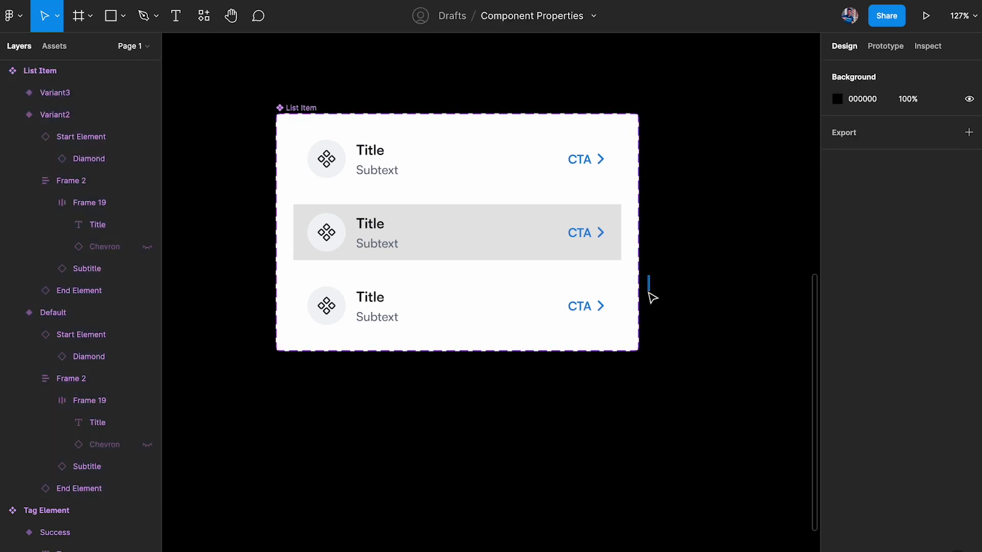
# Set the List Item component set's fill to grey C7C7C7
pyautogui.click(304, 107)
pyautogui.scroll(-3, 929, 461)
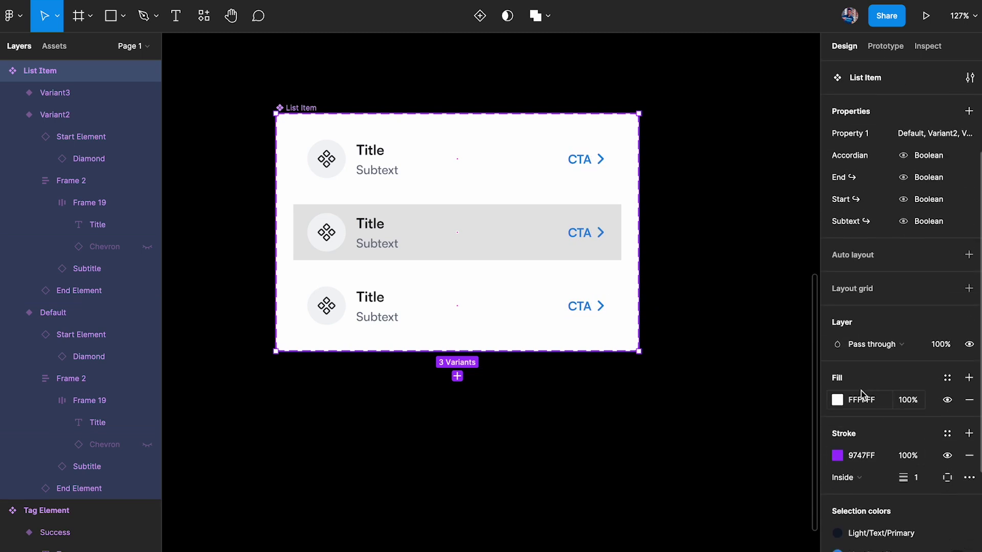
pyautogui.click(838, 400)
pyautogui.moveTo(660, 265); pyautogui.dragTo(653, 281)
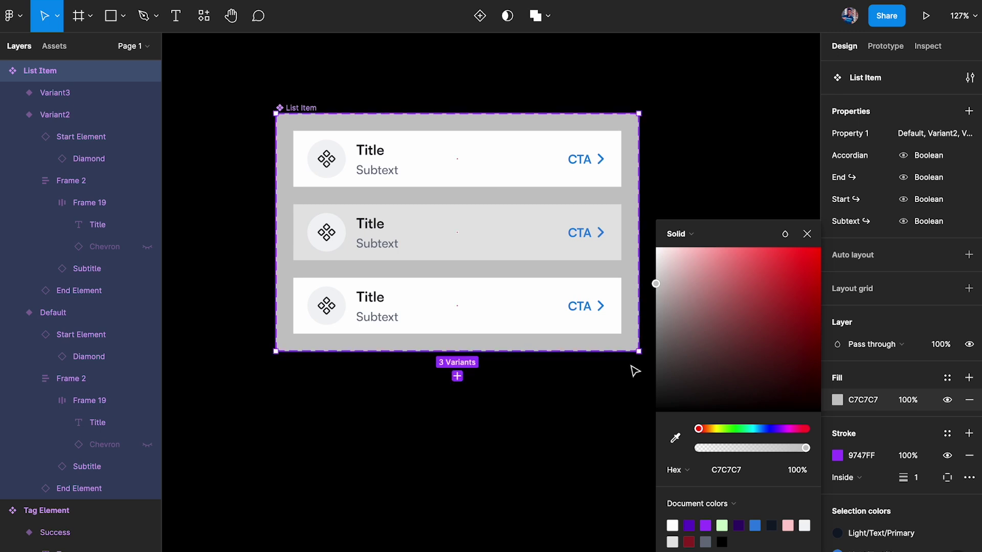
pyautogui.click(634, 369)
# Set the third List Item variant's layer opacity to 50%
pyautogui.click(498, 307)
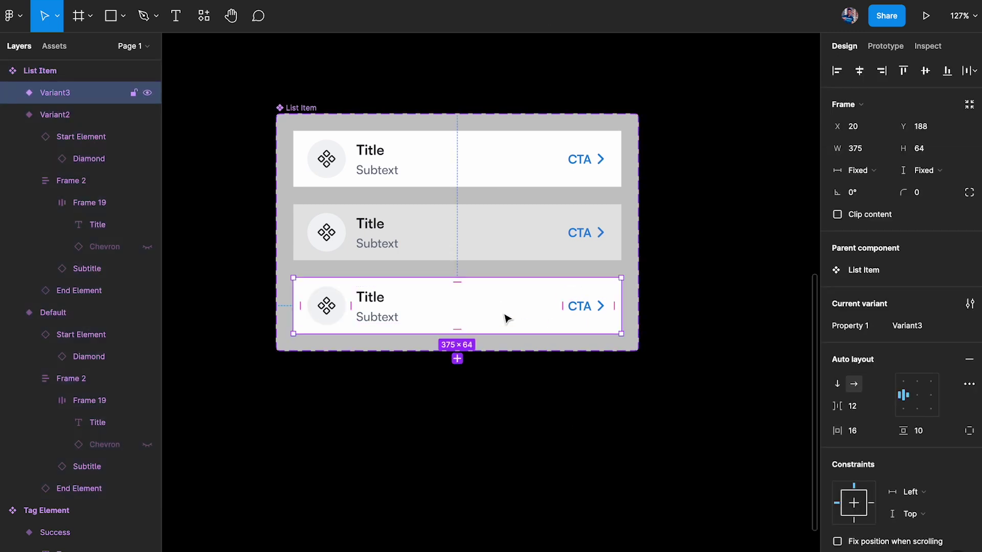
pyautogui.press('5')
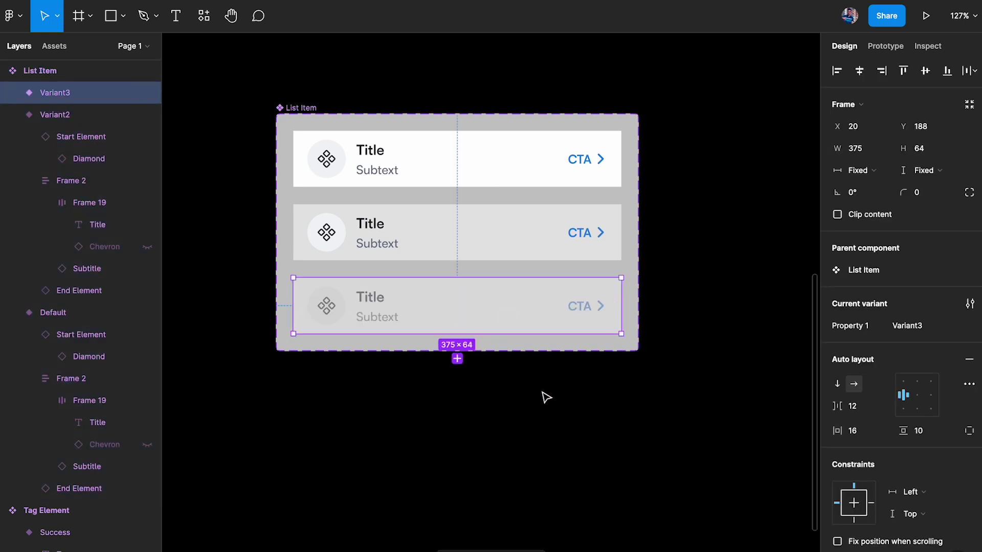
pyautogui.click(547, 398)
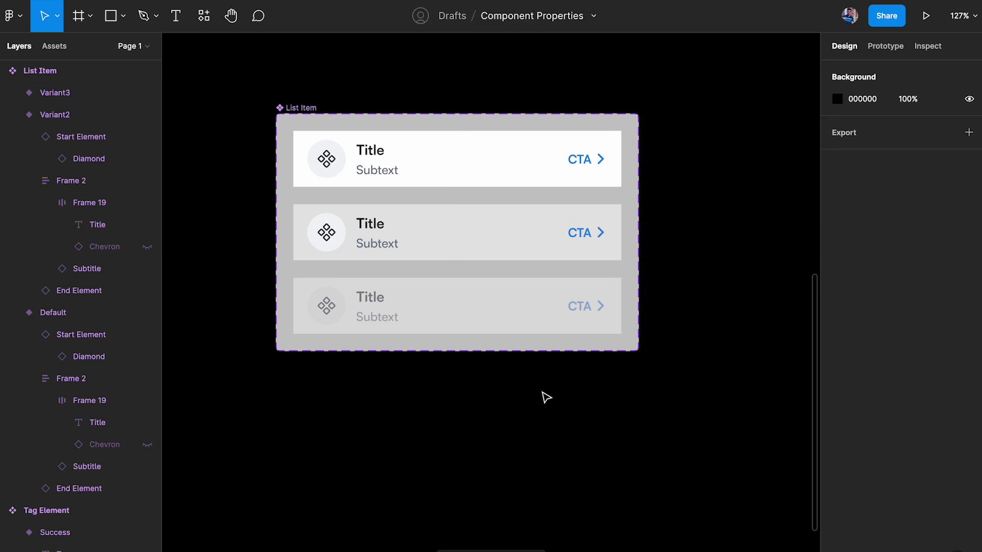
# Rename the List Item component set's variant property to State
pyautogui.click(348, 125)
pyautogui.doubleClick(857, 284)
pyautogui.write('Start')
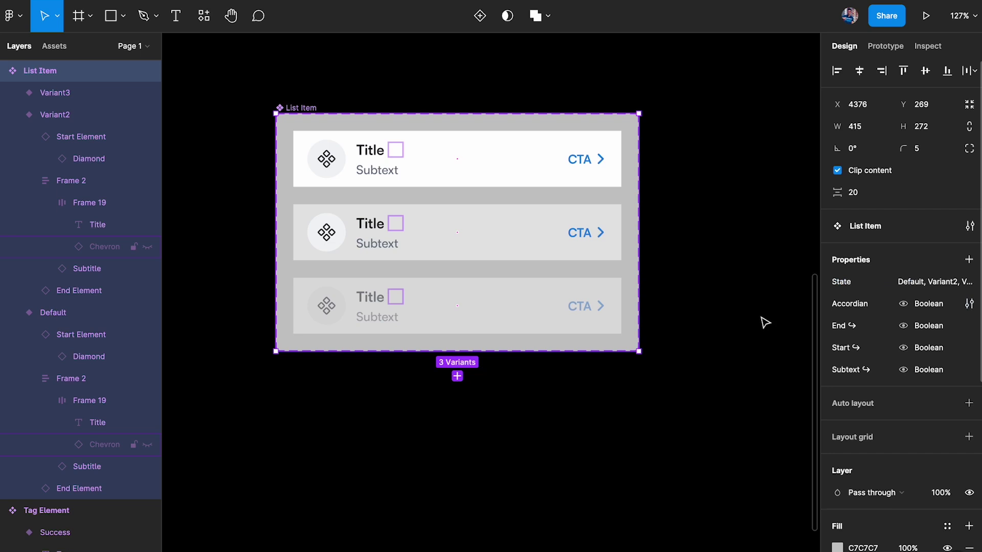
# Set the State value of the first, white List Item variant to Active
pyautogui.click(438, 171)
pyautogui.click(923, 325)
pyautogui.write('Active')
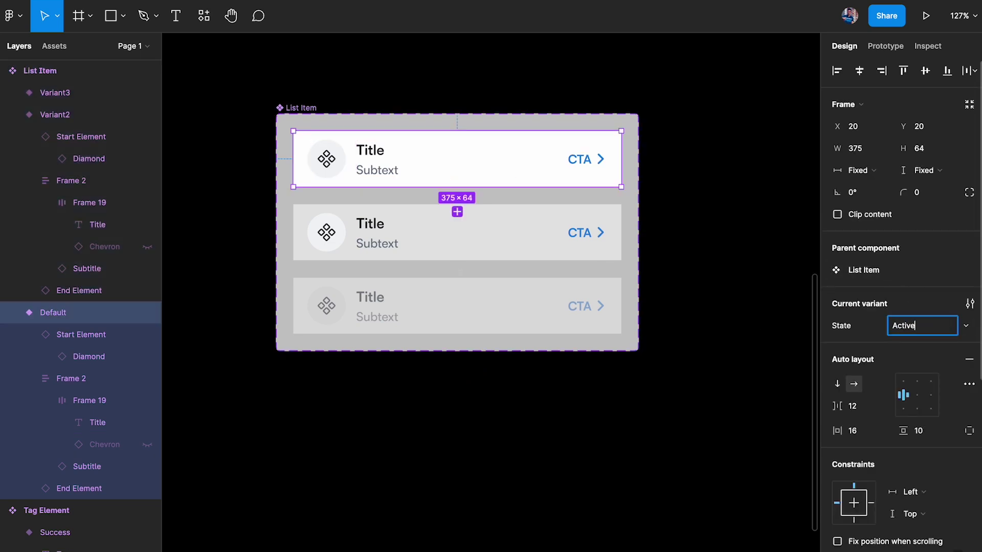
pyautogui.press('Return')
# Set the State value of the second List Item variant to Hover and of the third to Disabled
pyautogui.click(624, 258)
pyautogui.click(931, 326)
pyautogui.write('Hover')
pyautogui.press('Return')
pyautogui.click(557, 309)
pyautogui.click(923, 325)
pyautogui.write('Disabled')
pyautogui.press('Return')
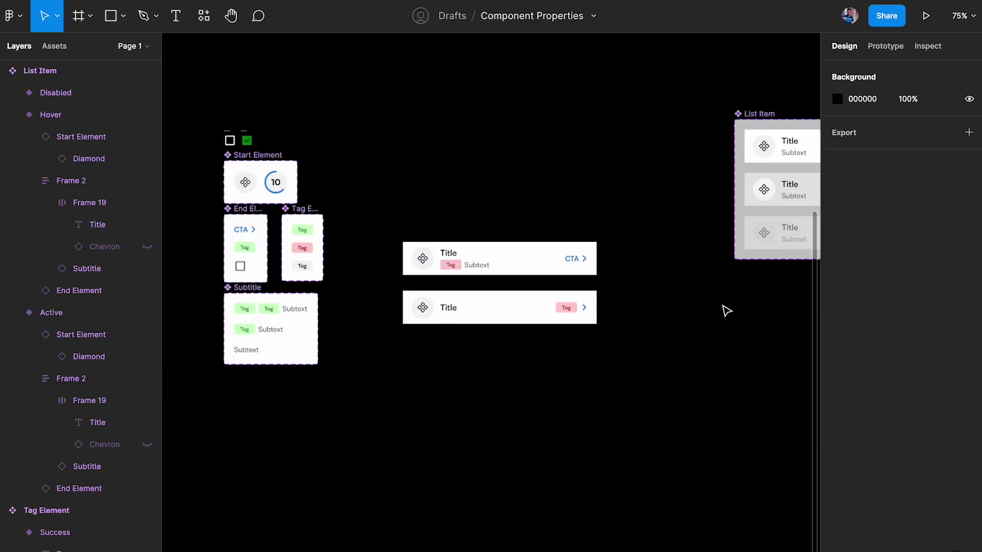
# Test the Hover and Disabled states on the upper List Item instance and return its State to Active
pyautogui.hscroll(-3, 627, 235)
pyautogui.scroll(5, 592, 250)
pyautogui.click(773, 256)
pyautogui.hscroll(5, 629, 187)
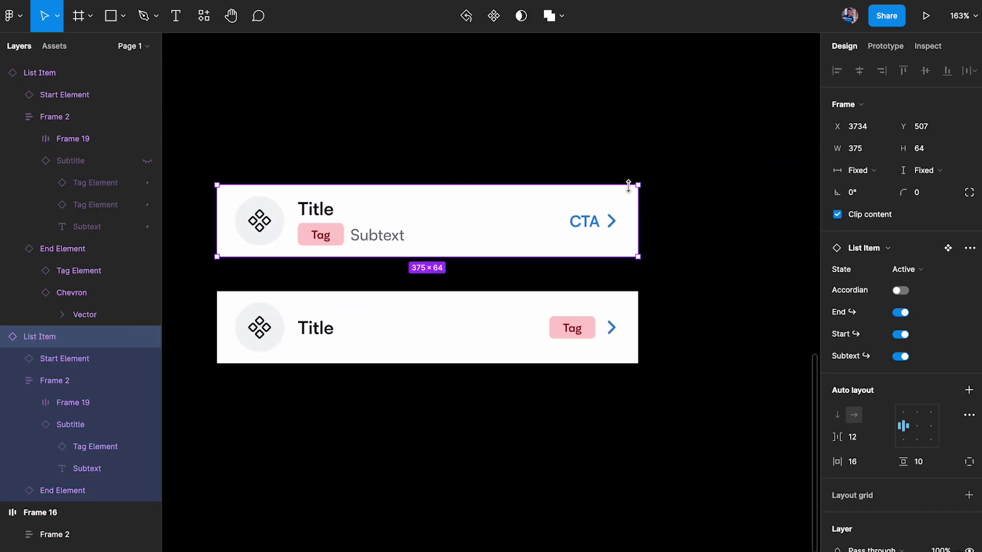
pyautogui.click(903, 269)
pyautogui.click(915, 284)
pyautogui.click(913, 270)
pyautogui.click(914, 286)
pyautogui.click(912, 269)
pyautogui.click(901, 236)
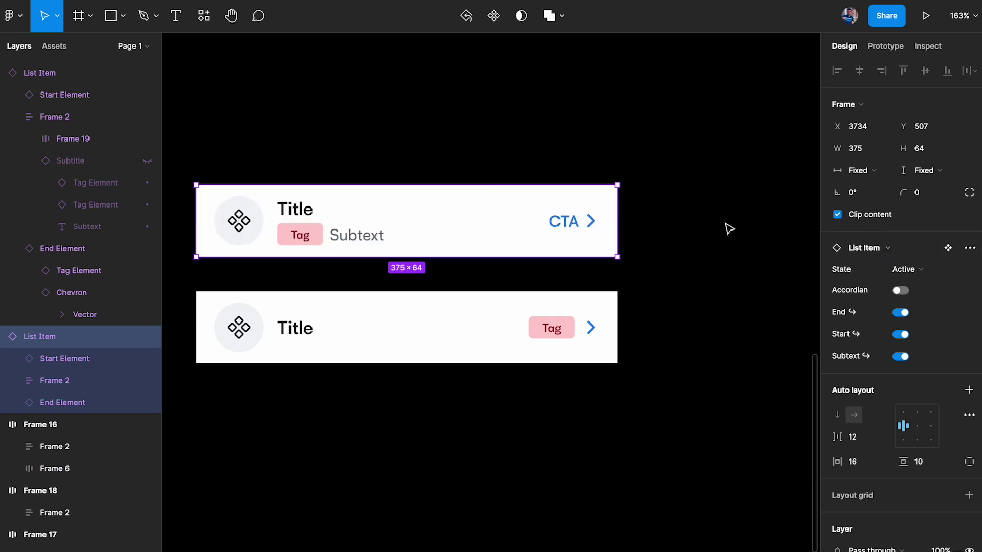
# Compare the three state variants in the List Item component set with the two List Item instances
pyautogui.scroll(-5, 728, 226)
pyautogui.hscroll(5, 728, 226)
pyautogui.hscroll(-3, 539, 236)
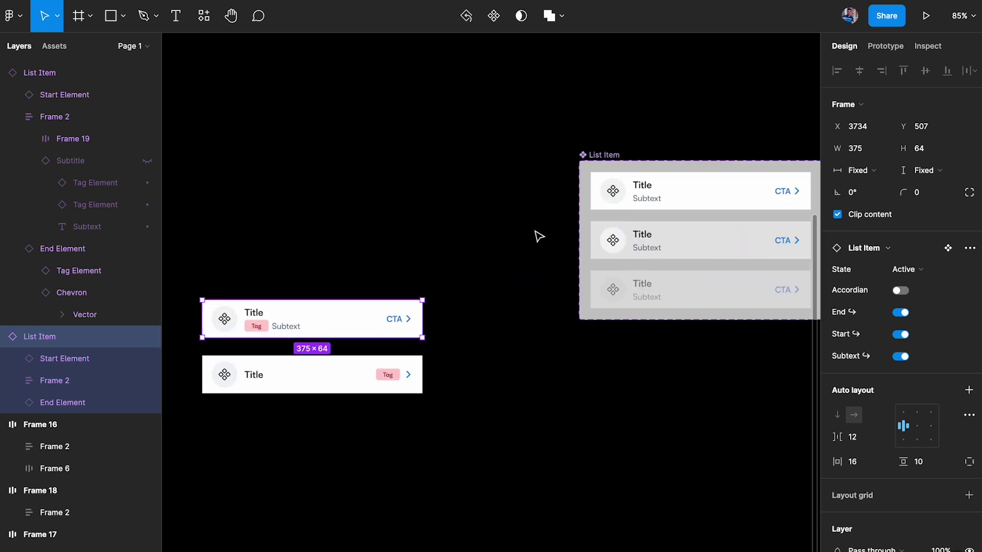
pyautogui.hscroll(3, 539, 236)
pyautogui.scroll(3, 559, 301)
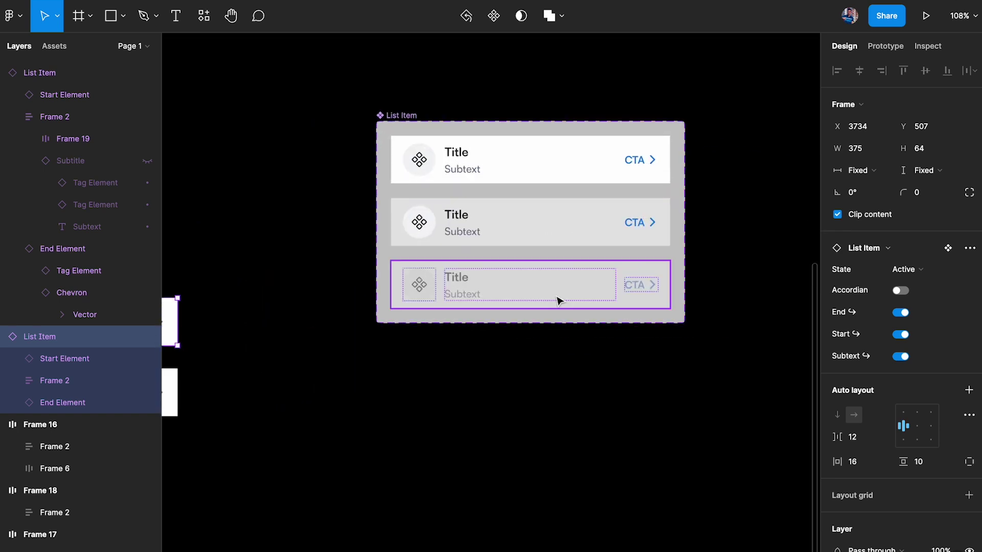
pyautogui.click(554, 325)
pyautogui.hscroll(-4, 554, 322)
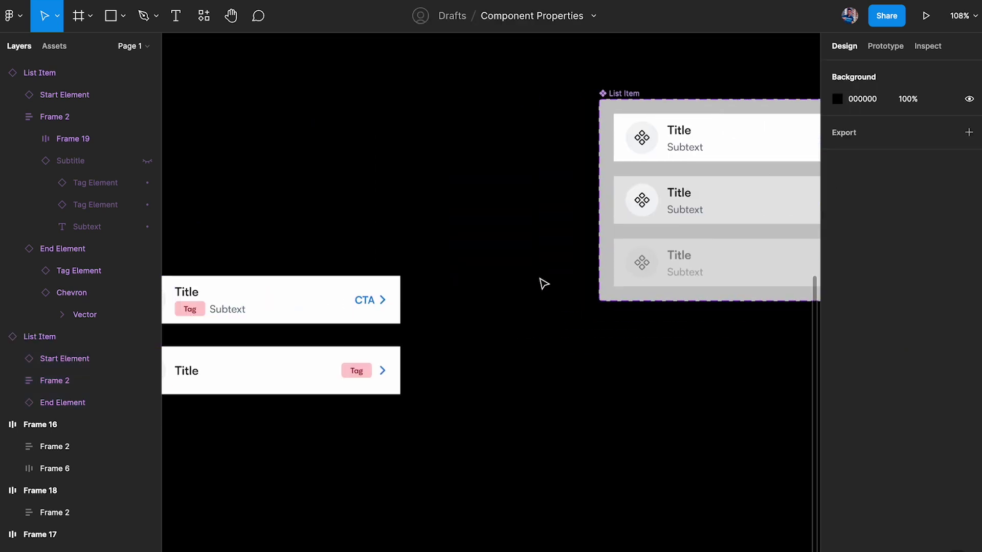
pyautogui.hscroll(5, 543, 284)
pyautogui.scroll(1, 543, 284)
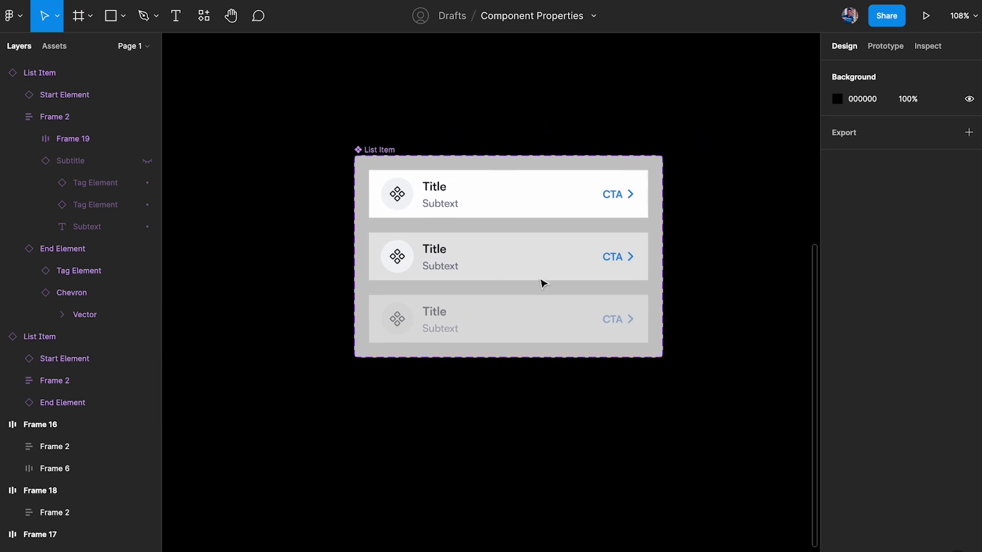